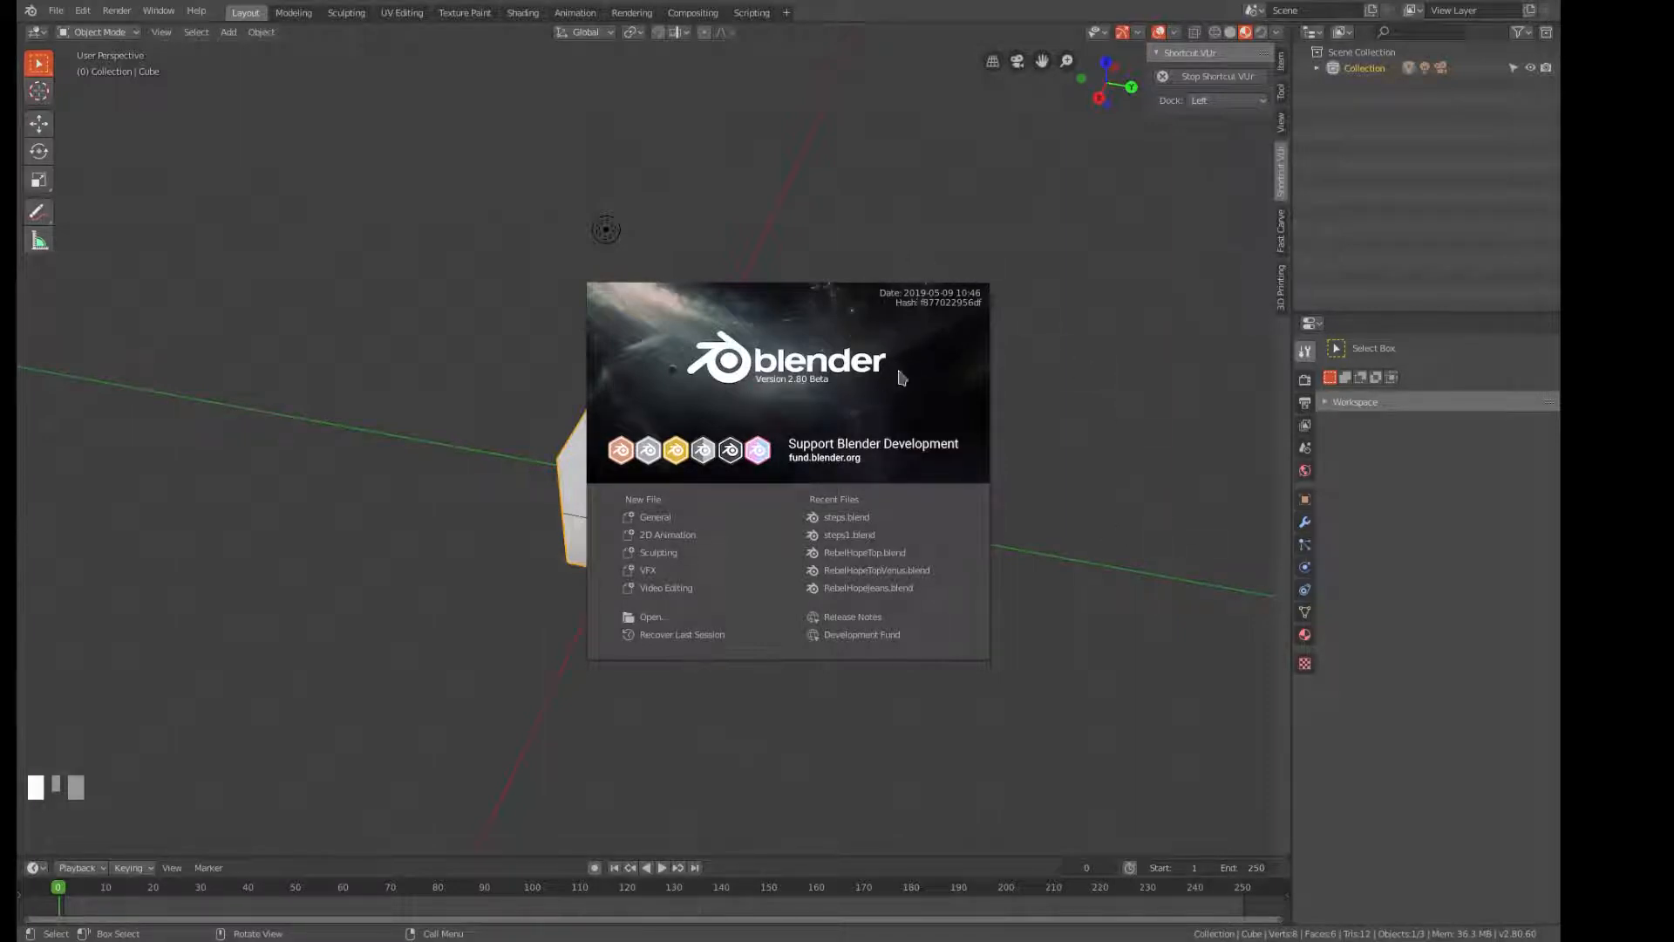
Dismiss the splash screen and delete the default cube.
click(957, 320)
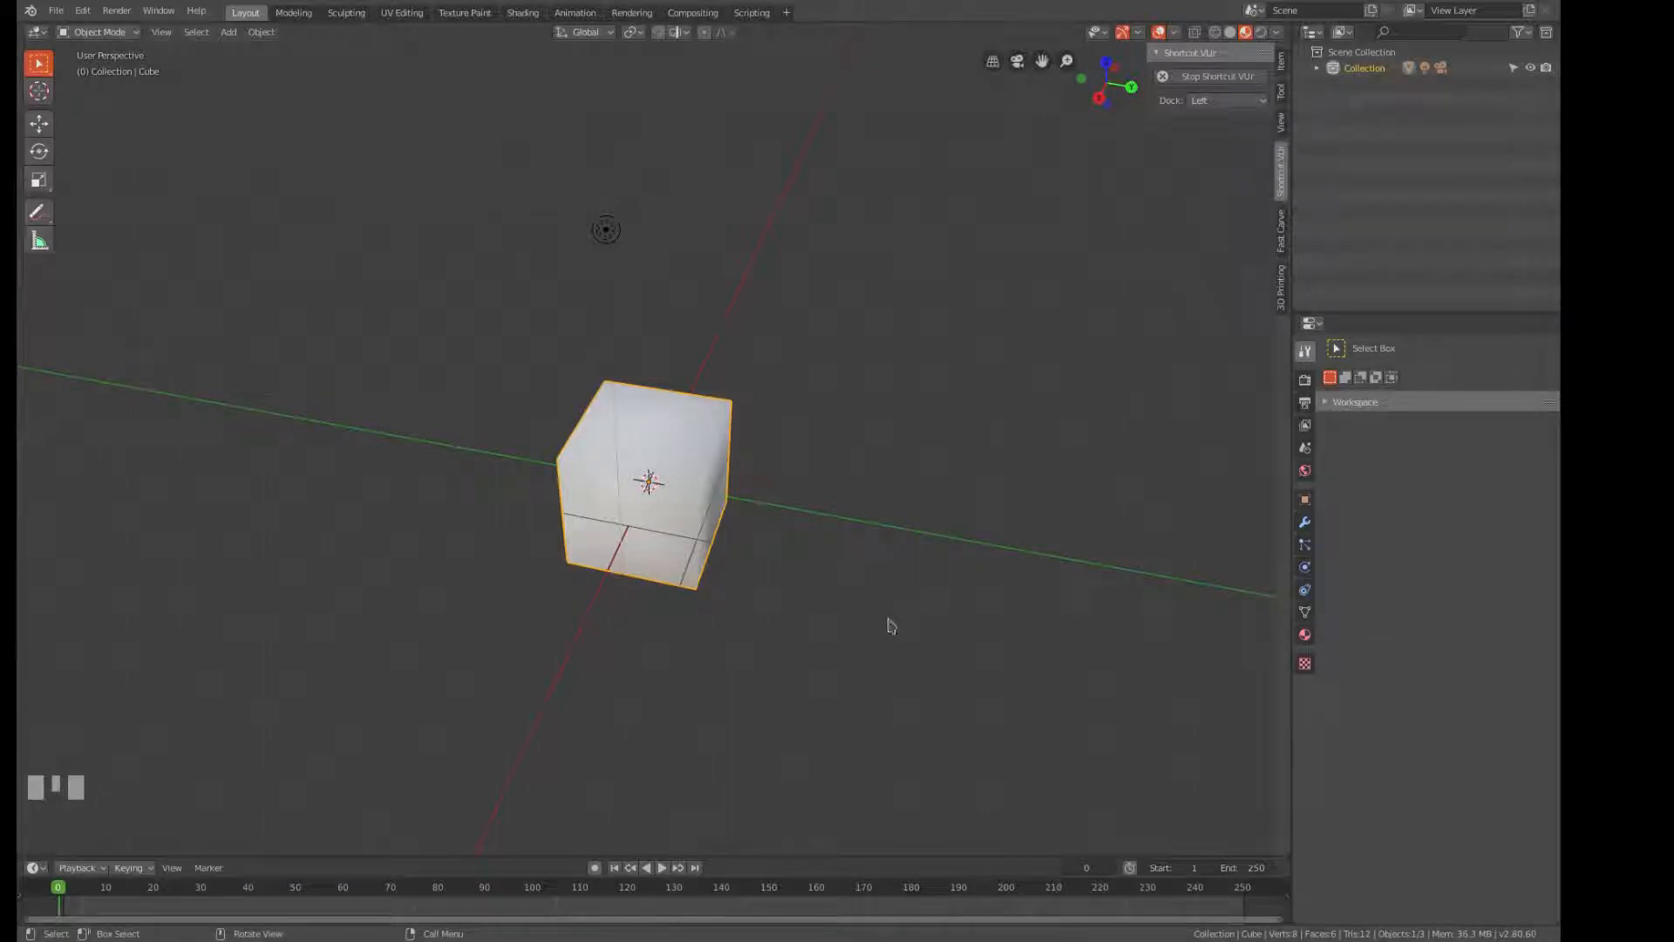
click(678, 449)
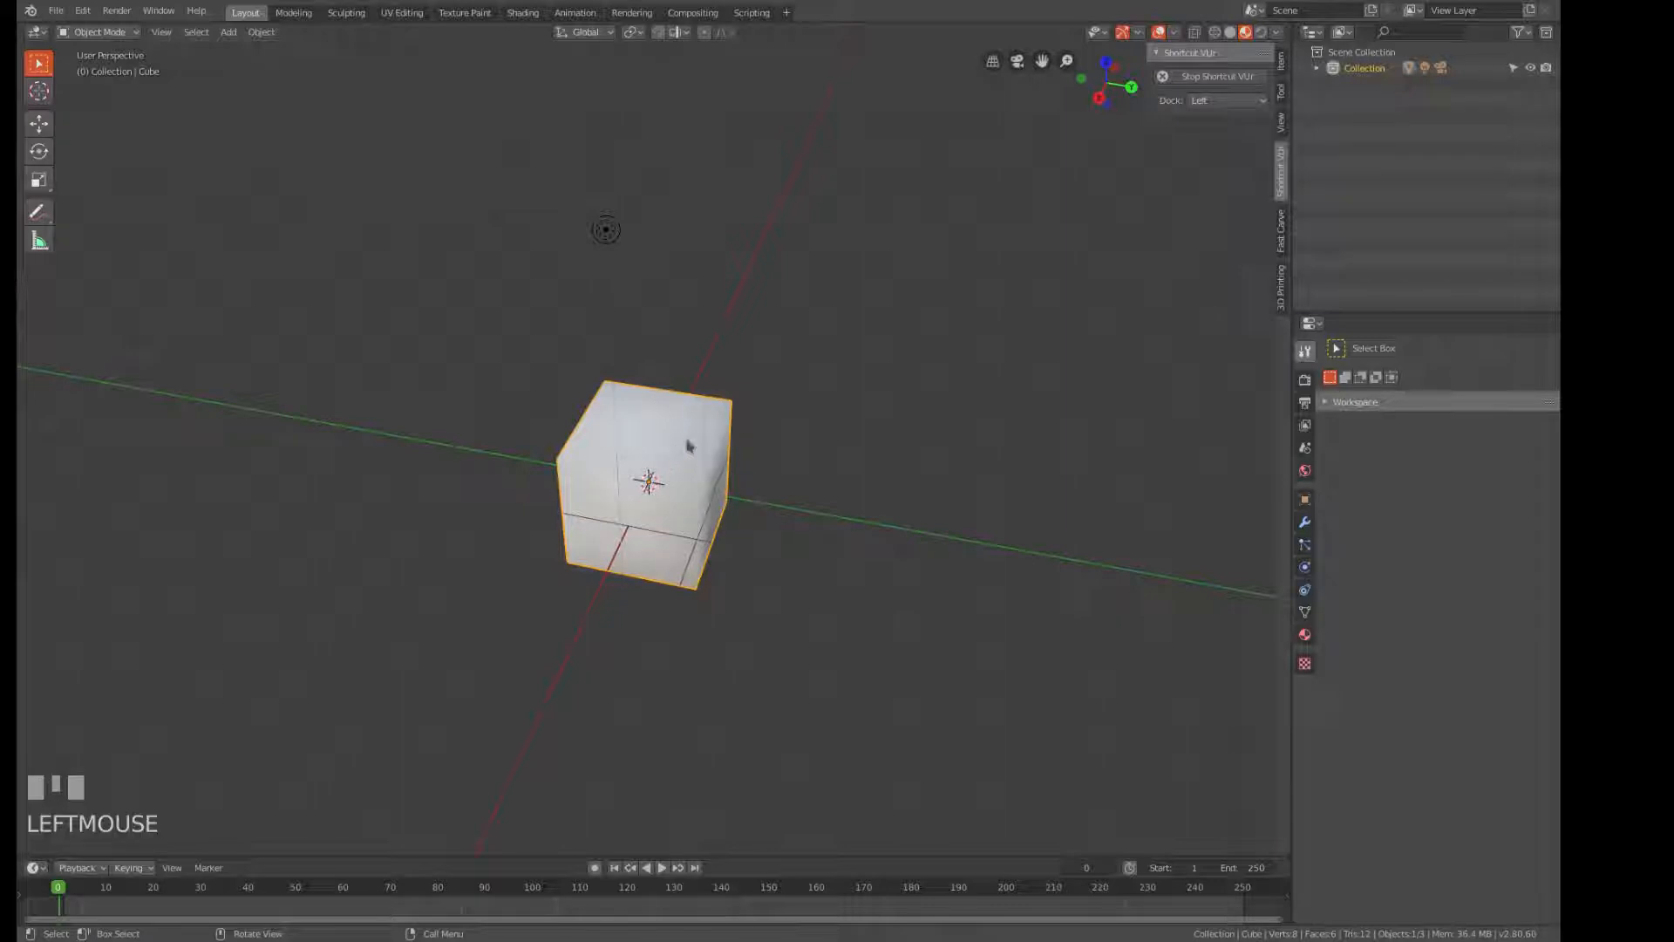
key(x)
click(687, 446)
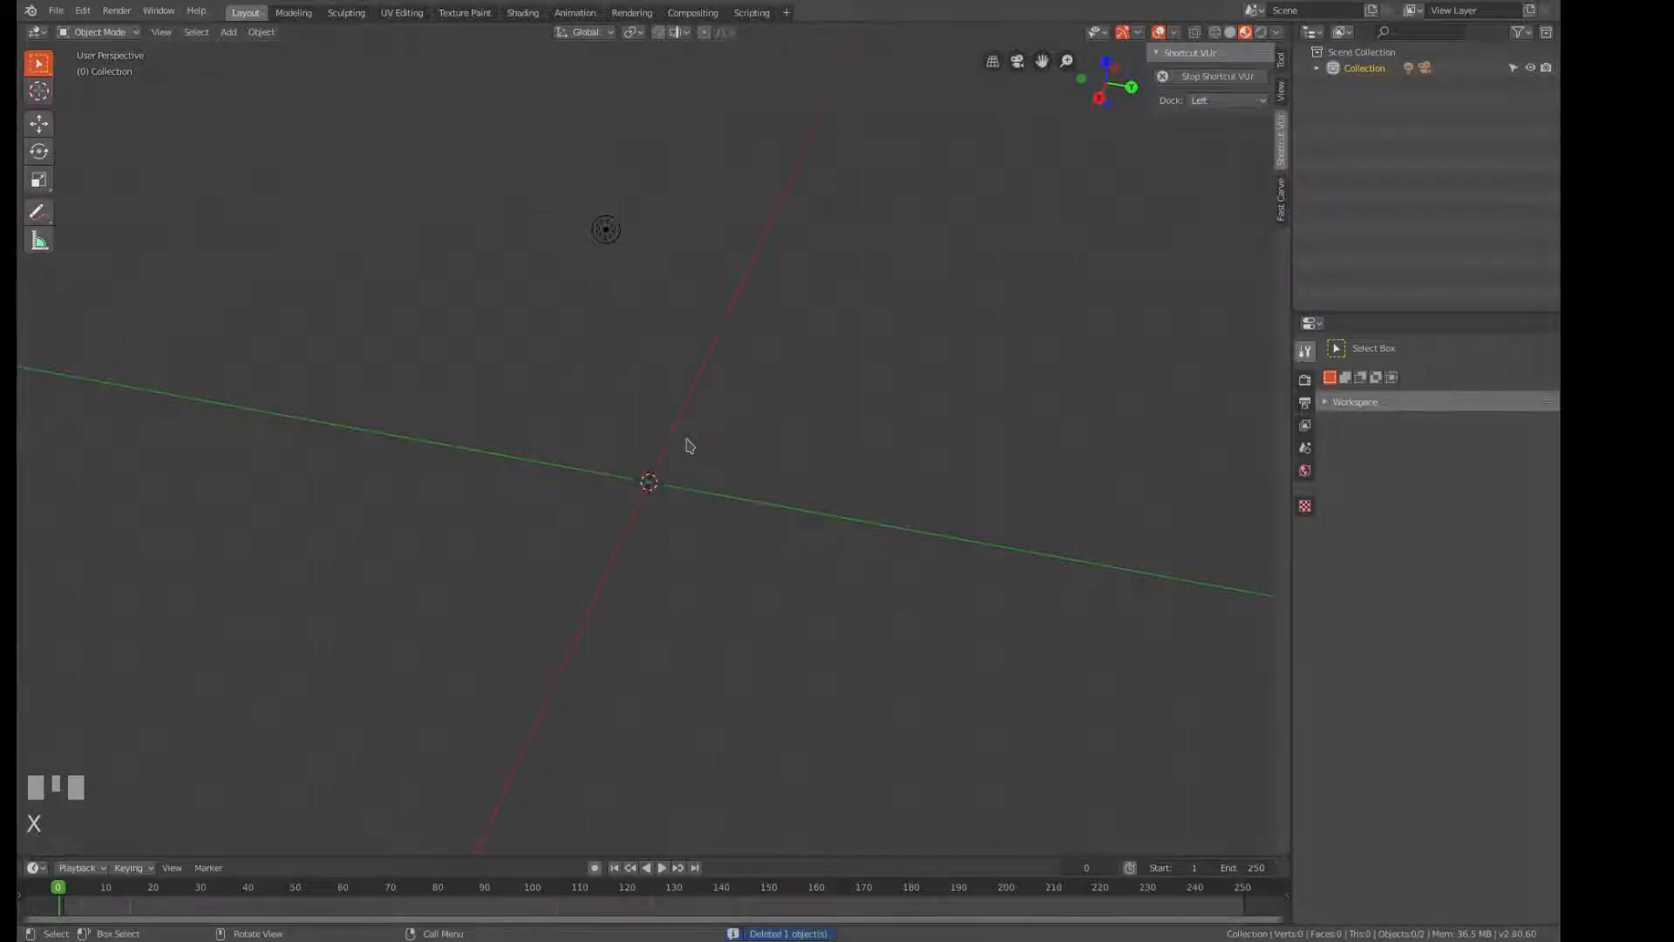
Add a single vertex mesh at the world origin in top orthographic view.
key(KP_7)
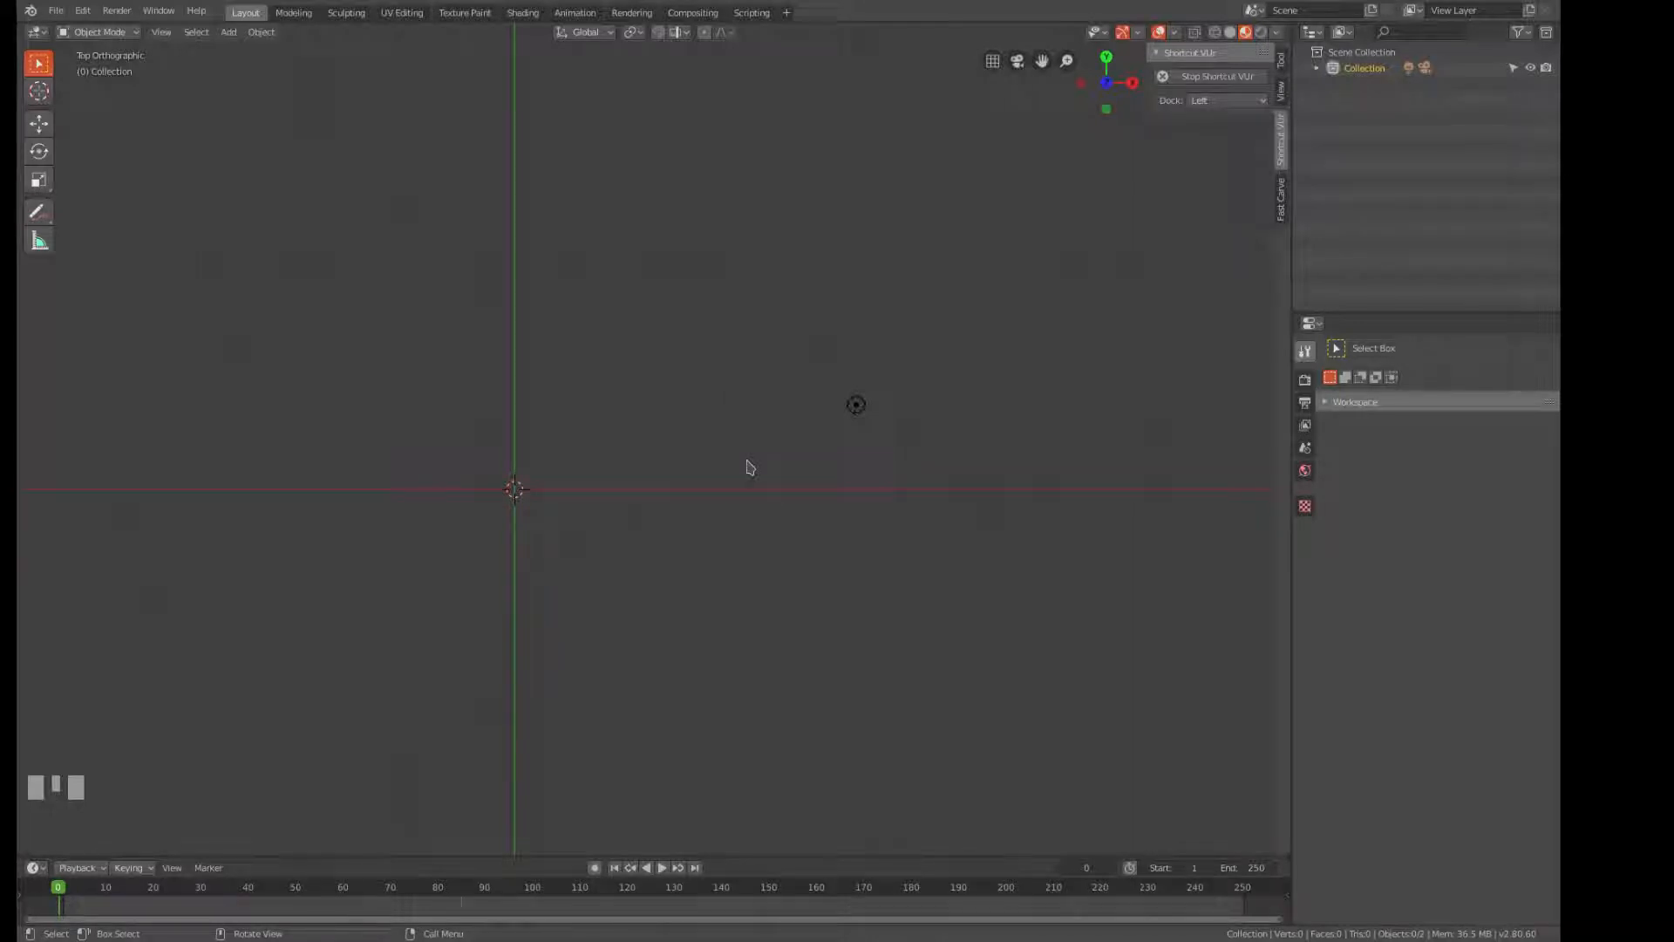
key(shift+a)
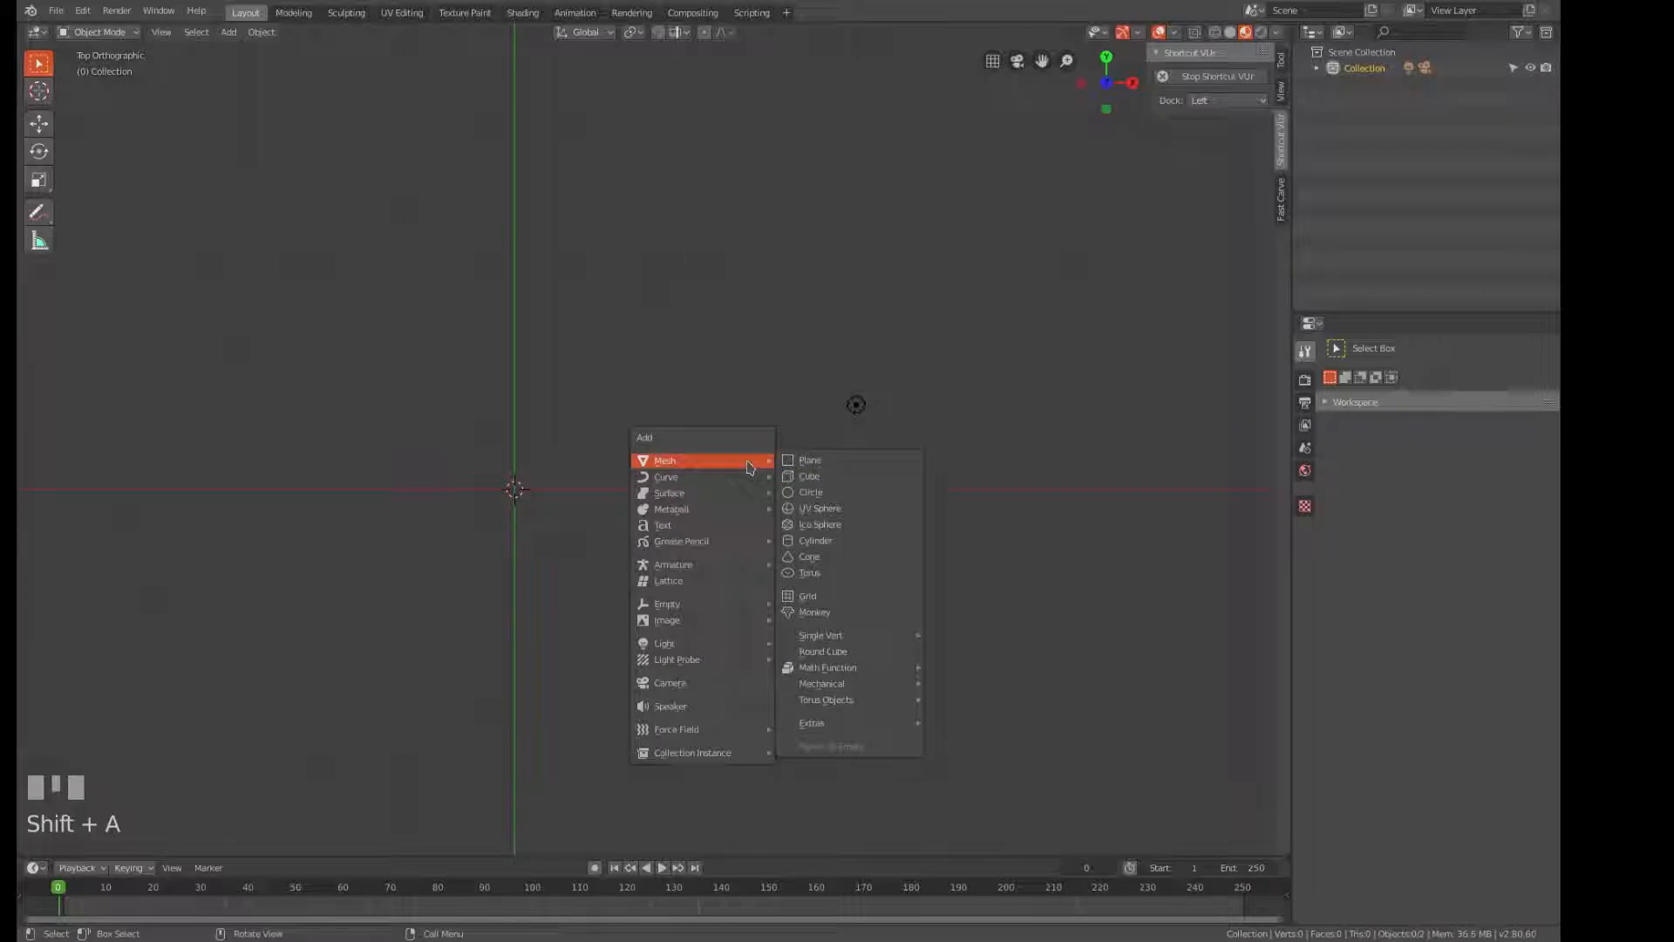
mouse_move(855, 636)
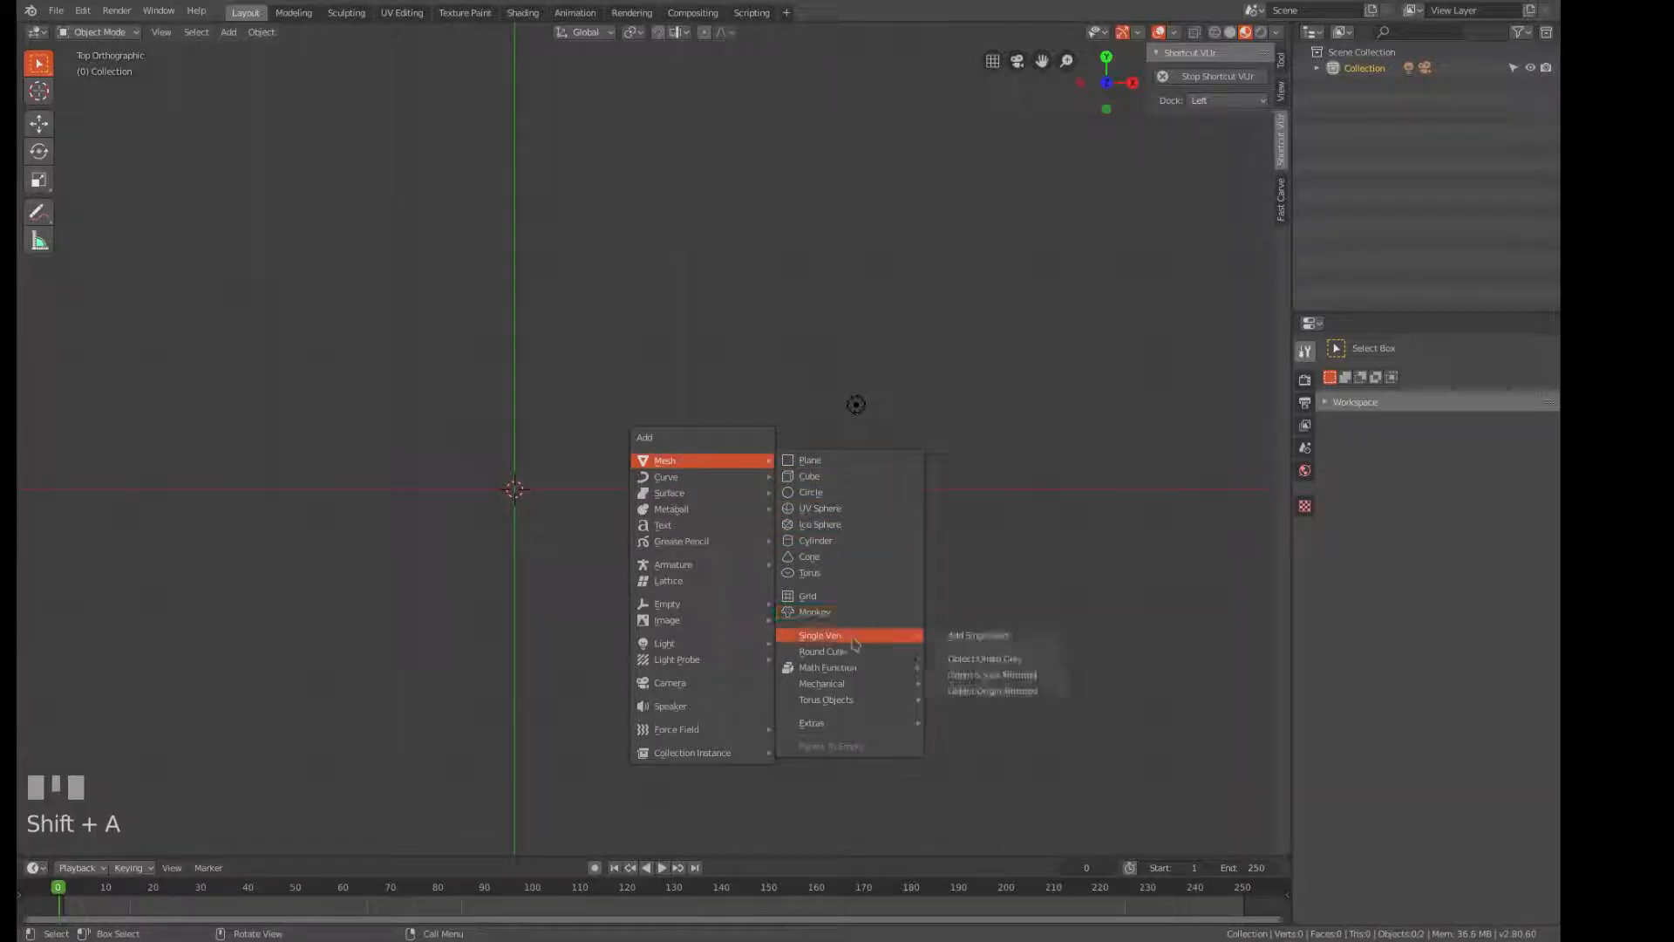
click(1033, 645)
shift+middle_drag(740, 627, 874, 605)
scroll(941, 612, up, 1)
scroll(875, 605, up, 1)
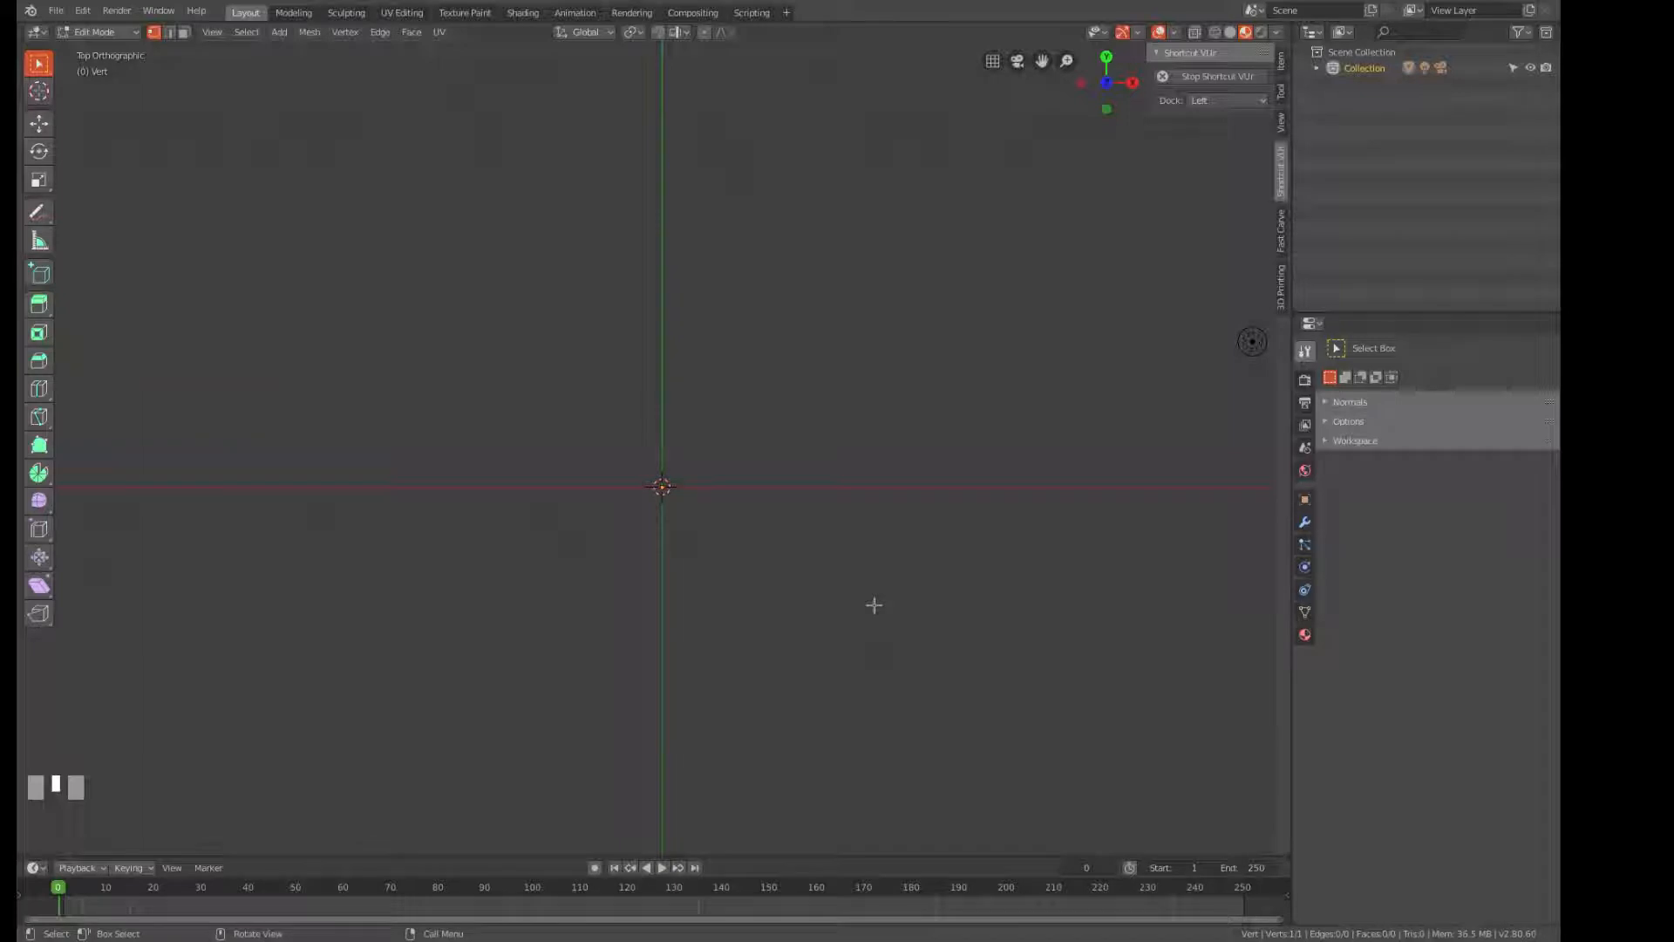
Move the vertex a short distance along positive X and extrude it 2 m along X into an edge.
key(g)
key(x)
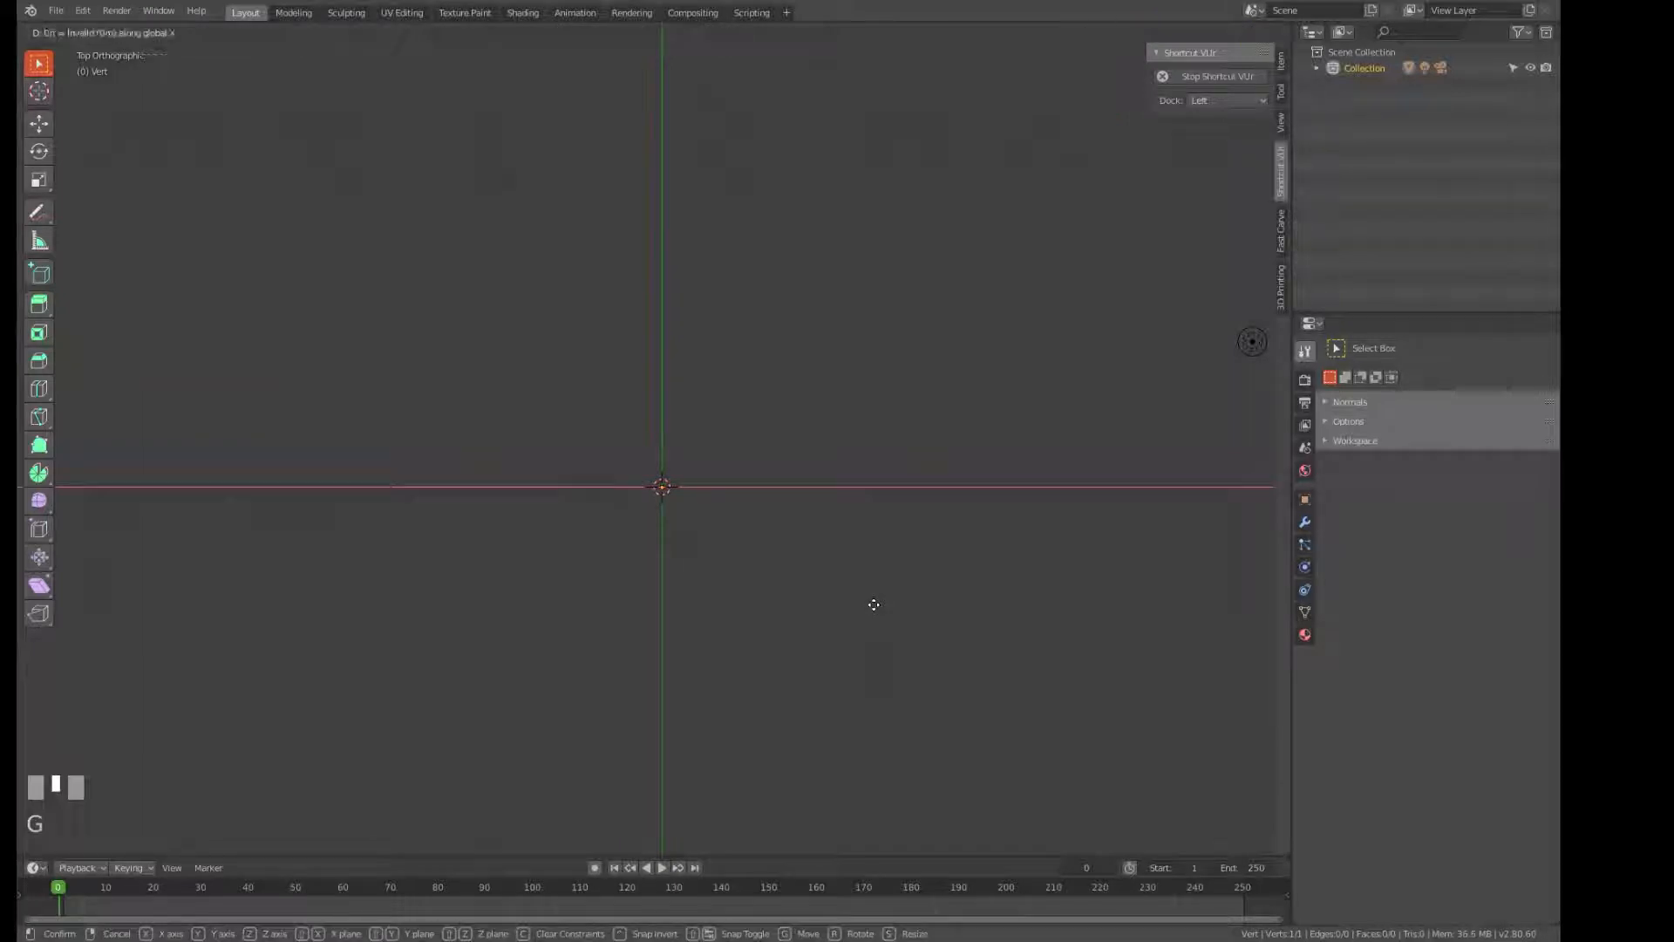
key(Return)
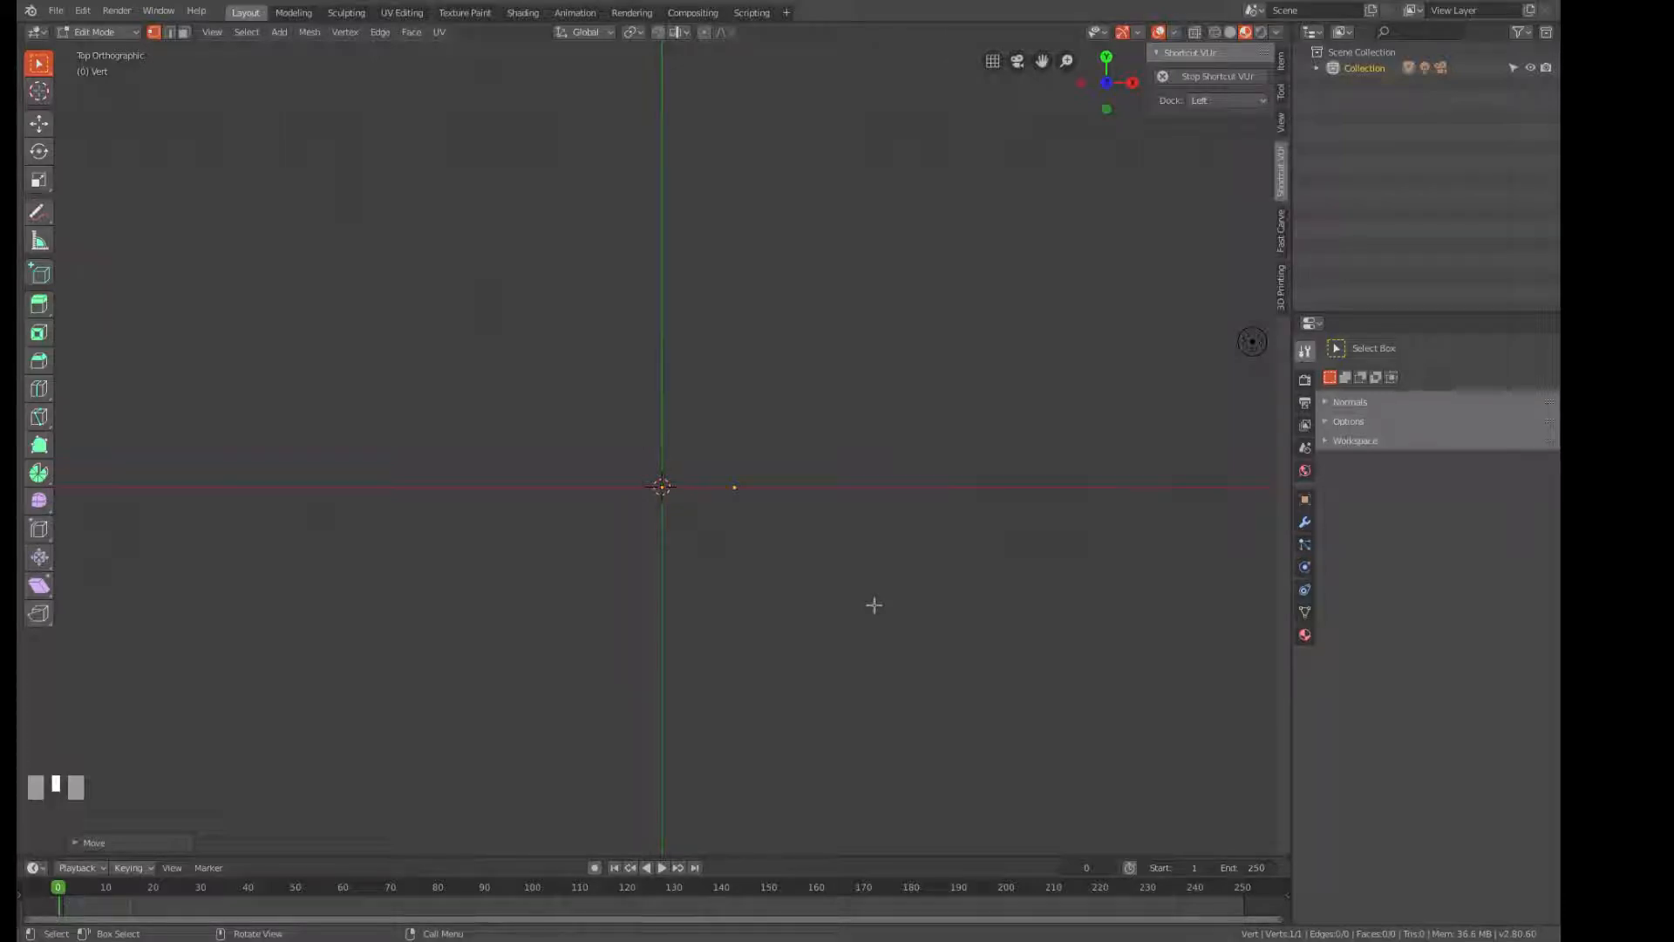
key(e)
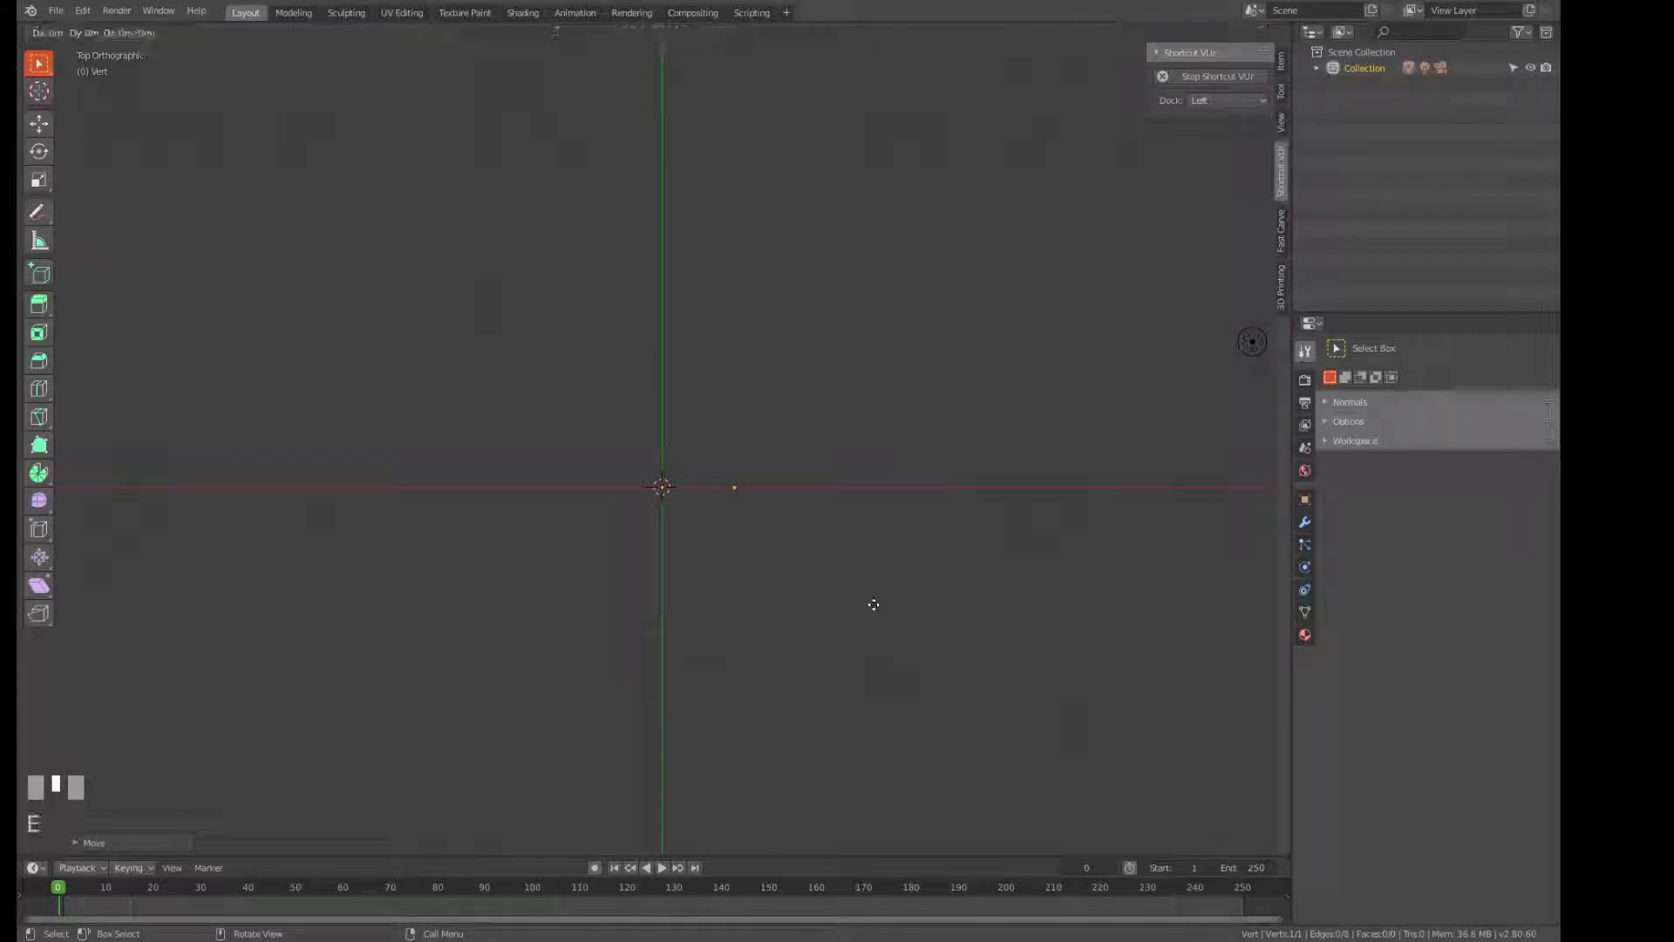
key(x)
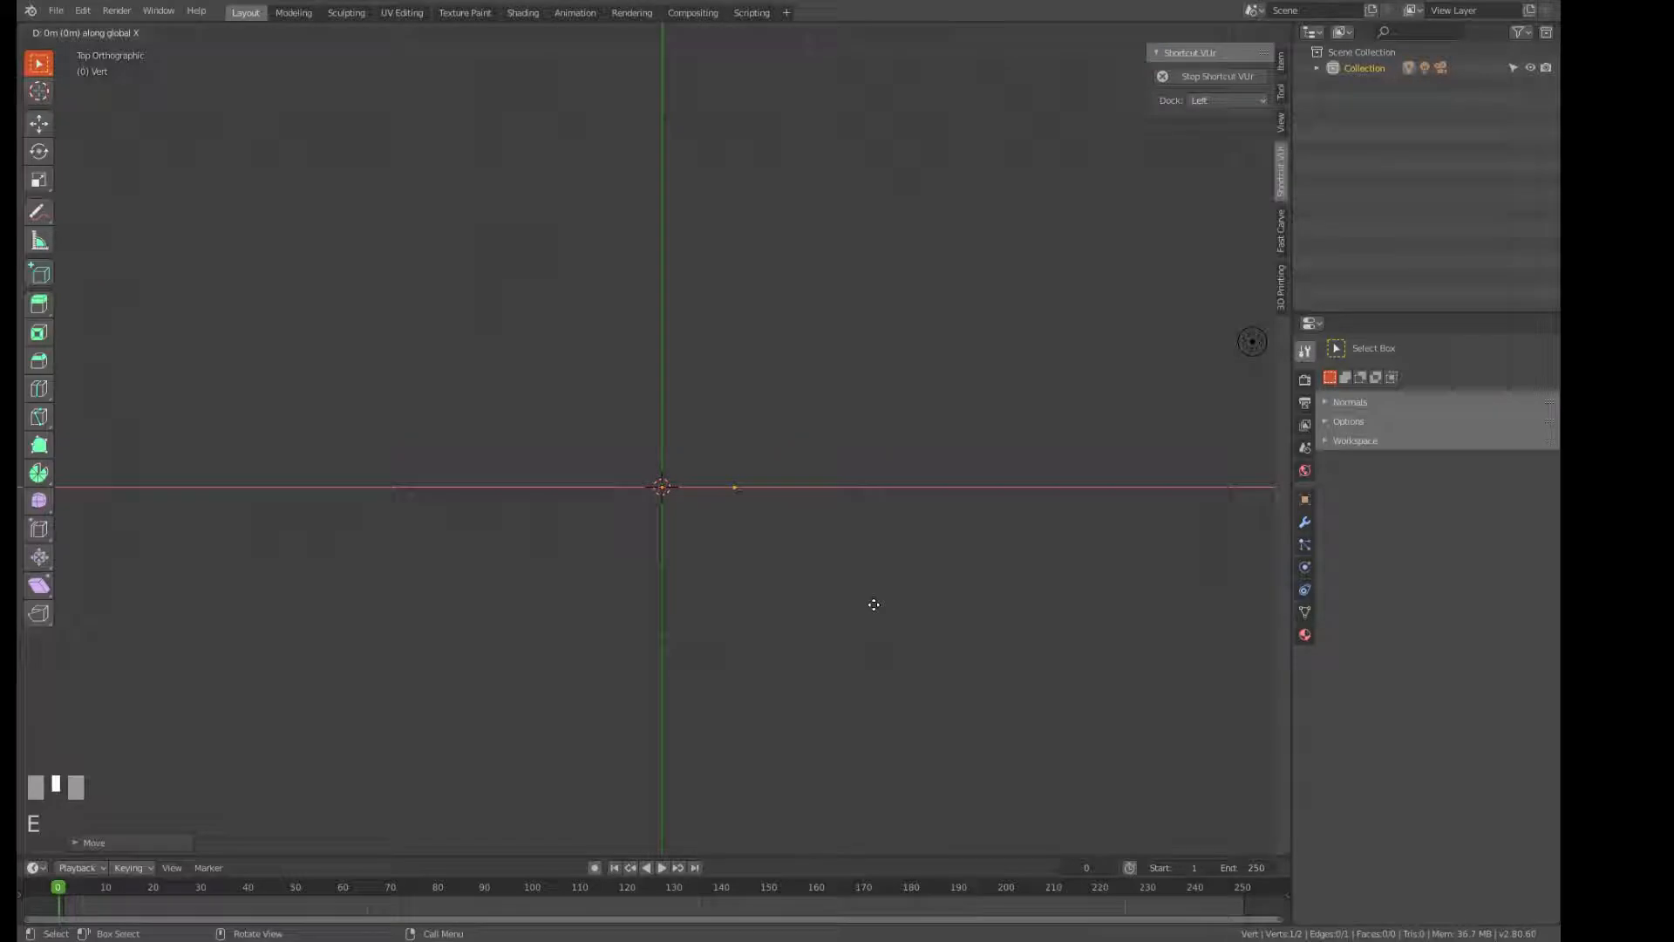
text(2)
key(Return)
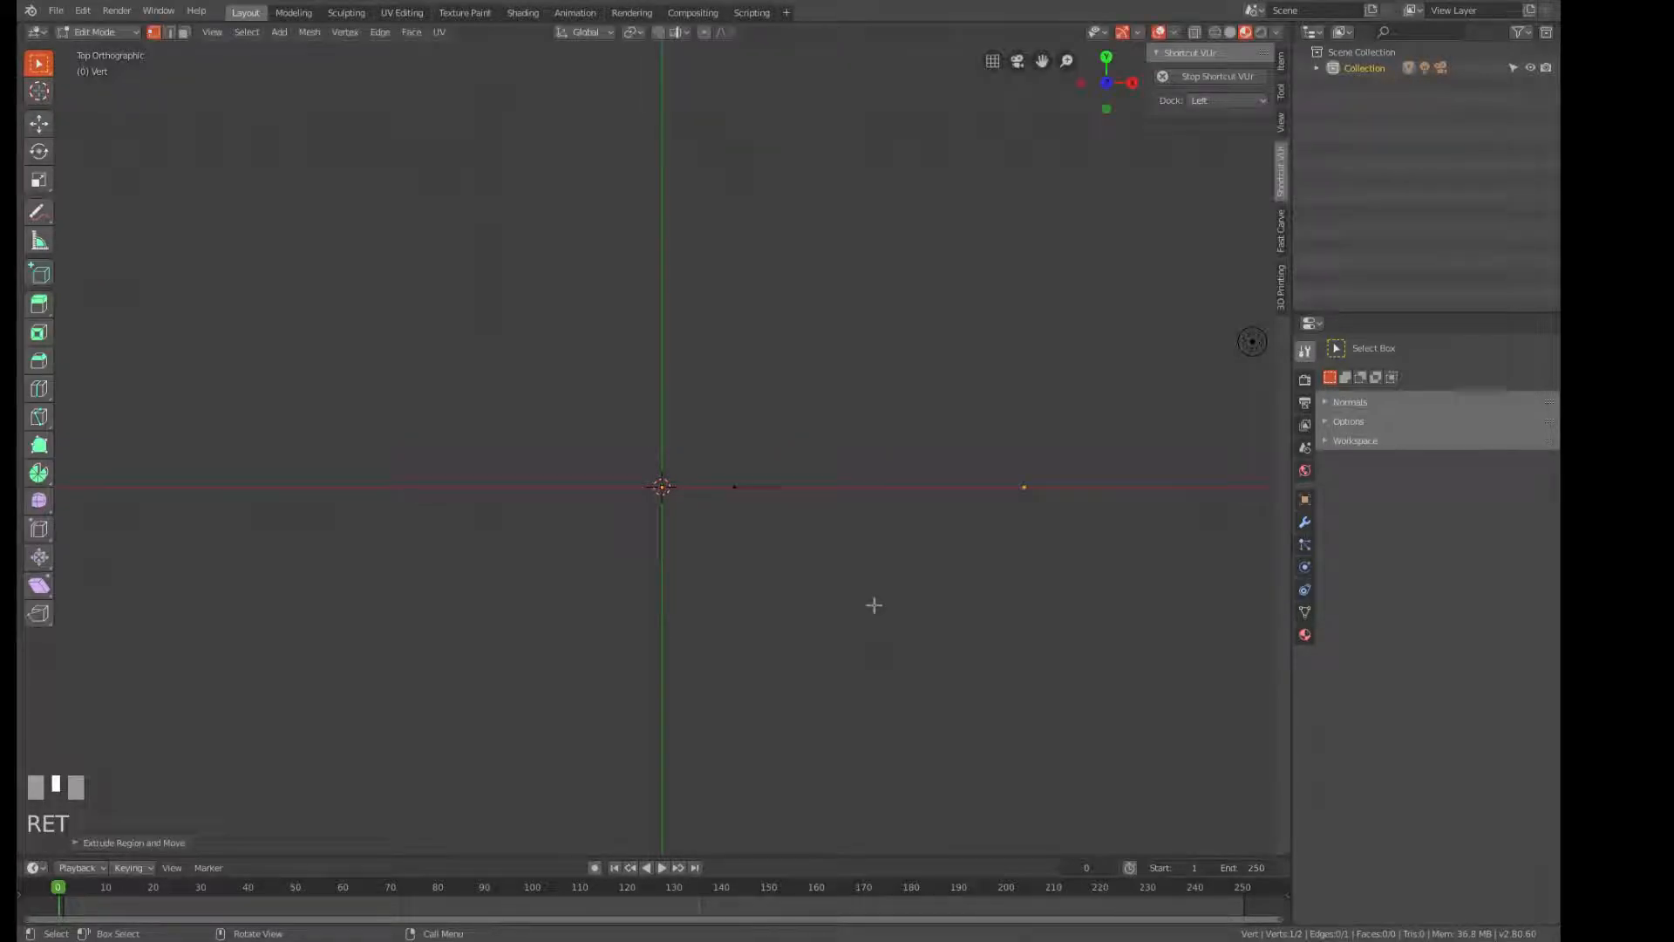
Try the edge and face selection modes, then select the whole line in vertex mode and return to Object Mode.
key(a)
key(2)
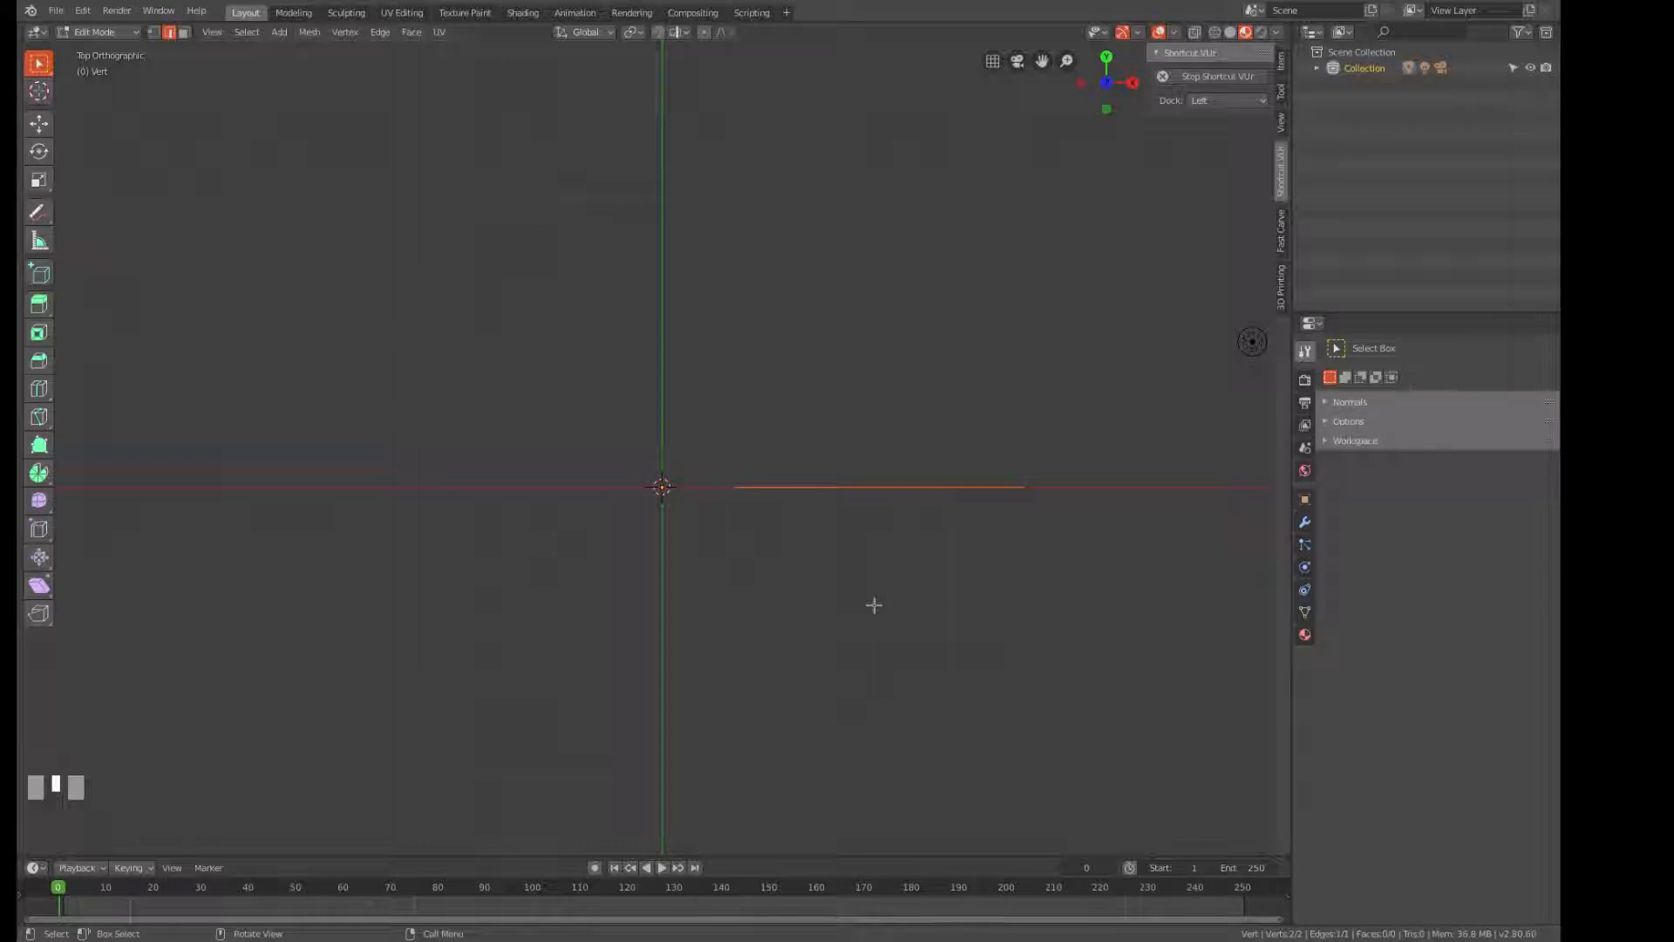
key(3)
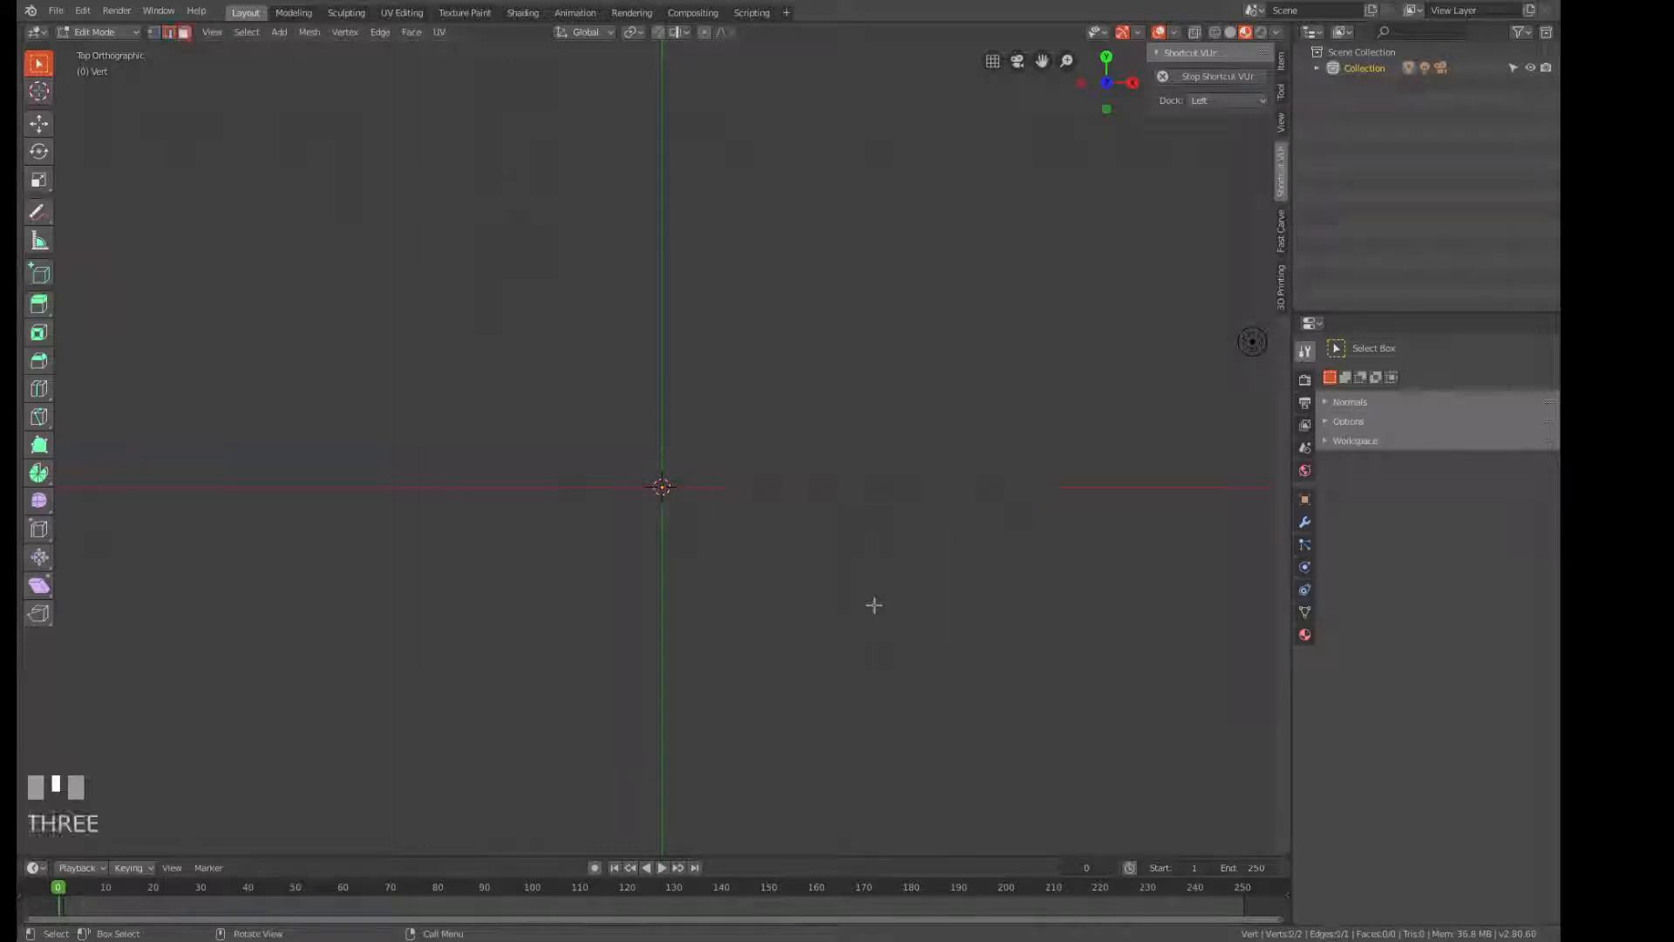
key(1)
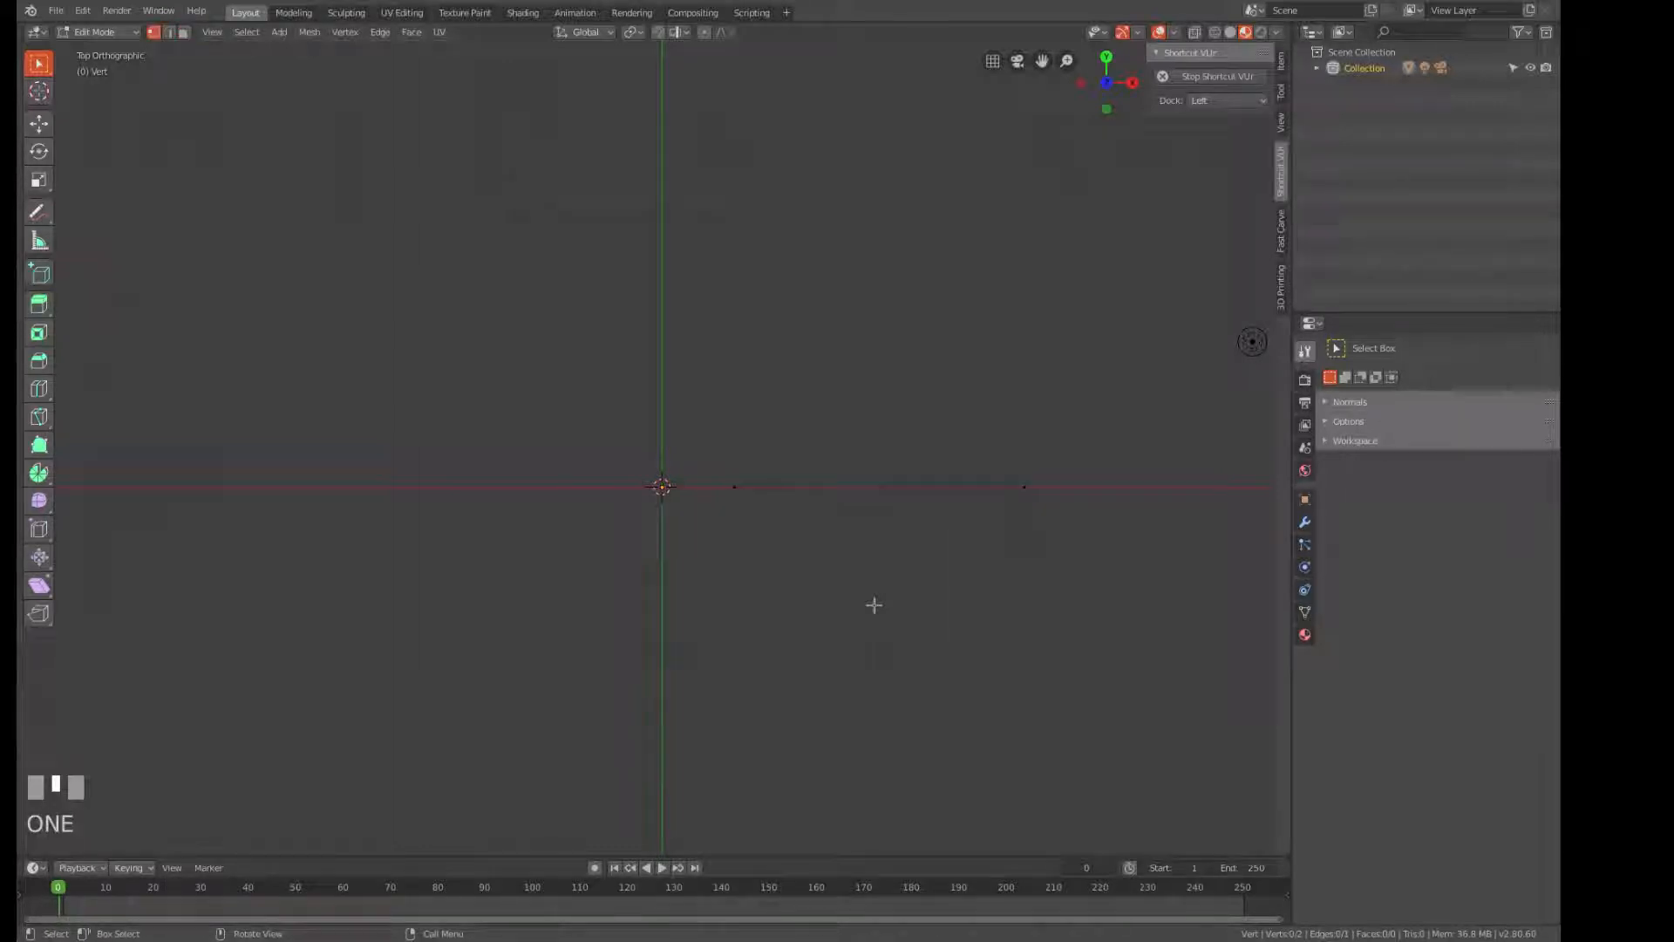
key(a)
key(Tab)
Using the Annotate tool, sketch a small step shape and write the underlined notes ".5M" and "0.25M" beside it.
click(39, 213)
click(38, 216)
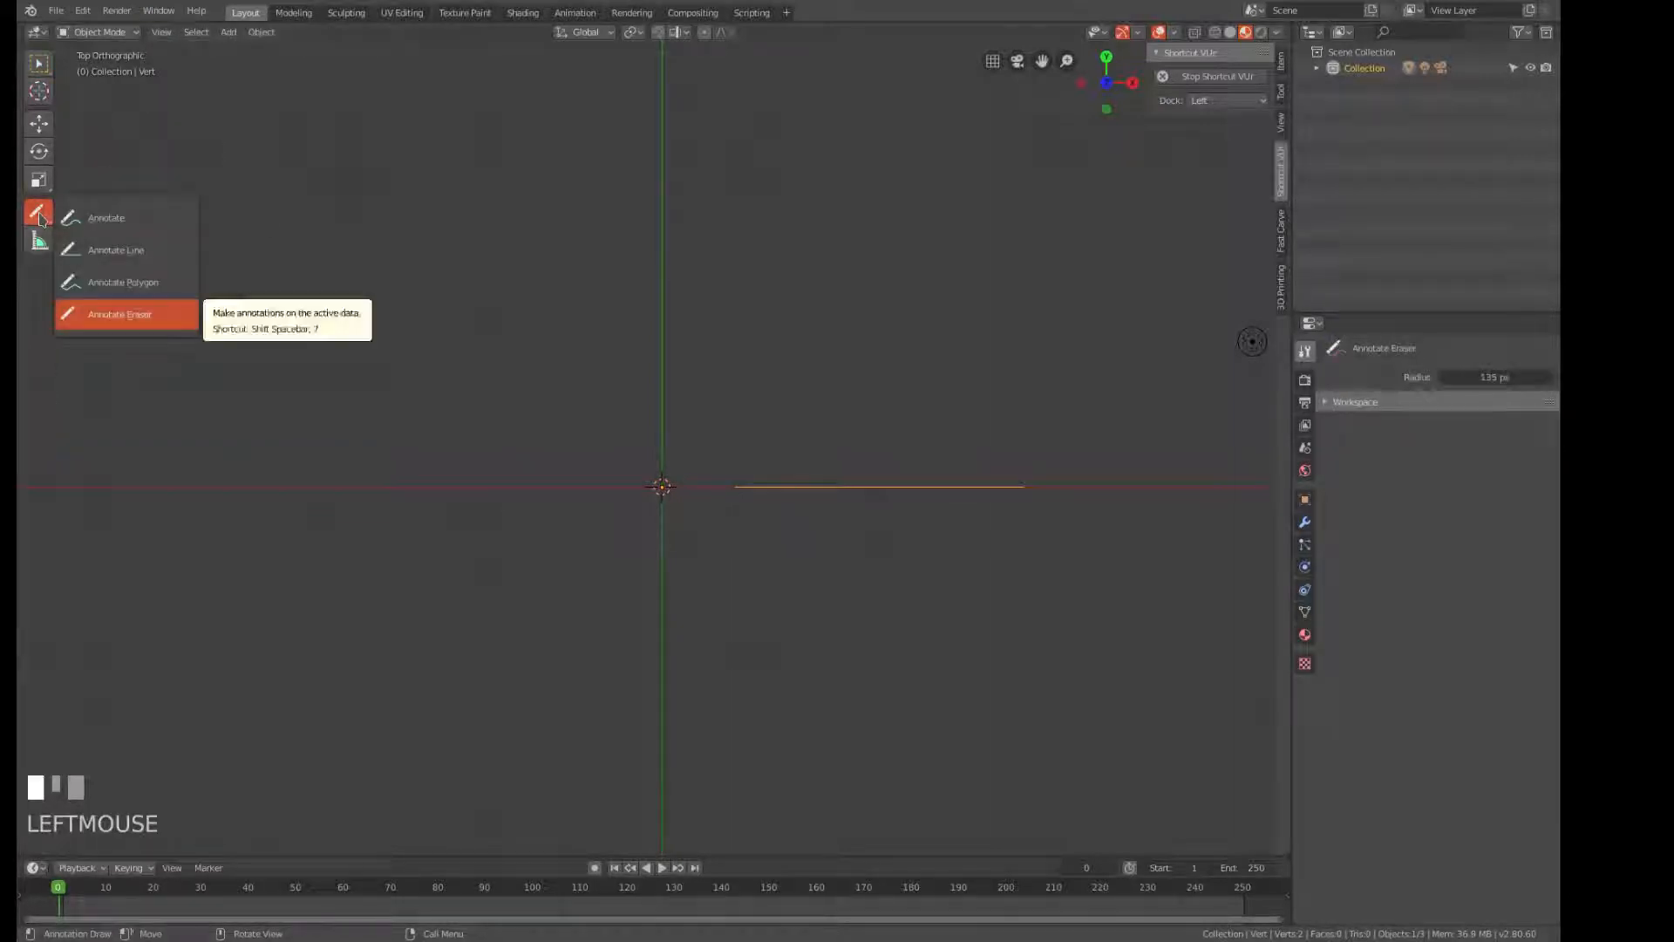
click(75, 219)
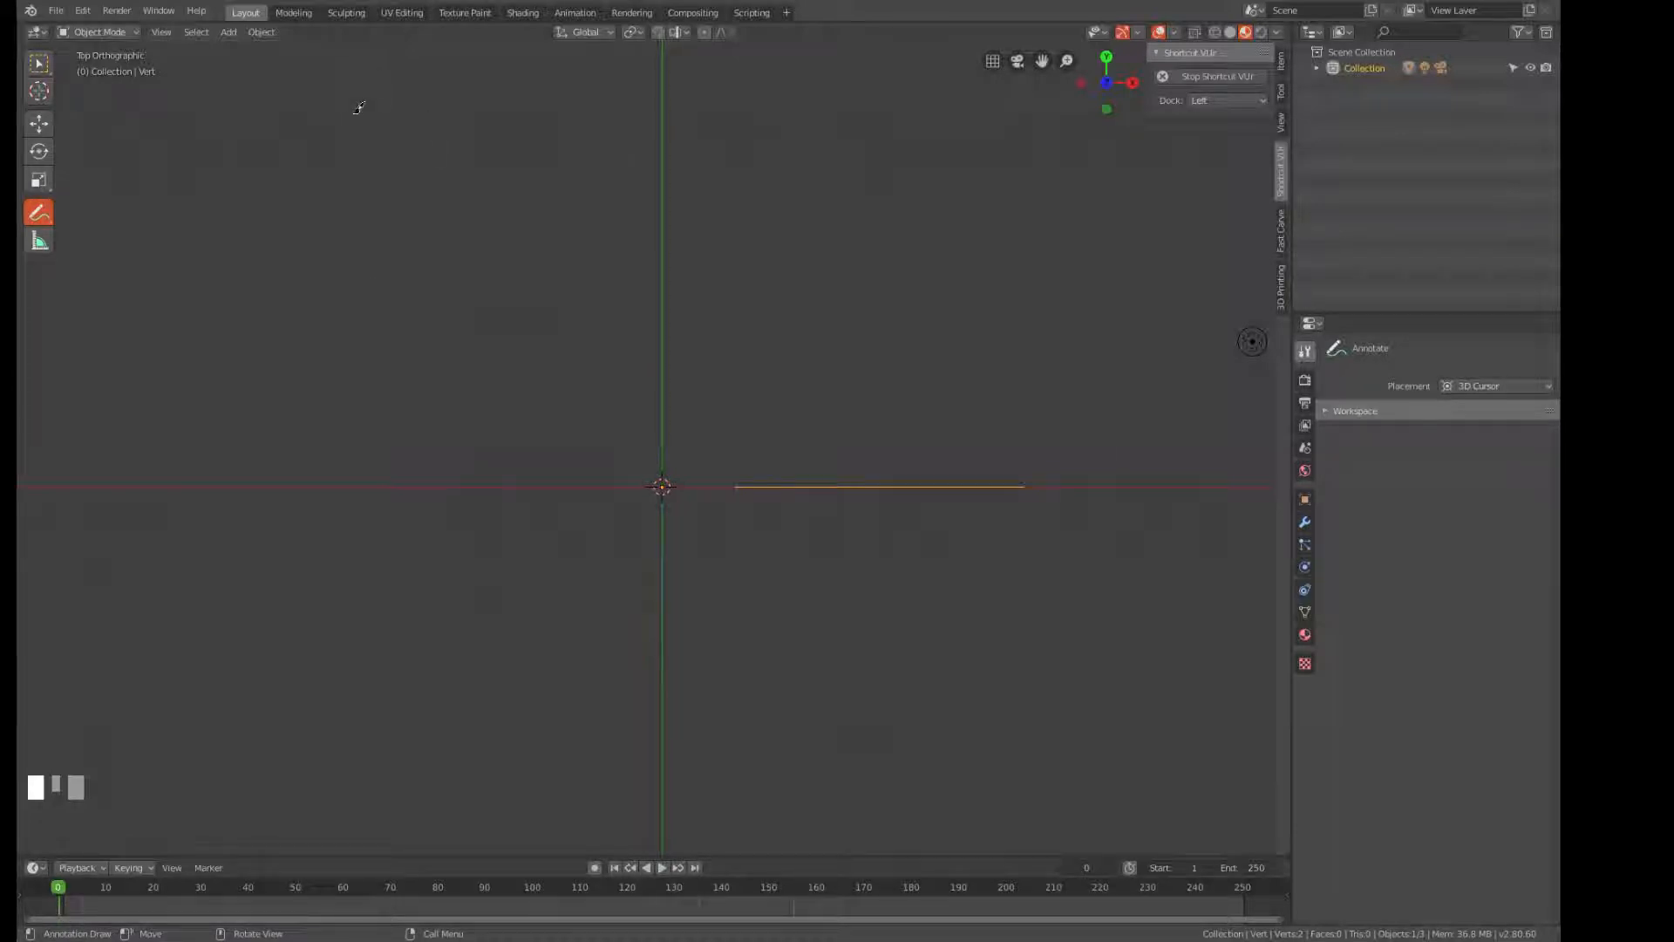
mouse_move(398, 81)
mouse_down()
mouse_move(383, 102)
mouse_move(421, 119)
mouse_move(364, 147)
mouse_up()
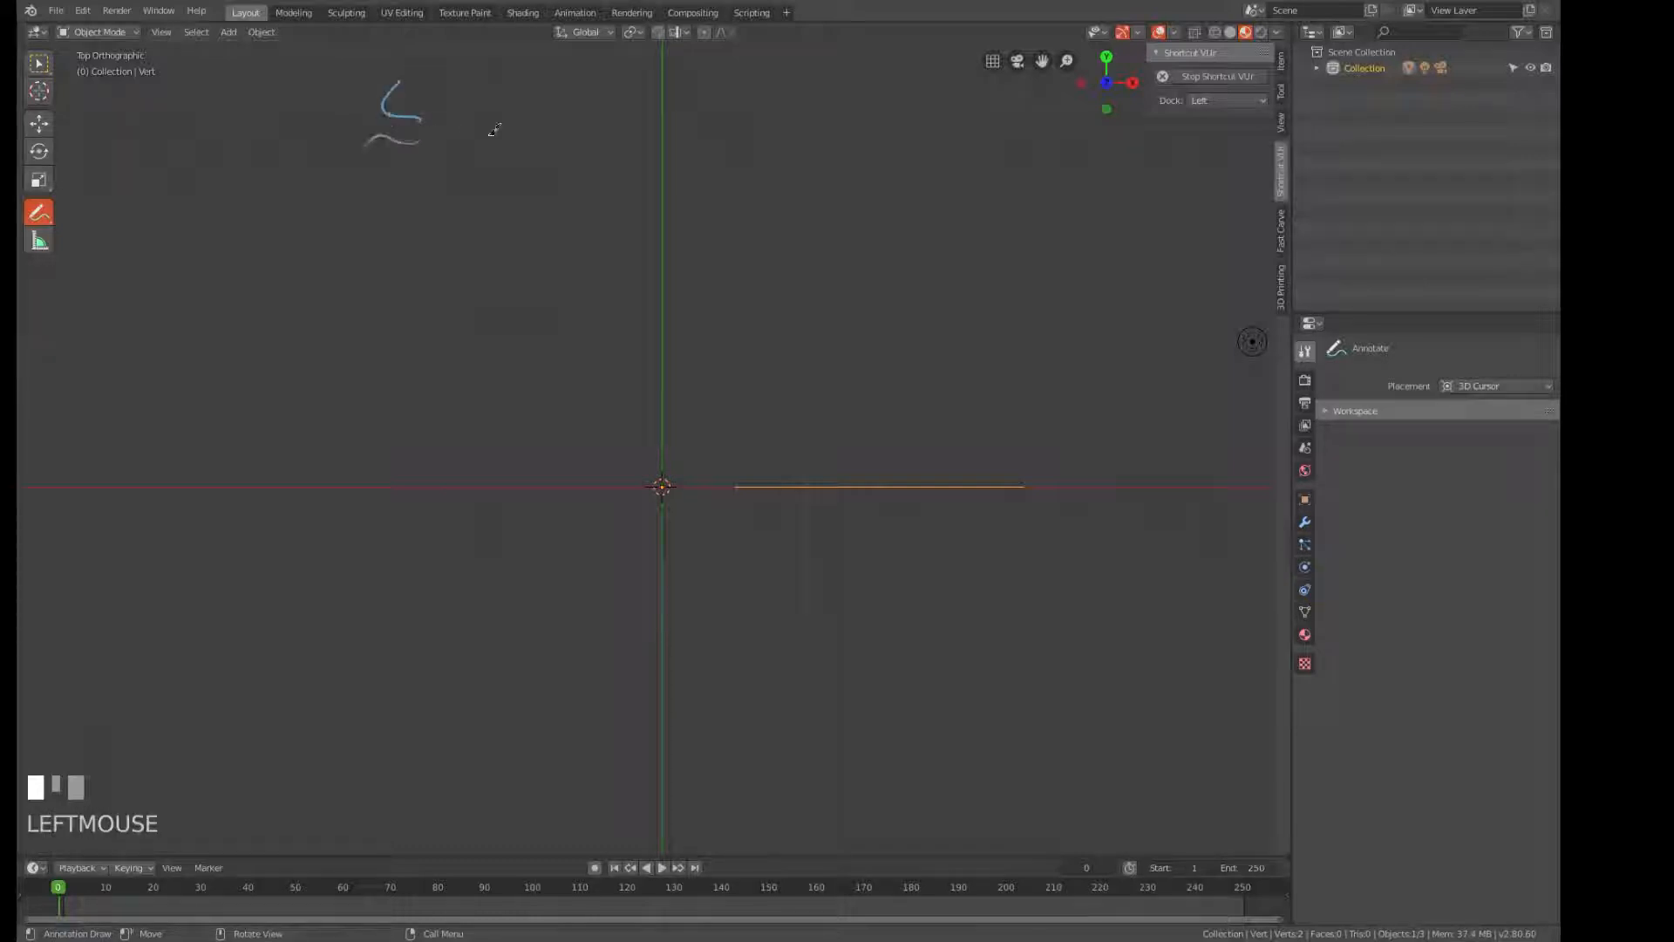
drag(477, 132, 495, 144)
mouse_move(494, 112)
mouse_down()
mouse_move(539, 142)
mouse_move(515, 144)
mouse_up()
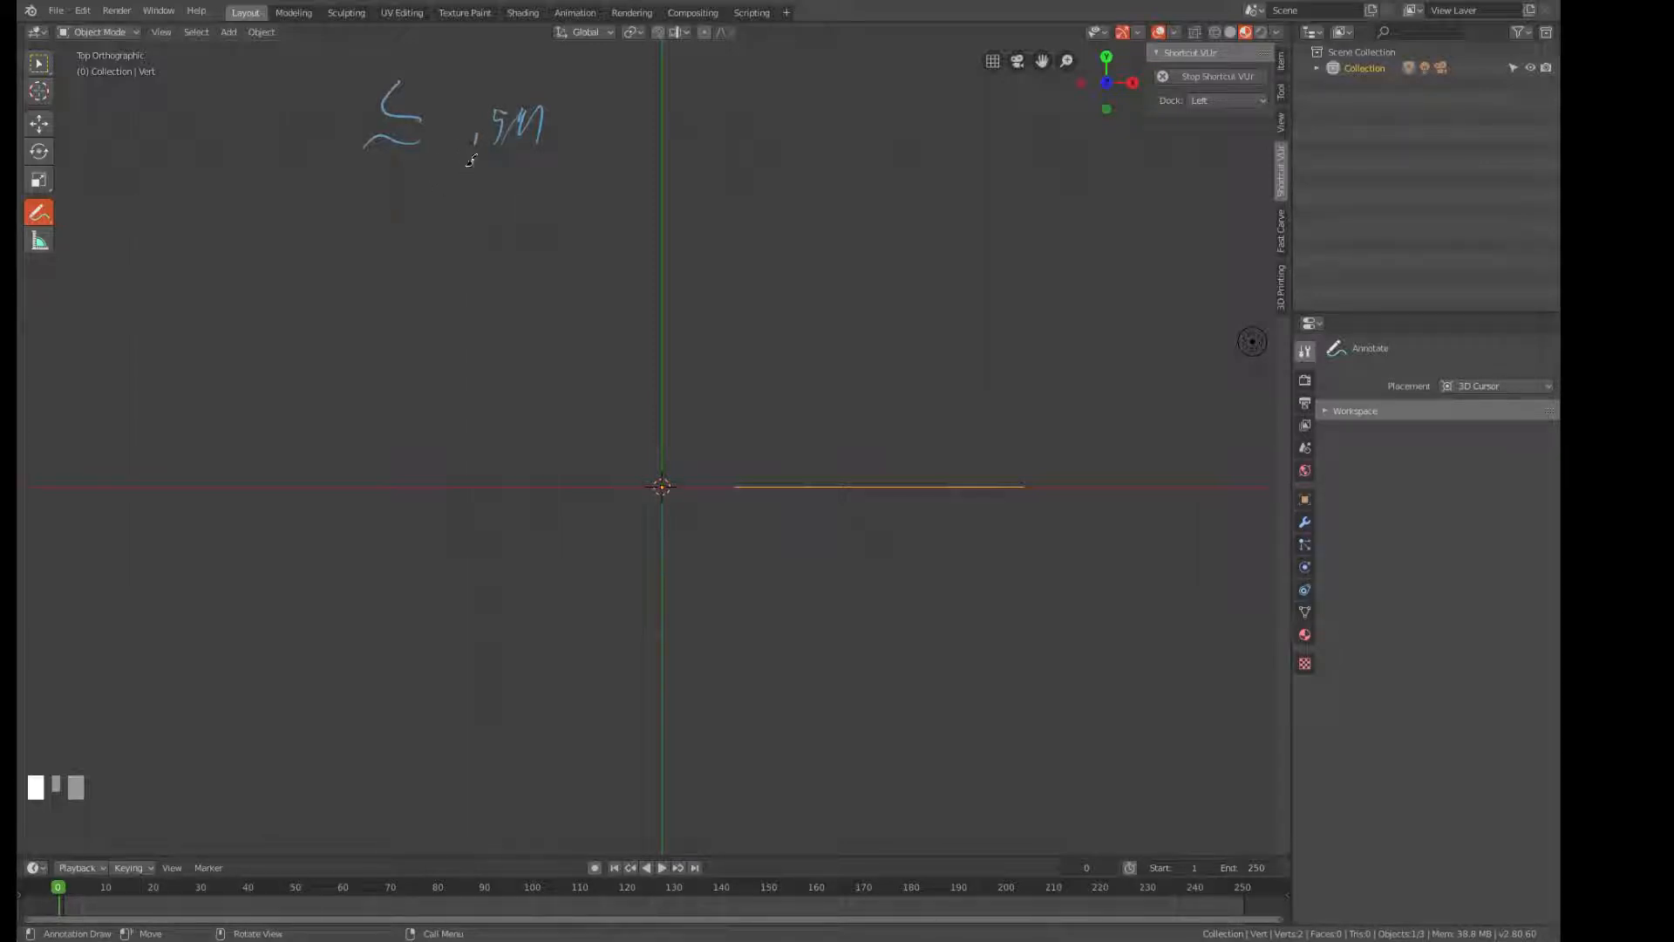
drag(447, 158, 541, 153)
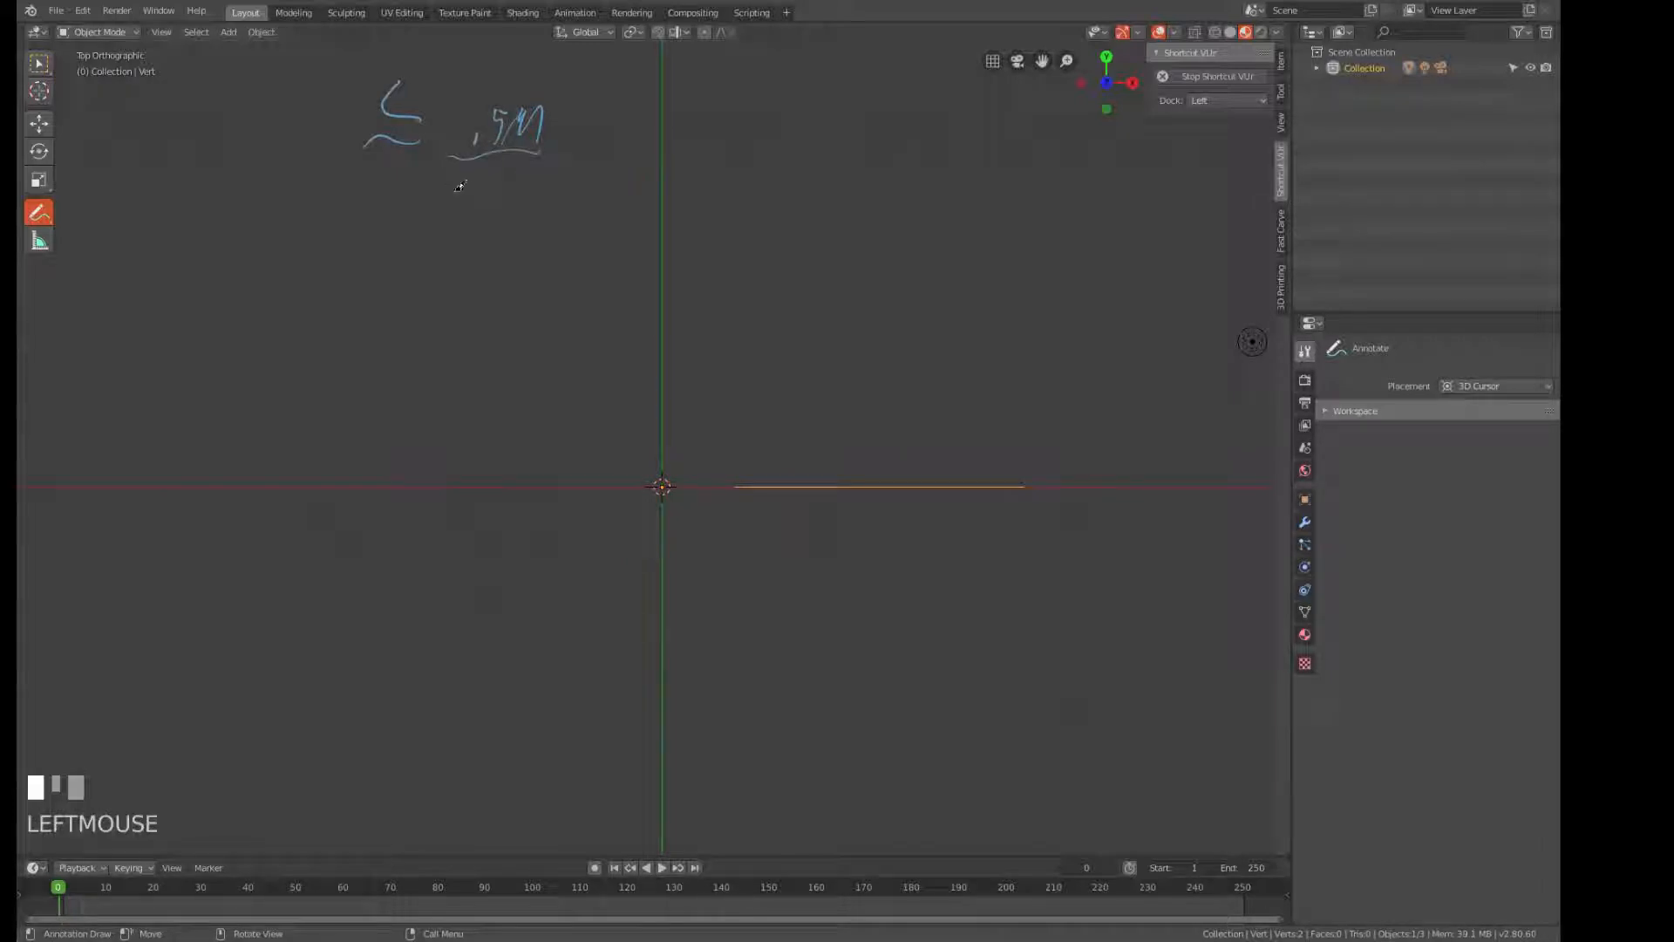
mouse_move(446, 181)
mouse_down()
mouse_move(484, 216)
mouse_move(513, 174)
mouse_move(551, 190)
mouse_up()
drag(408, 222, 566, 208)
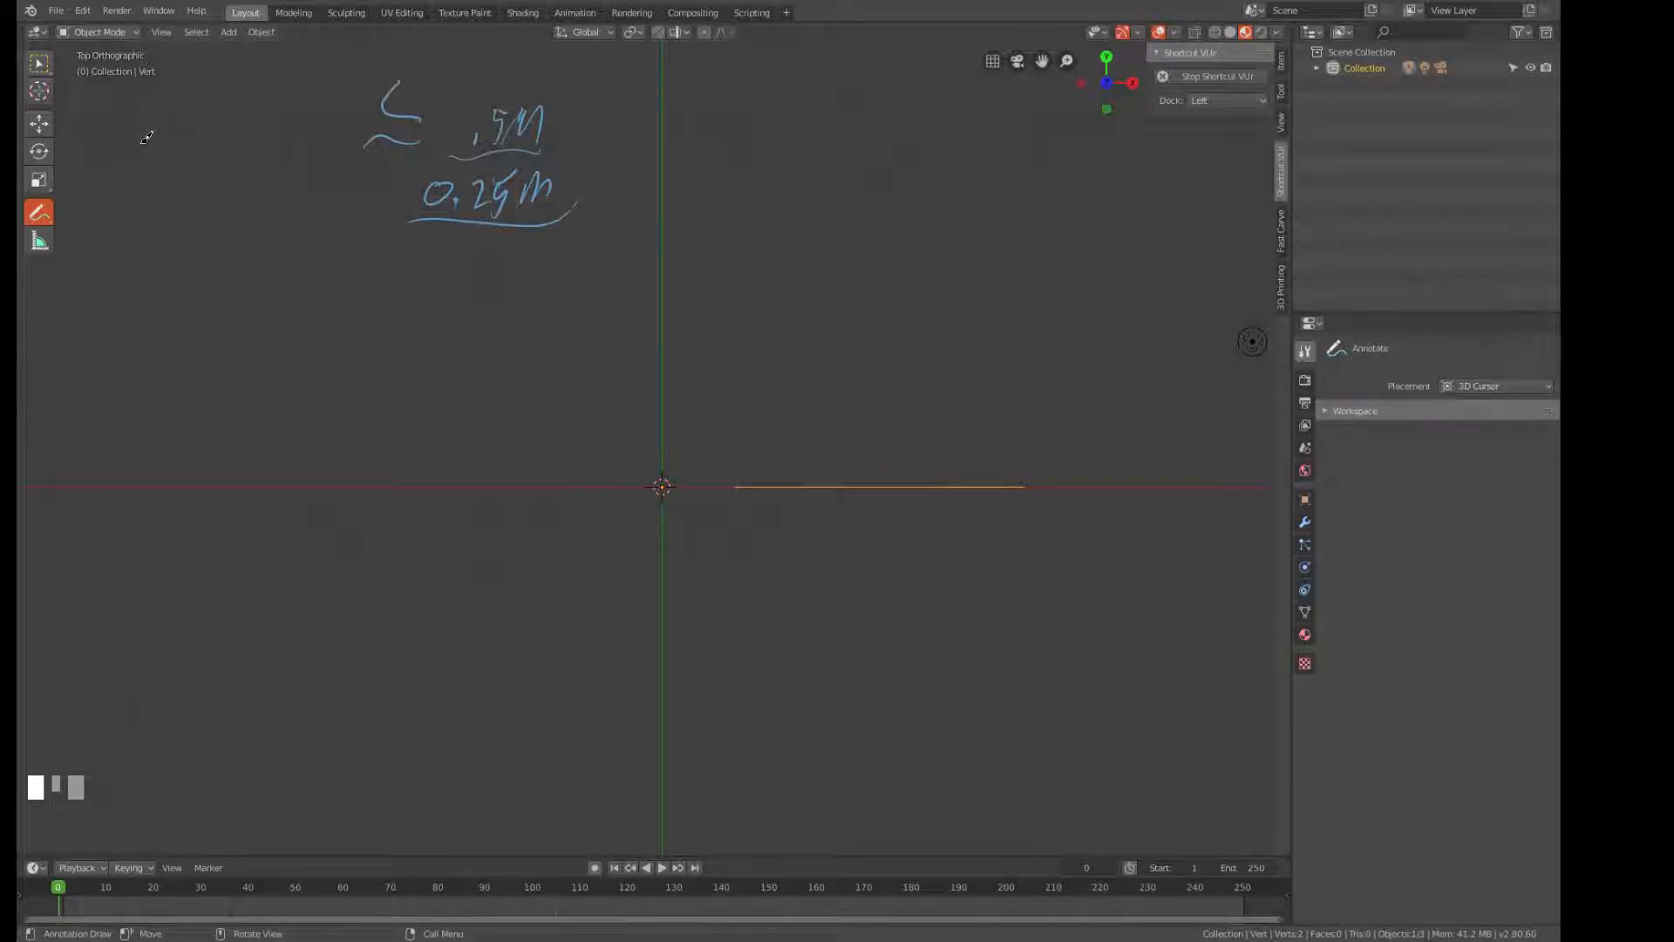
Annotate the heights "3M" and "5M" in the upper-left area of the scene and circle "5M".
drag(138, 106, 132, 143)
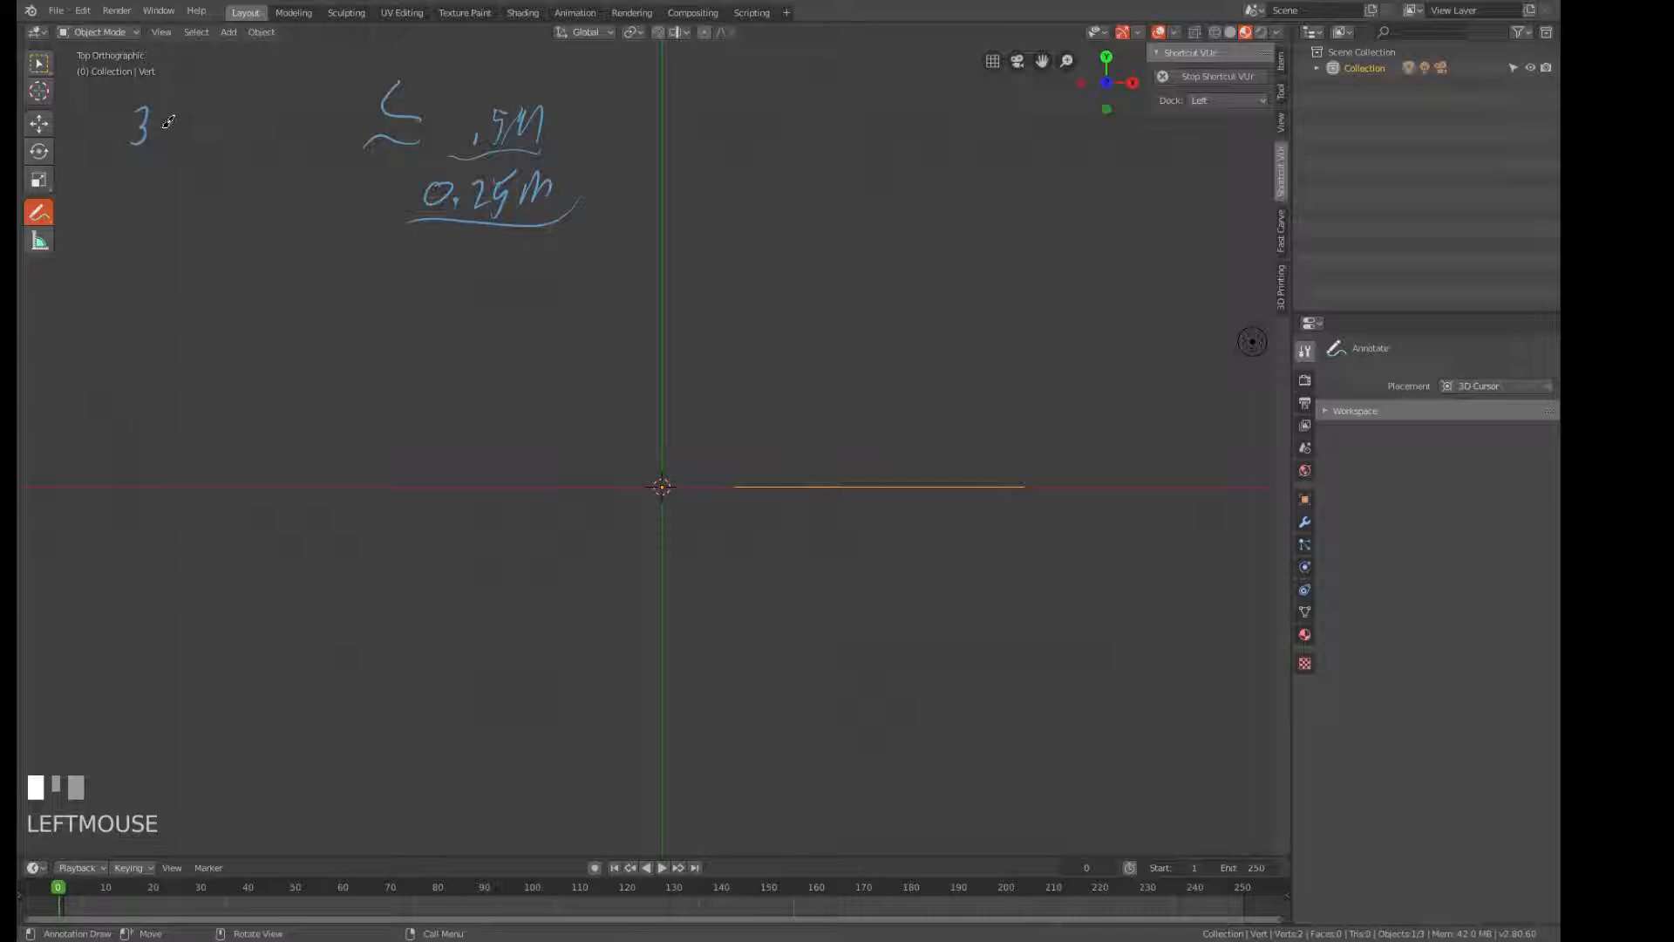
mouse_move(169, 113)
mouse_down()
mouse_move(168, 140)
mouse_move(201, 147)
mouse_up()
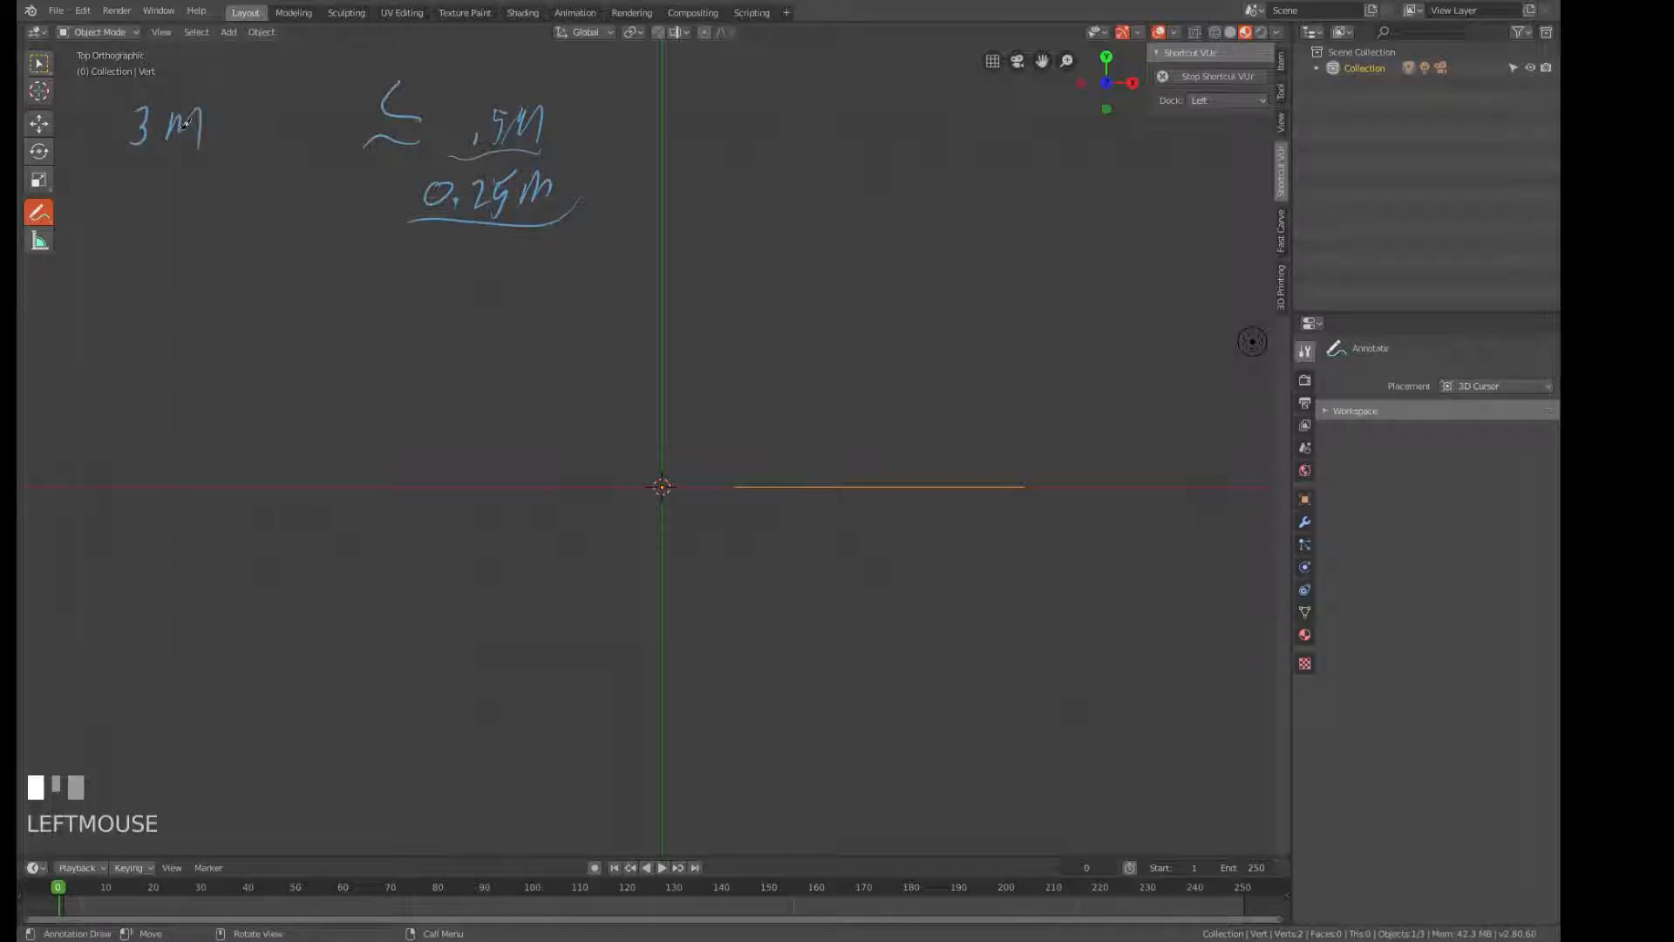
click(149, 165)
mouse_move(149, 165)
mouse_down()
mouse_move(142, 192)
mouse_move(164, 155)
mouse_move(207, 152)
mouse_up()
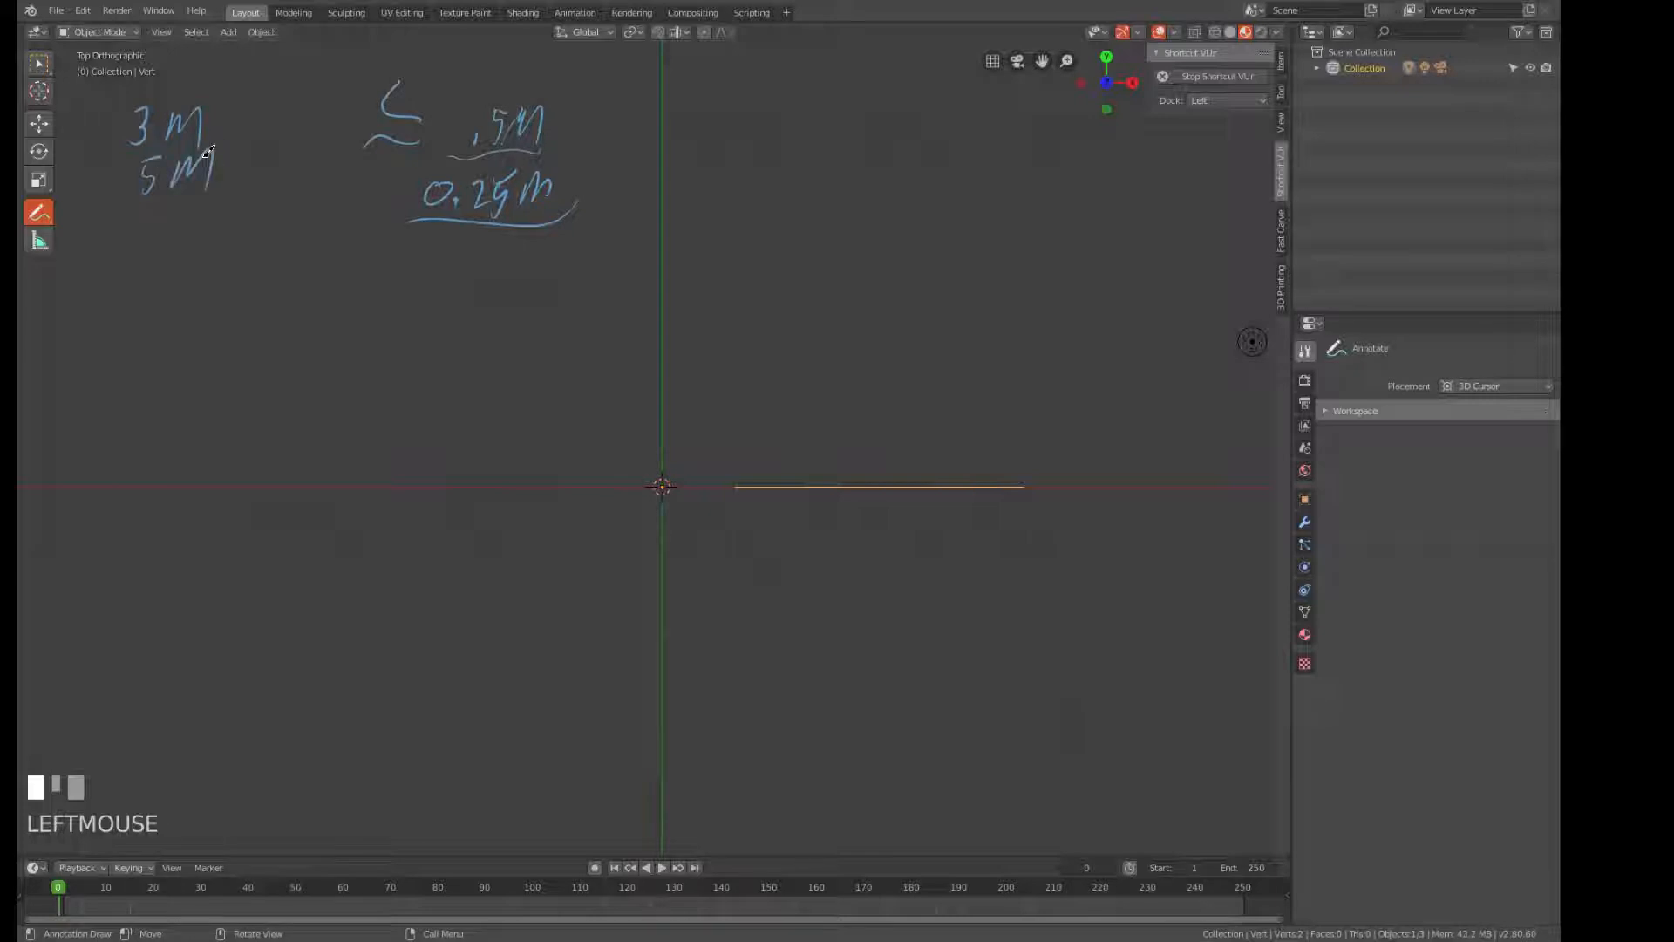
drag(127, 204, 167, 200)
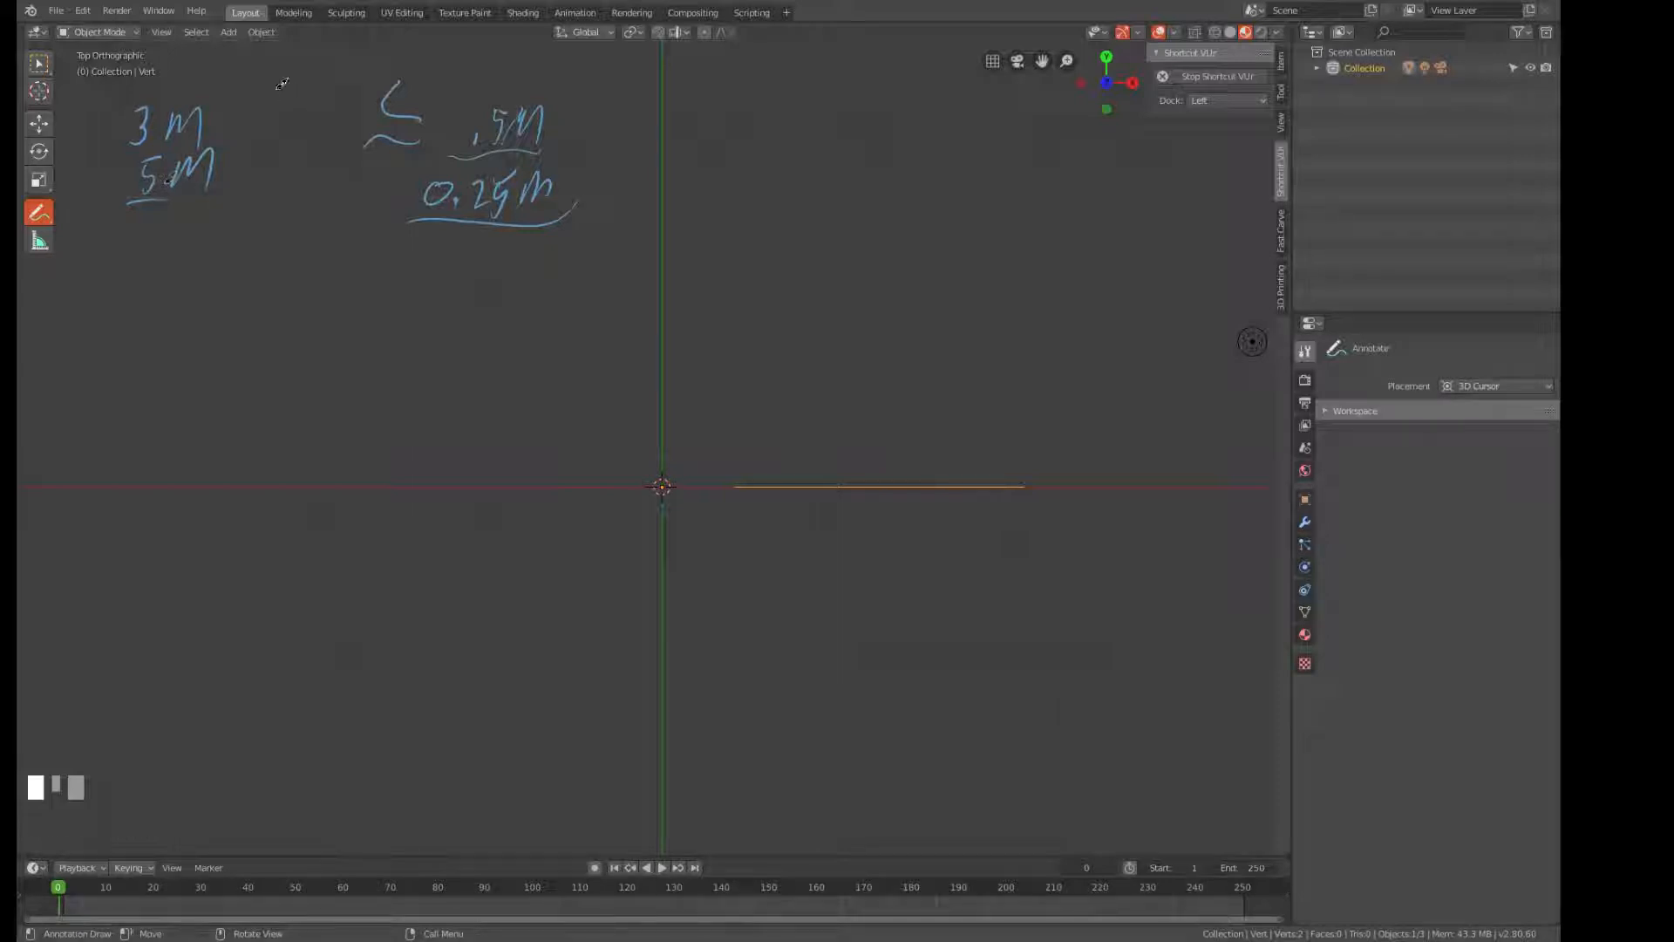
mouse_move(167, 141)
mouse_down()
mouse_move(139, 155)
mouse_move(124, 199)
mouse_move(223, 166)
mouse_move(160, 142)
mouse_up()
Write the annotated division 5 over 0.25 with the underlined result 20 below the circled "5M".
mouse_move(157, 240)
mouse_down()
mouse_move(156, 273)
mouse_move(178, 233)
mouse_up()
click(140, 262)
middle_drag(119, 285, 120, 280)
drag(120, 280, 185, 274)
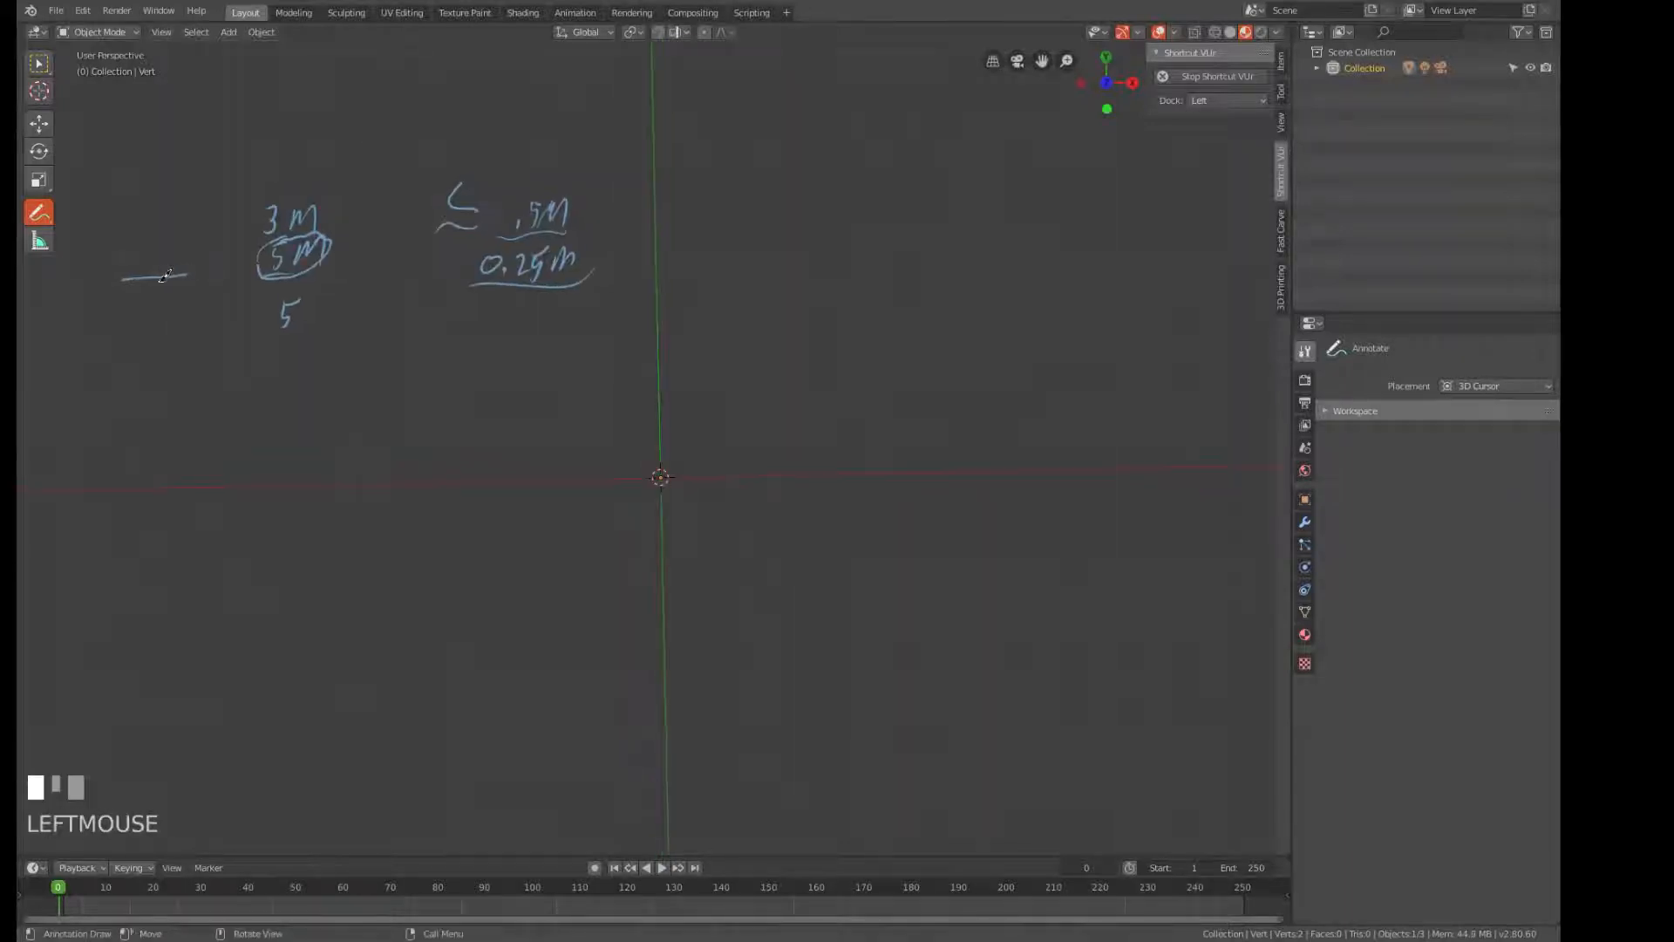
mouse_move(260, 340)
middle_down()
mouse_move(206, 306)
mouse_move(260, 371)
middle_up()
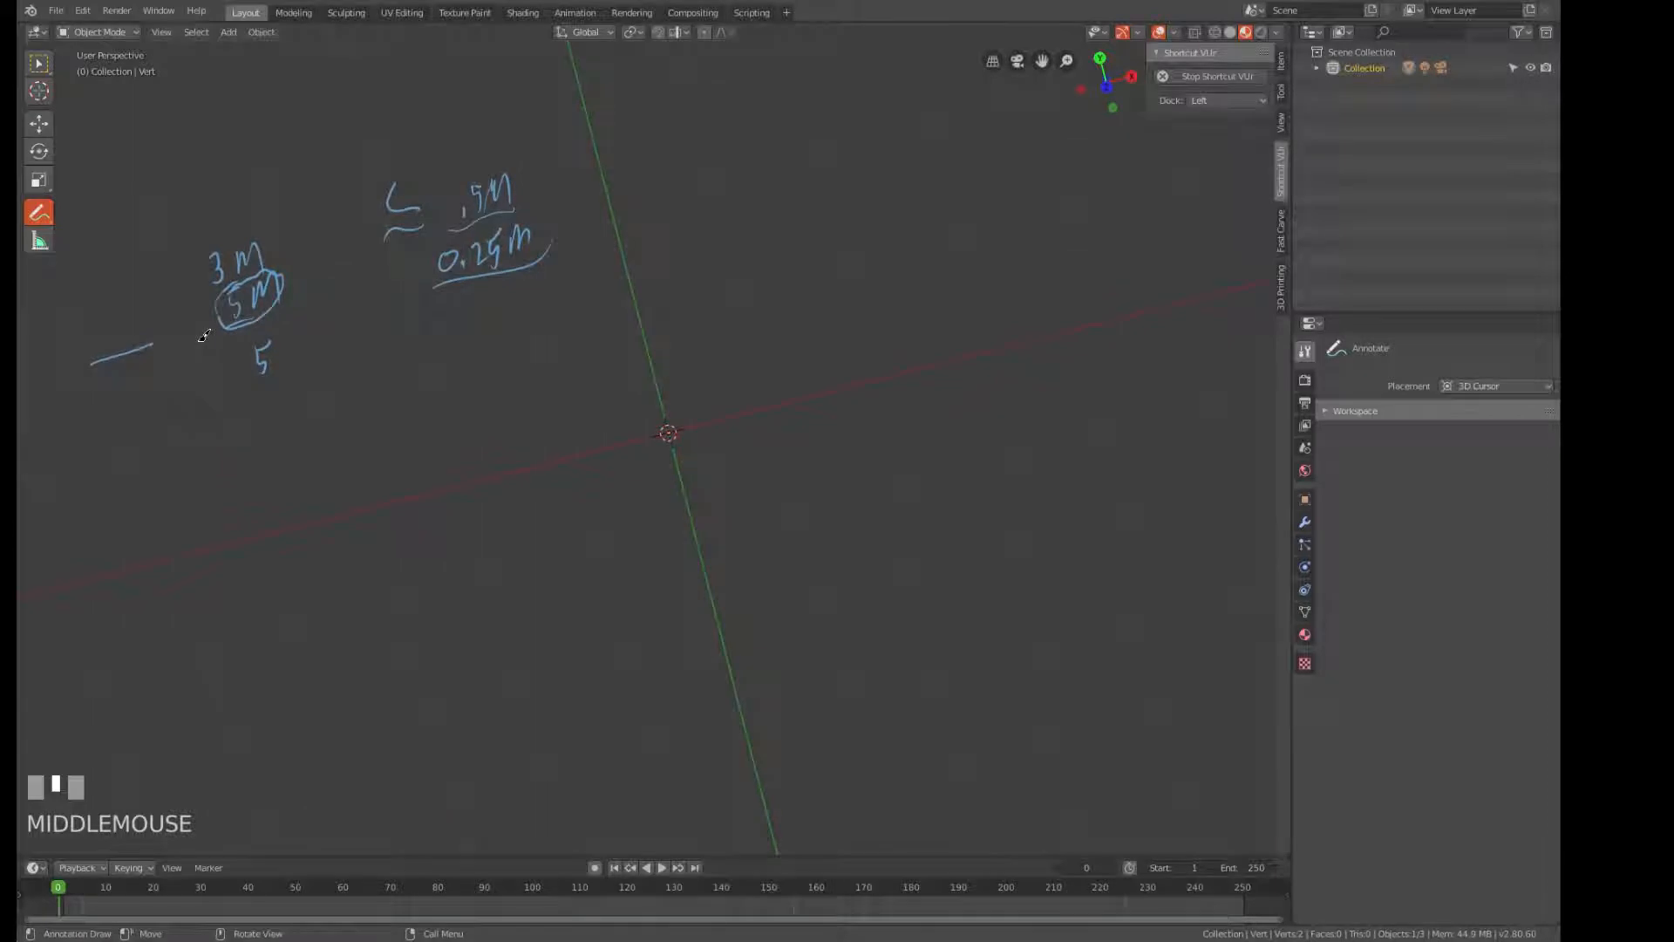
key(KP_7)
drag(130, 284, 198, 281)
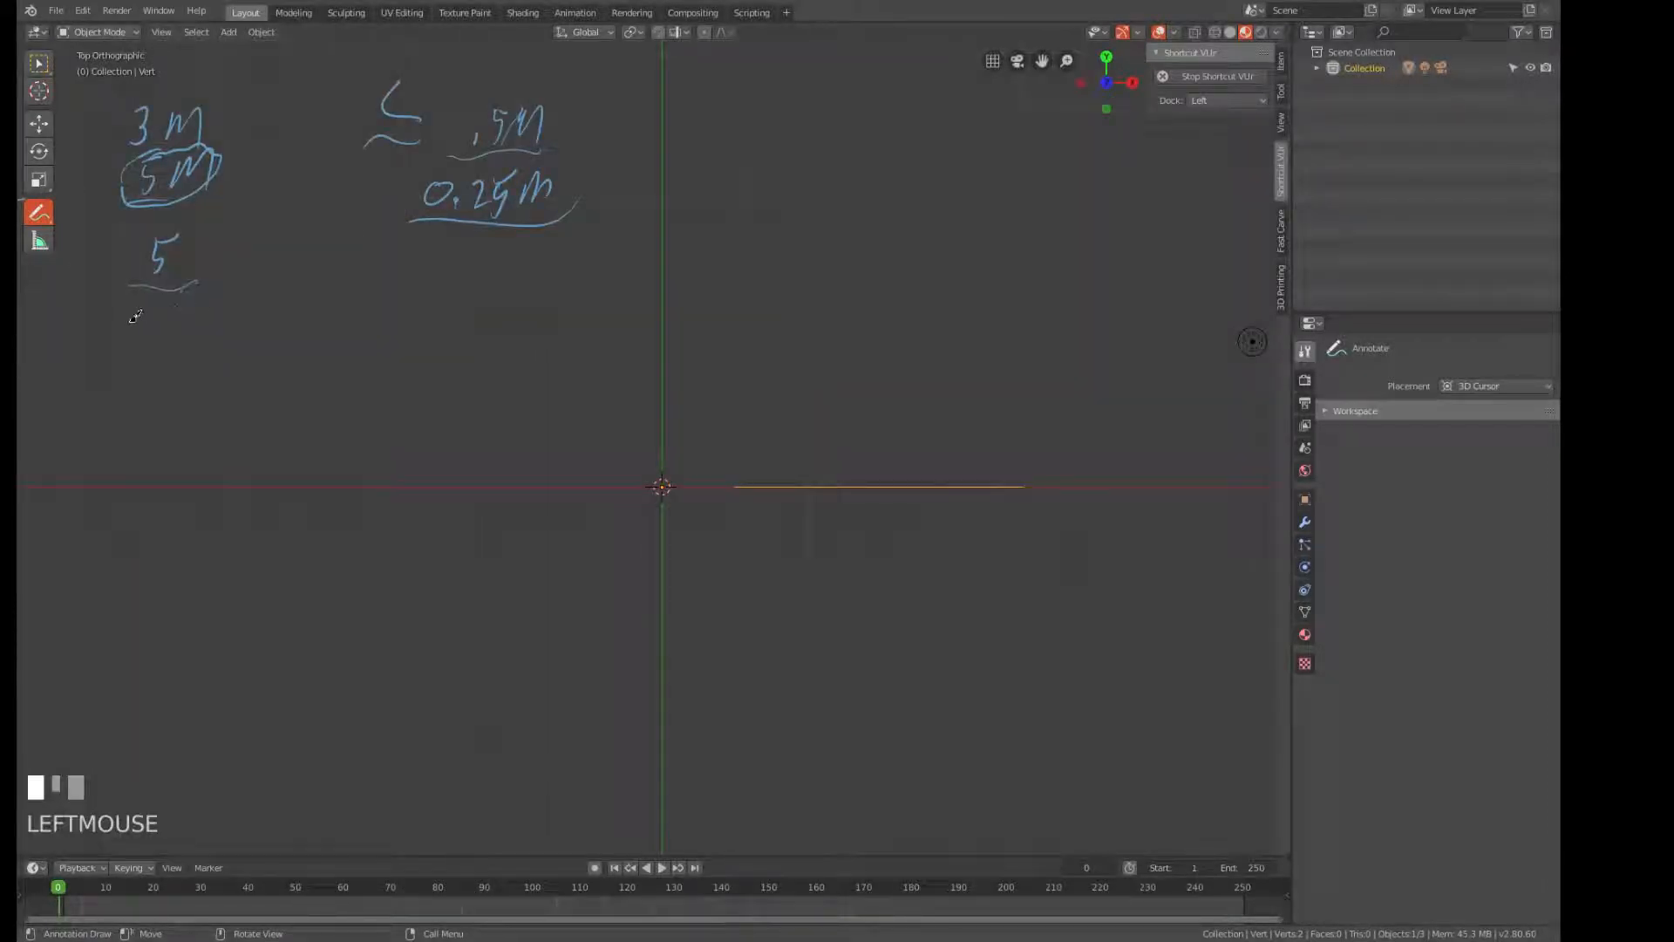
mouse_move(124, 313)
mouse_down()
mouse_move(198, 305)
mouse_move(209, 281)
mouse_move(278, 288)
mouse_move(301, 262)
mouse_move(279, 277)
mouse_move(297, 281)
mouse_up()
drag(241, 296, 307, 291)
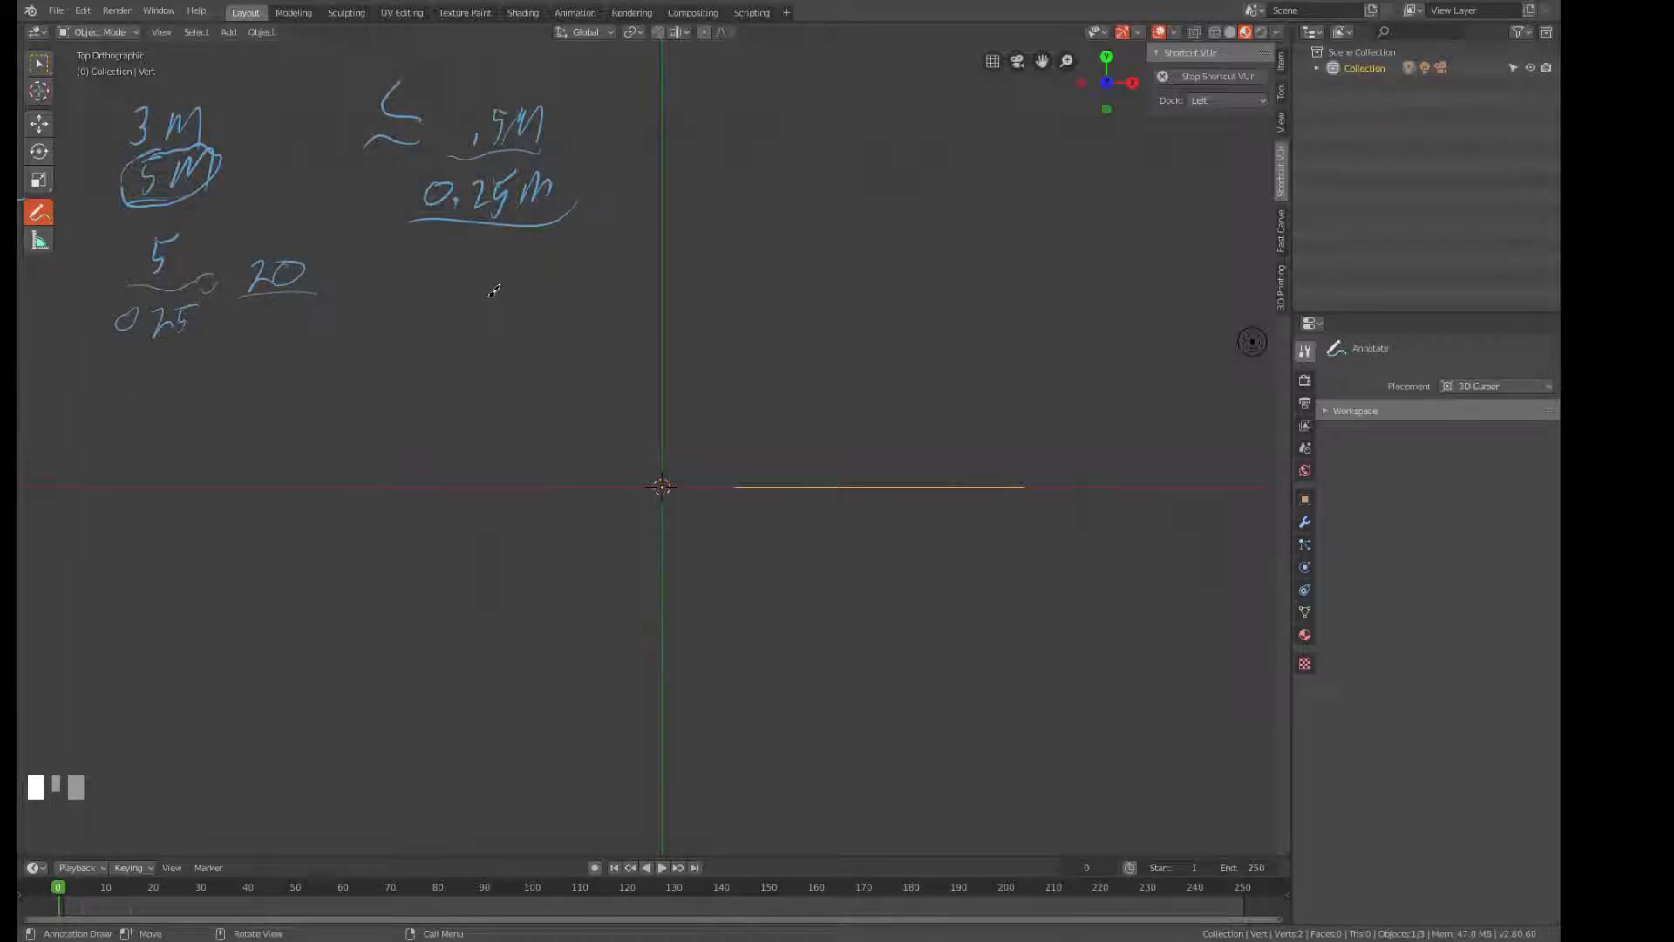
Annotate a small circle on a line under "0.25M", and a larger looped shape below it with a shaded wedge.
mouse_move(486, 296)
mouse_down()
mouse_move(544, 279)
mouse_move(528, 258)
mouse_move(534, 288)
mouse_move(572, 275)
mouse_up()
mouse_move(334, 443)
mouse_down()
mouse_move(484, 439)
mouse_move(457, 348)
mouse_move(455, 415)
mouse_move(536, 415)
mouse_up()
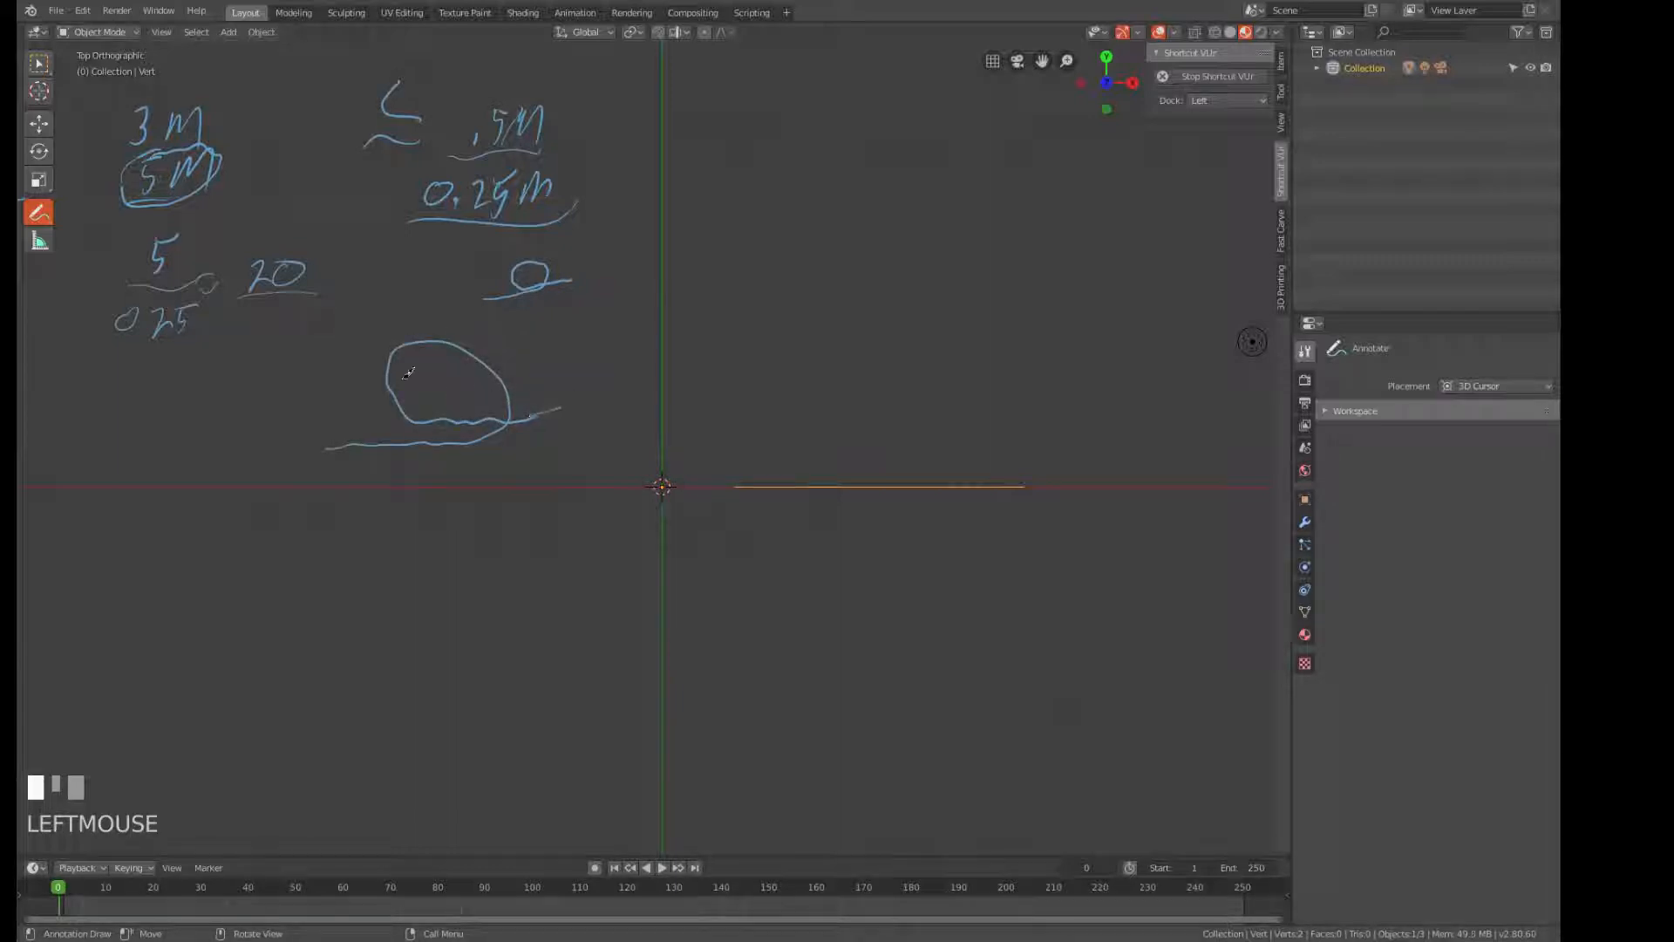
drag(442, 381, 406, 415)
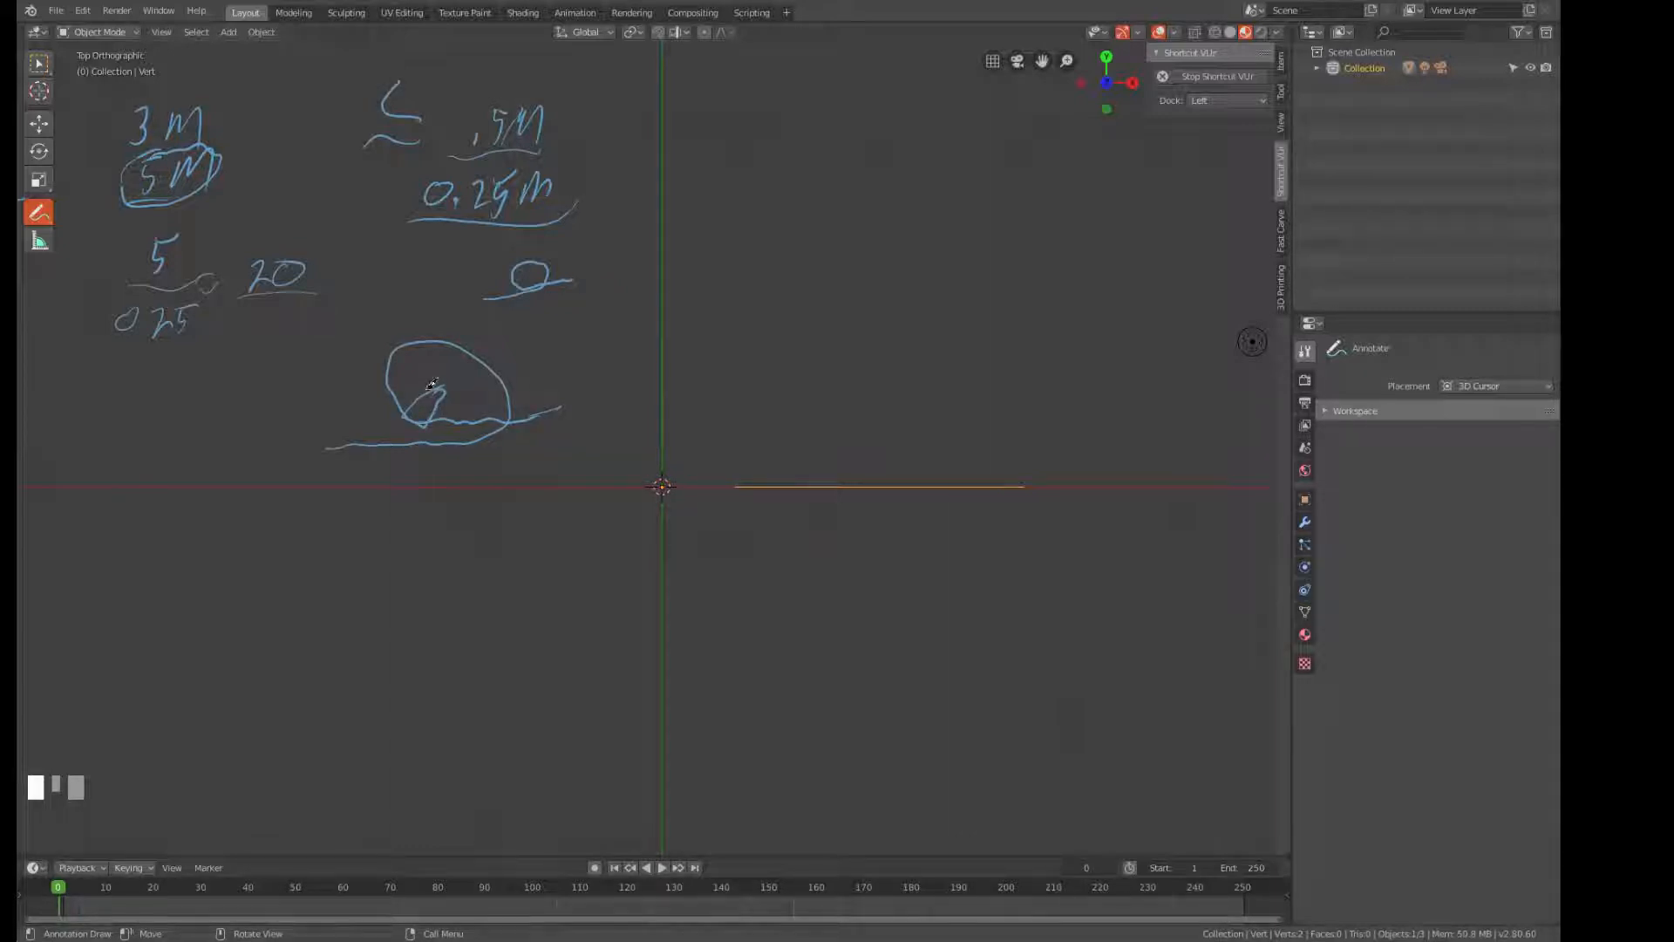
mouse_move(429, 409)
mouse_down()
mouse_move(441, 390)
mouse_move(422, 420)
mouse_move(439, 393)
mouse_move(418, 404)
mouse_up()
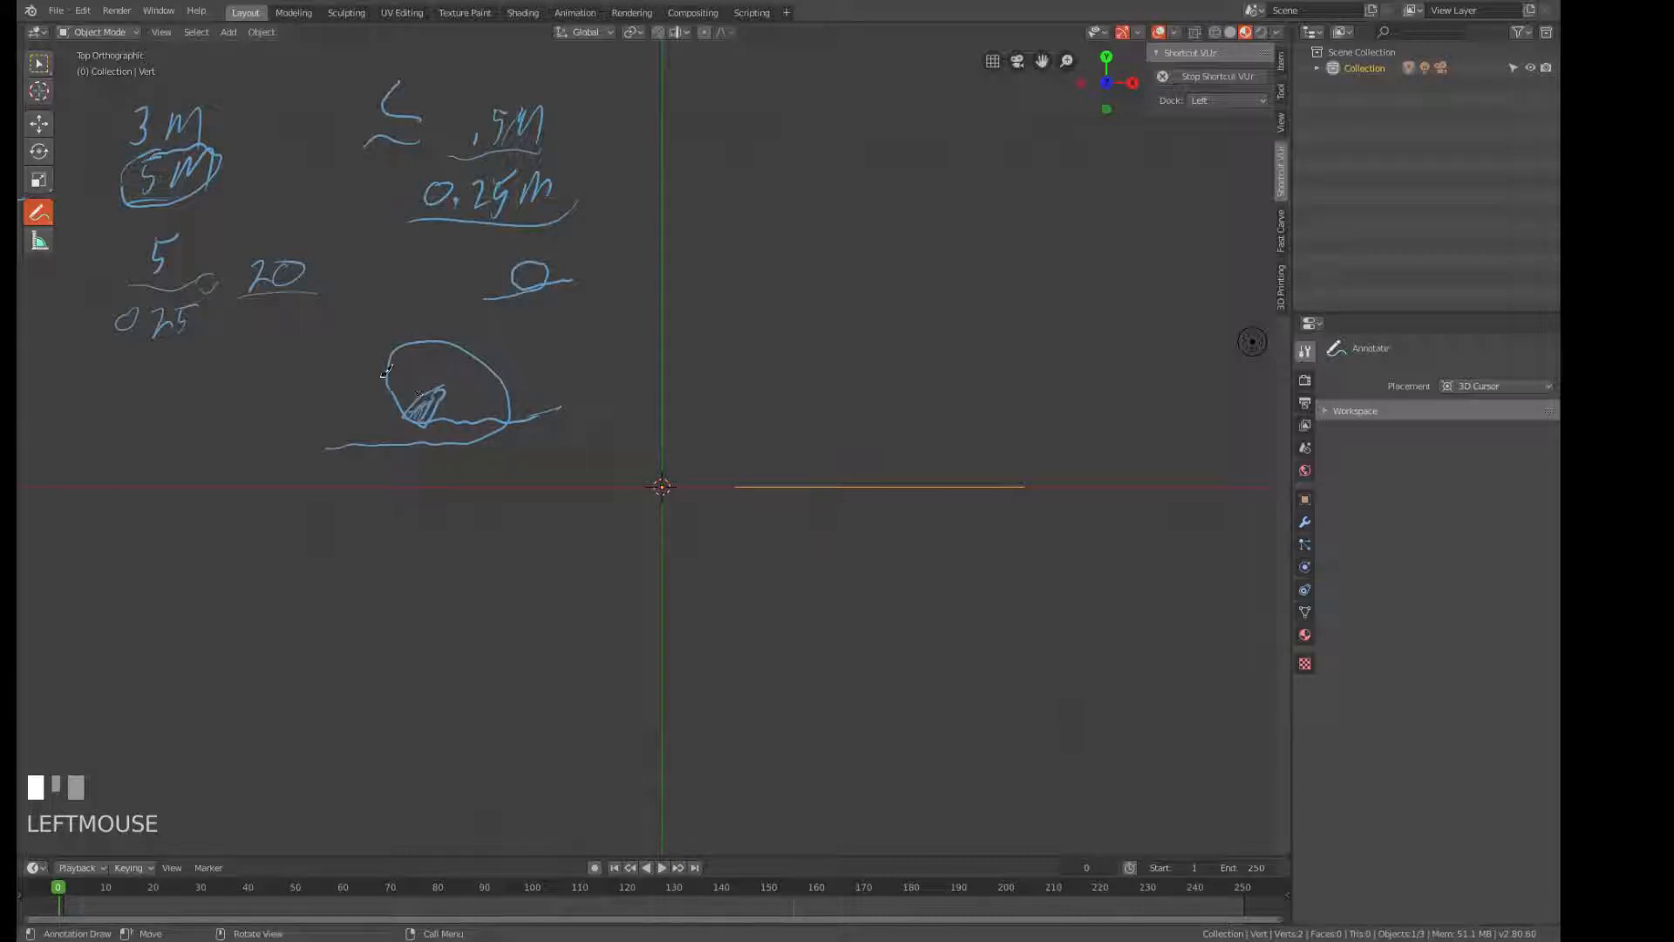
Annotate the division 360 over 20 with the underlined result 18°, and circle both the 18° result and the "0.25M" note.
mouse_move(181, 493)
mouse_down()
mouse_move(217, 512)
mouse_move(180, 539)
mouse_up()
click(222, 524)
mouse_move(244, 494)
mouse_down()
mouse_move(238, 523)
mouse_move(255, 503)
mouse_up()
drag(164, 551, 355, 527)
mouse_move(200, 577)
mouse_down()
mouse_move(253, 614)
mouse_move(281, 575)
mouse_up()
drag(420, 516, 408, 562)
mouse_move(460, 517)
mouse_down()
mouse_move(436, 558)
mouse_move(462, 522)
mouse_up()
drag(388, 575, 516, 573)
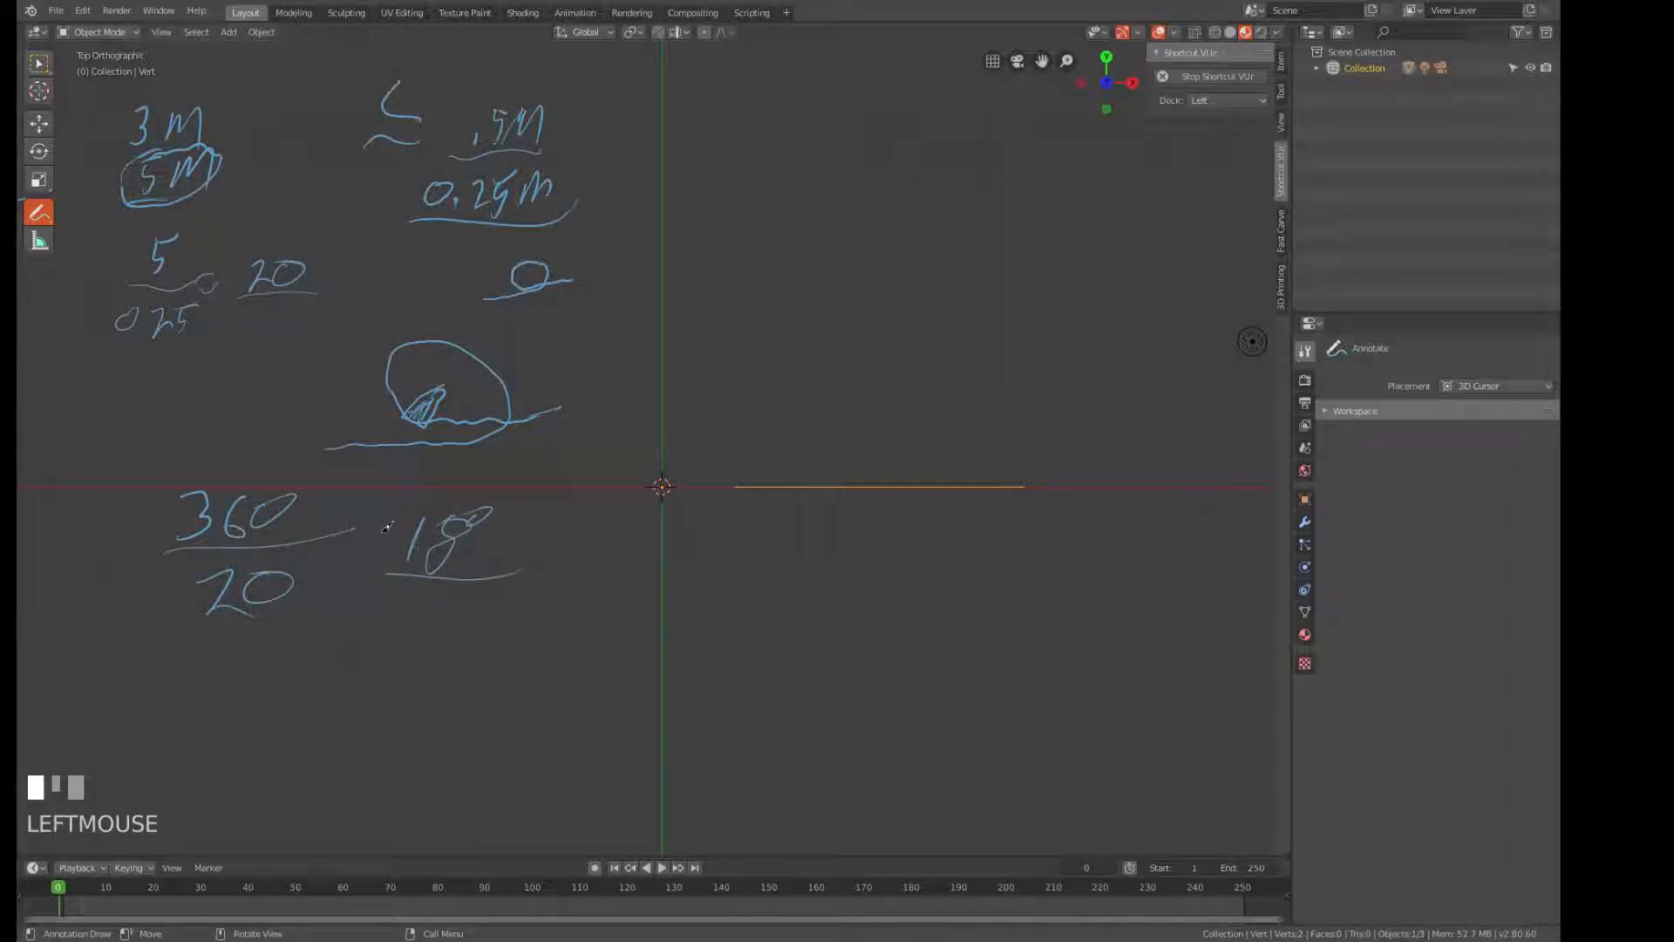
mouse_move(399, 494)
mouse_down()
mouse_move(501, 603)
mouse_move(398, 479)
mouse_move(384, 484)
mouse_up()
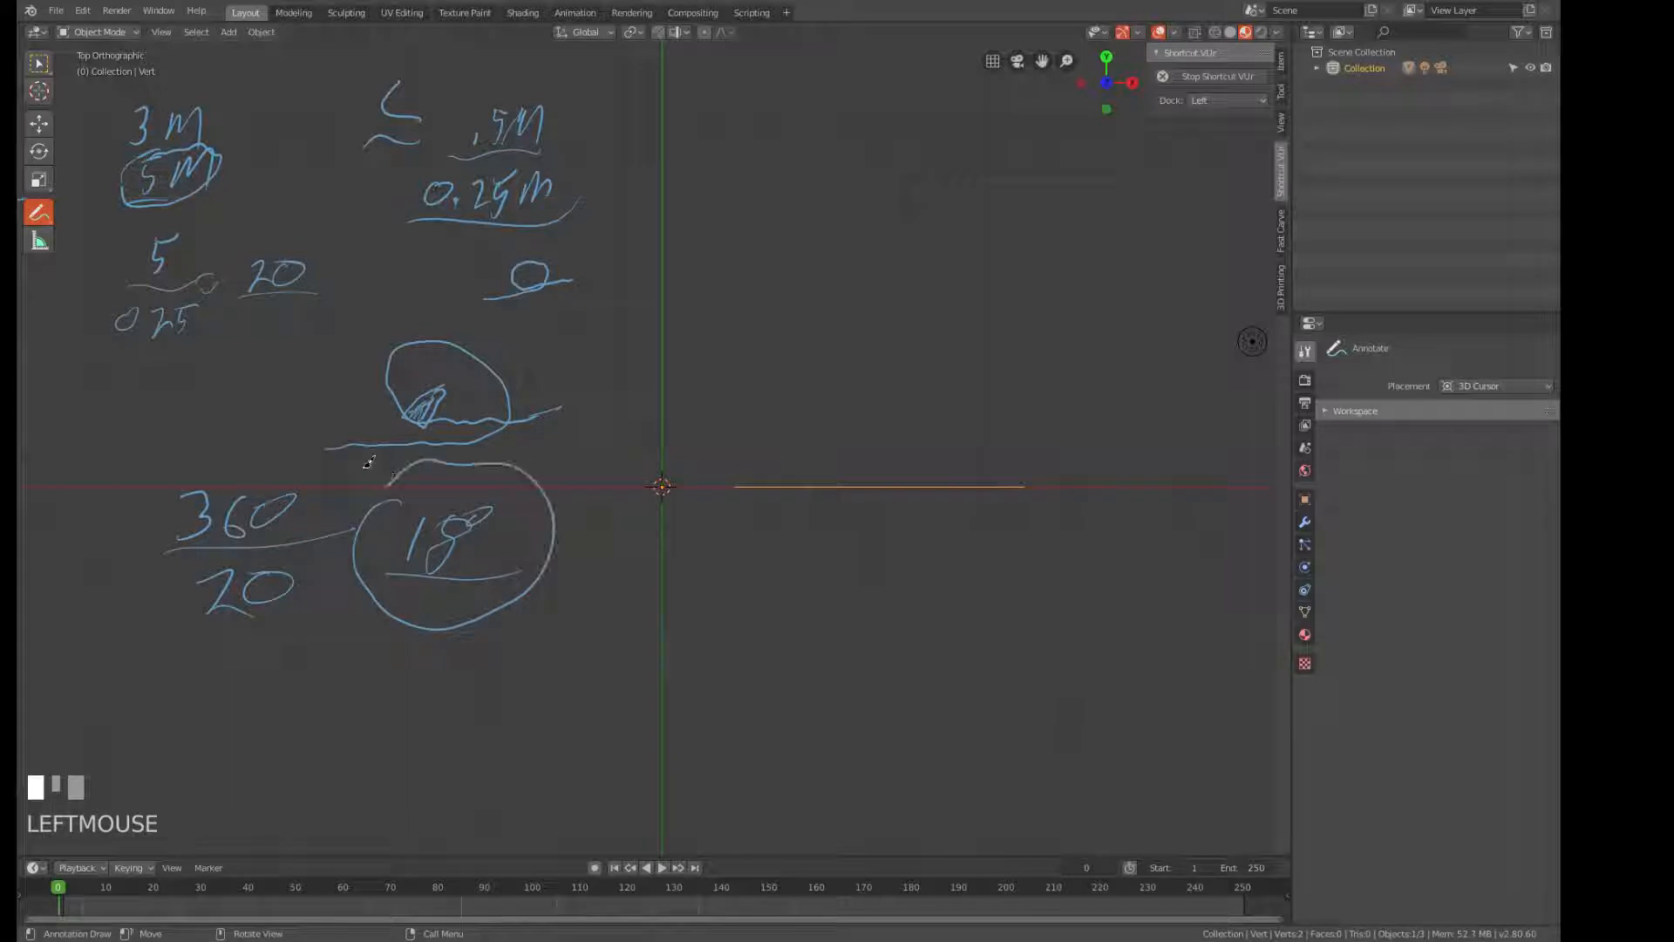
mouse_move(475, 174)
mouse_down()
mouse_move(405, 185)
mouse_move(571, 199)
mouse_move(449, 157)
mouse_up()
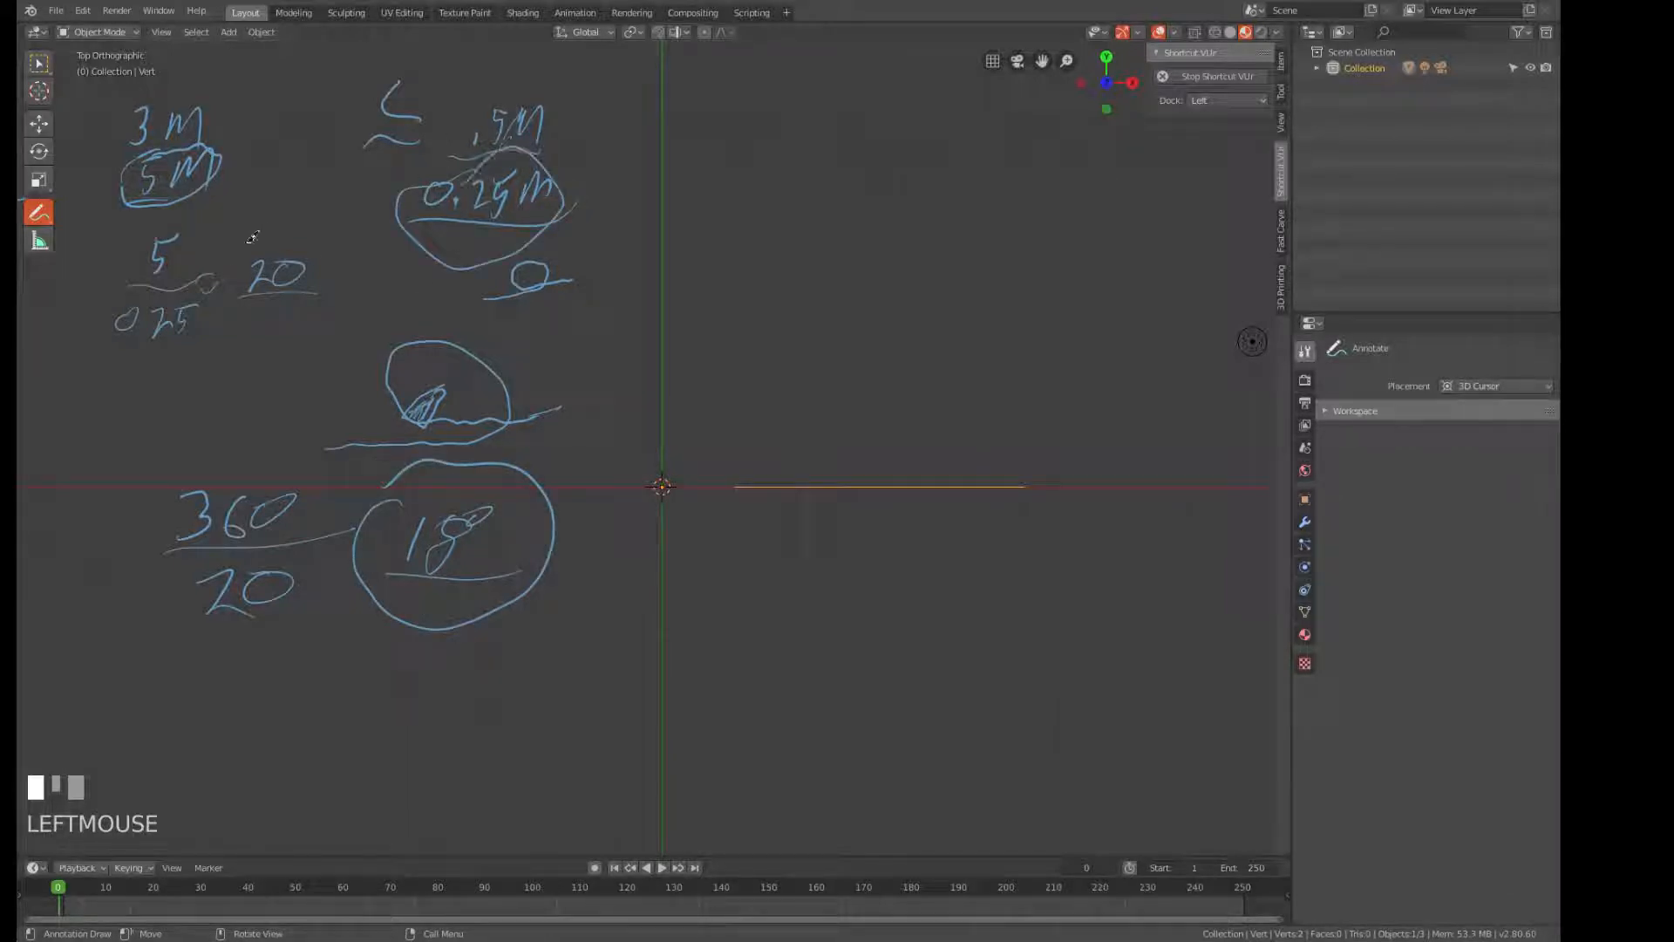
Circle the annotated result 20, and erase all the handwritten annotations from the scene with the Annotate Eraser.
drag(253, 237, 257, 240)
middle_drag(257, 241, 418, 461)
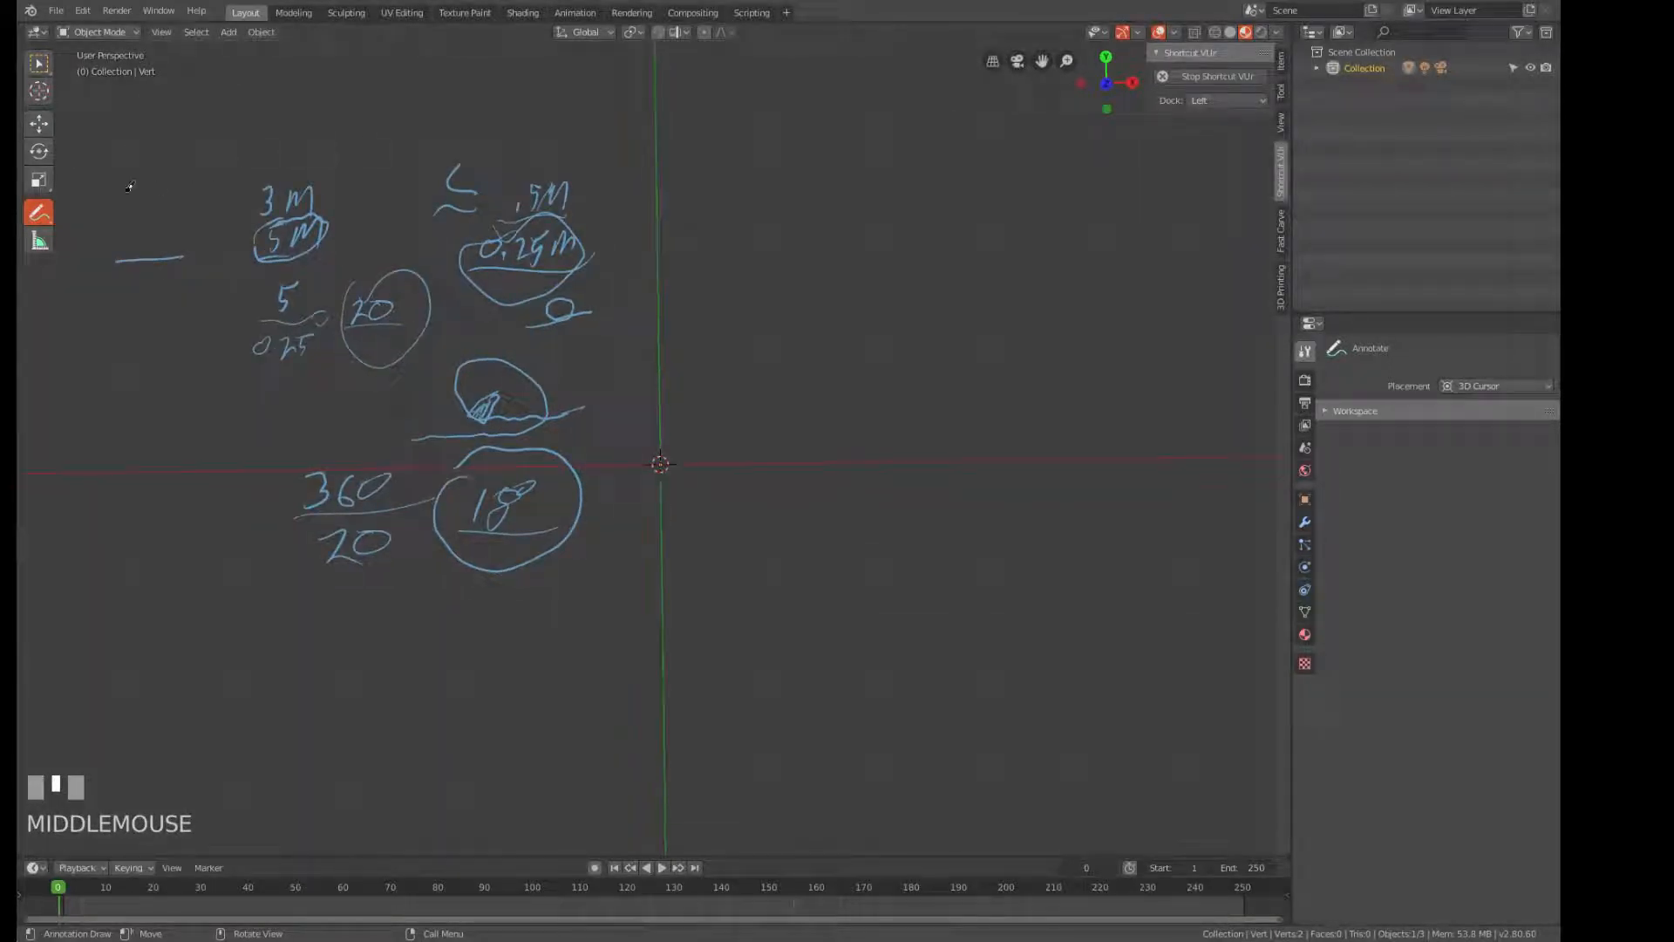
drag(37, 214, 88, 312)
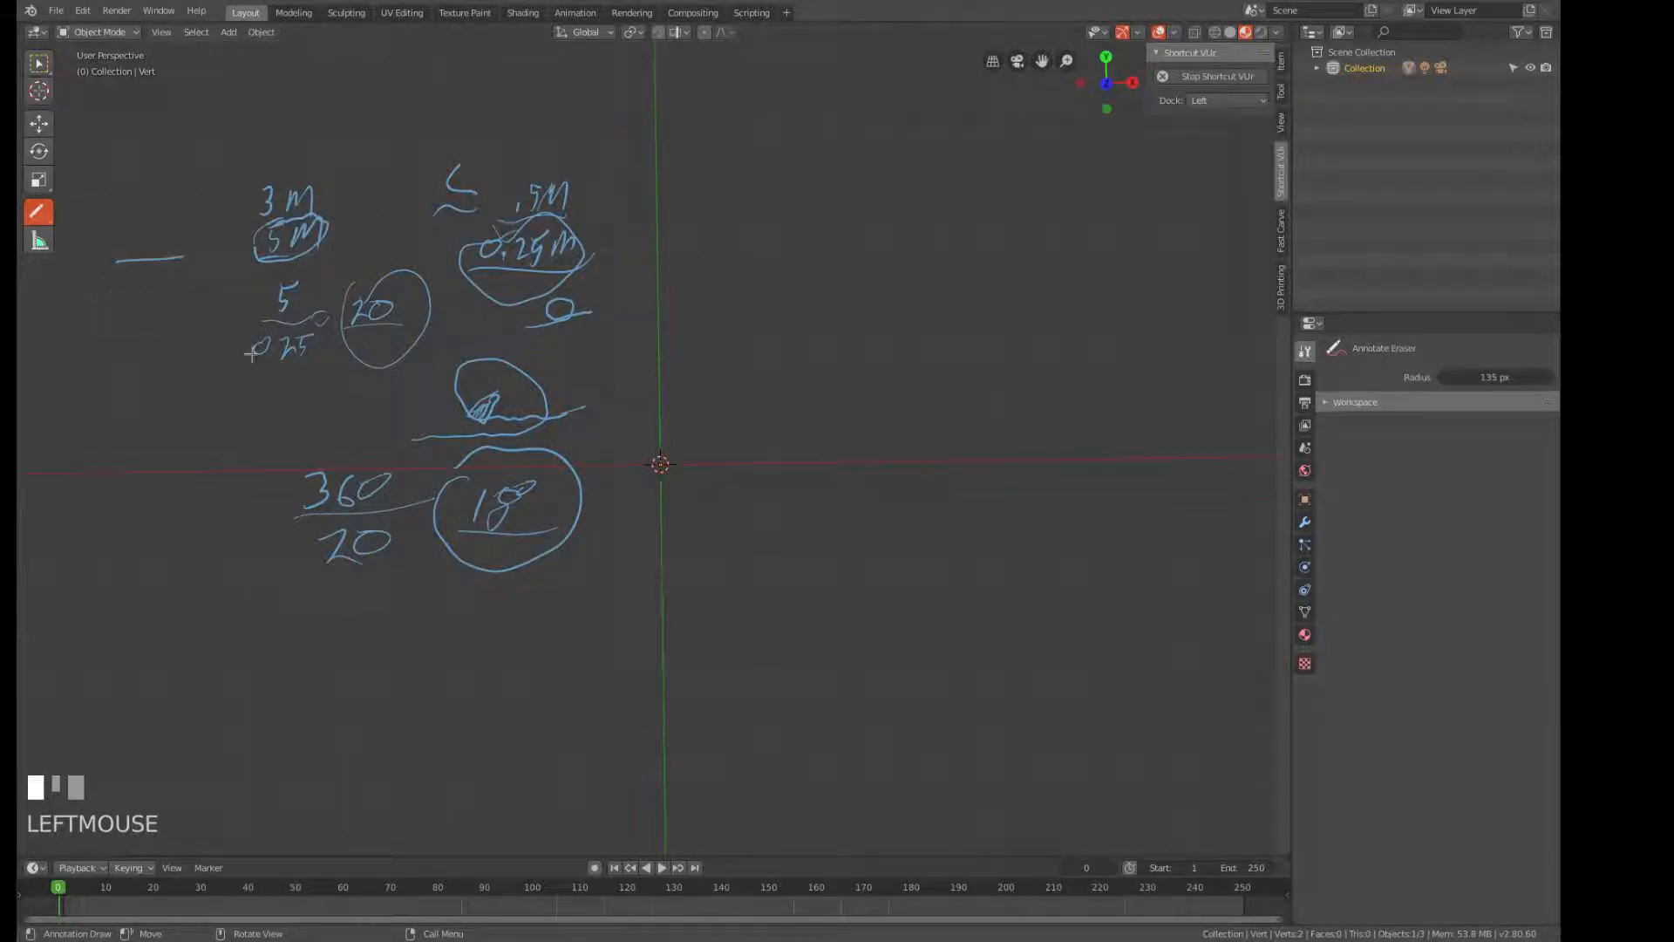
mouse_move(440, 388)
mouse_down()
mouse_move(482, 495)
mouse_move(486, 348)
mouse_move(453, 250)
mouse_move(247, 296)
mouse_move(326, 545)
mouse_up()
drag(195, 273, 306, 258)
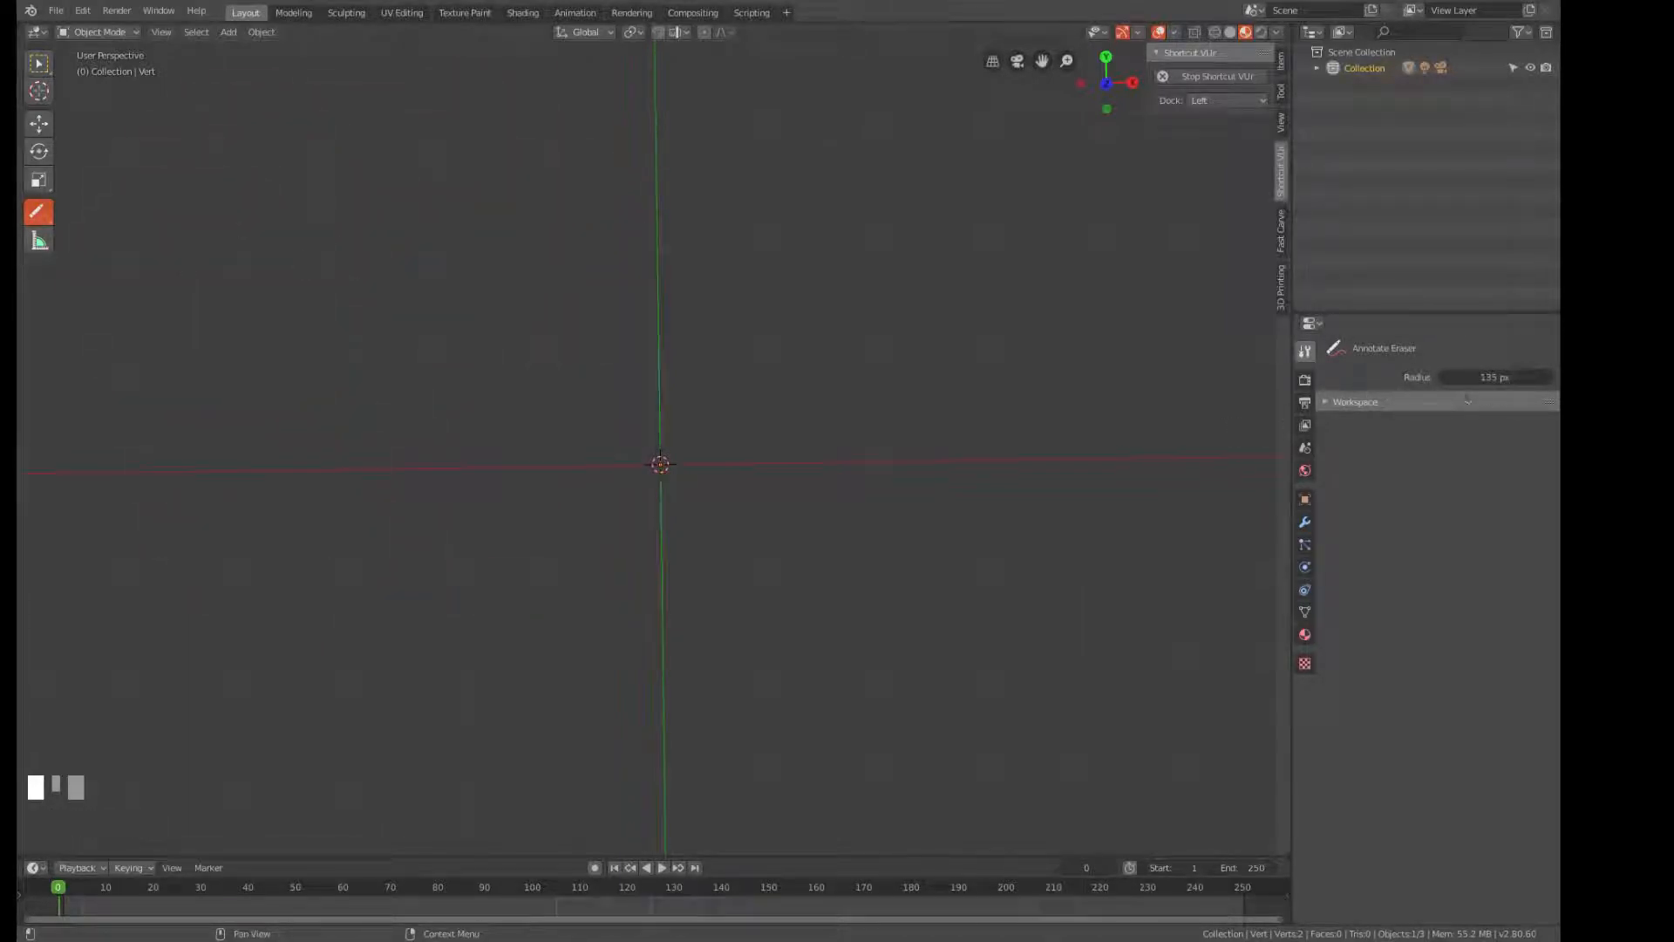
Restore the regular Annotate tool in place of the eraser, and return to Select Box with the scene in top view.
click(36, 212)
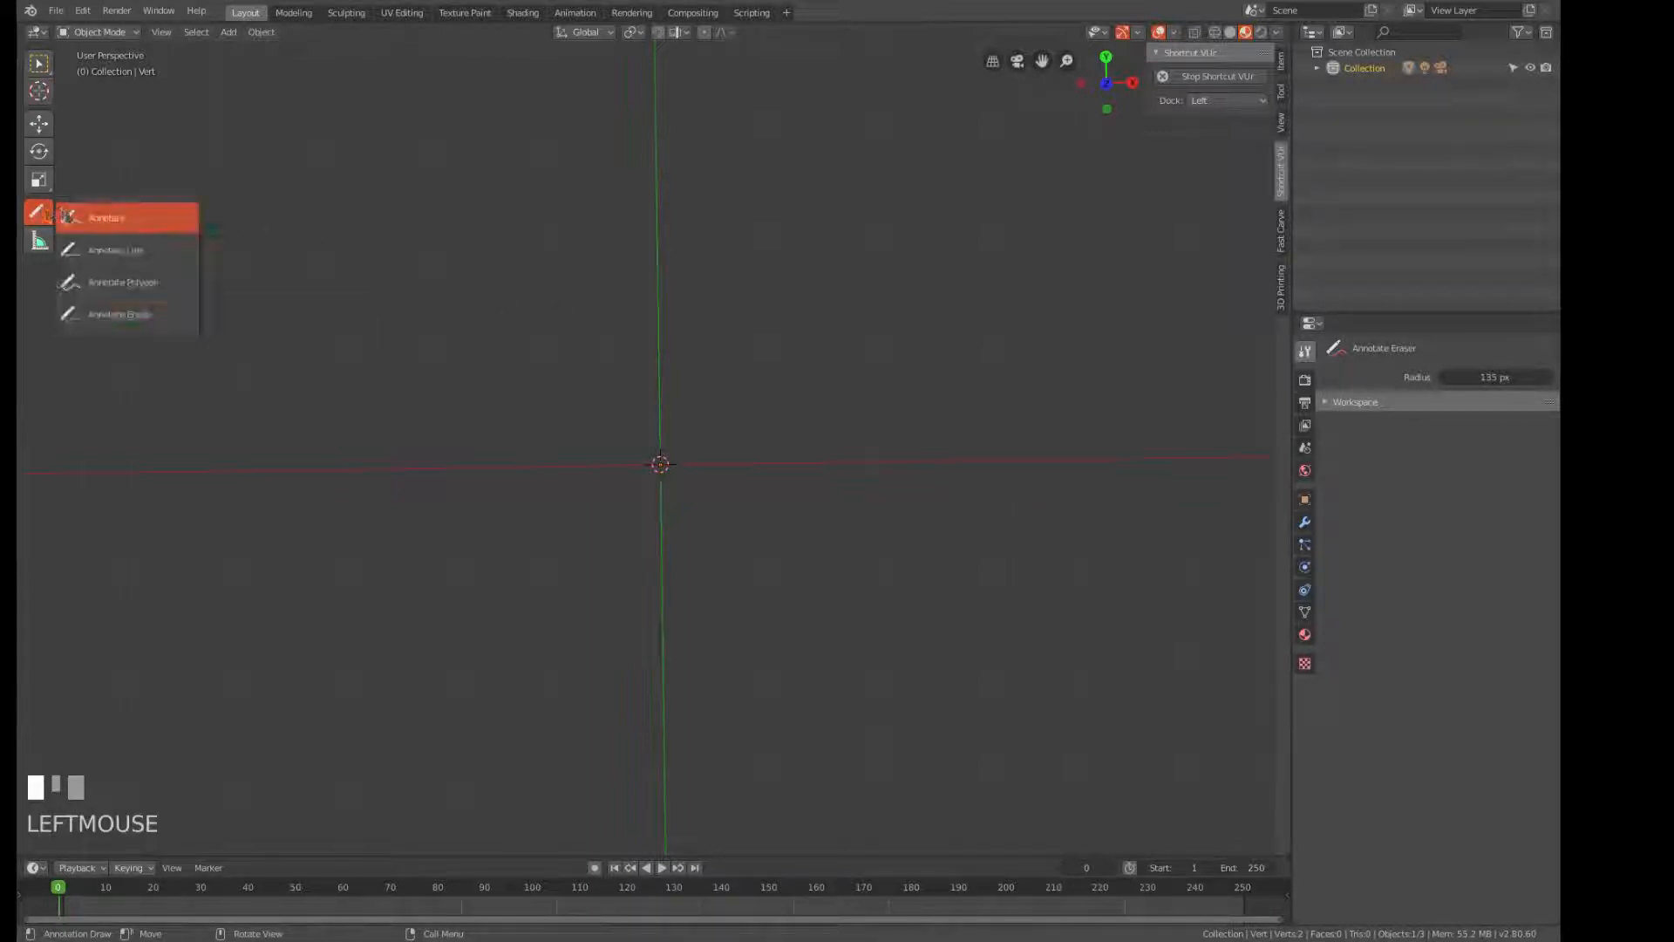
click(66, 216)
click(38, 66)
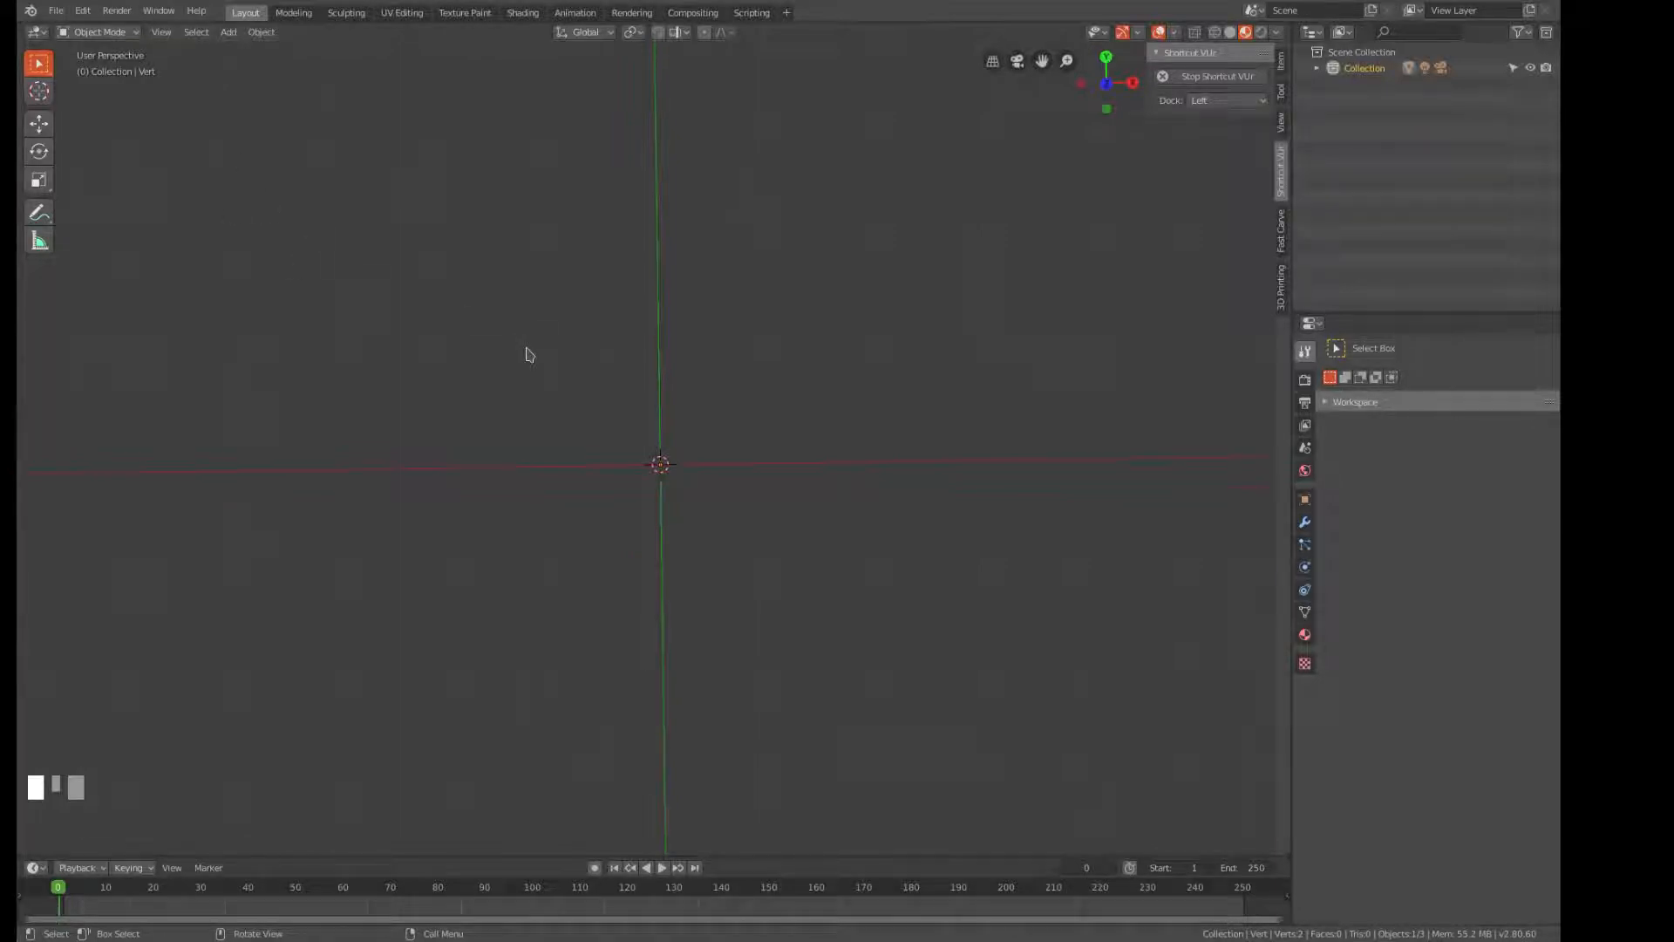
key(KP_7)
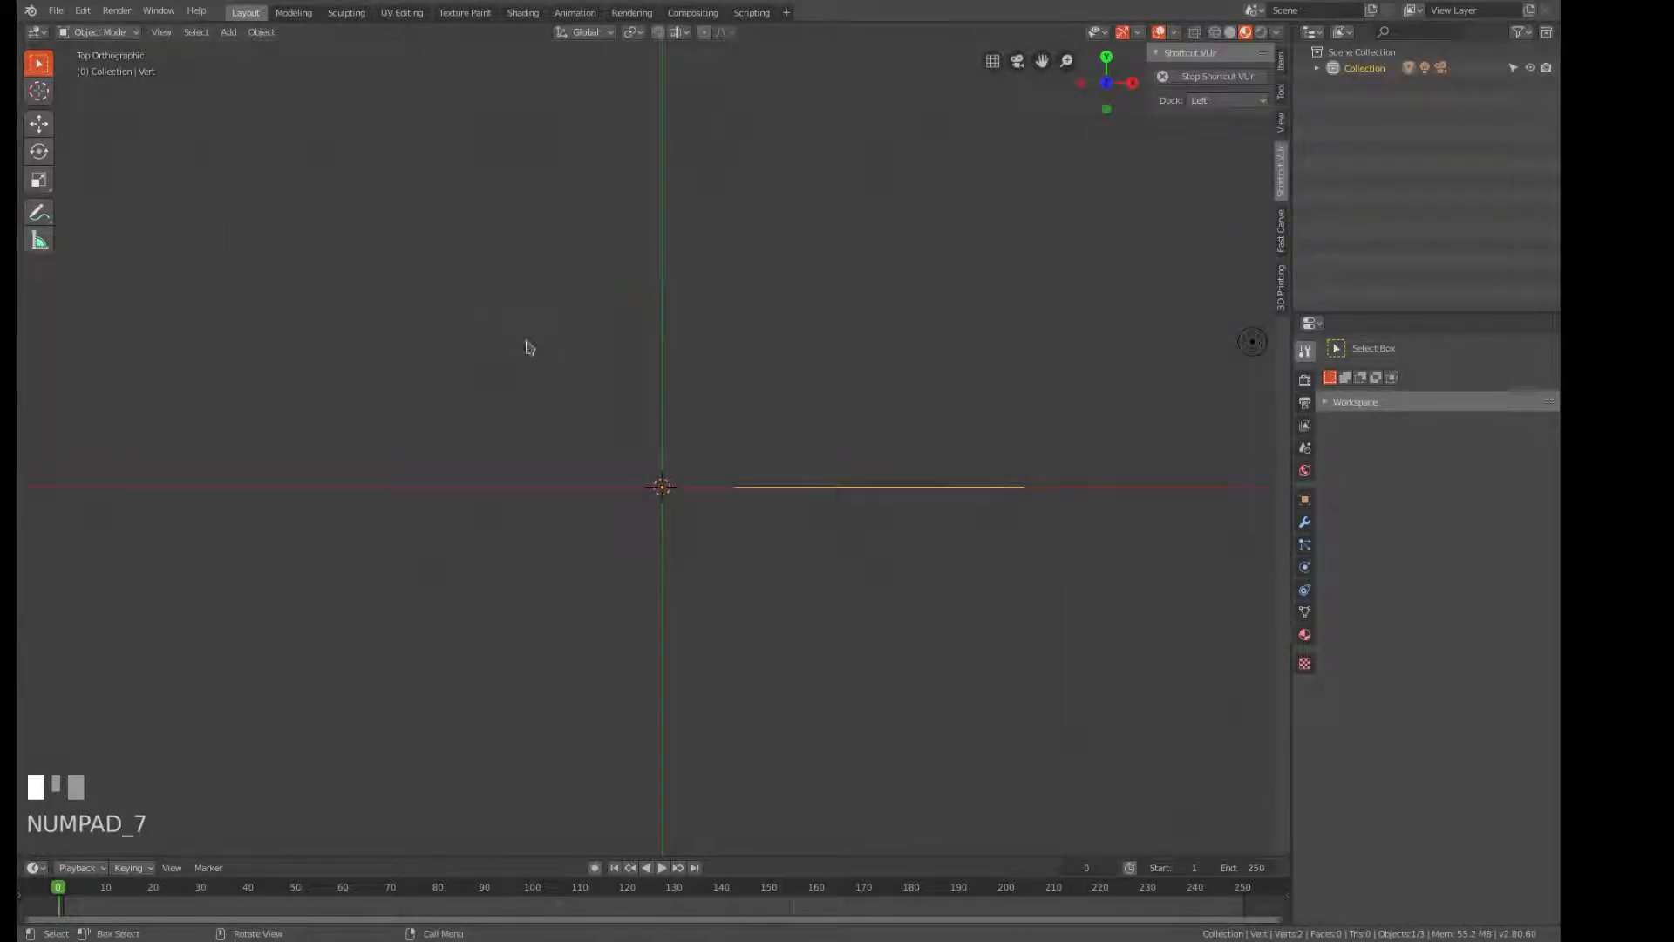
scroll(527, 340, down, 3)
middle_drag(527, 337, 551, 291)
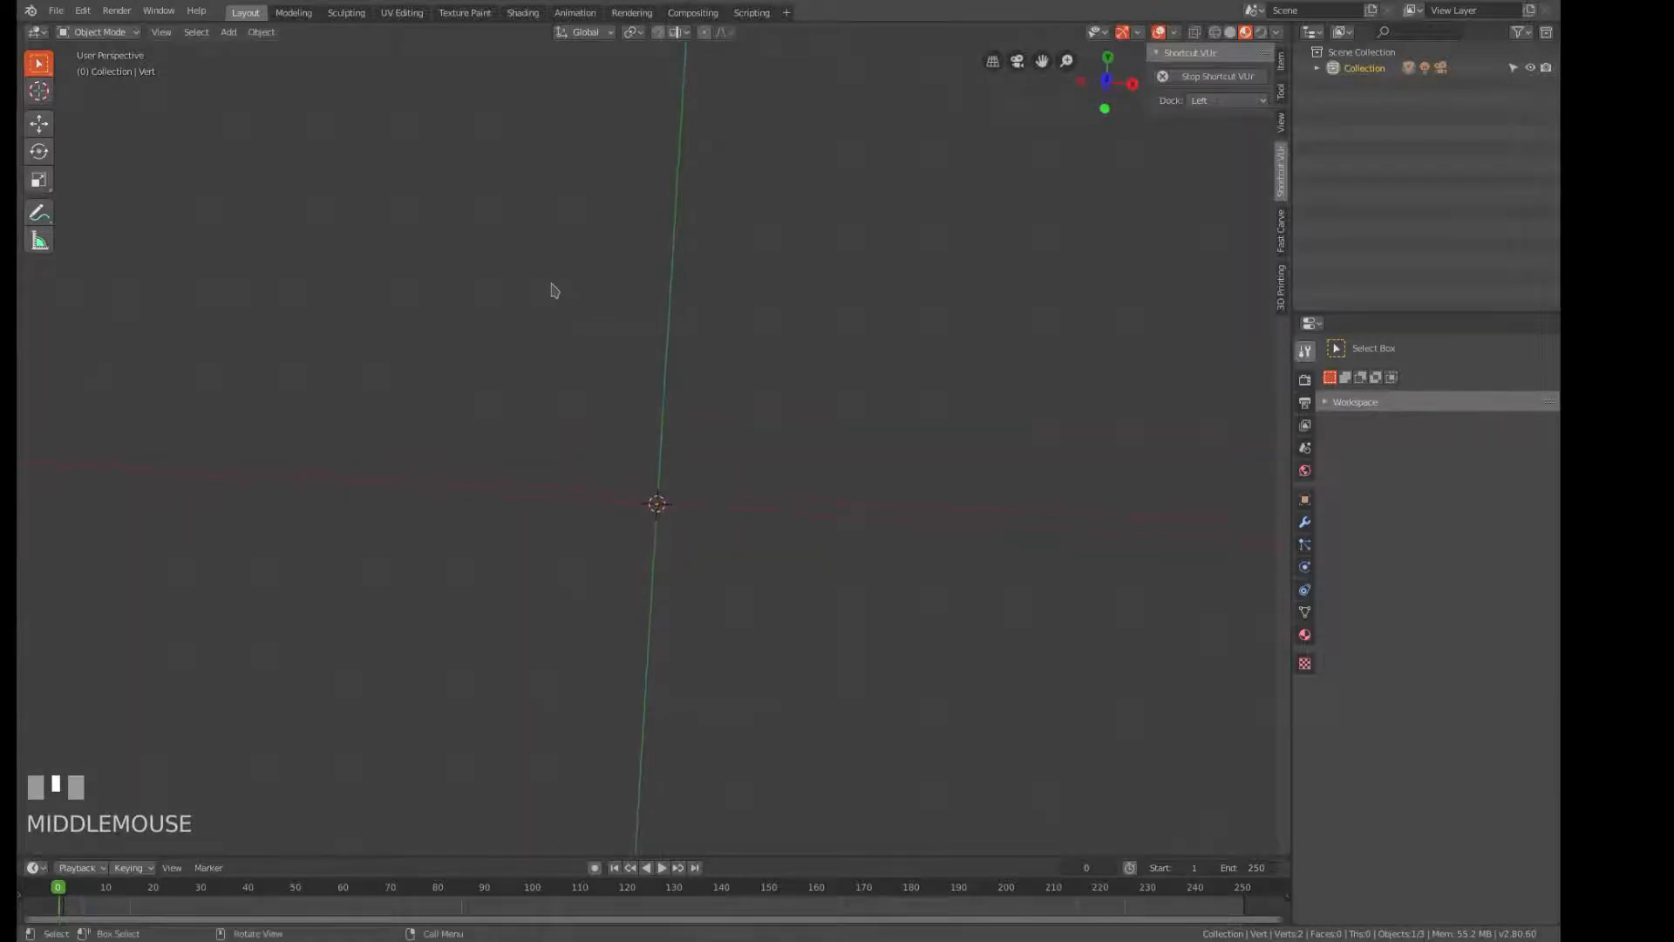
key(KP_7)
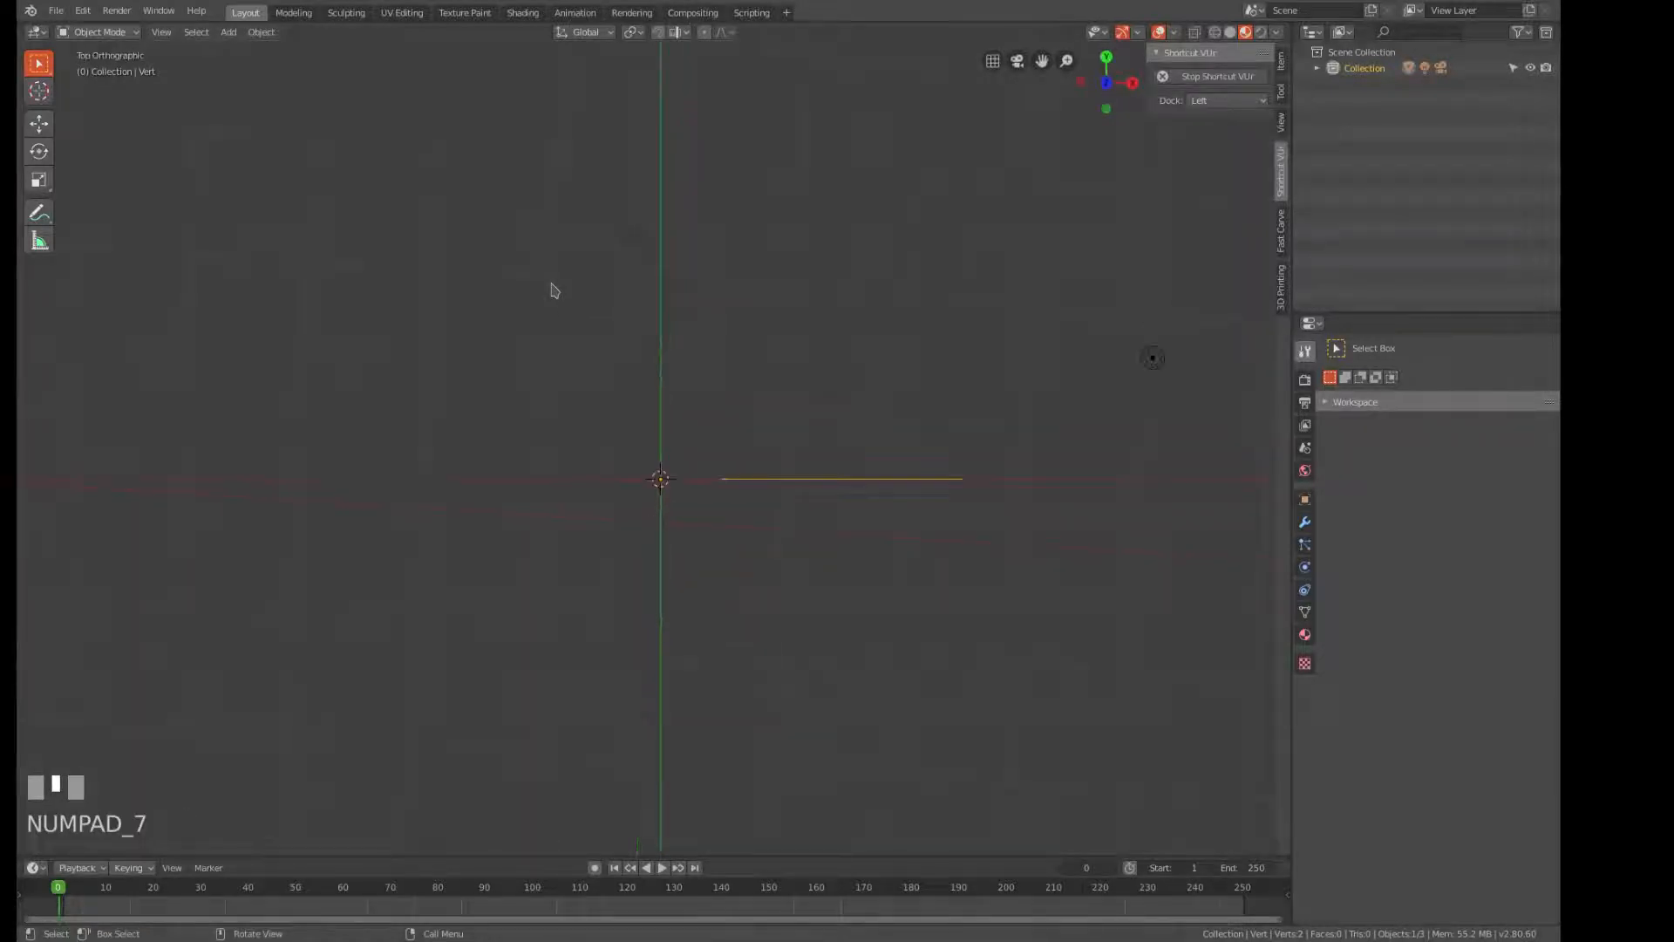
Select only the horizontal line object on the X axis and enter Edit Mode on it.
key(1)
key(a)
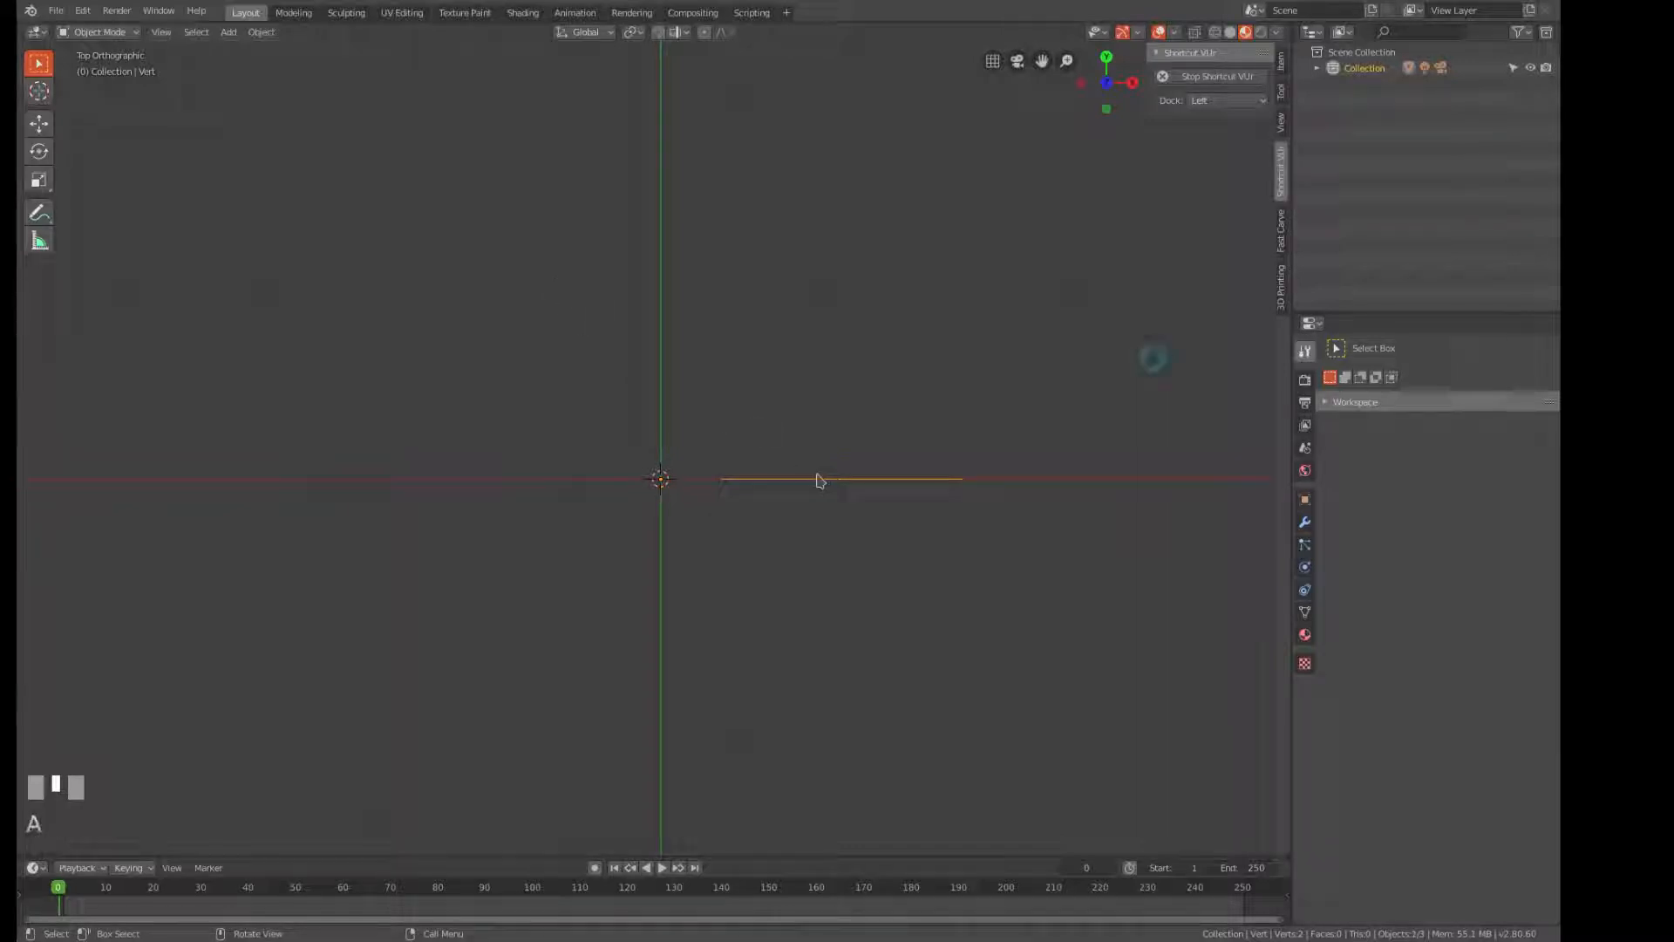
key(a)
key(a)
click(818, 480)
click(819, 479)
key(Tab)
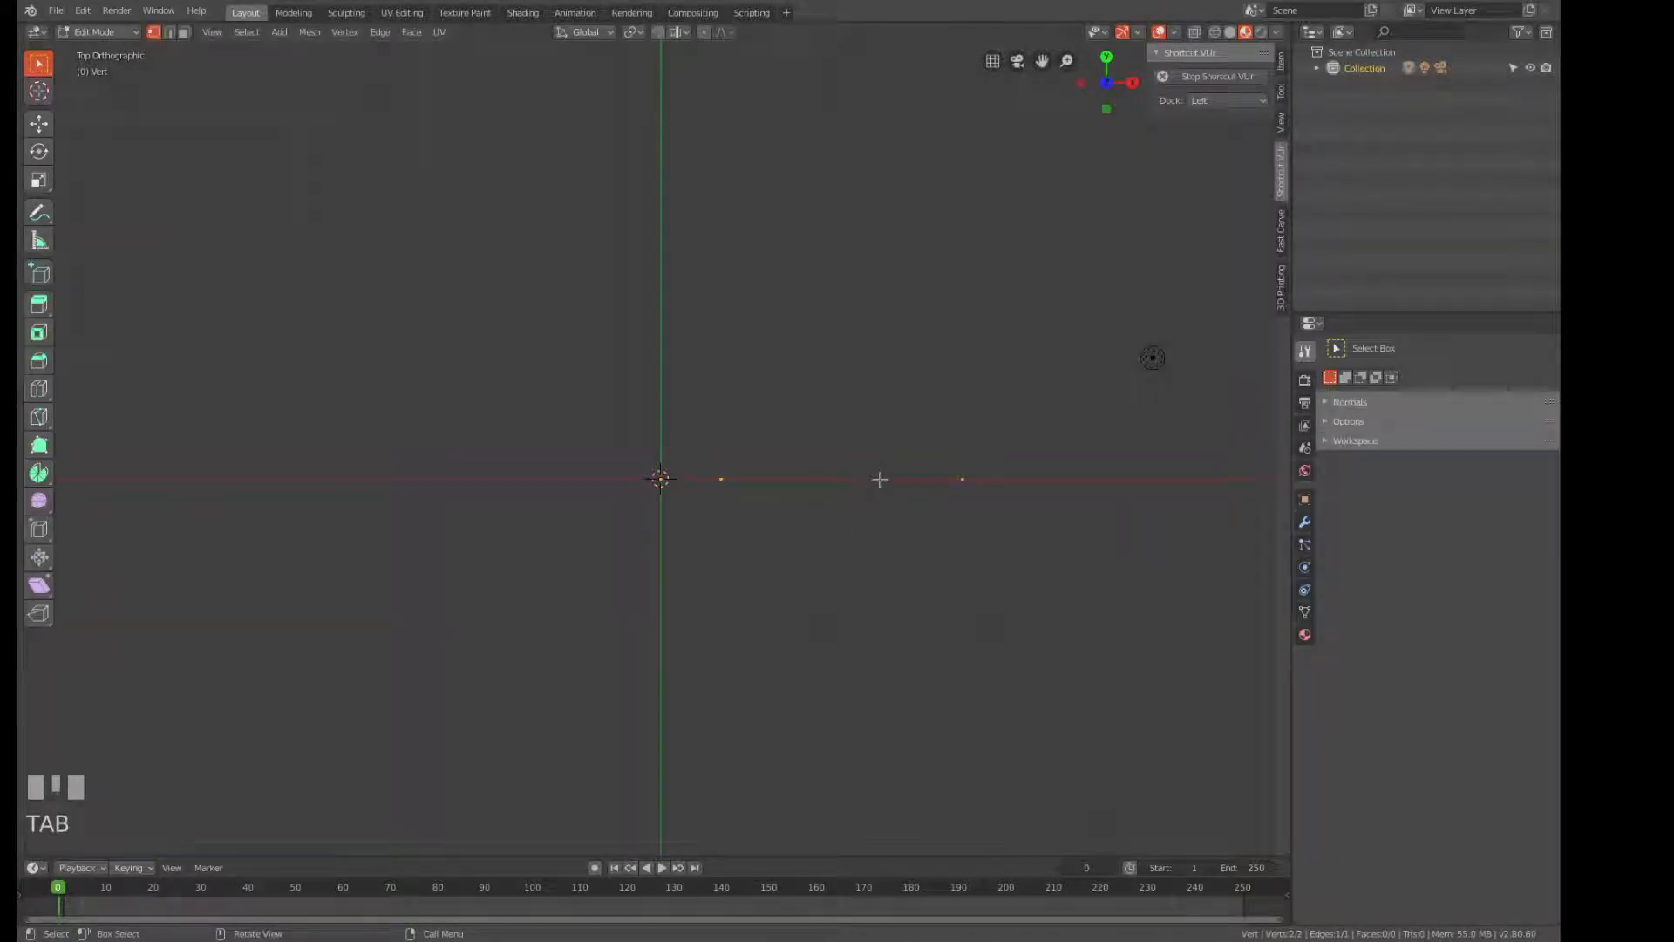
Activate the Spin tool, spin the edge 360° around the Z axis in 9 steps, and expand the spin's settings.
click(38, 473)
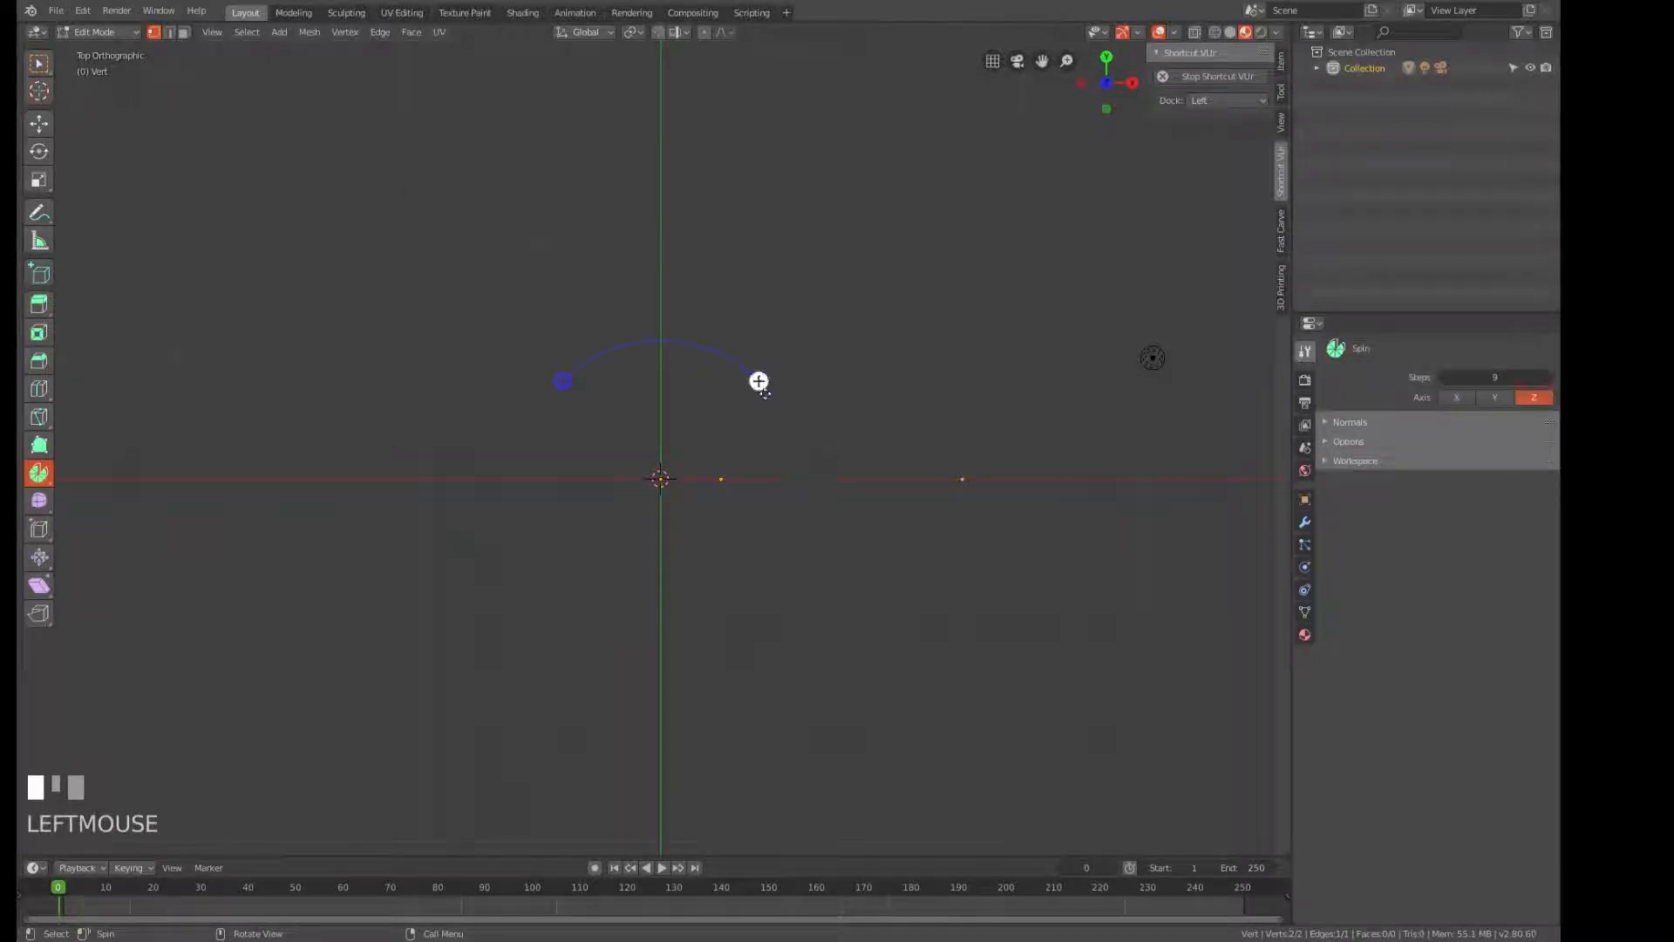
click(759, 381)
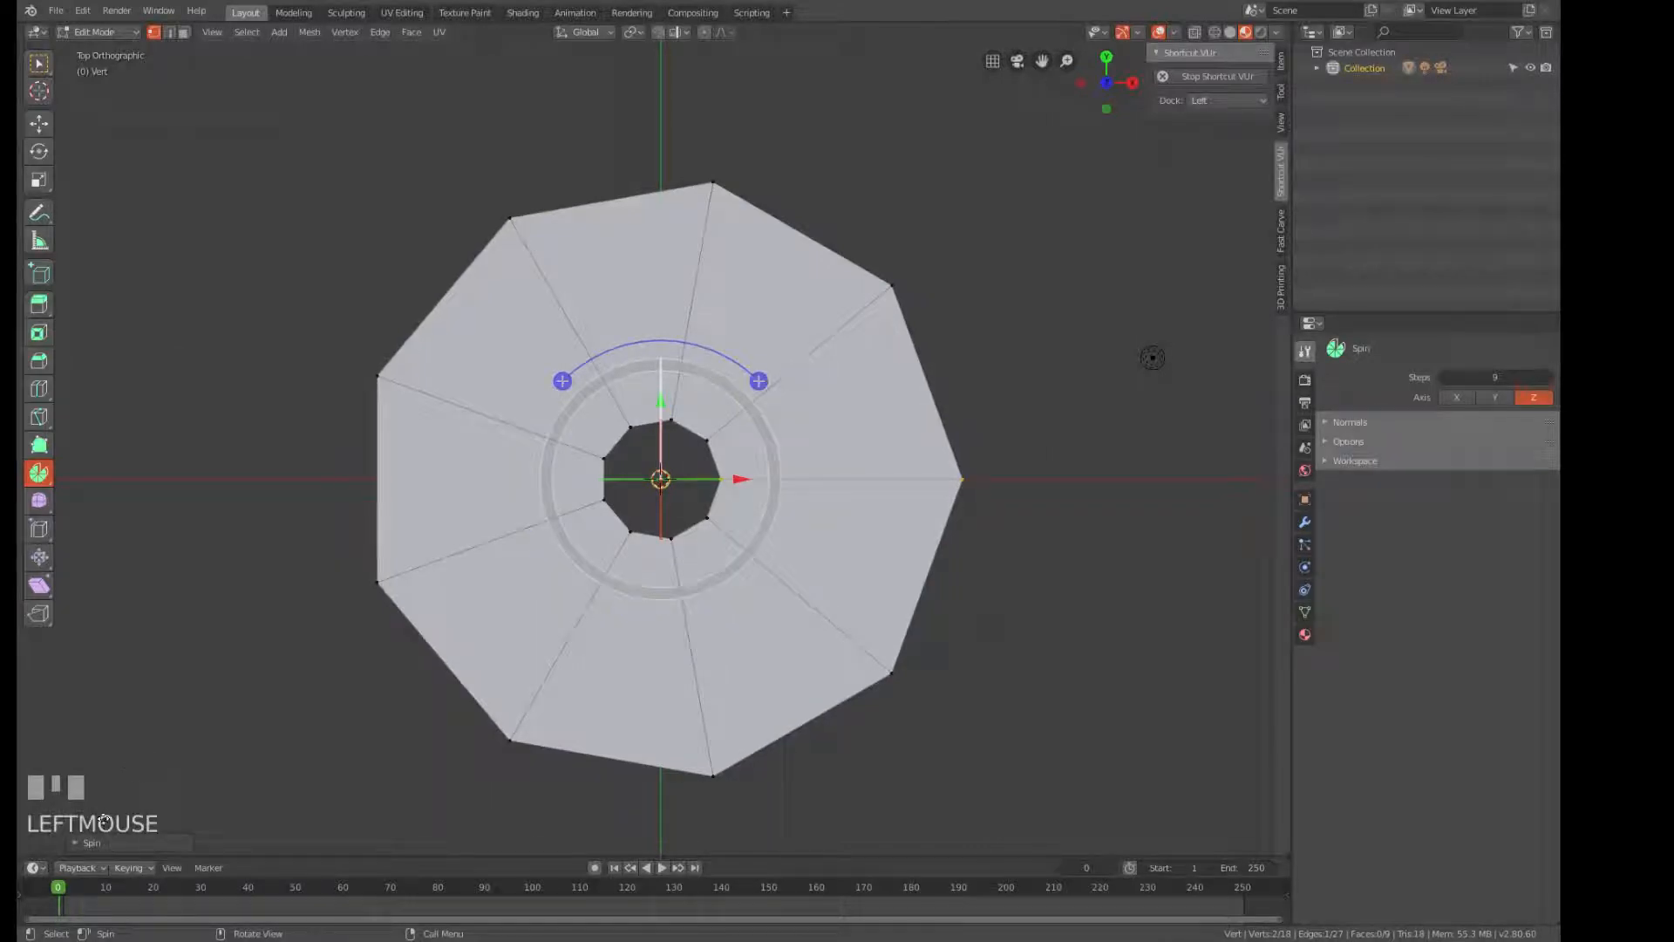
click(77, 844)
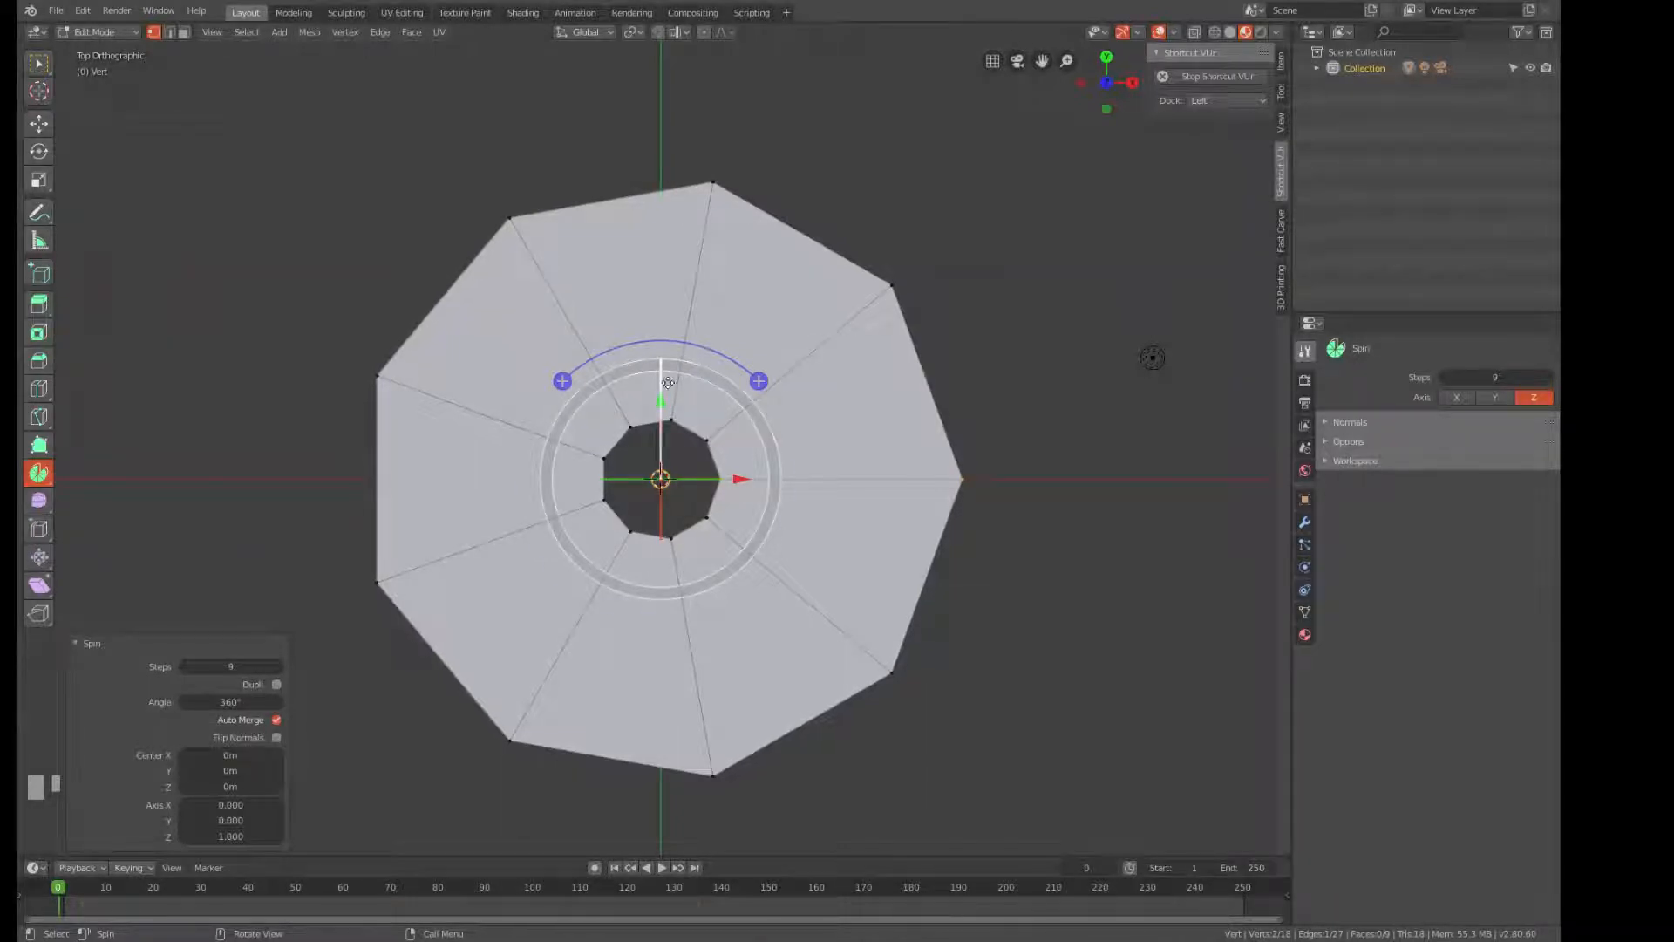
Try shifting the spin's centre along the Y axis to about 0.14 m, and select the whole spun mesh.
mouse_move(661, 399)
mouse_down()
mouse_move(680, 408)
mouse_move(675, 392)
mouse_up()
key(Escape)
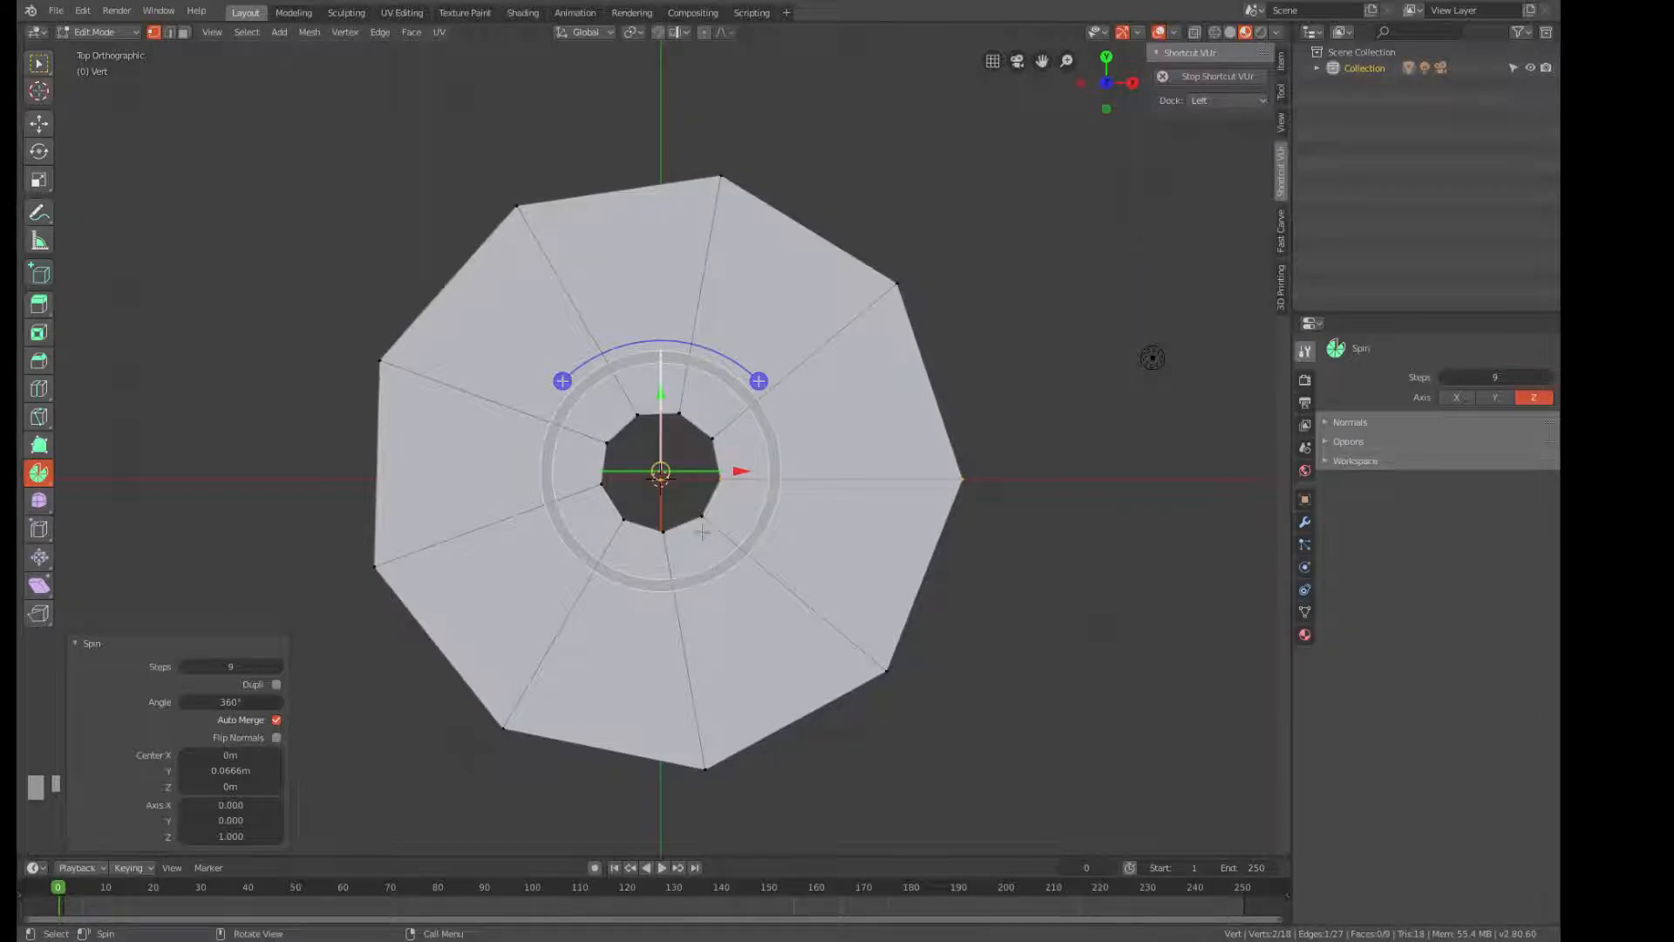
drag(664, 393, 688, 405)
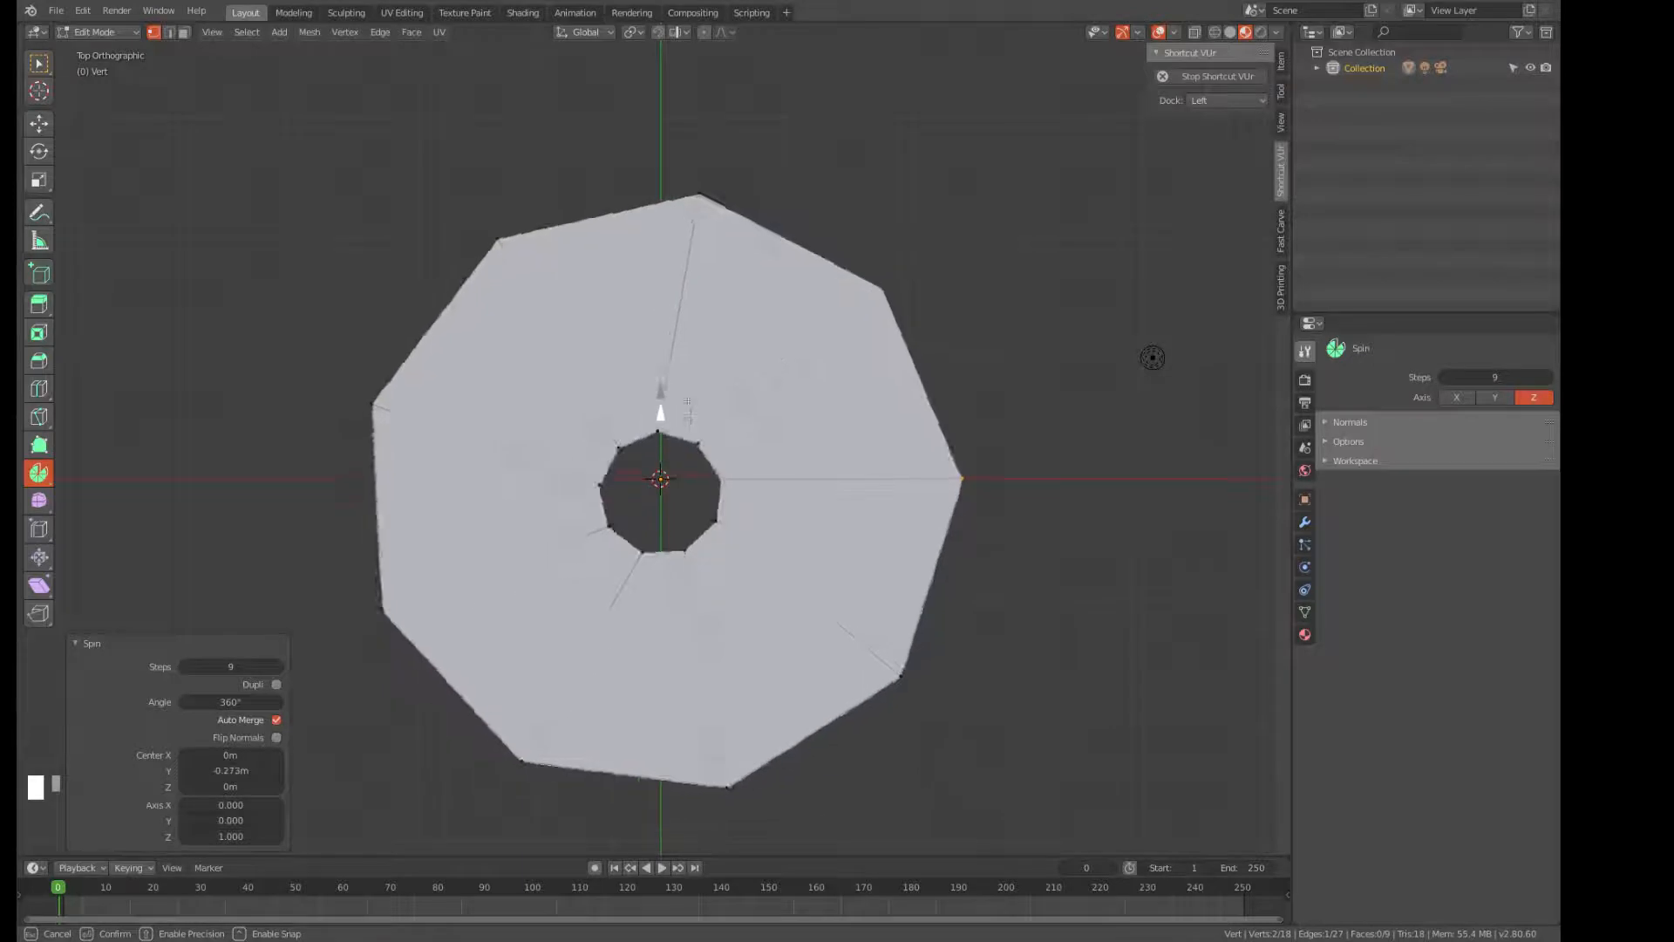
key(Escape)
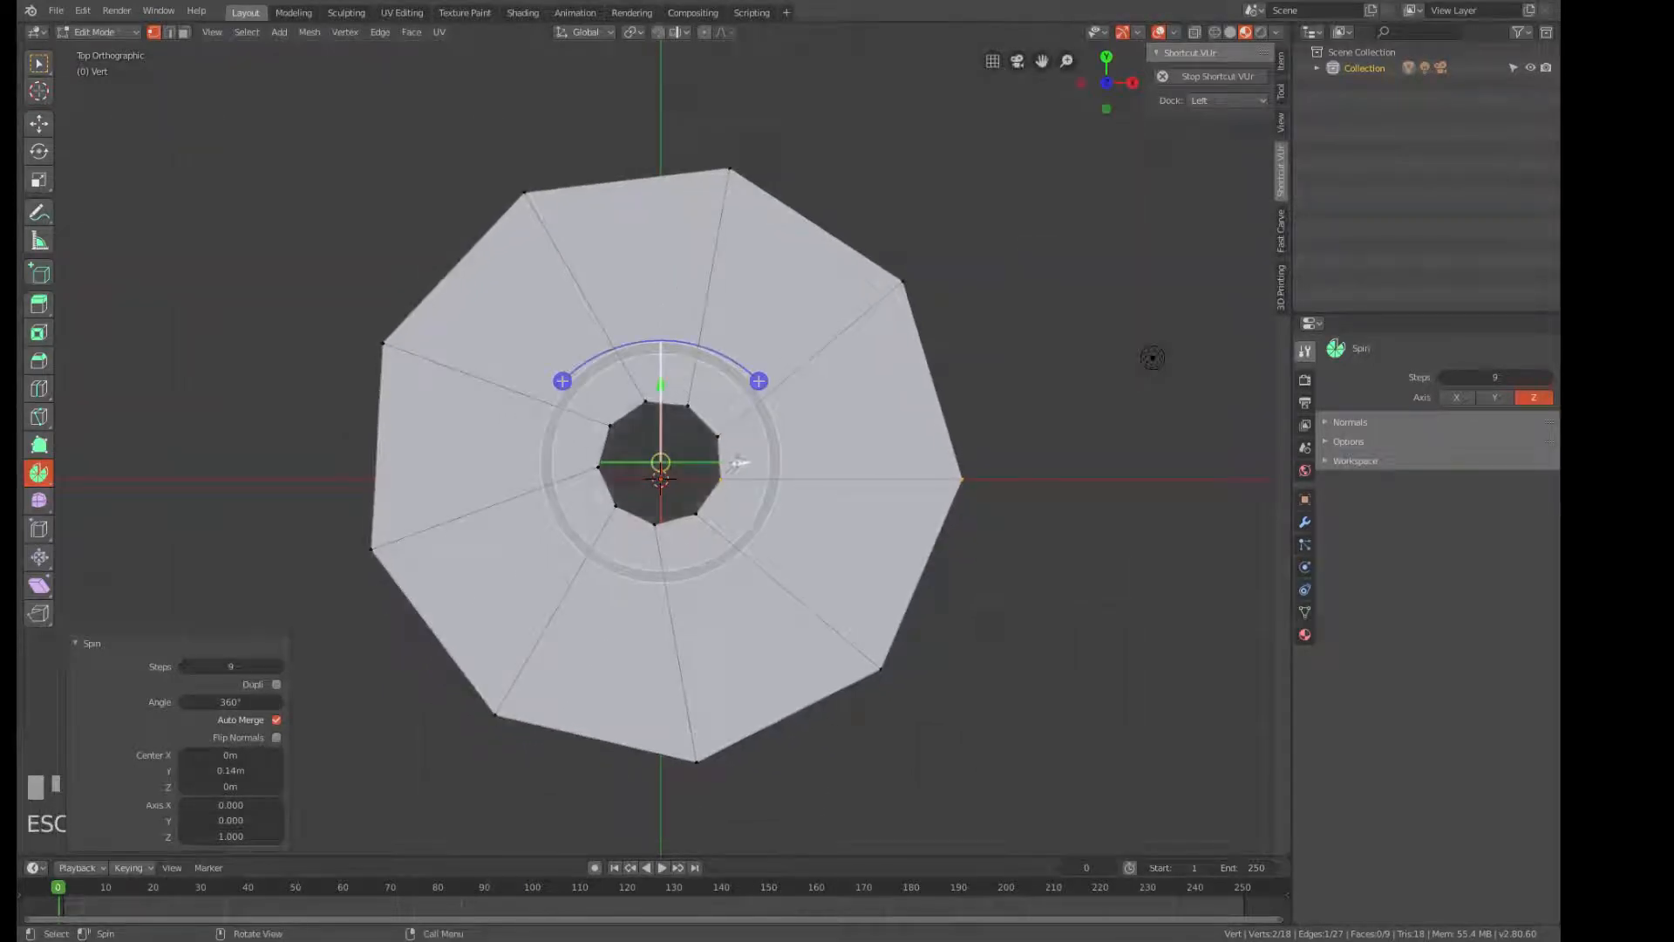
key(a)
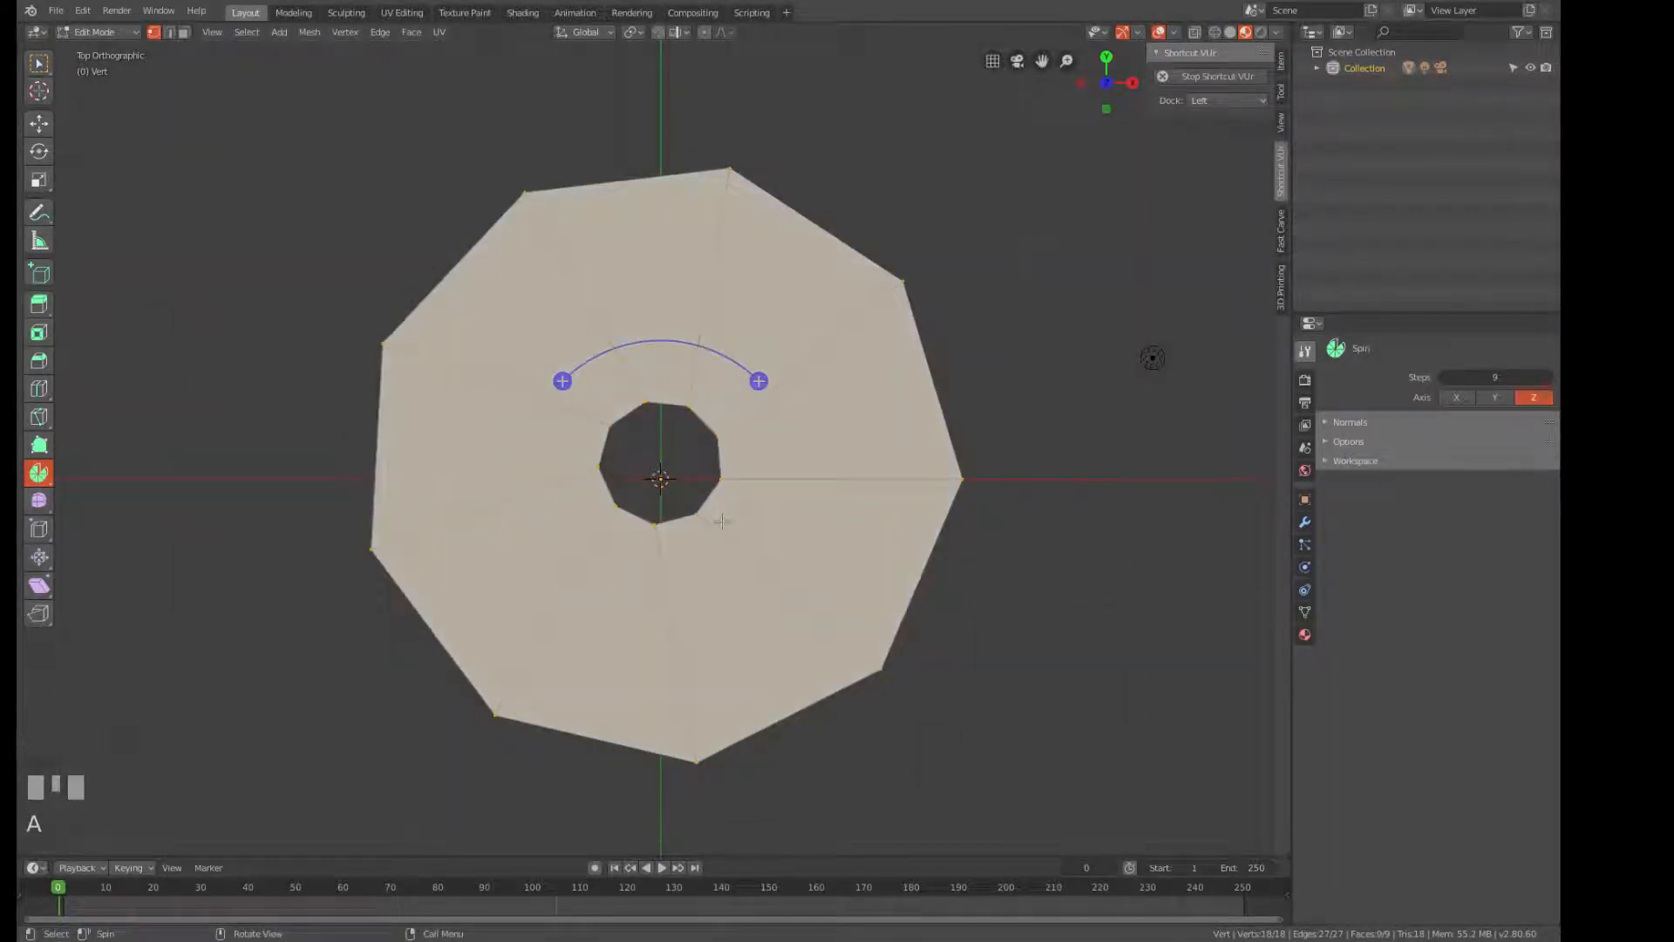
Undo the 9-step spin back to the single edge and select the whole edge.
key(ctrl+z)
key(ctrl+z)
key(ctrl+z)
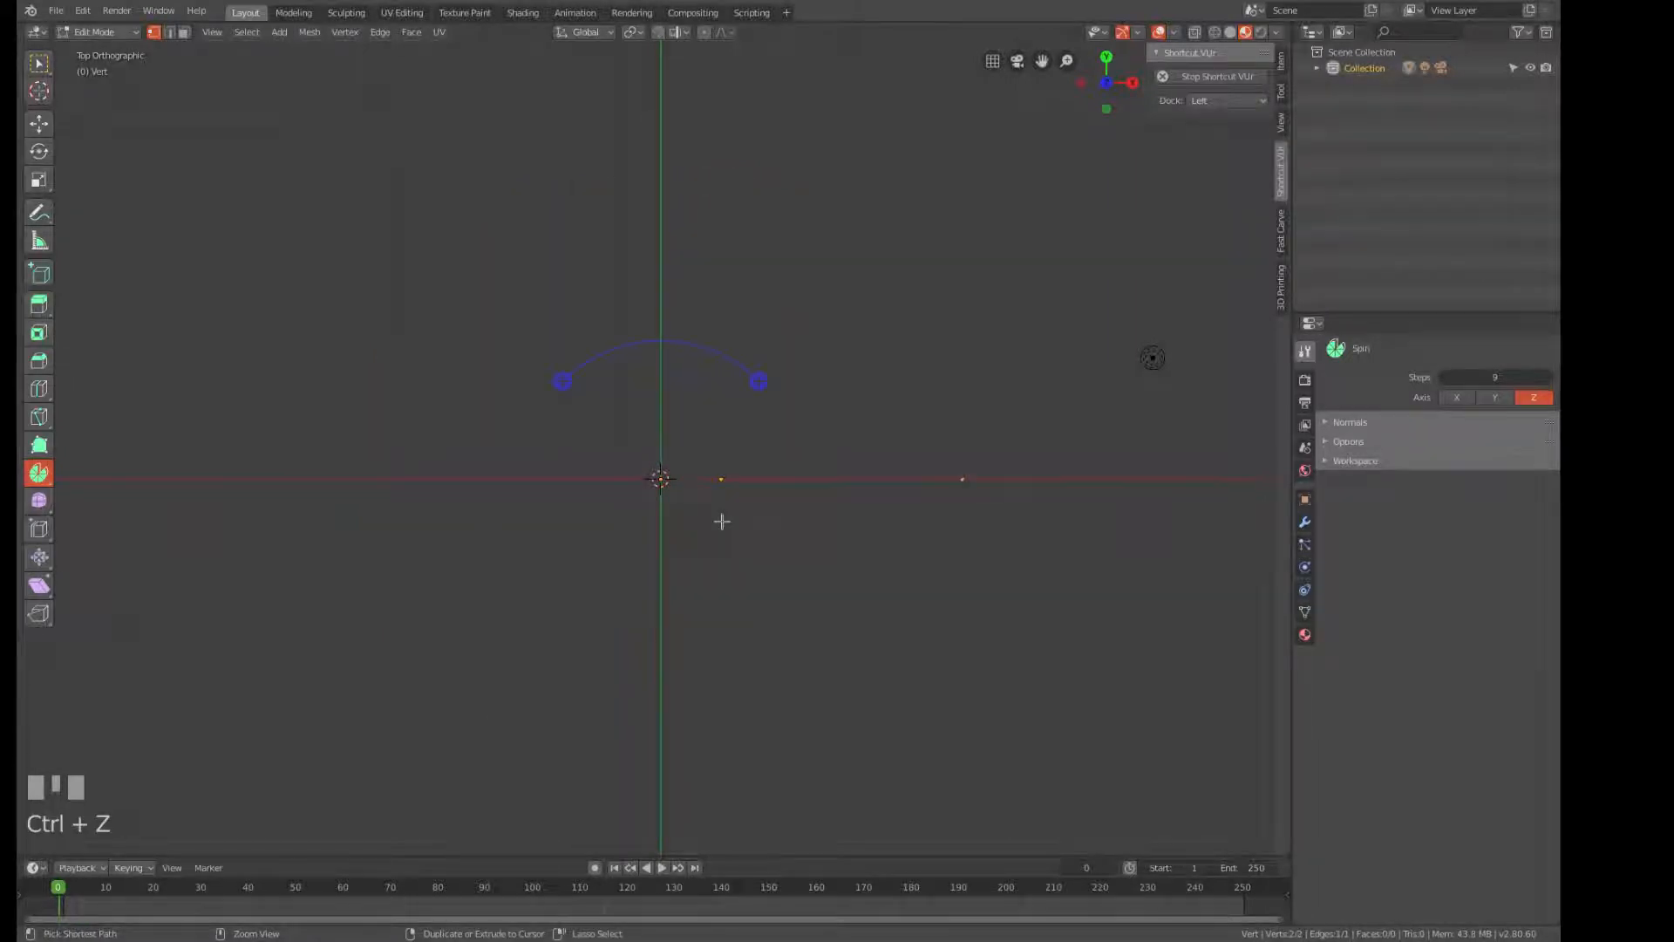
key(a)
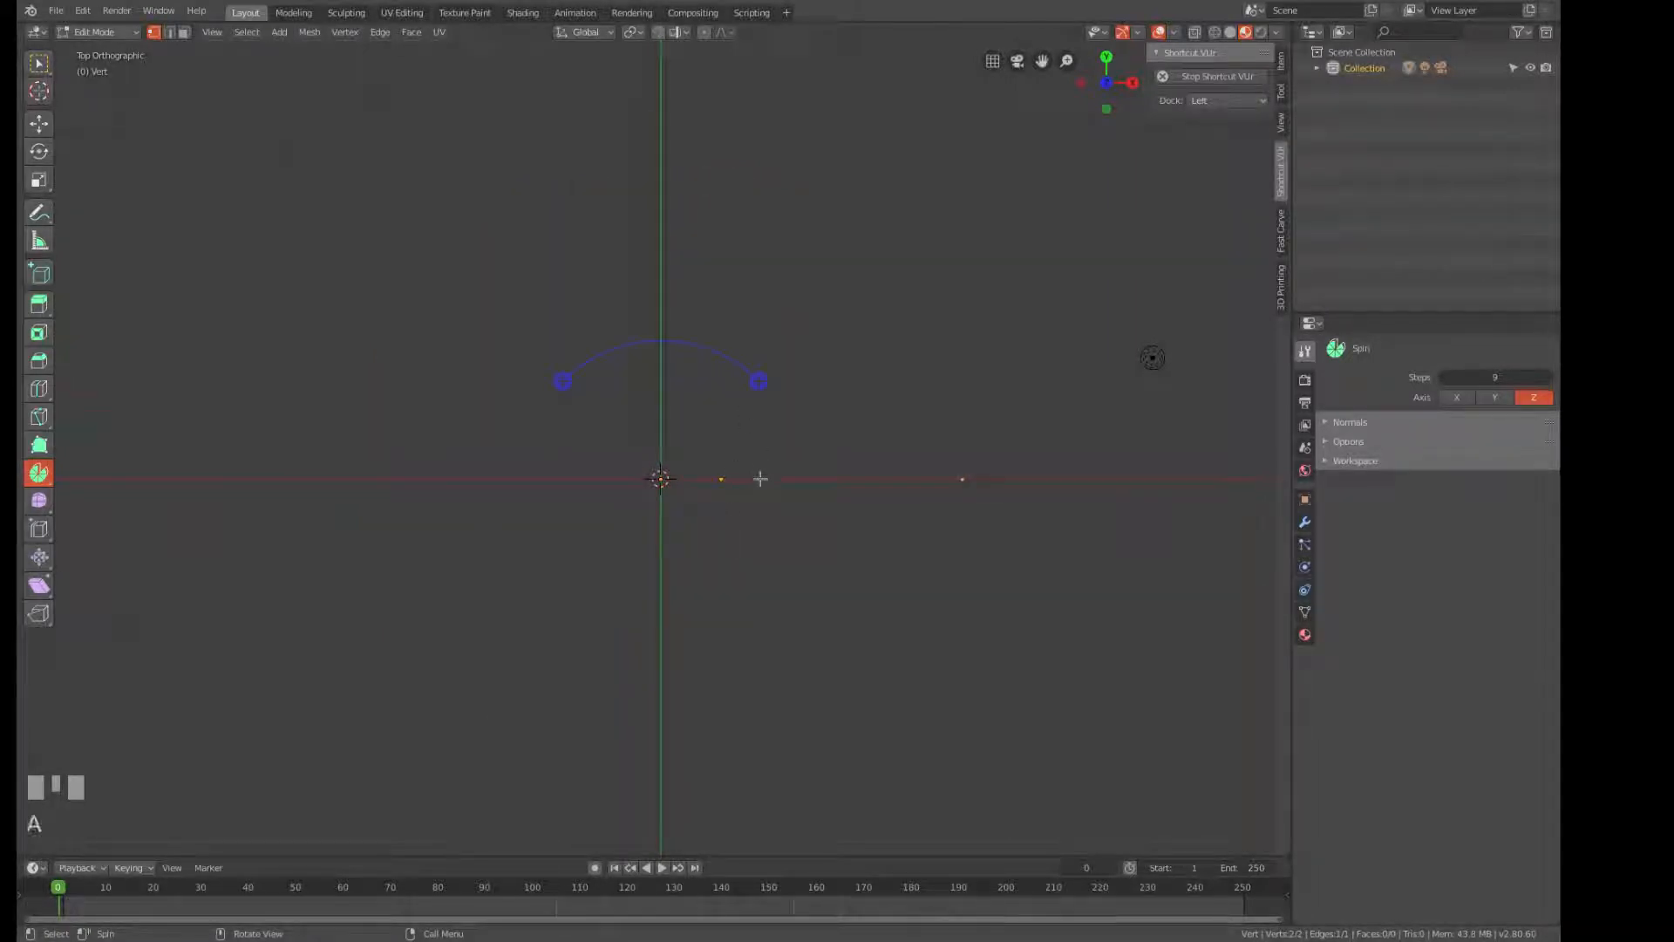
Spin the edge around the Z axis with 2 steps and an angle of 18° to form a wedge.
click(758, 381)
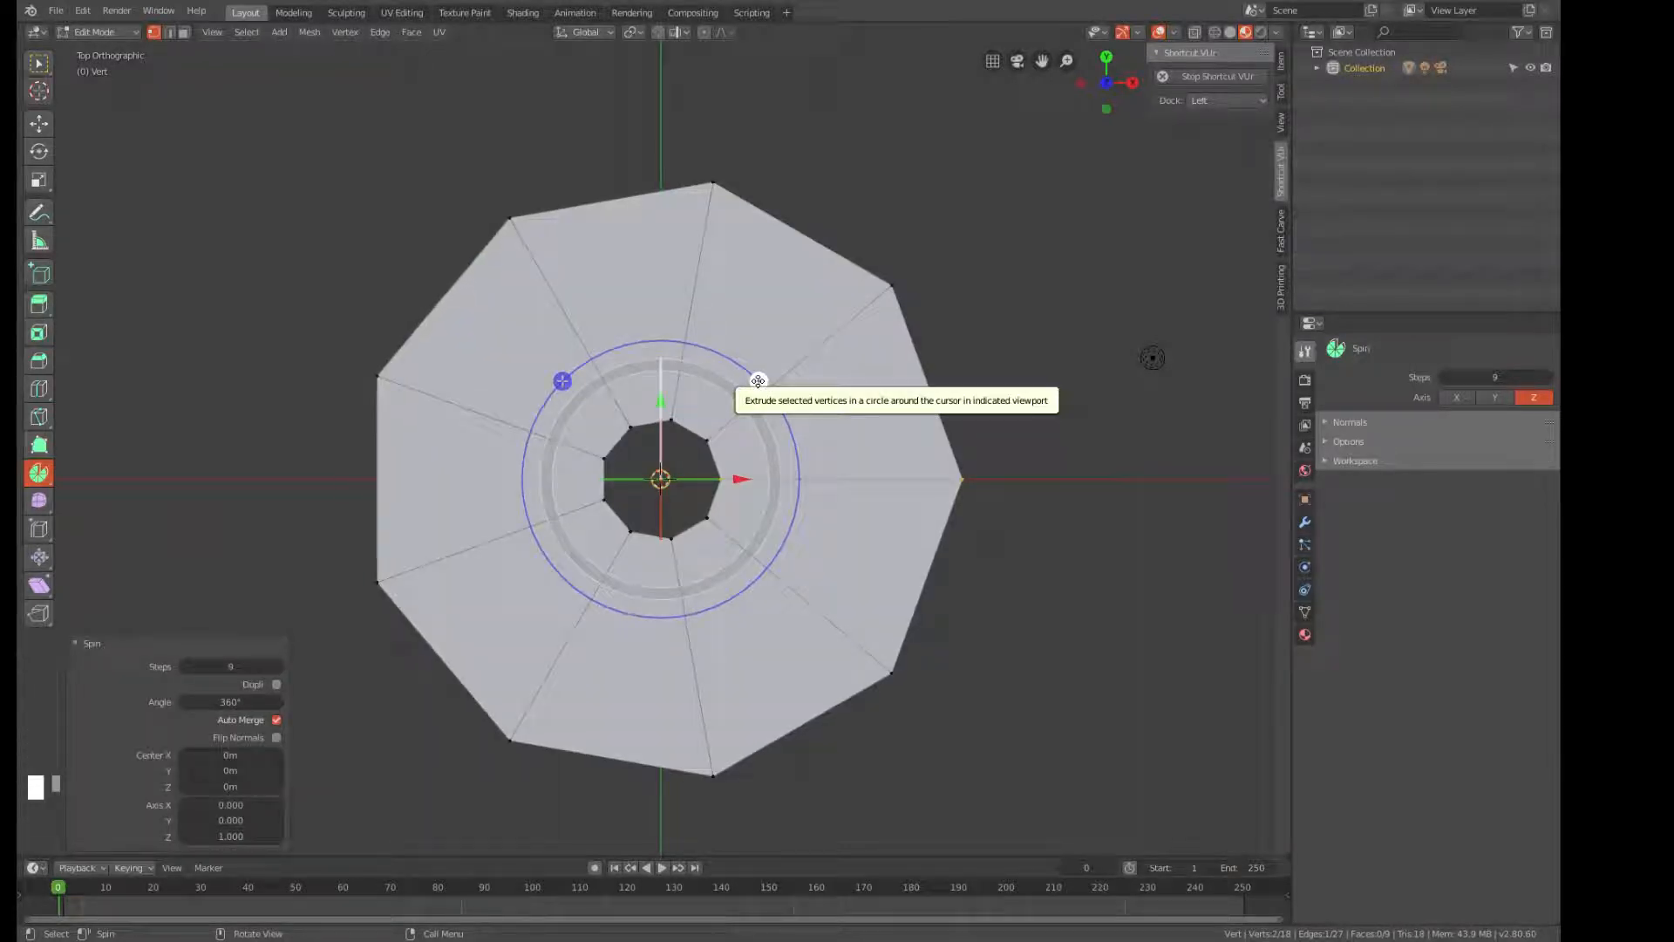
click(249, 666)
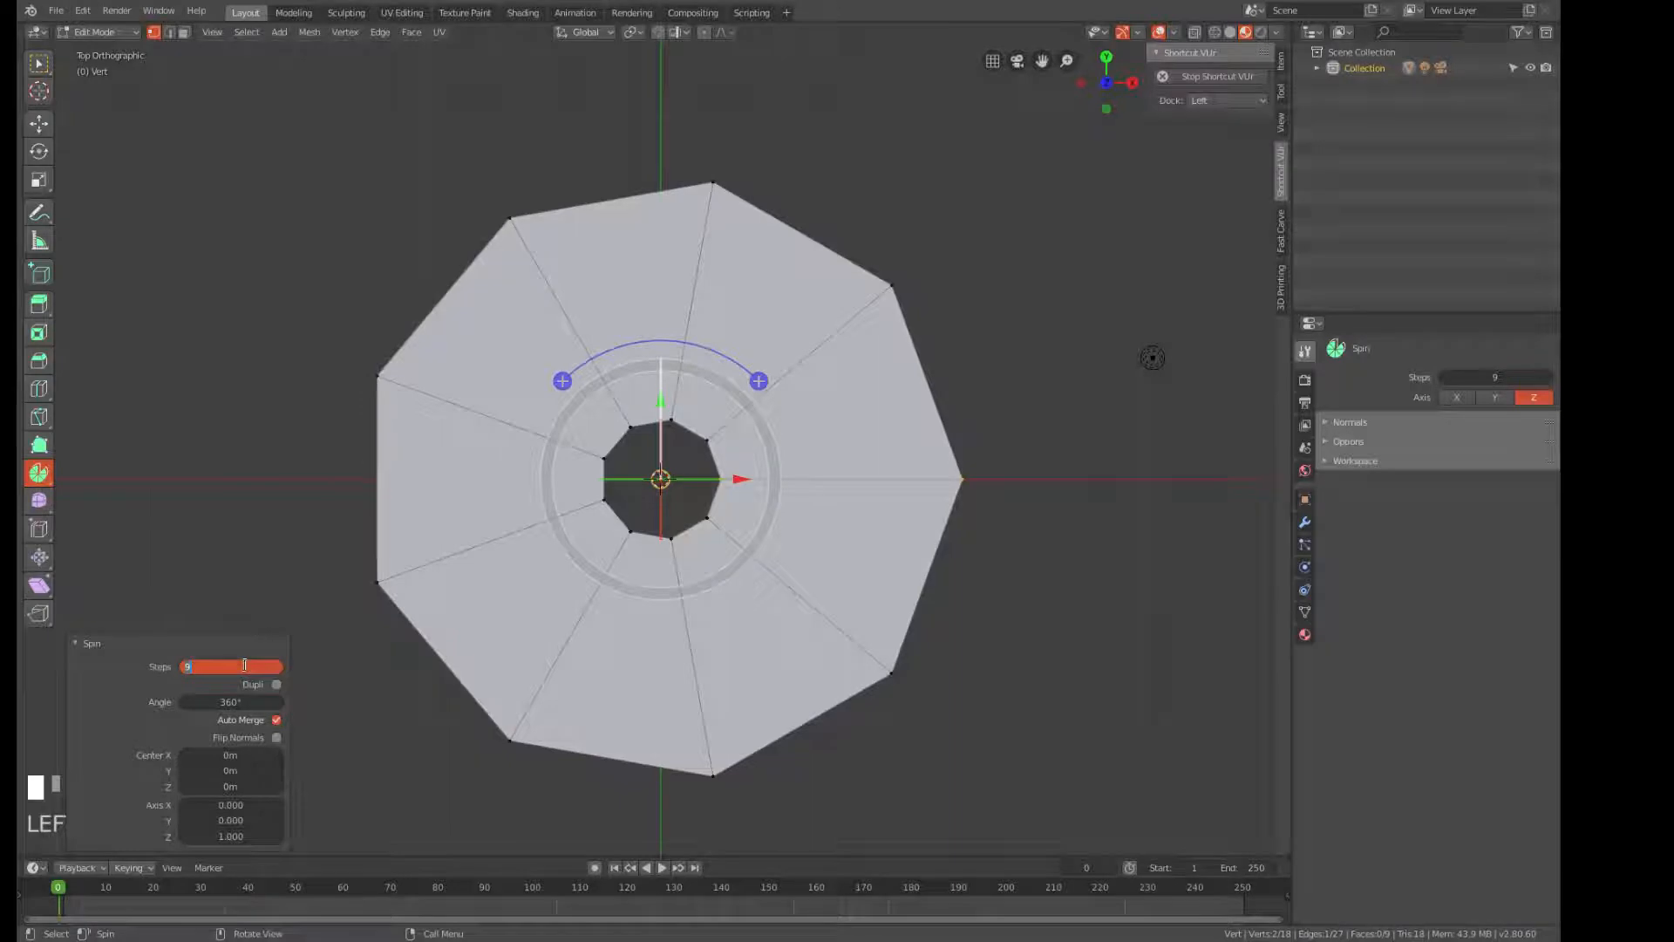
key(Return)
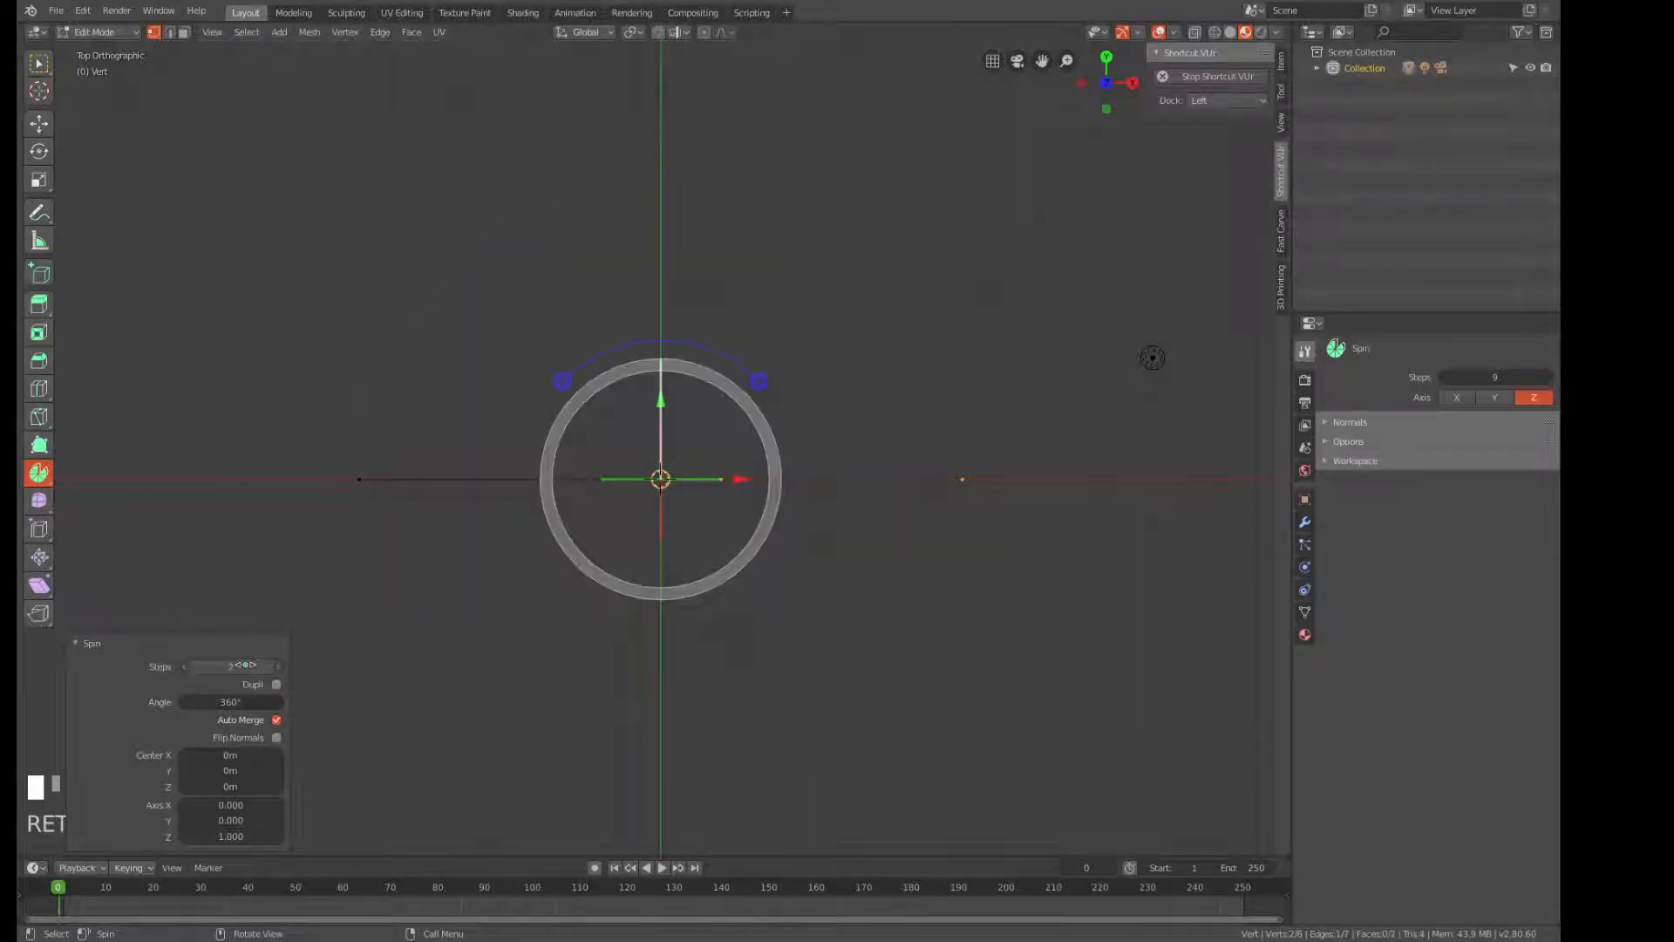
click(226, 702)
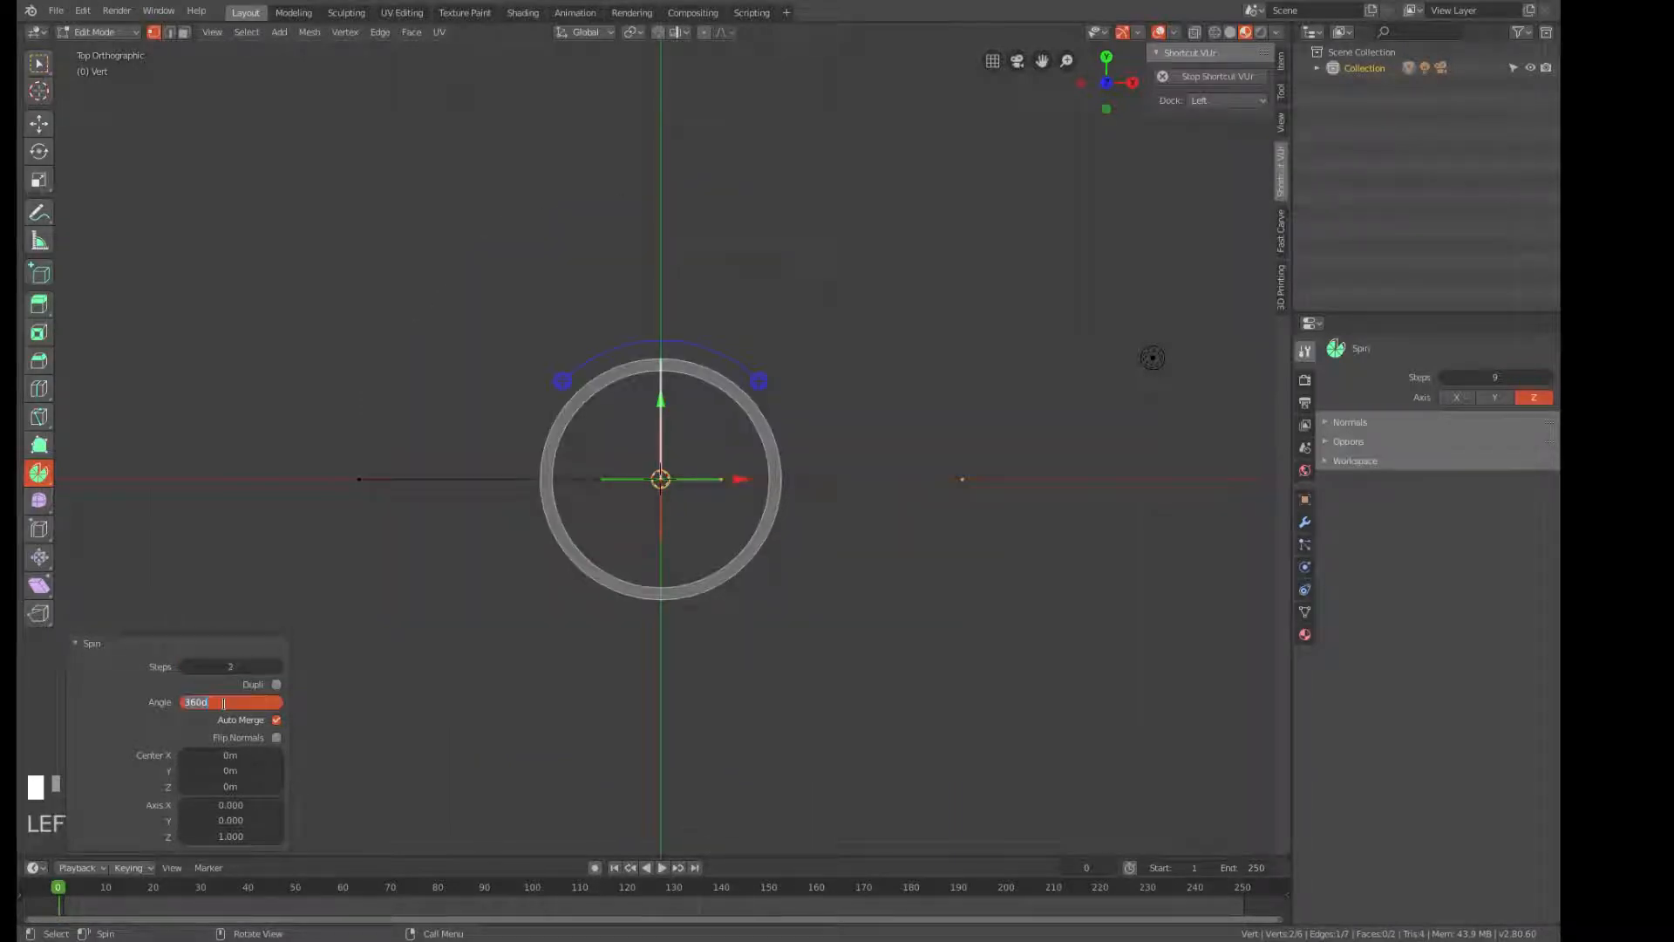
key(Return)
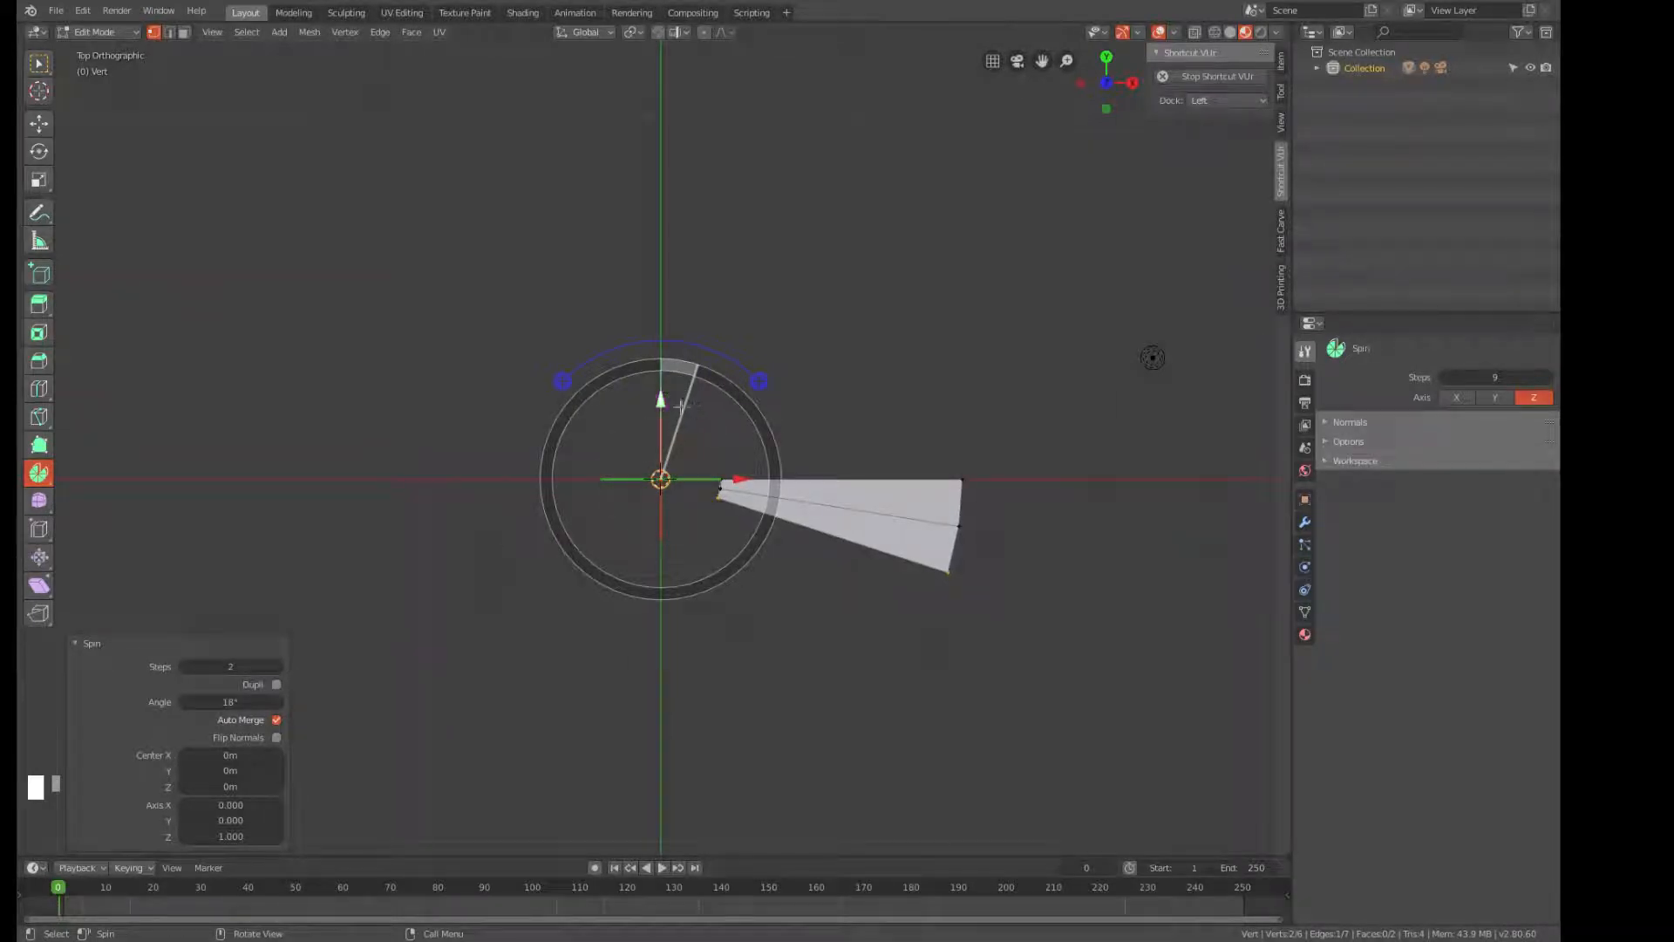
Switch back to the Select Box tool and snap the 3D cursor to the world origin.
click(38, 63)
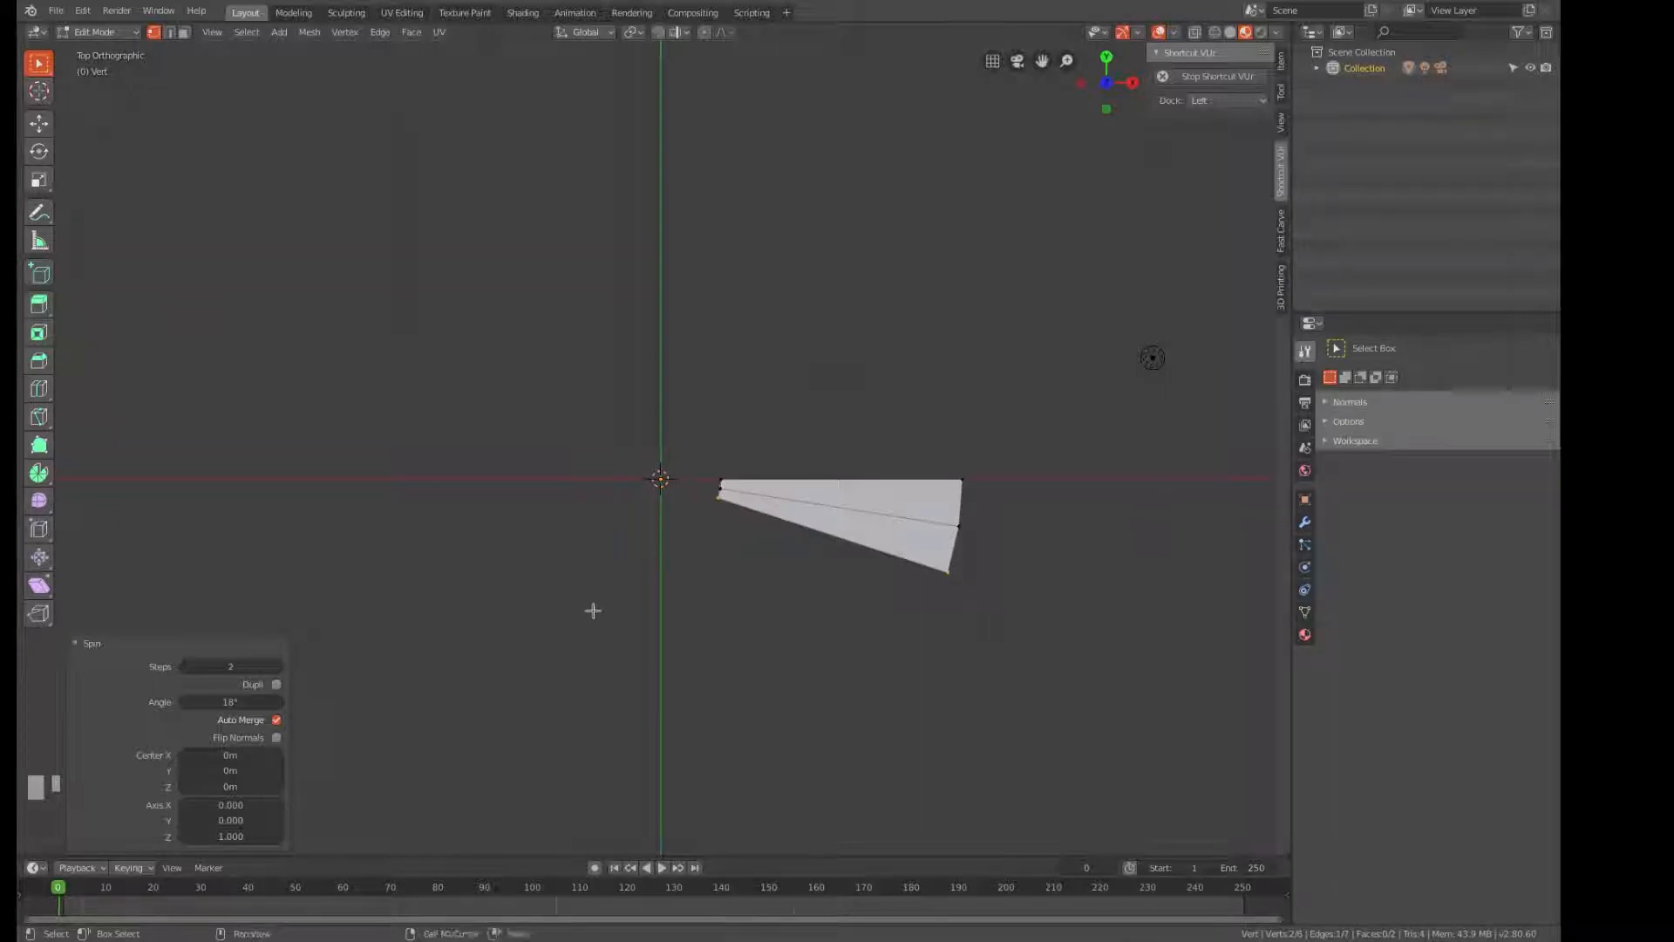
key(shift+s)
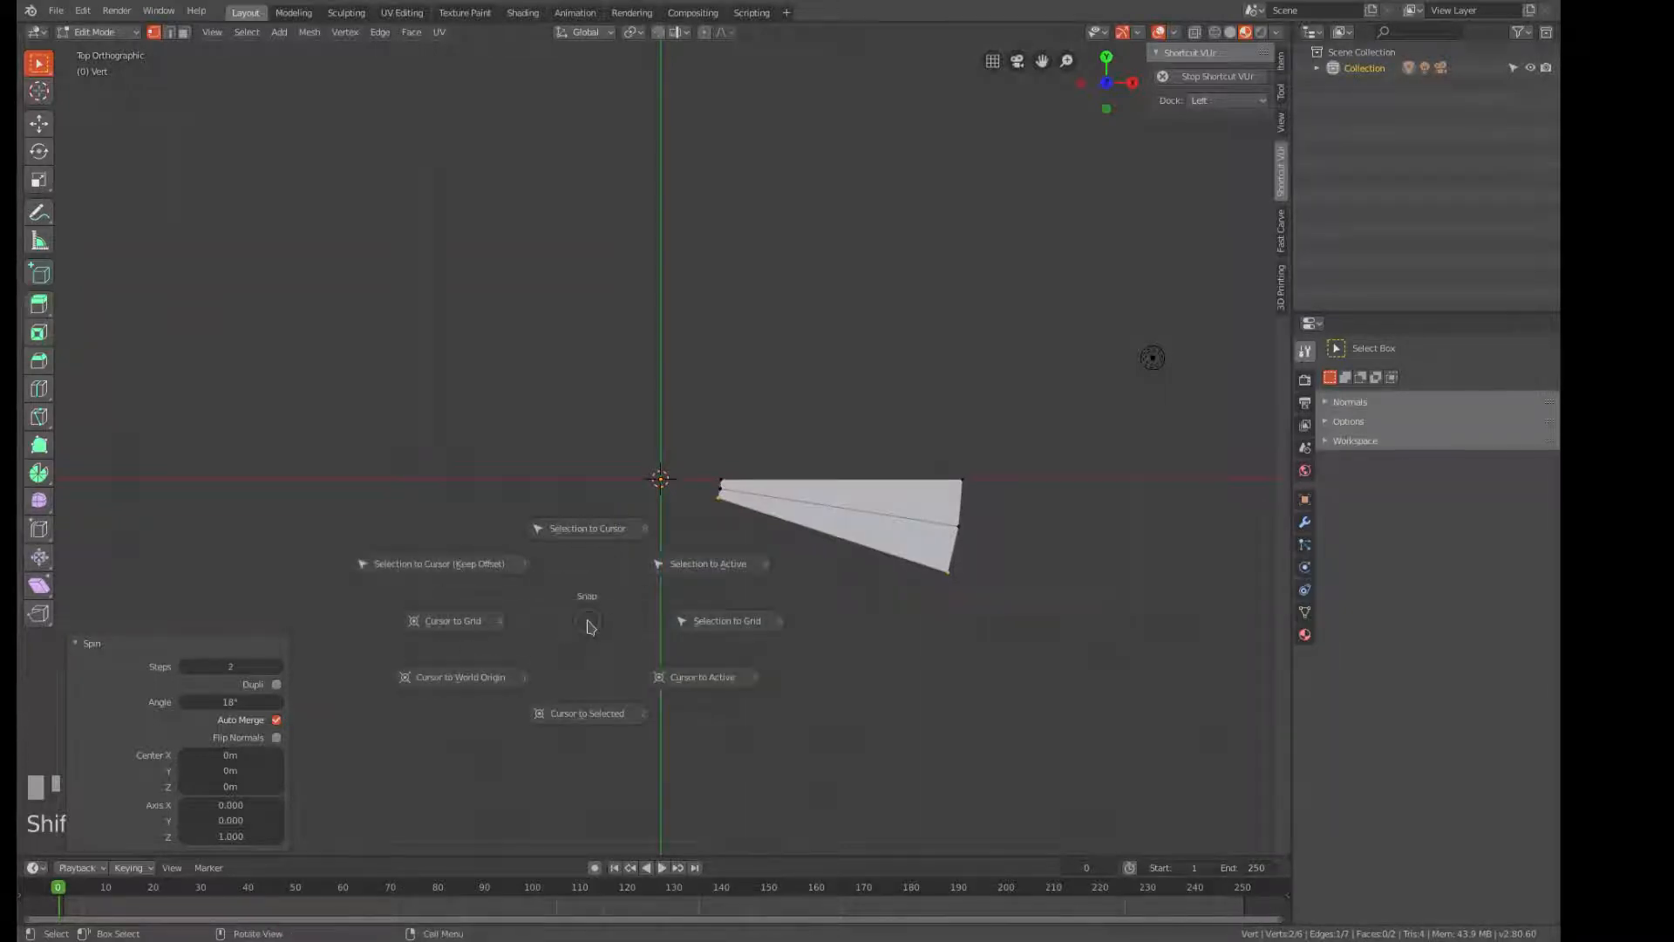
click(457, 684)
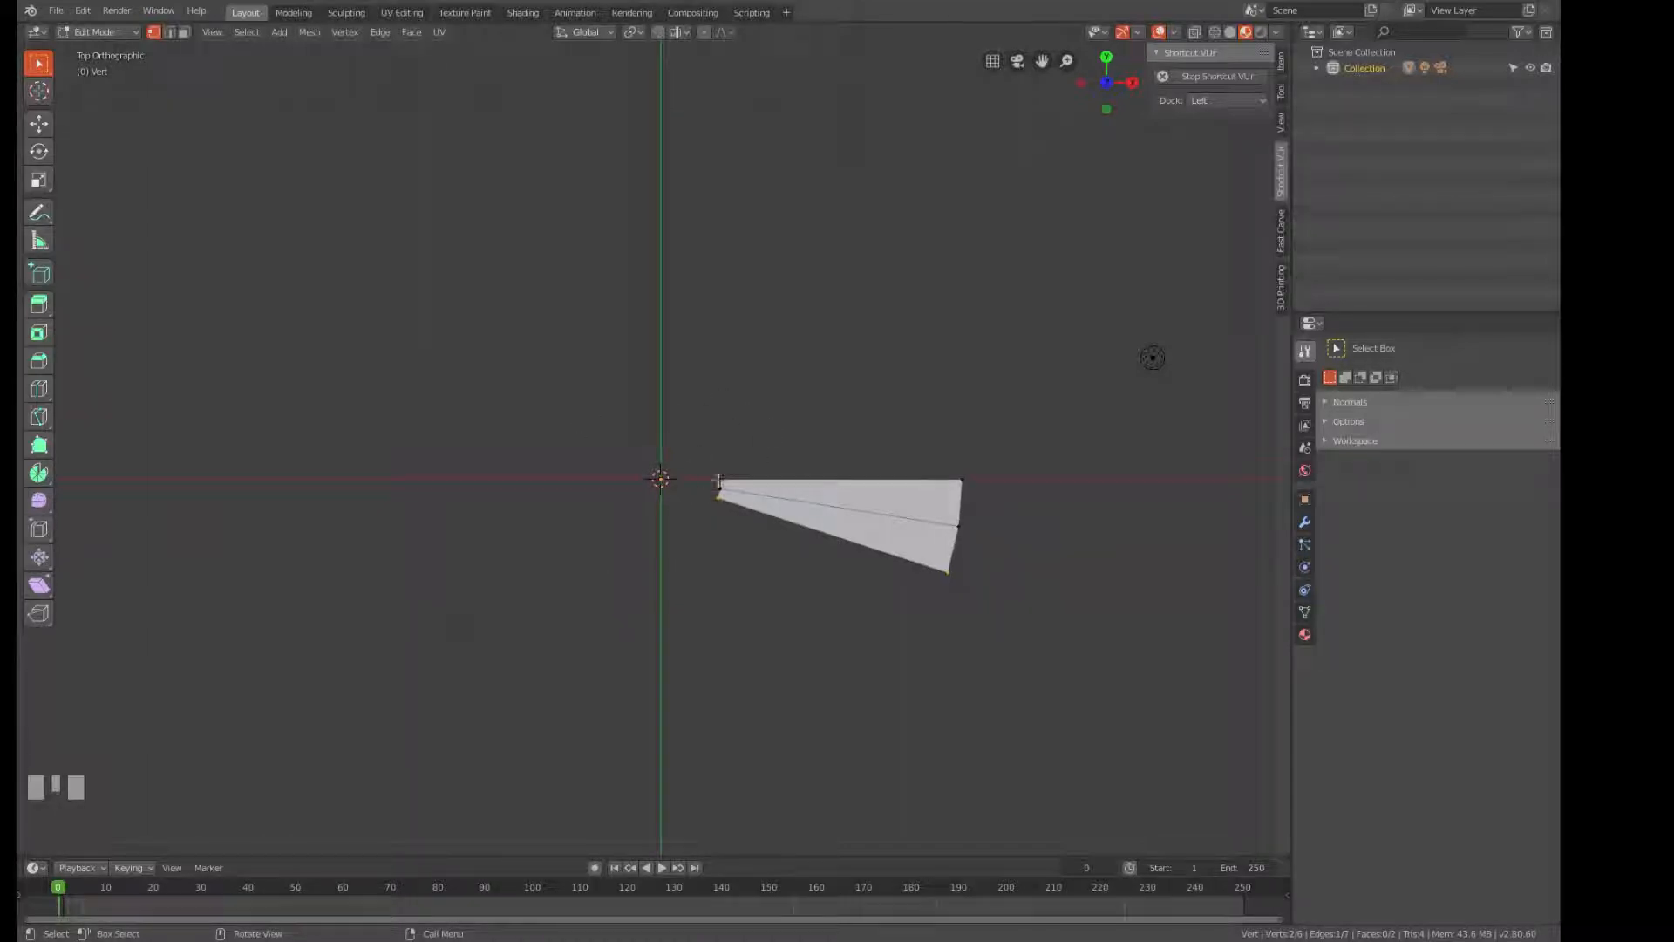
Select the whole wedge and, in front view, extrude it 0.25 m upward along Z.
drag(500, 493, 689, 527)
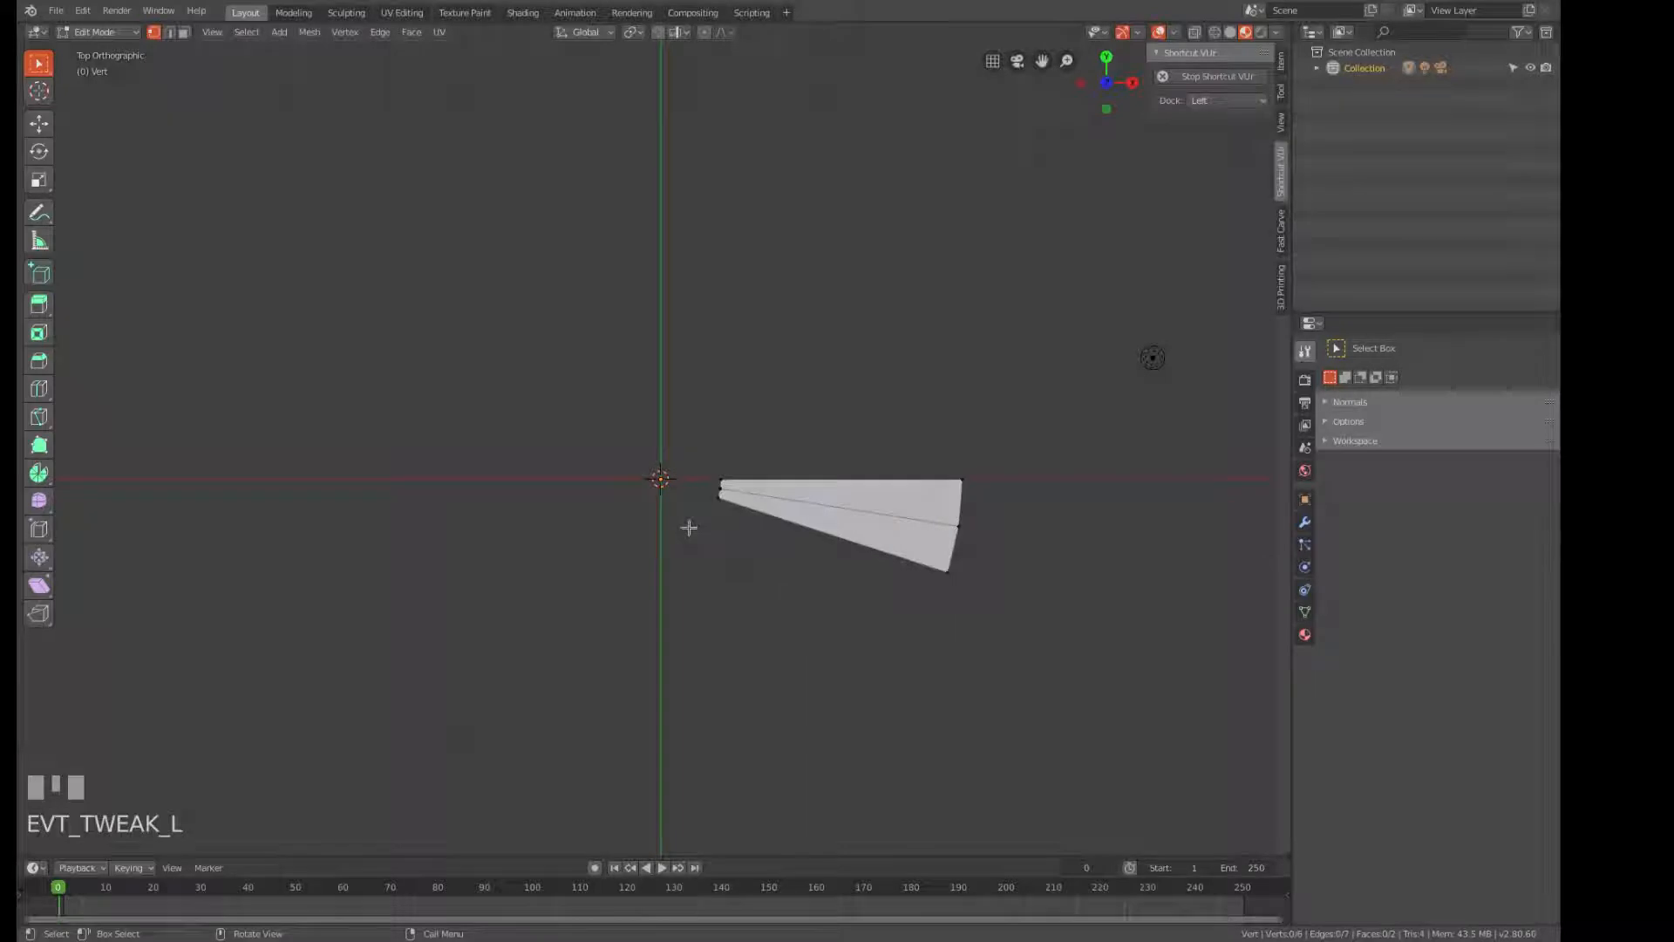
key(a)
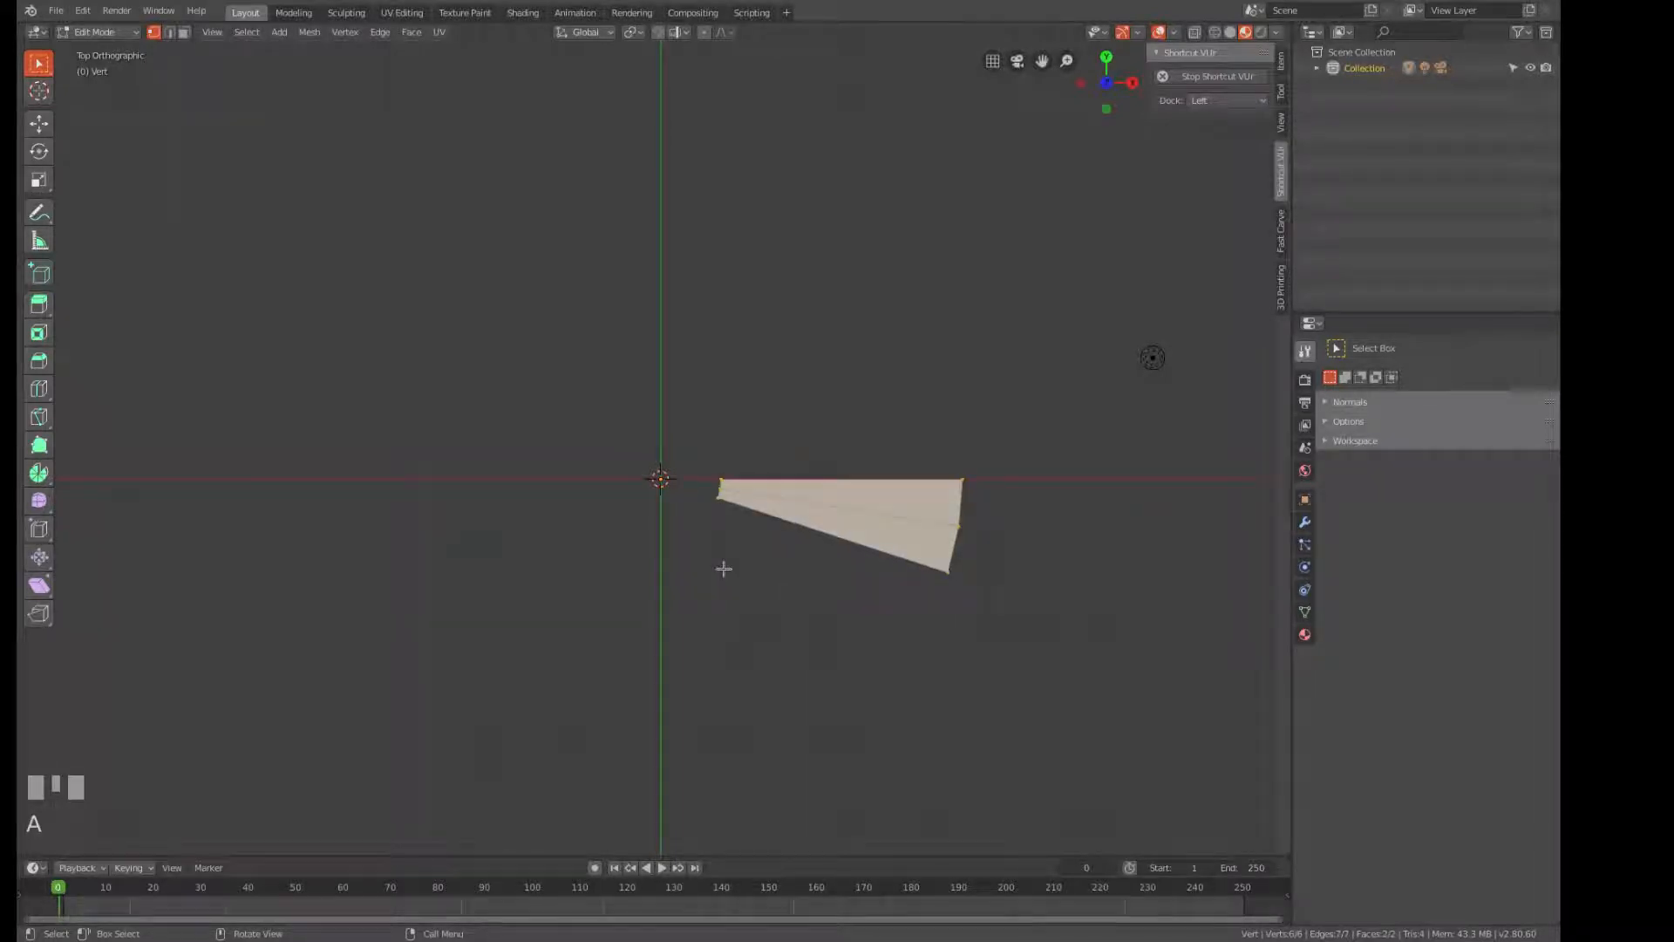
key(KP_1)
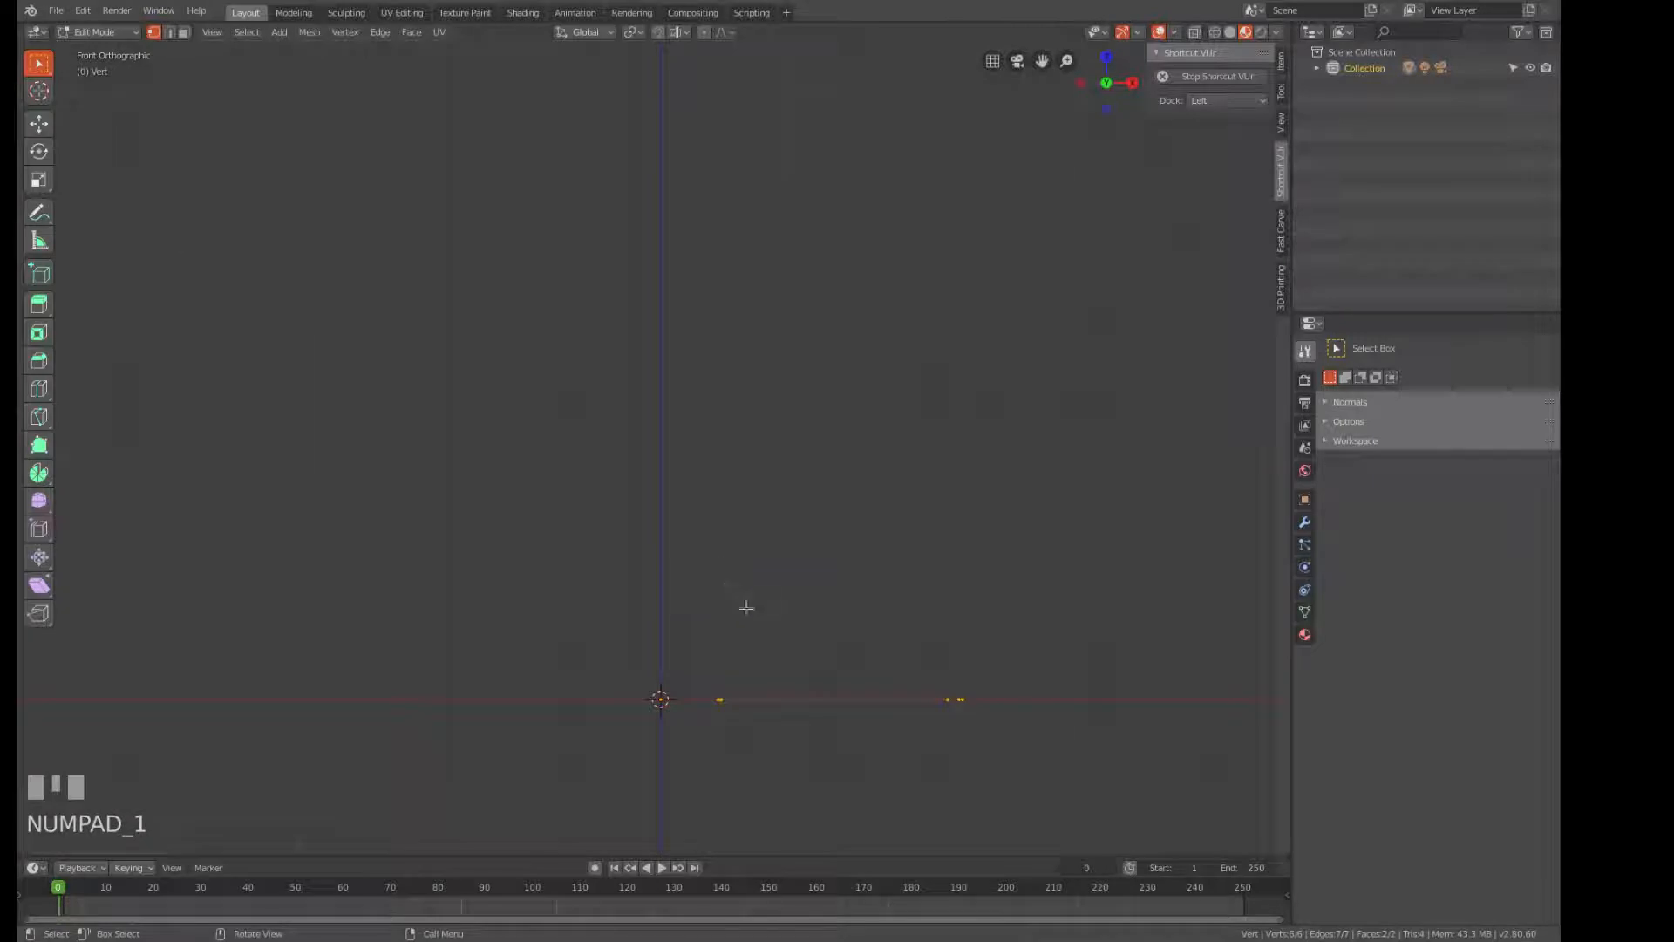
shift+middle_drag(732, 590, 674, 433)
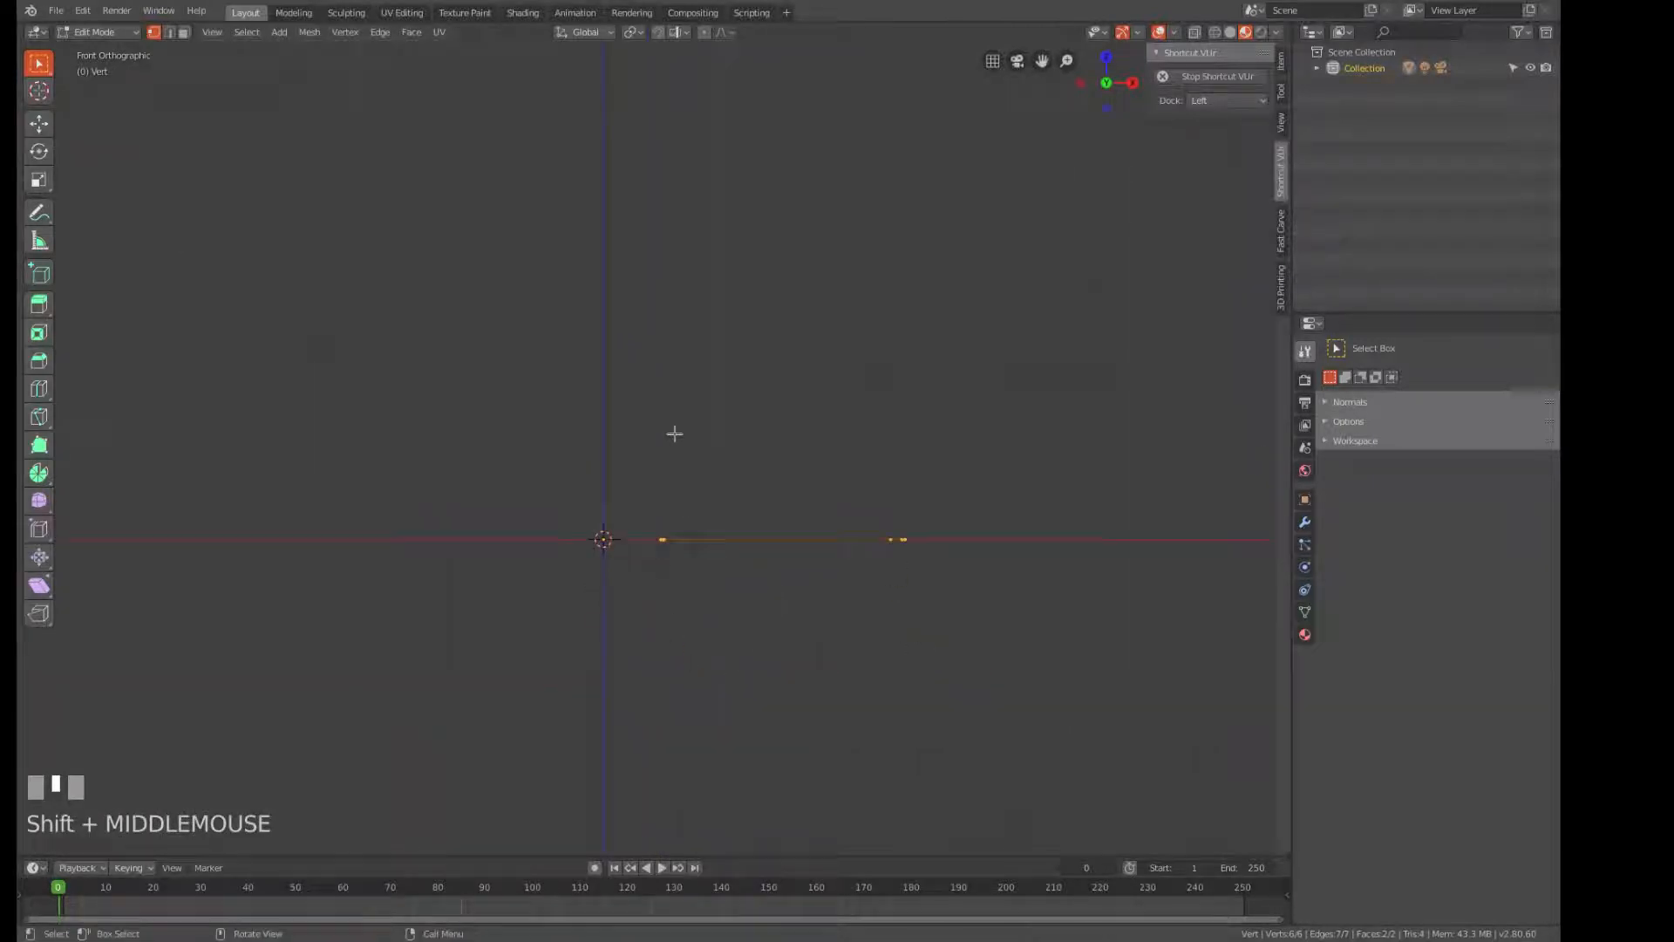
key(e)
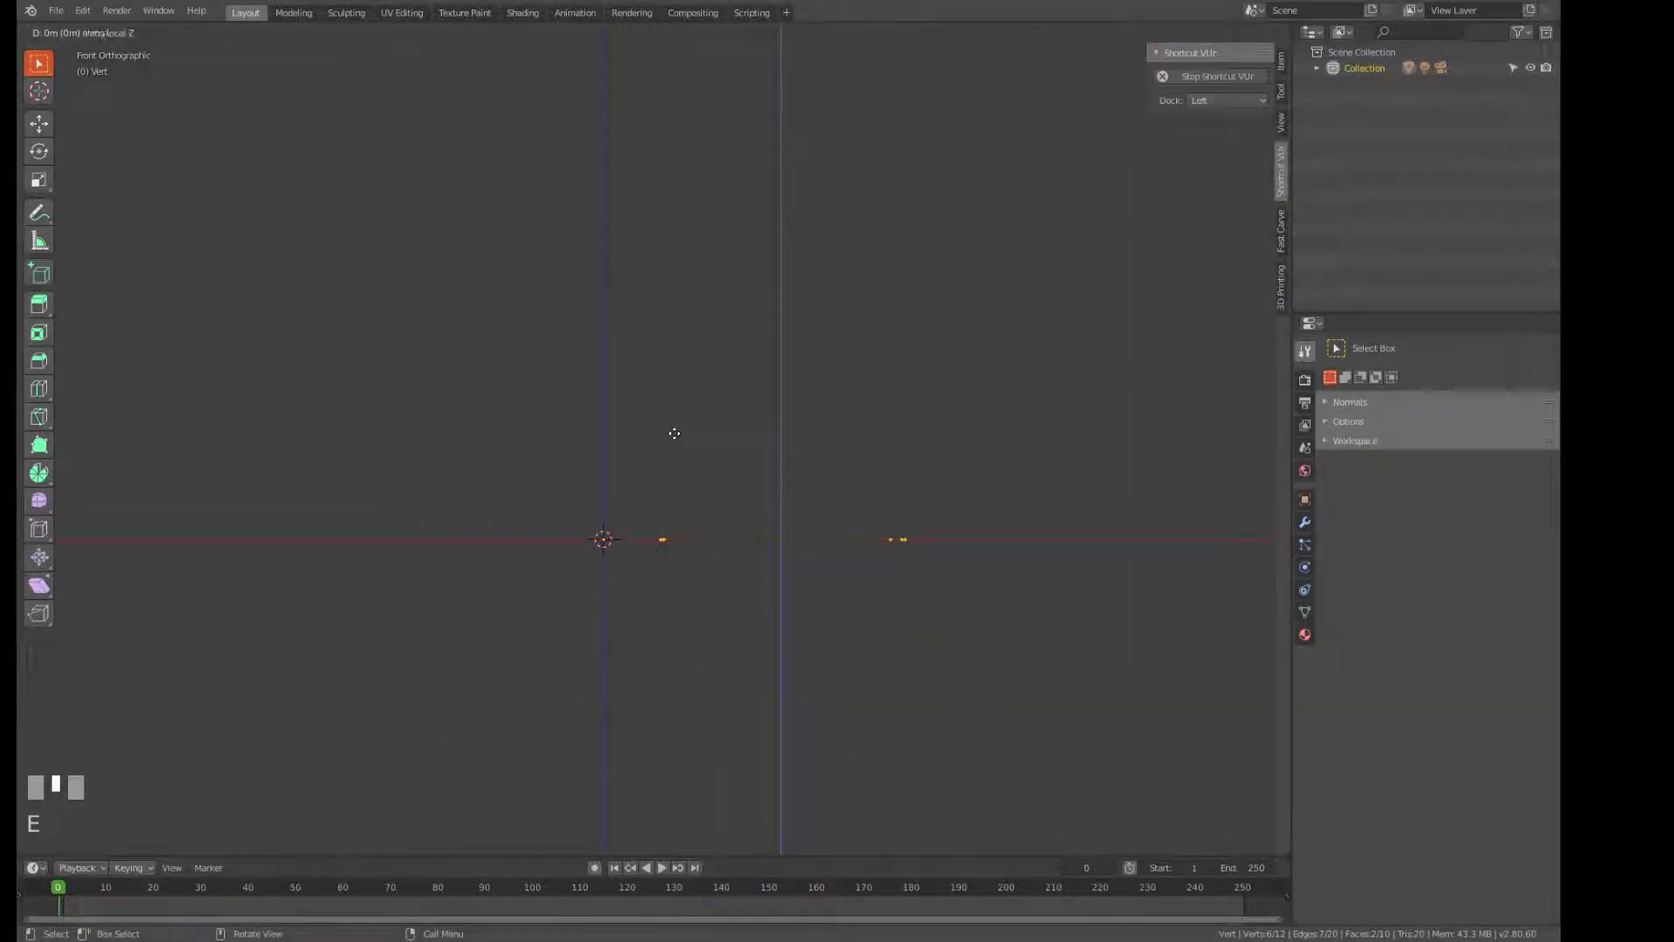
text(0.2)
key(Return)
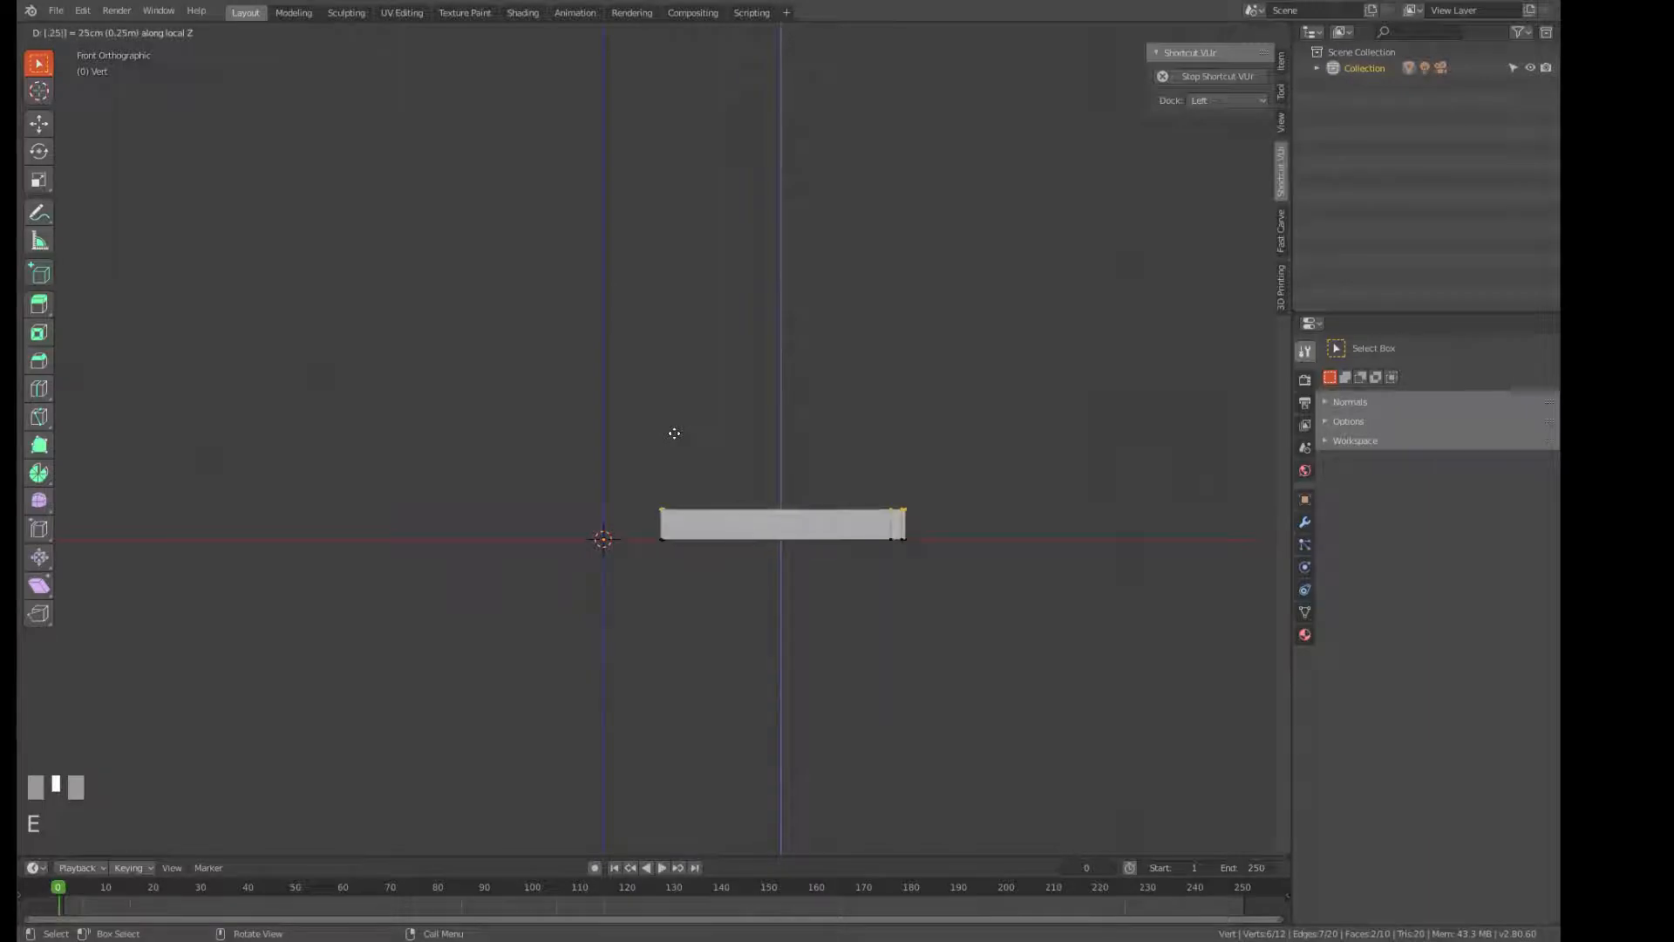
Select all geometry of the extruded wedge-shaped stair step and view it in perspective.
key(a)
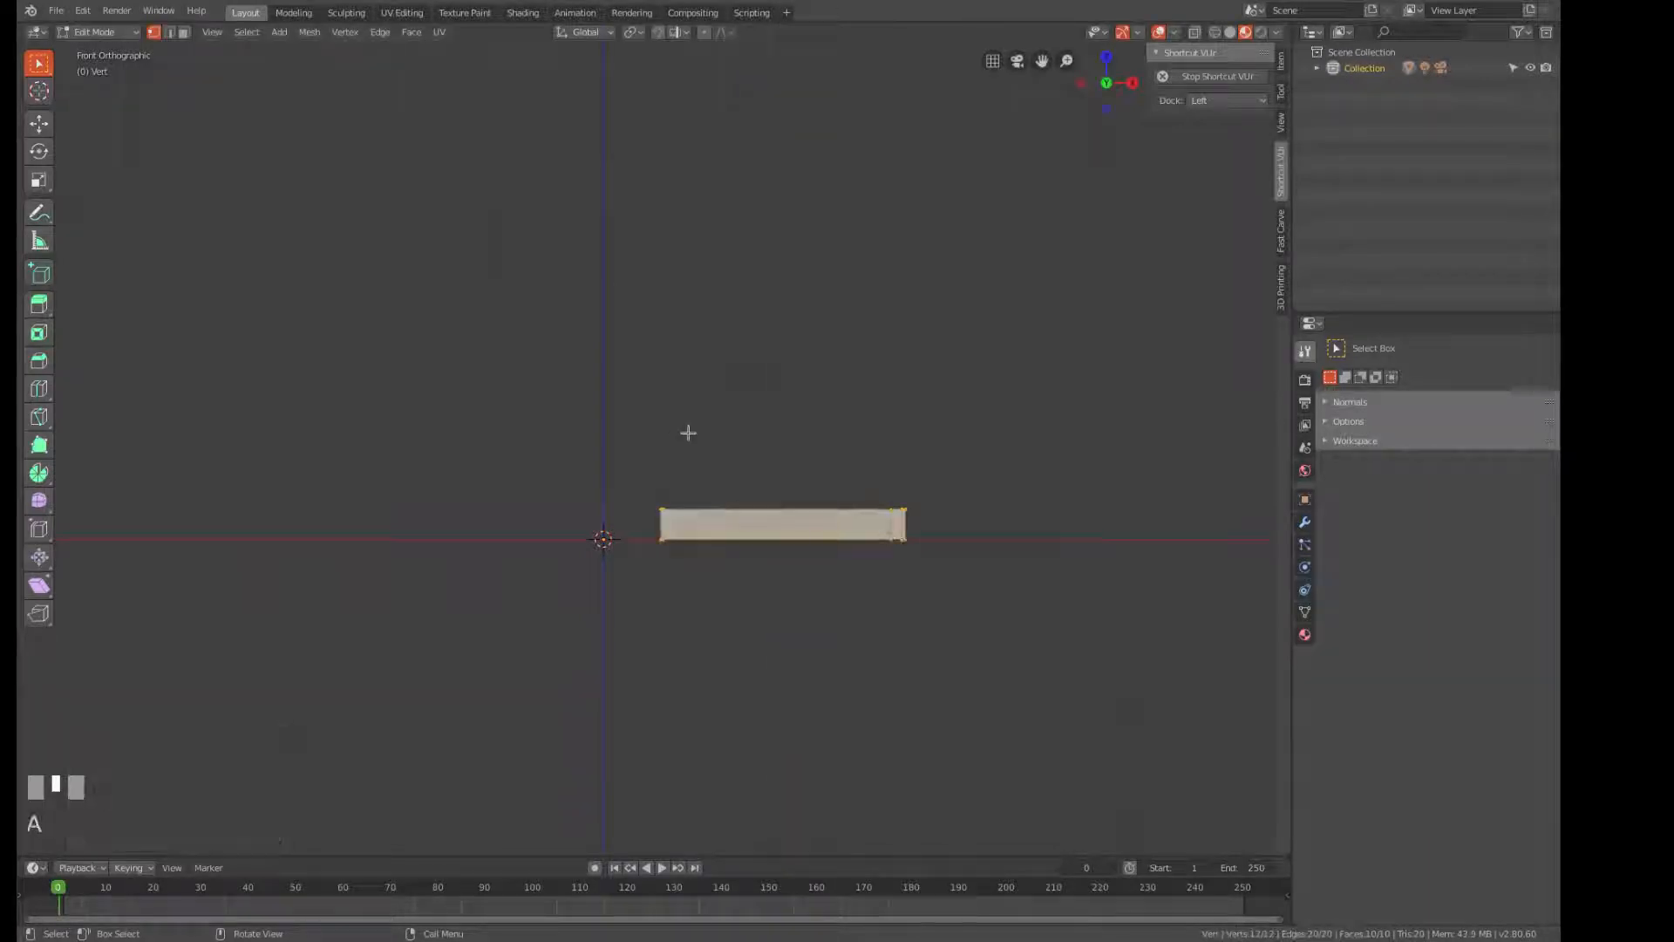
scroll(689, 415, down, 2)
middle_drag(706, 393, 850, 460)
scroll(854, 457, up, 2)
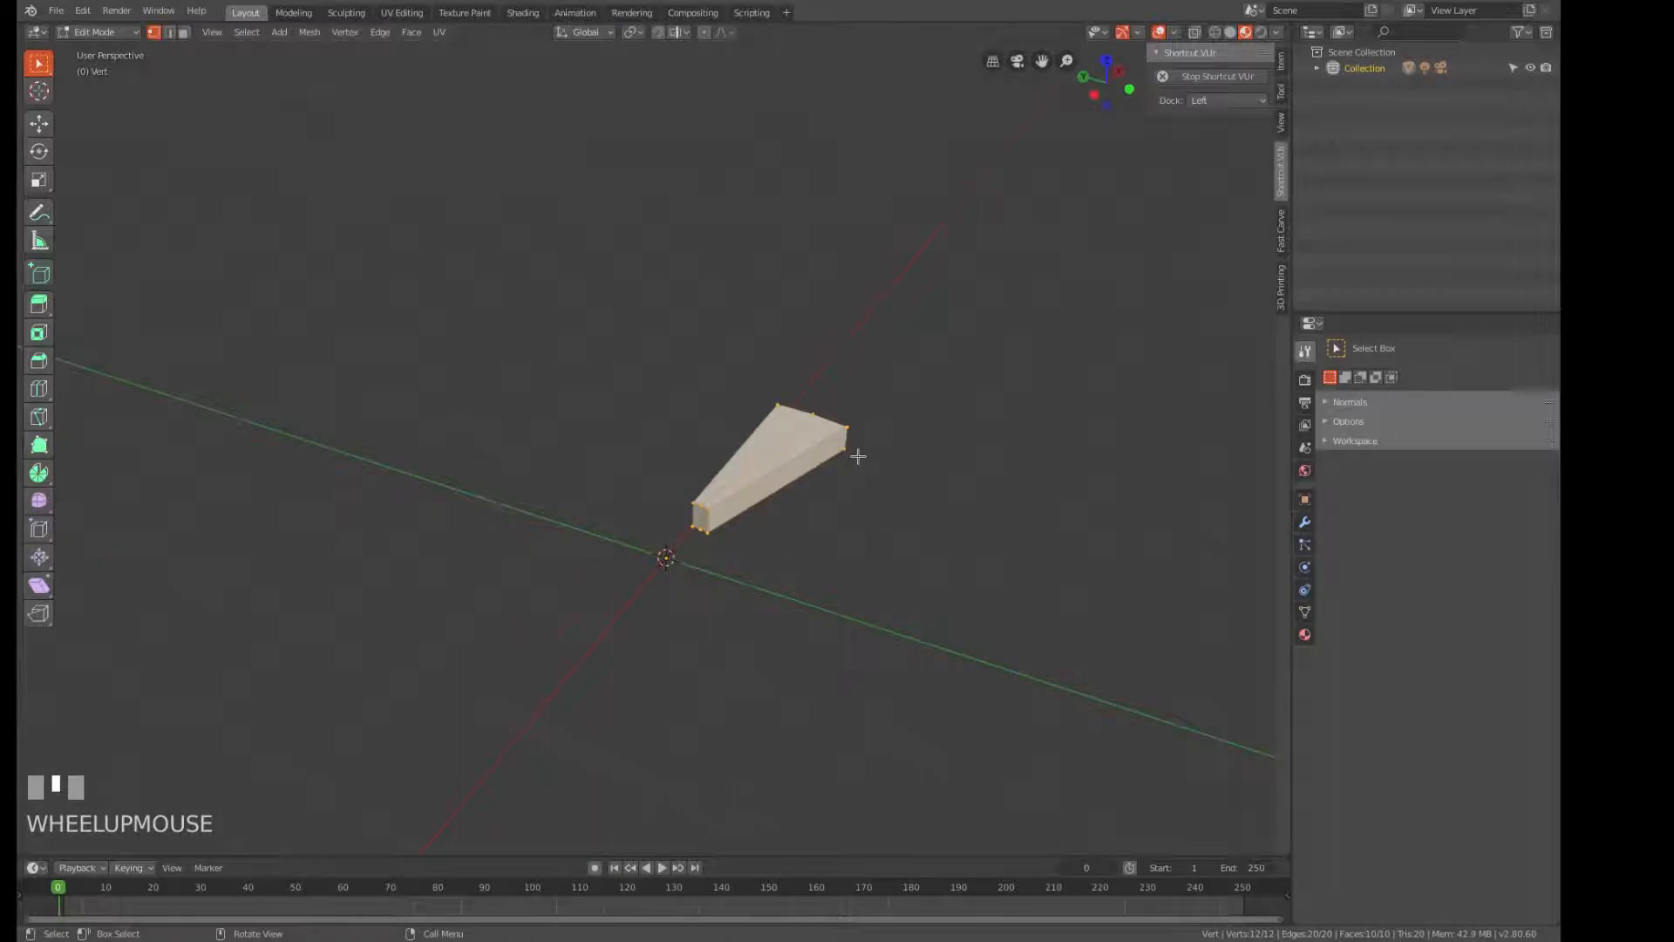
Delete the two faces at the wedge's narrow inner end and the two faces at its wide outer end.
key(2)
scroll(860, 455, up, 2)
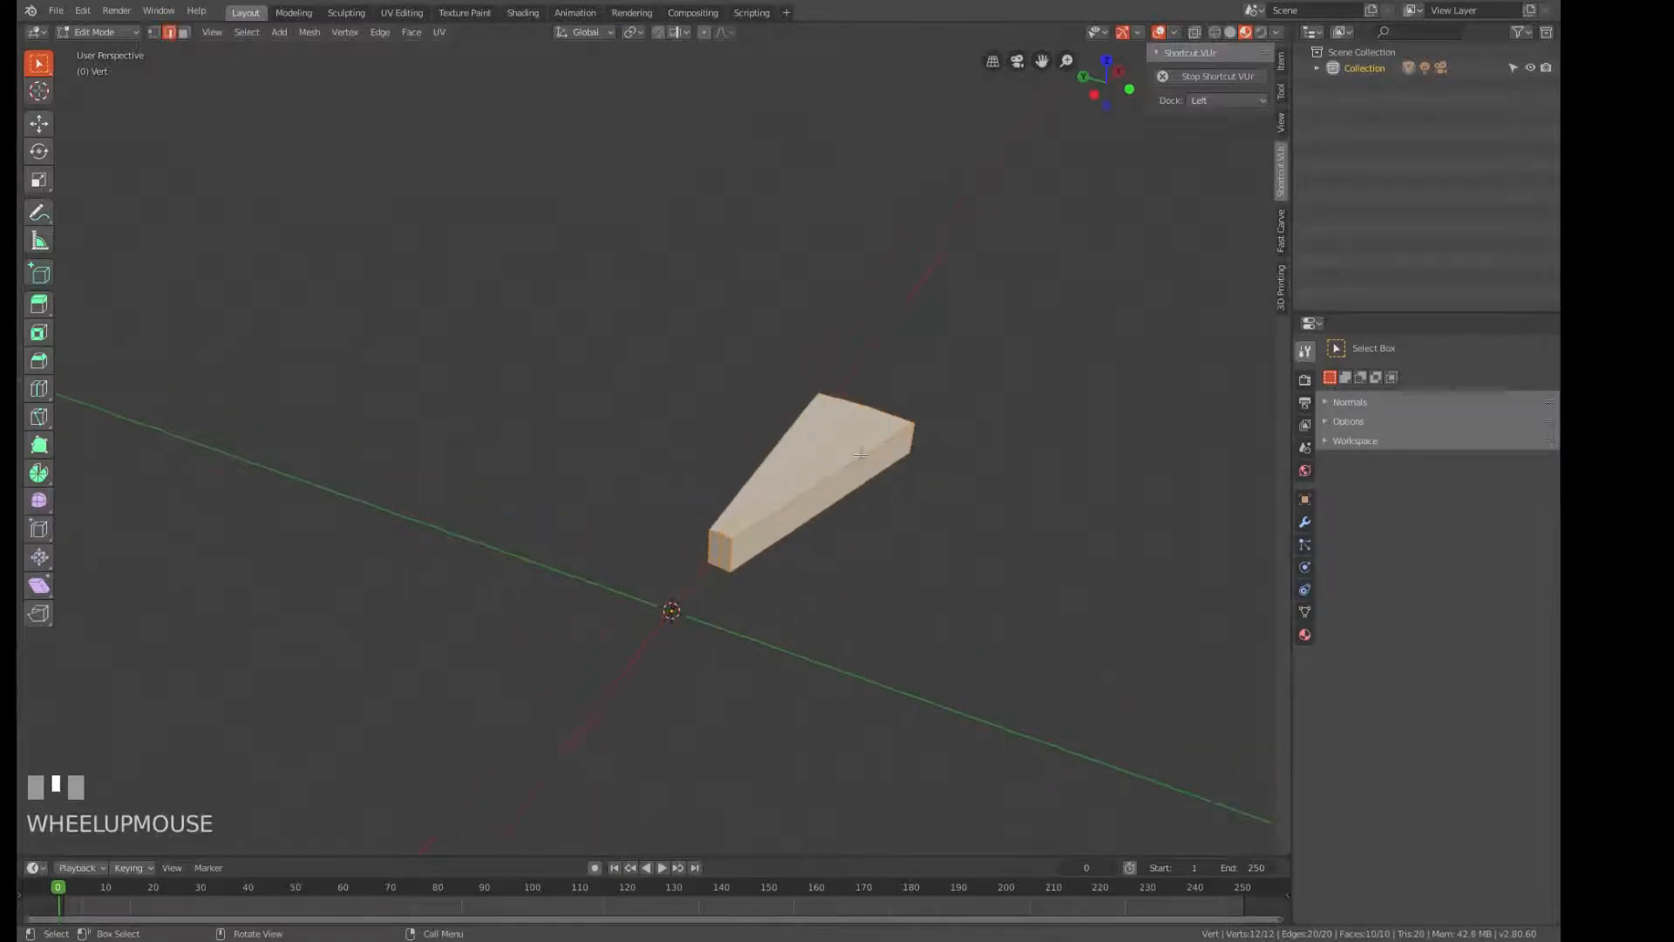
scroll(859, 453, up, 2)
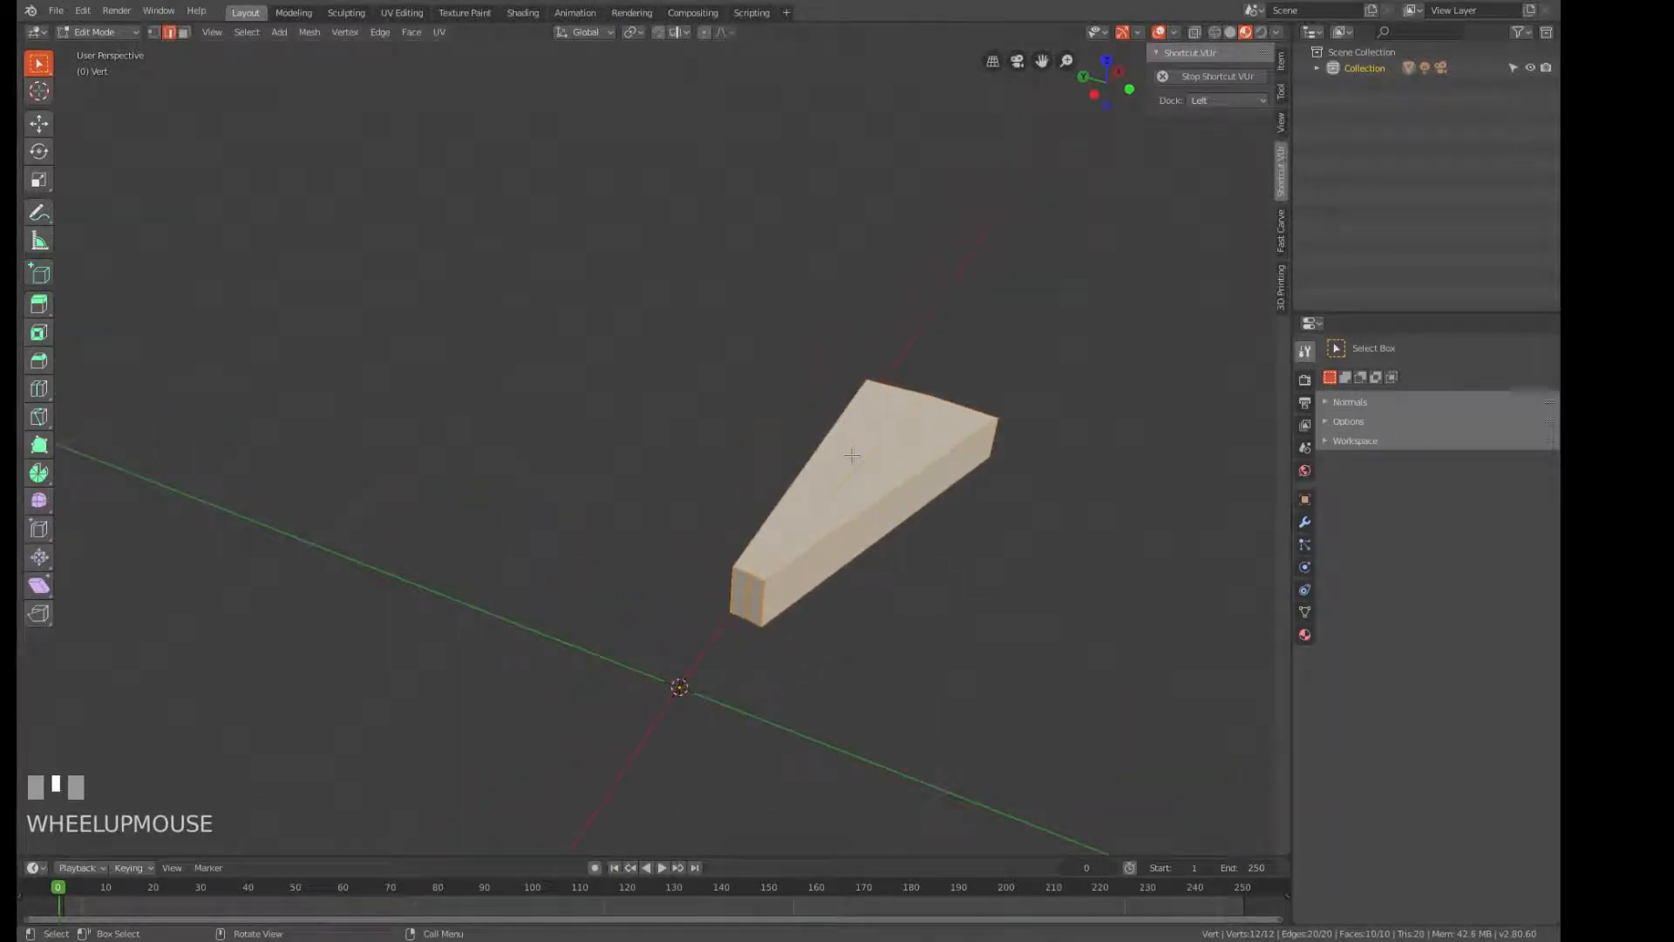
key(a)
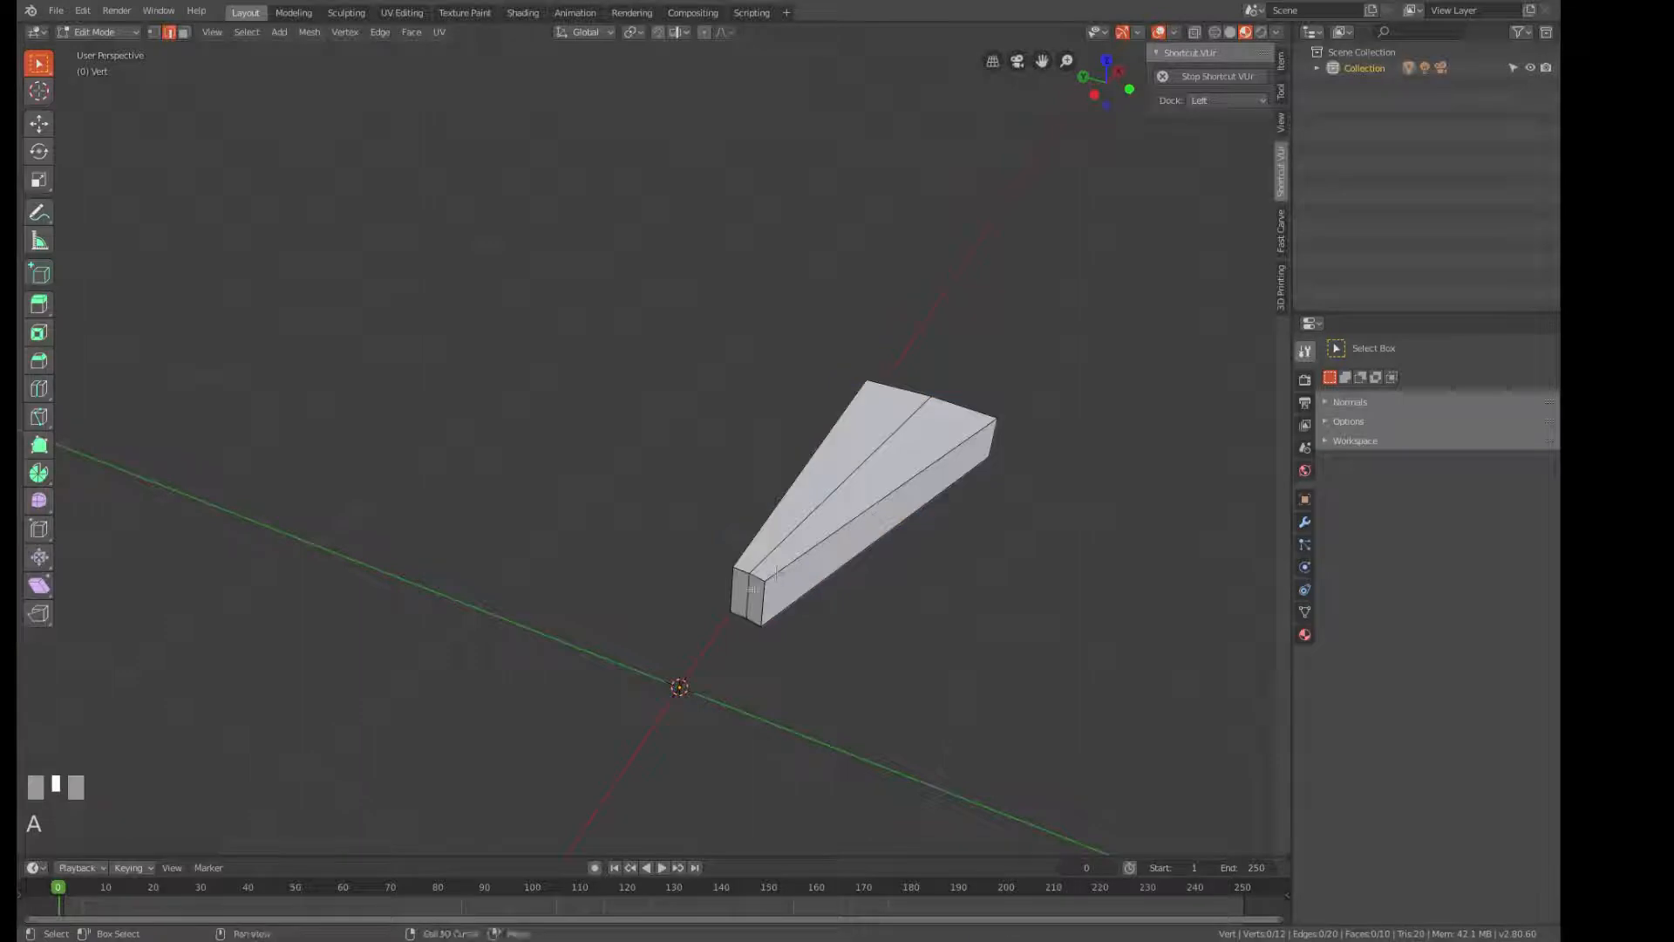
shift+click(752, 590)
key(3)
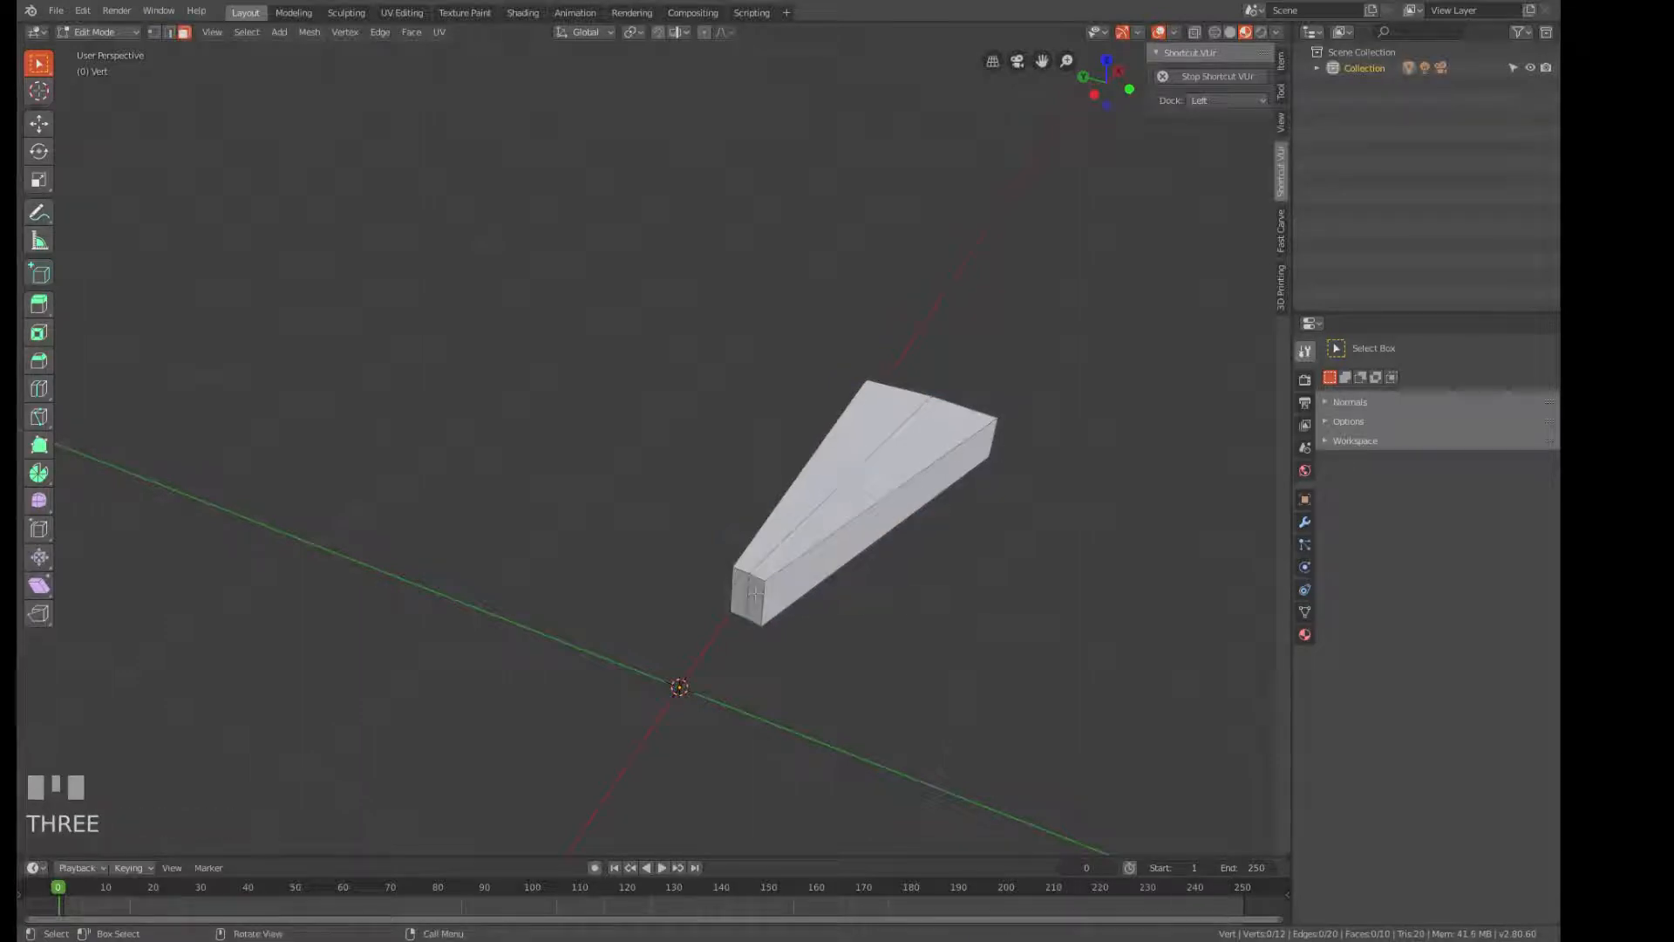
click(753, 592)
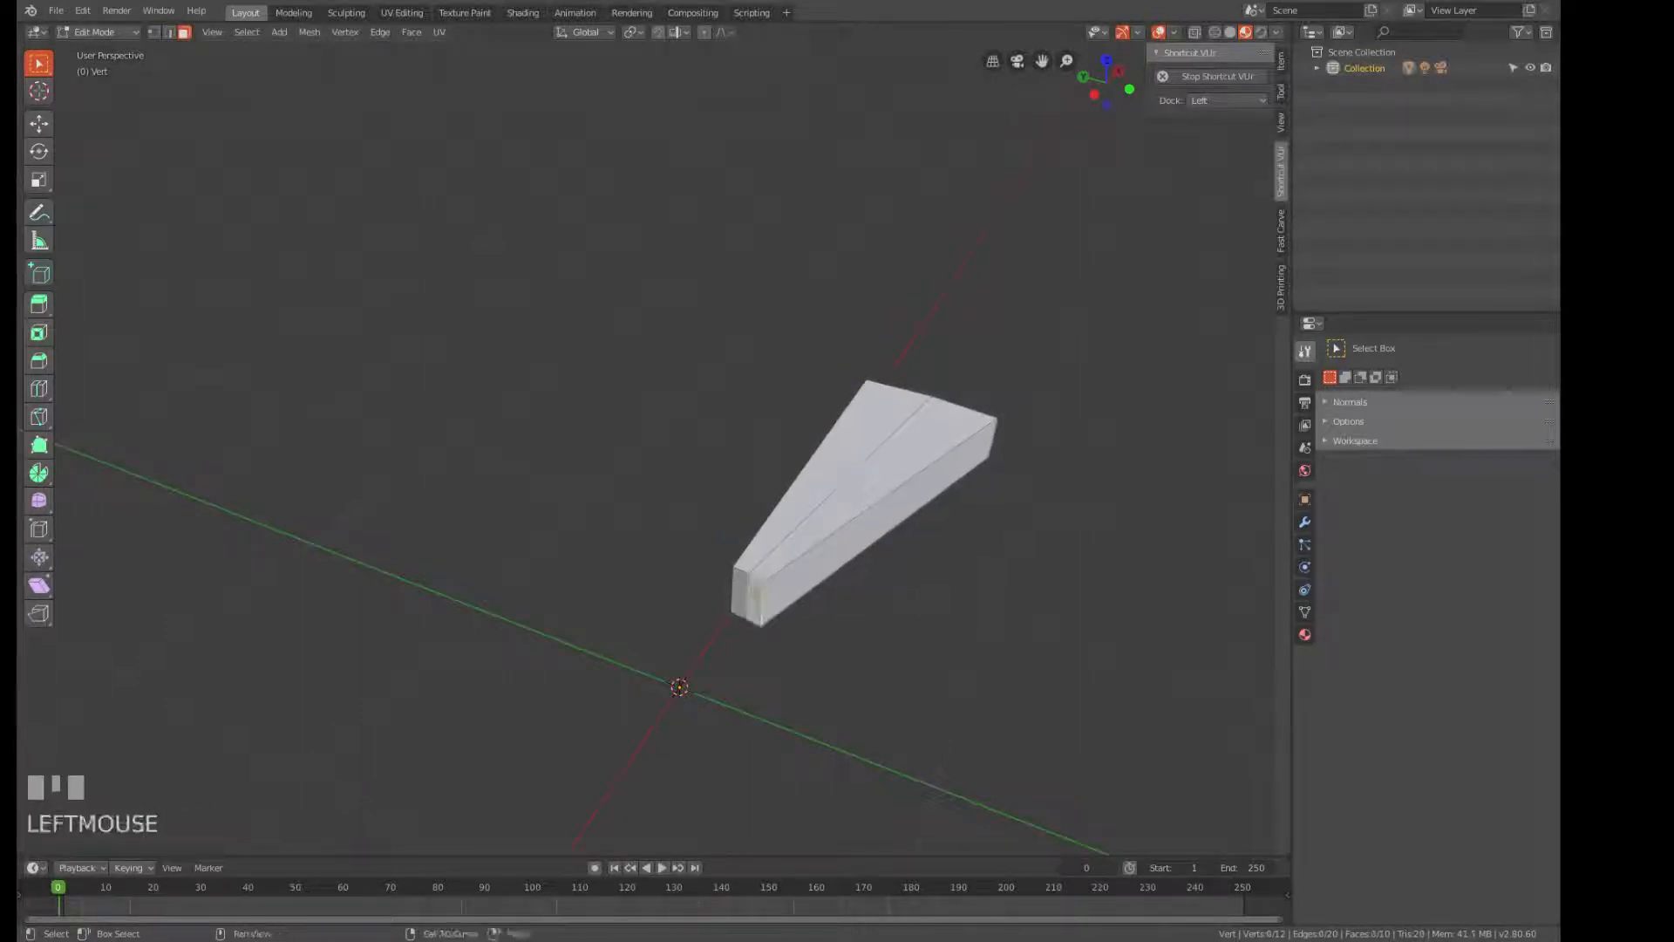
shift+click(743, 590)
middle_drag(927, 564, 730, 568)
scroll(730, 567, down, 2)
shift+click(787, 641)
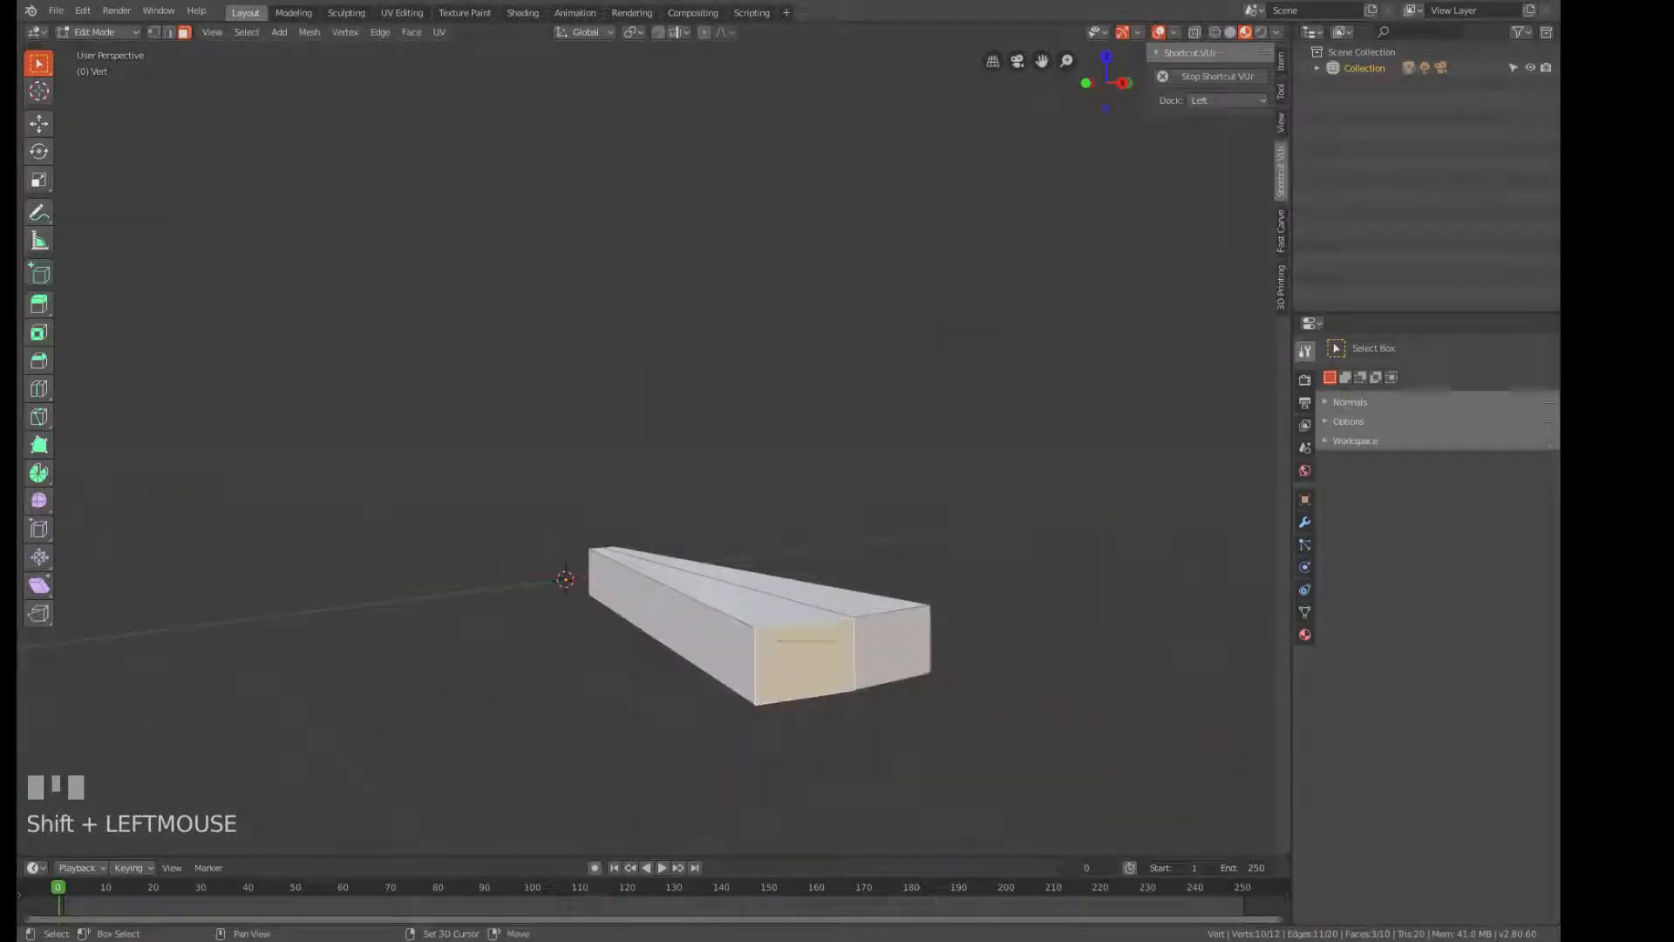
shift+click(896, 638)
key(x)
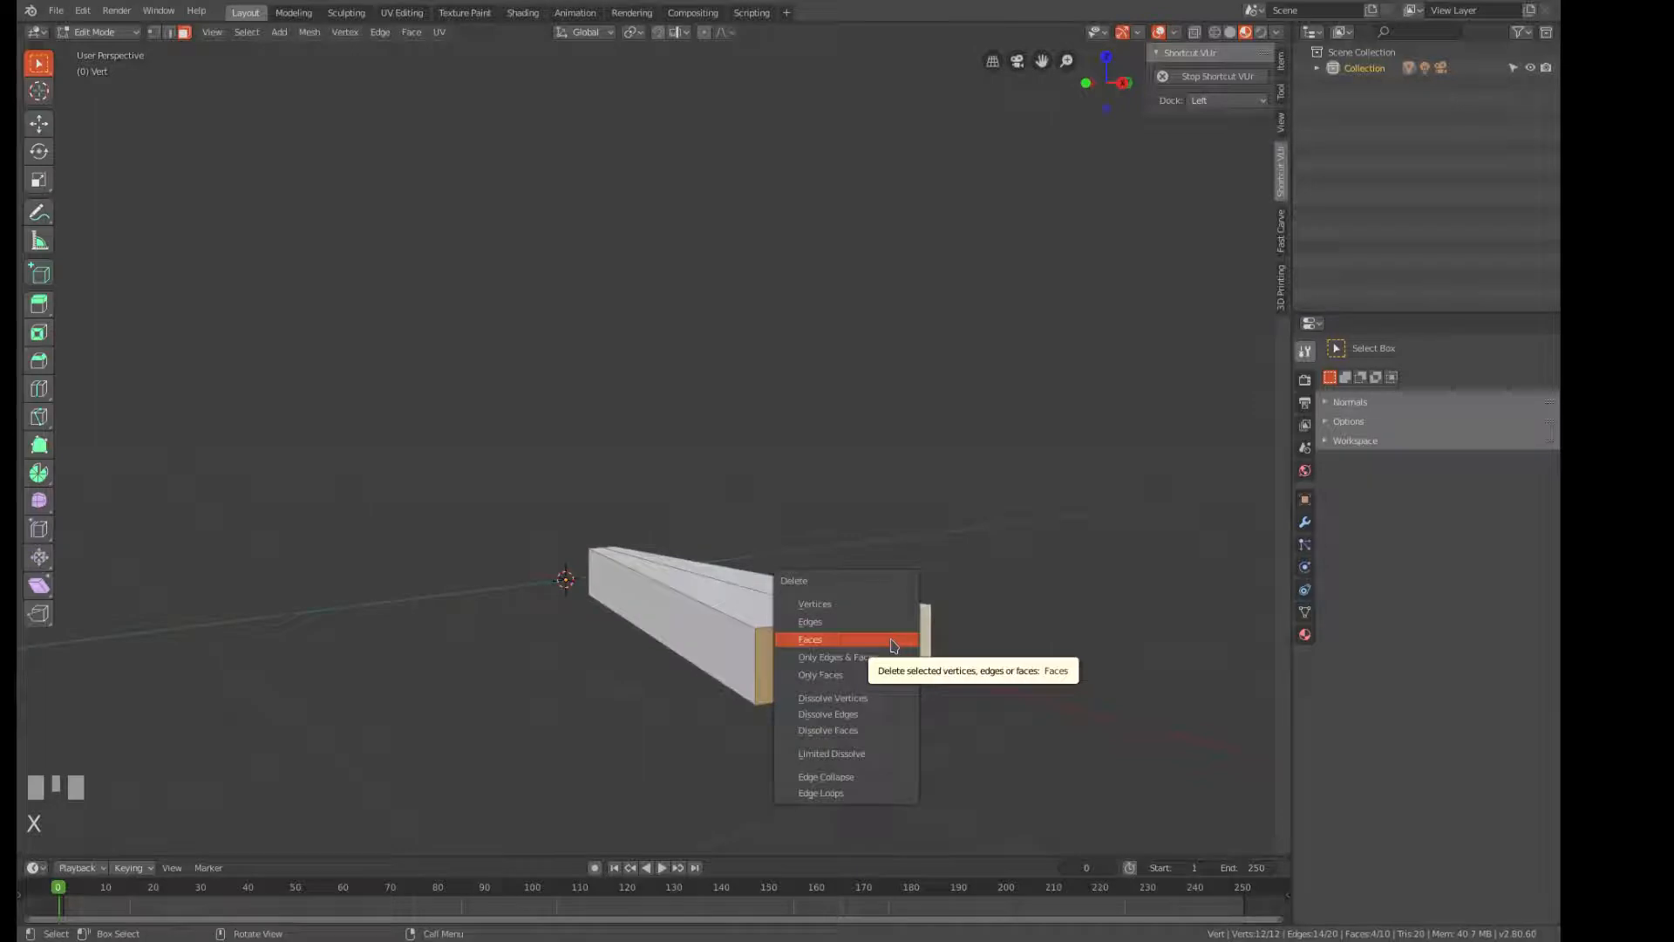
click(893, 646)
Recalculate the normals of the whole wedge step and return to Object Mode.
middle_drag(892, 645, 1006, 662)
scroll(984, 634, up, 2)
key(a)
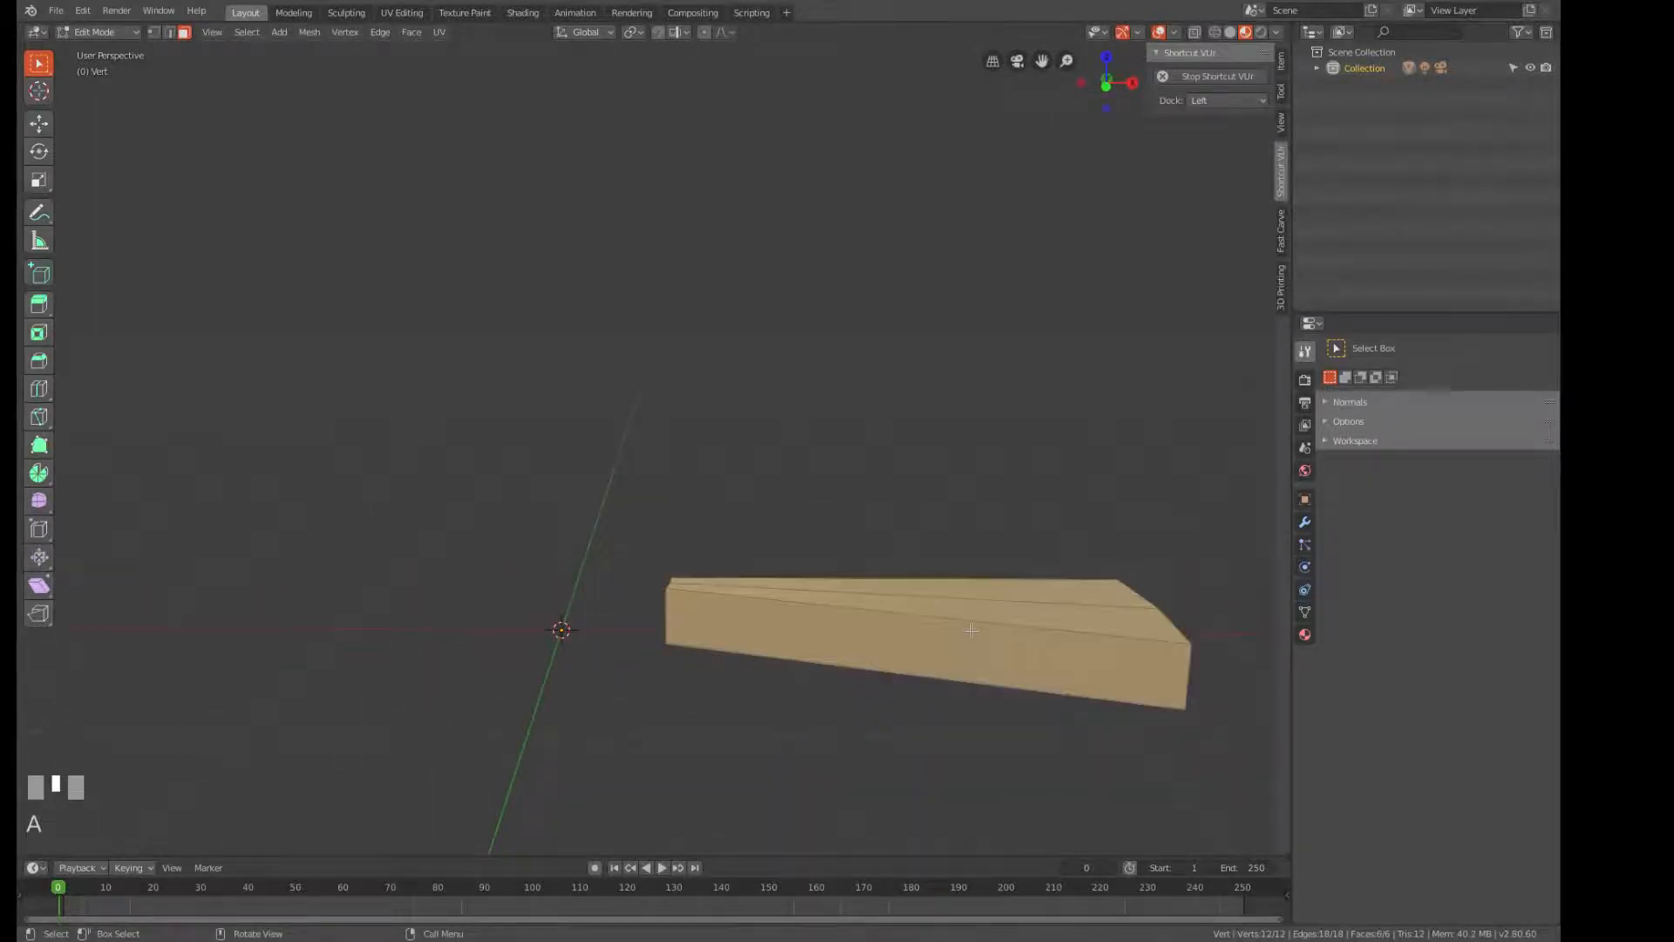
scroll(918, 581, down, 3)
middle_drag(915, 575, 912, 624)
key(shift+n)
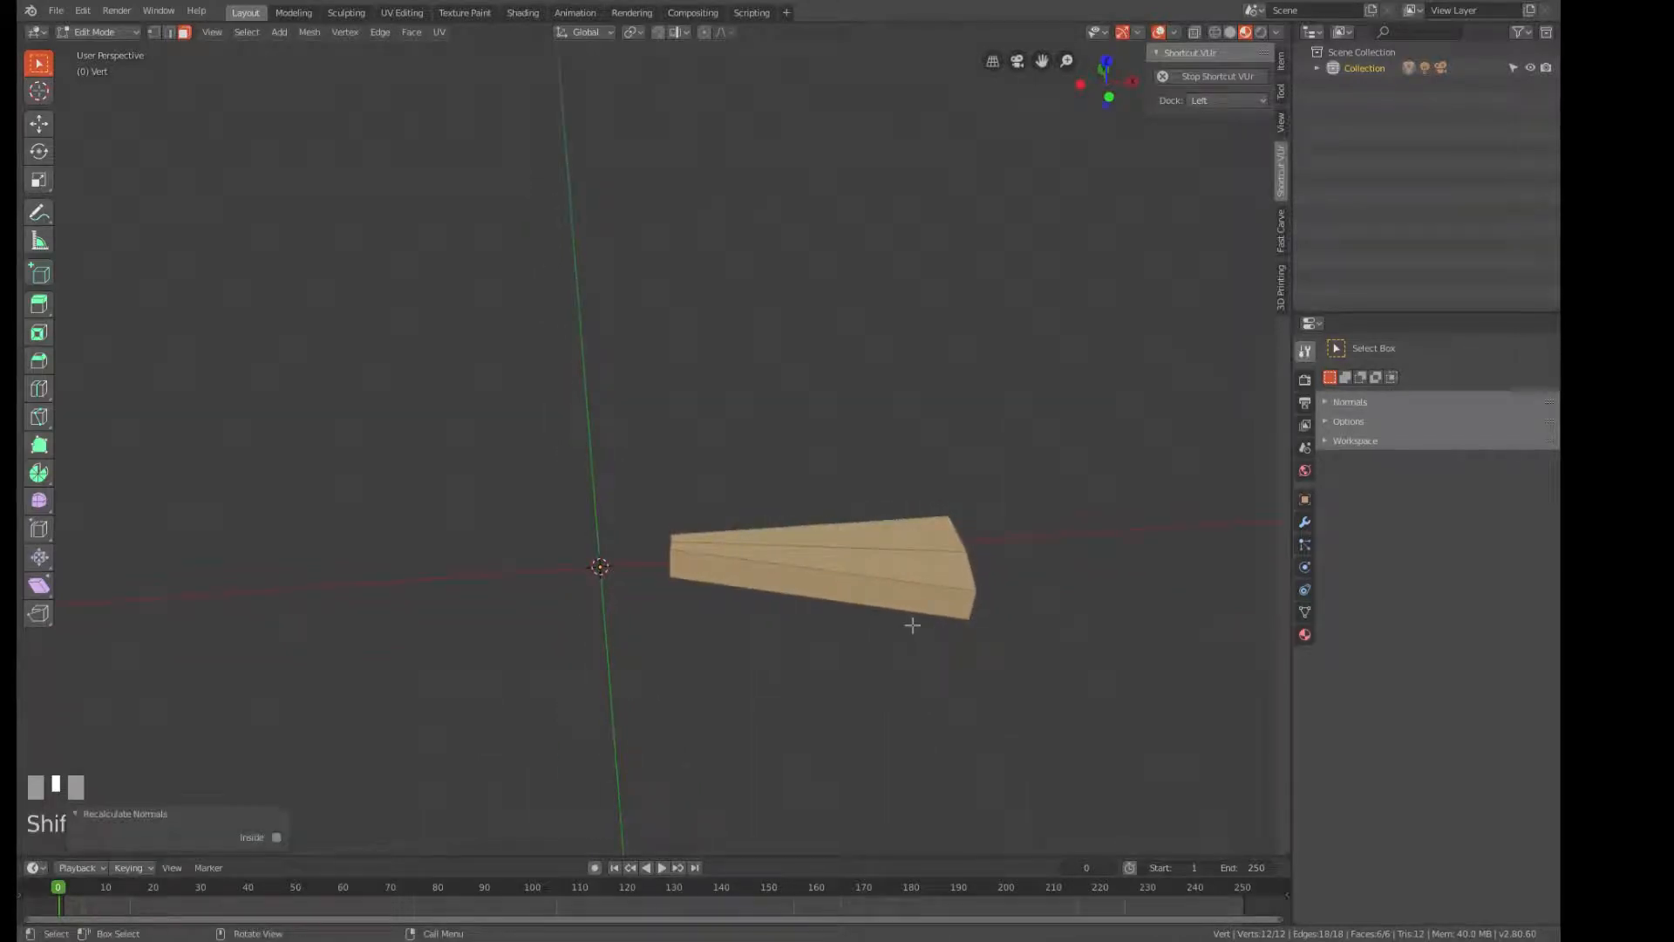
key(Return)
key(Tab)
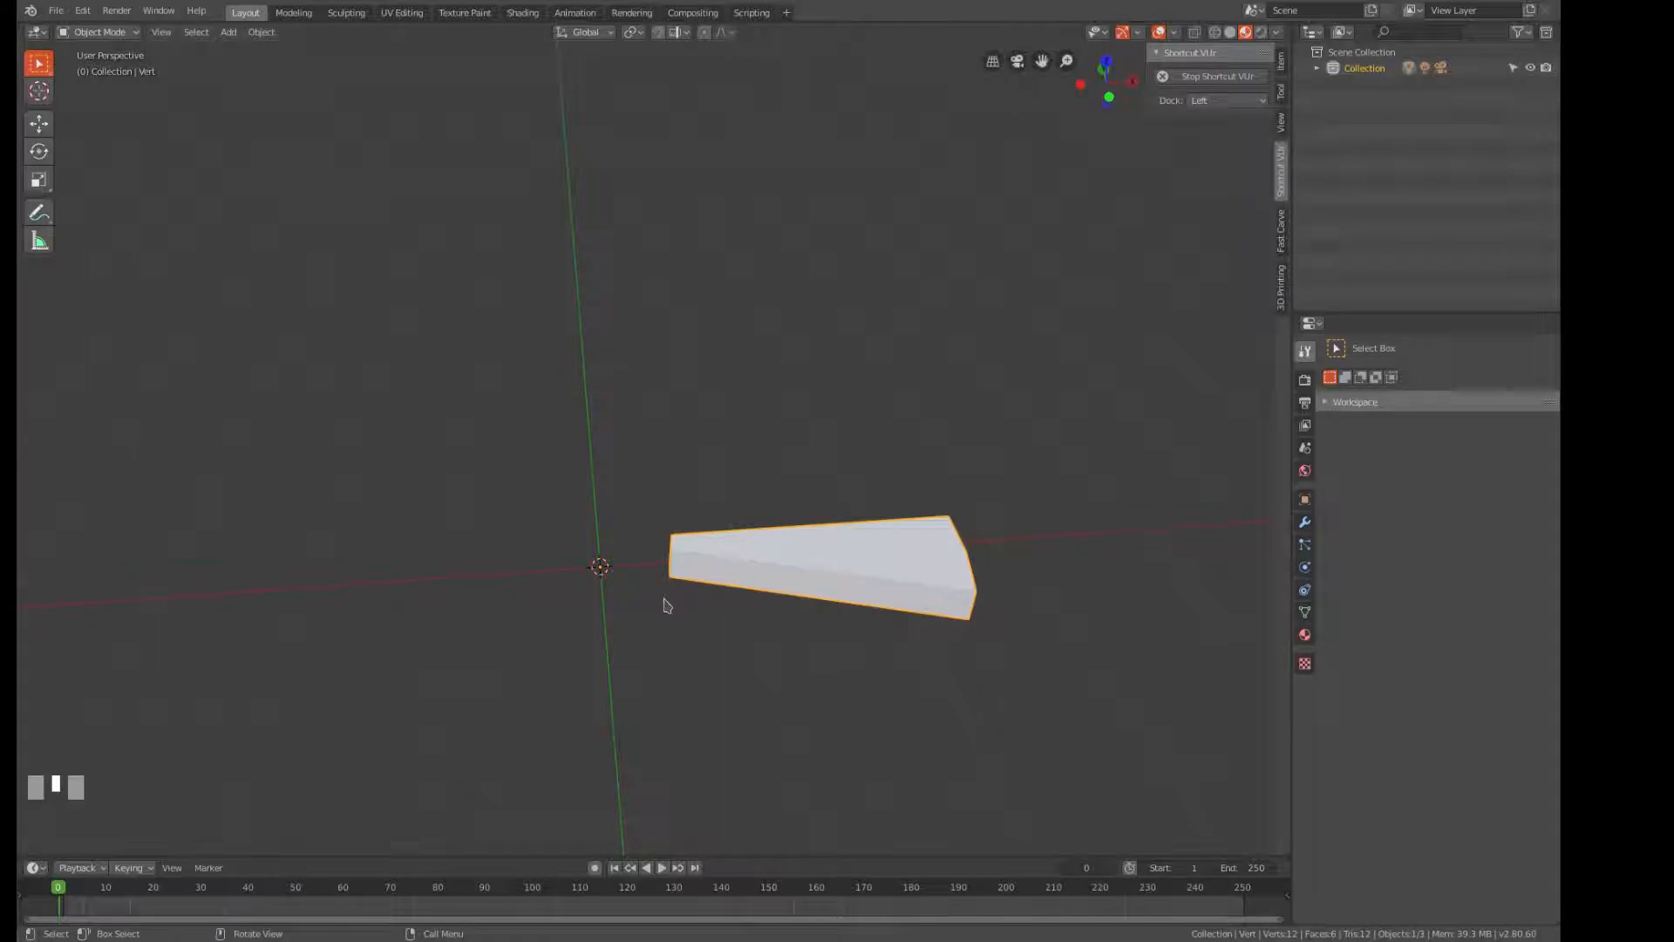
Merge all of the wedge's vertices by distance in Edit Mode, and go back to Object Mode.
key(Tab)
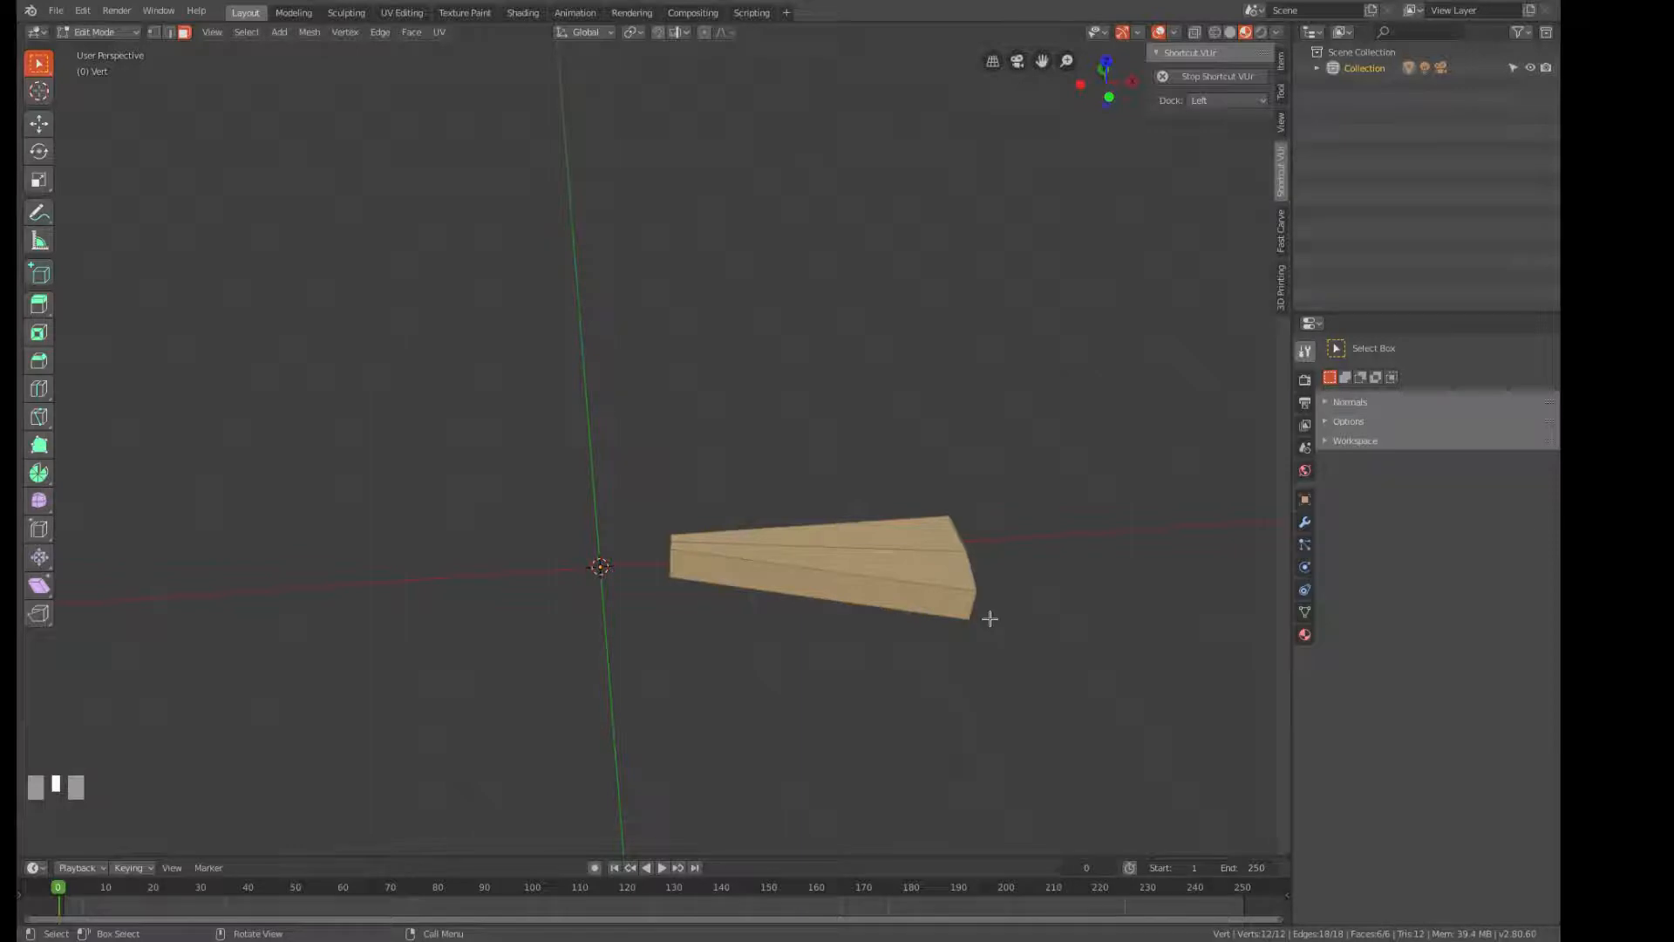
click(340, 33)
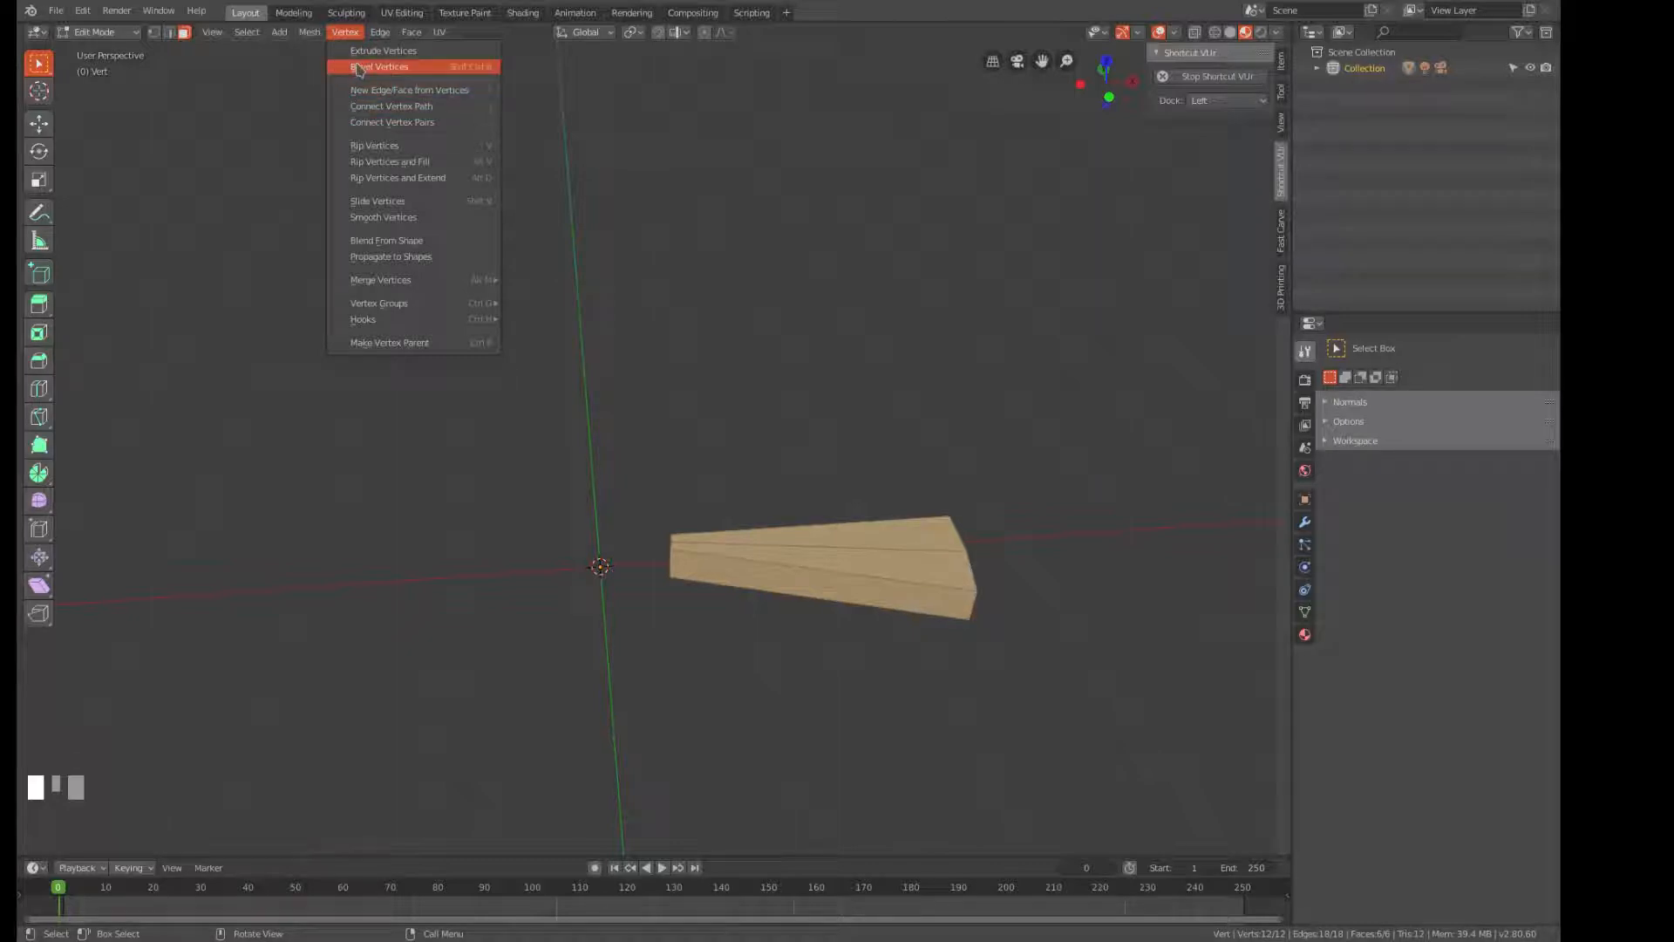
mouse_move(357, 283)
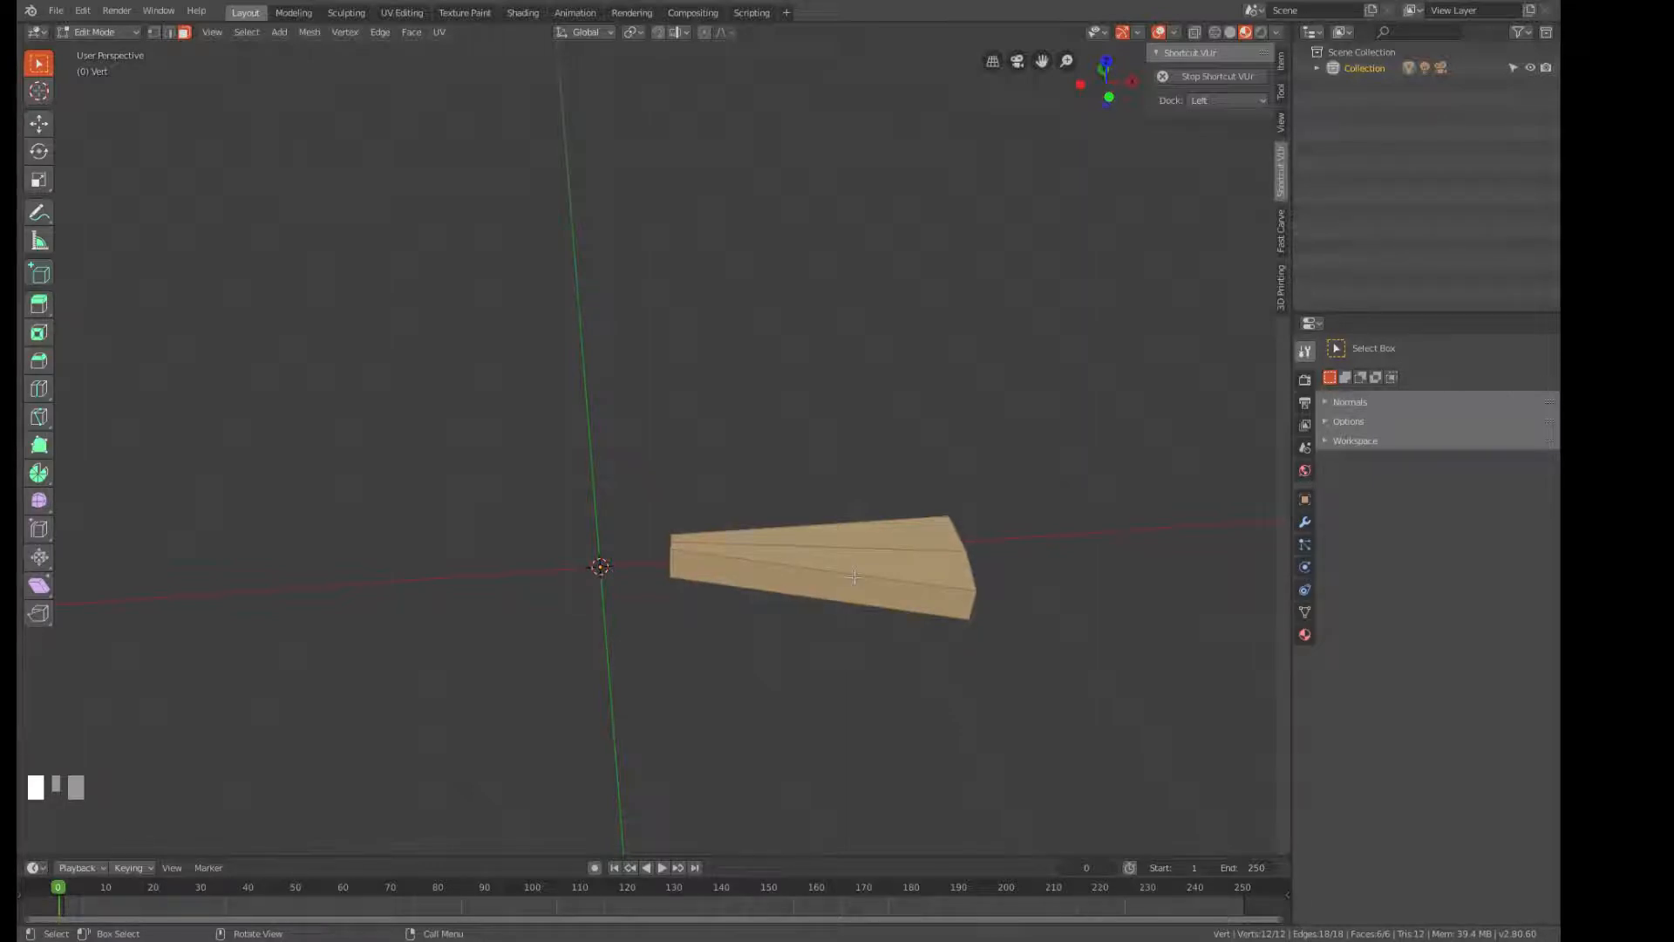
key(1)
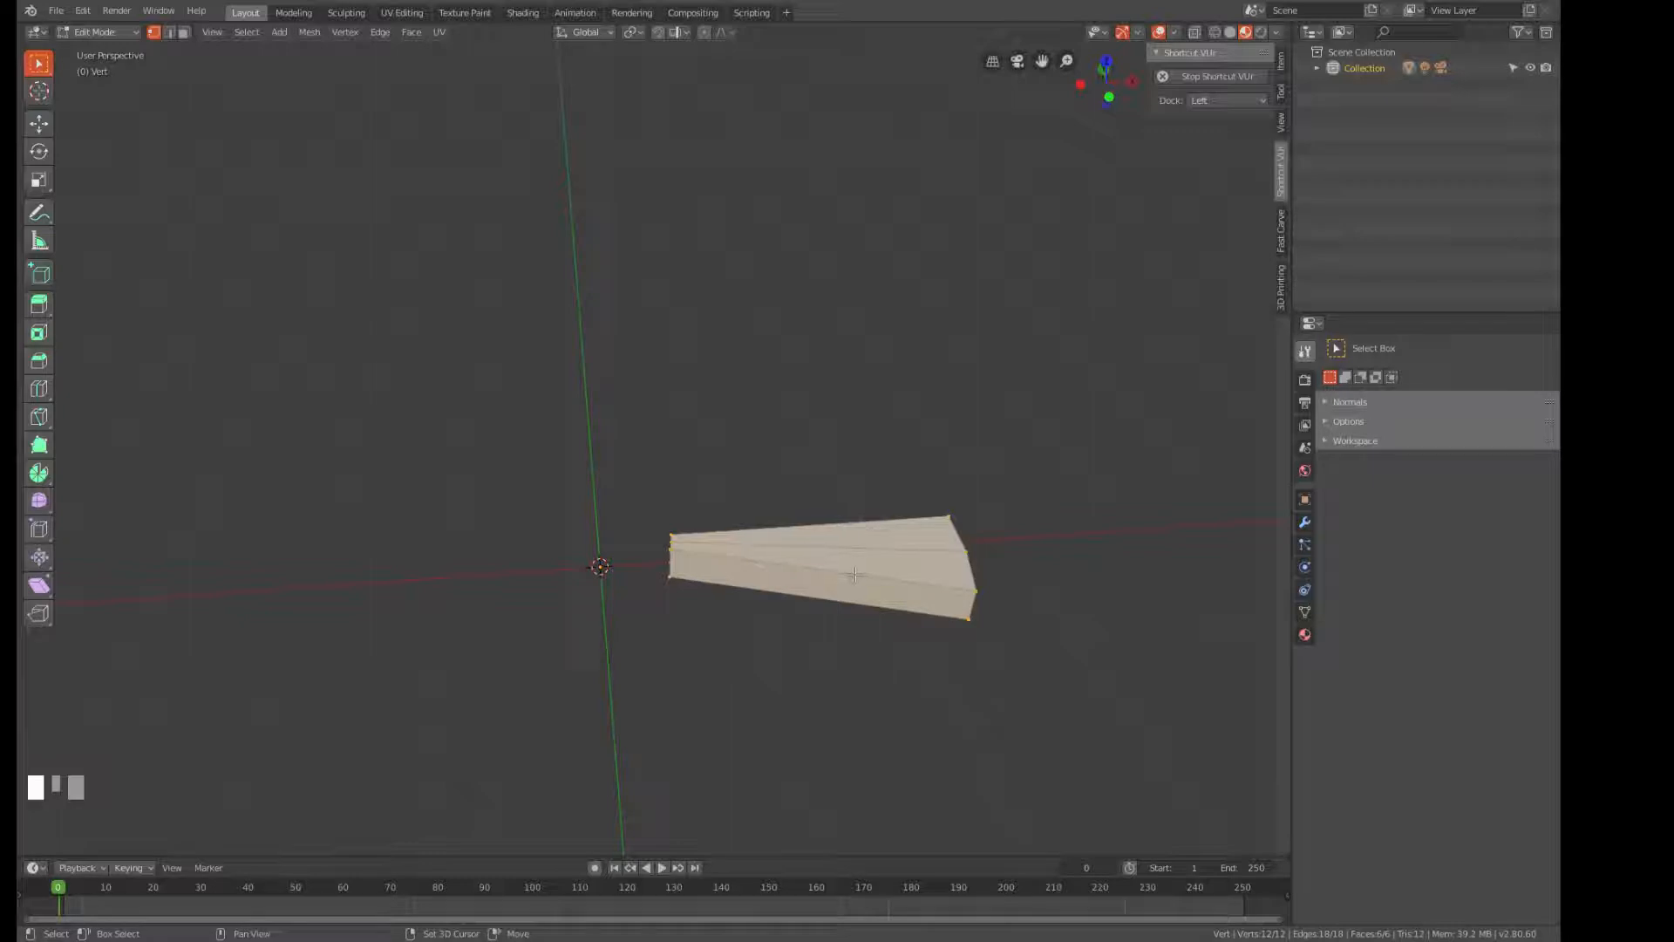
key(shift+m)
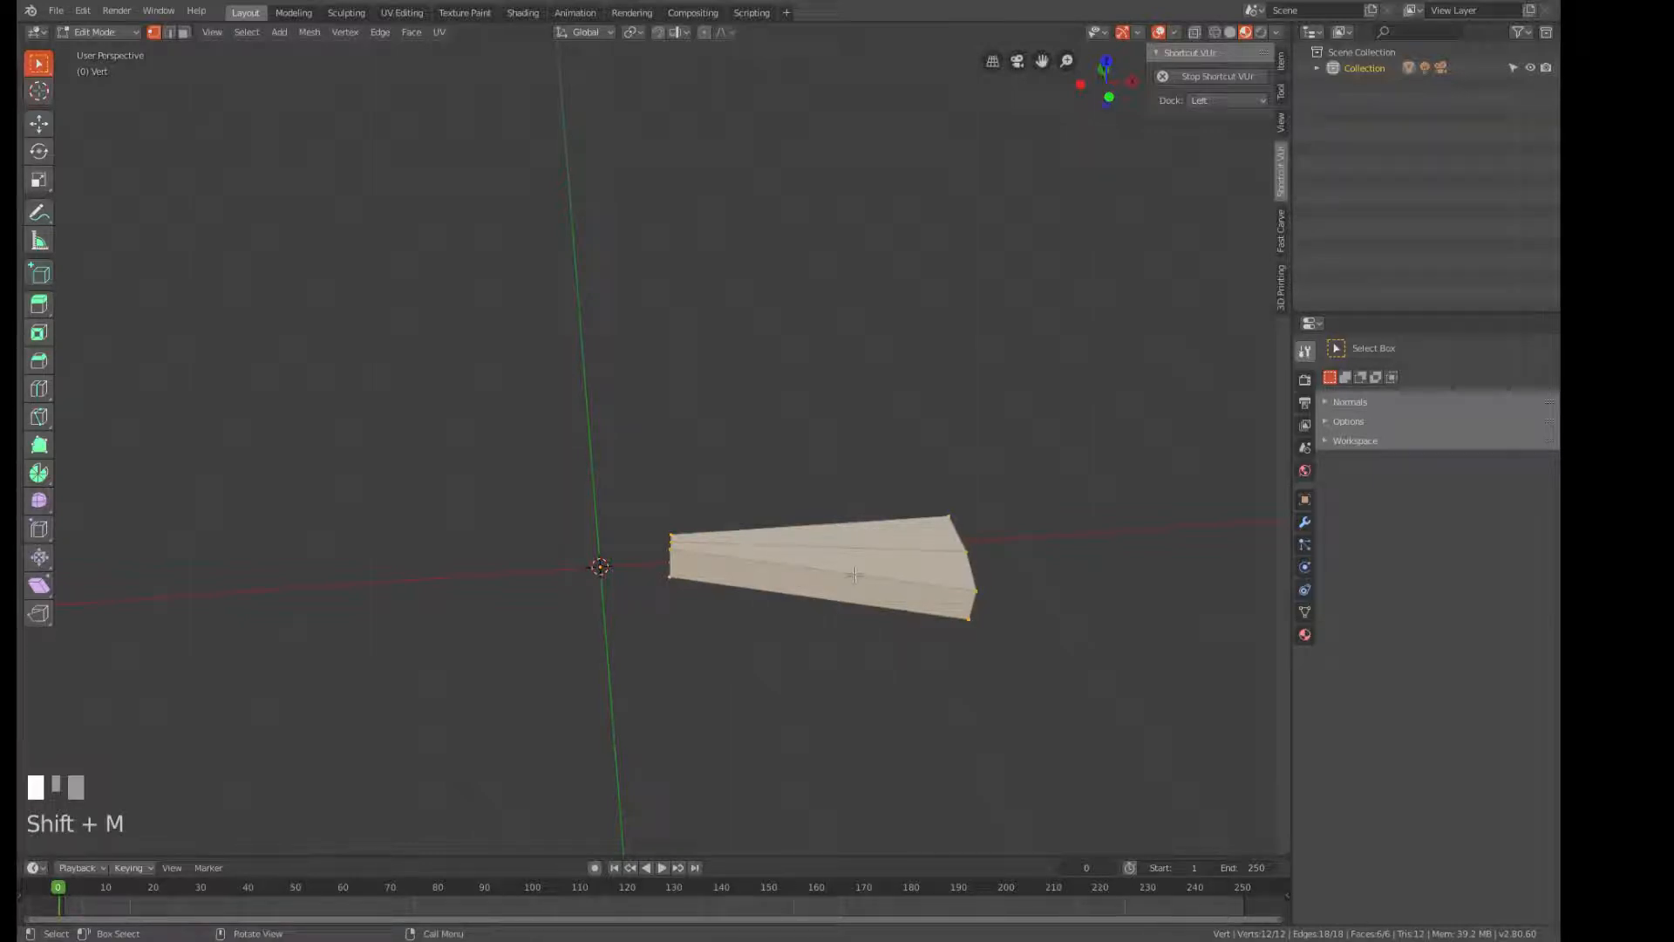
key(alt+m)
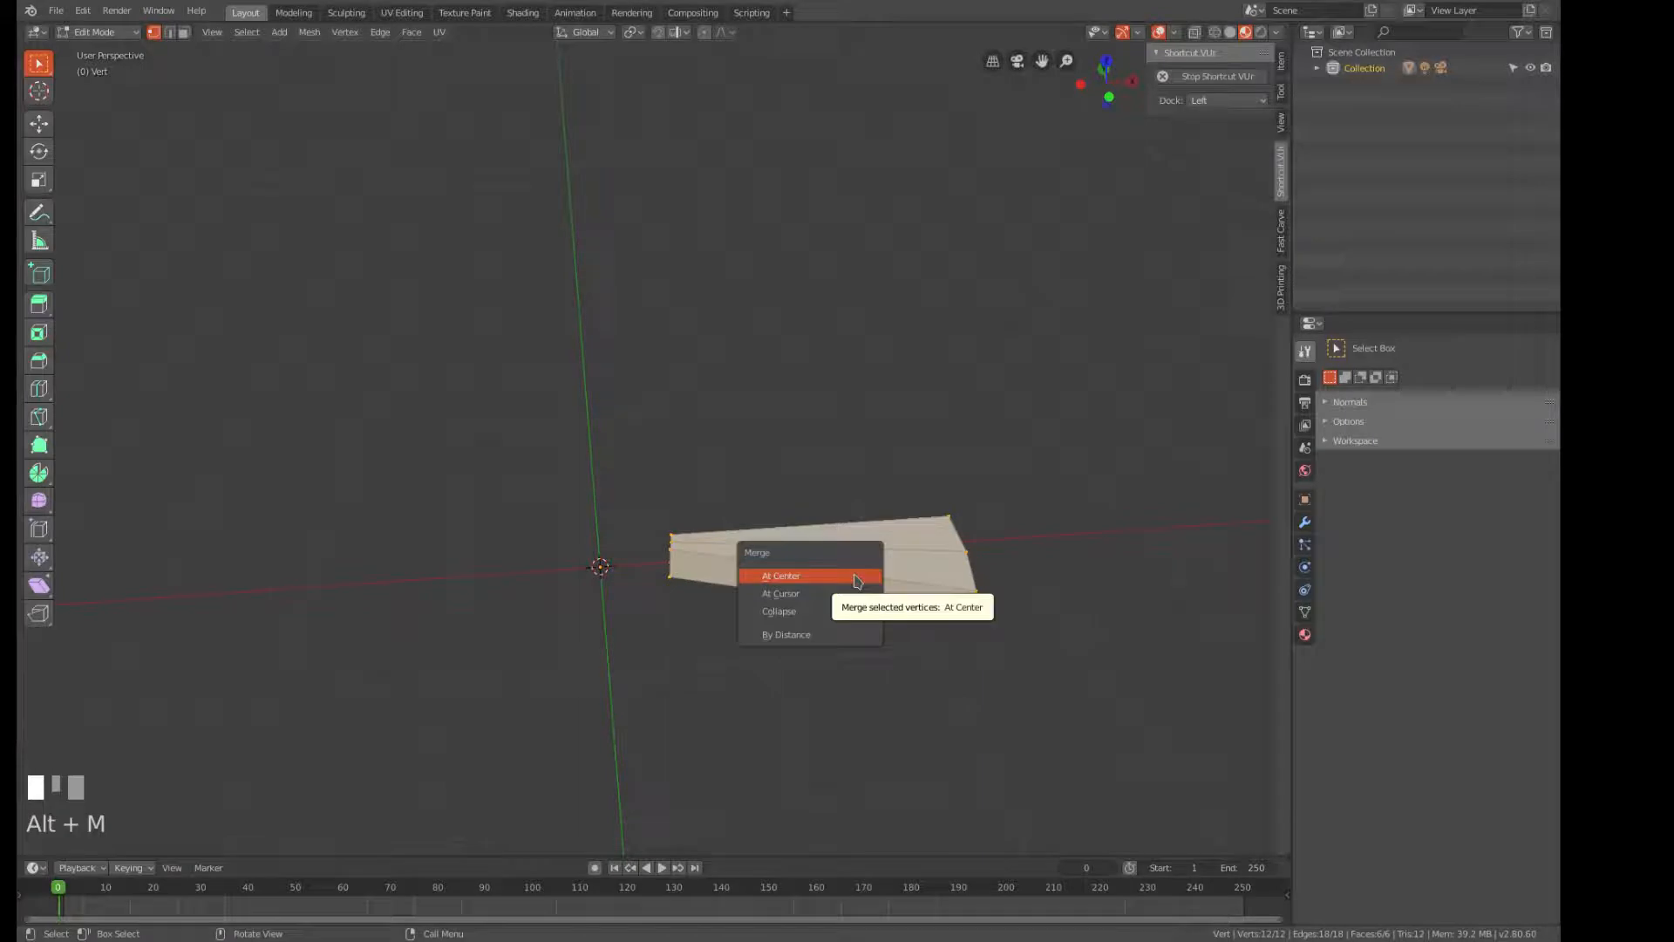
click(818, 634)
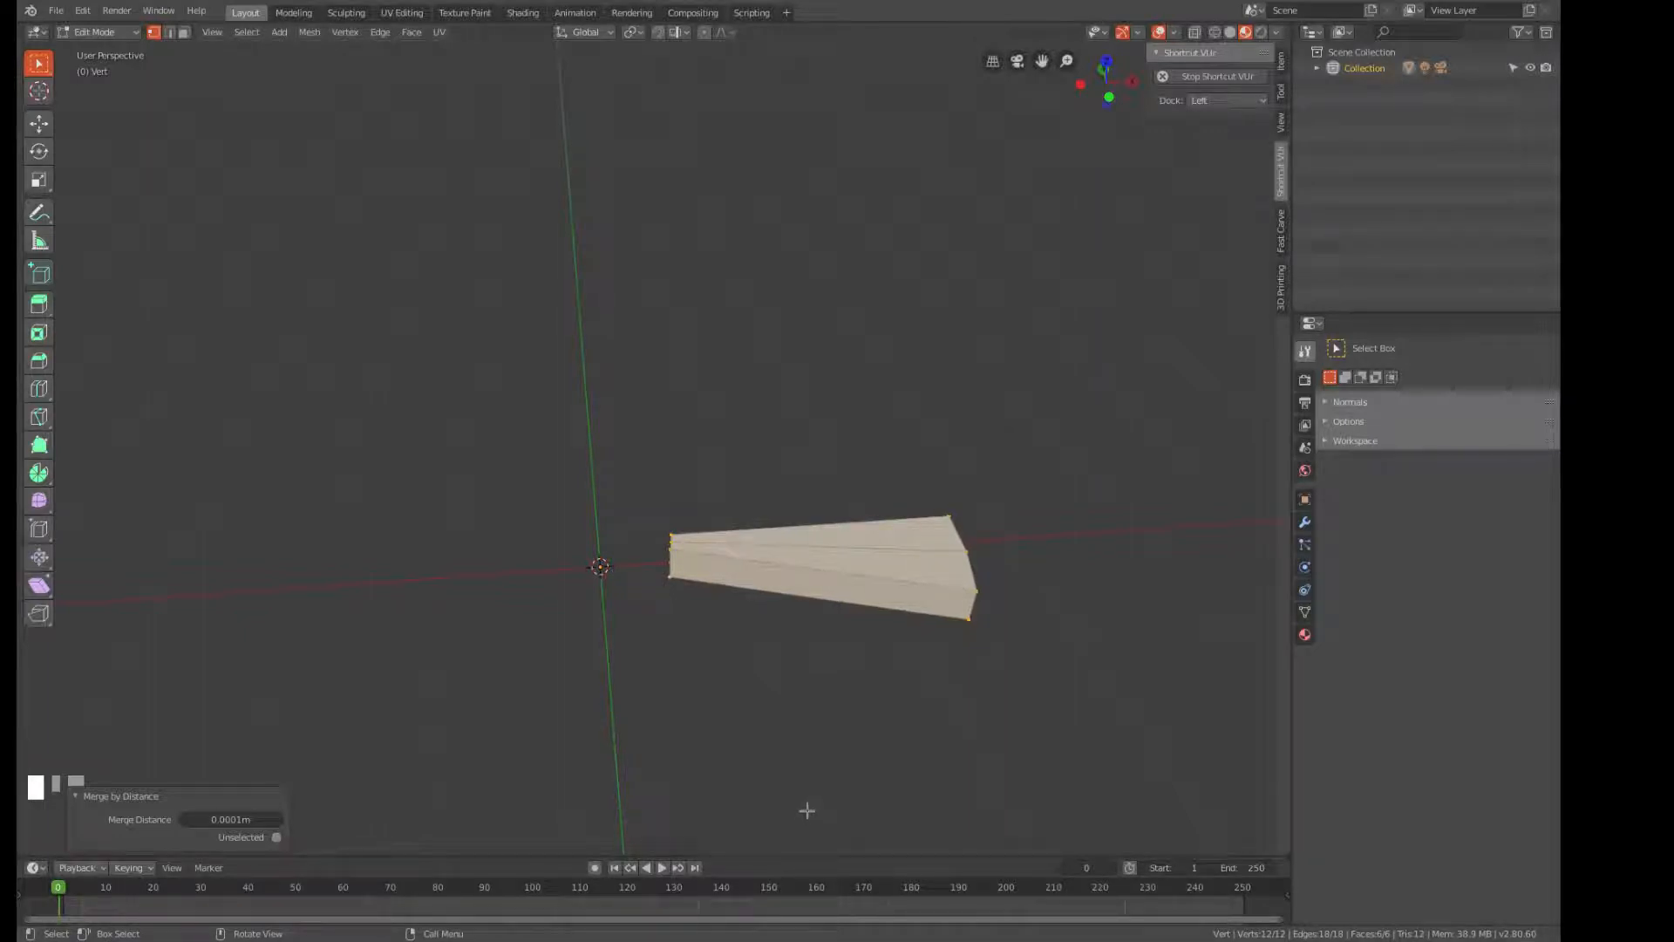
key(Tab)
Snap the 3D cursor to the world origin and add a Plain Axes empty there.
middle_drag(981, 676, 945, 646)
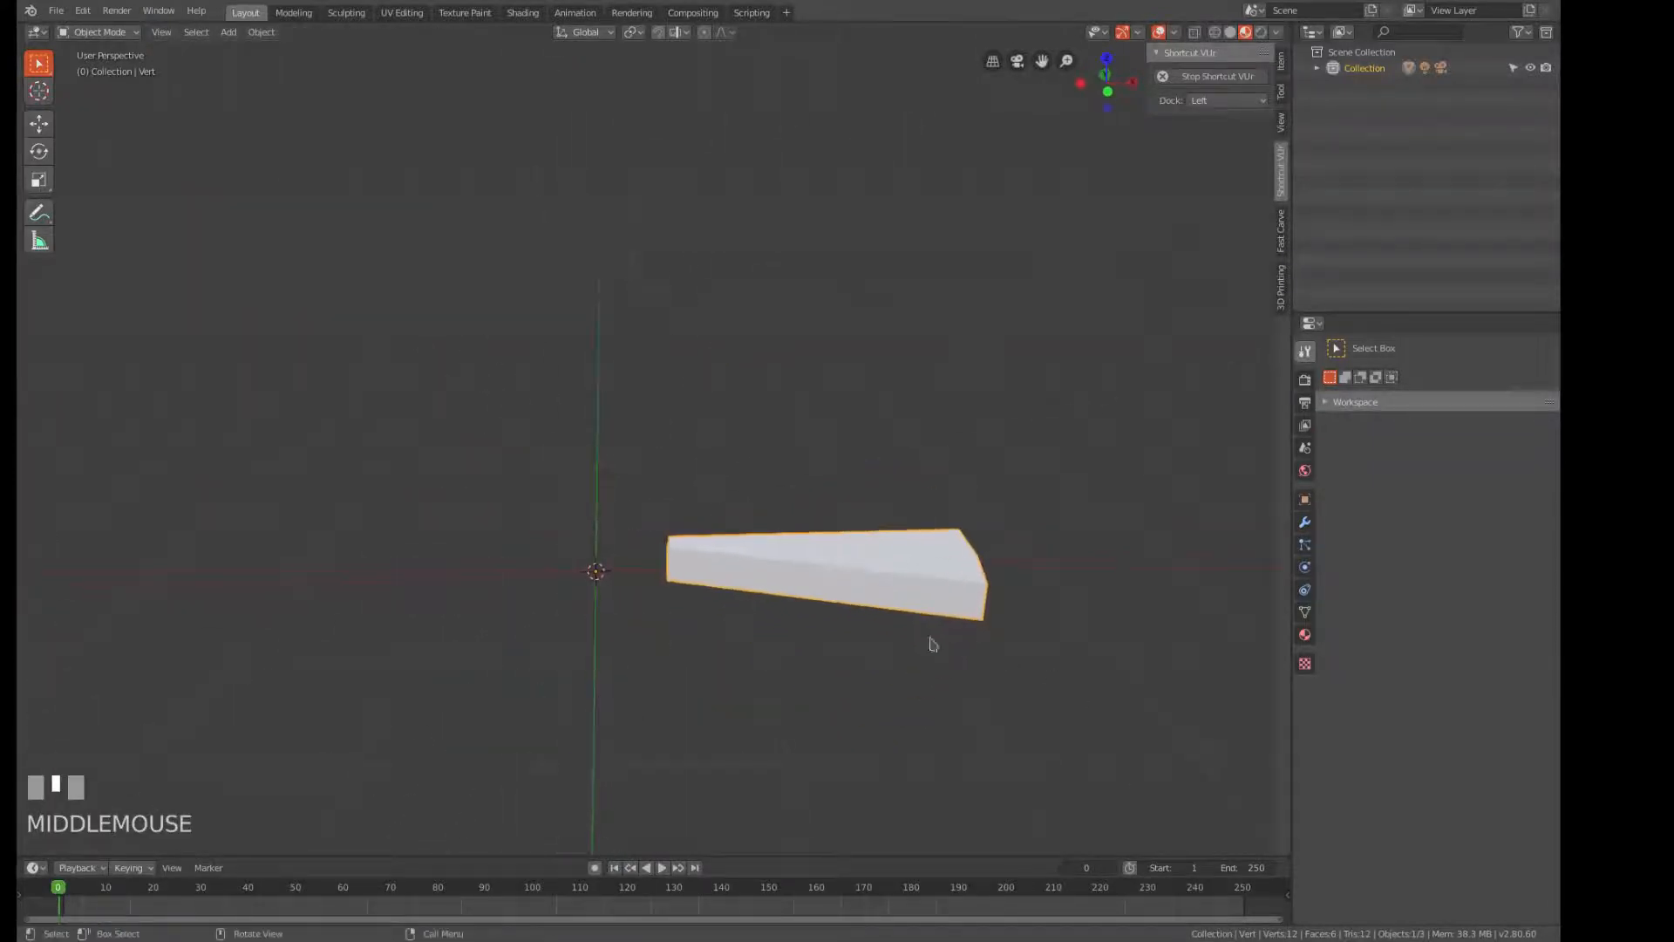
scroll(946, 646, down, 1)
shift+middle_drag(845, 620, 914, 607)
scroll(907, 607, up, 2)
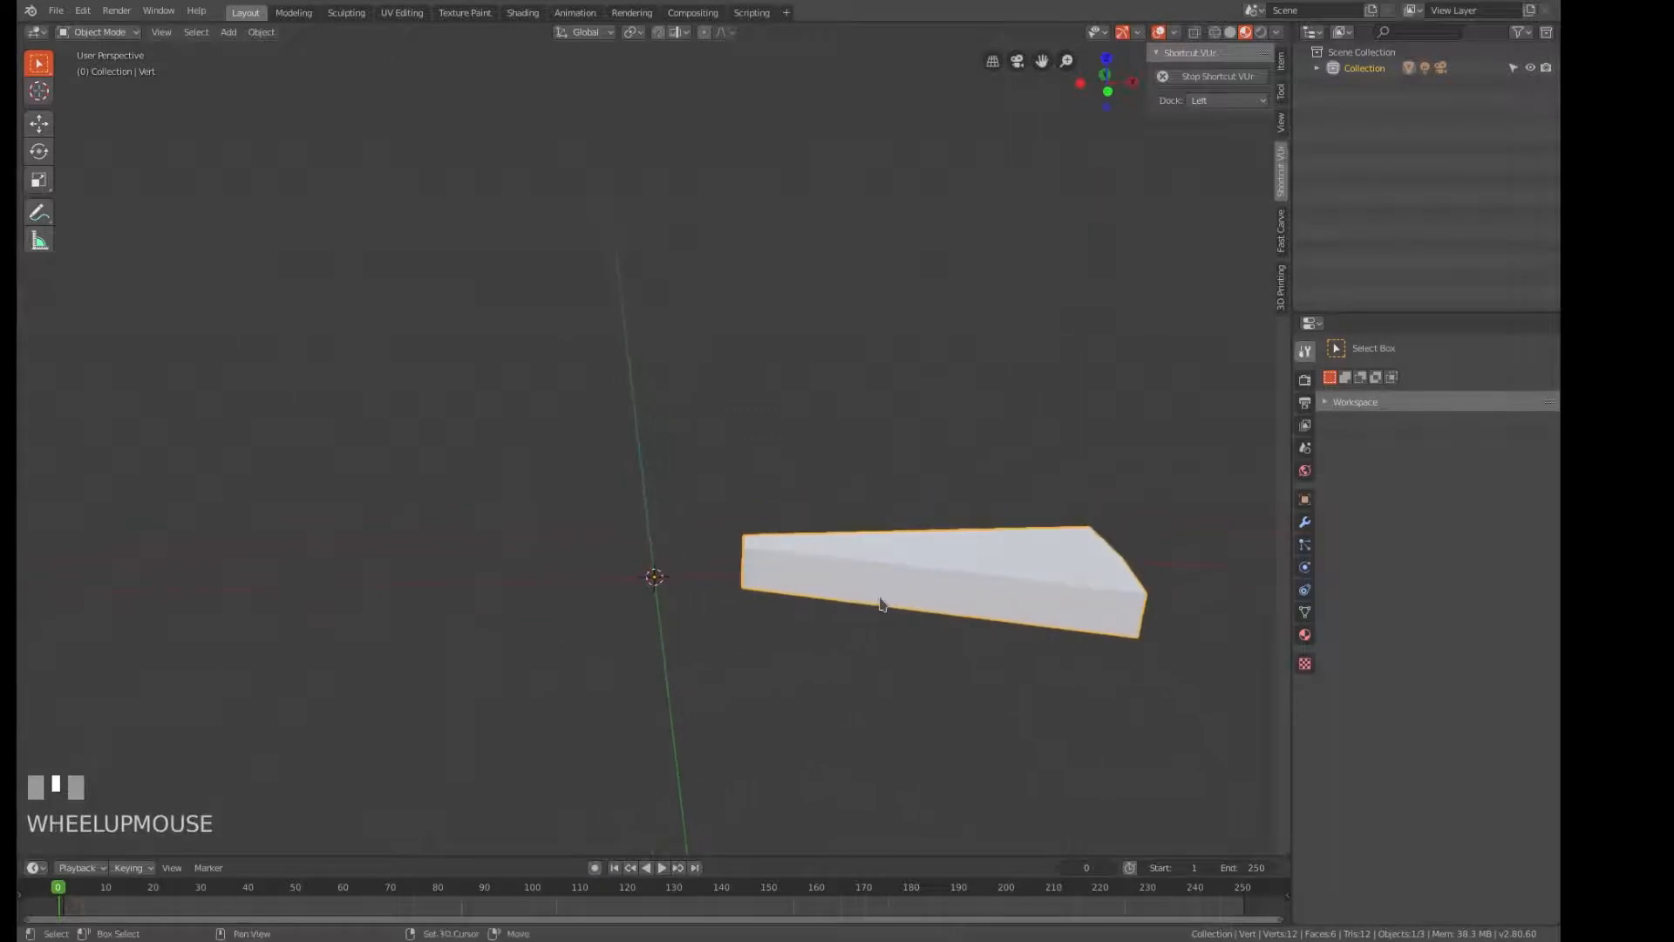
key(shift+a)
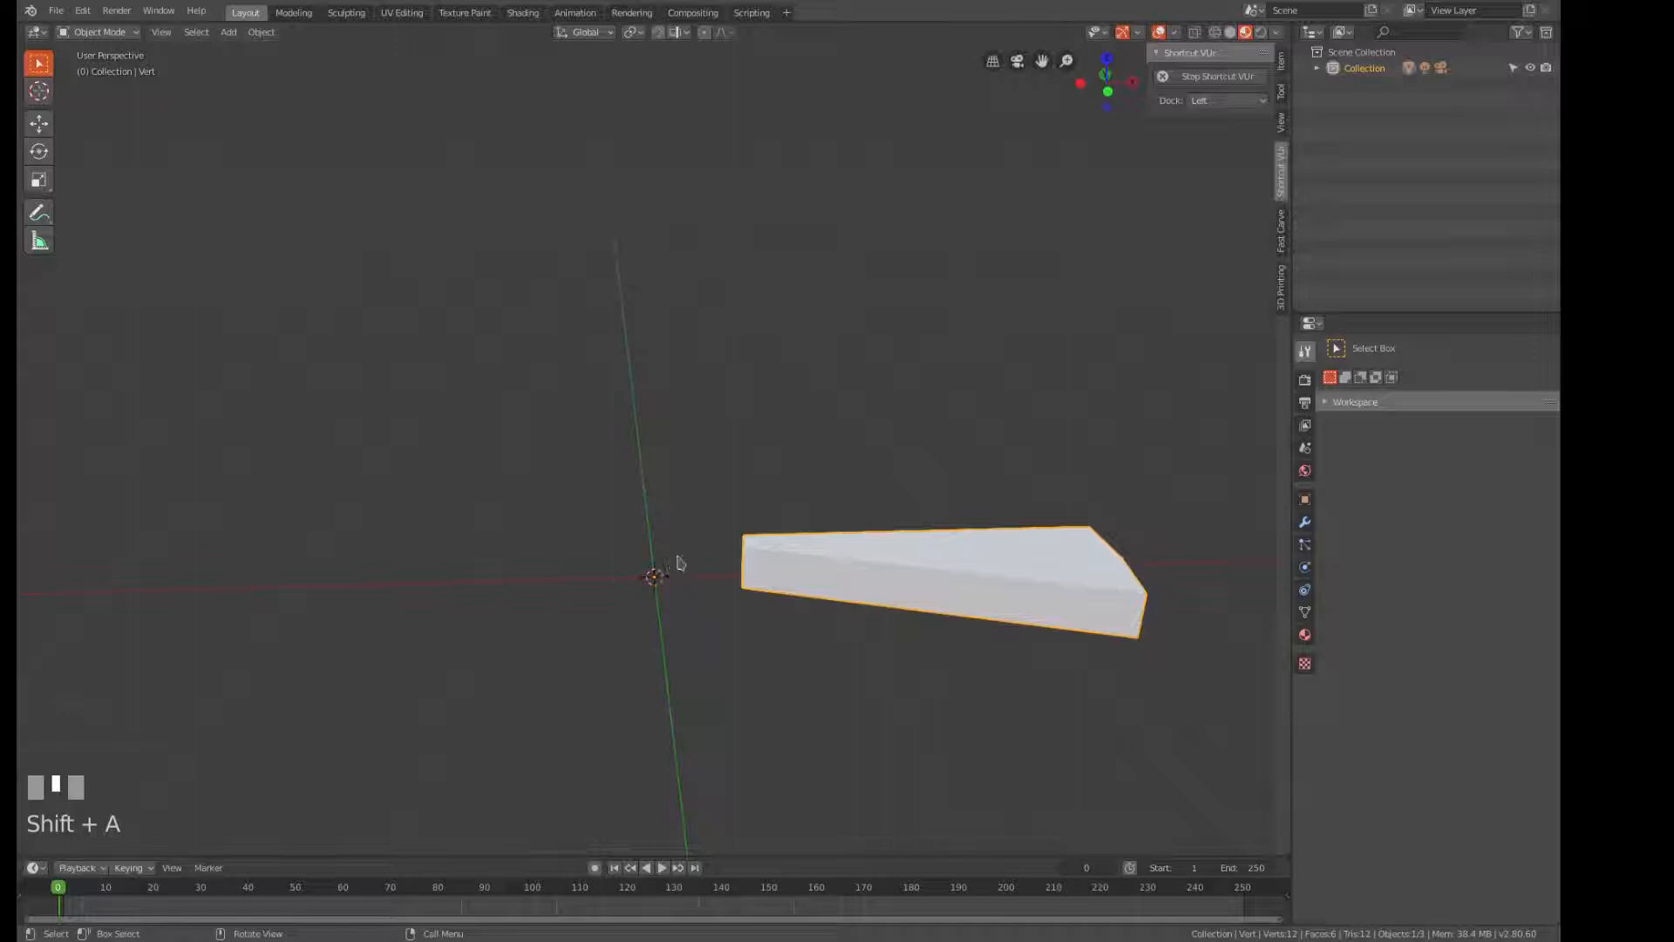
key(shift+s)
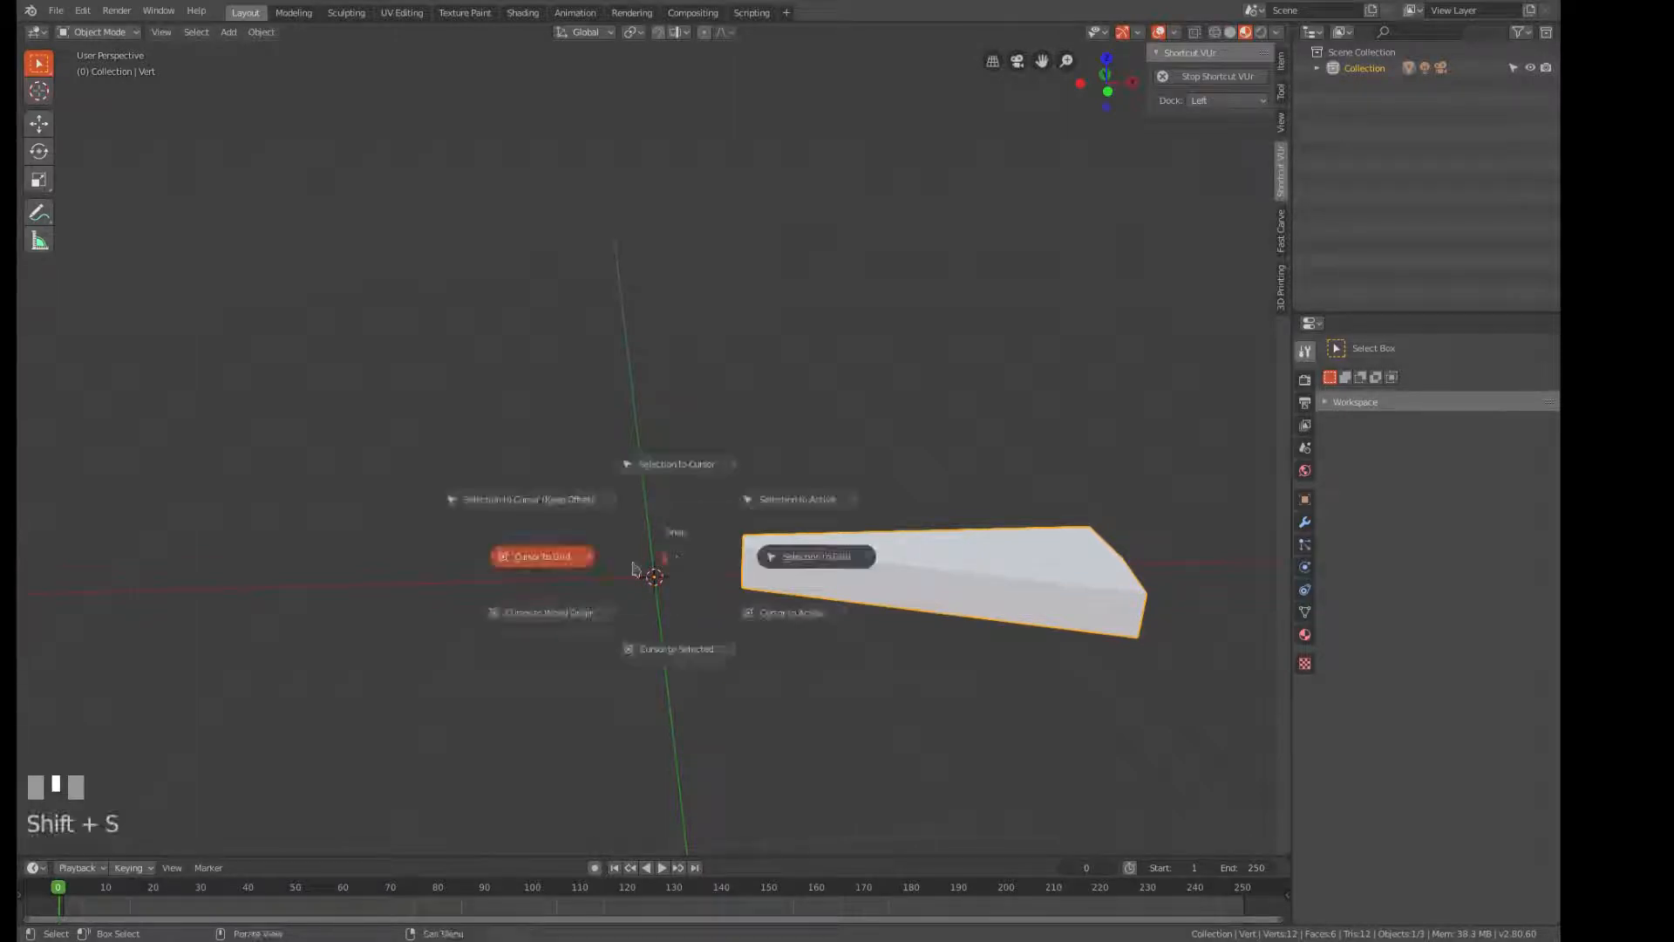
click(579, 616)
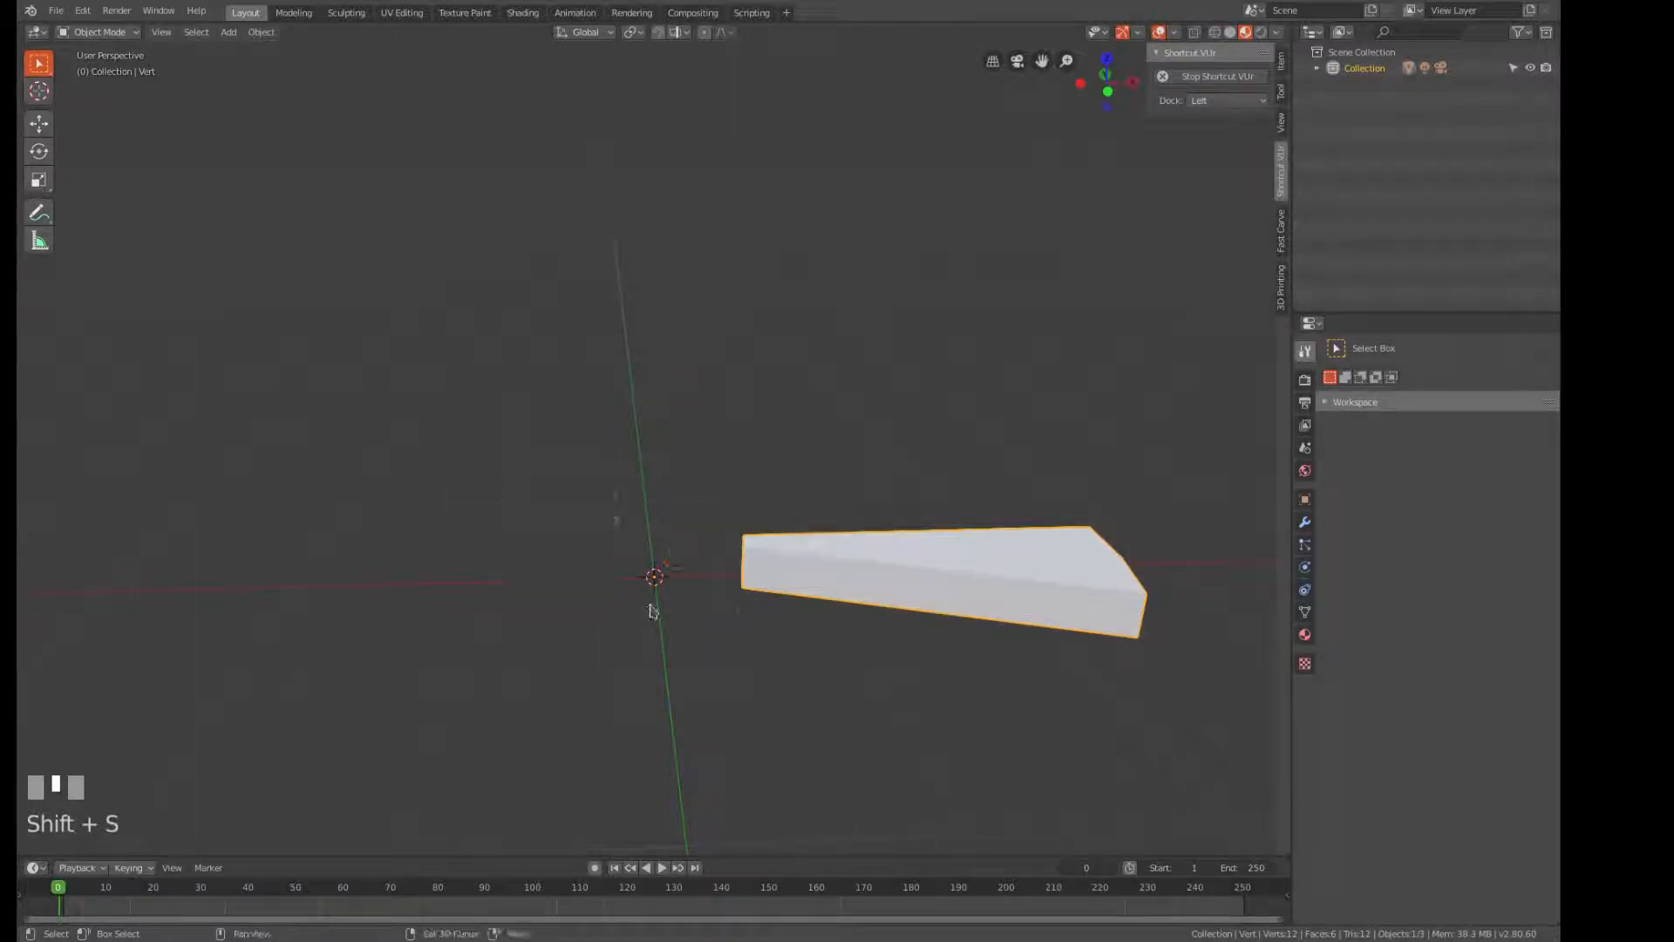
key(shift+a)
mouse_move(653, 610)
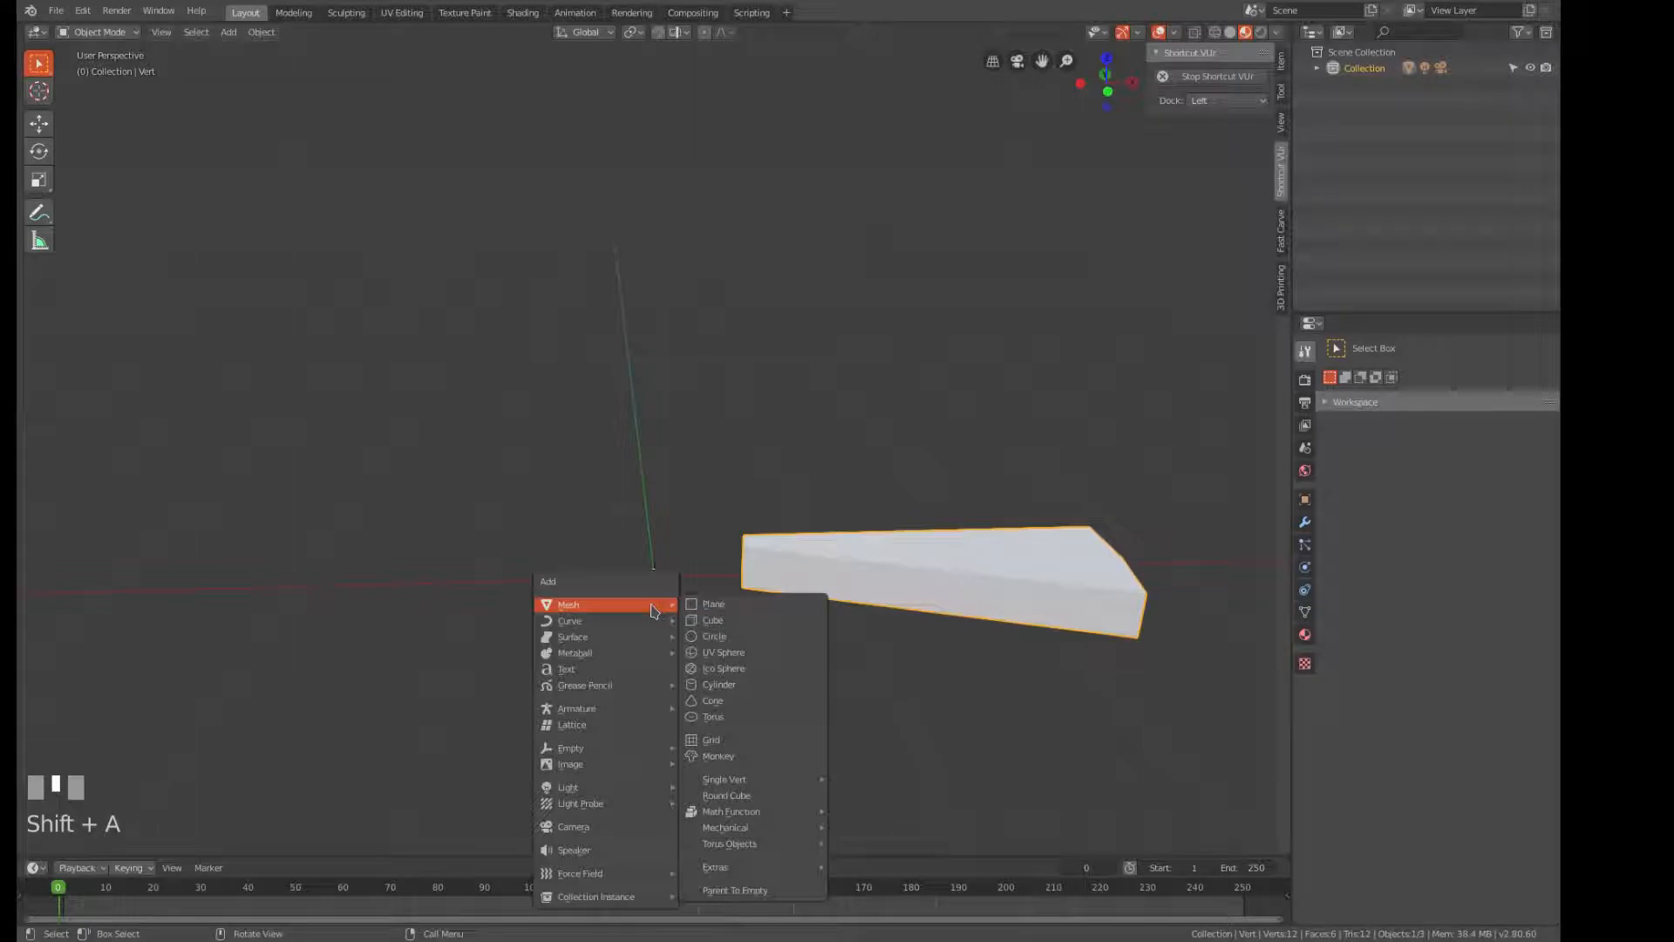
mouse_move(605, 748)
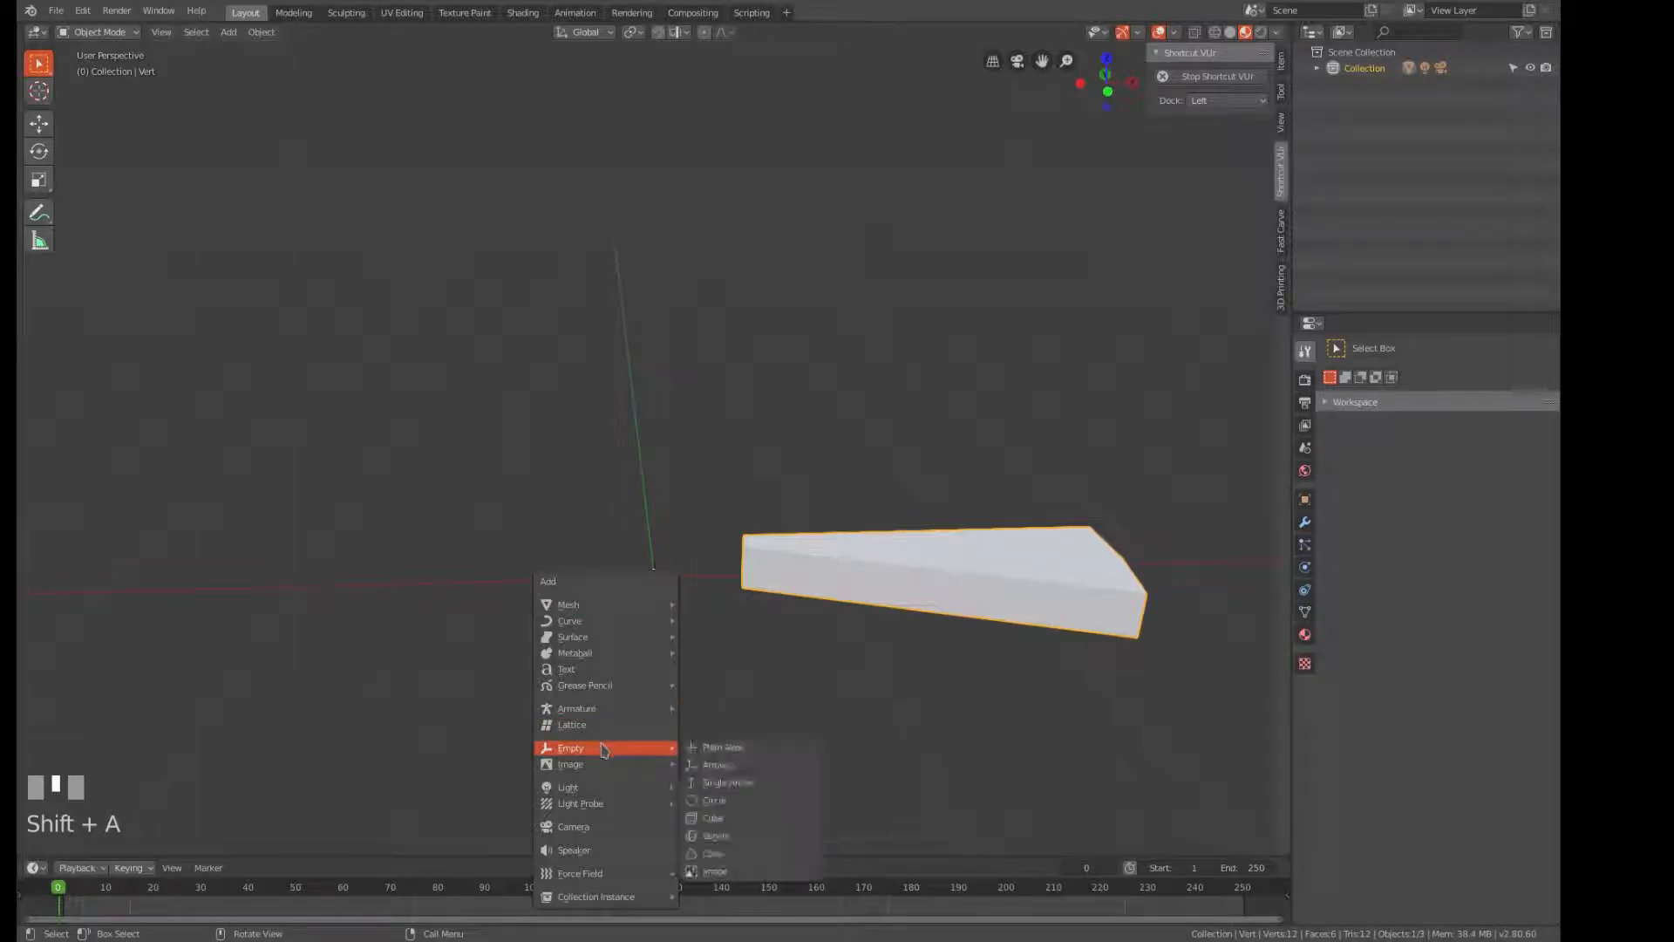
click(707, 749)
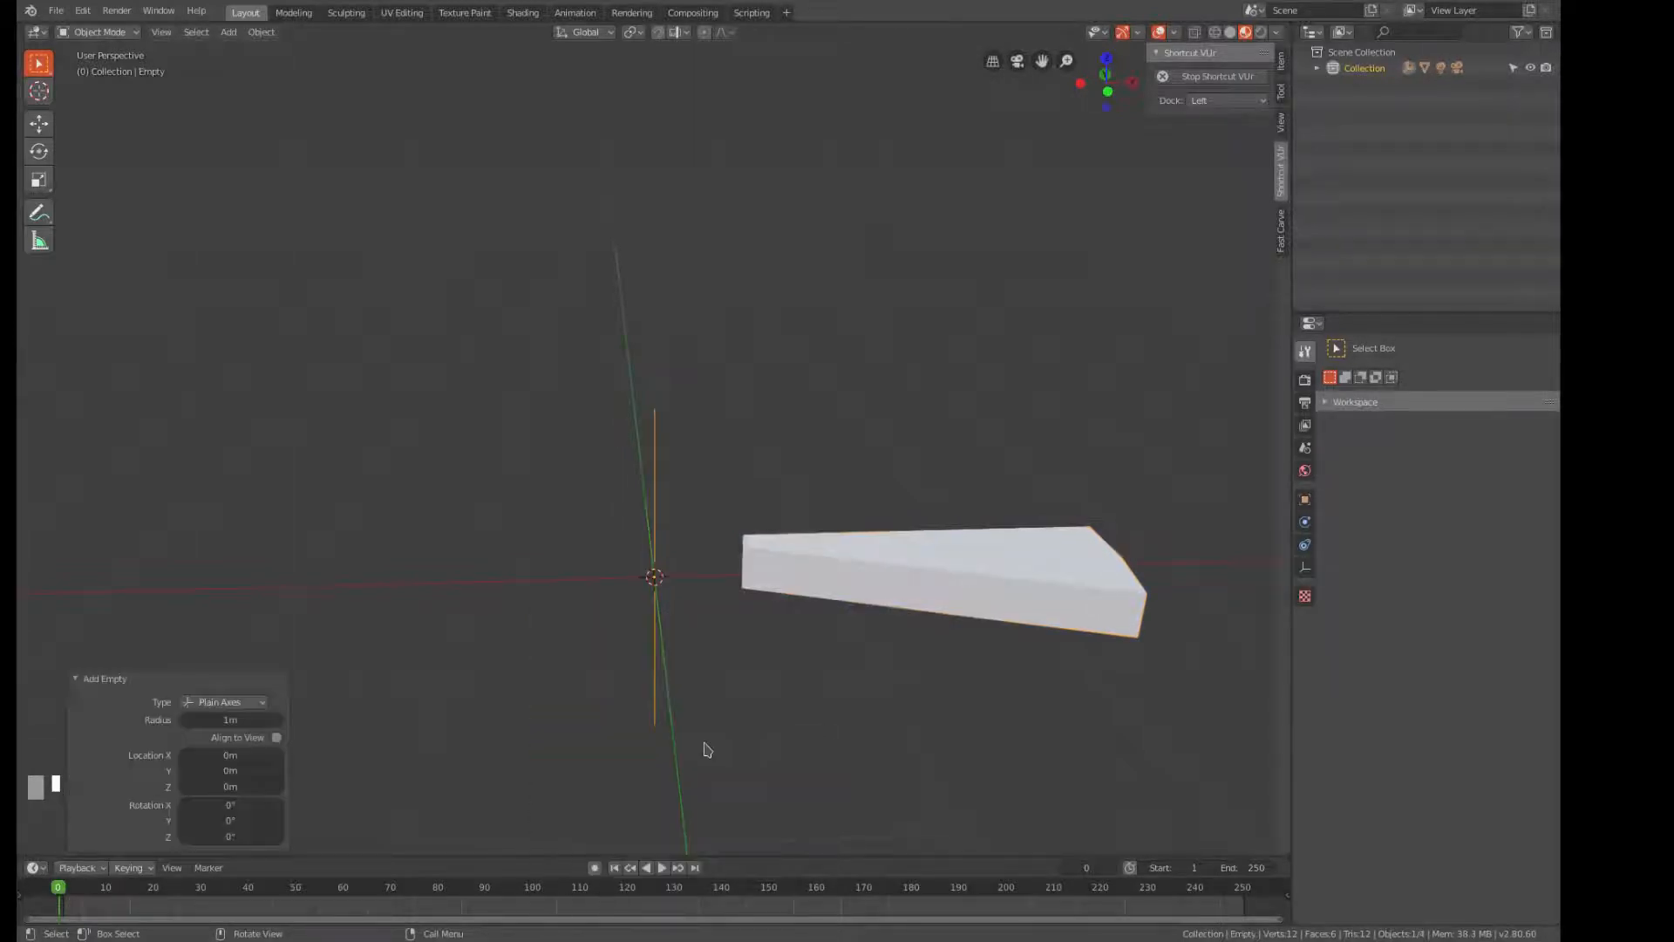
Add an Array modifier with a count of 20 to the wedge step.
click(960, 604)
scroll(959, 604, down, 2)
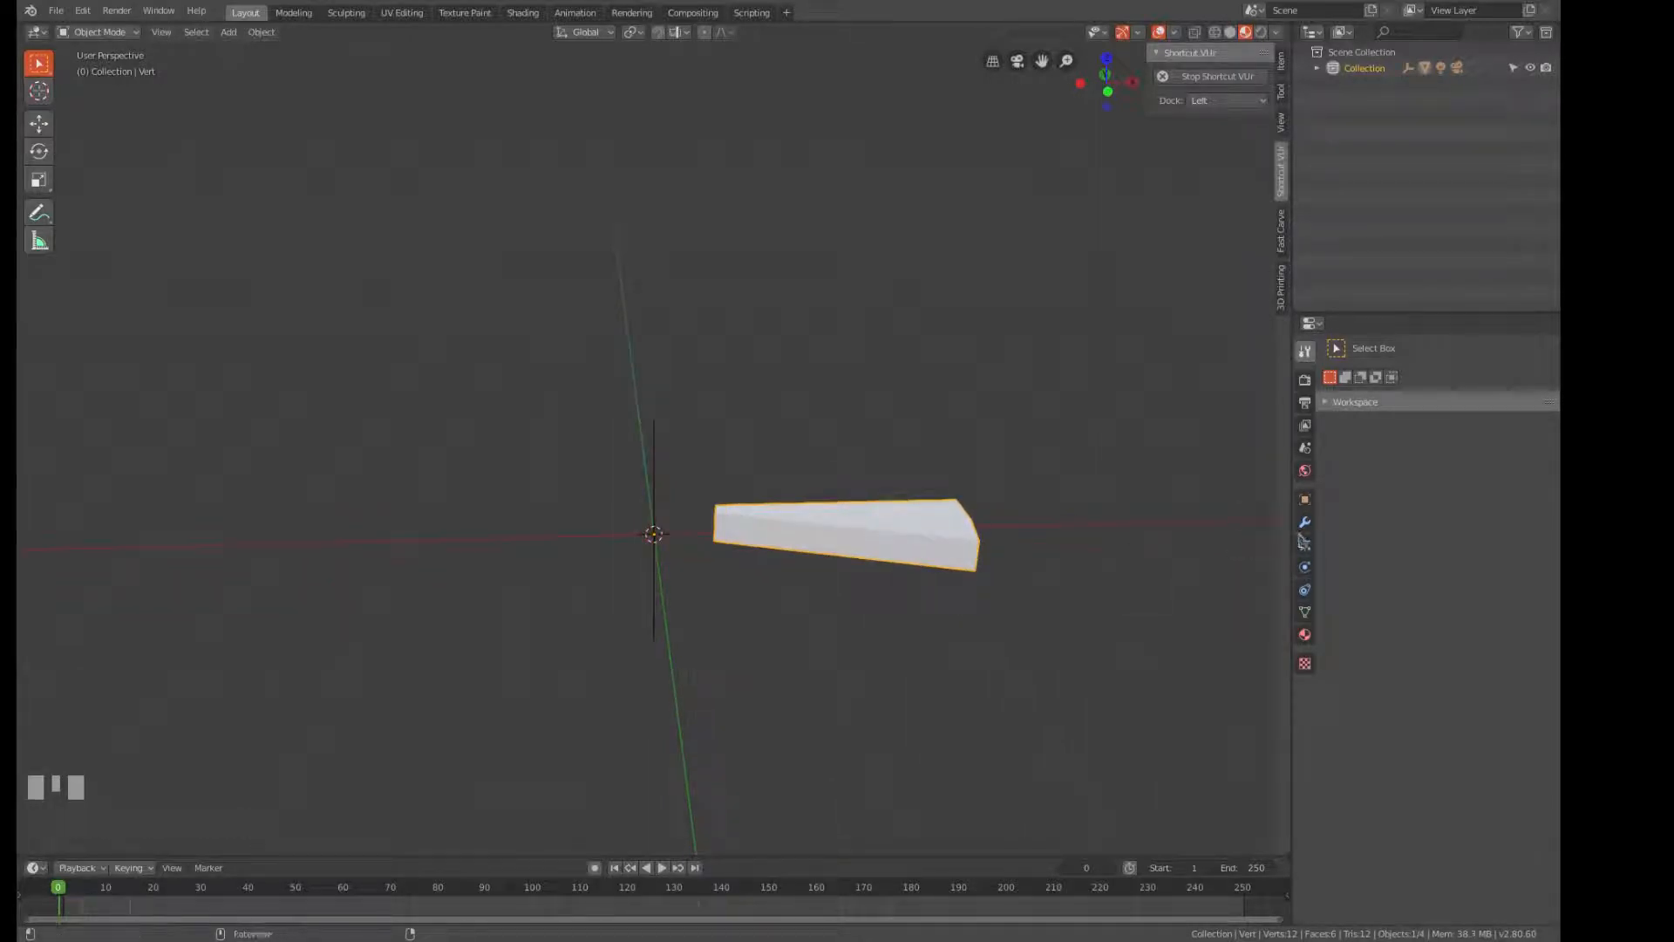
click(1304, 521)
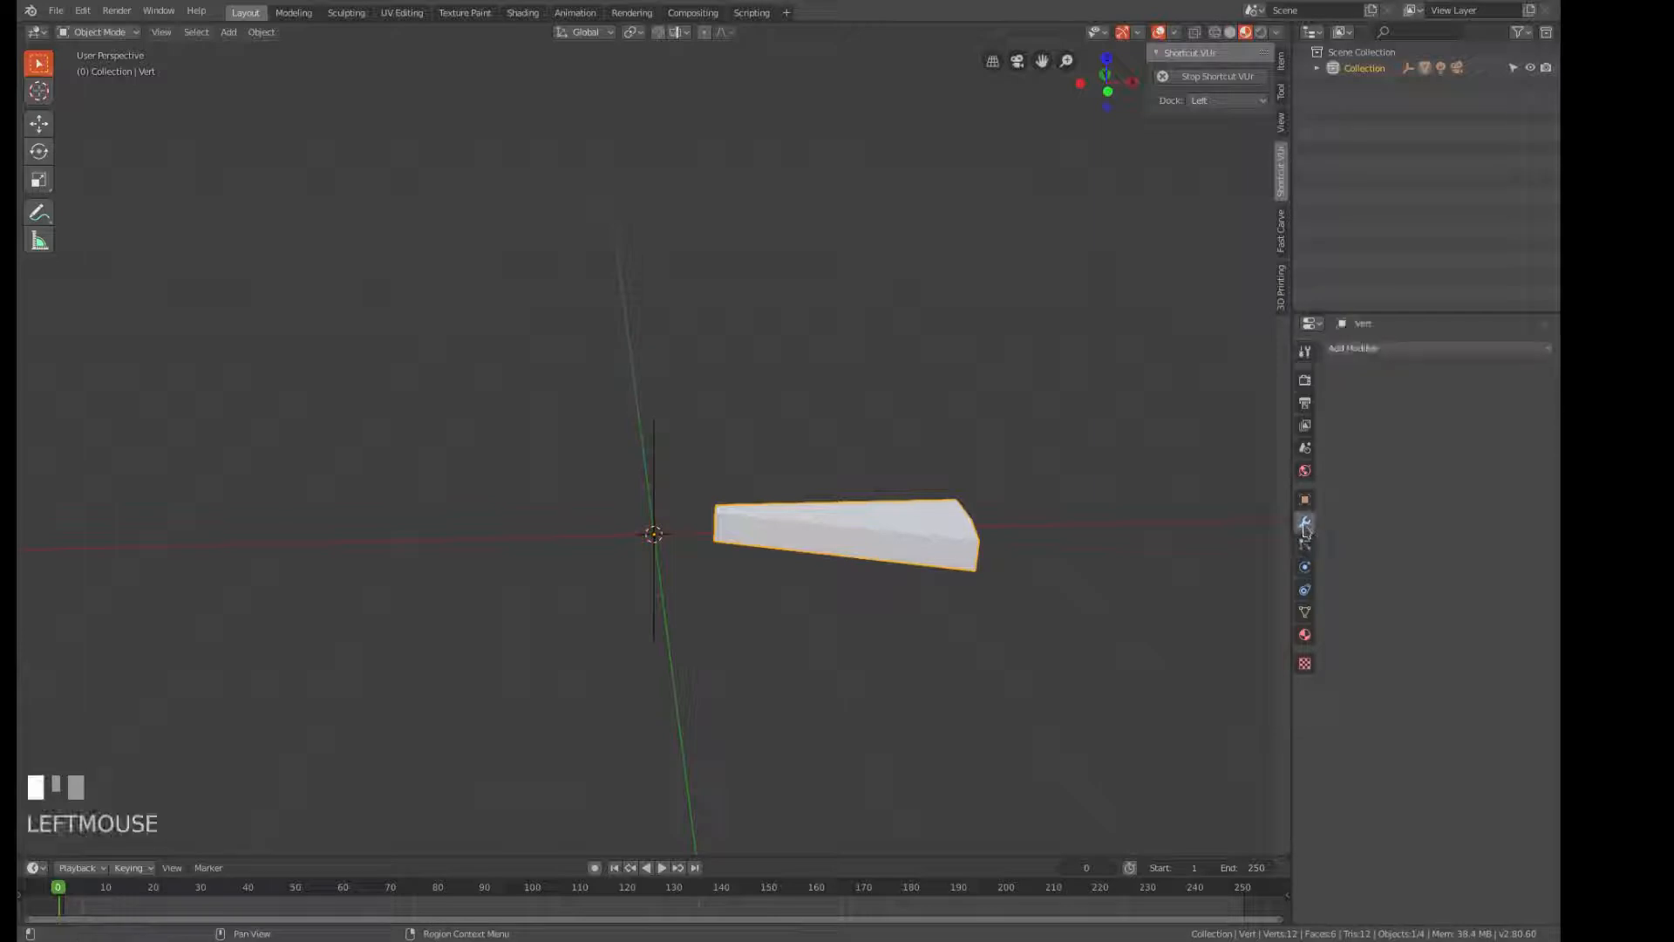
click(1429, 349)
click(1249, 392)
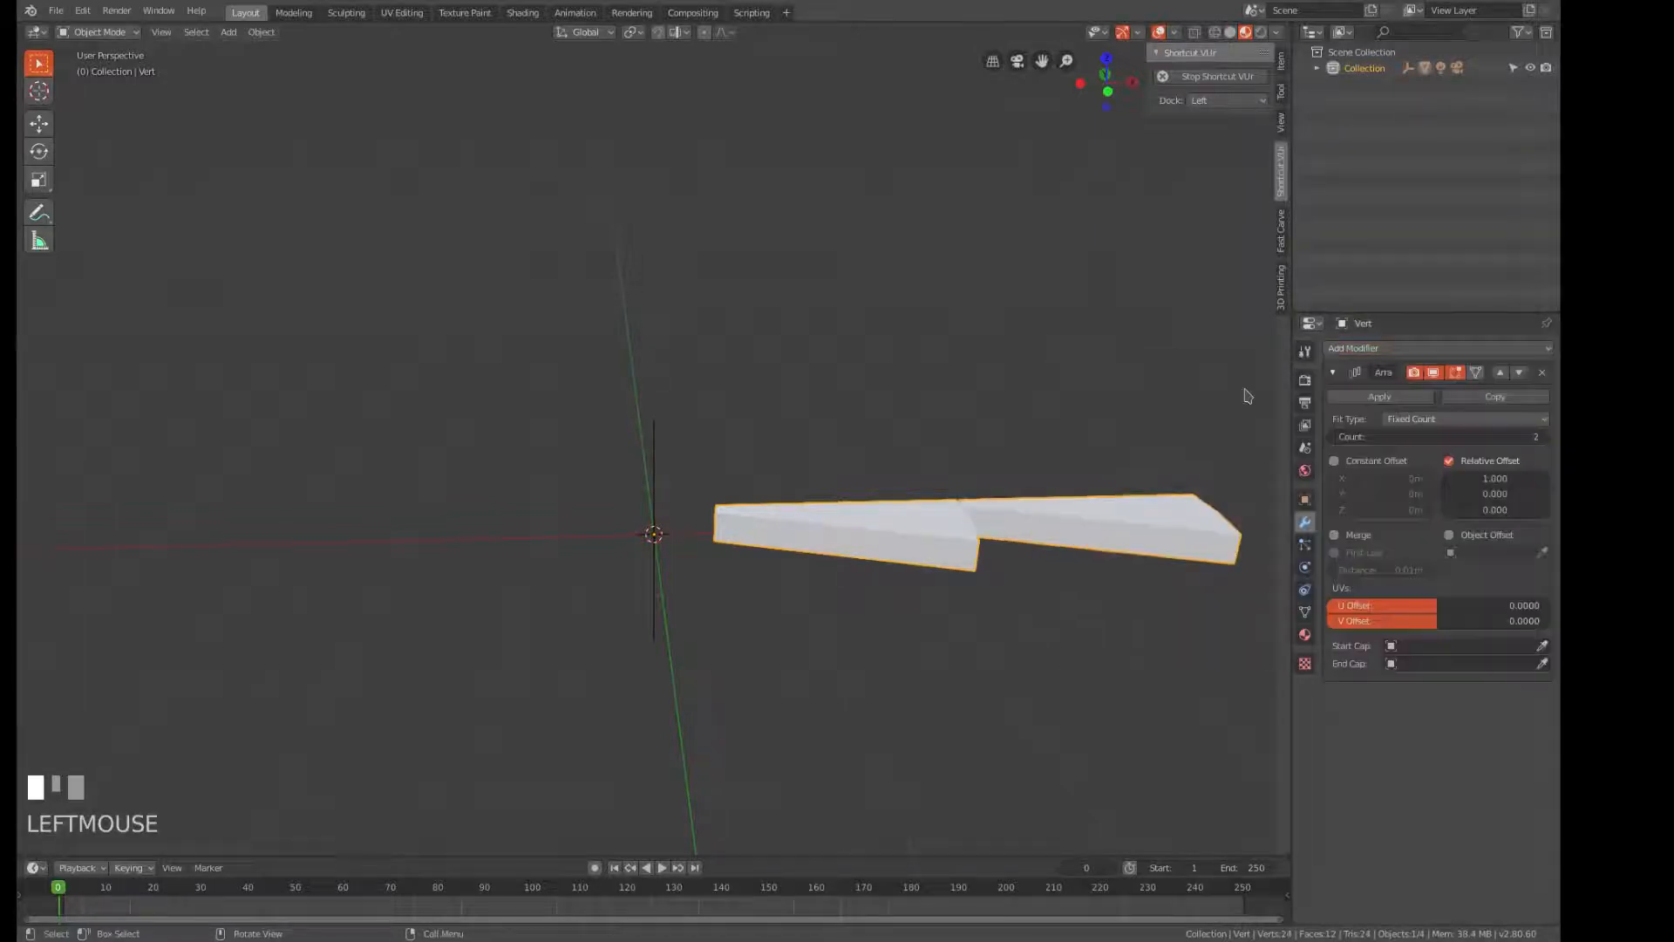
click(1373, 434)
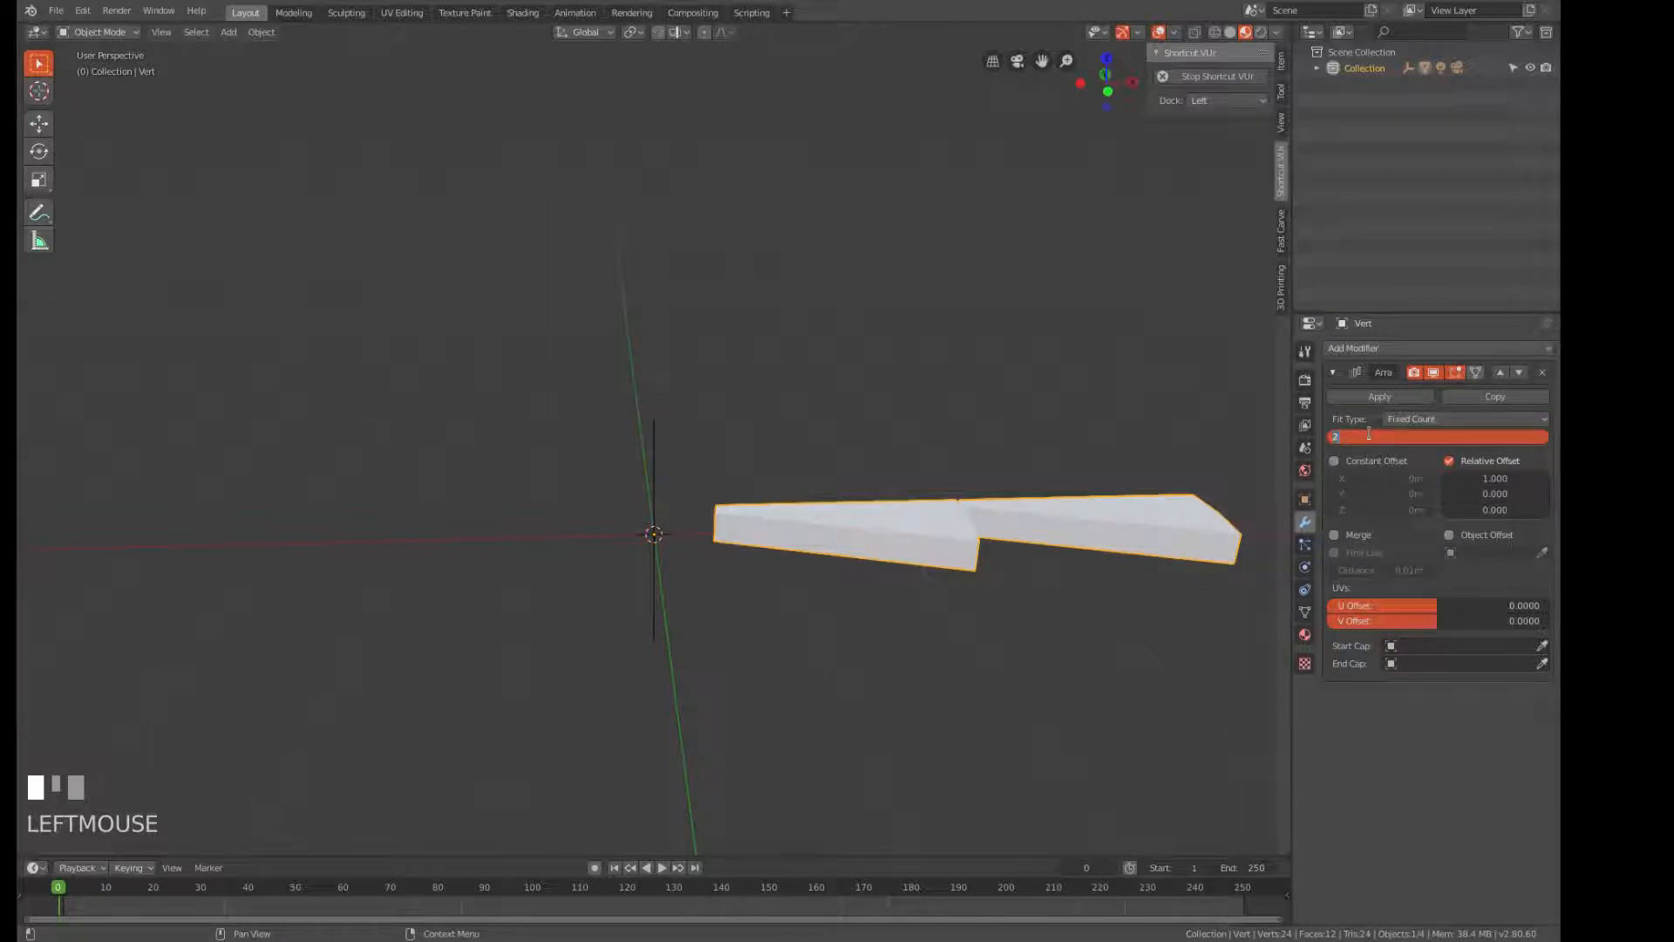
key(BackSpace)
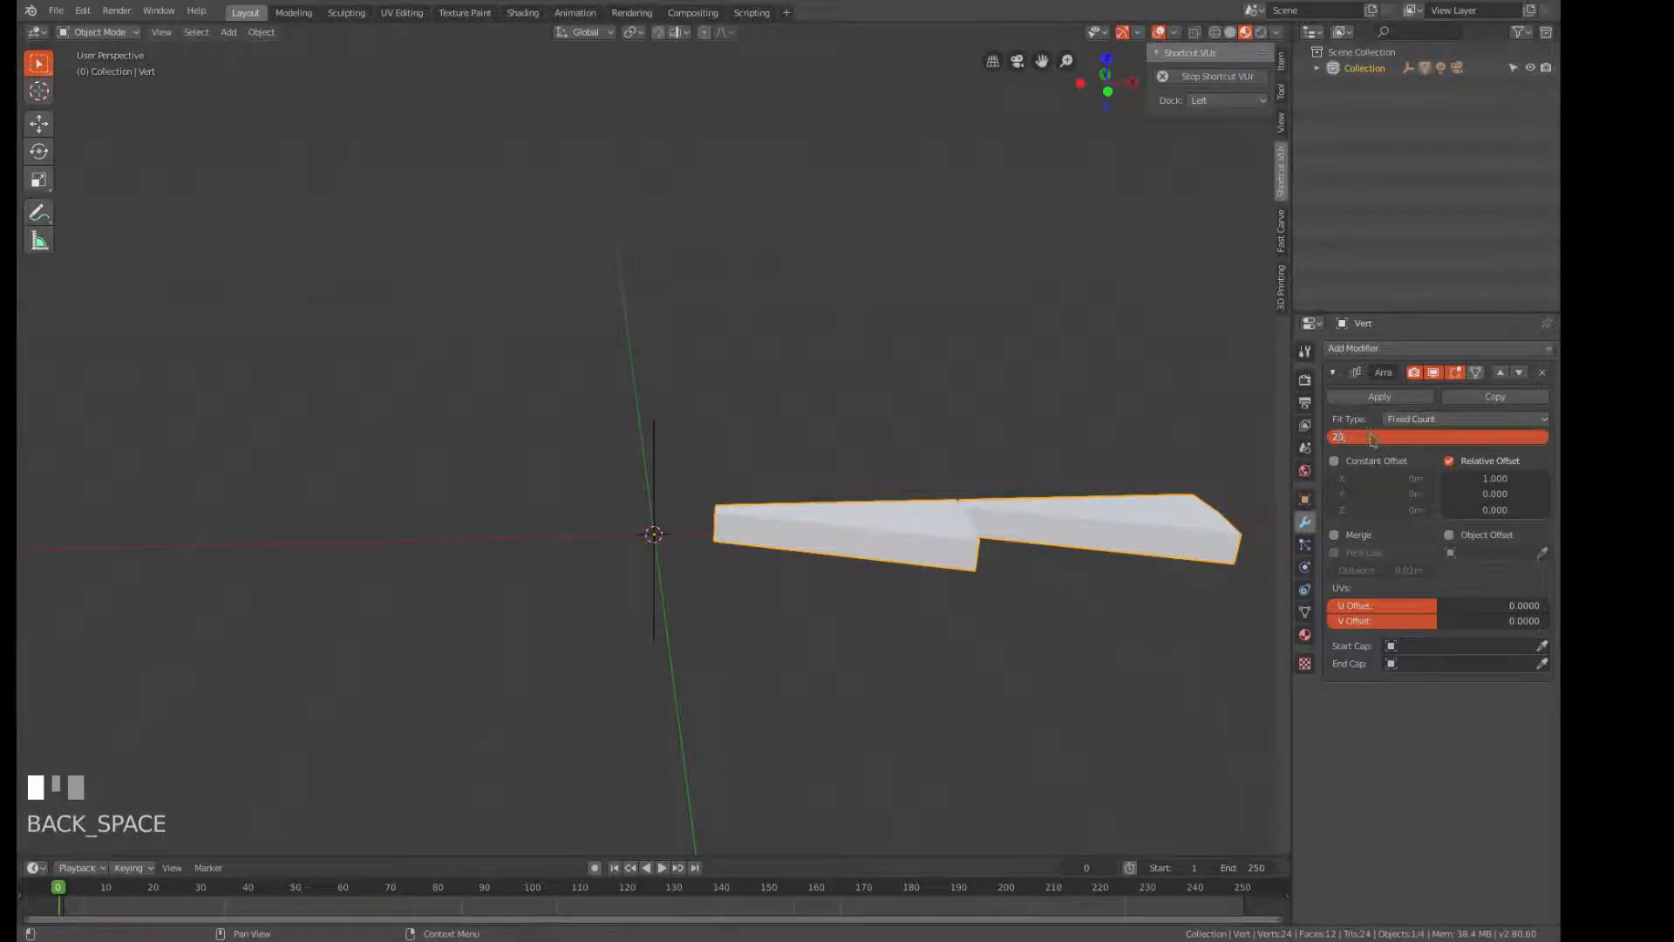
key(Return)
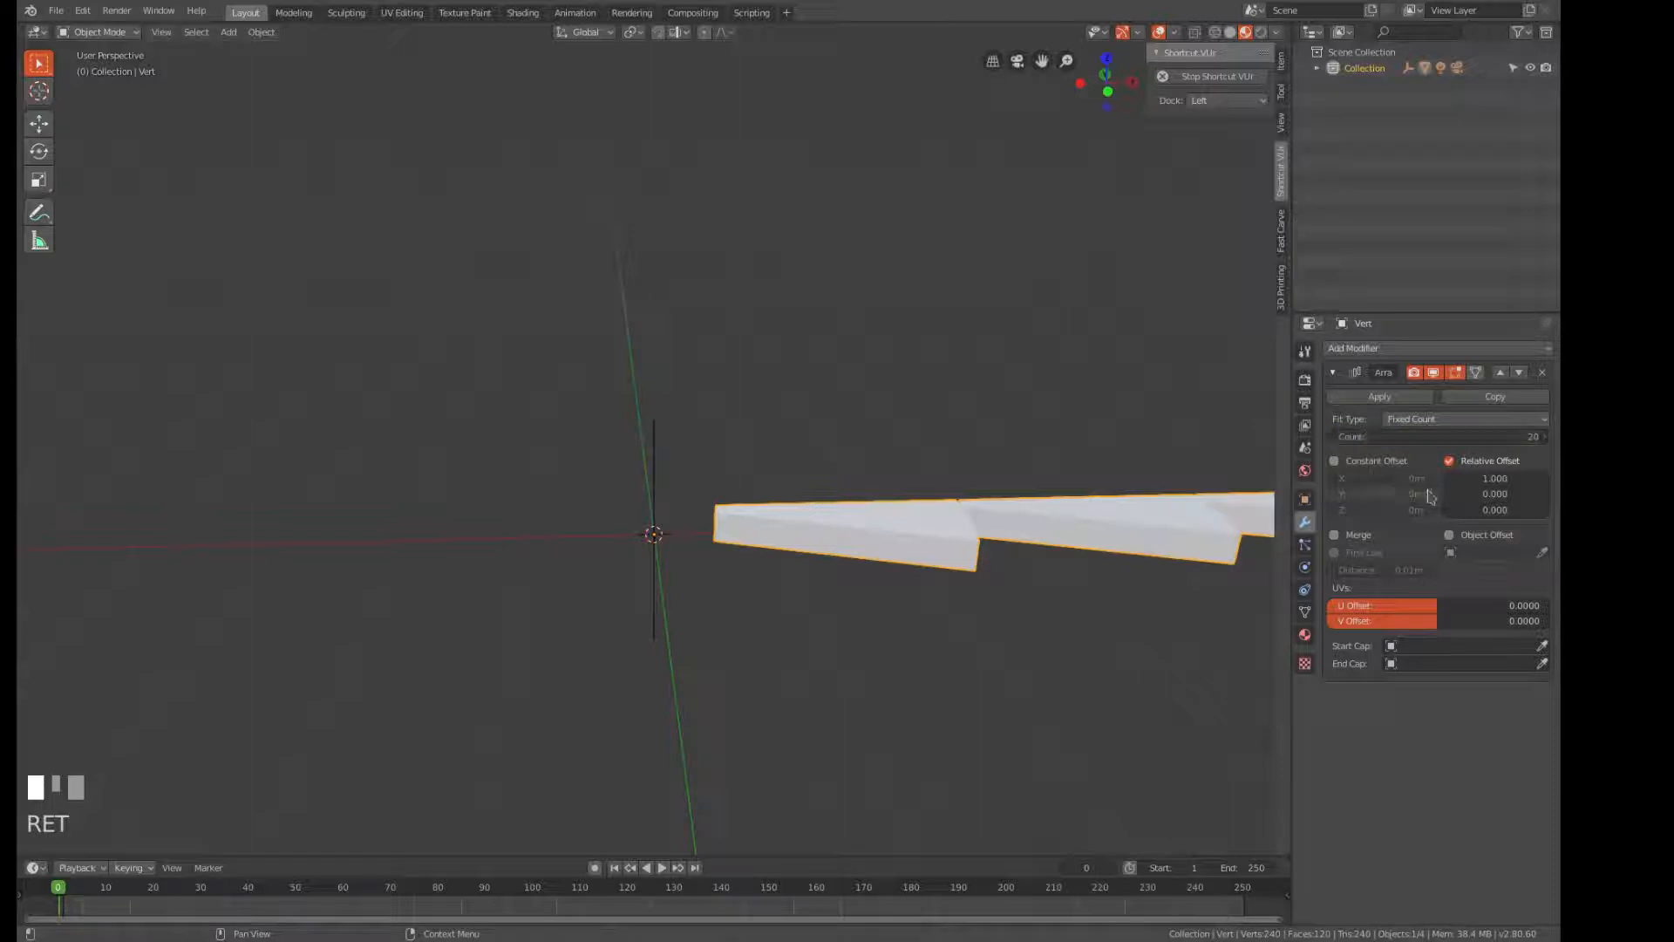
Set the array's relative offset to 0 in X and 1 in Z to stack the steps vertically.
click(1453, 480)
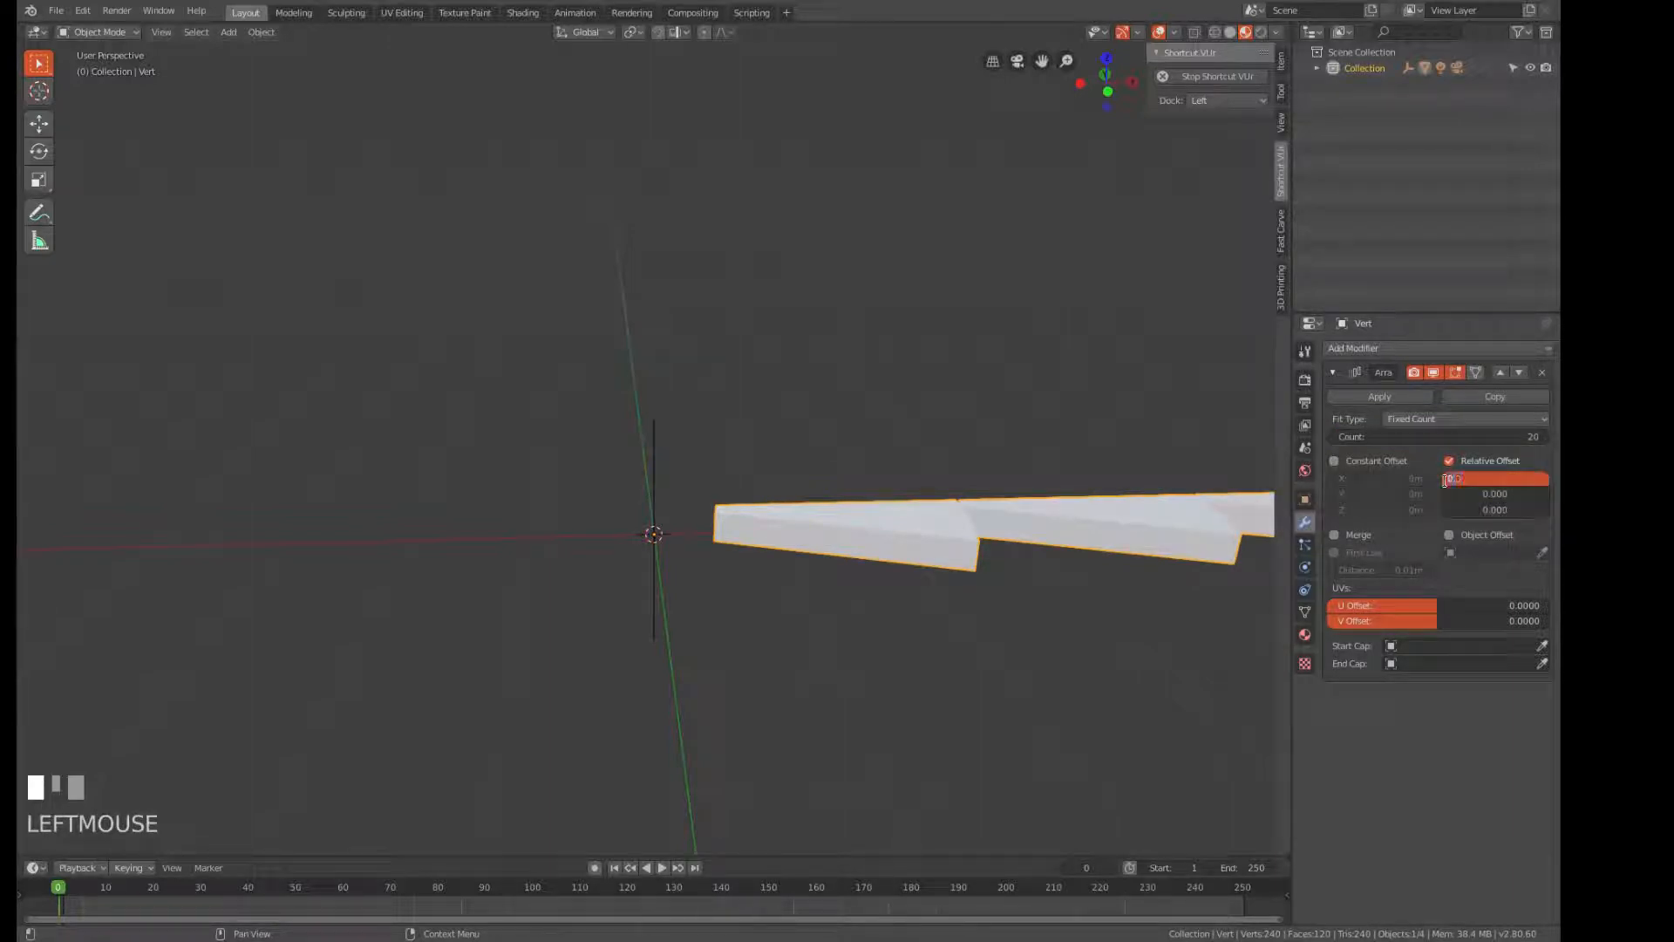
text(0)
key(Tab)
key(Tab)
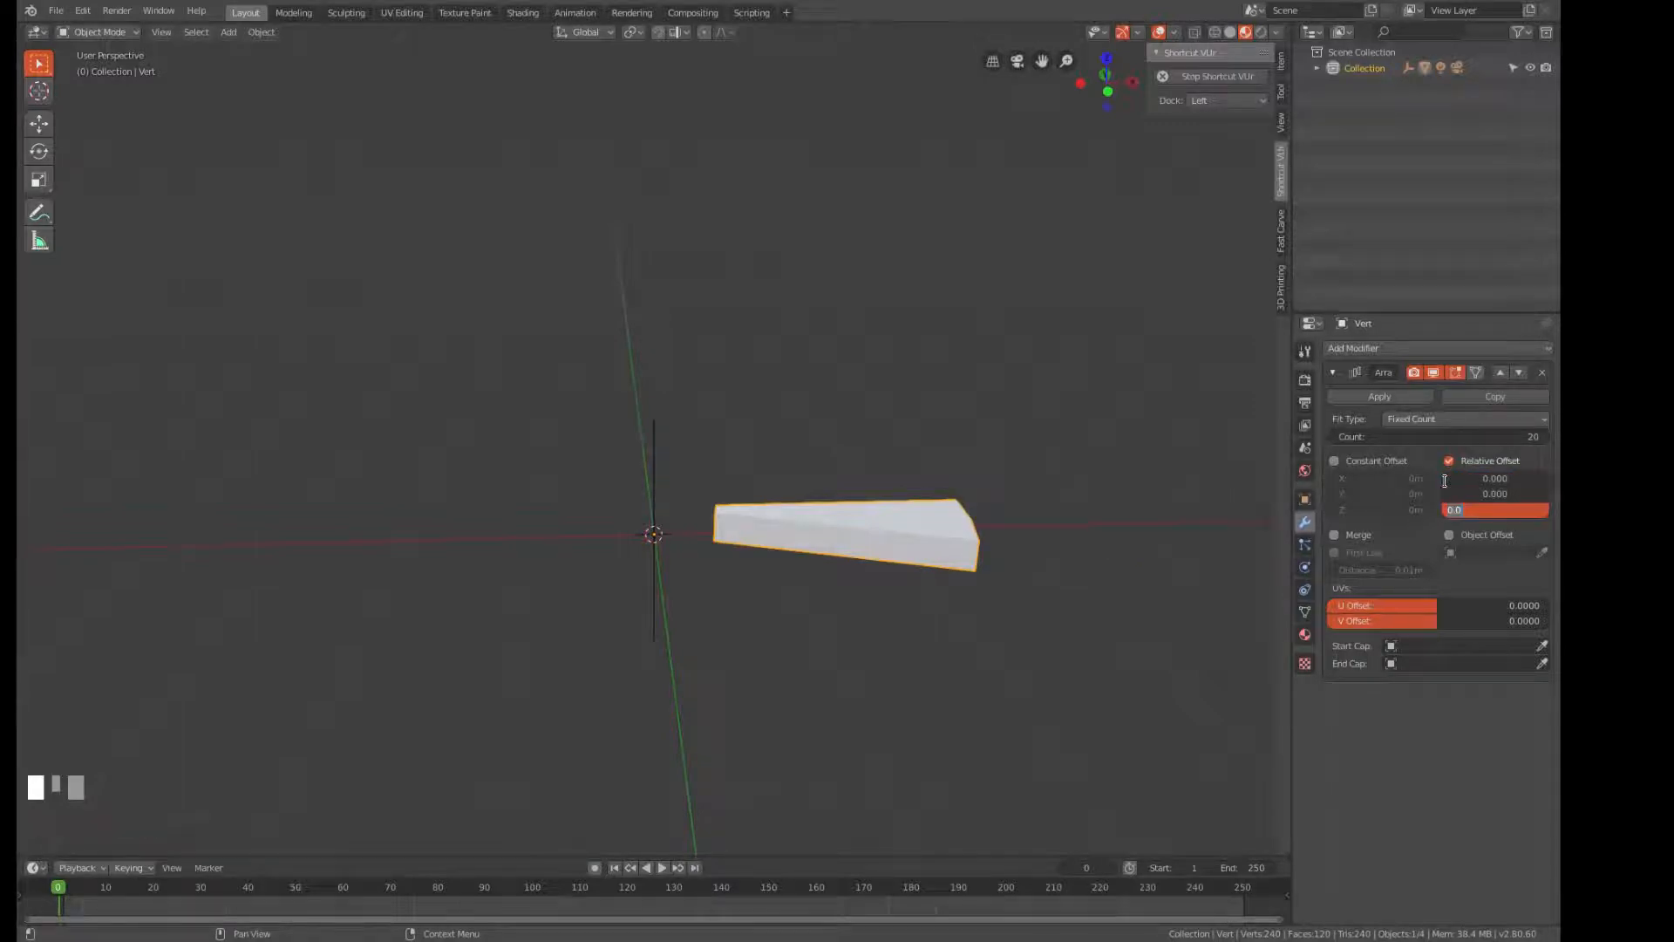
text(1)
key(Return)
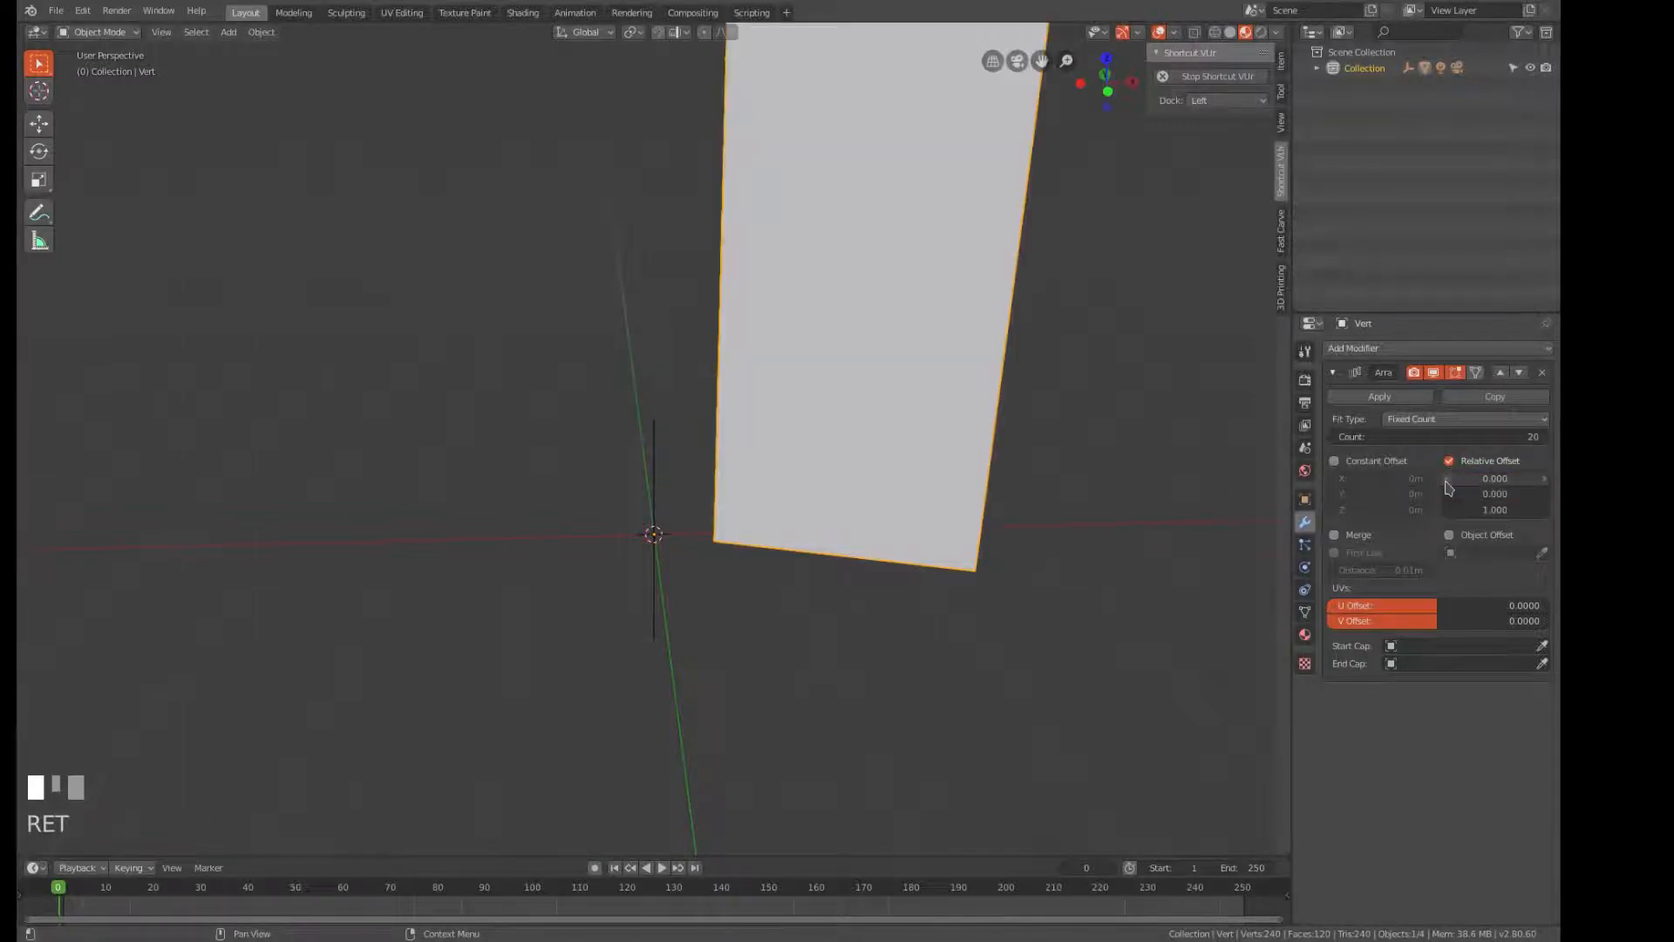
scroll(1116, 475, down, 1)
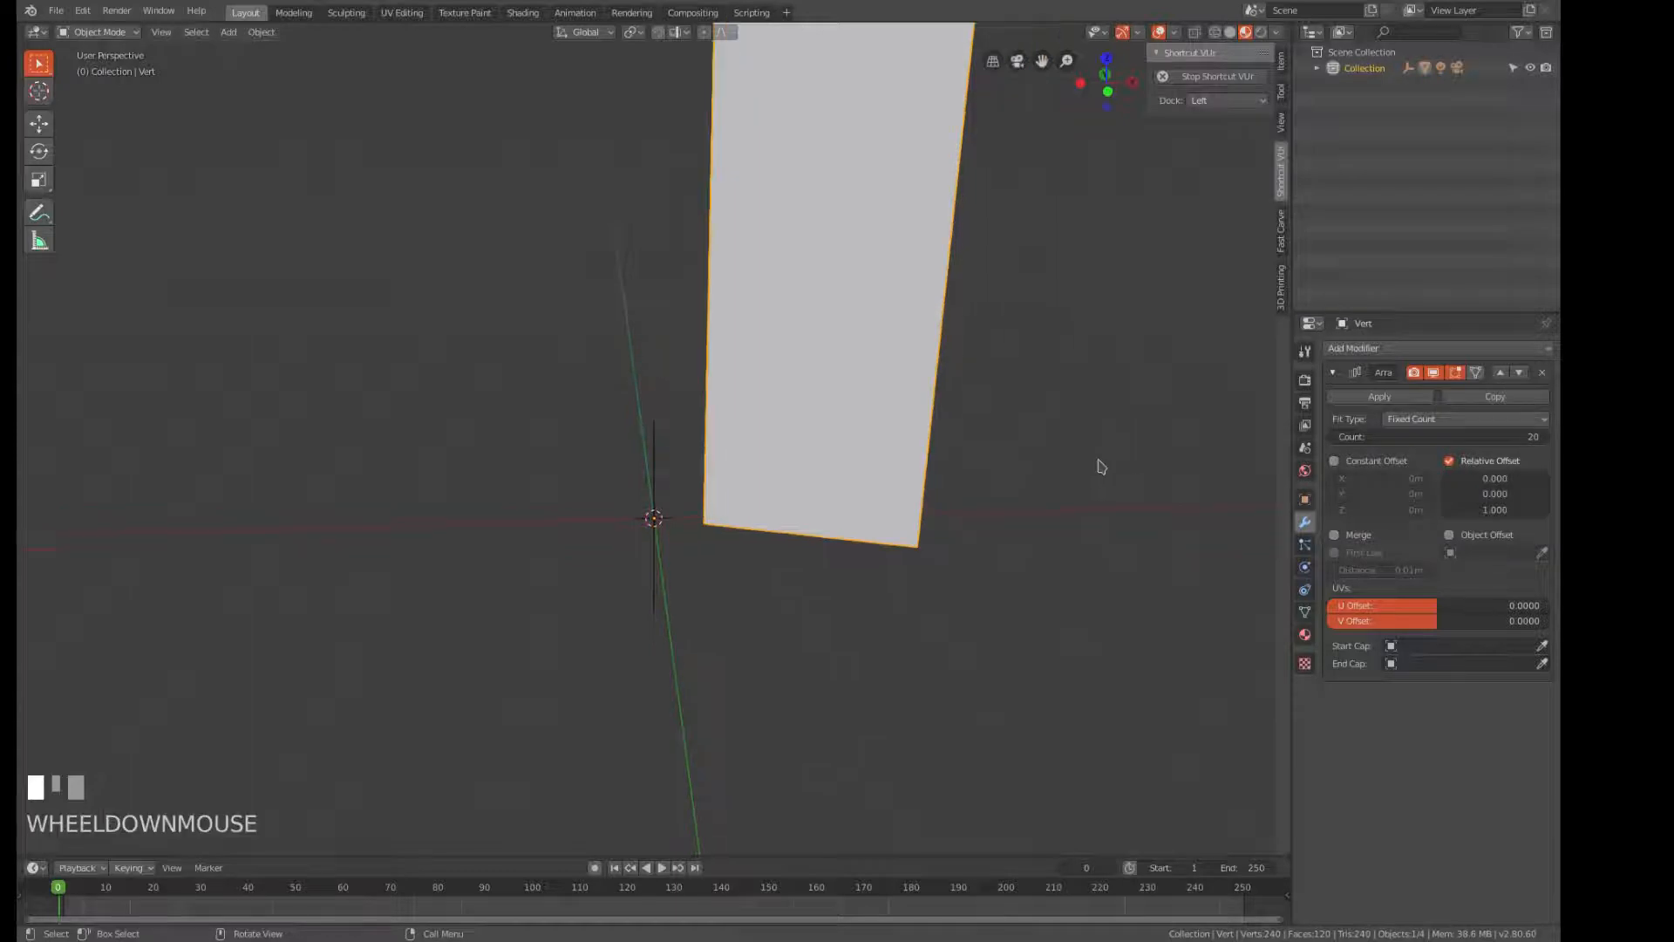
Inspect the base wedge of the stack in Edit Mode with the sidebar hidden, and return to Object Mode.
key(Tab)
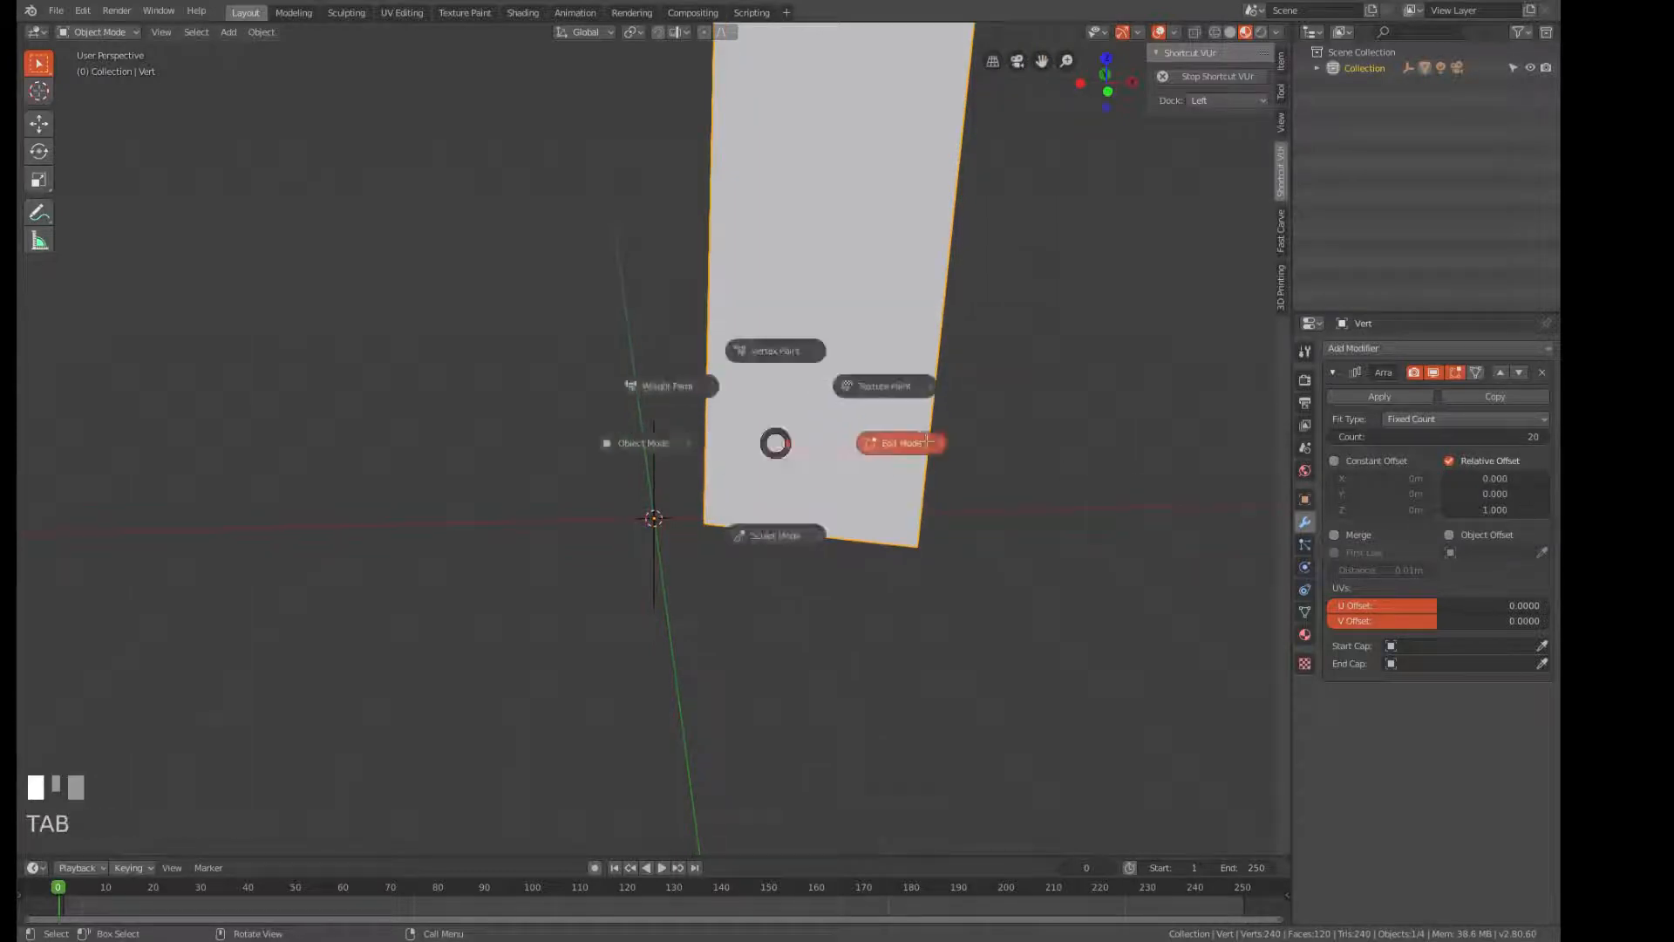
scroll(1021, 452, down, 2)
middle_drag(1032, 453, 986, 433)
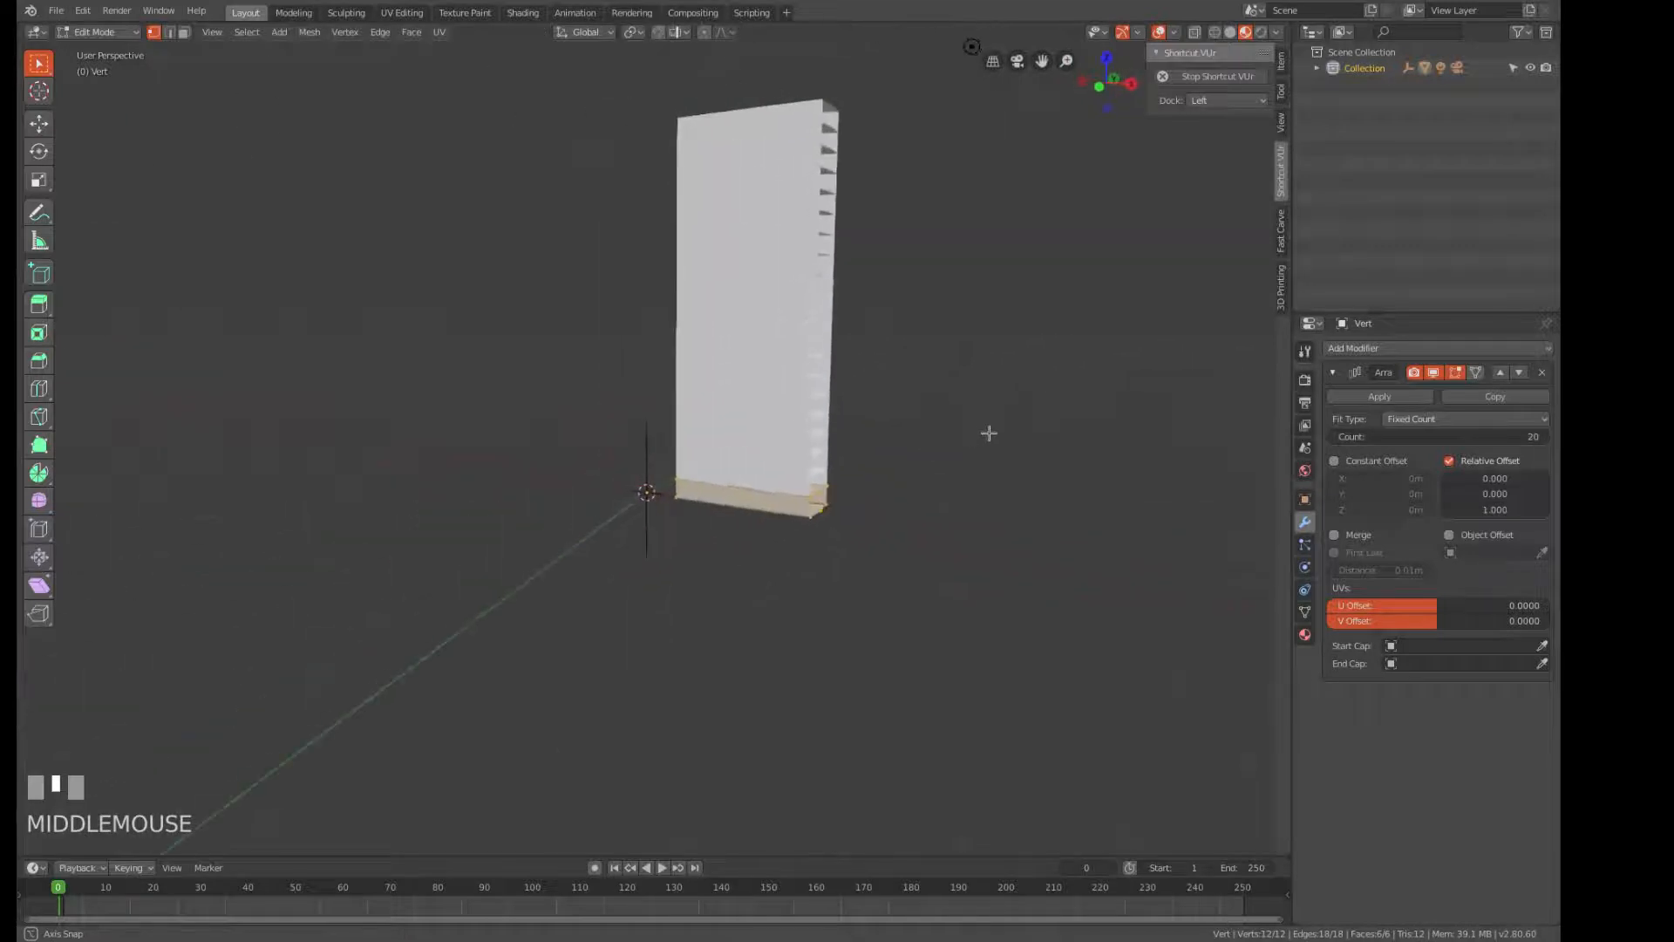
scroll(986, 434, up, 2)
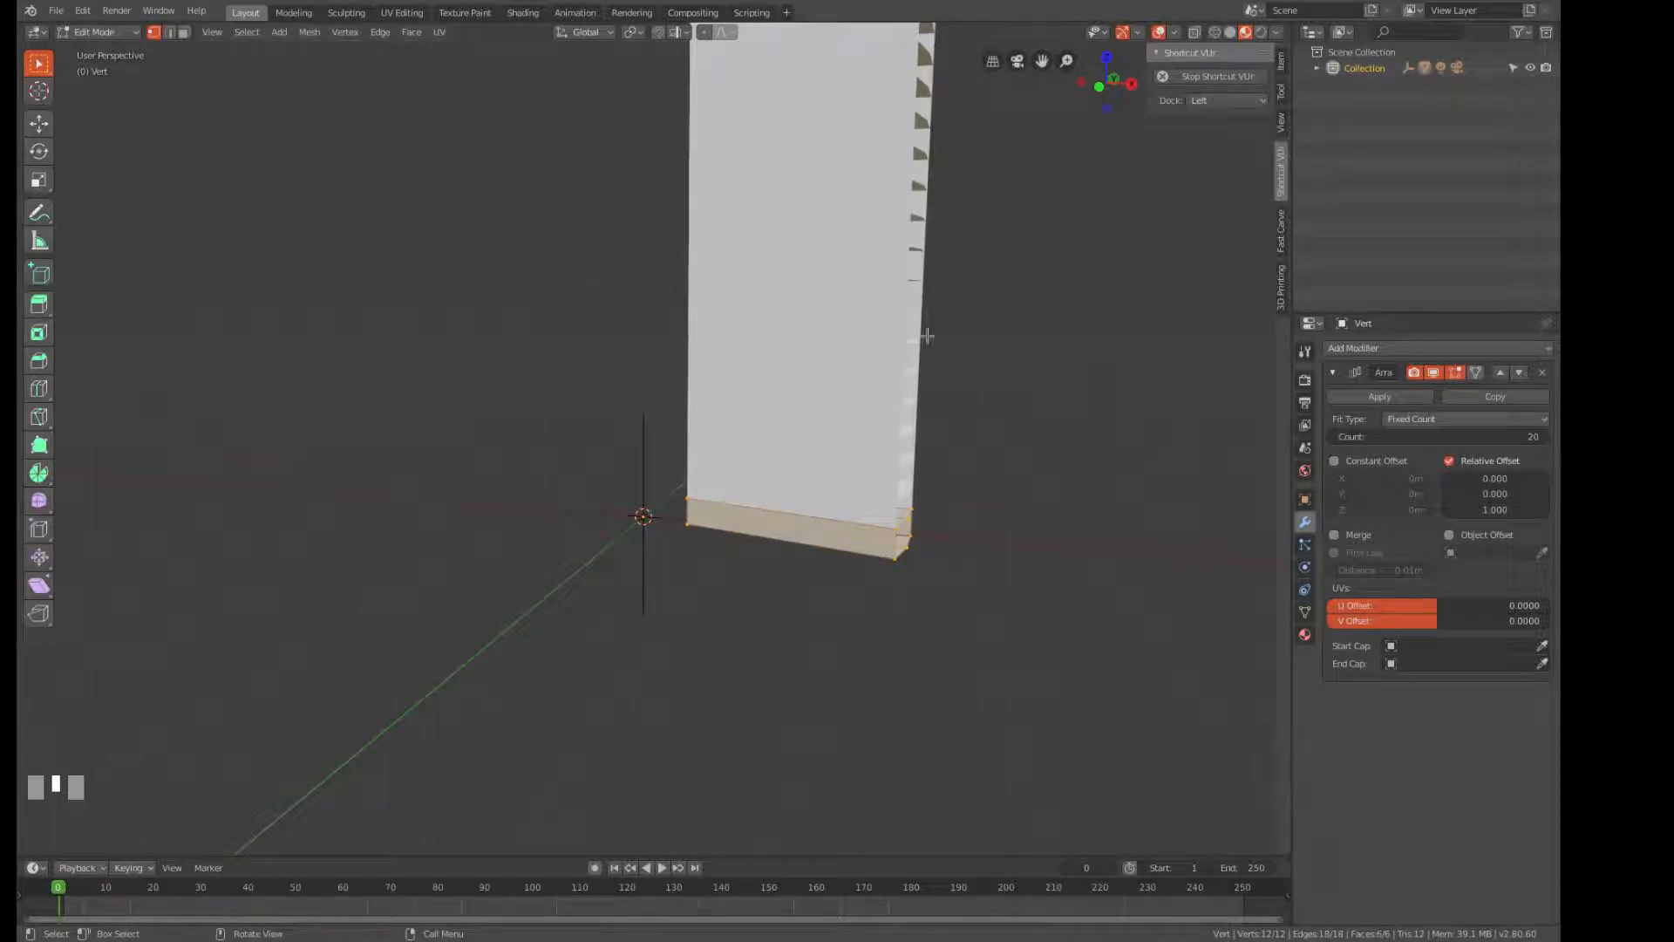
key(n)
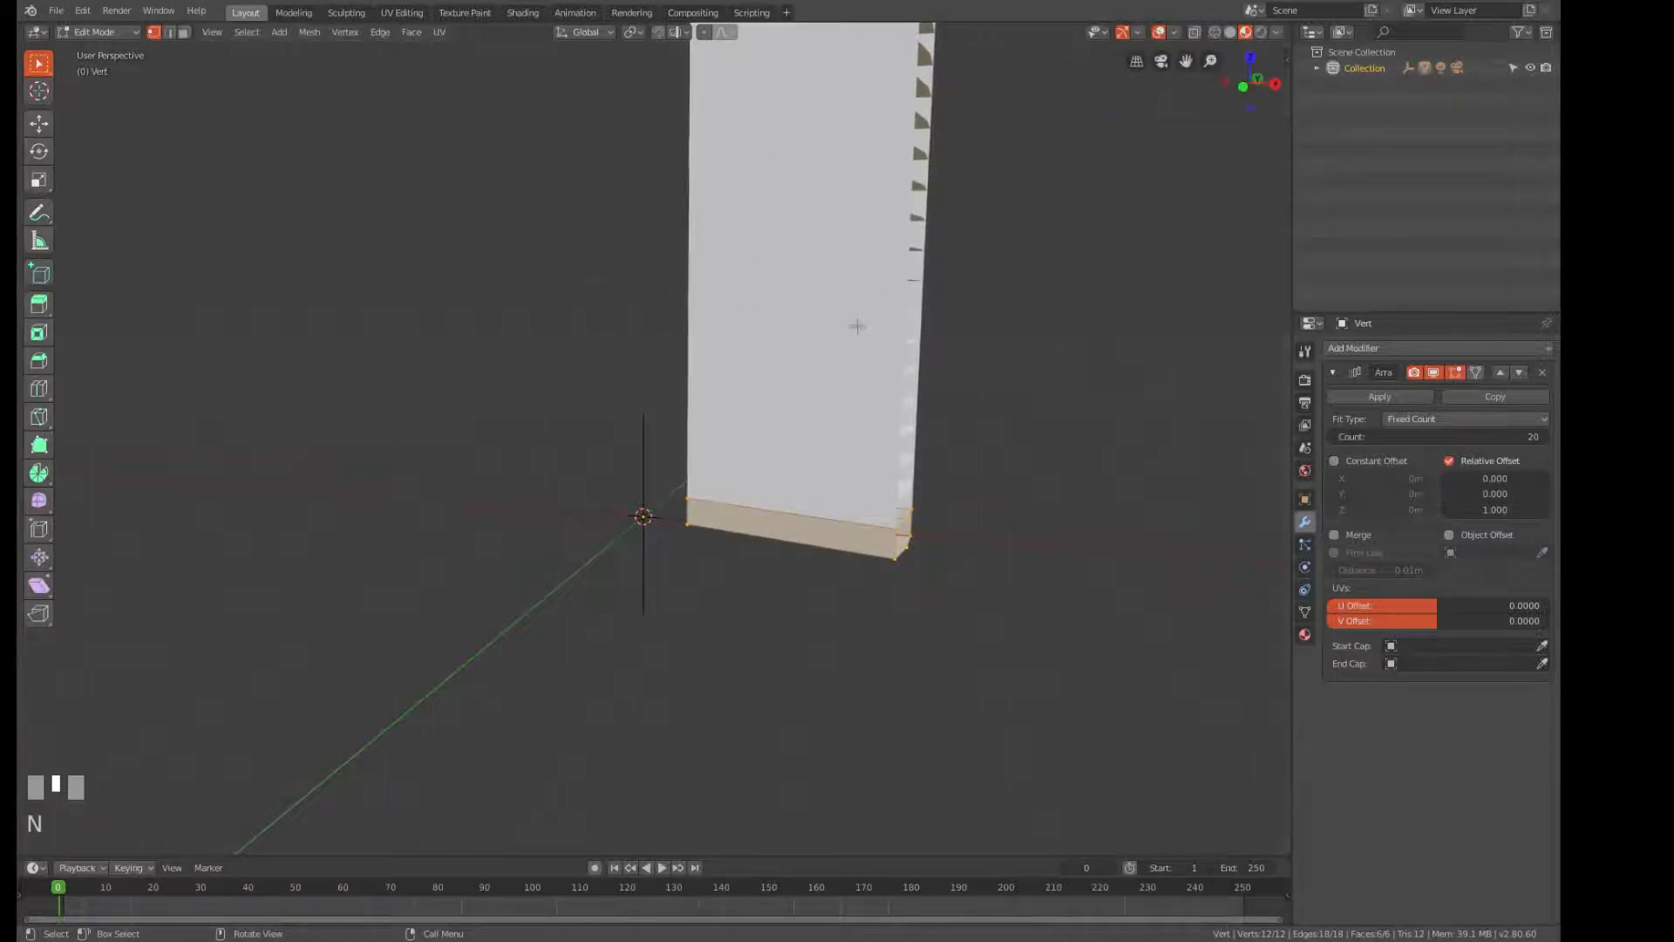
scroll(917, 357, down, 1)
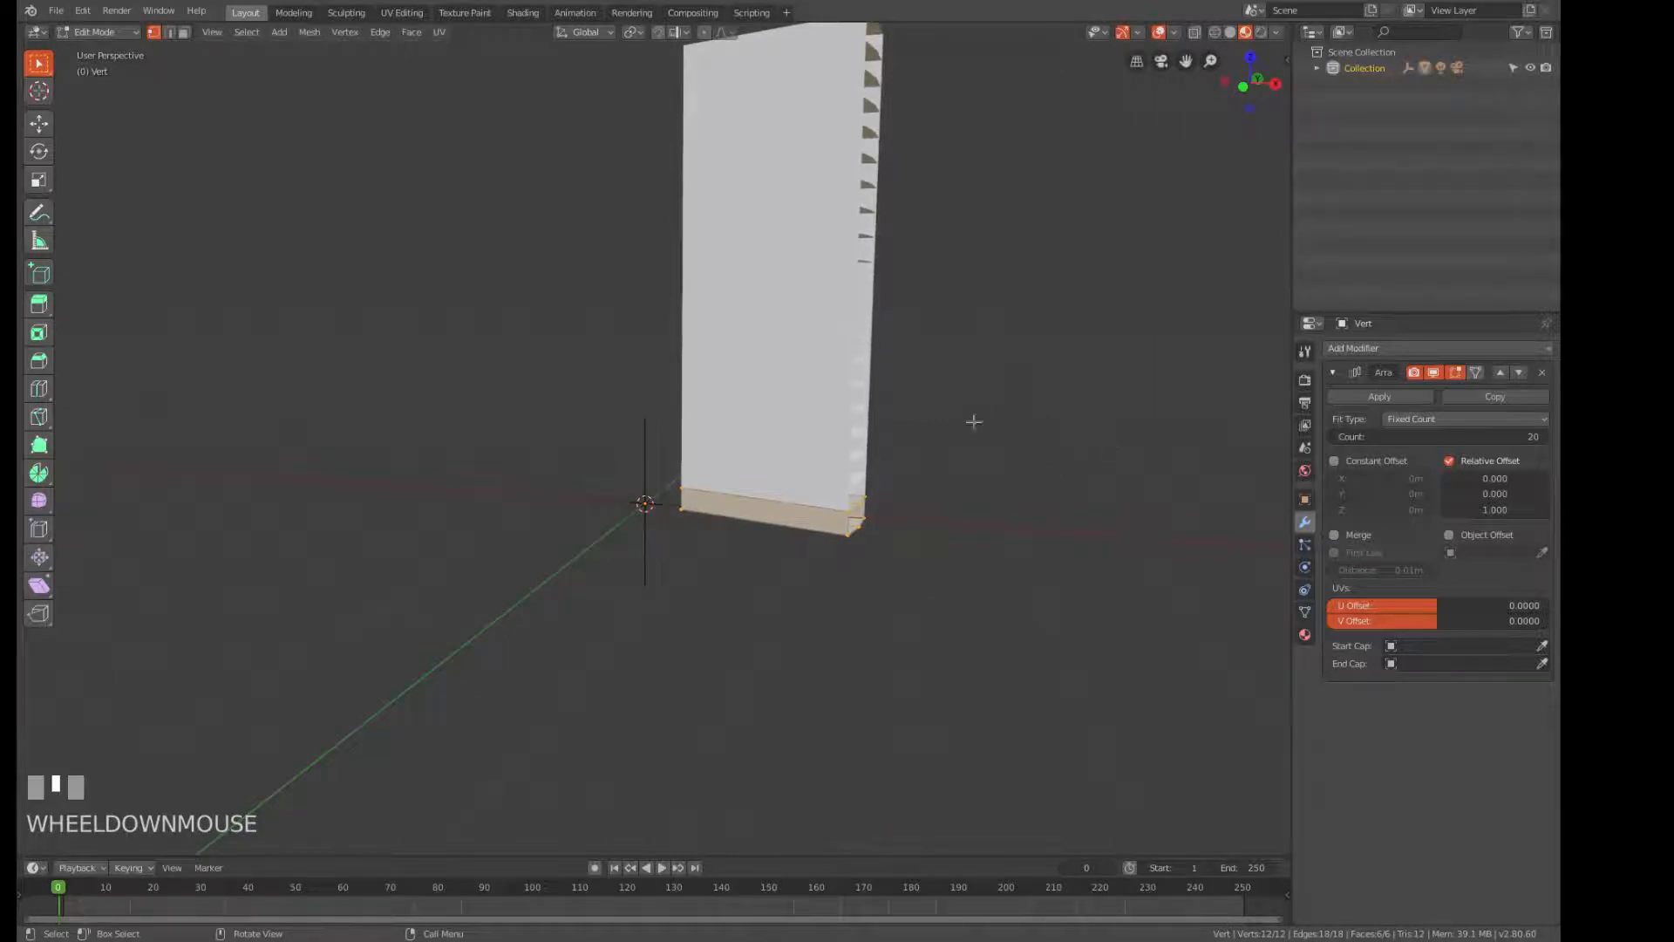
key(Tab)
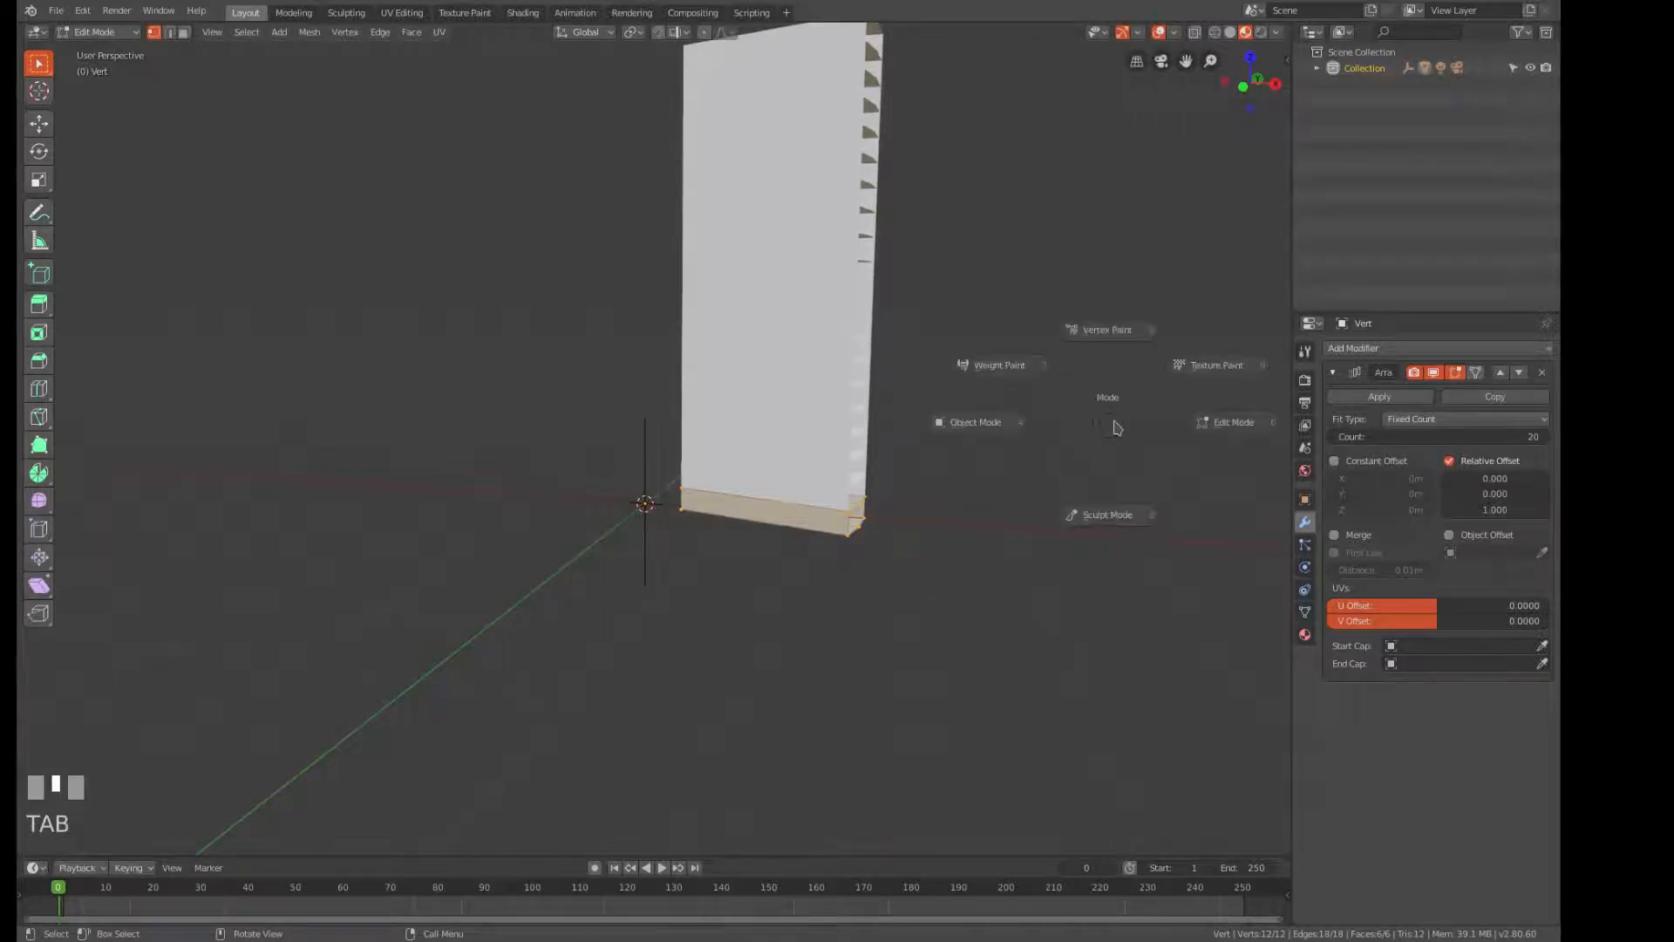
click(946, 428)
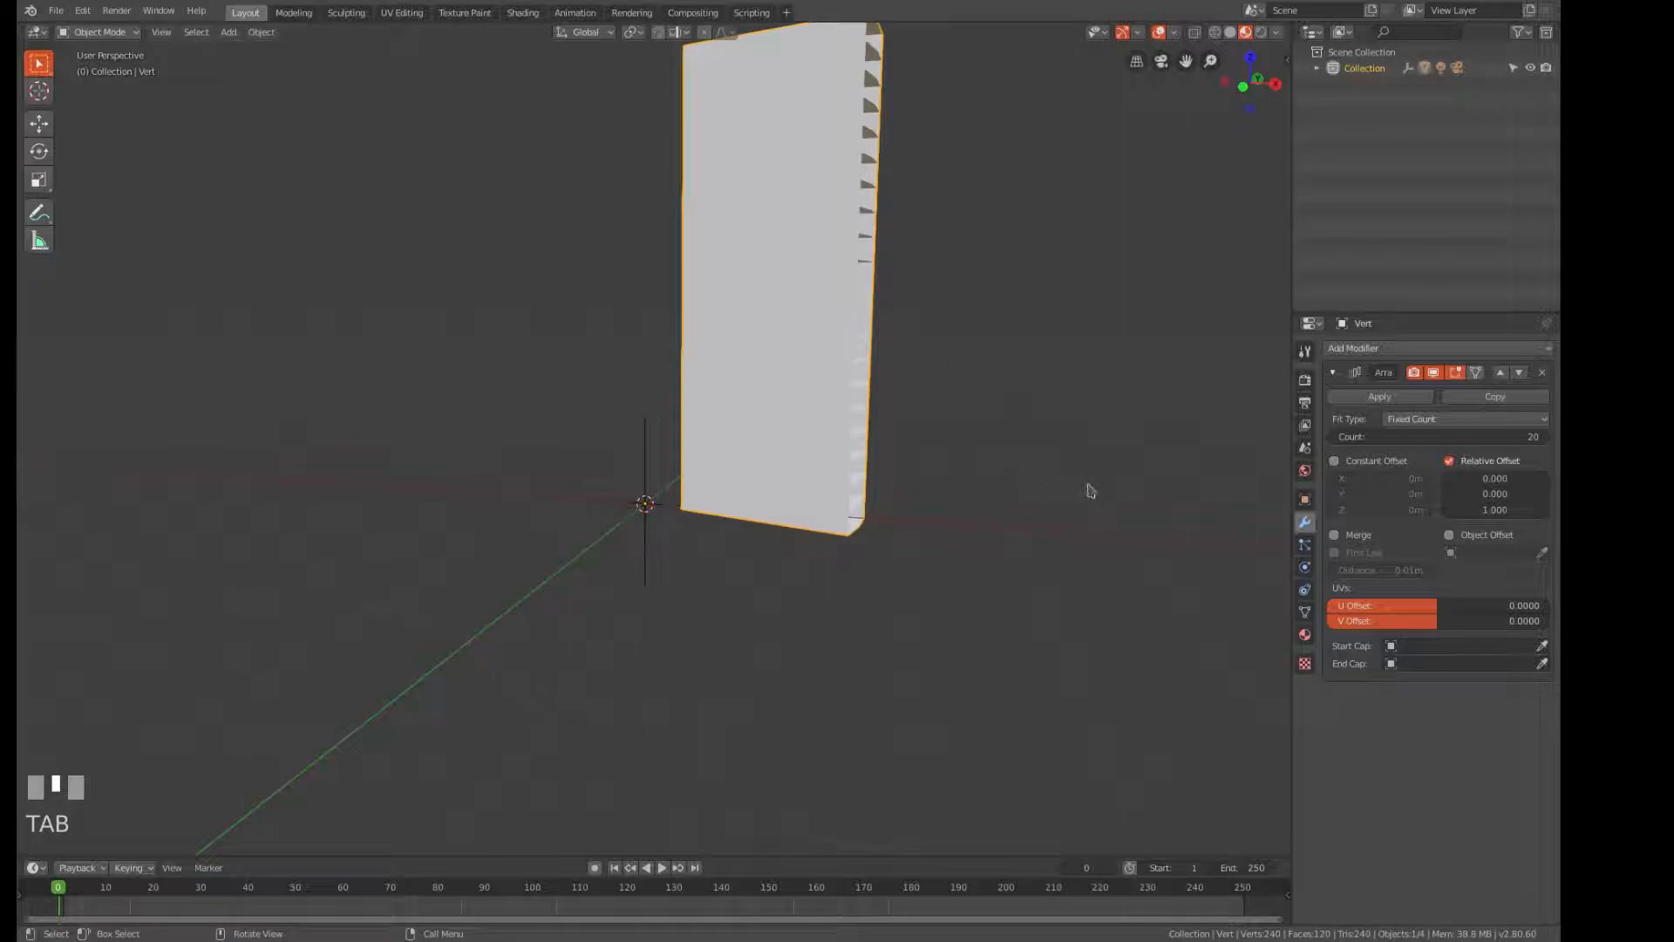
Turn on Object Offset in the wedge step's Array modifier.
click(1451, 536)
click(1474, 551)
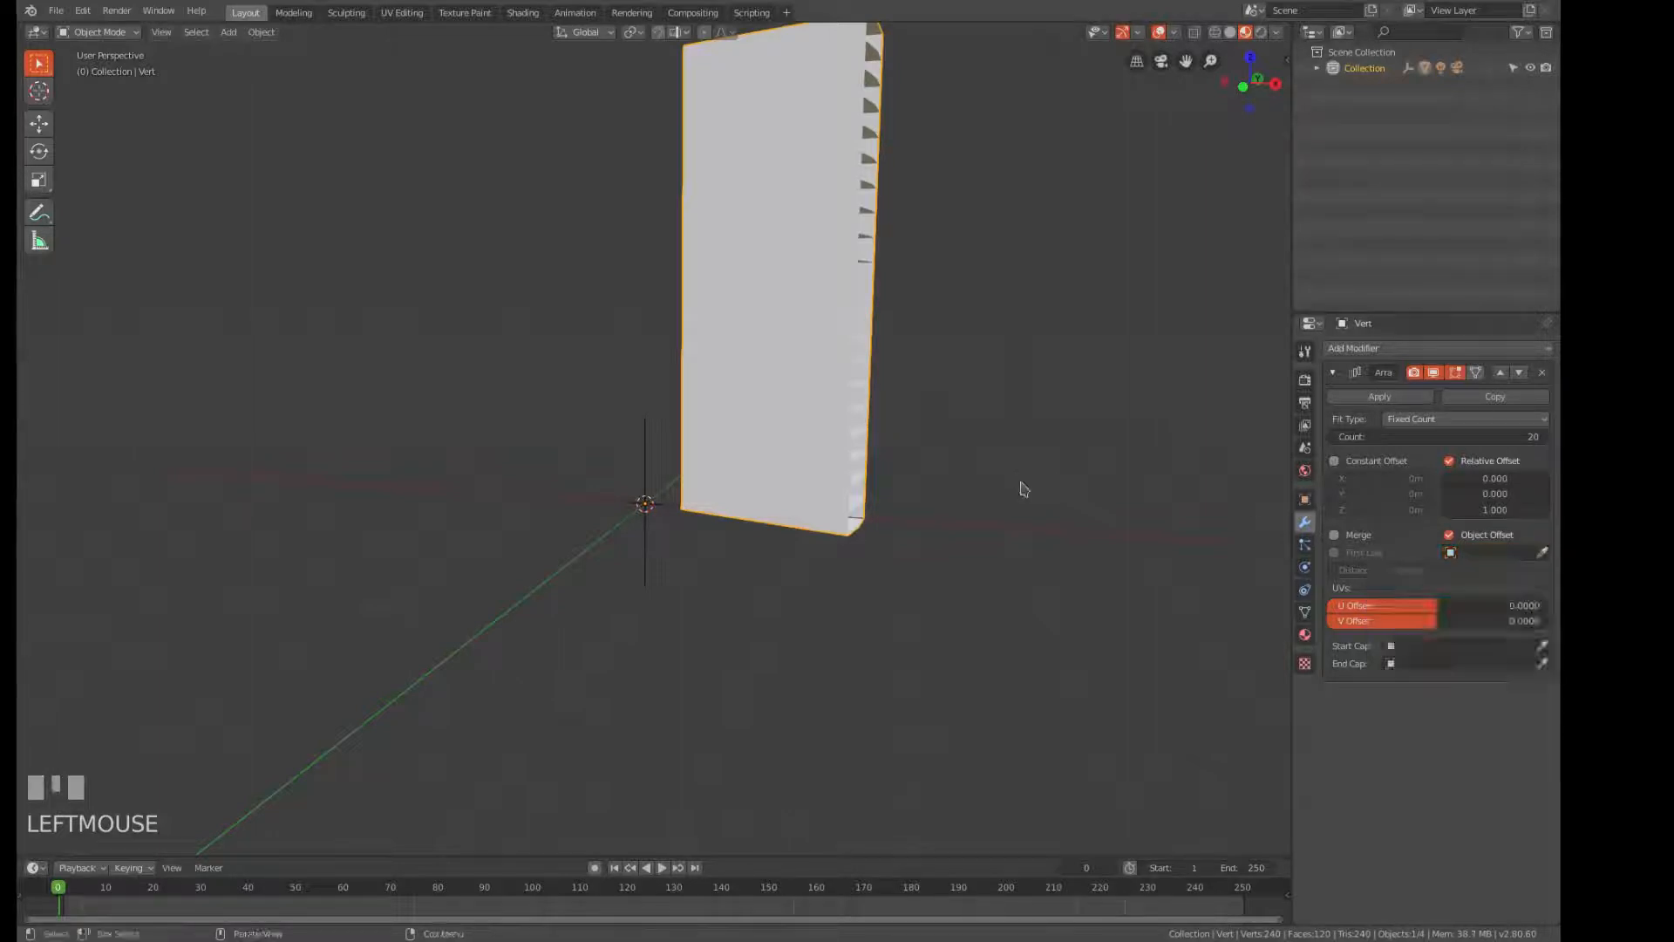
scroll(927, 395, down, 2)
middle_drag(945, 358, 964, 456)
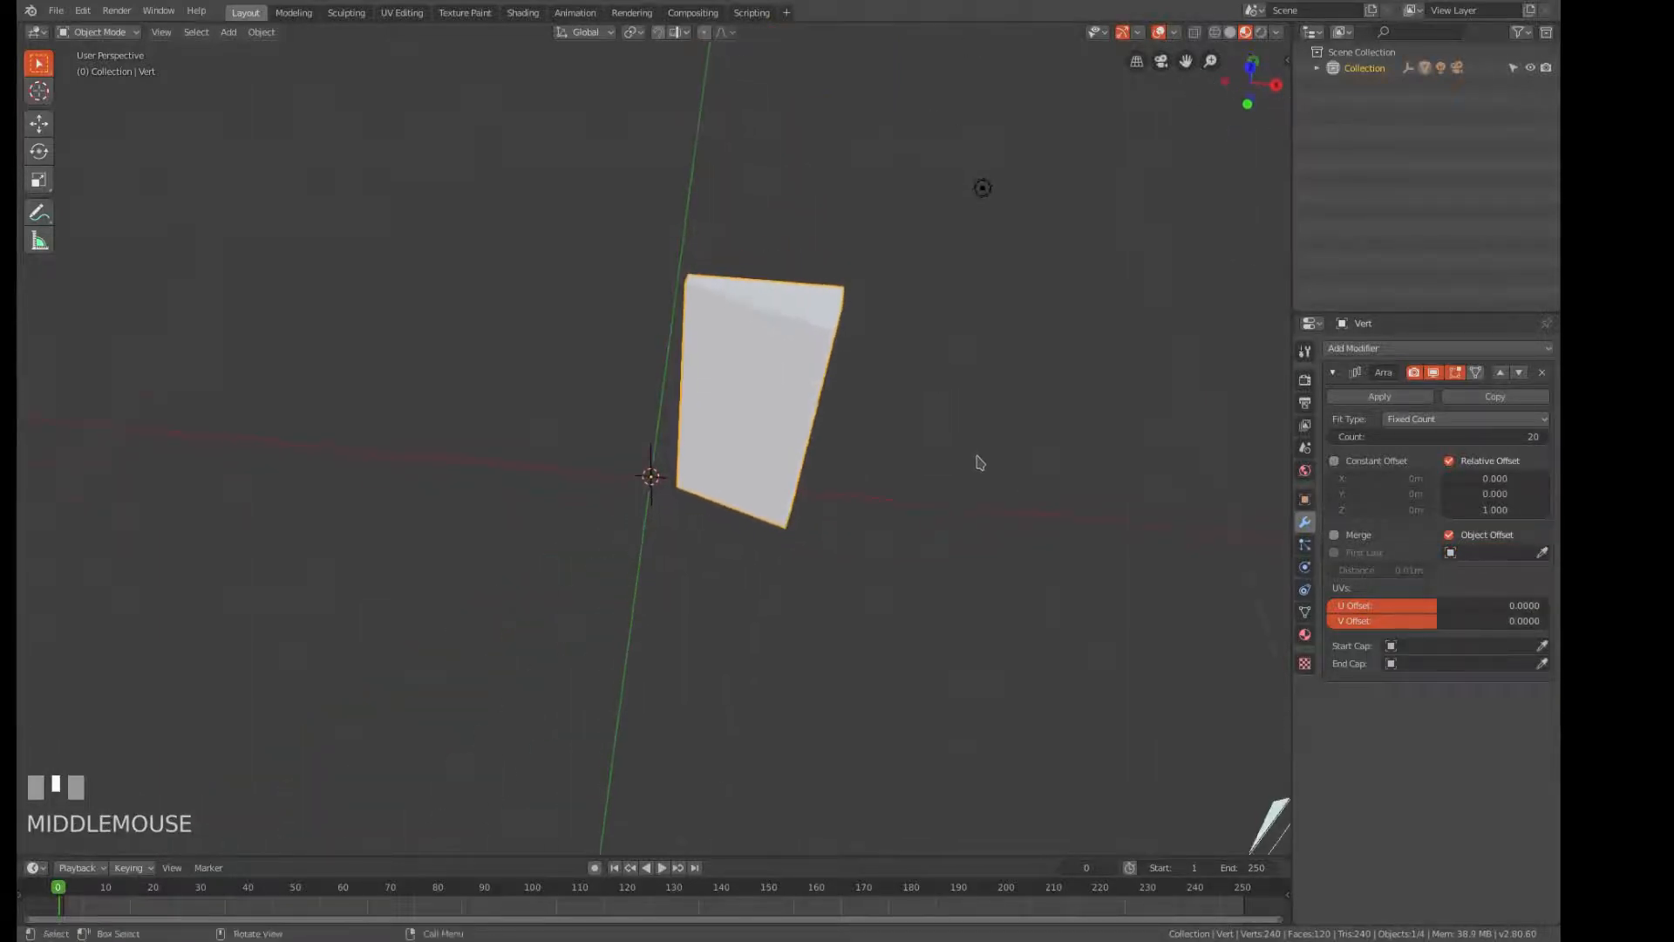
key(r)
key(z)
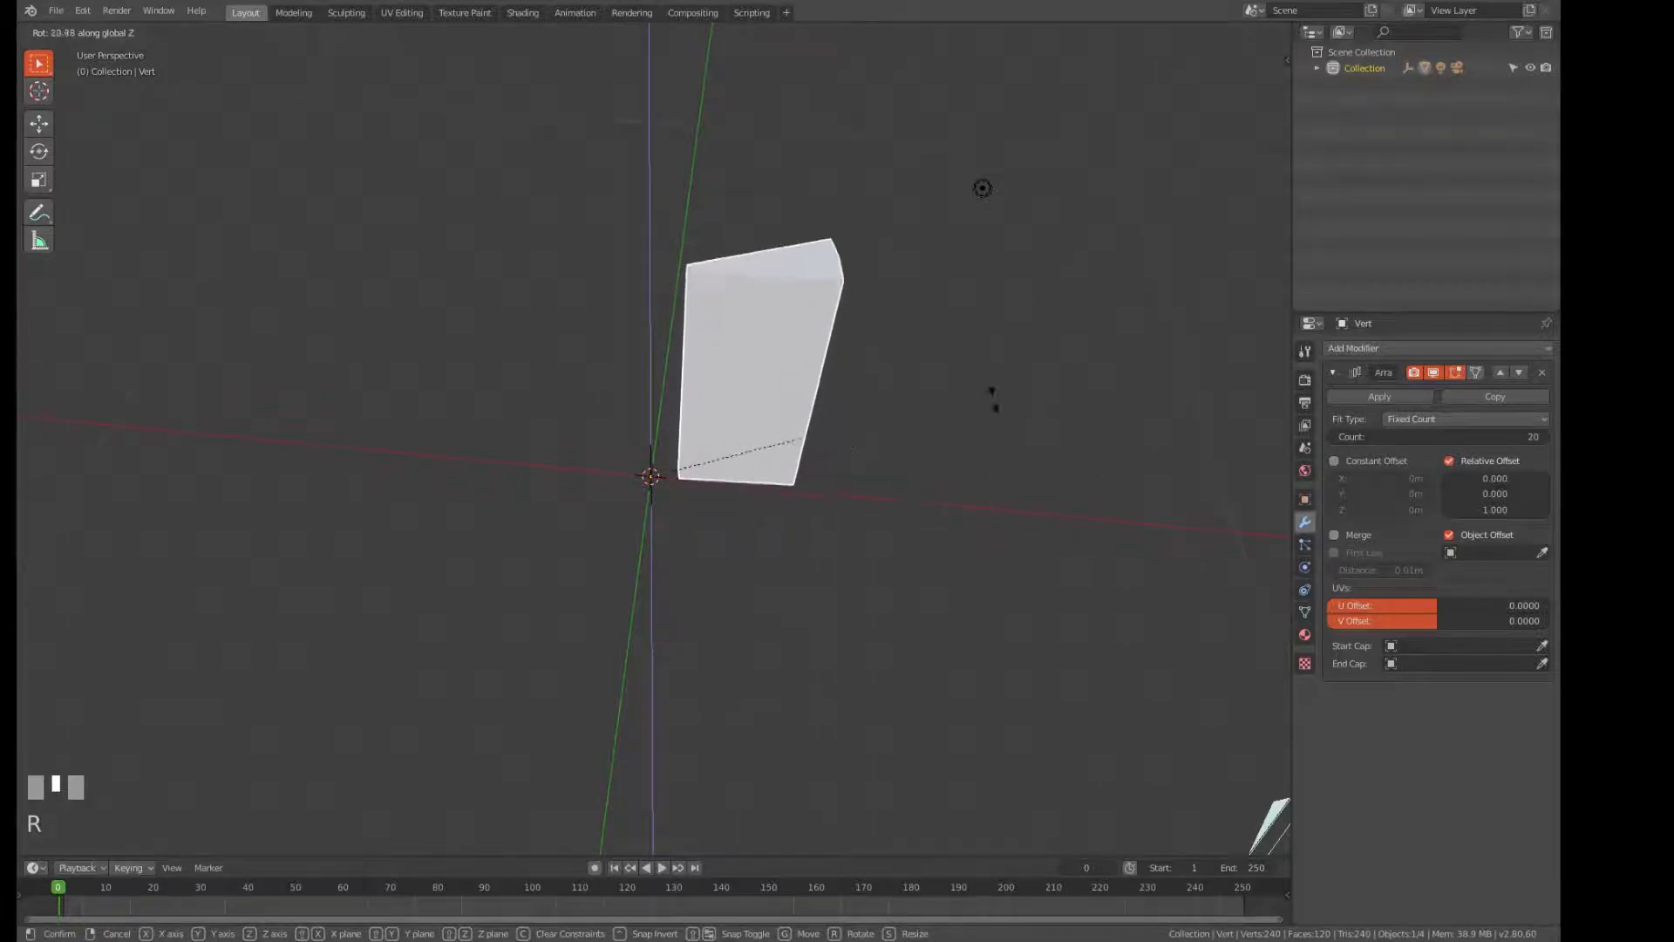
key(Escape)
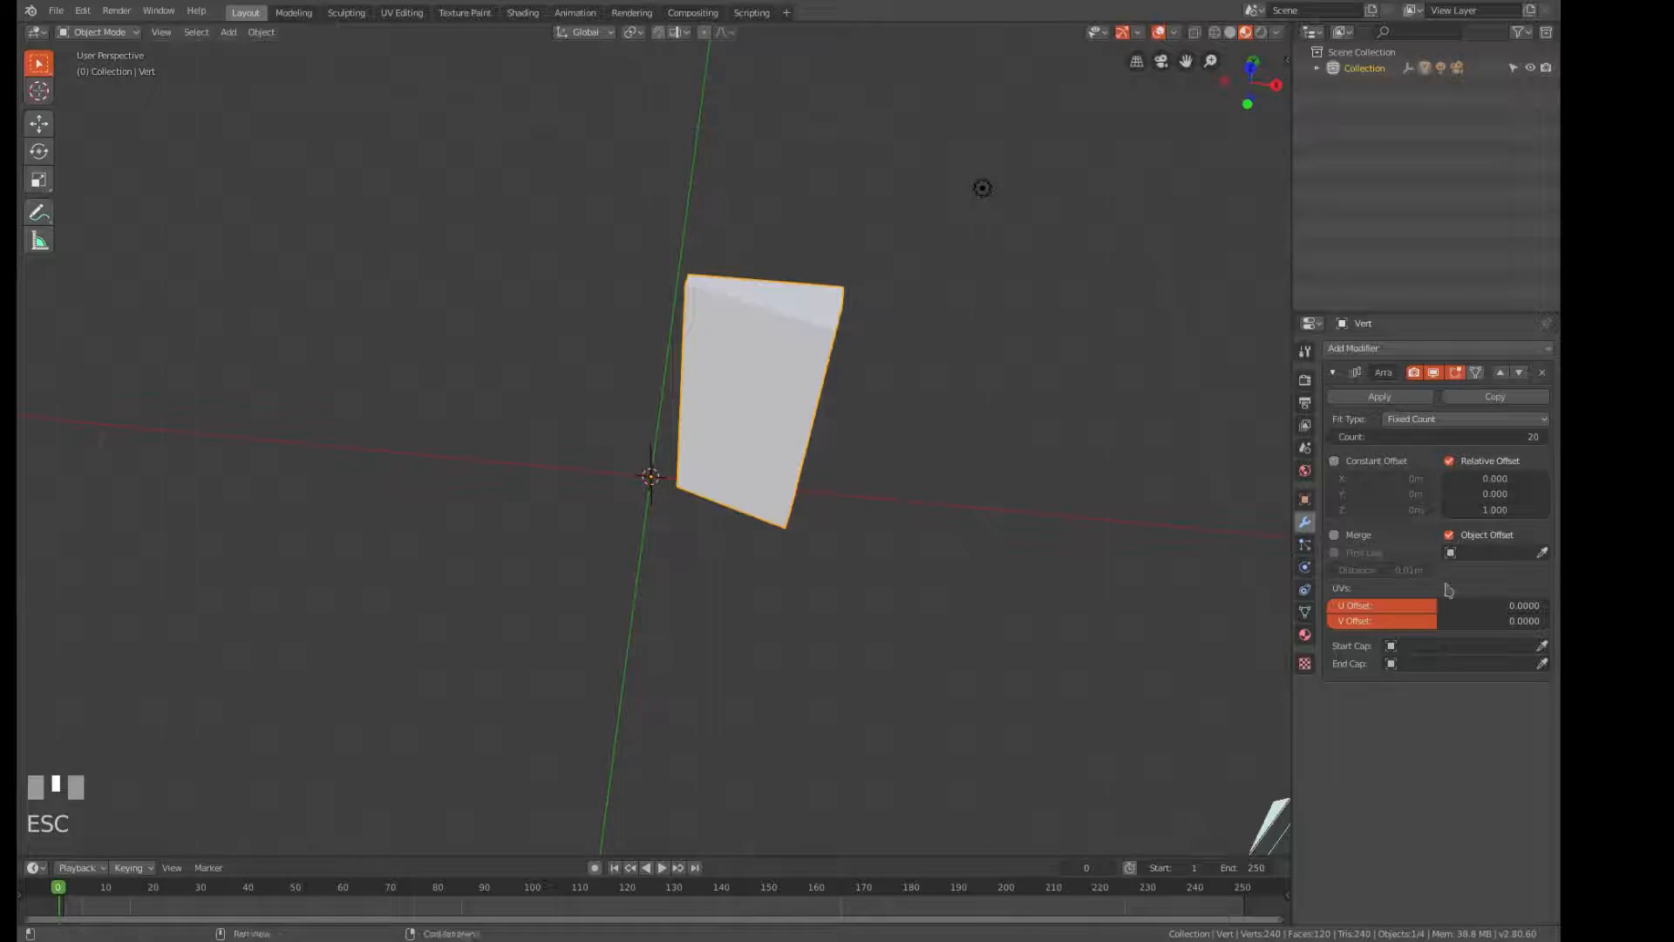
Assign the empty as the offset object of the wedge step's Array modifier.
click(1488, 556)
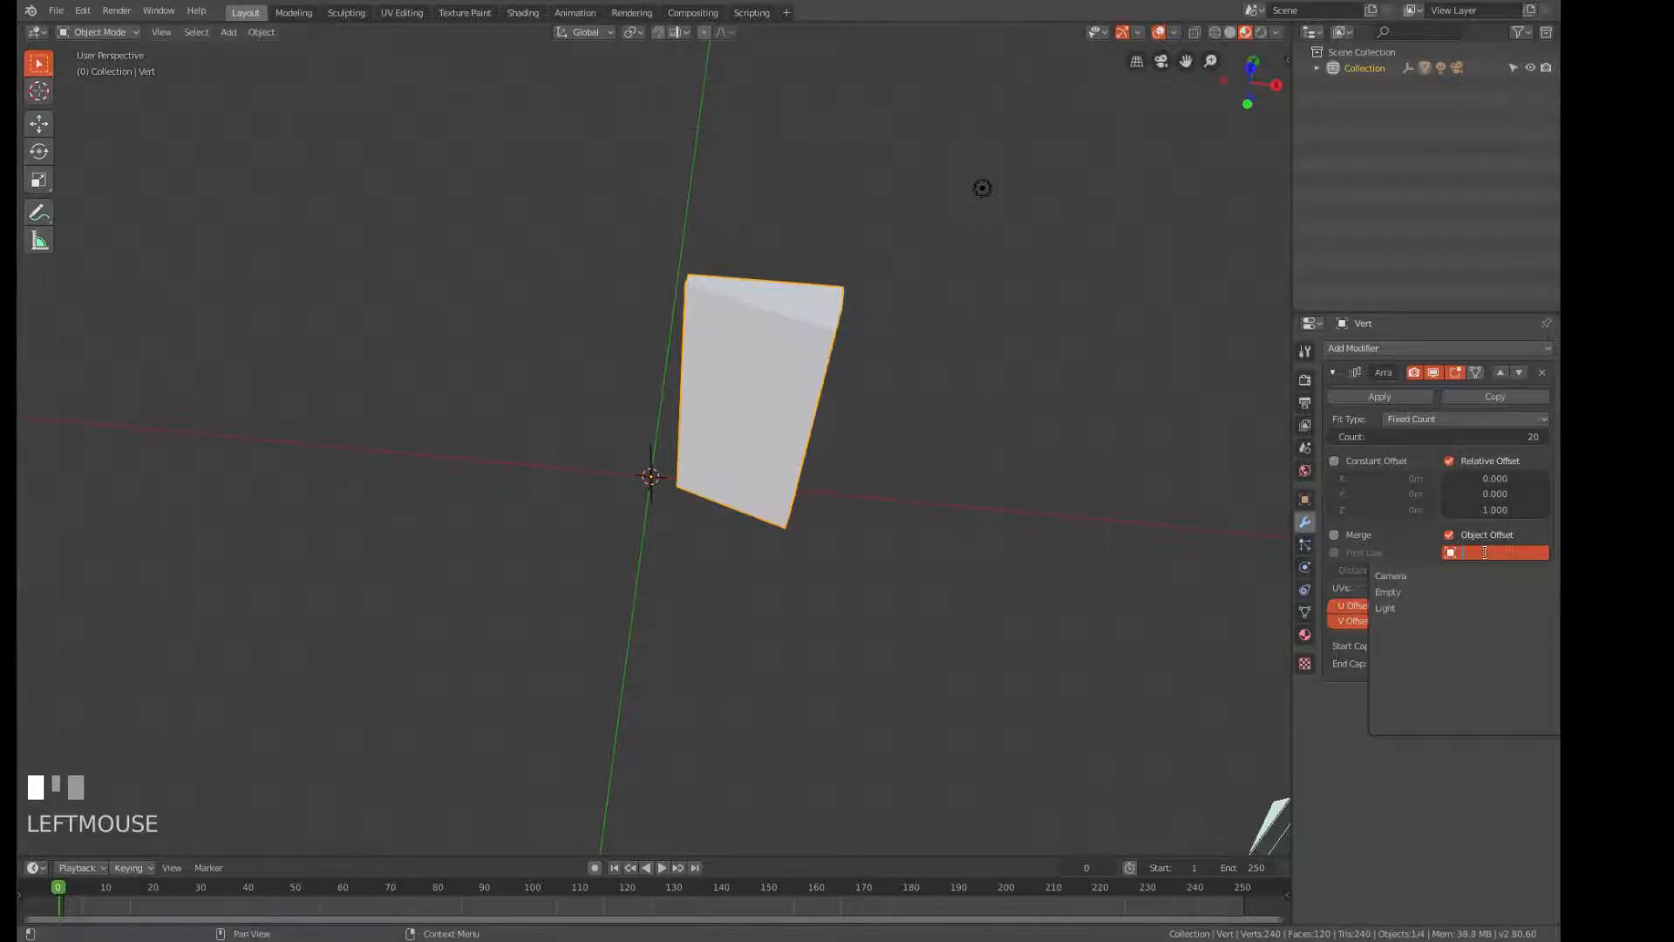
click(1414, 600)
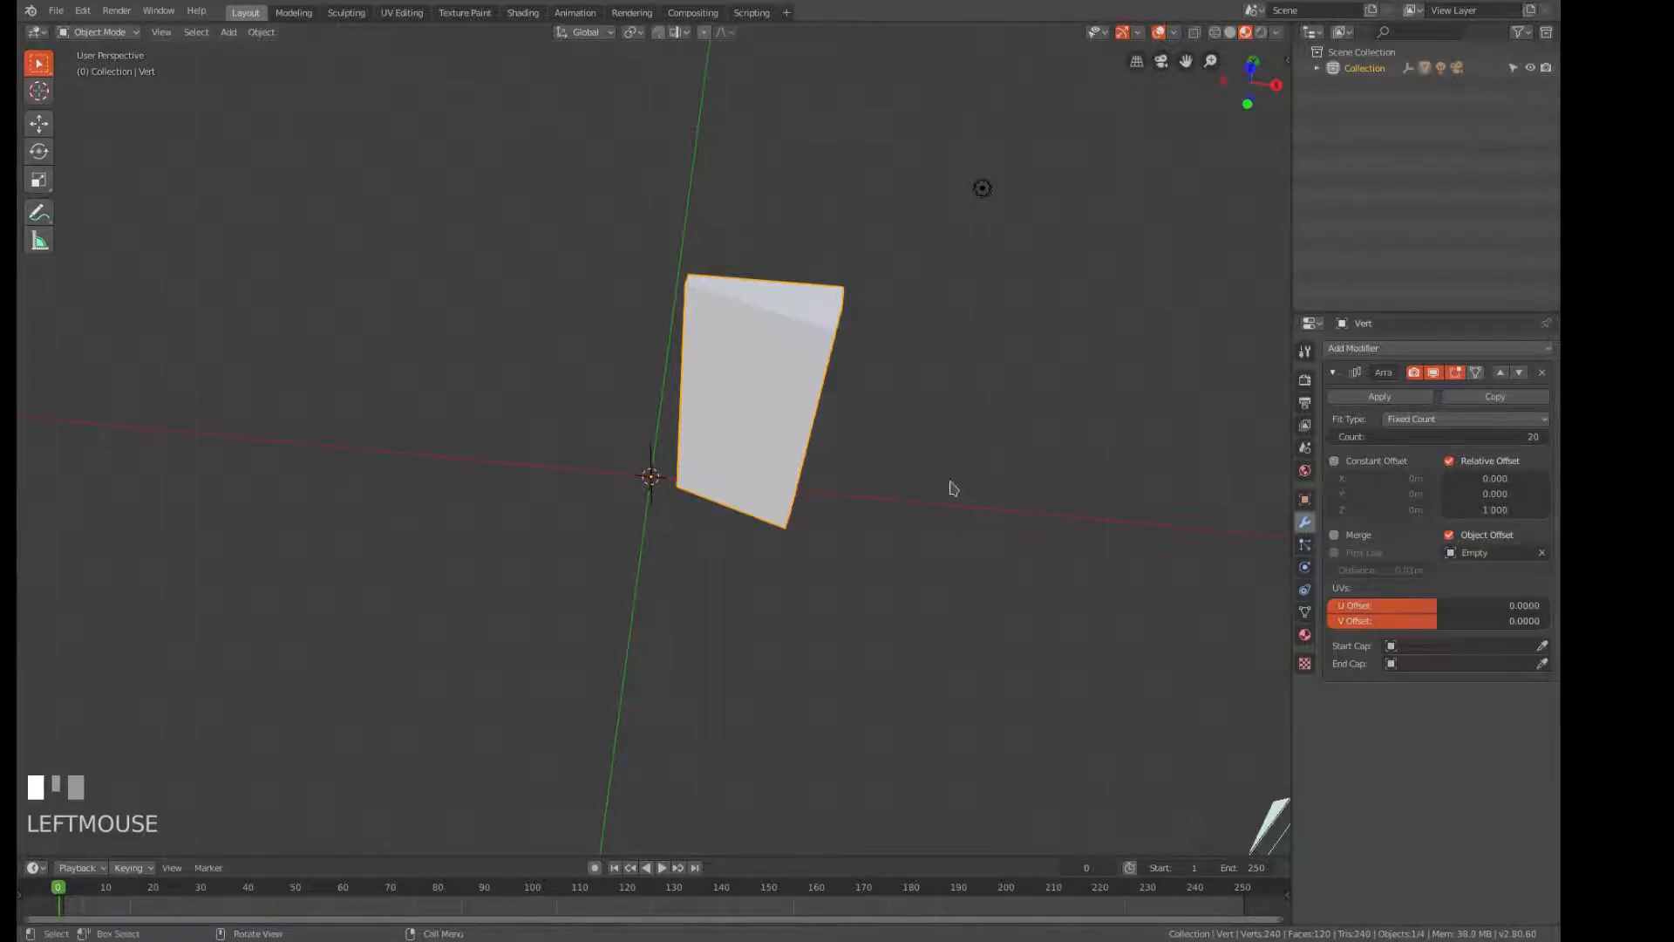
Rotate the arrayed wedge step by 18° about the global Z axis to fan the copies into a spiral.
key(r)
key(z)
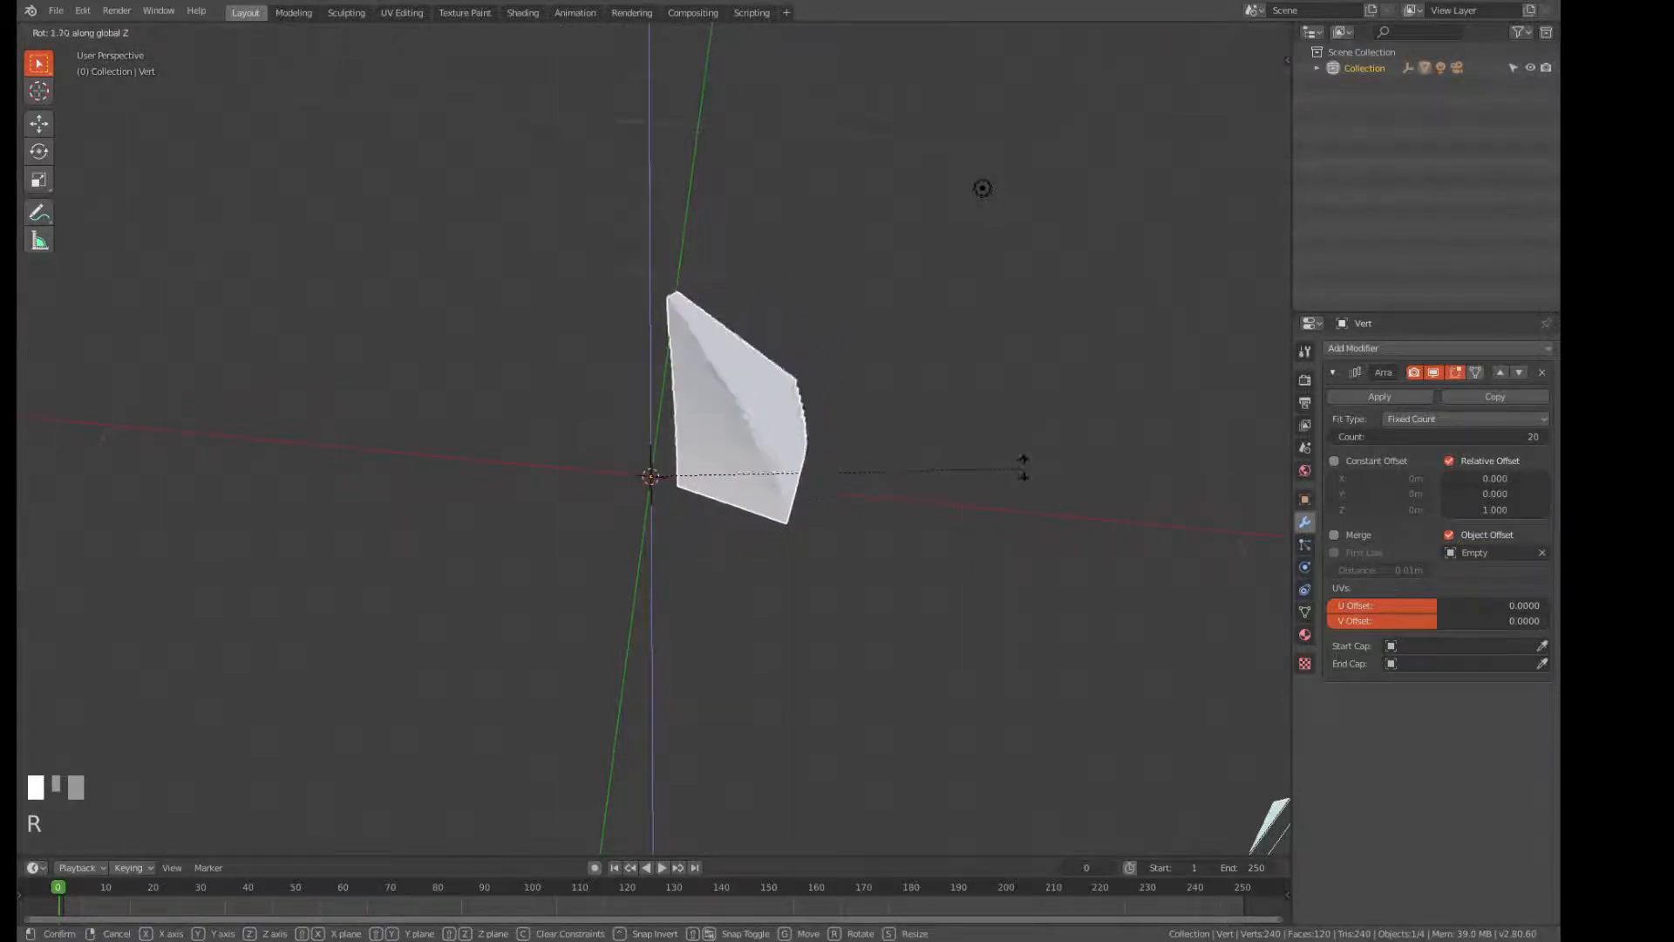
click(1029, 465)
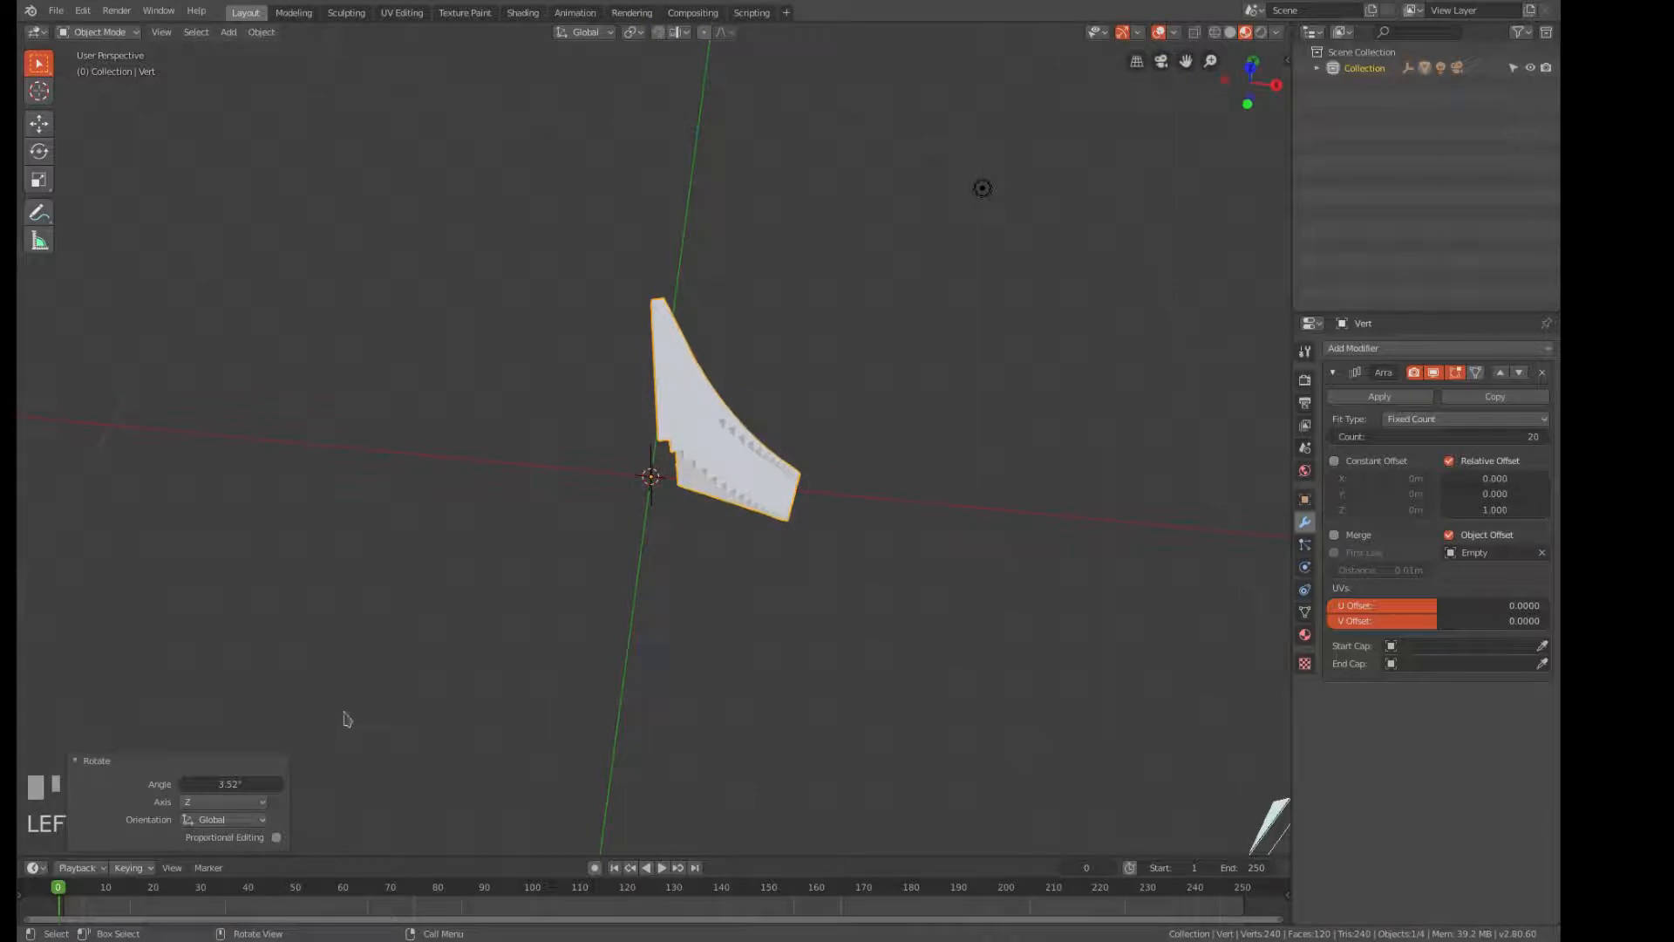
text(18)
key(Return)
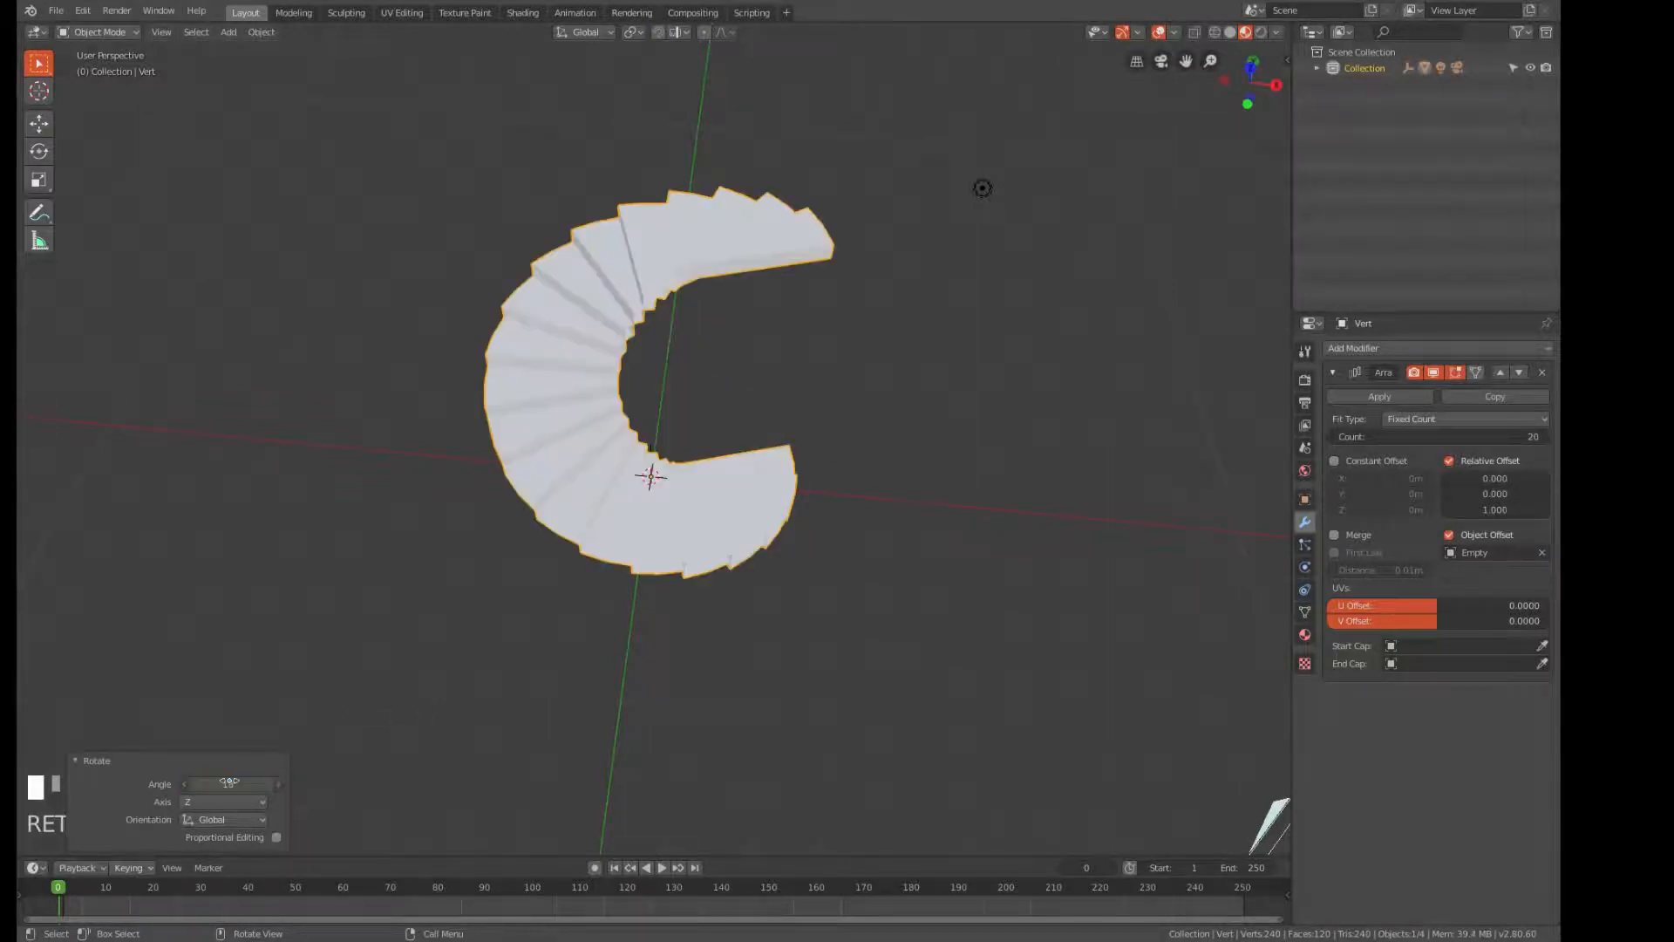
Examine the spiral staircase from the top view and from several sides to check how the steps wind and climb.
scroll(915, 553, down, 4)
middle_drag(915, 553, 784, 535)
scroll(748, 521, up, 3)
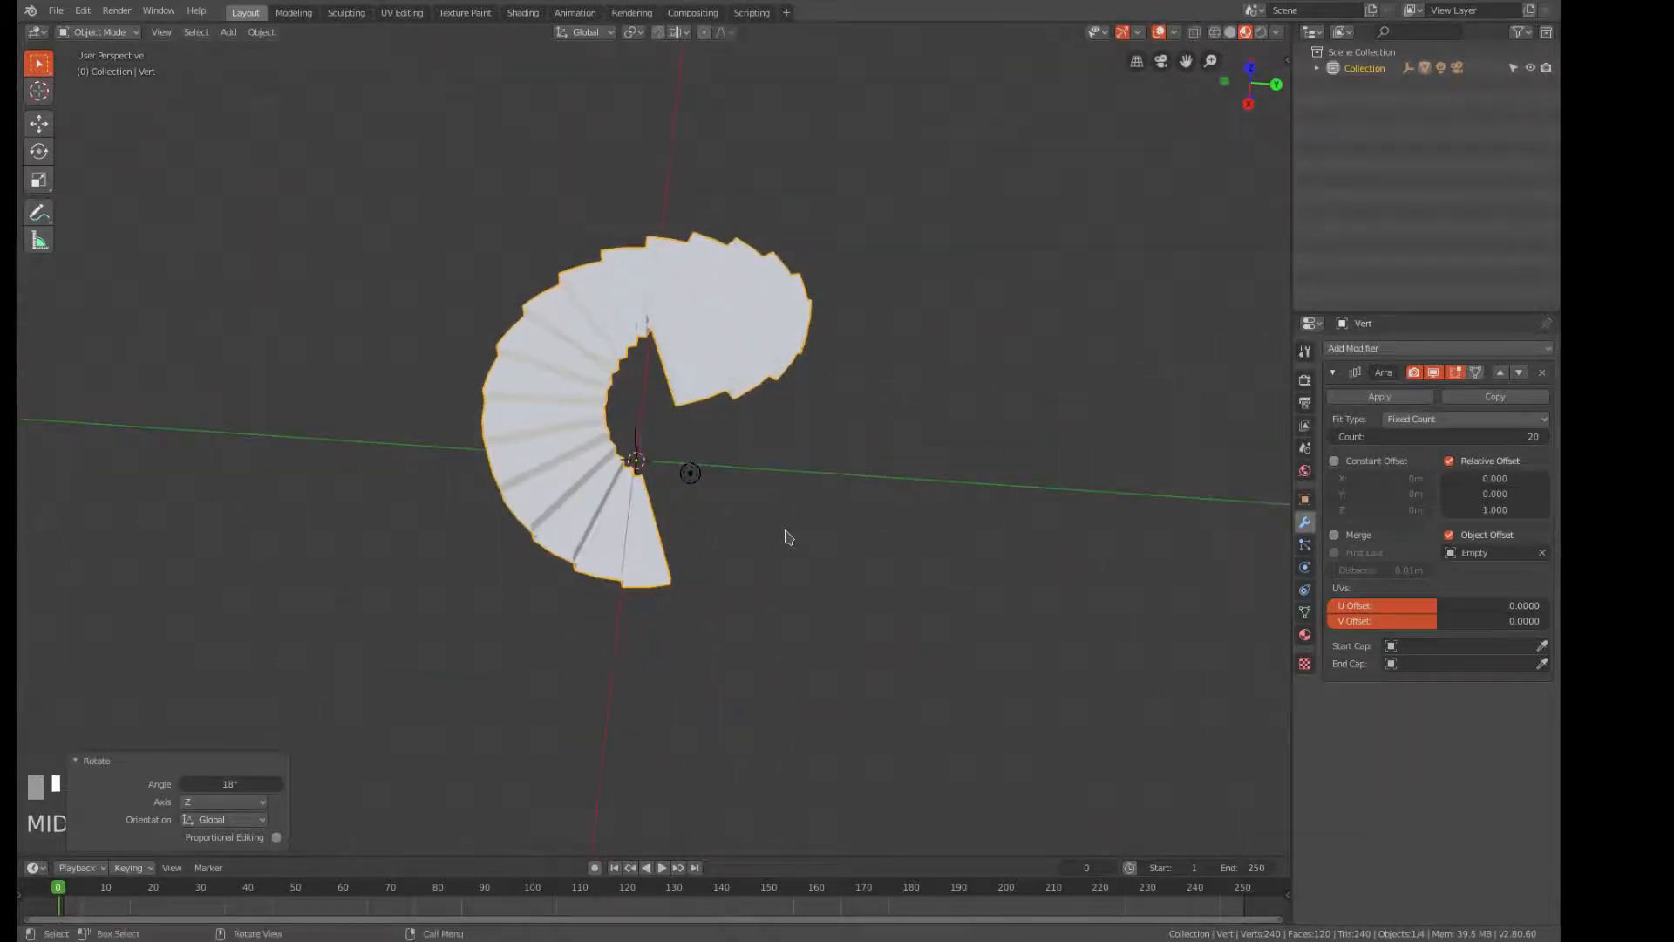
key(KP_7)
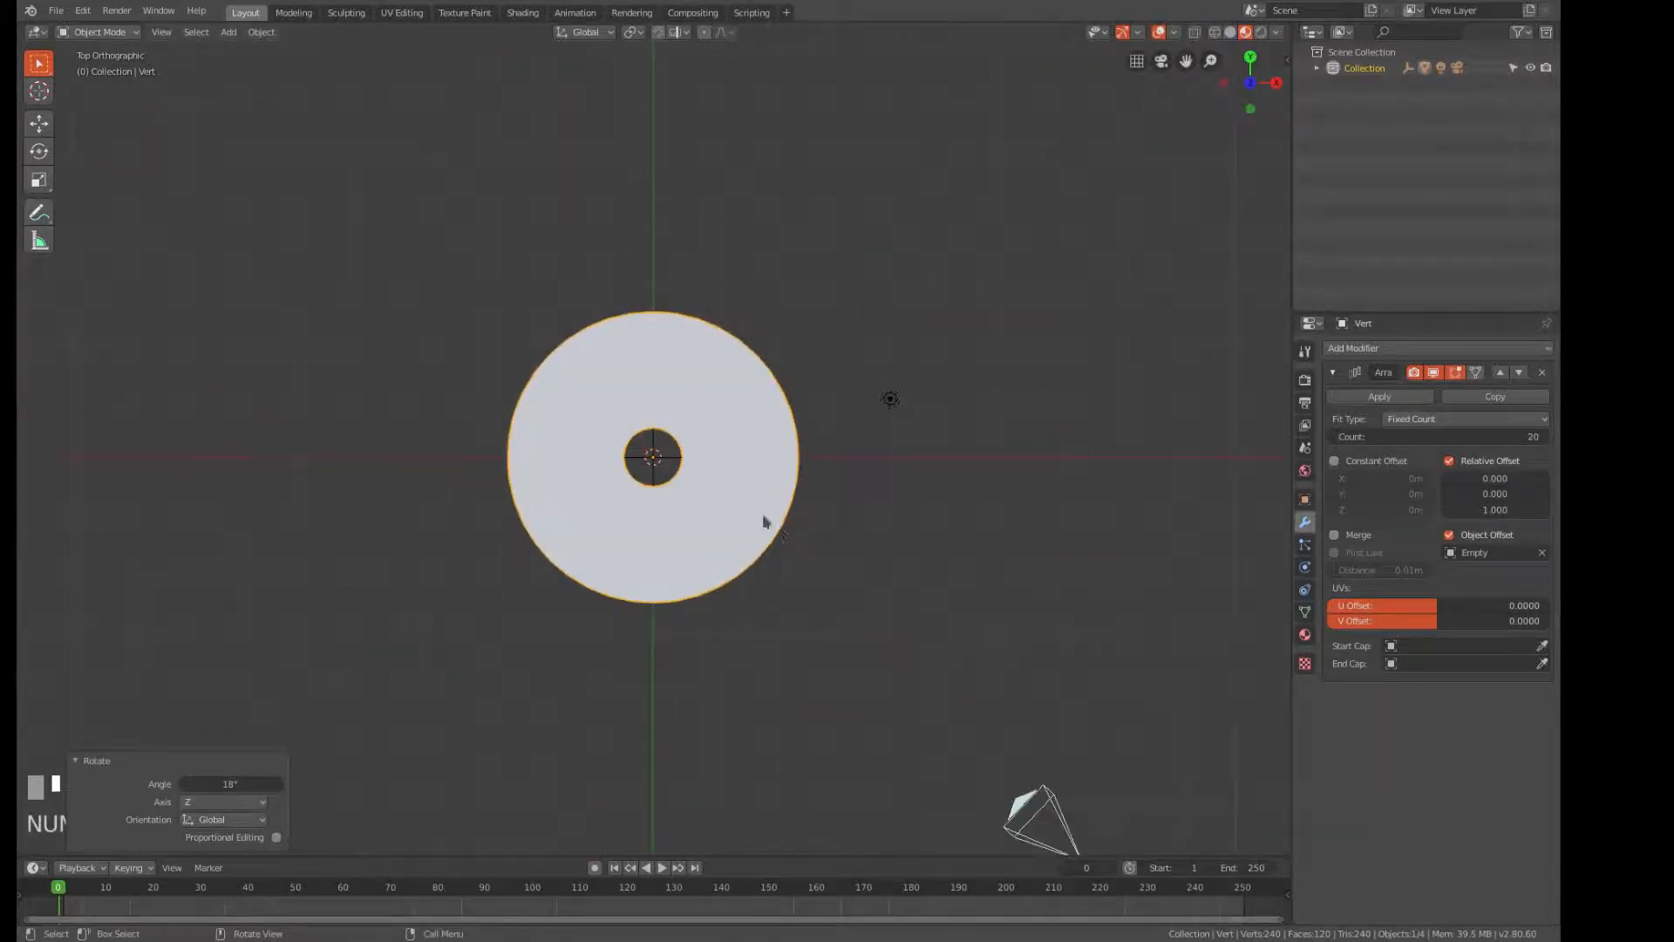
middle_drag(804, 524, 721, 291)
scroll(767, 515, up, 2)
middle_drag(766, 515, 733, 463)
scroll(736, 463, up, 2)
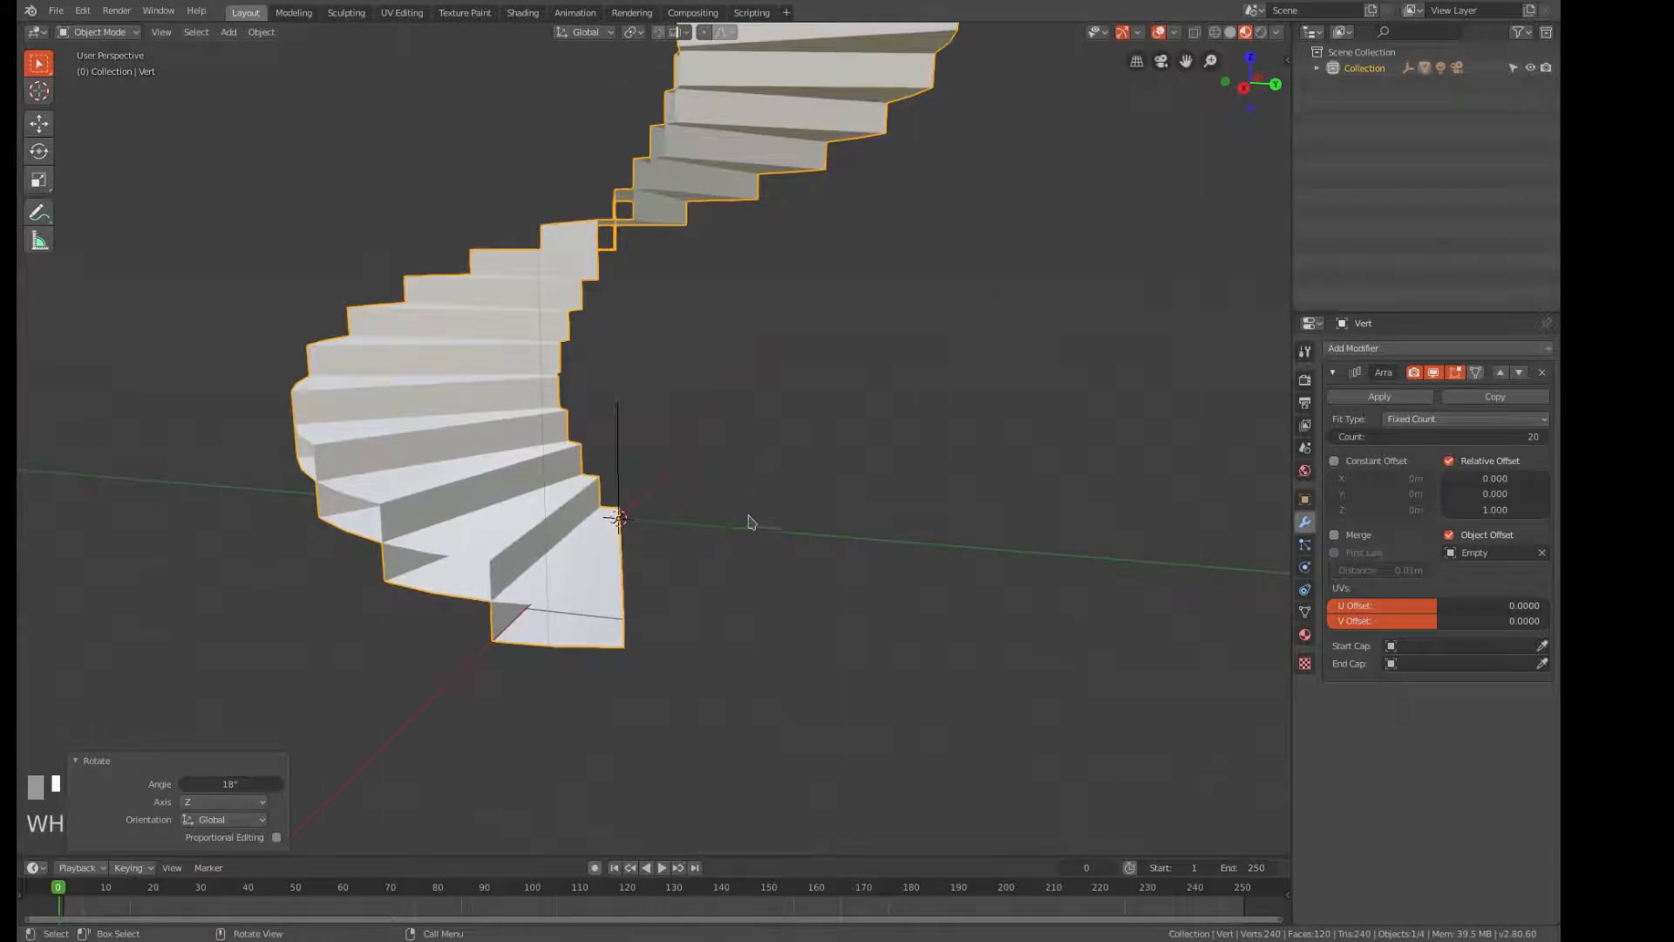
scroll(739, 510, down, 3)
middle_drag(743, 497, 823, 504)
scroll(821, 500, up, 3)
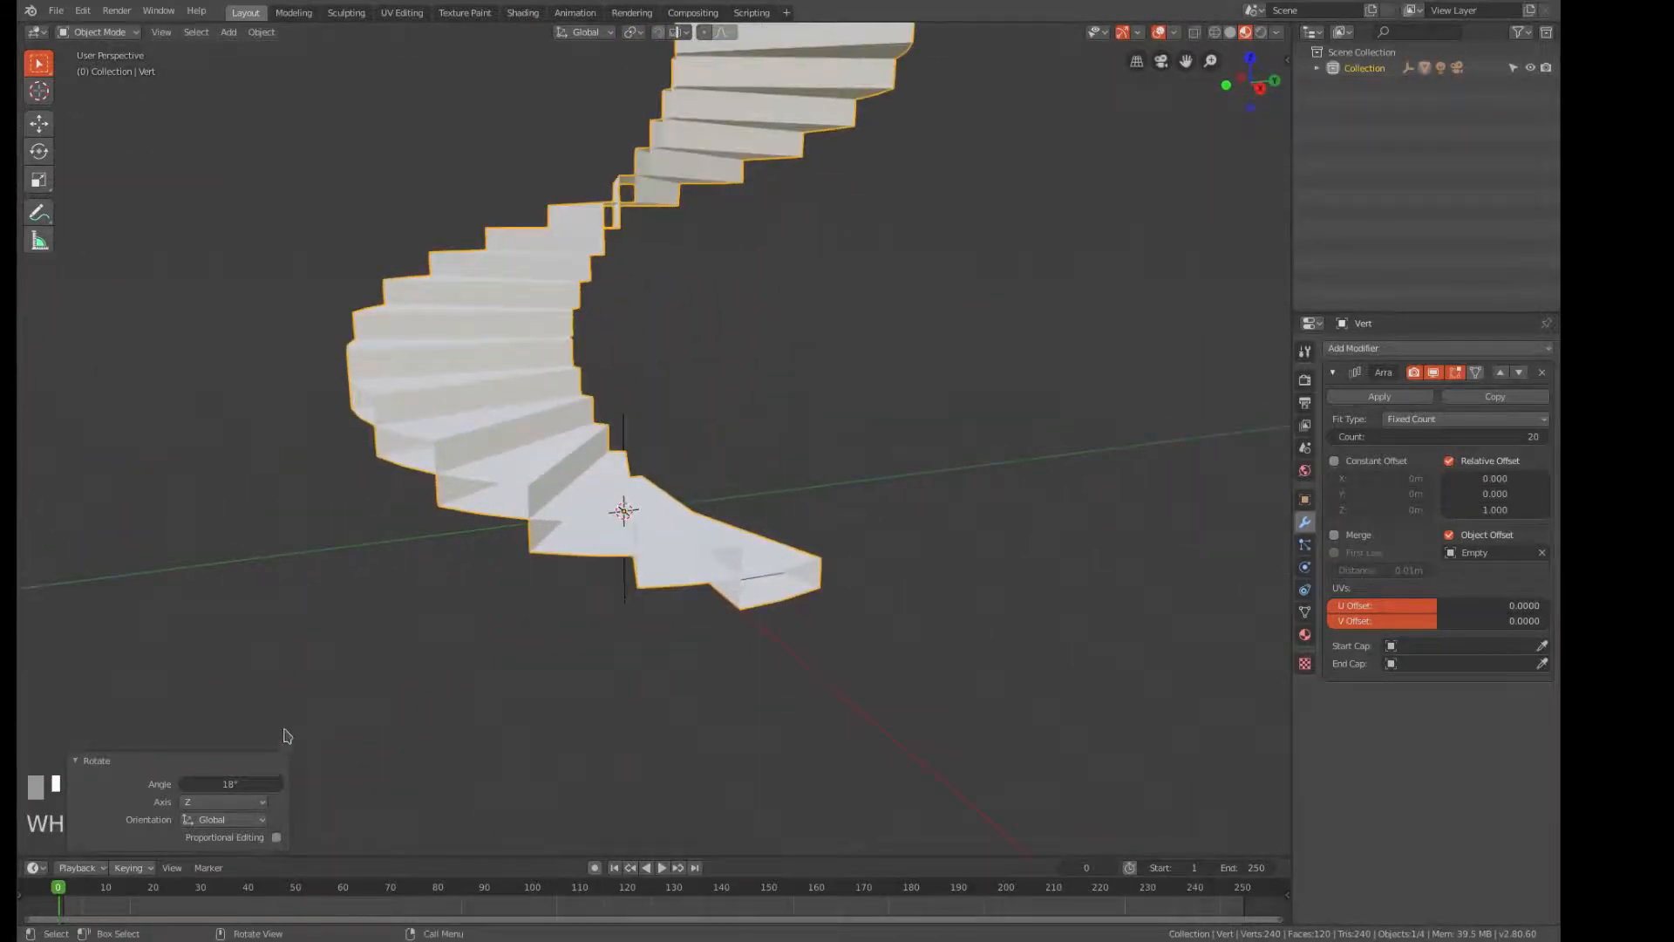
scroll(689, 610, down, 3)
middle_drag(689, 610, 668, 667)
middle_drag(825, 717, 660, 695)
scroll(614, 697, up, 1)
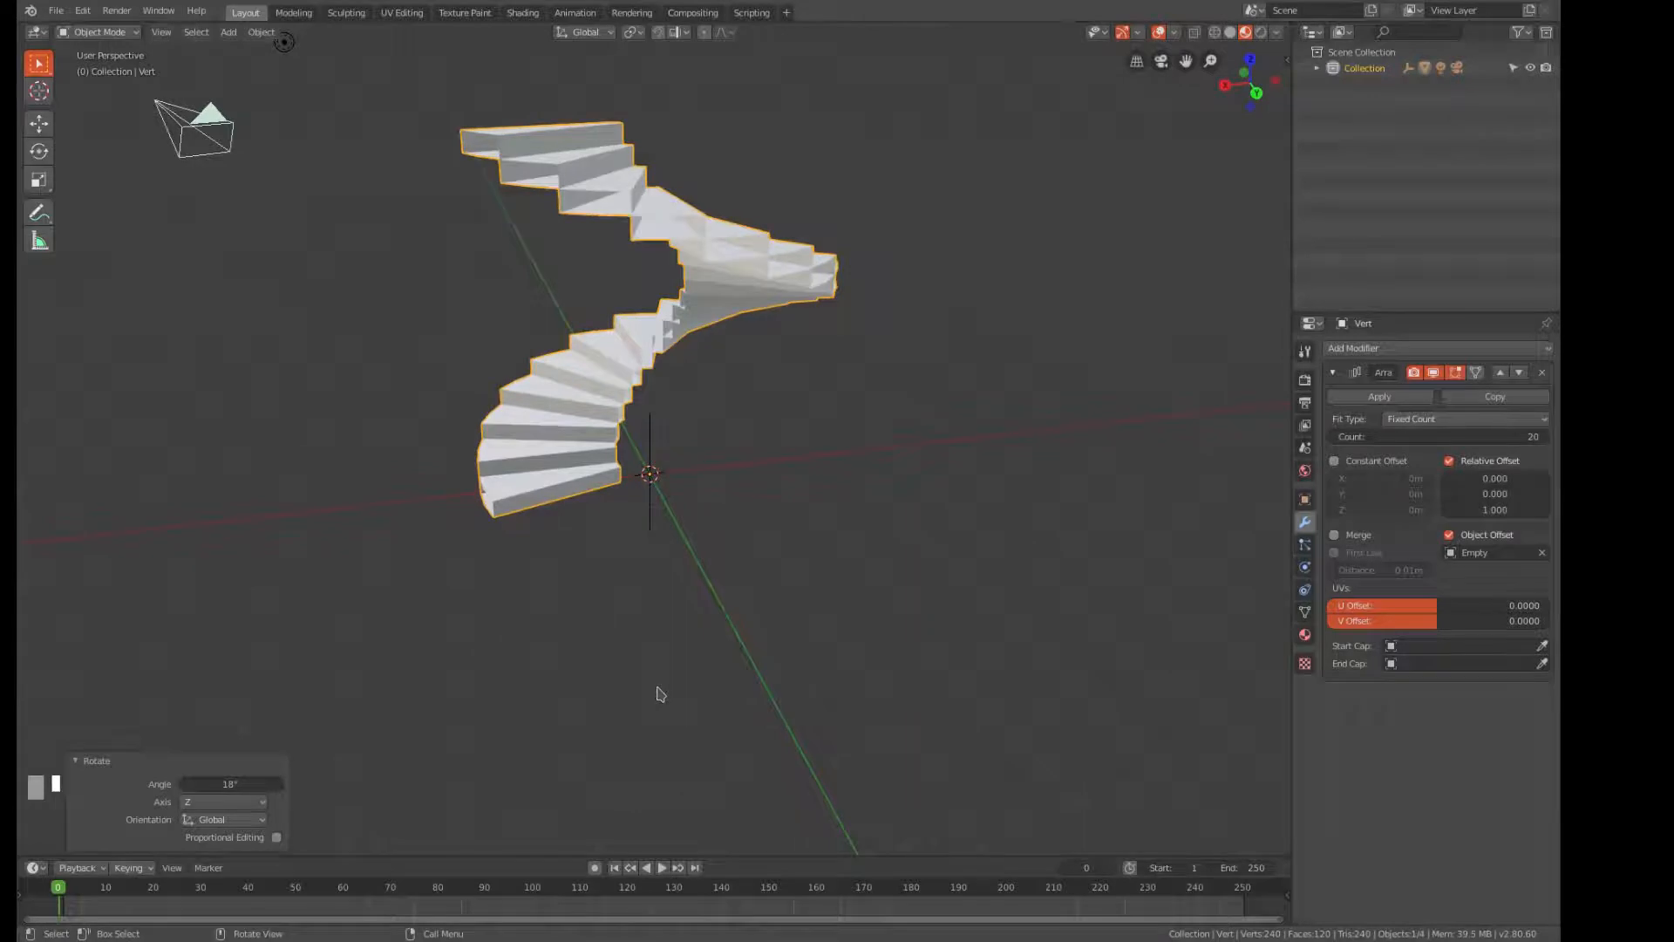
Change the angle of the last Z rotation to -18° to reverse the winding direction of the staircase.
click(244, 783)
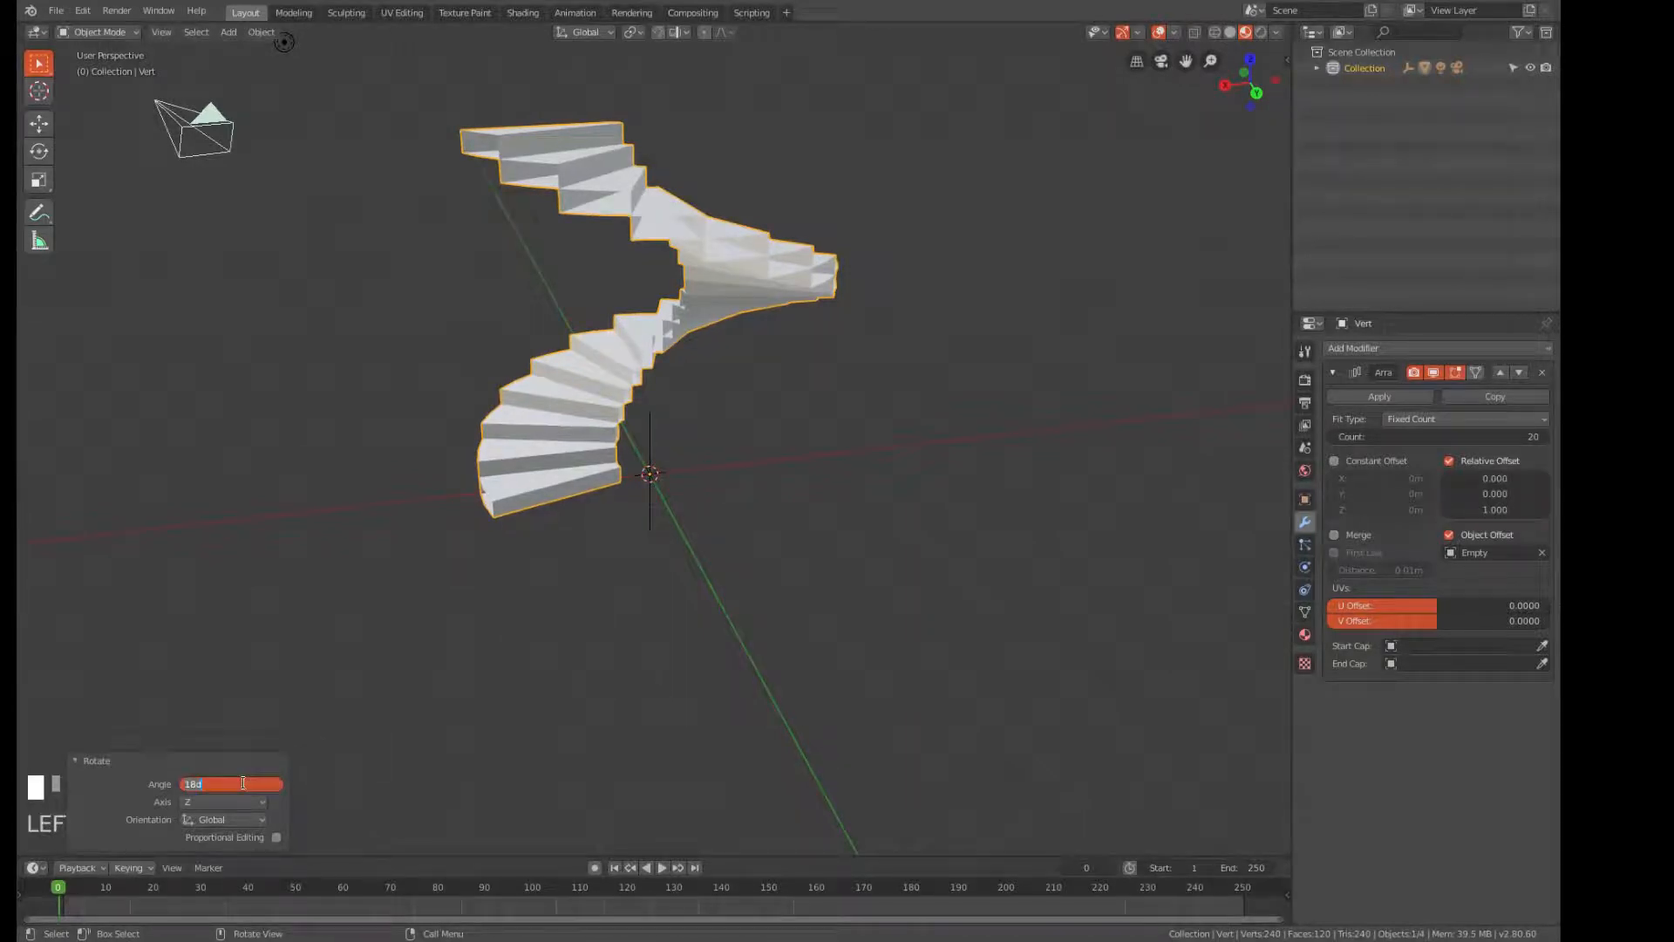
key(BackSpace)
text(-18)
key(Return)
Apply the Array modifier on the staircase and delete the empty at the origin.
middle_drag(562, 403, 710, 452)
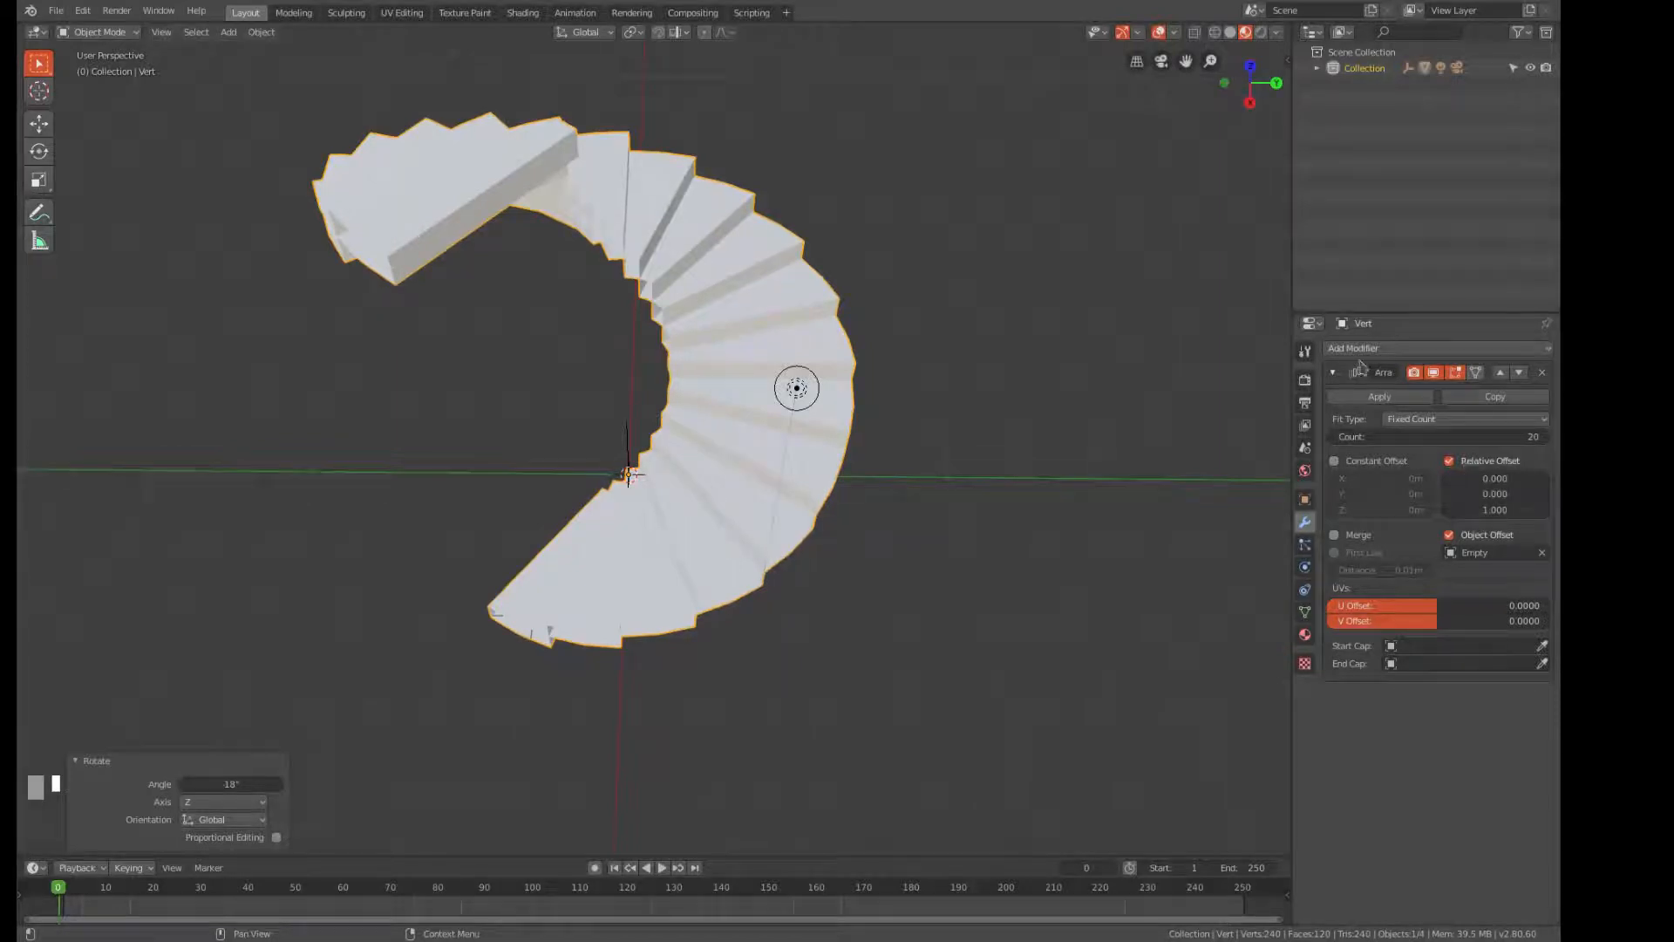
click(1379, 396)
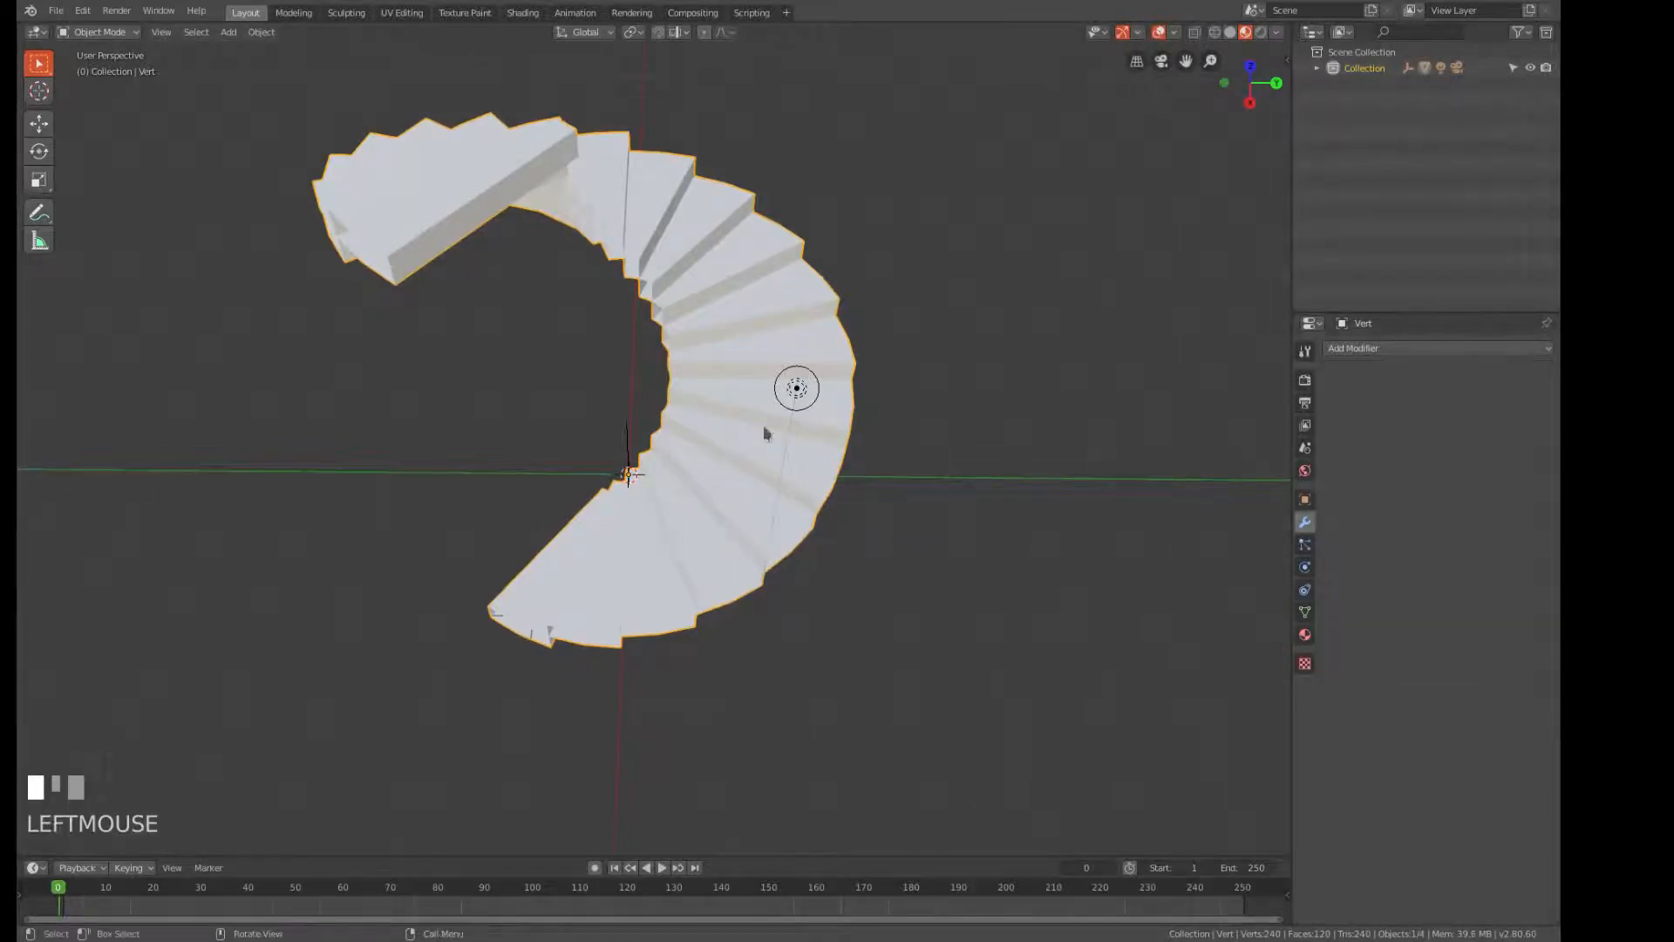
middle_drag(702, 460, 684, 489)
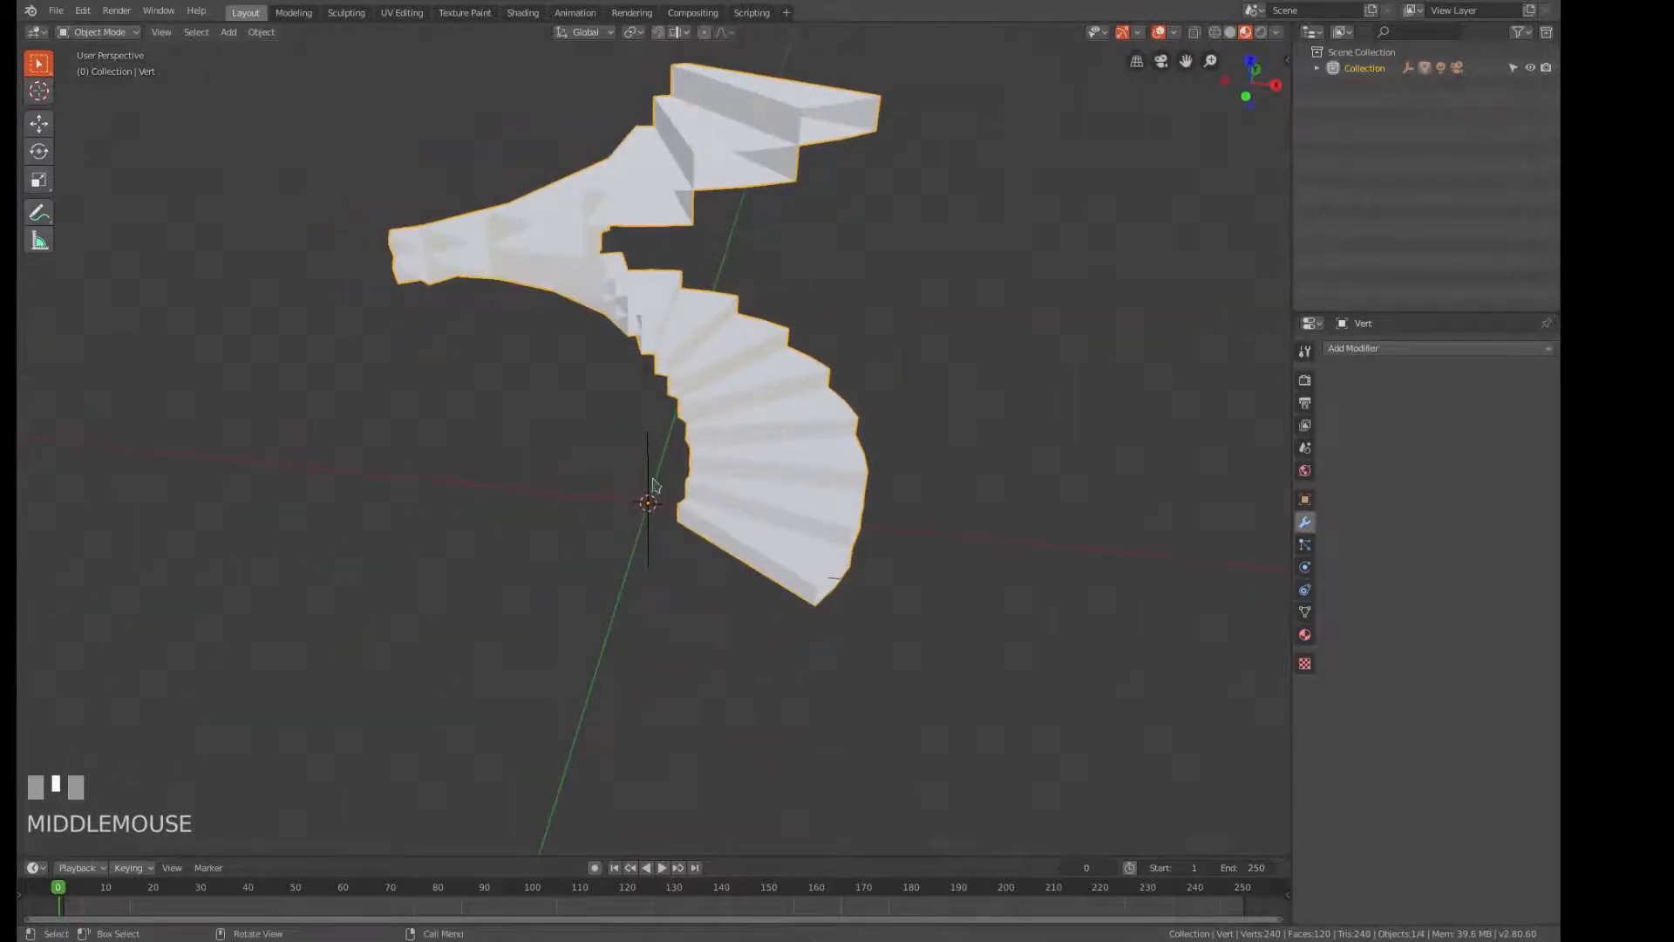
click(646, 483)
key(x)
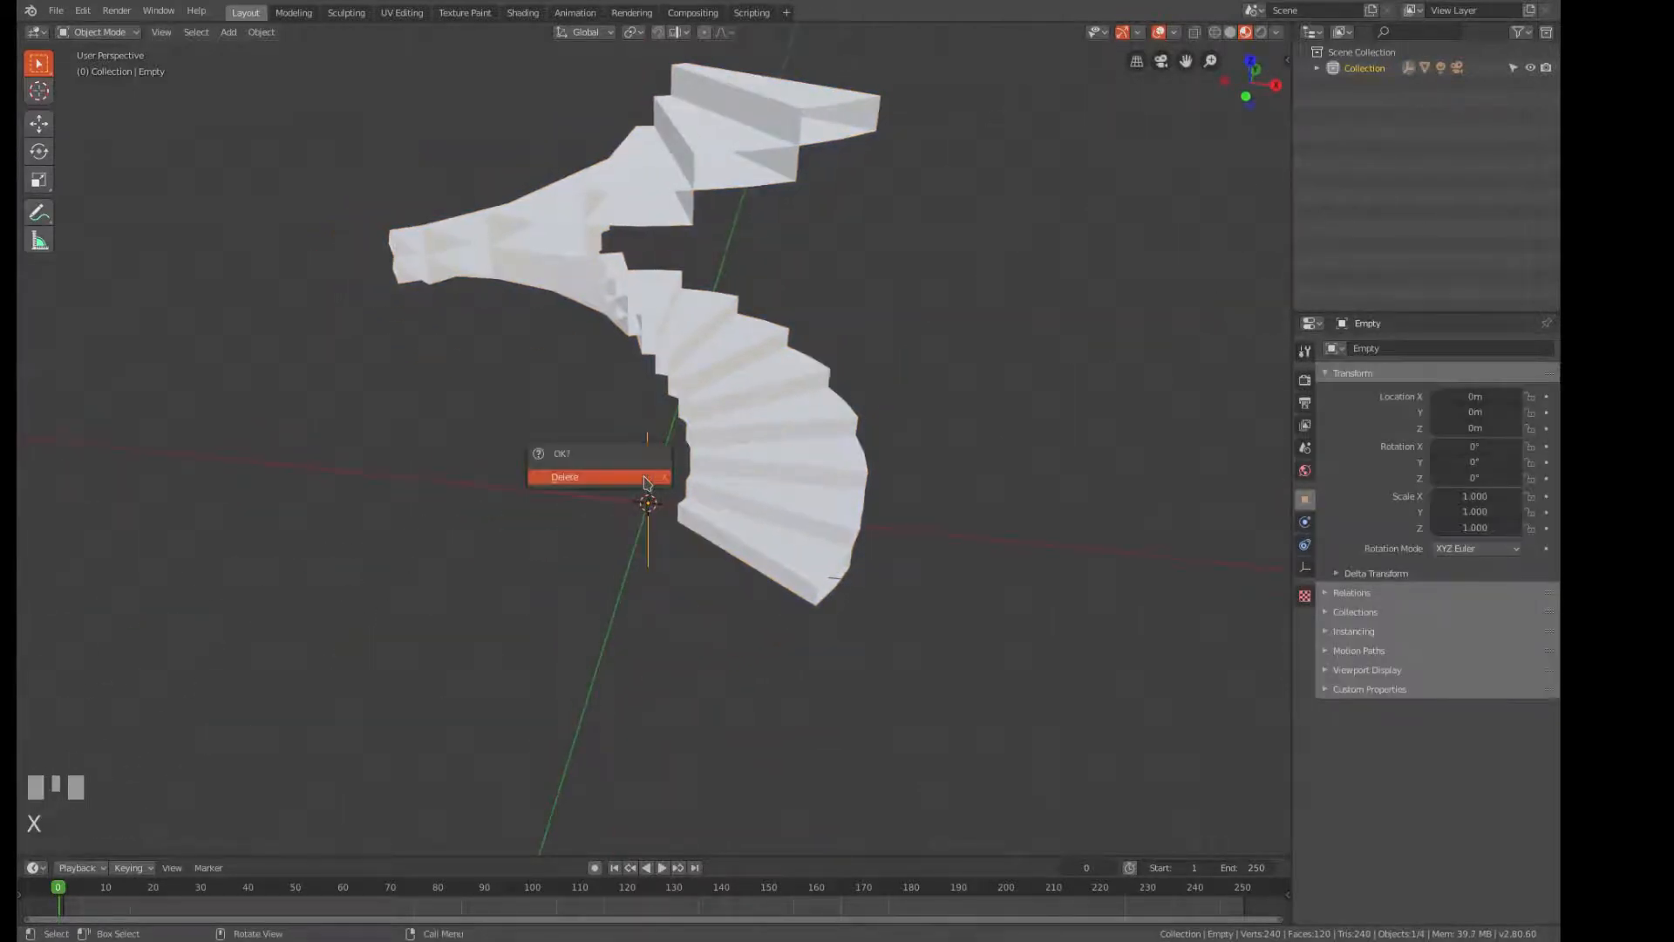
click(649, 477)
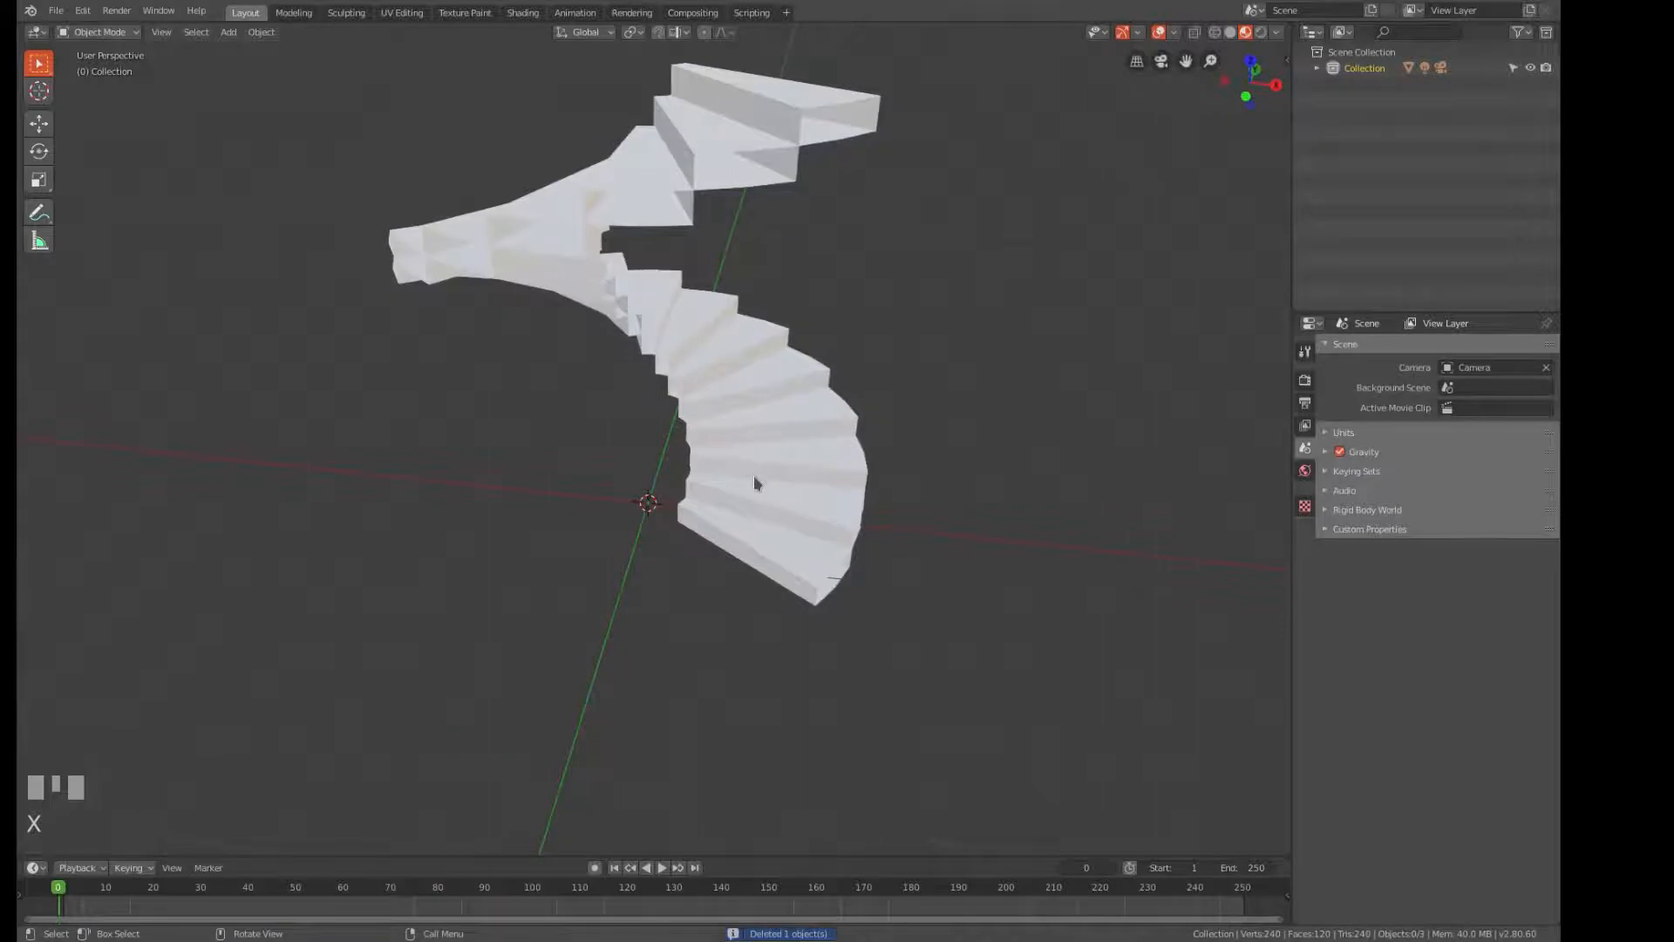
Add a mesh cylinder with 16 vertices at the world origin as the staircase's central column.
key(shift+a)
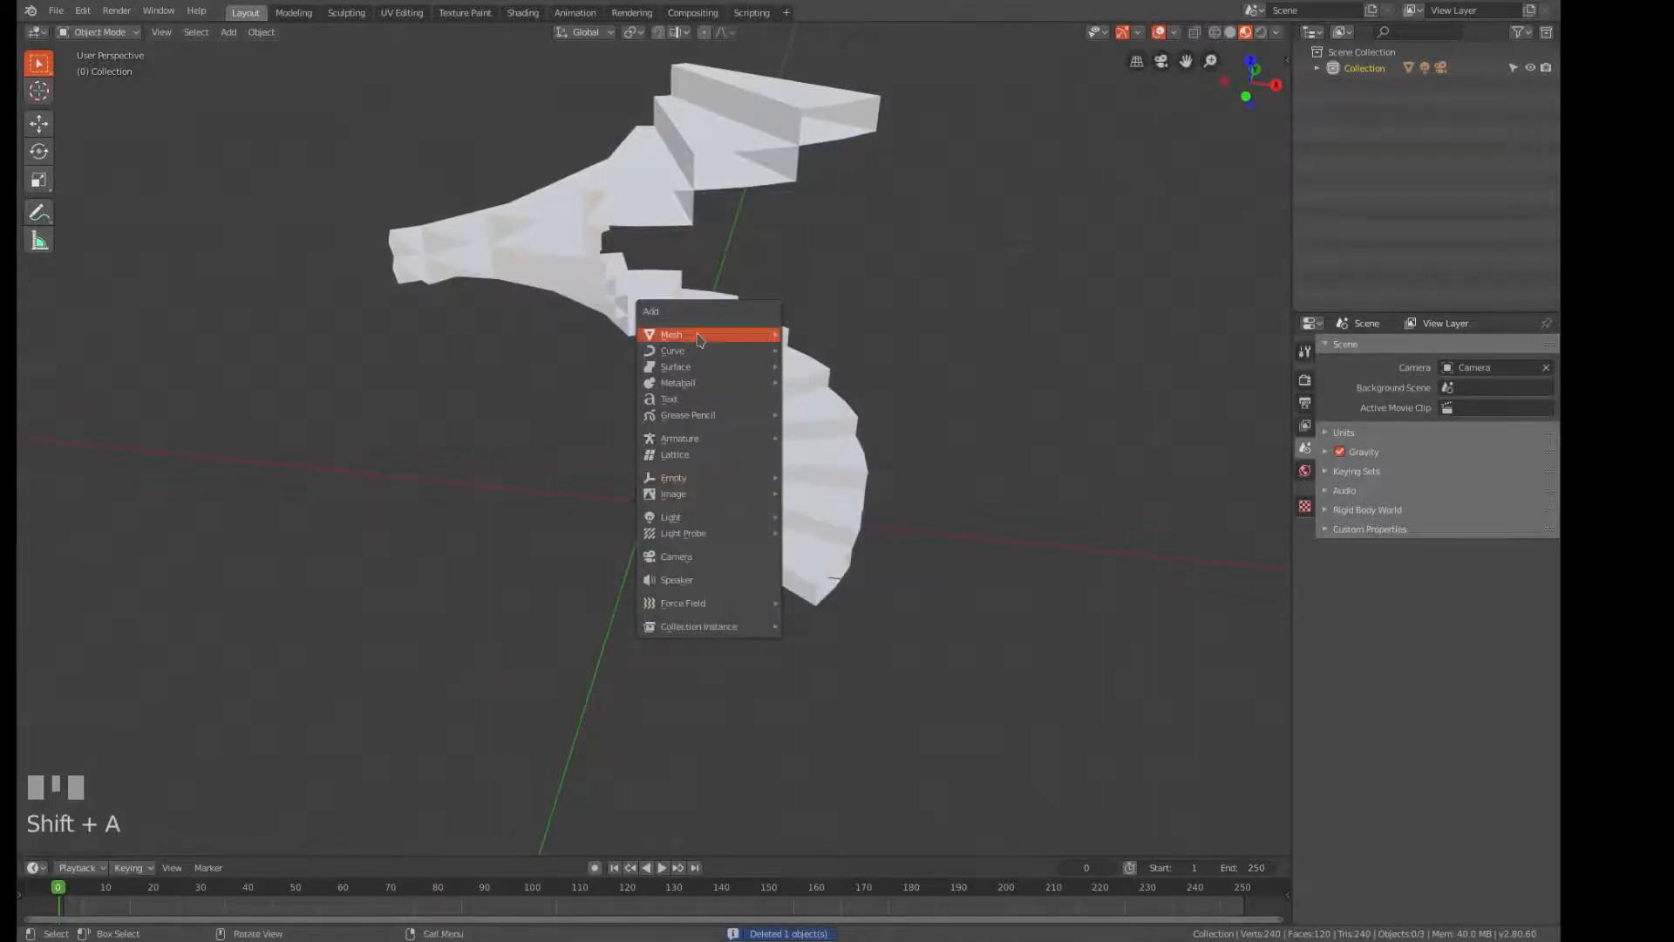
mouse_move(703, 336)
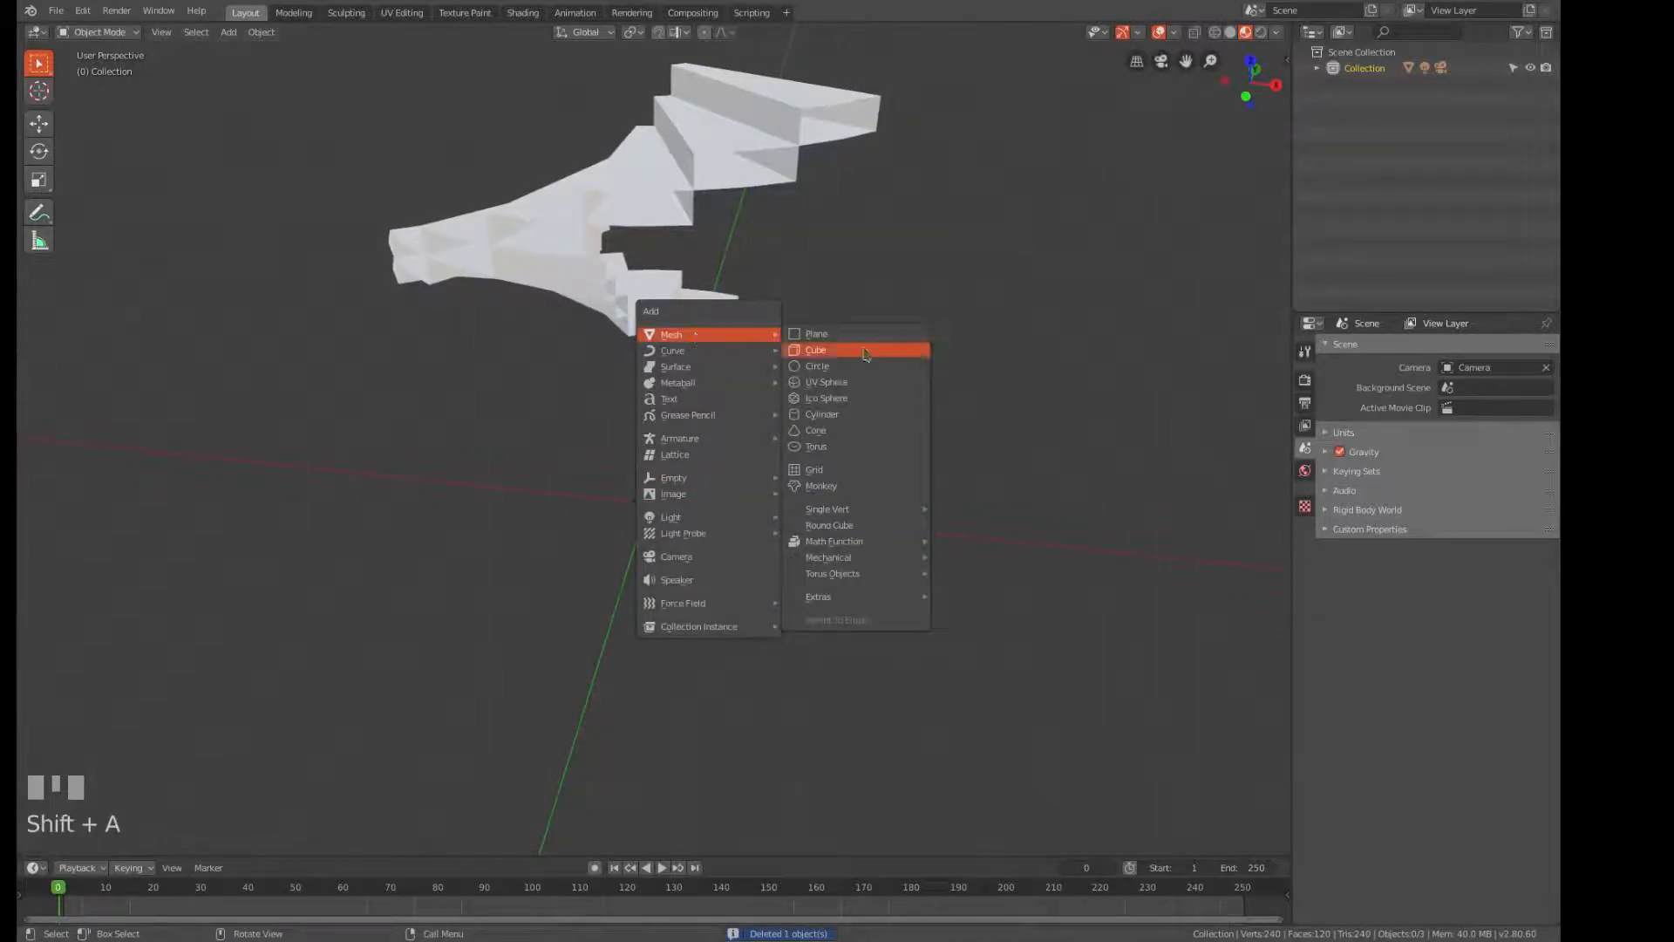
click(820, 415)
click(239, 649)
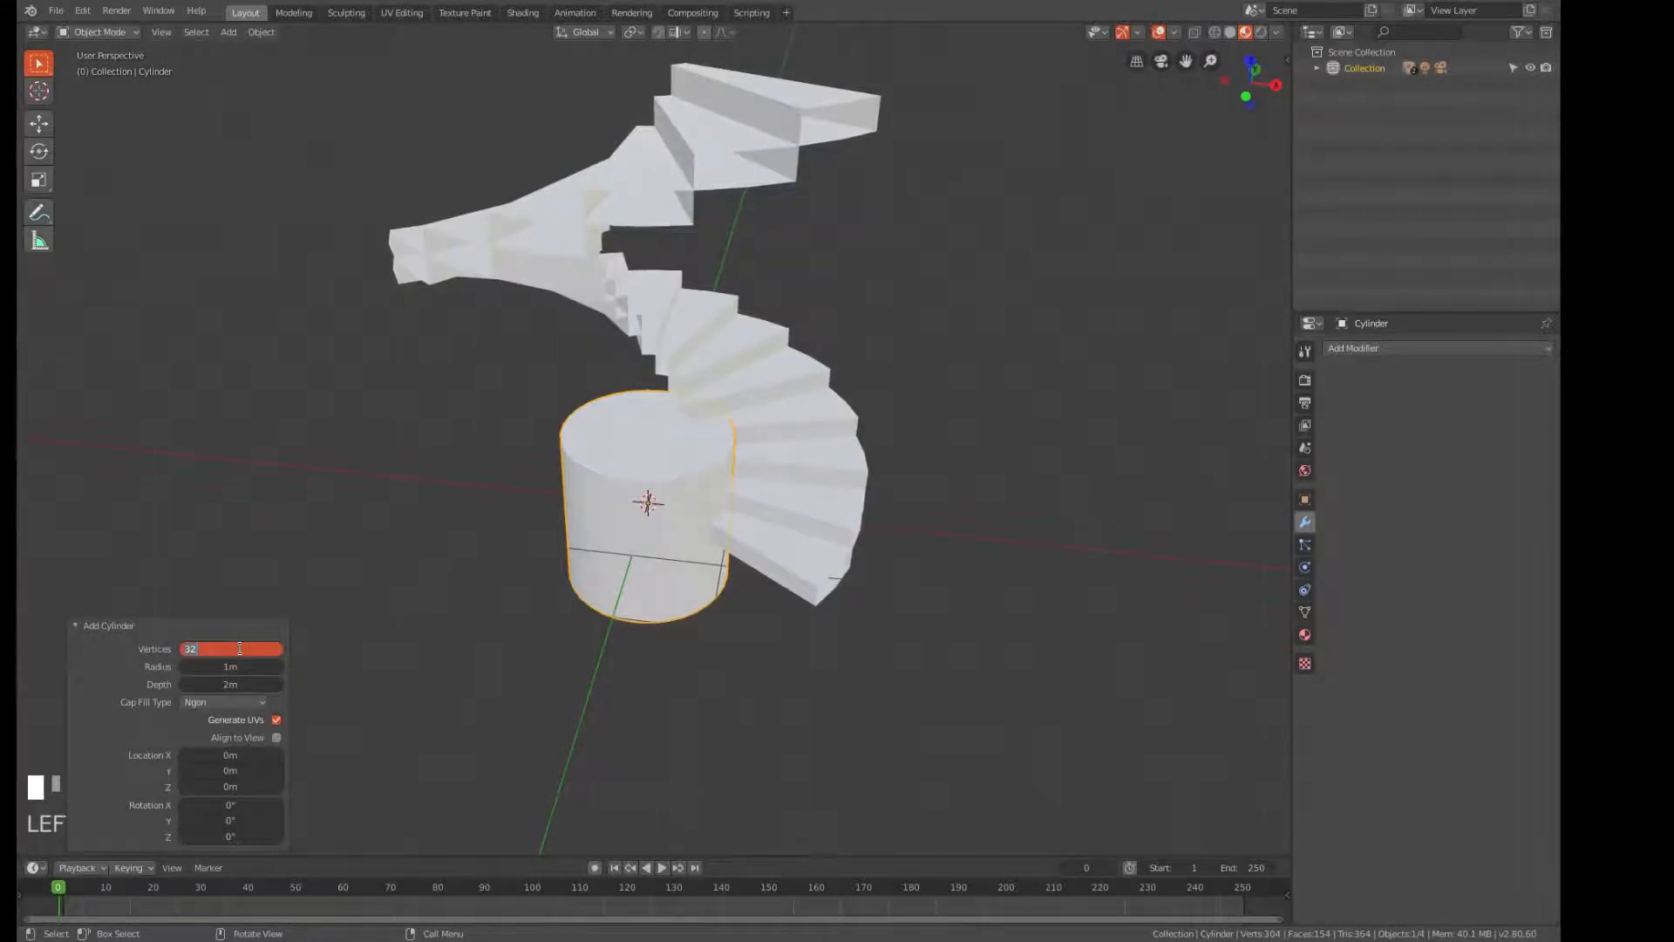
key(Return)
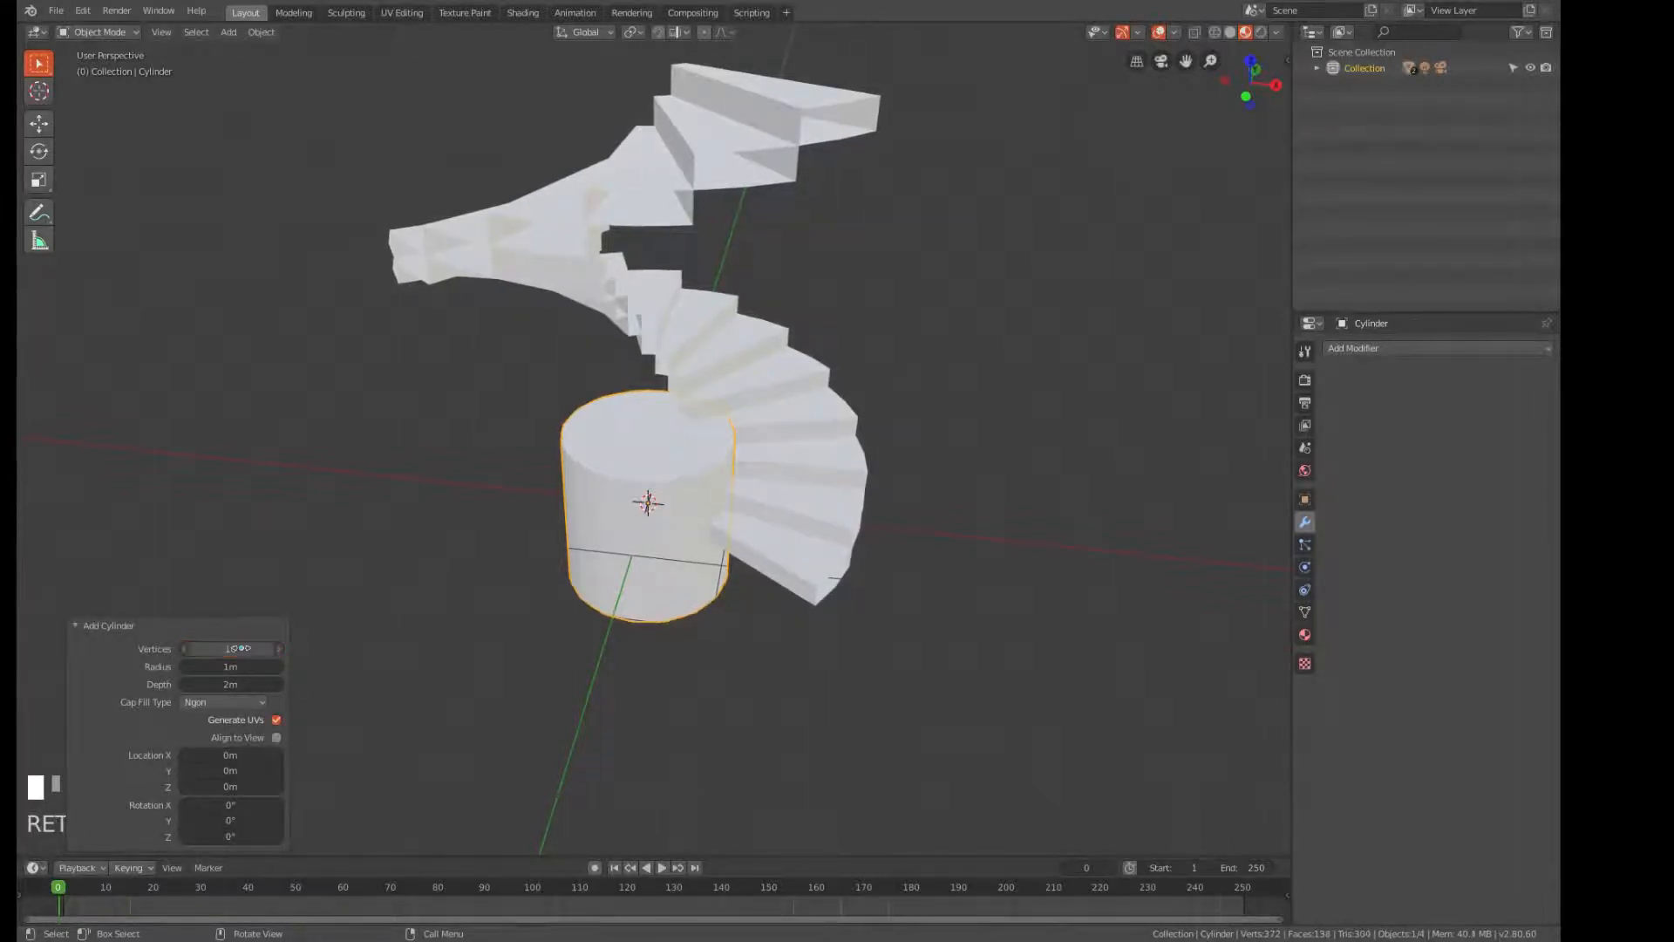
Set the central cylinder's radius to 0.5 m and its depth to 5 m.
click(236, 668)
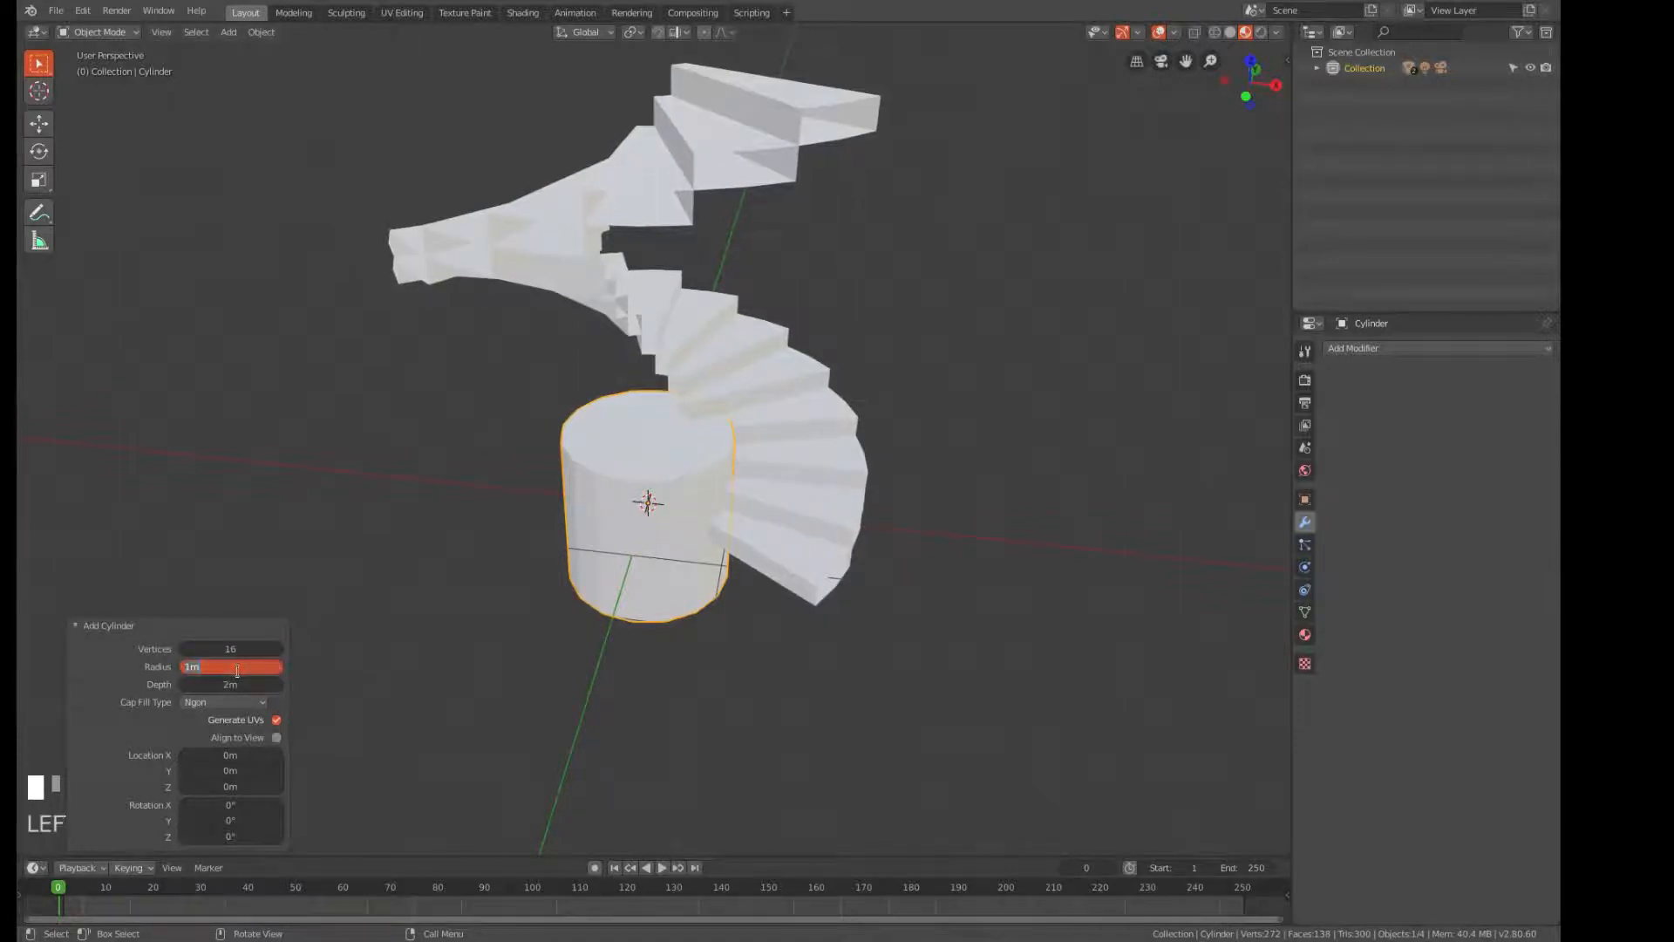
text(0.5)
key(Return)
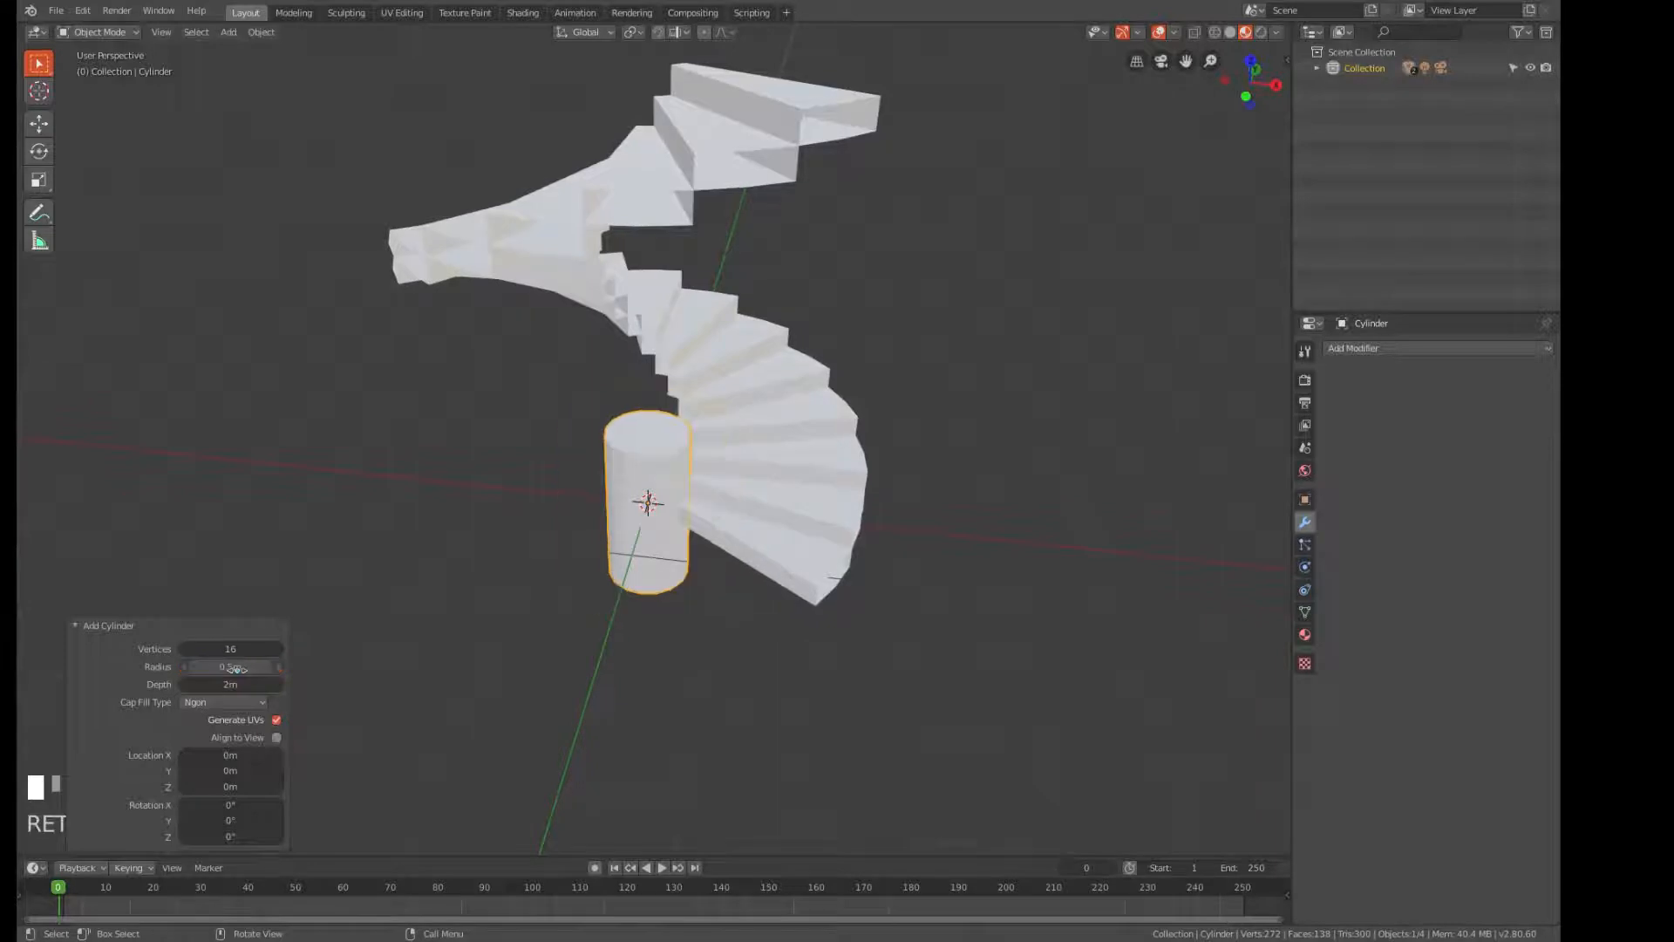
click(229, 681)
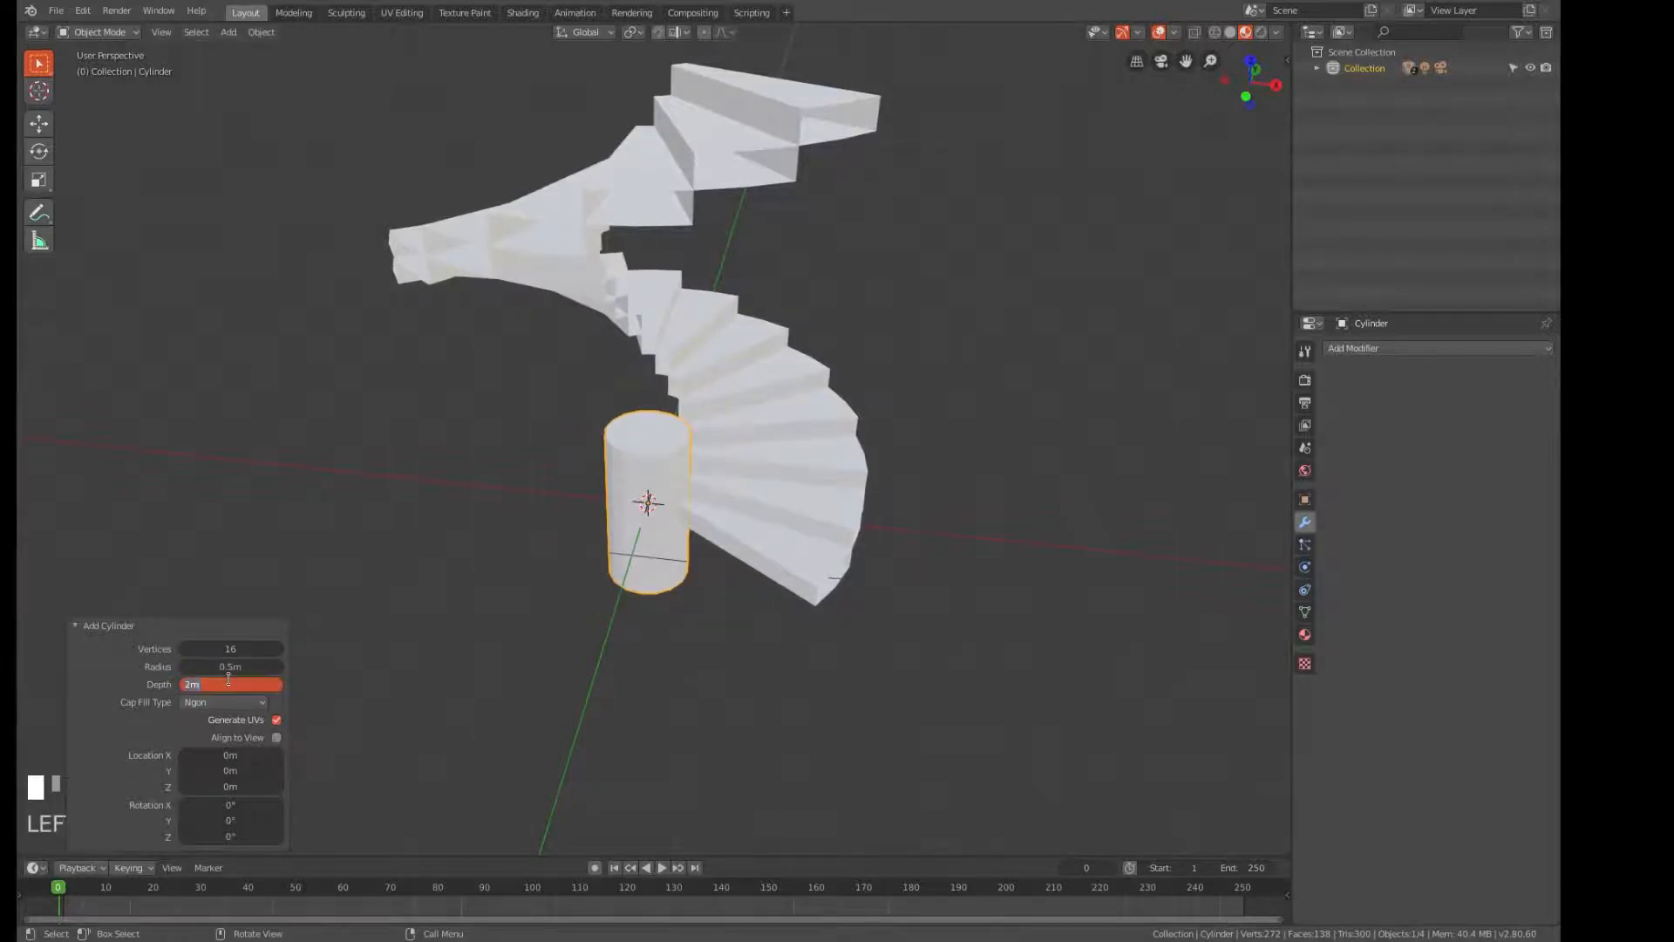
text(5)
key(Return)
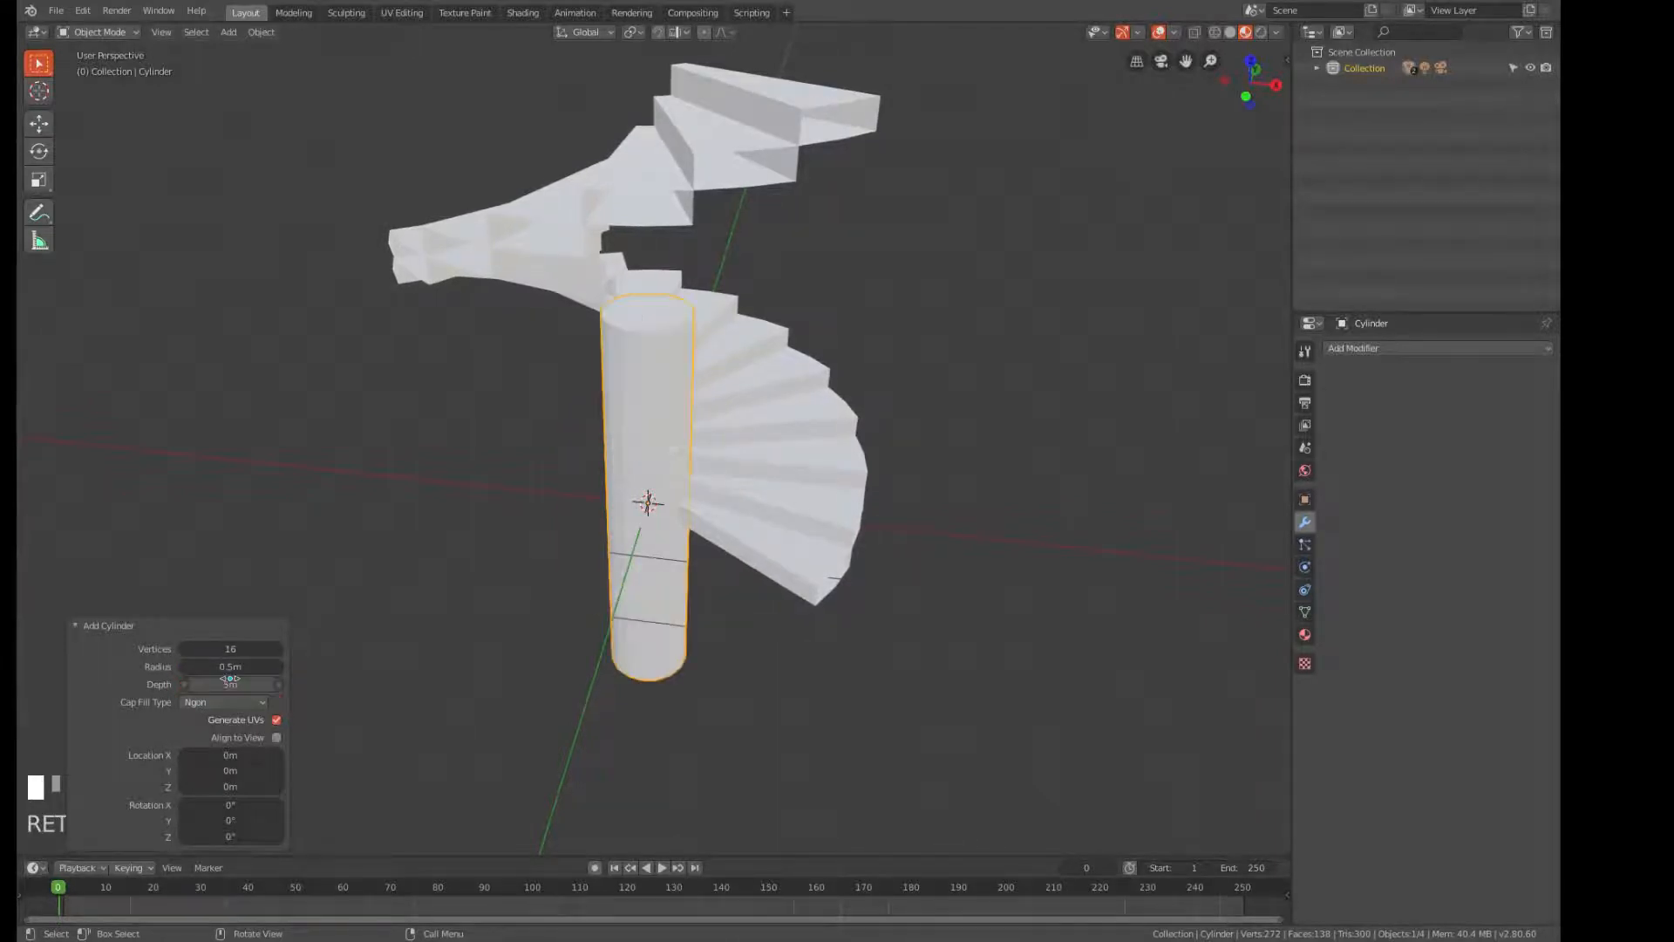
Set the central cylinder's cap fill type to Nothing and move its mesh up 2.5 m along Z.
click(230, 702)
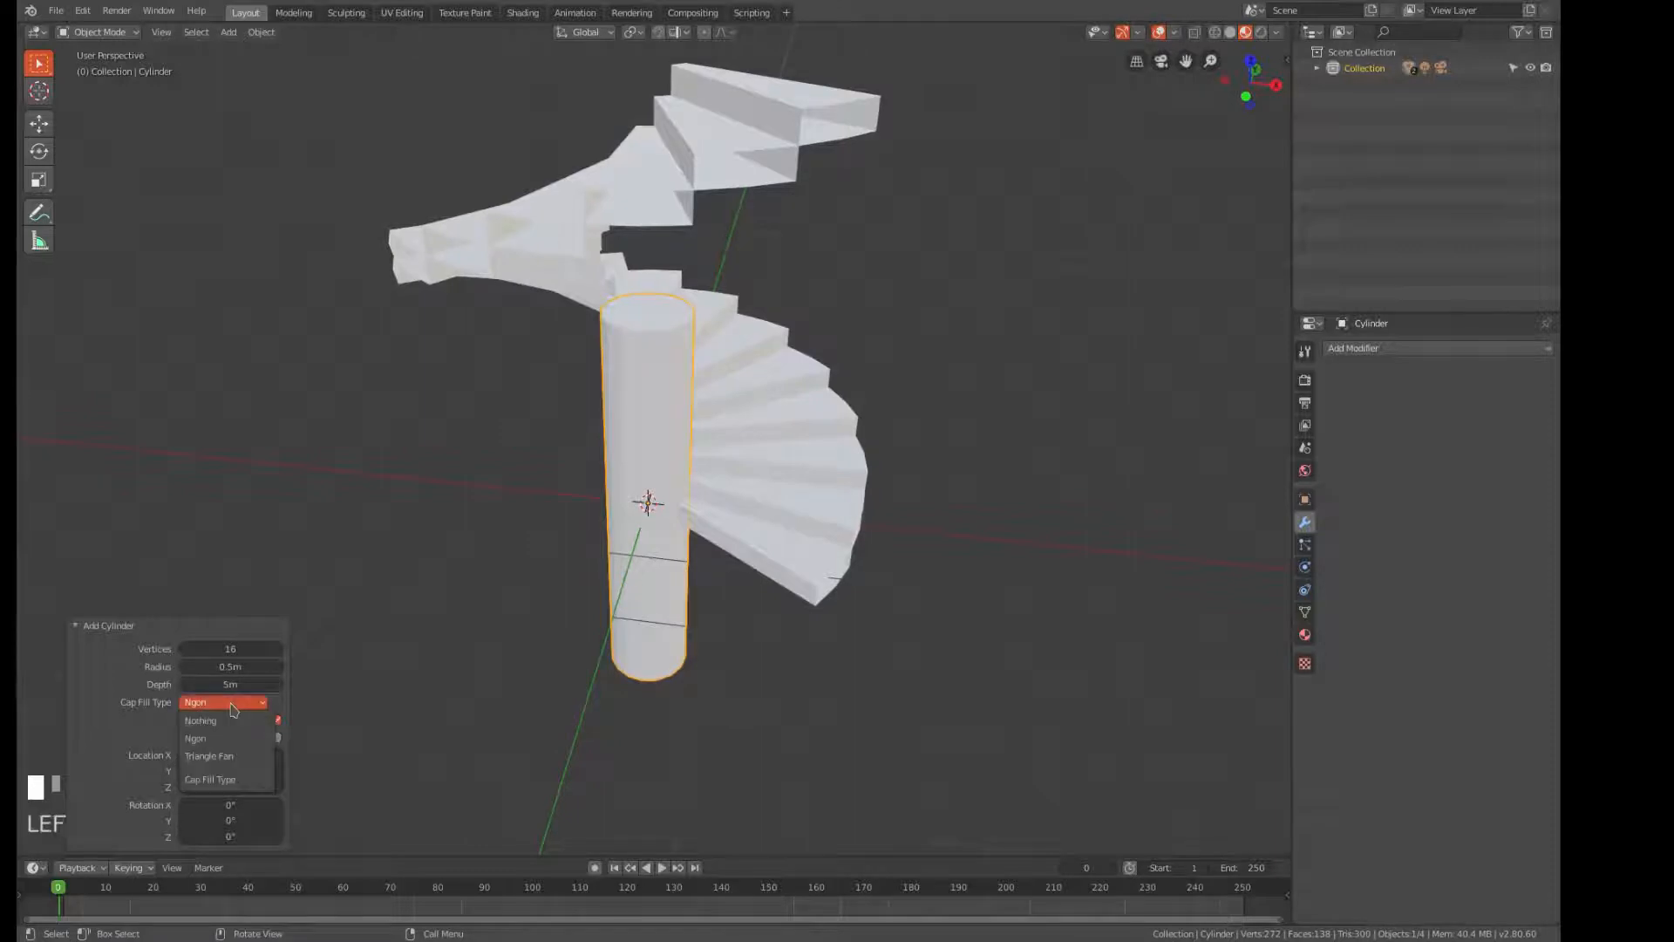
click(220, 727)
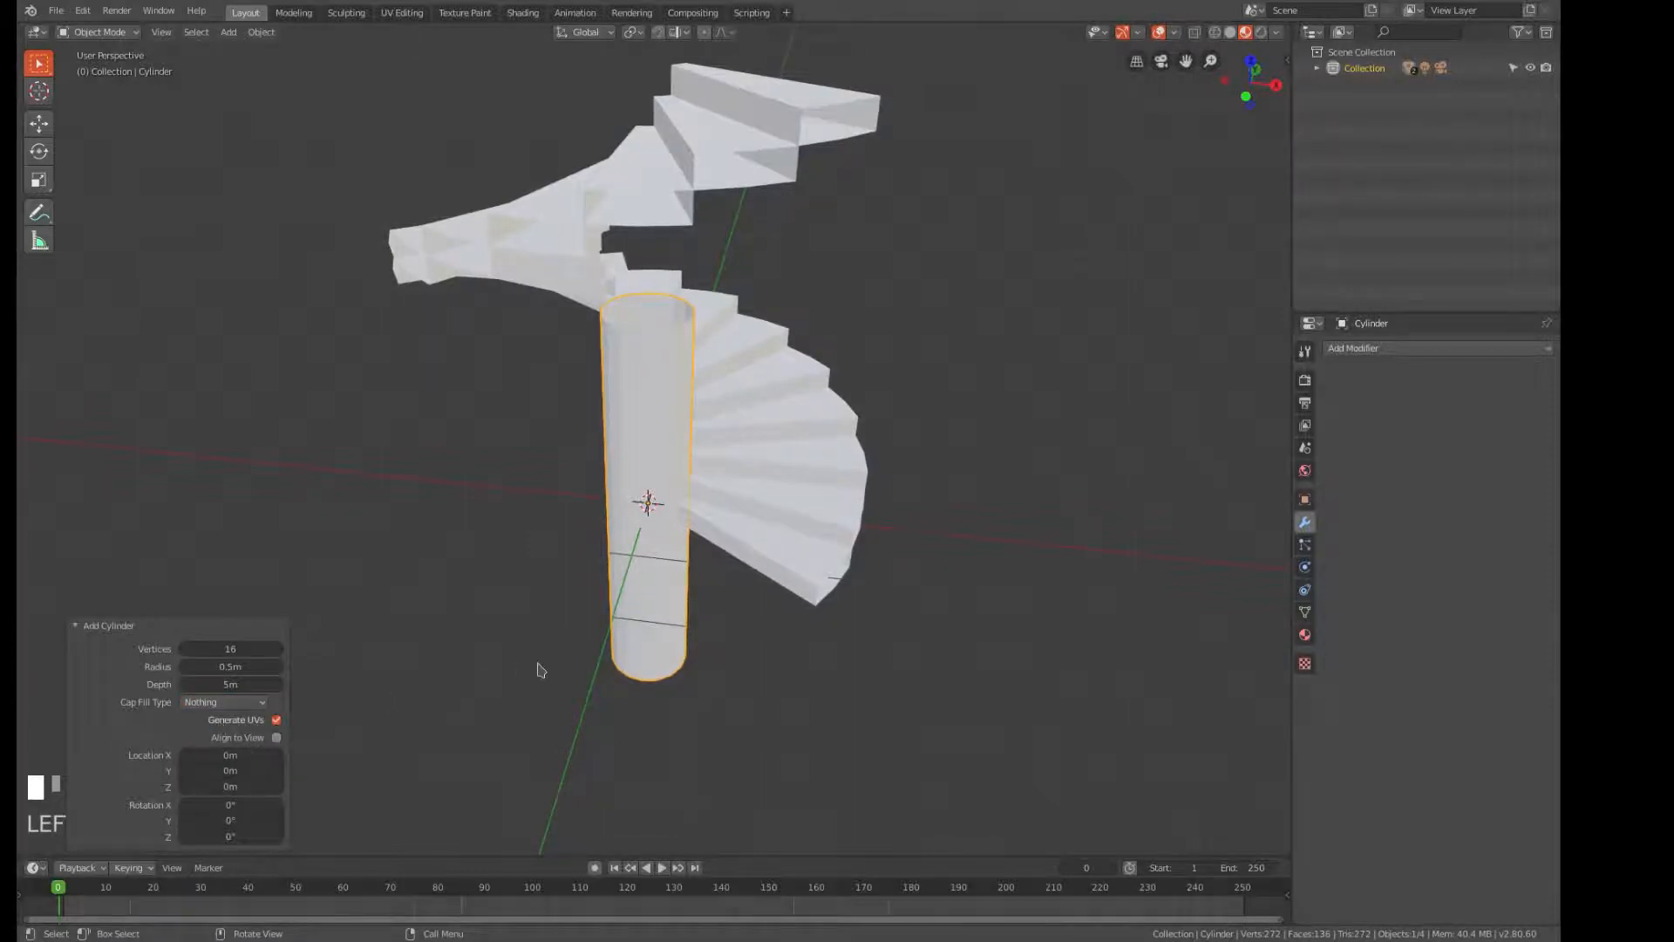
key(Tab)
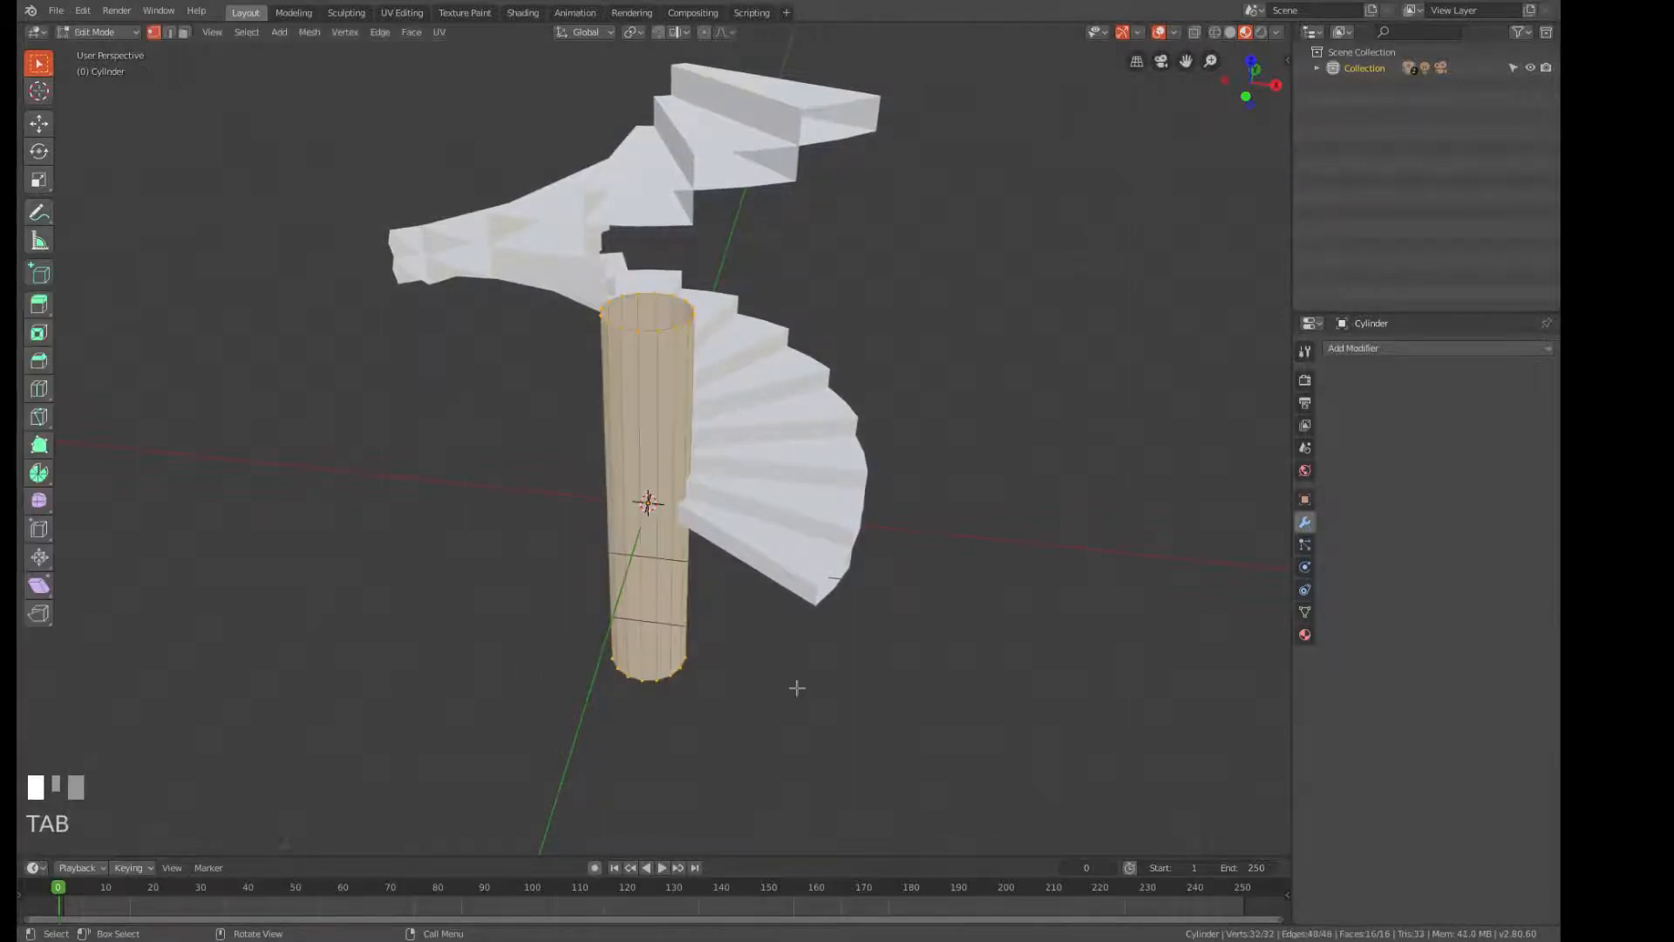
key(KP_1)
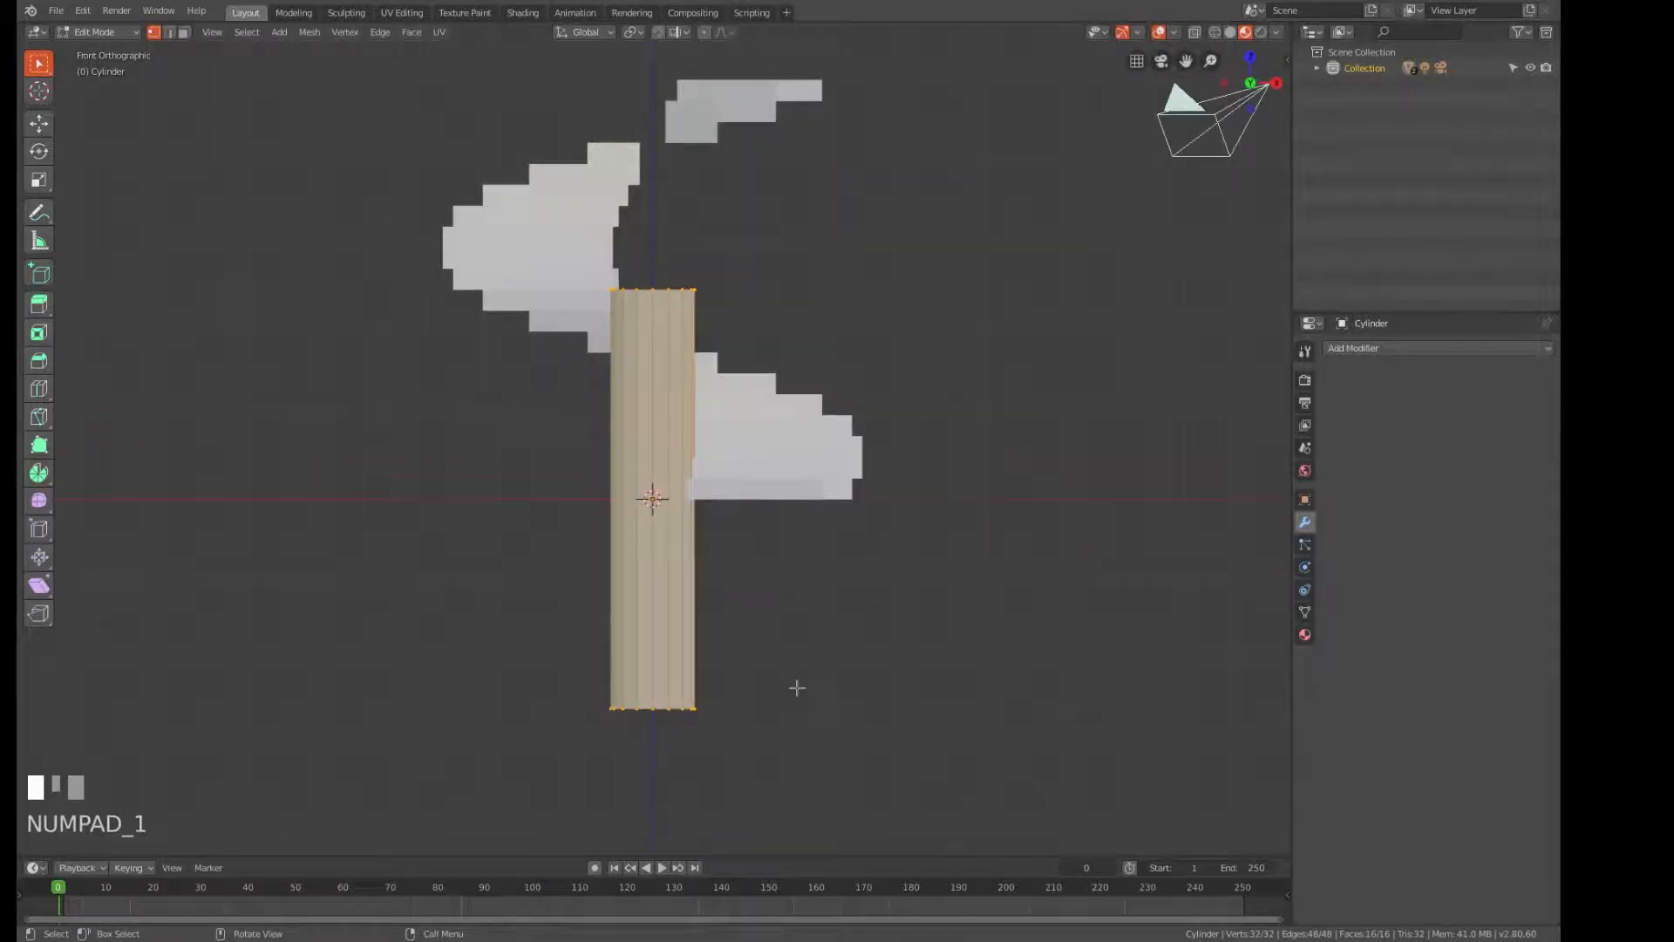
text(gz)
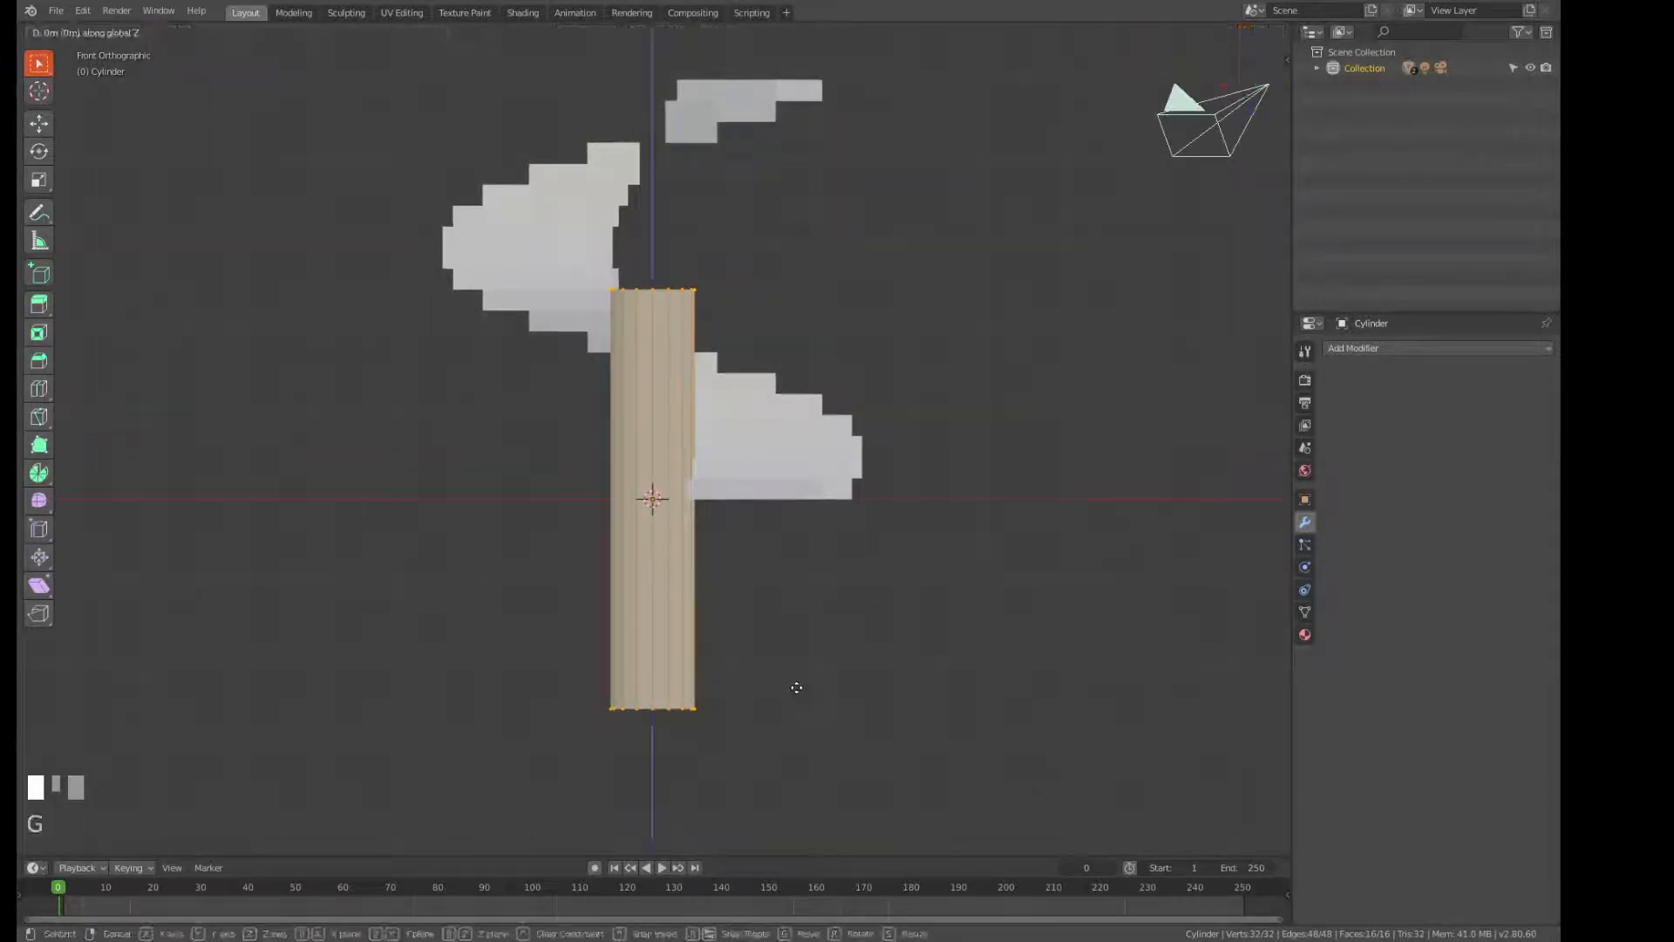
text(2.5)
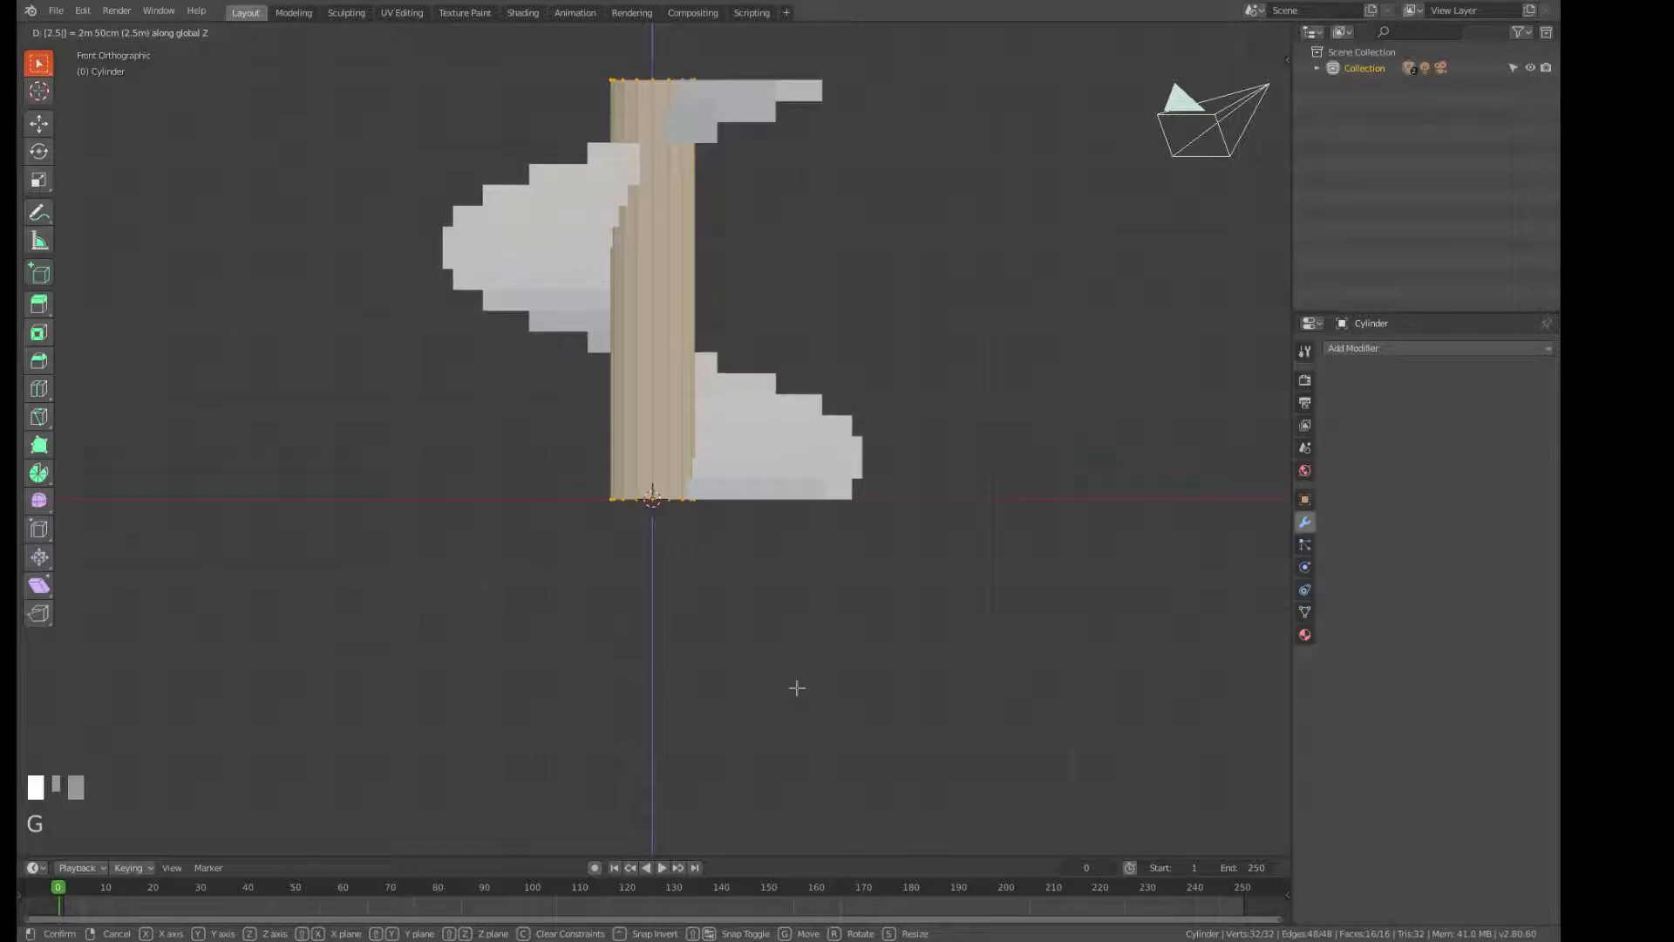
key(Return)
Scale the column mesh by about 1.103 in X and Y only, so it slightly overlaps the inner ends of the steps.
scroll(762, 616, down, 2)
middle_drag(725, 561, 679, 565)
key(KP_7)
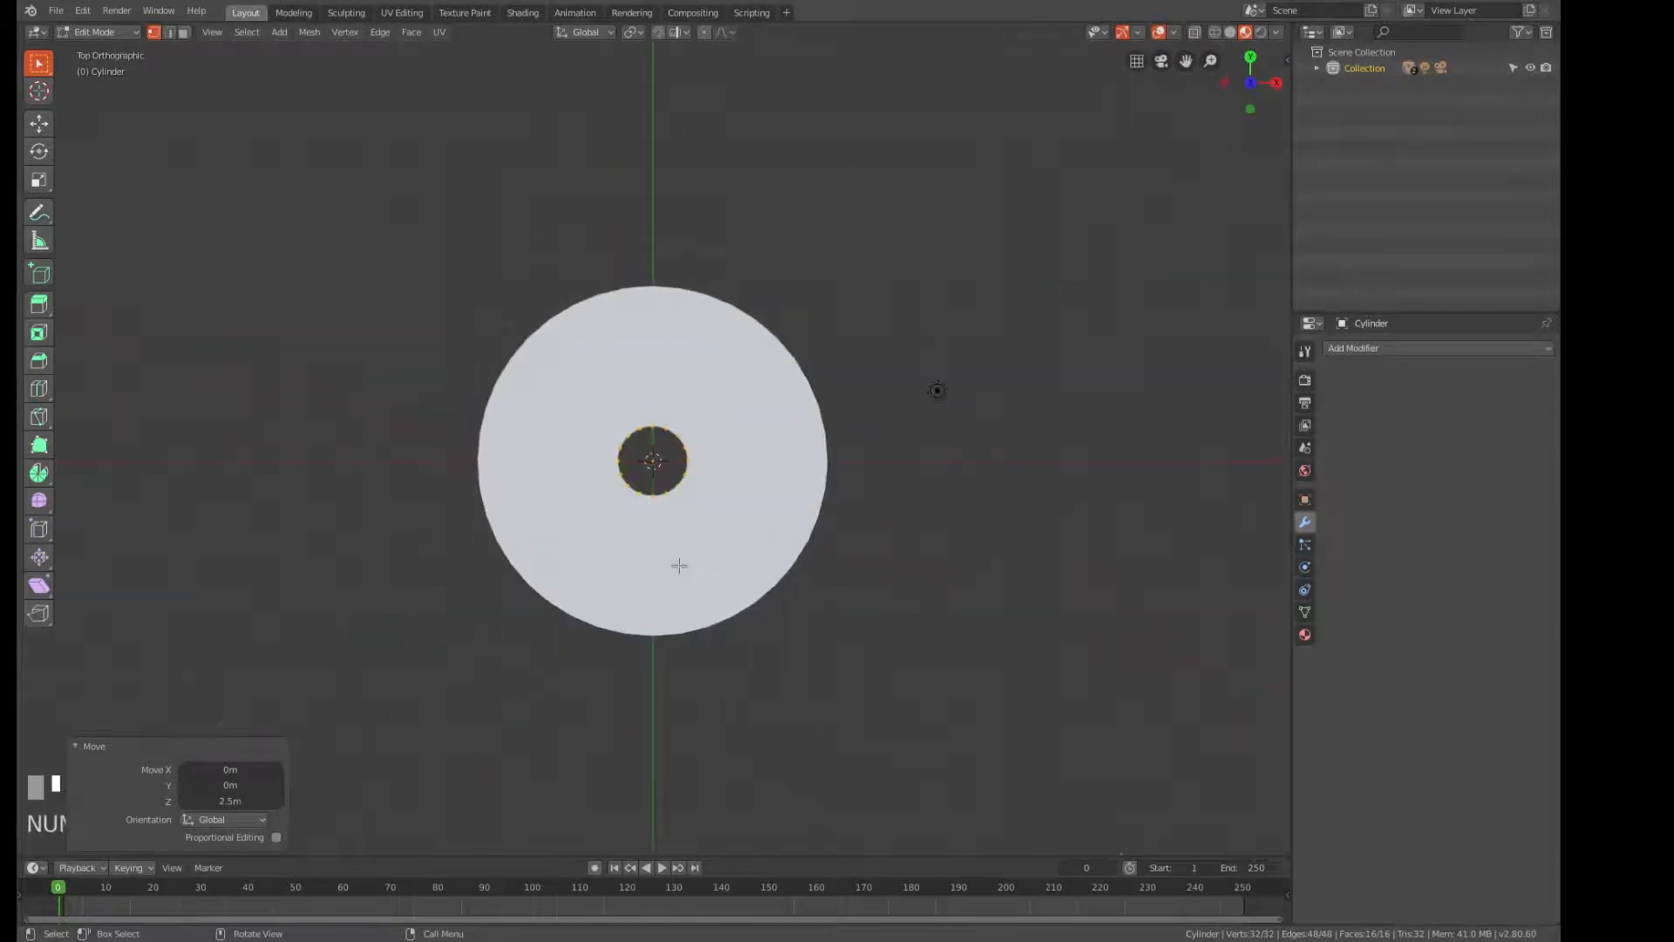
scroll(655, 520, up, 2)
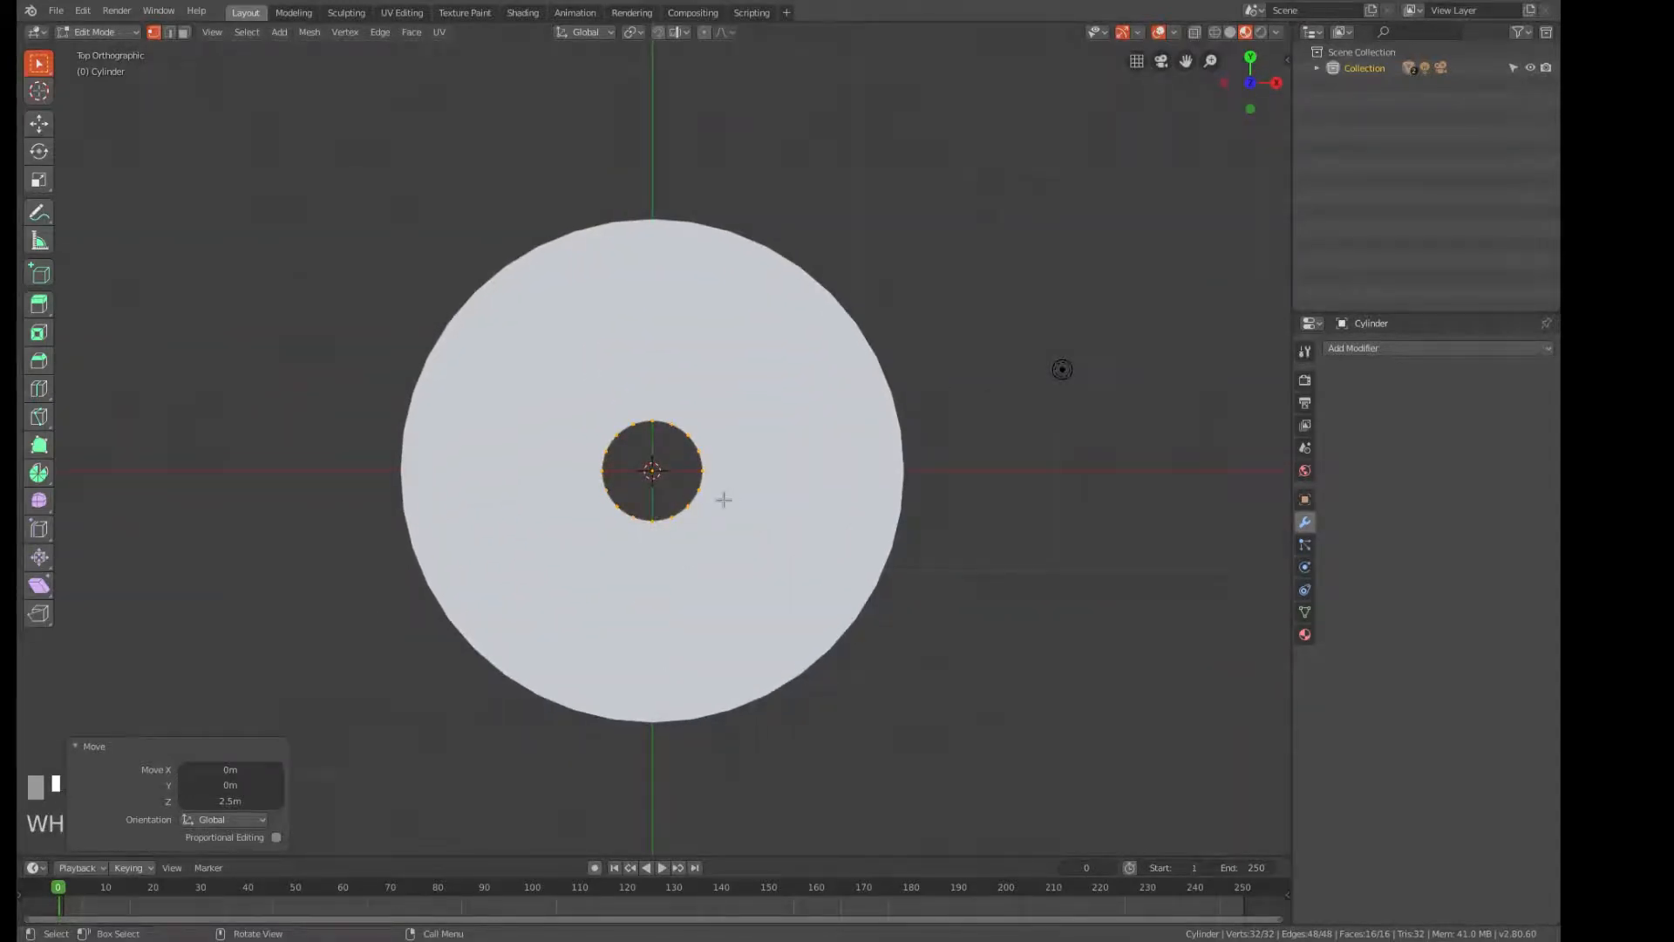
key(s)
key(shift+z)
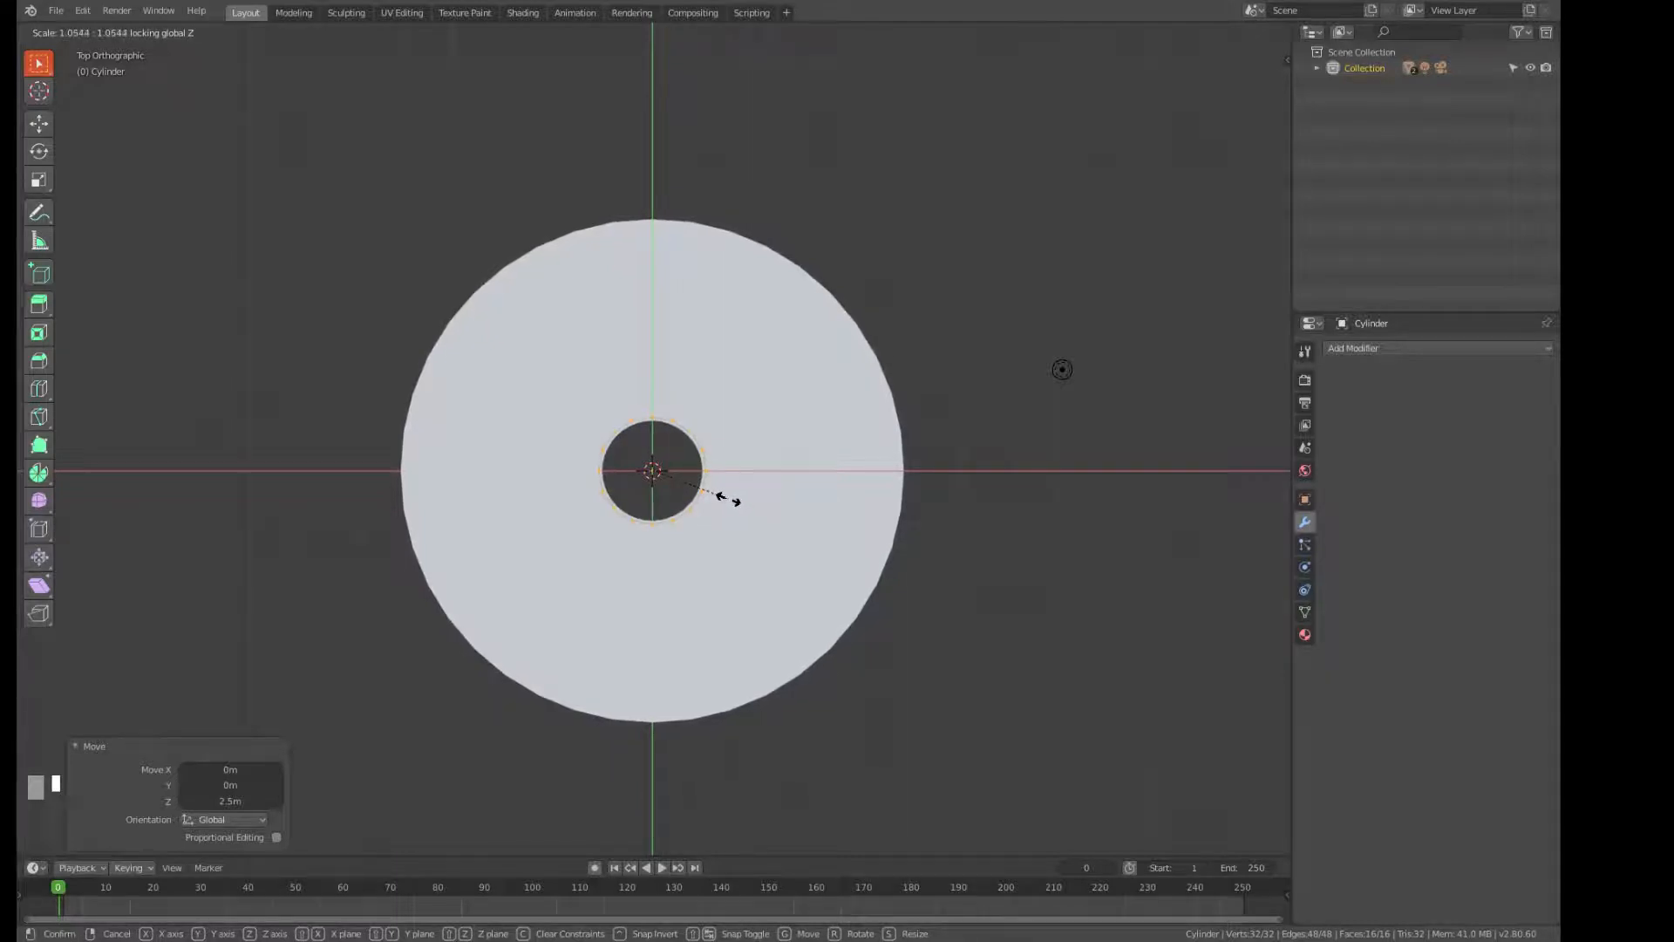
click(733, 499)
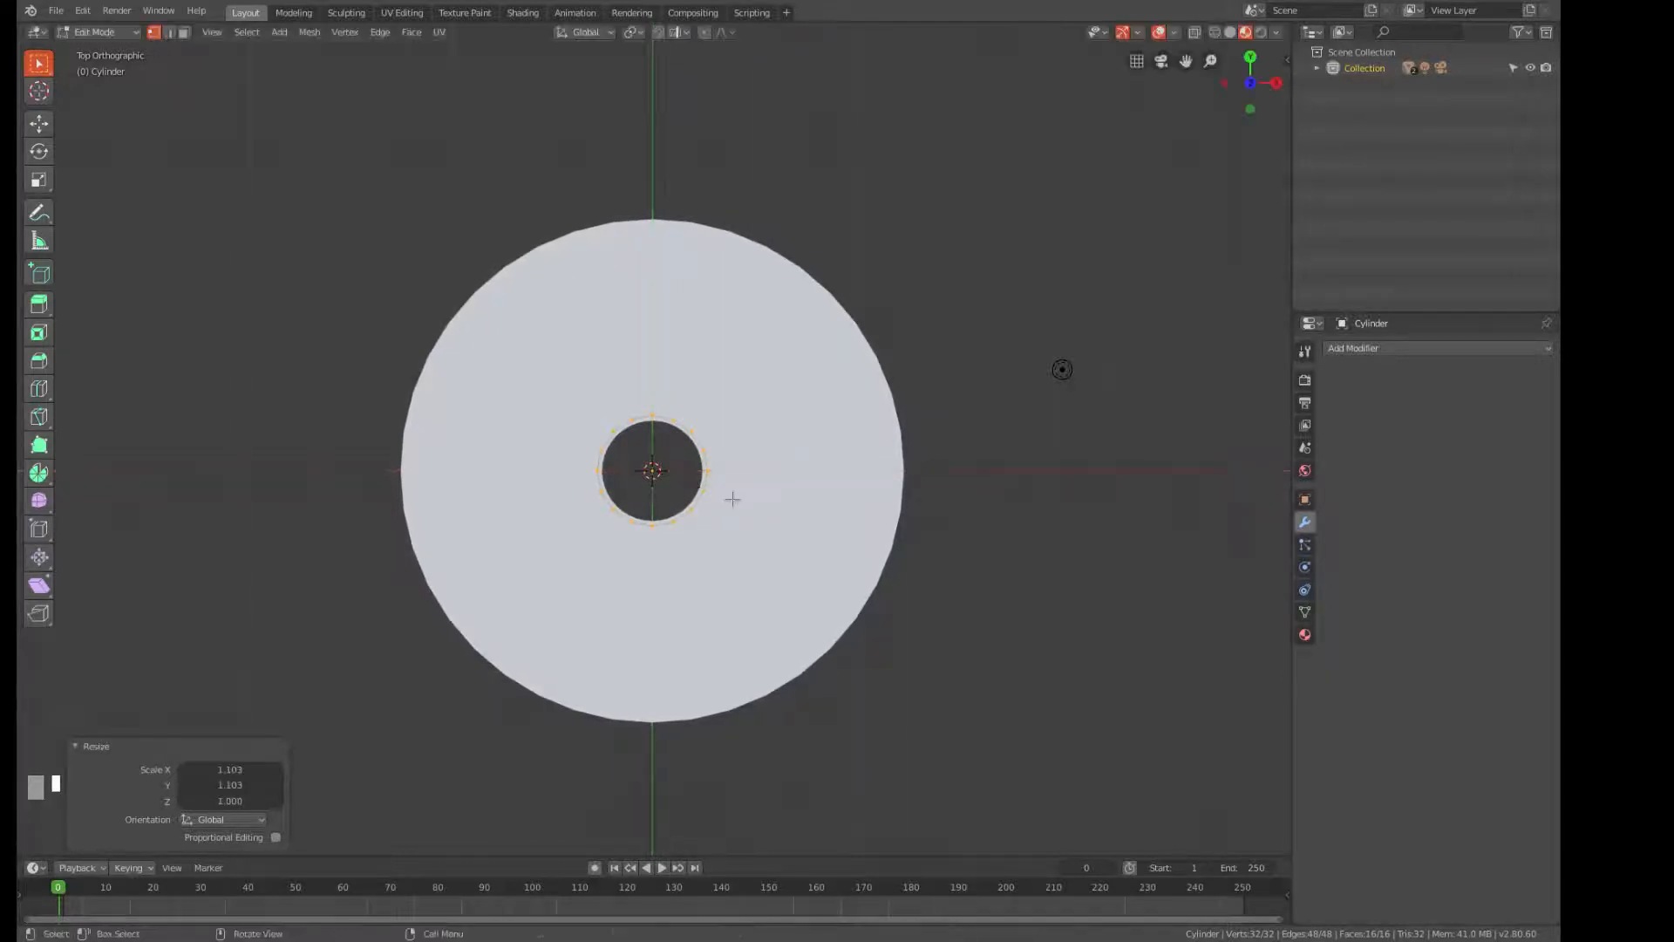
Recalculate the normals of the column mesh to face outside.
middle_drag(885, 702, 795, 605)
scroll(795, 605, up, 3)
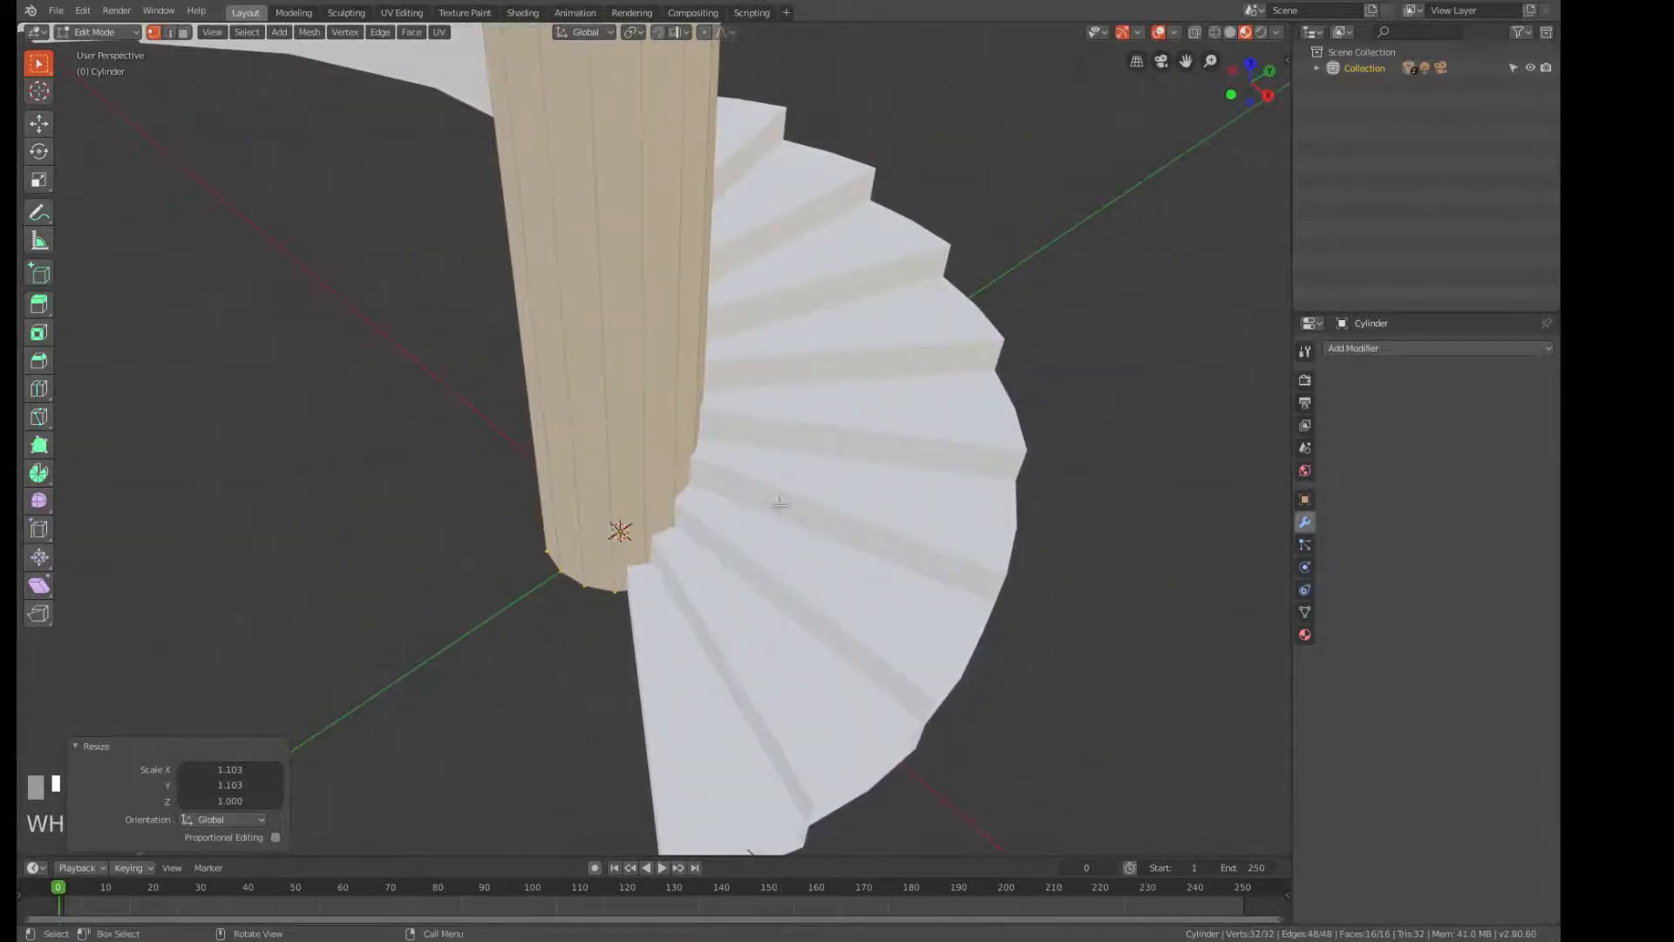
scroll(687, 578, down, 2)
middle_drag(695, 572, 672, 660)
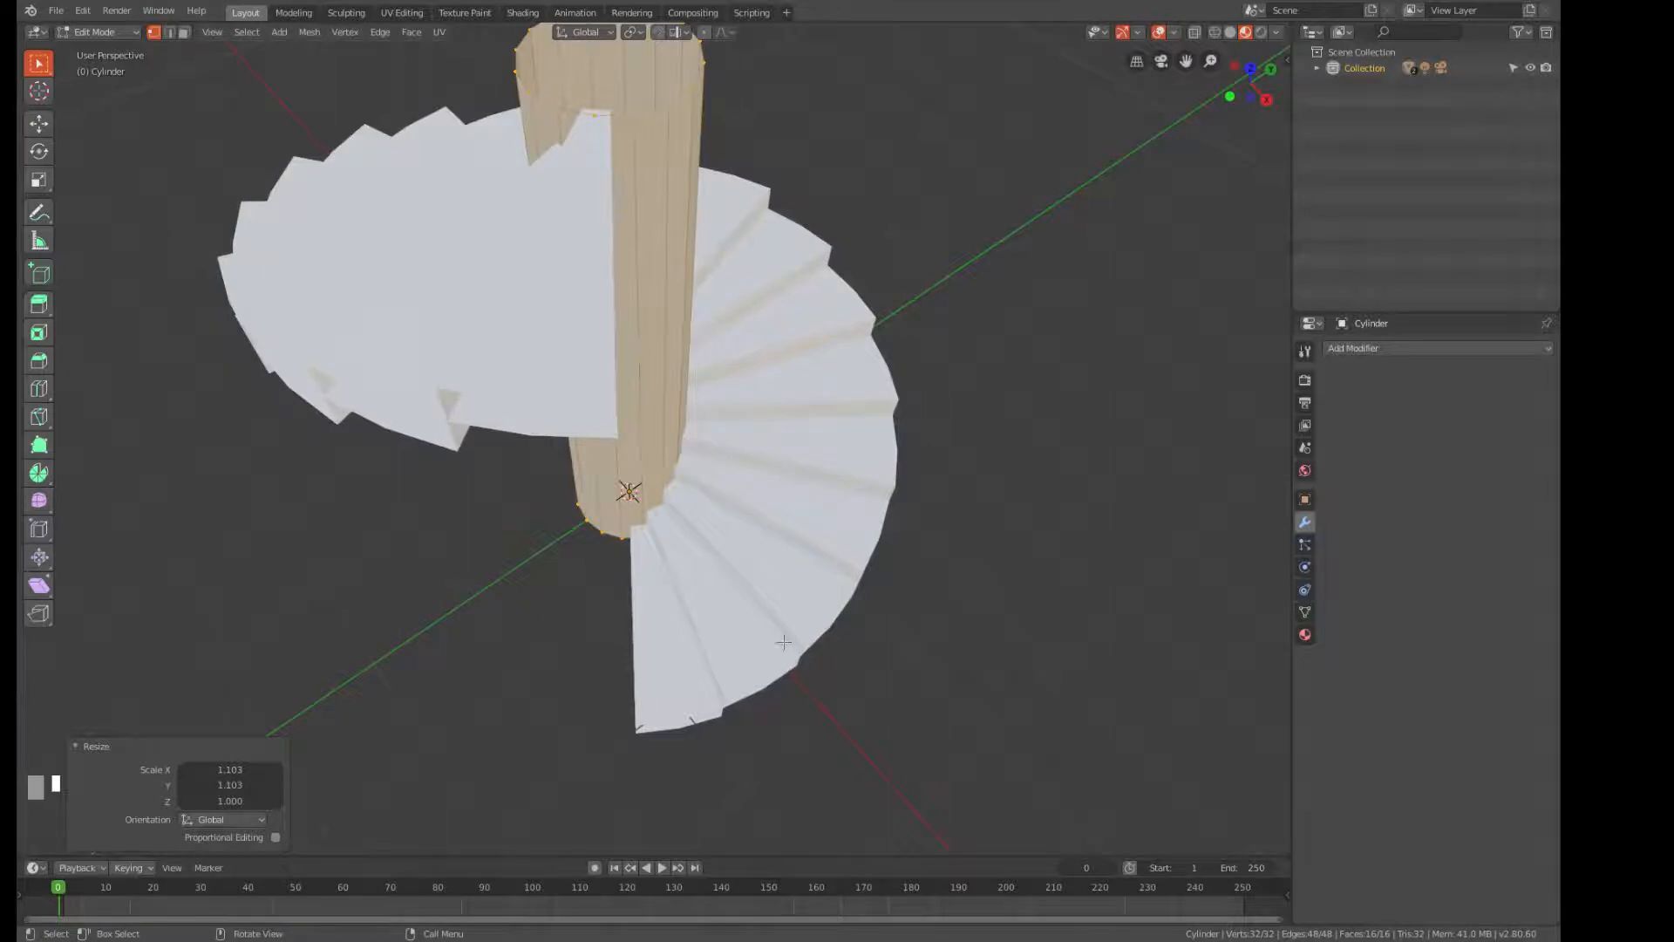
key(shift)
key(shift+n)
key(Return)
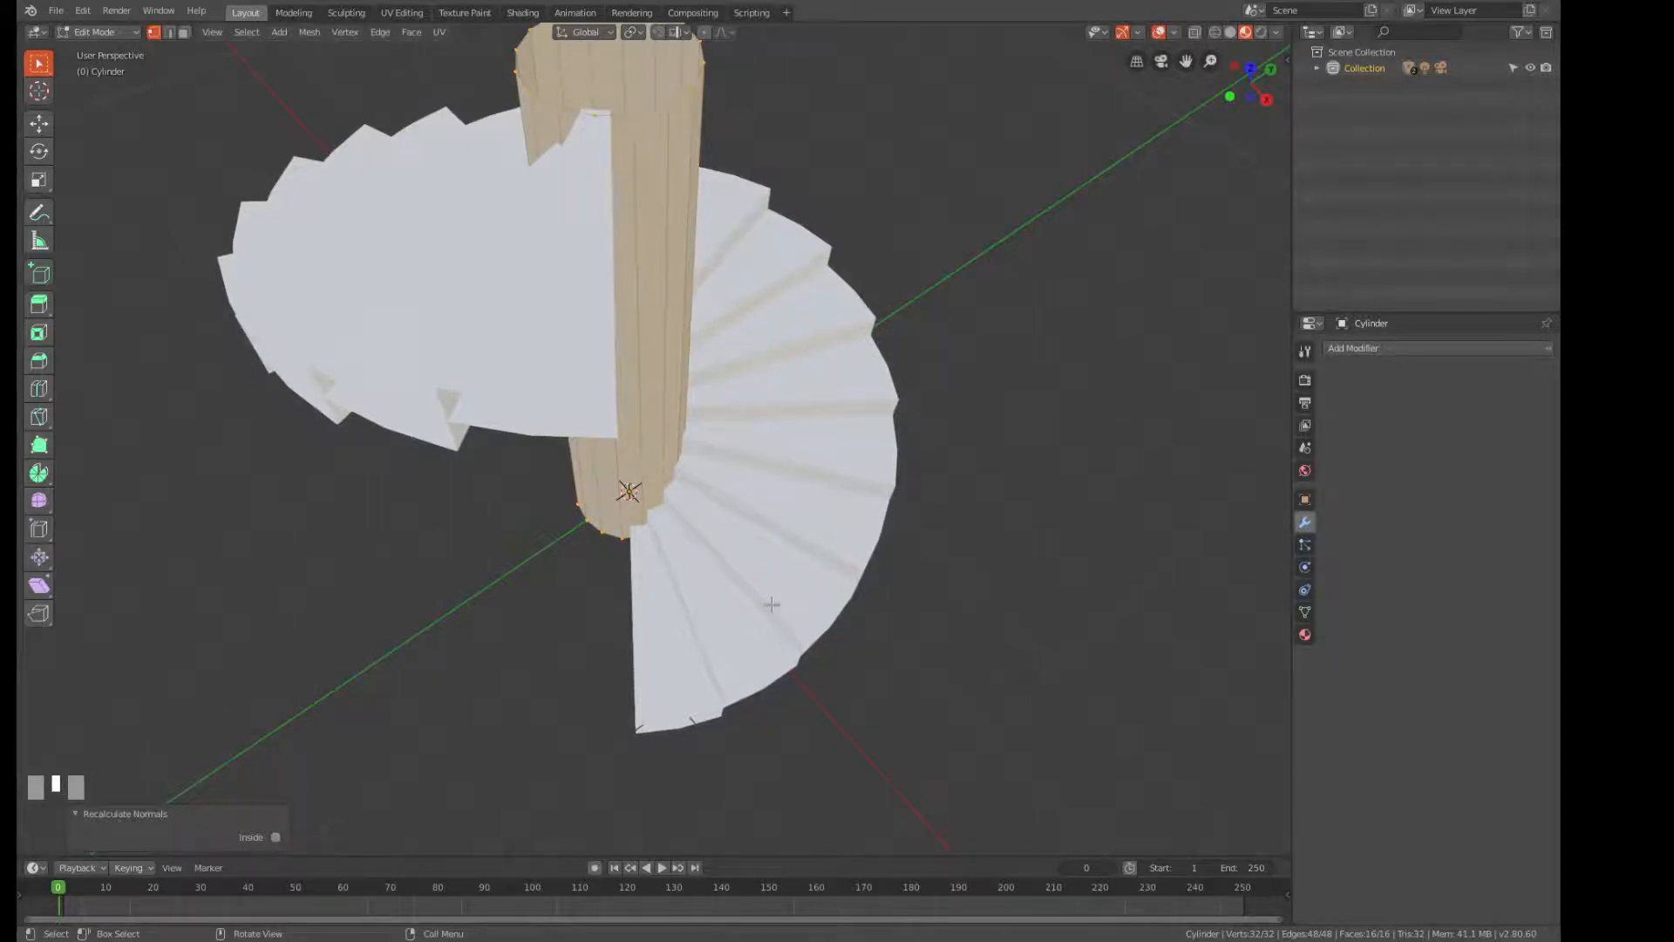
Check the direction of the column's face normals using the viewport overlays.
click(1176, 32)
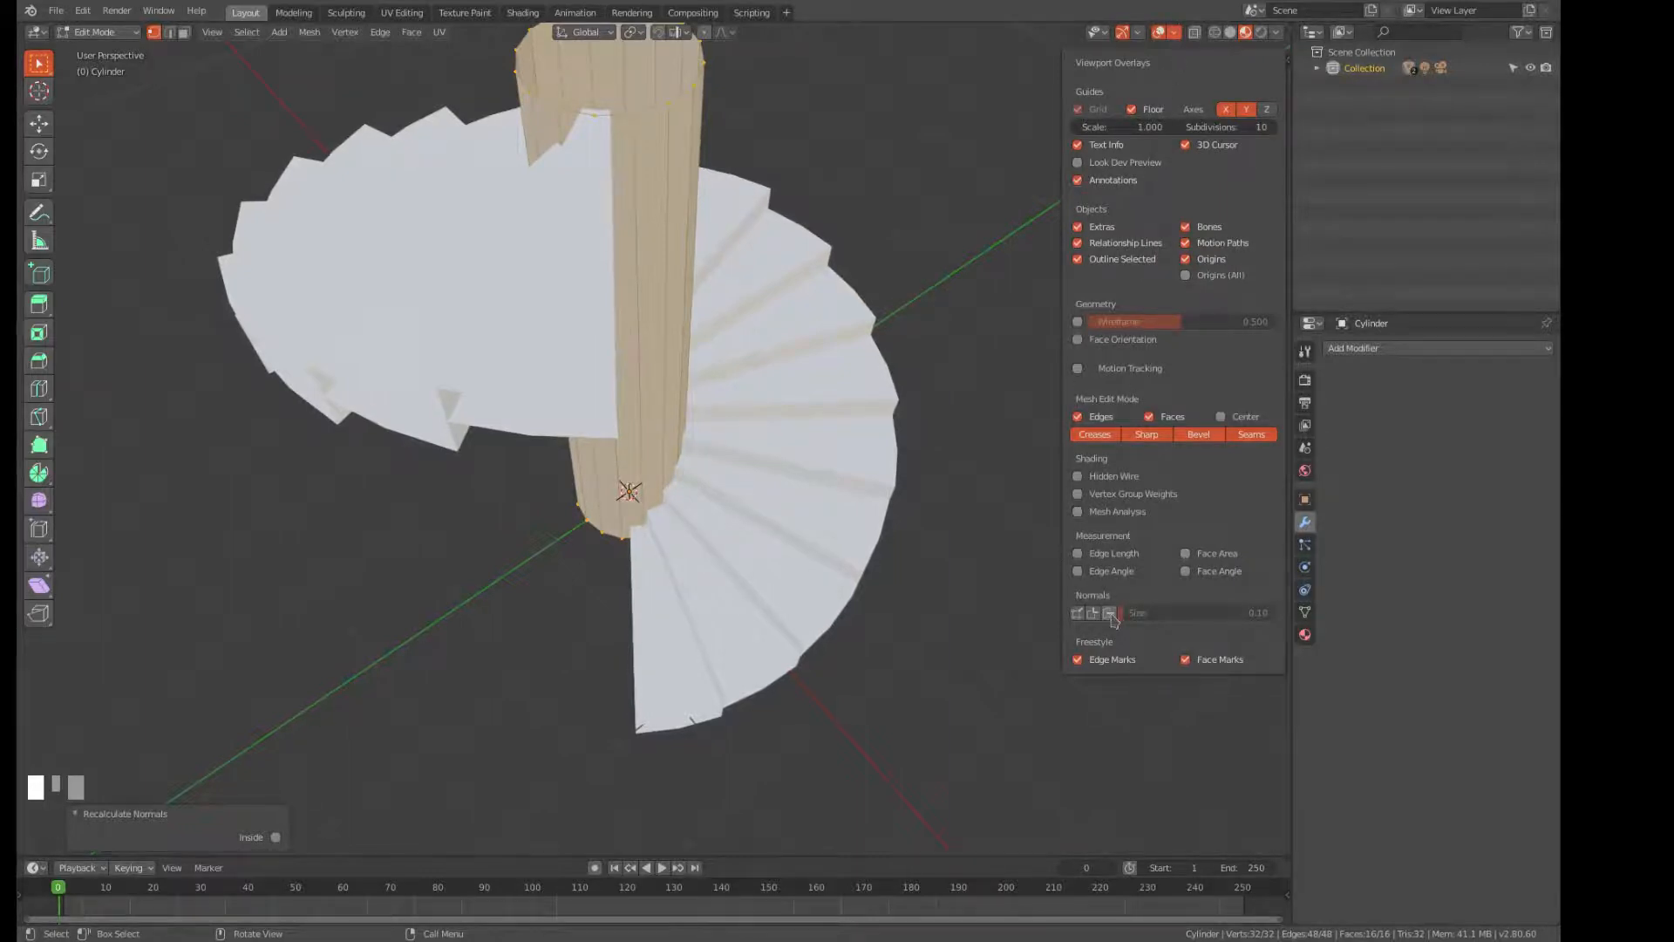
scroll(737, 482, up, 2)
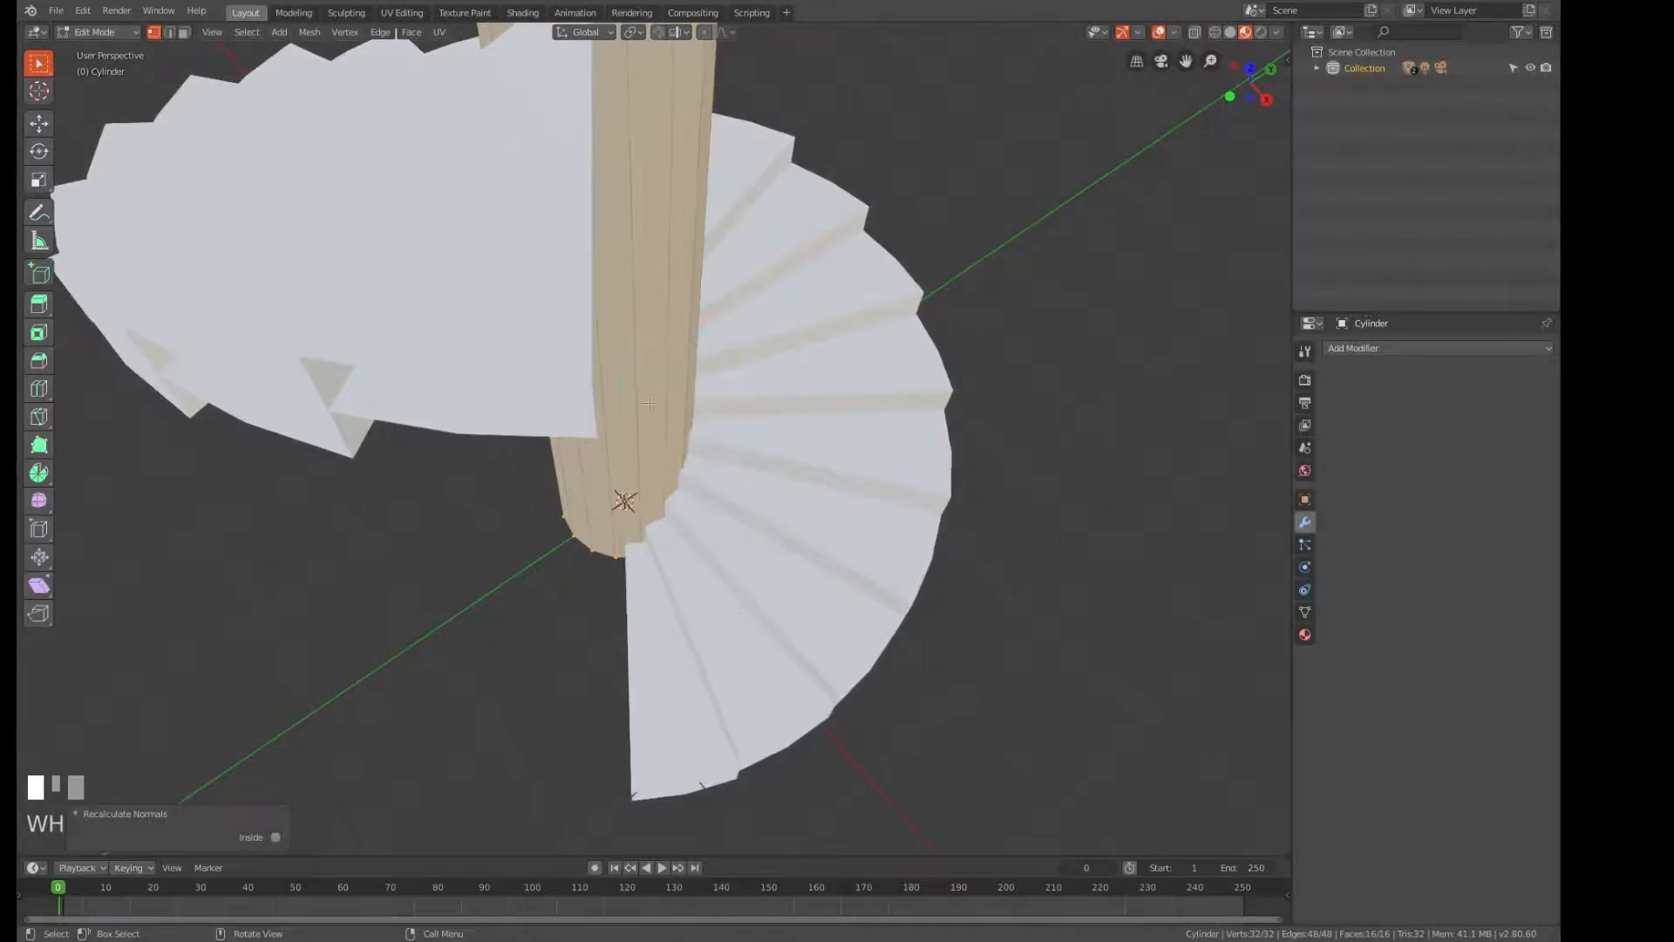
scroll(732, 443, down, 3)
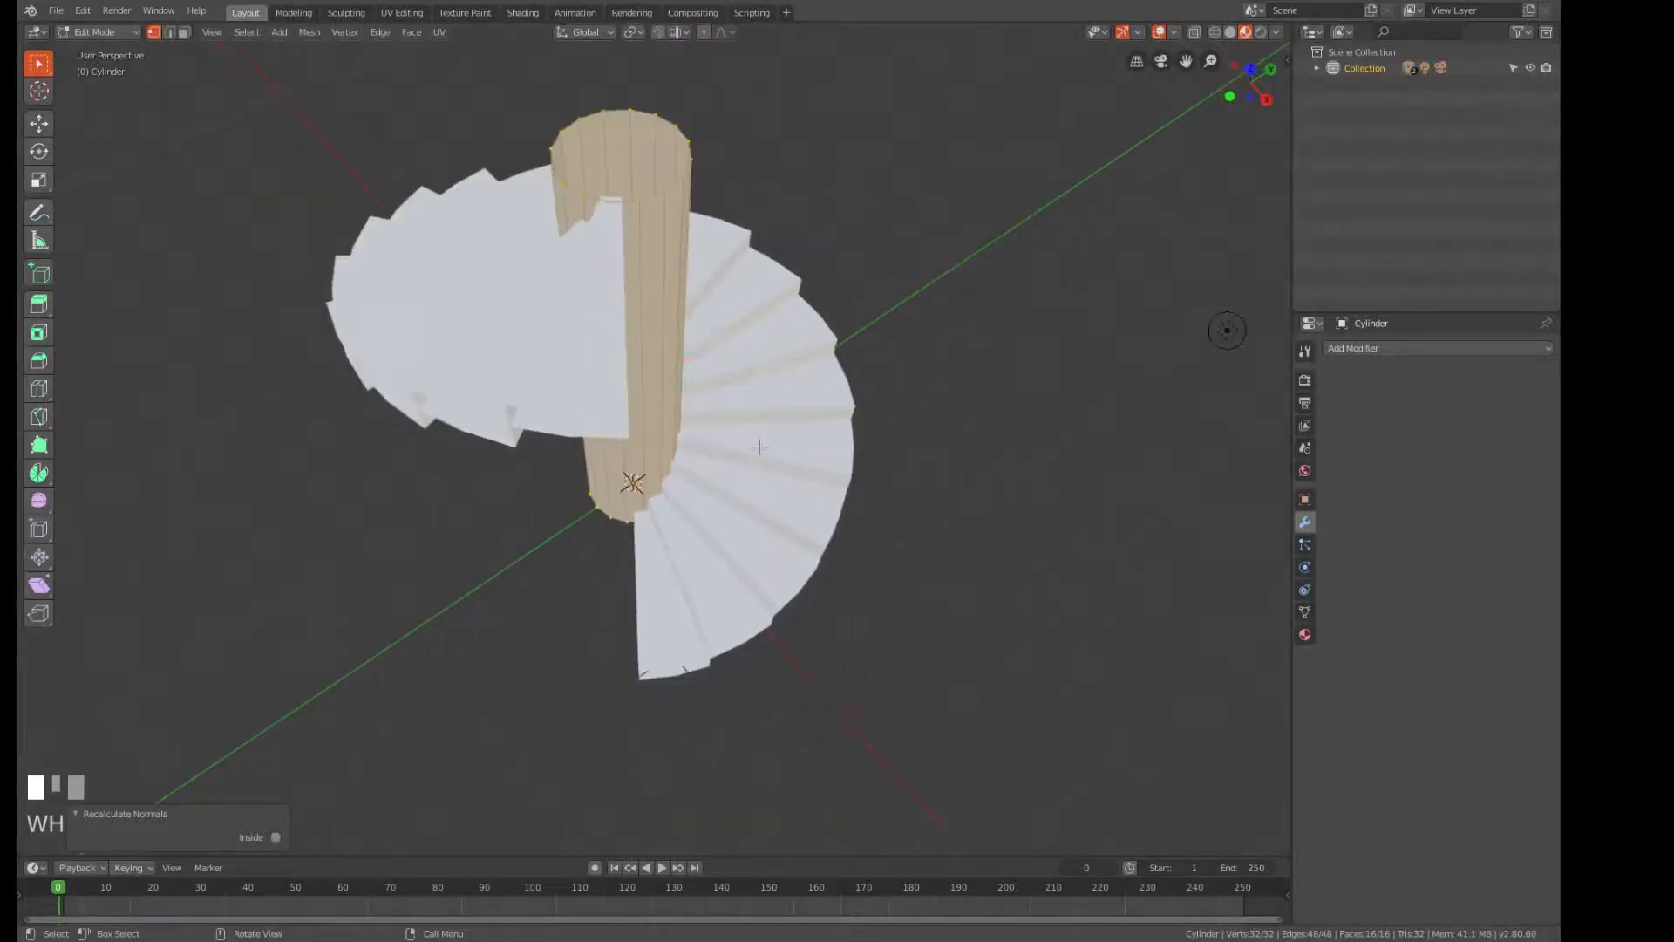
click(1176, 33)
Leave Edit Mode and join the central column with the staircase into one object.
key(Tab)
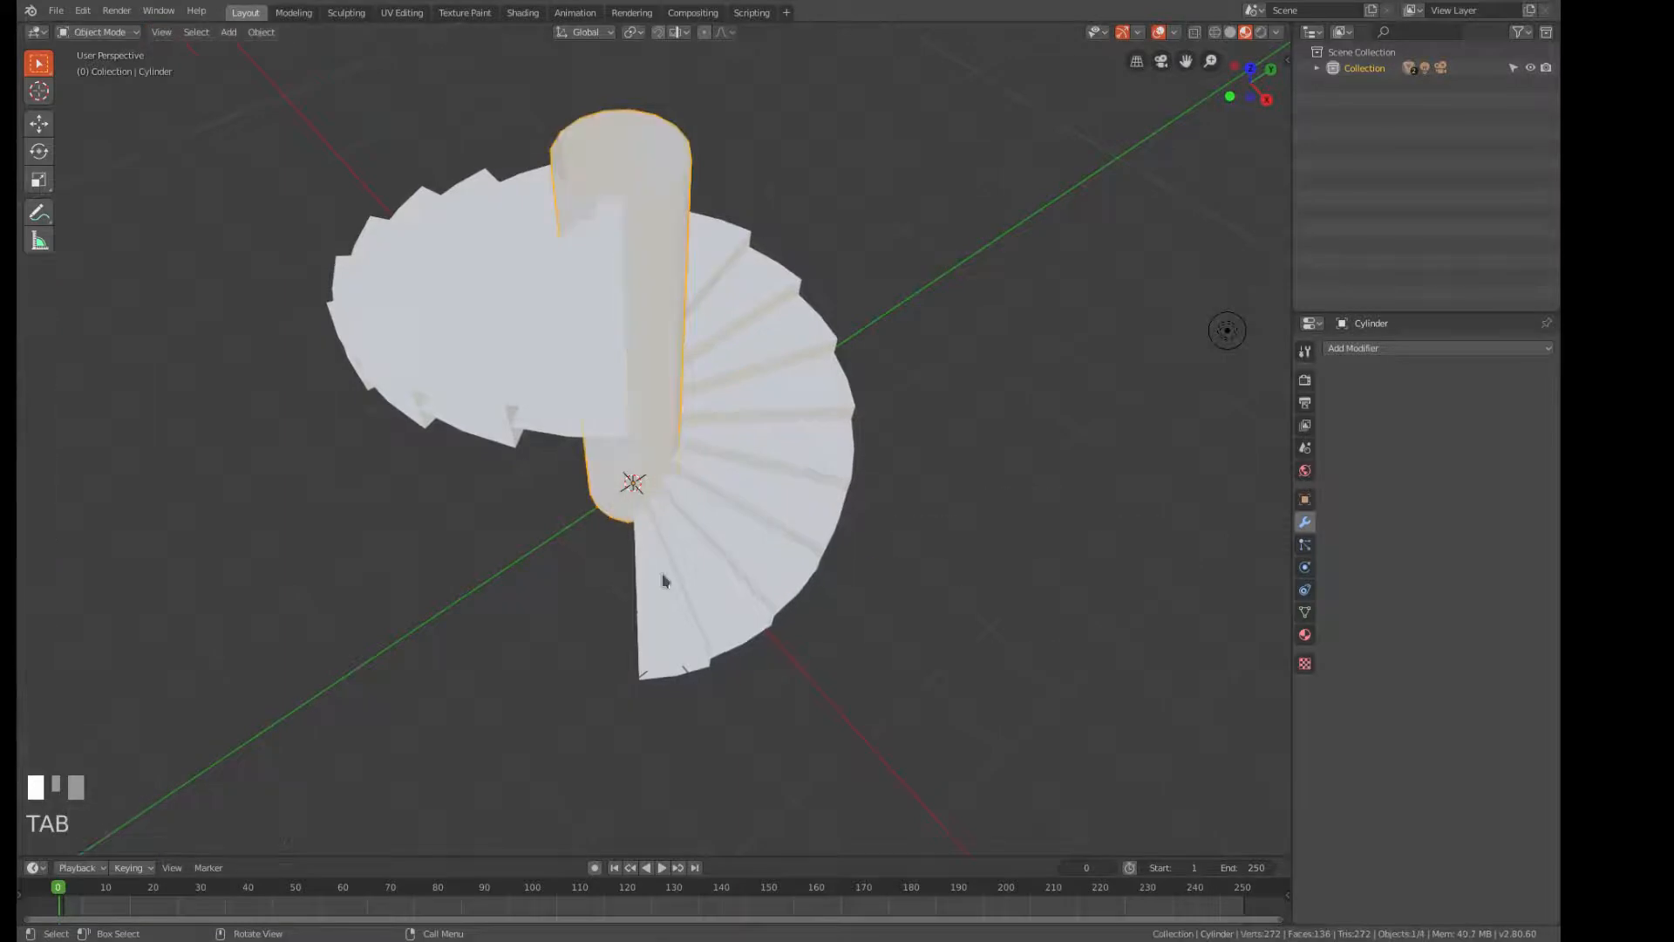
mouse_move(714, 576)
middle_down()
mouse_move(772, 610)
mouse_move(890, 213)
mouse_move(1084, 336)
mouse_move(1121, 698)
mouse_move(754, 670)
mouse_move(744, 568)
mouse_move(837, 558)
mouse_move(762, 568)
mouse_move(886, 479)
mouse_move(714, 610)
middle_up()
scroll(743, 567, up, 2)
scroll(747, 566, down, 1)
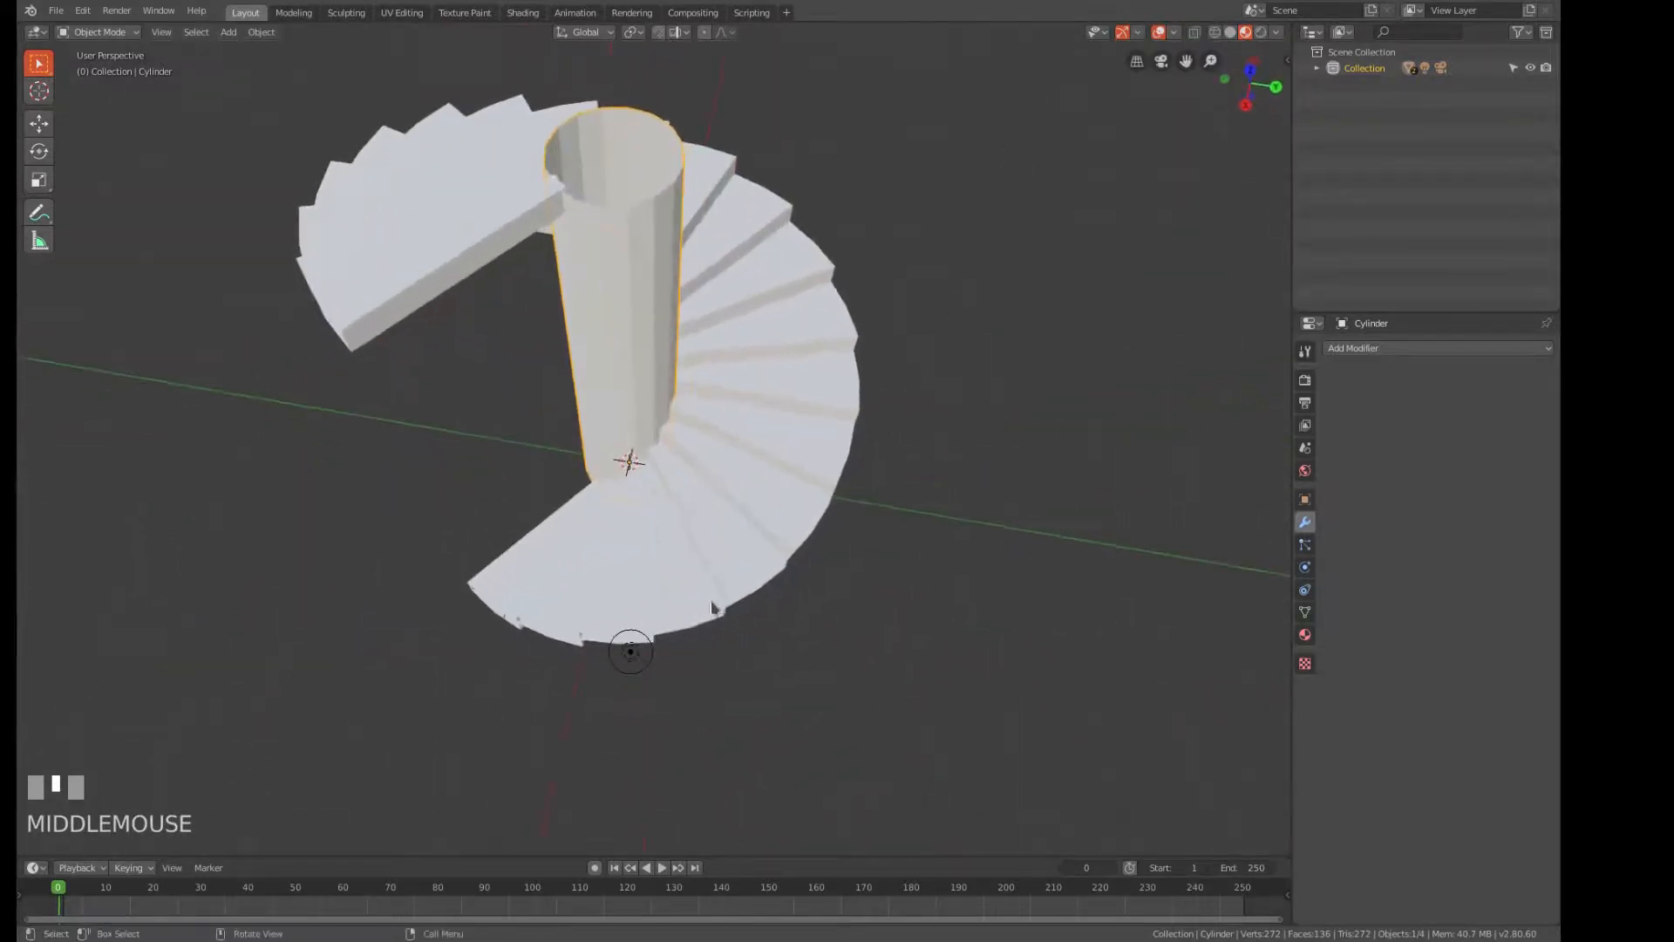
shift+click(730, 510)
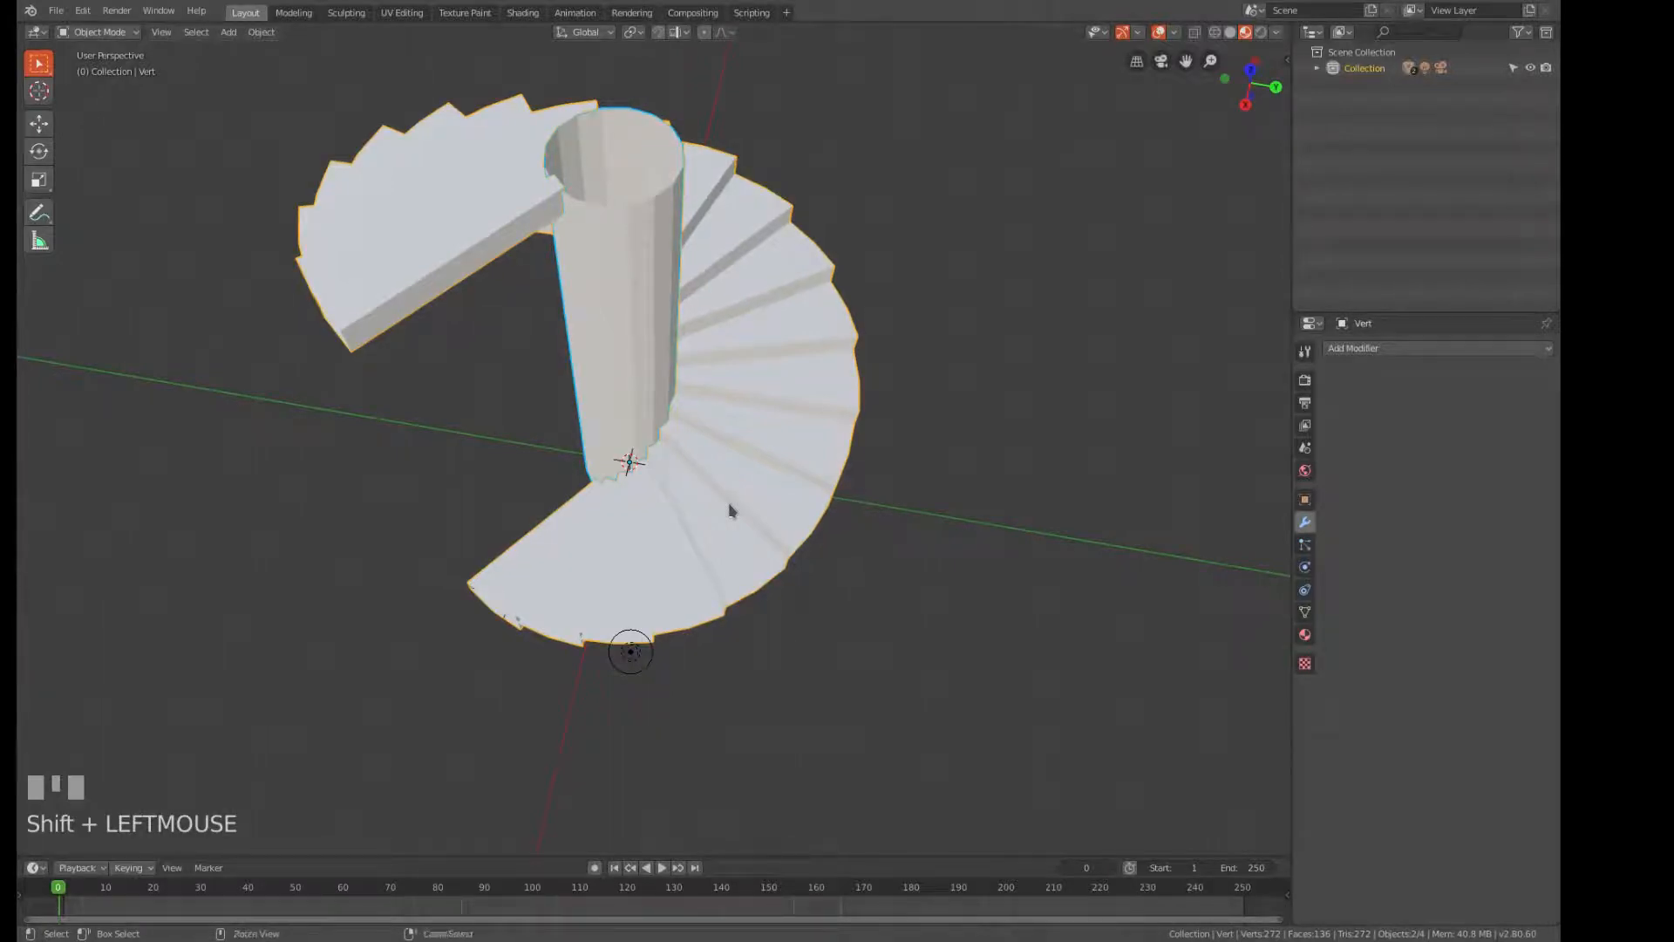
key(ctrl+j)
key(Return)
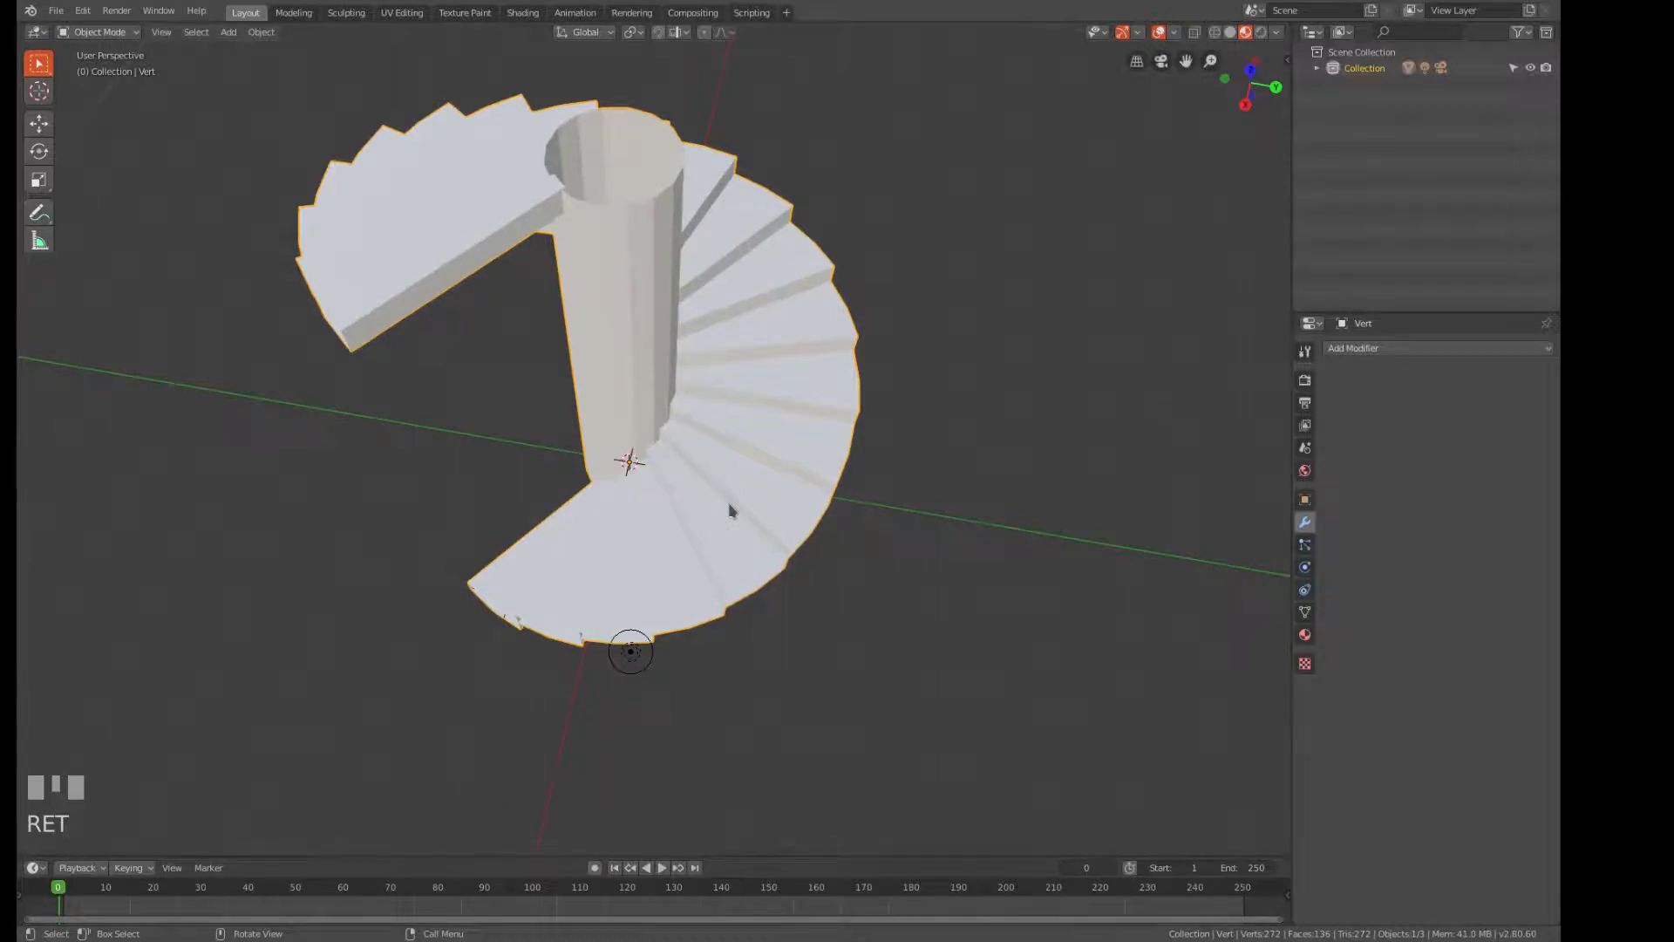
Add a second open-ended mesh cylinder at the world origin with 16 vertices, 0.5 m radius and 5 m depth.
key(KP_1)
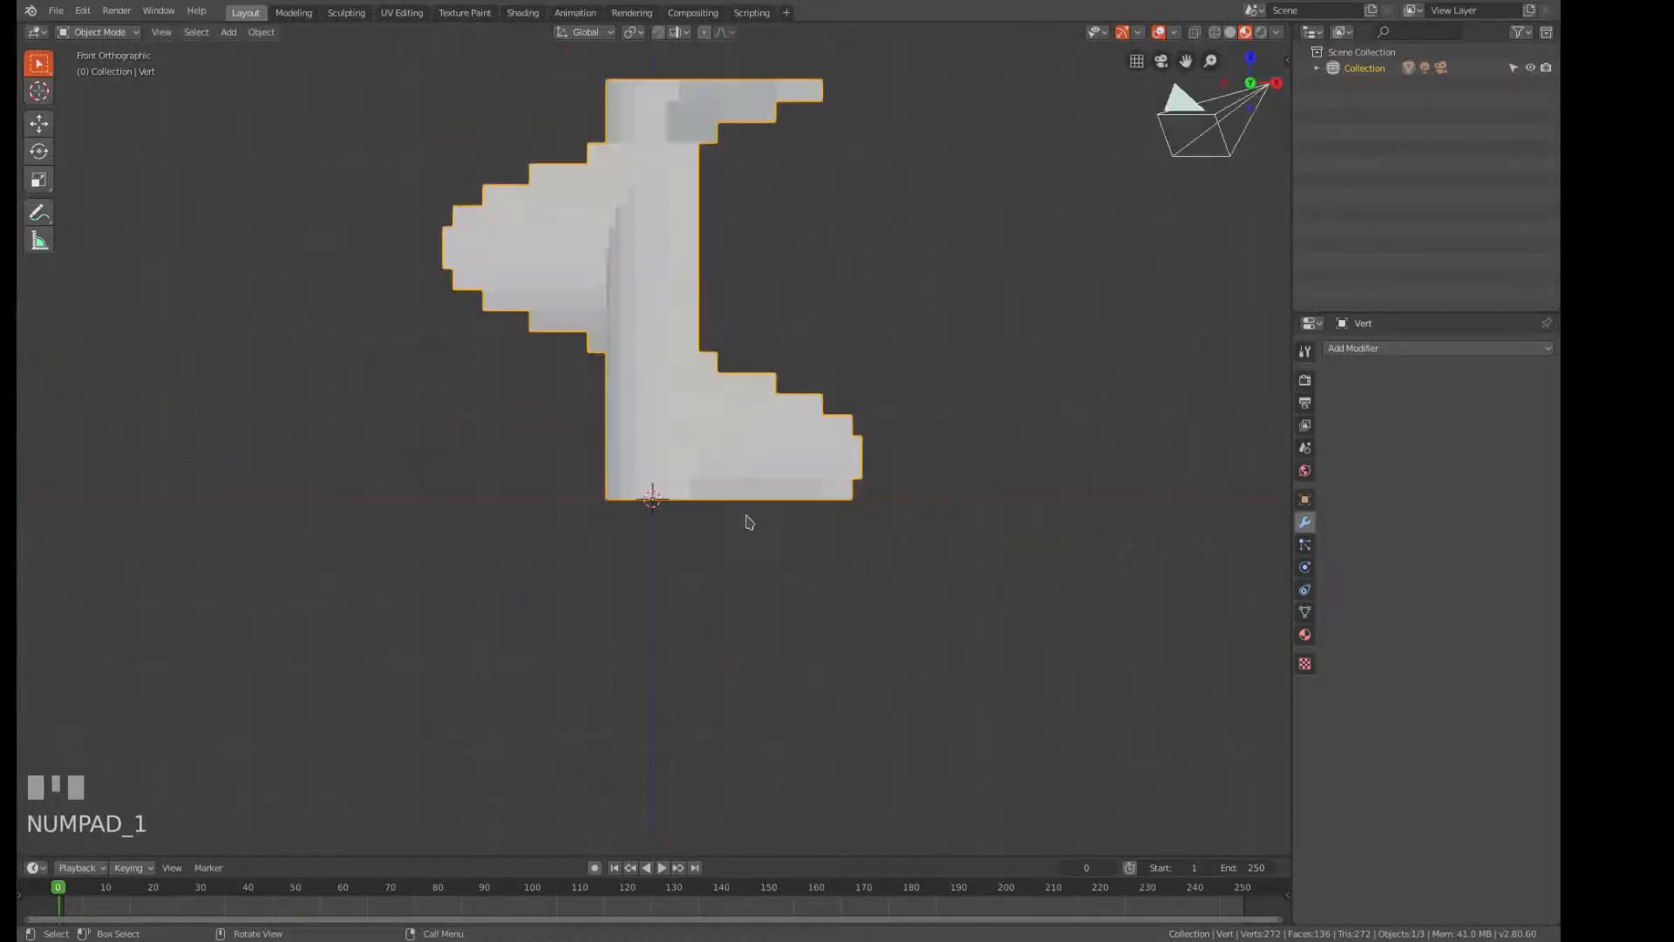
key(shift+a)
mouse_move(784, 527)
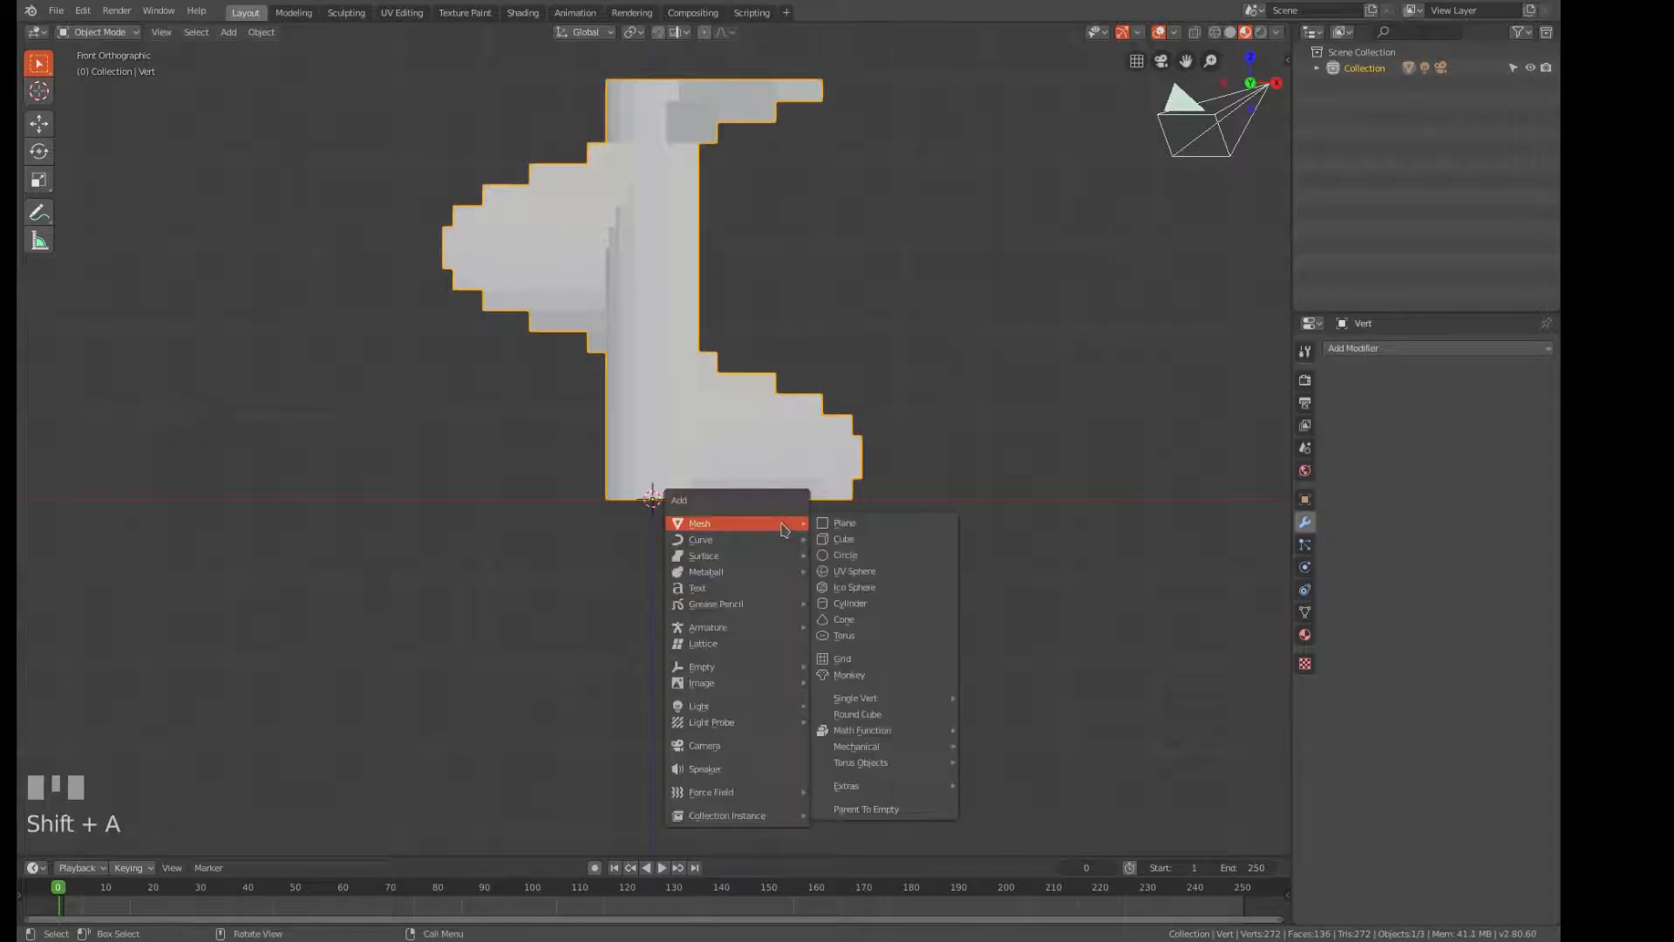
click(861, 602)
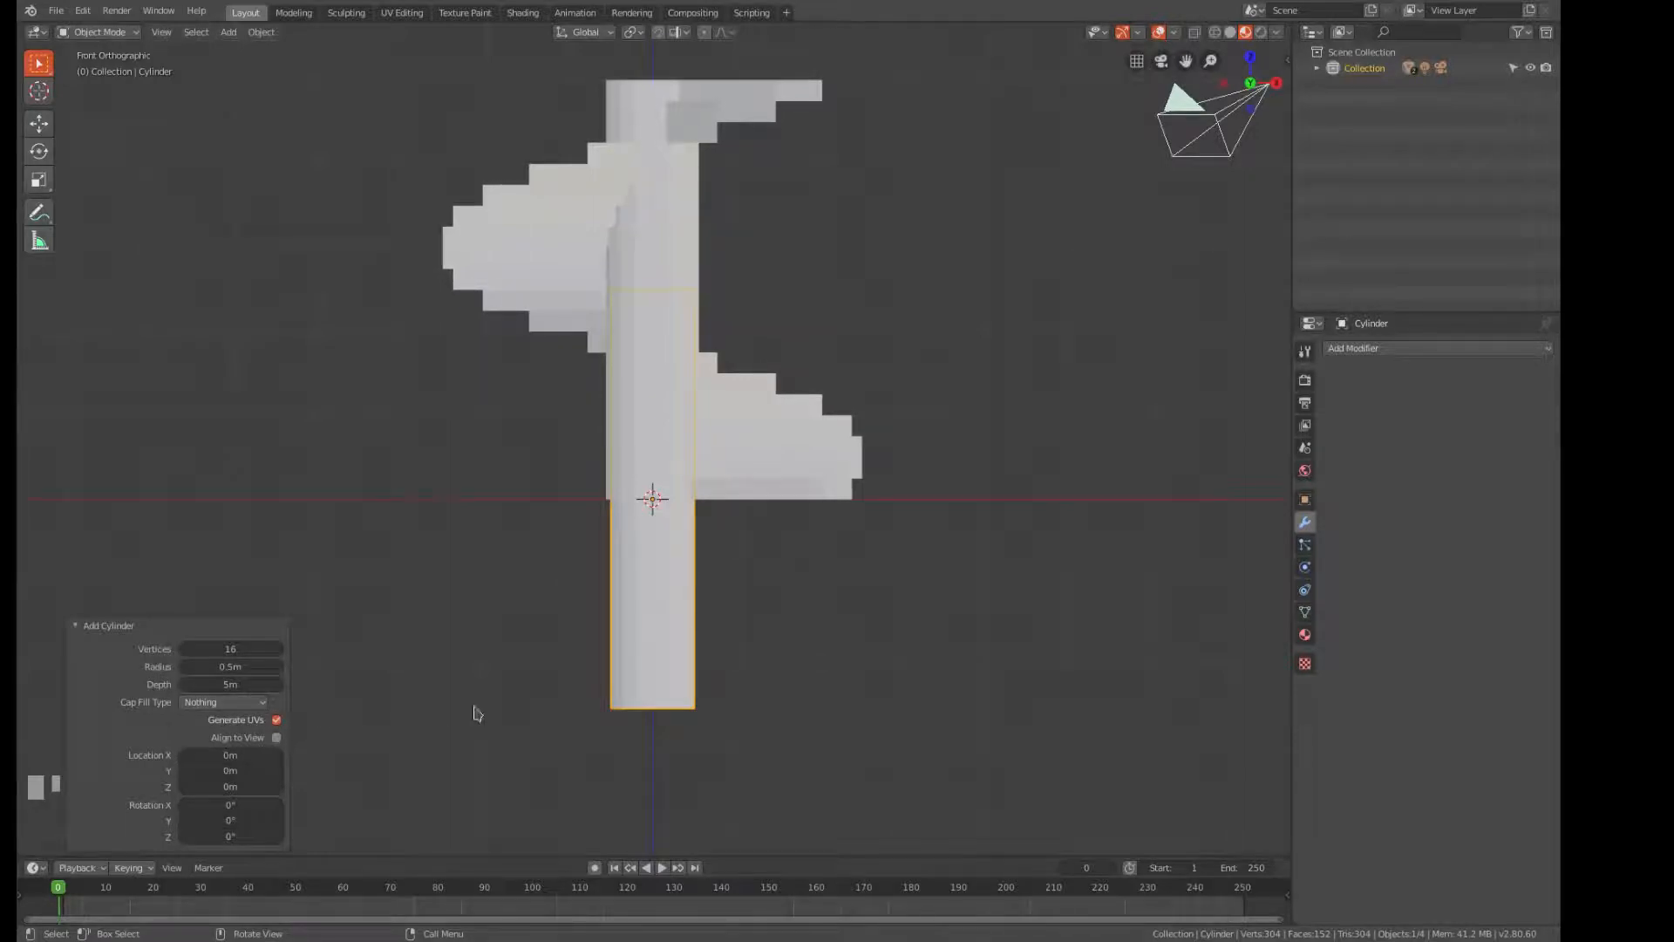
key(Return)
Move the new cylinder's mesh up 2.5 m along Z in Edit Mode.
key(Tab)
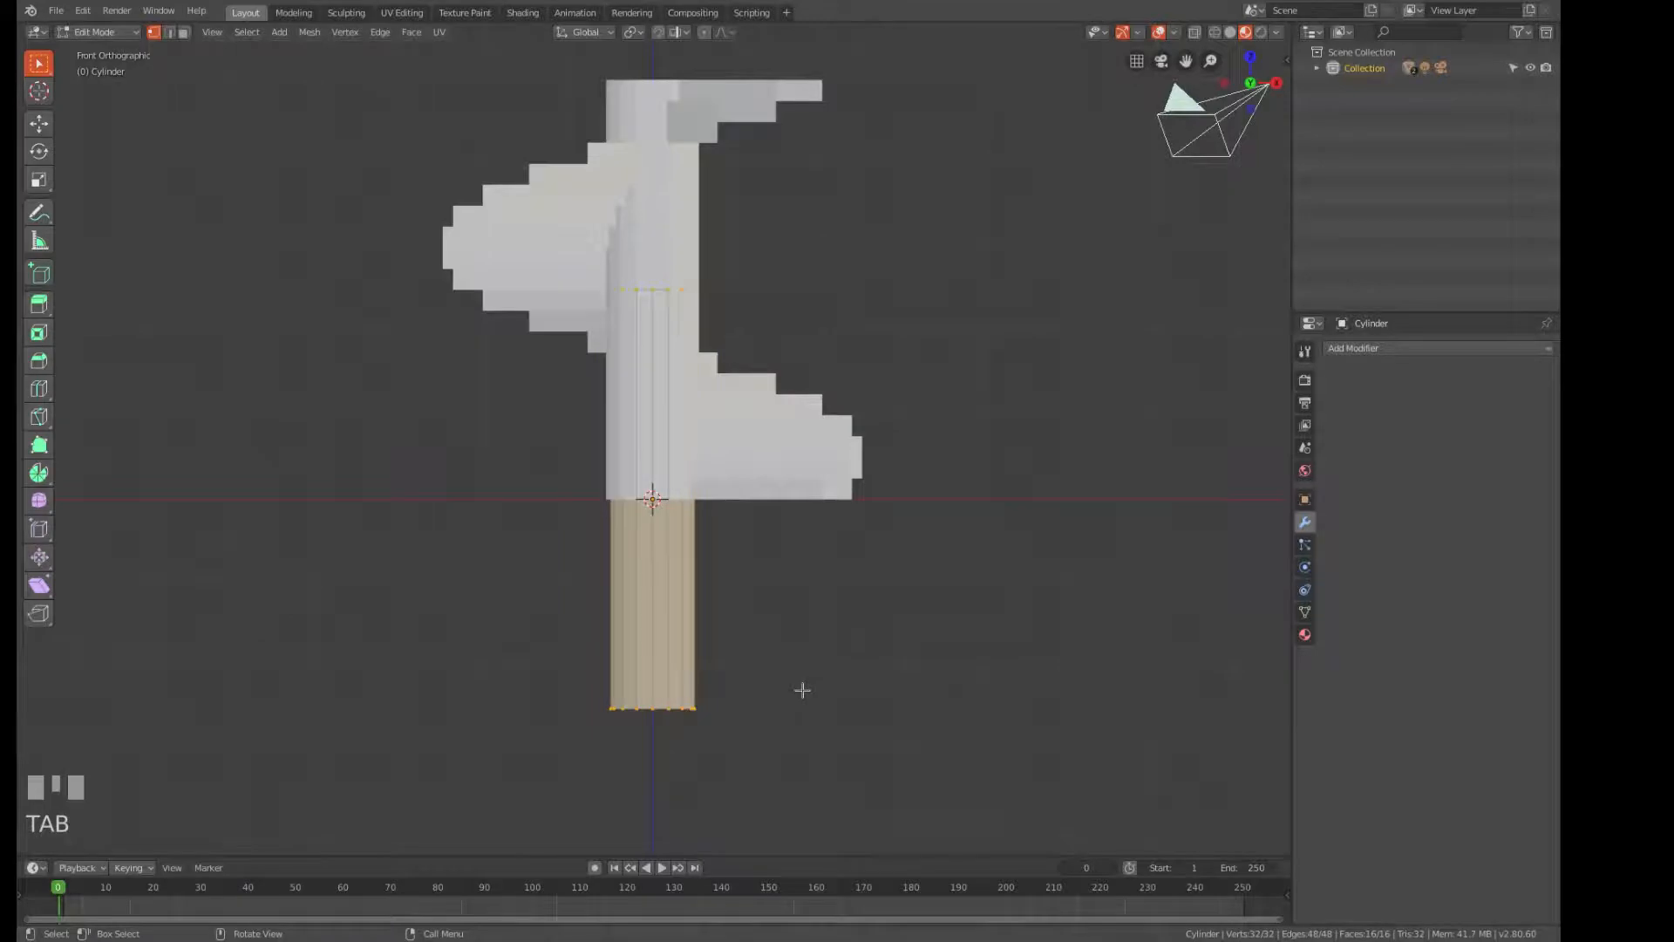
key(g)
text(z)
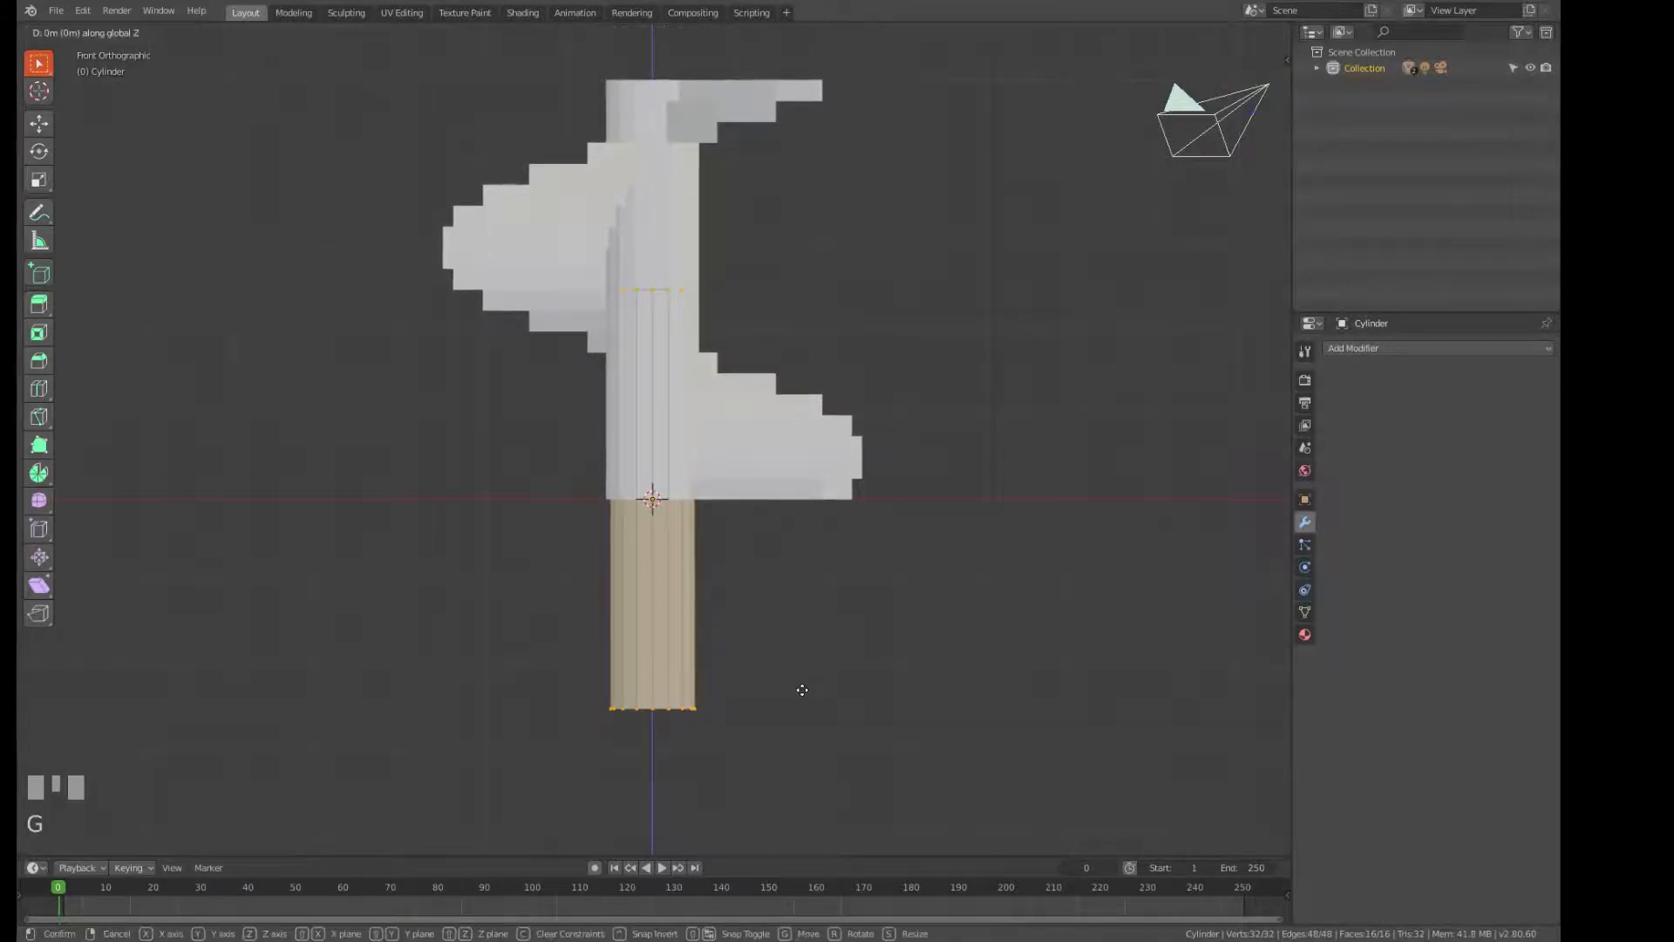
text(2.5)
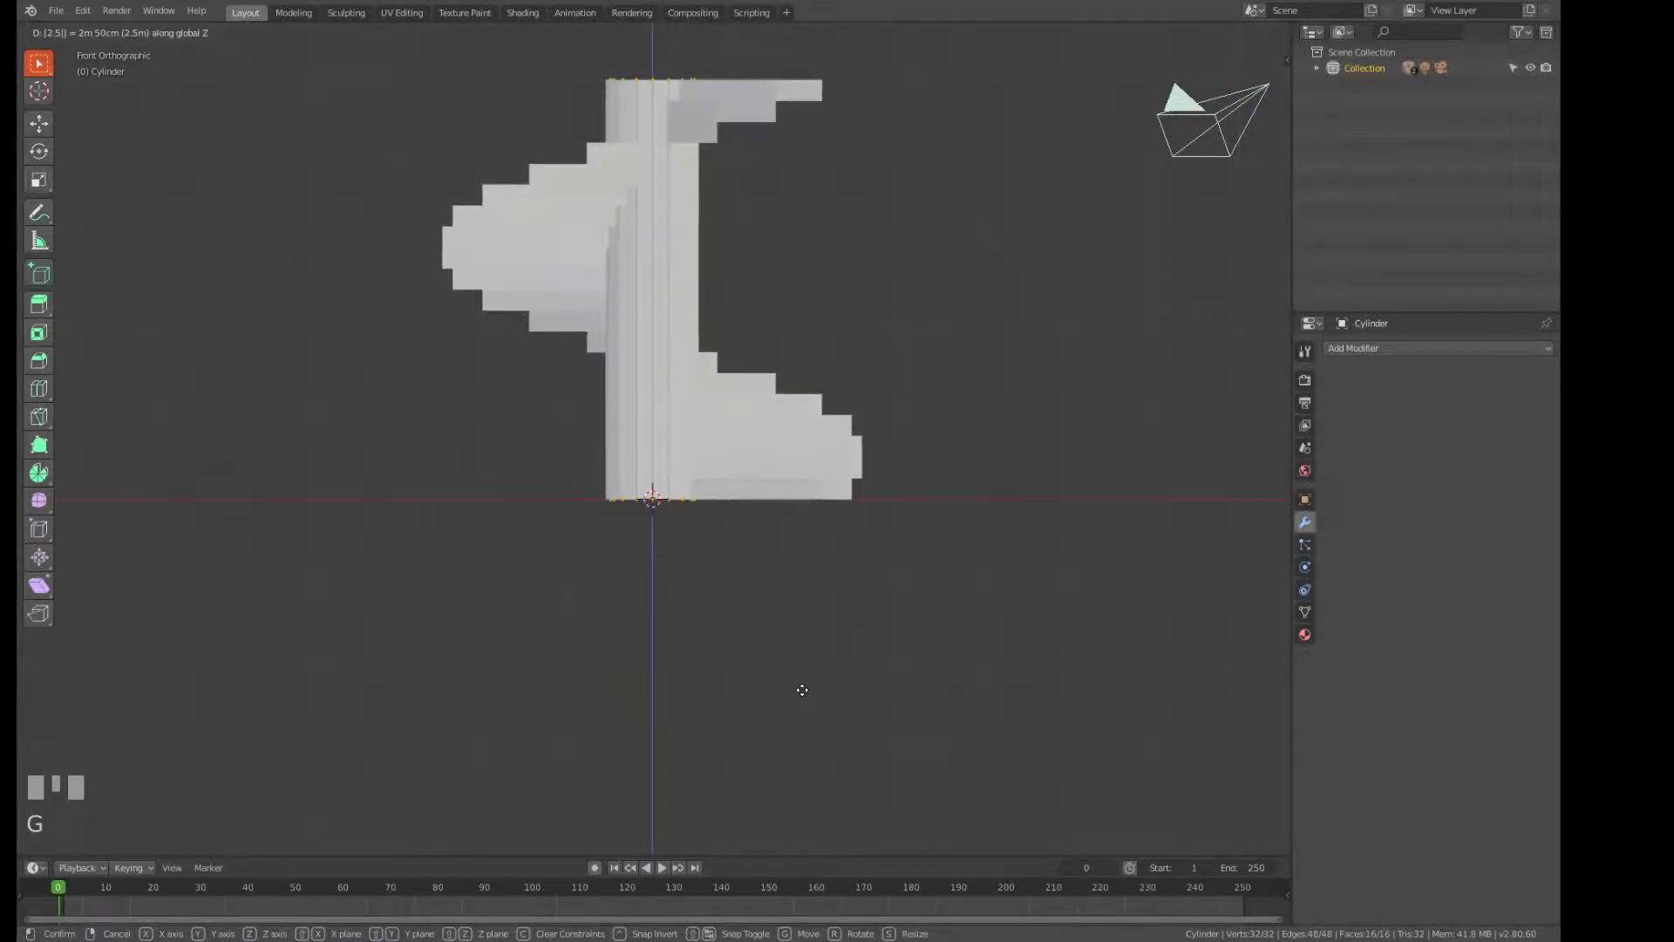
key(Return)
Enlarge the new cylinder by a factor of about 4.07 in X and Y, keeping its height.
key(s)
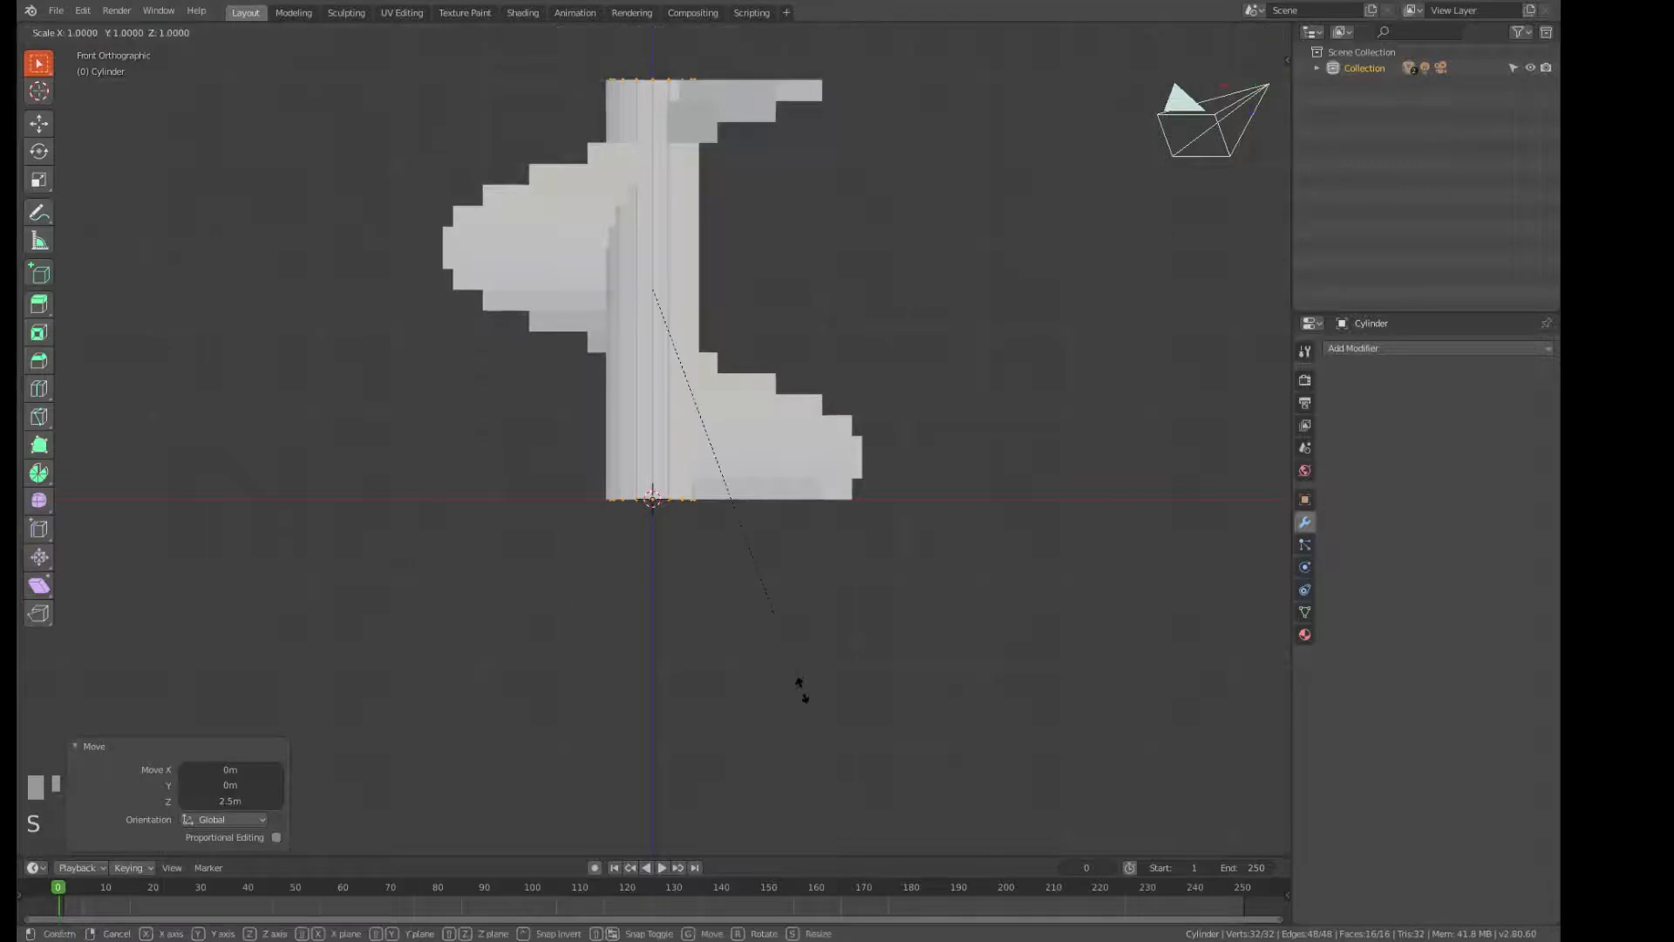
key(shift+z)
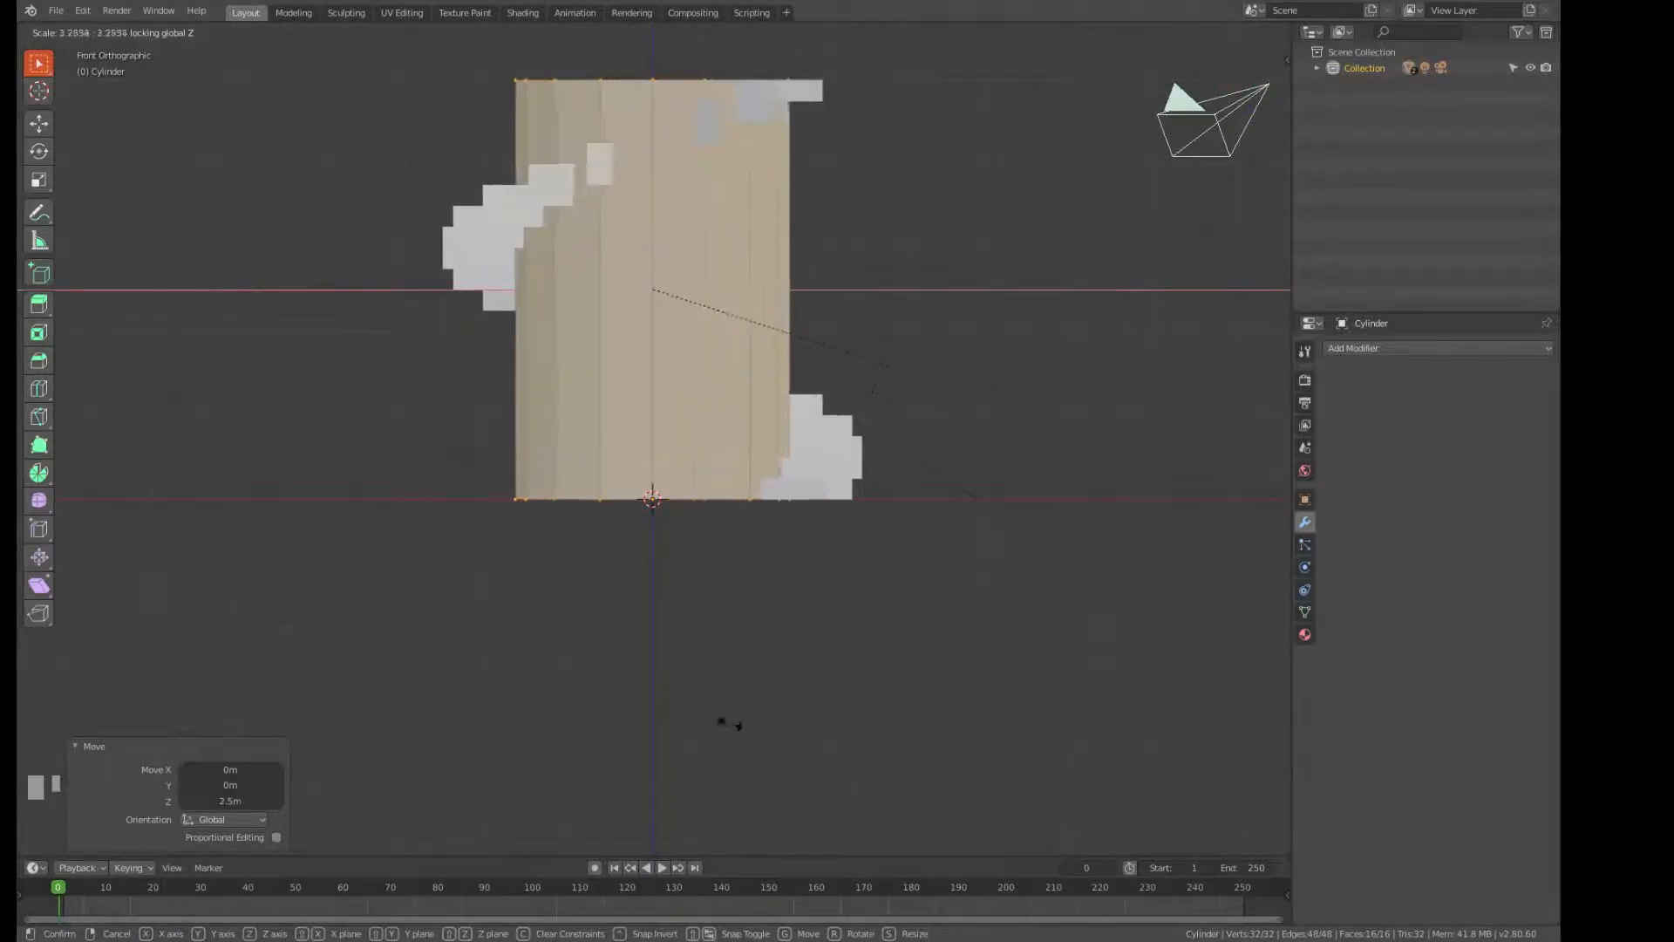
click(1060, 714)
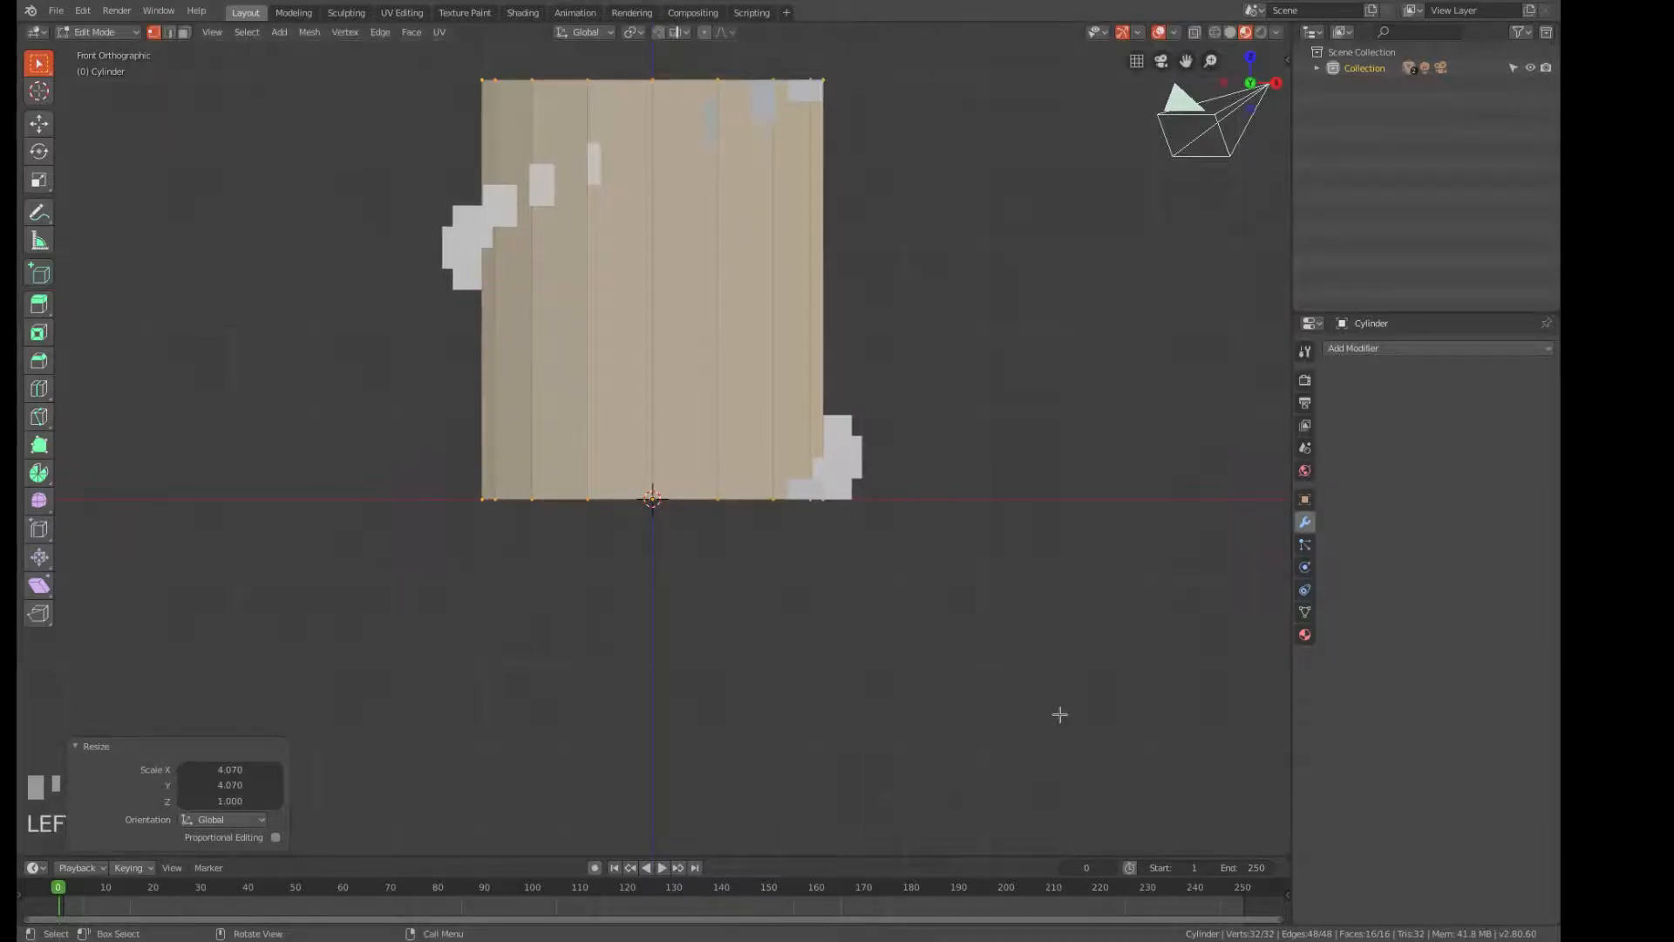
Scale the outer cylinder by a further 1.207 or so in X and Y to match the staircase's outer edge.
key(KP_7)
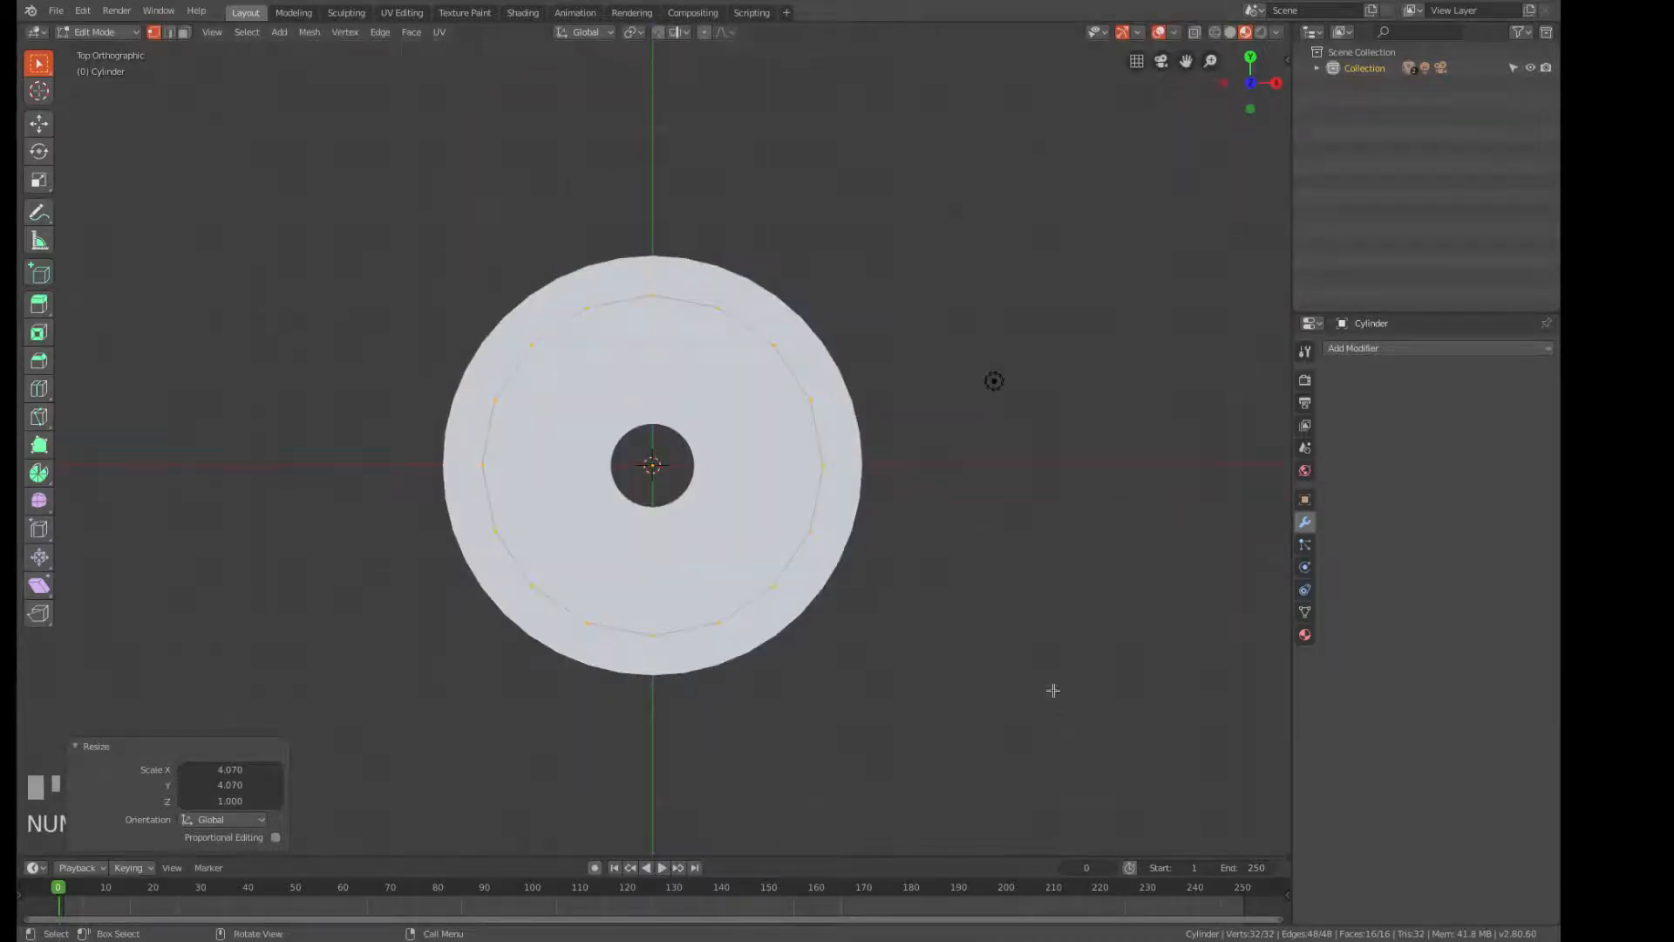
key(s)
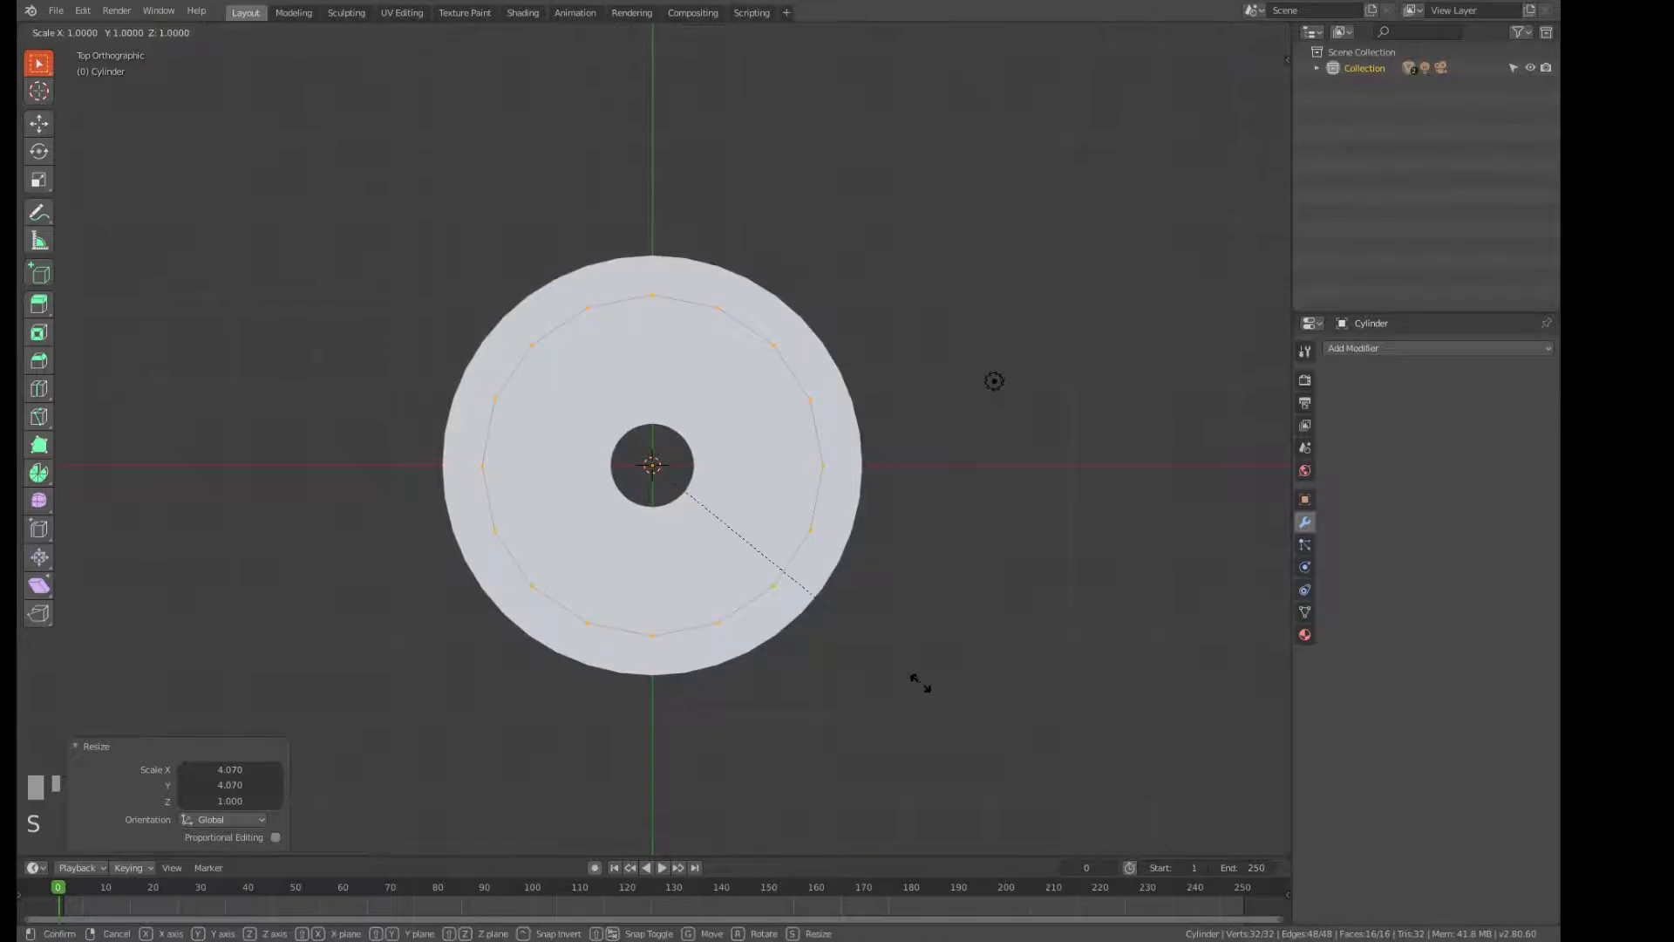
key(shift+z)
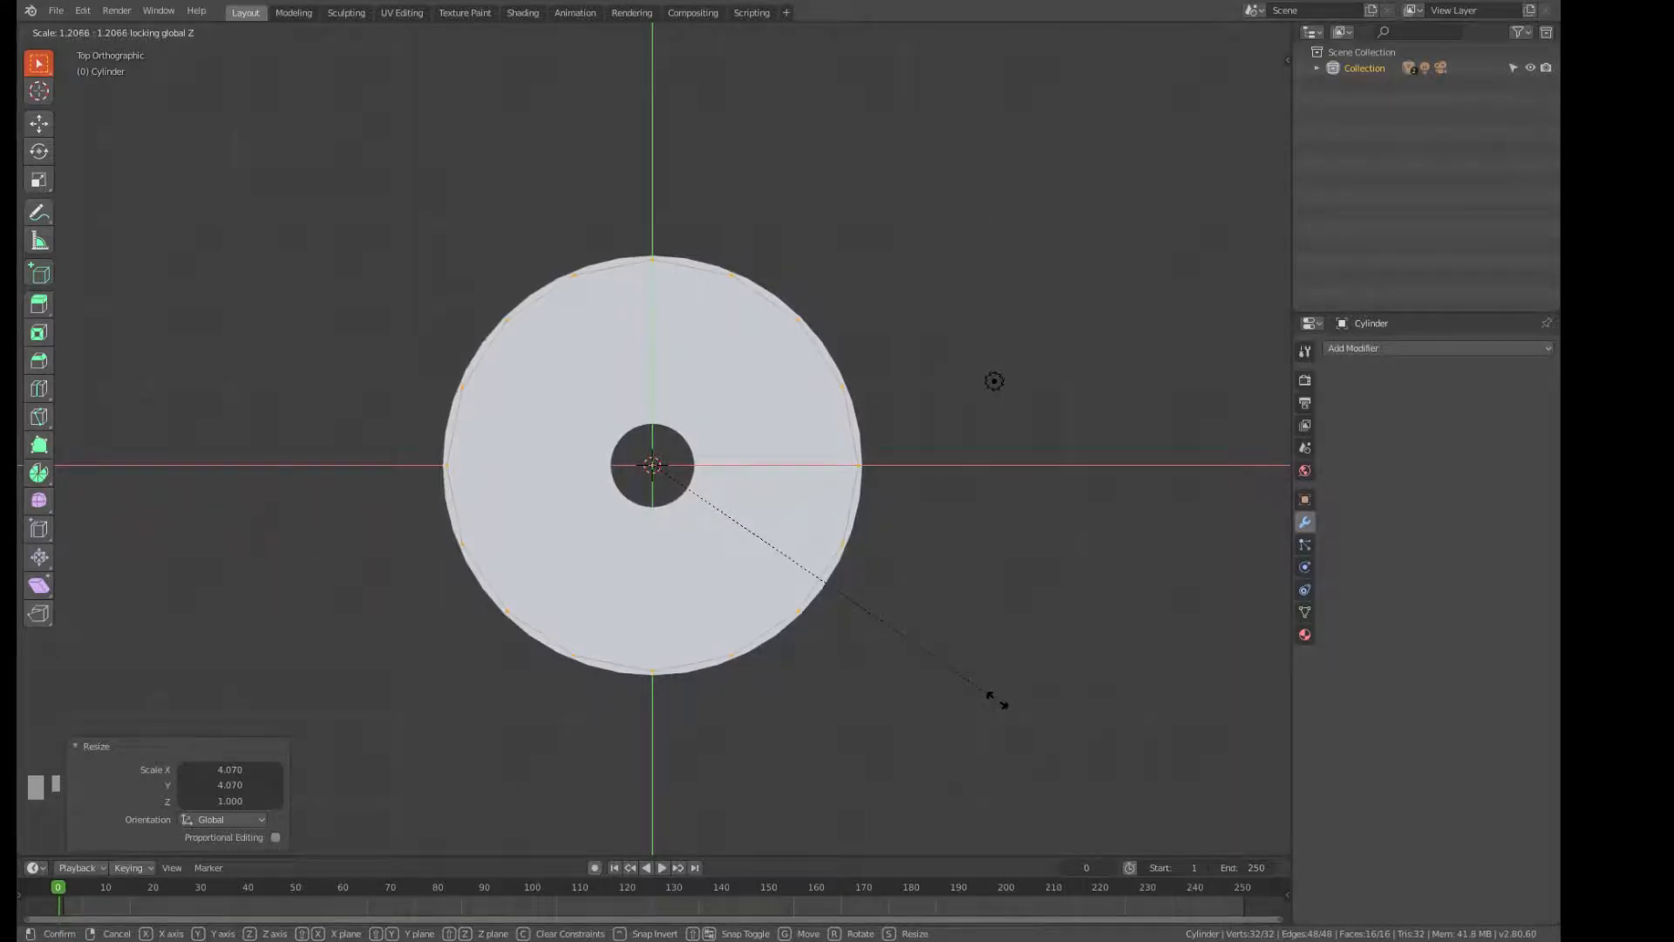
click(997, 699)
Add a Solidify modifier to the outer cylinder wall.
scroll(968, 702, up, 1)
scroll(969, 701, down, 1)
middle_drag(969, 701, 890, 620)
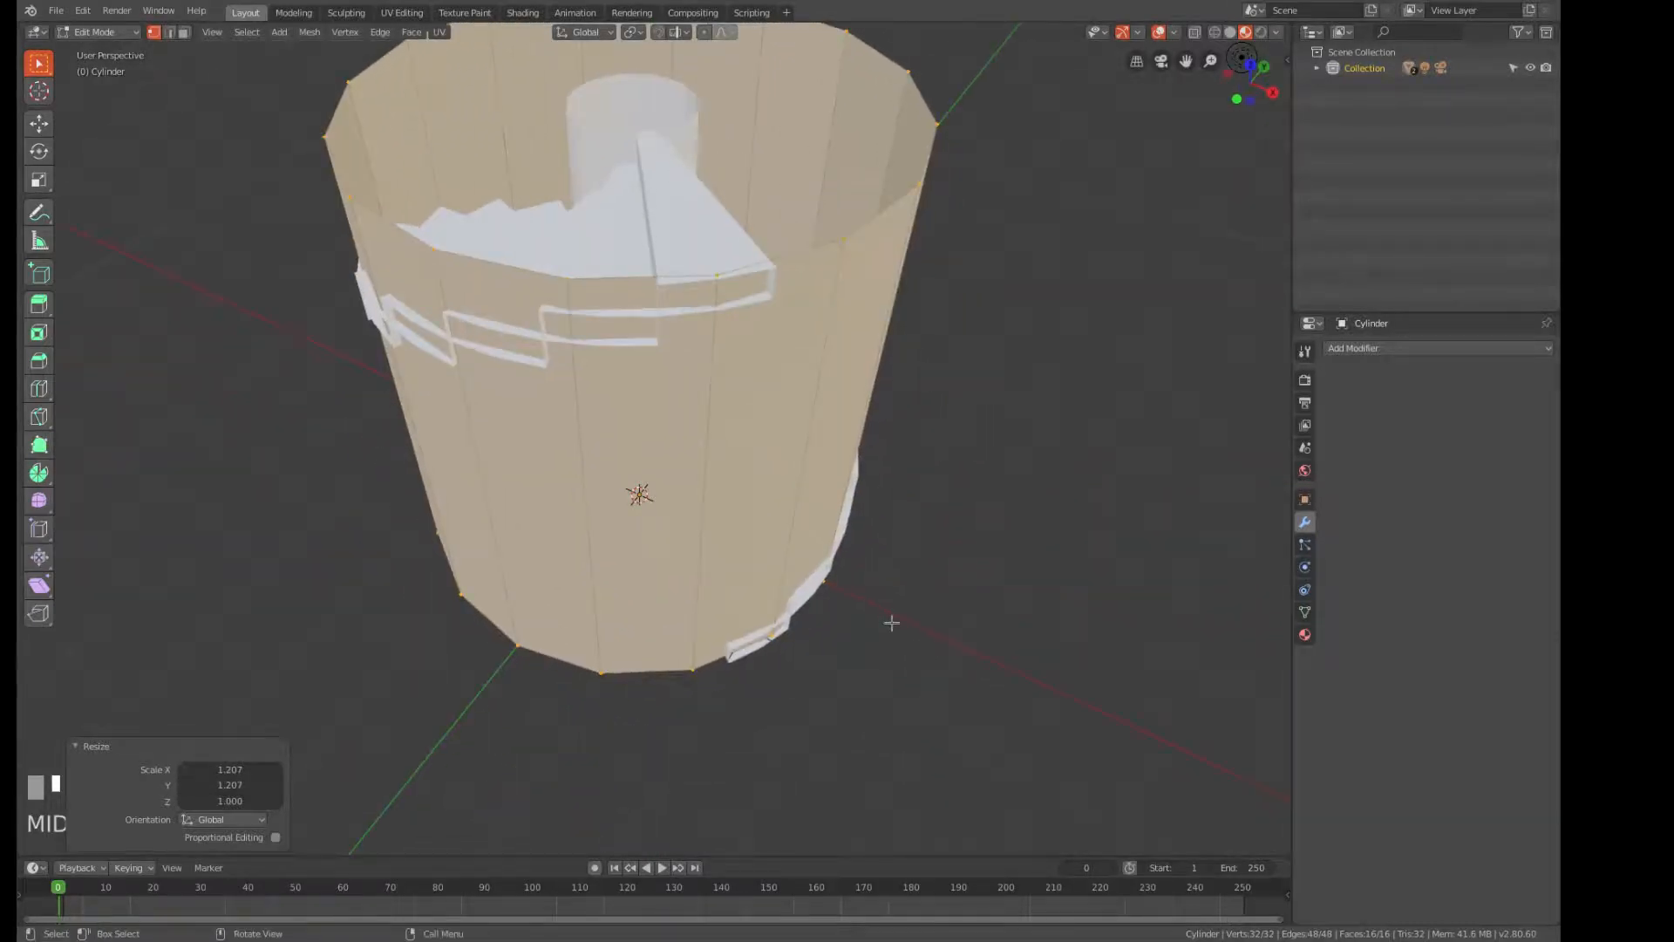
click(1390, 349)
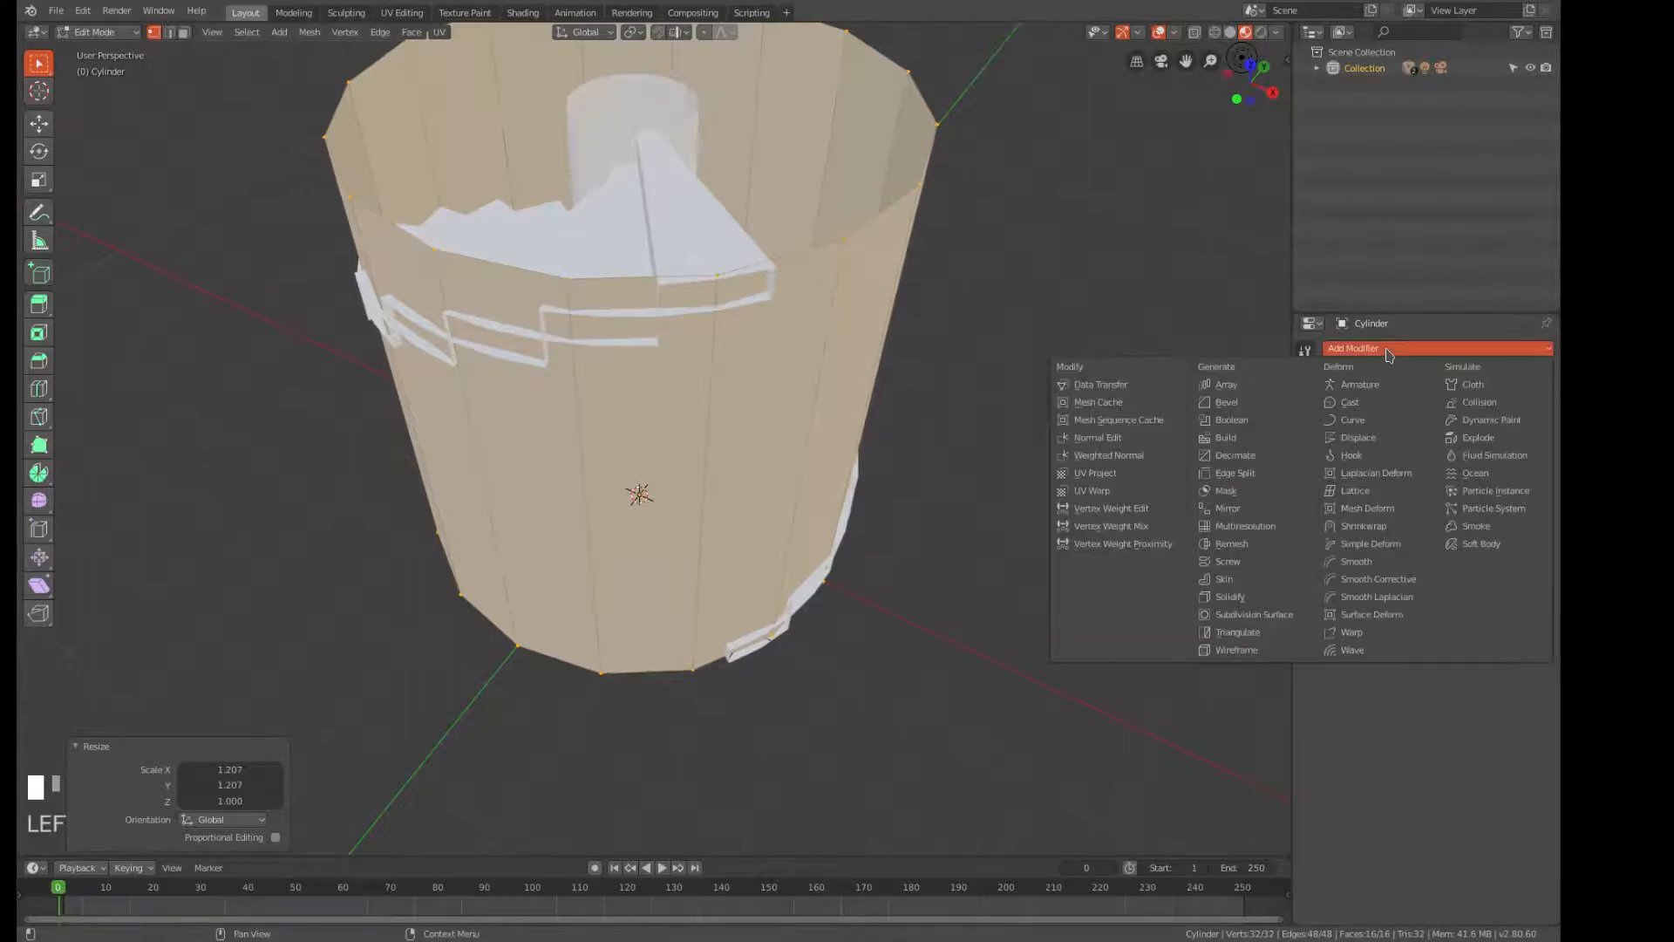
click(1235, 596)
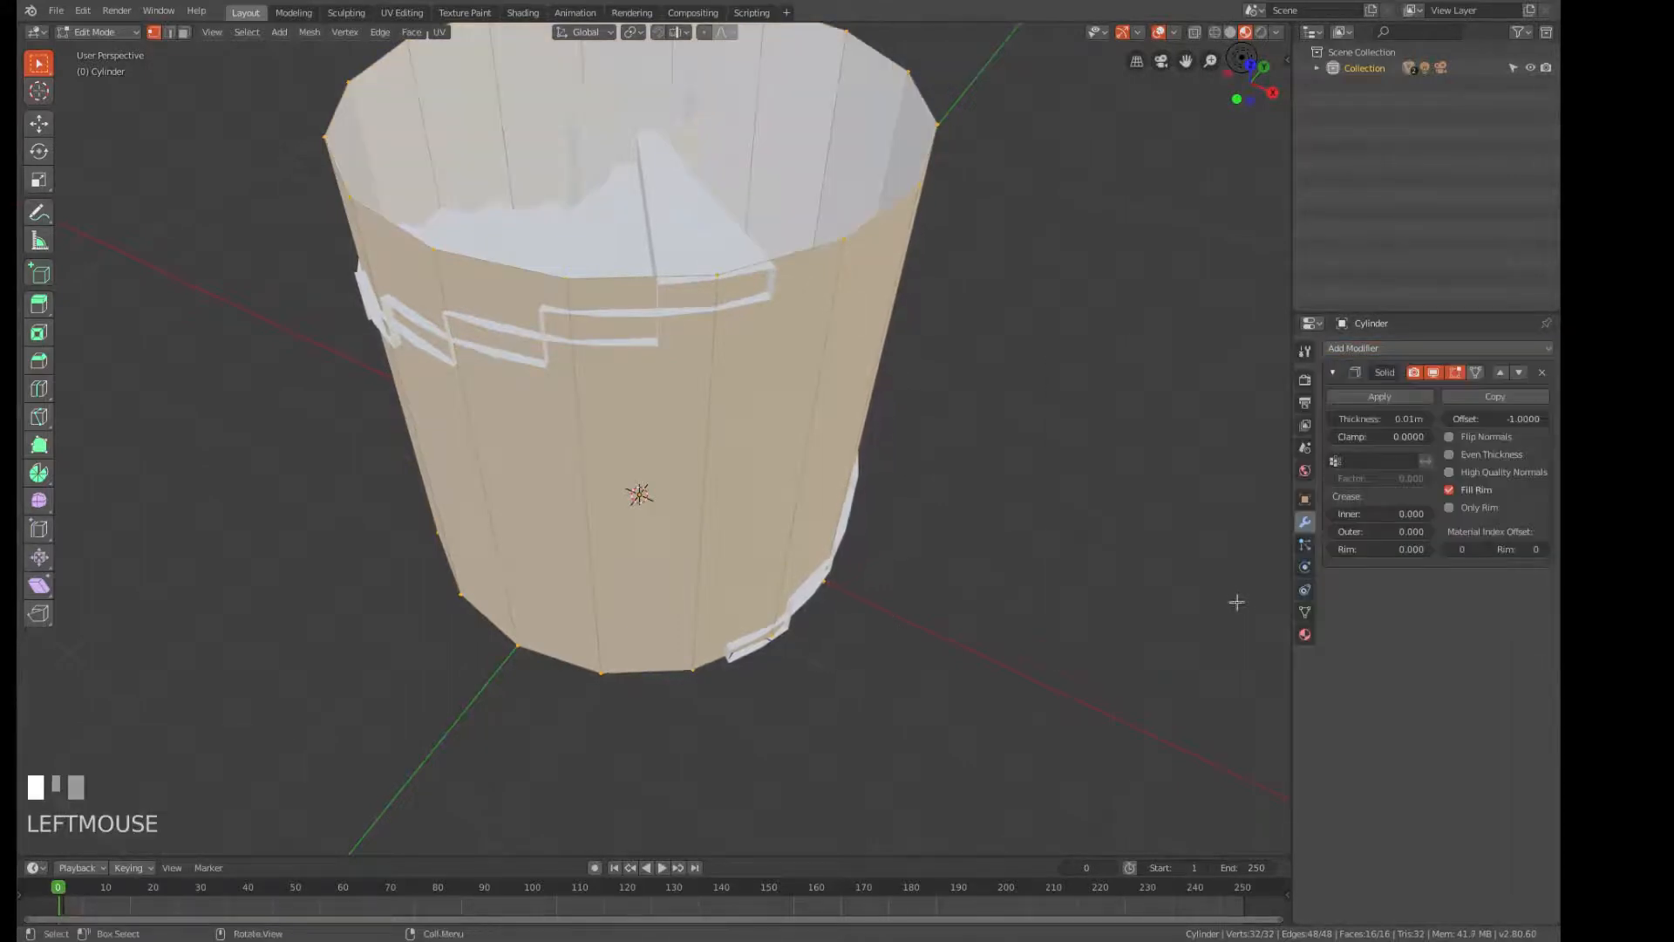
Set the outer wall's Solidify thickness to -0.12 m.
click(1365, 419)
mouse_move(1365, 418)
mouse_down()
mouse_move(1395, 418)
mouse_move(1363, 421)
mouse_up()
right_click(1364, 422)
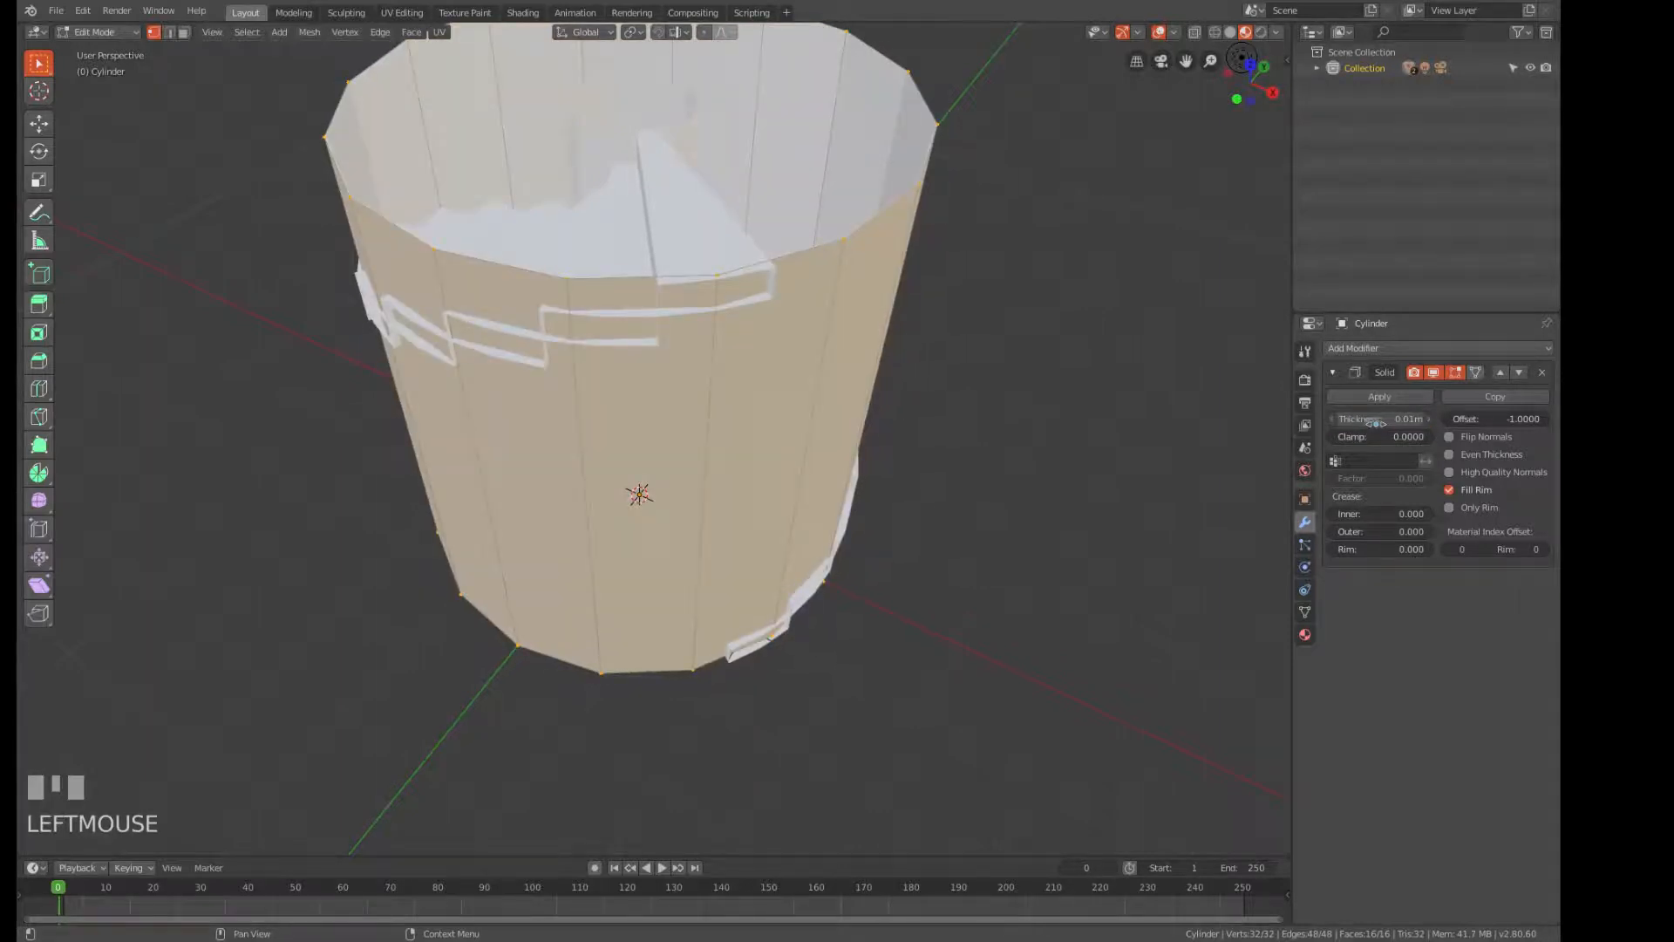
drag(1368, 420, 1348, 421)
scroll(898, 484, down, 3)
middle_drag(878, 456, 699, 471)
scroll(964, 403, up, 5)
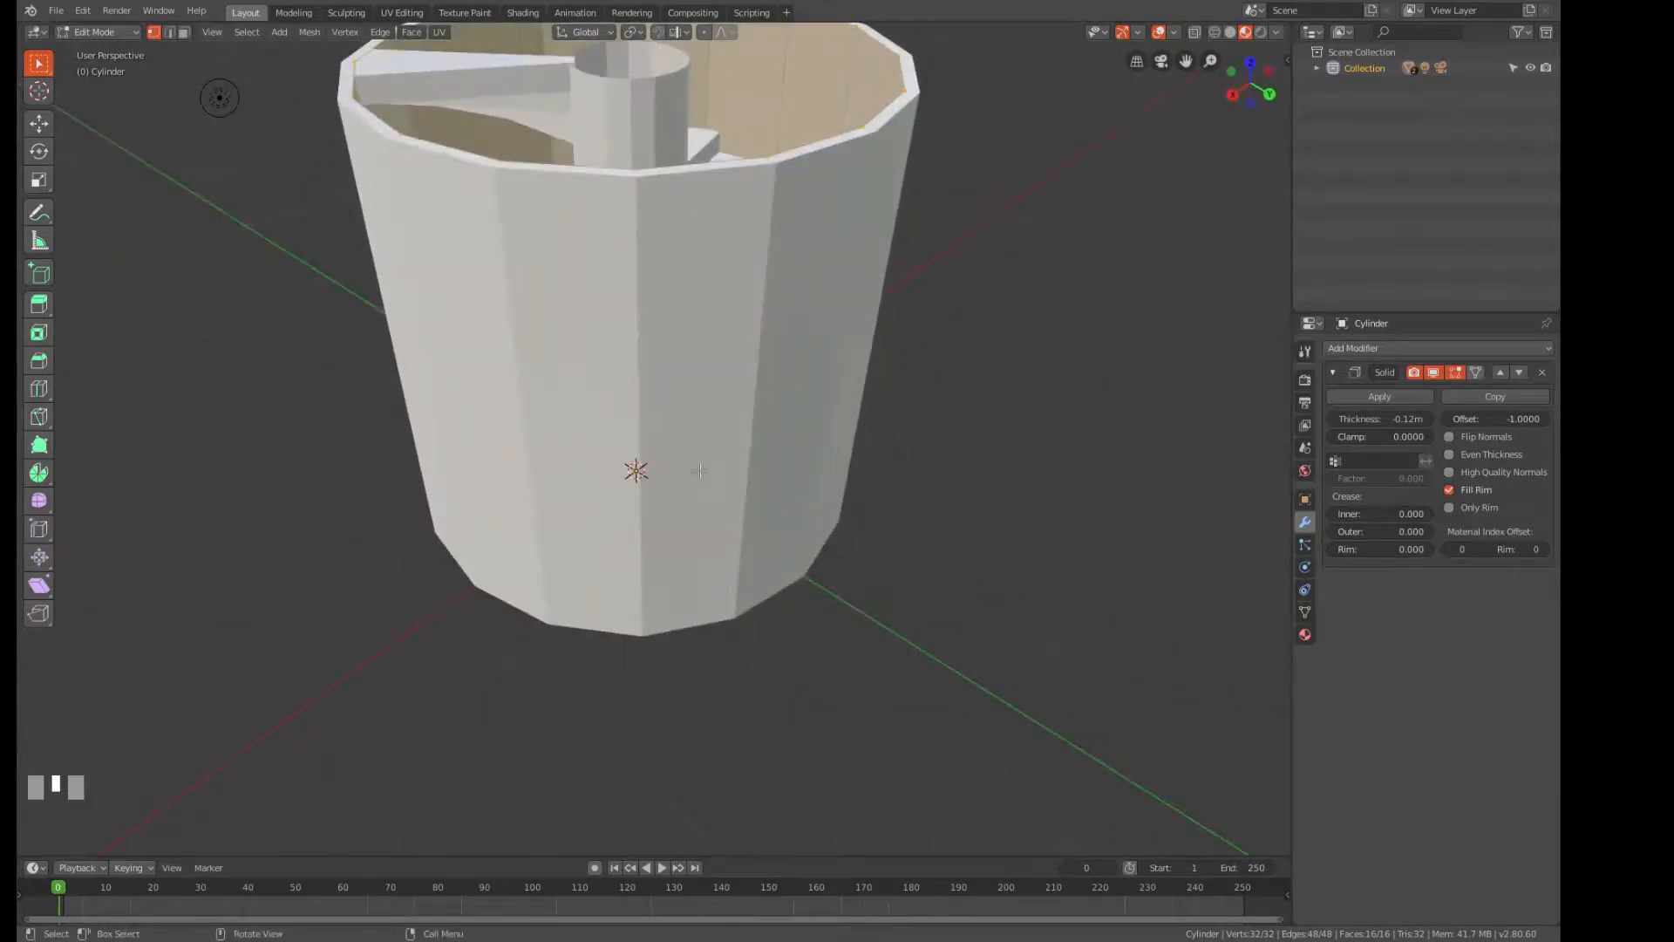
Return to Object Mode and apply the Solidify modifier on the outer wall.
click(1379, 397)
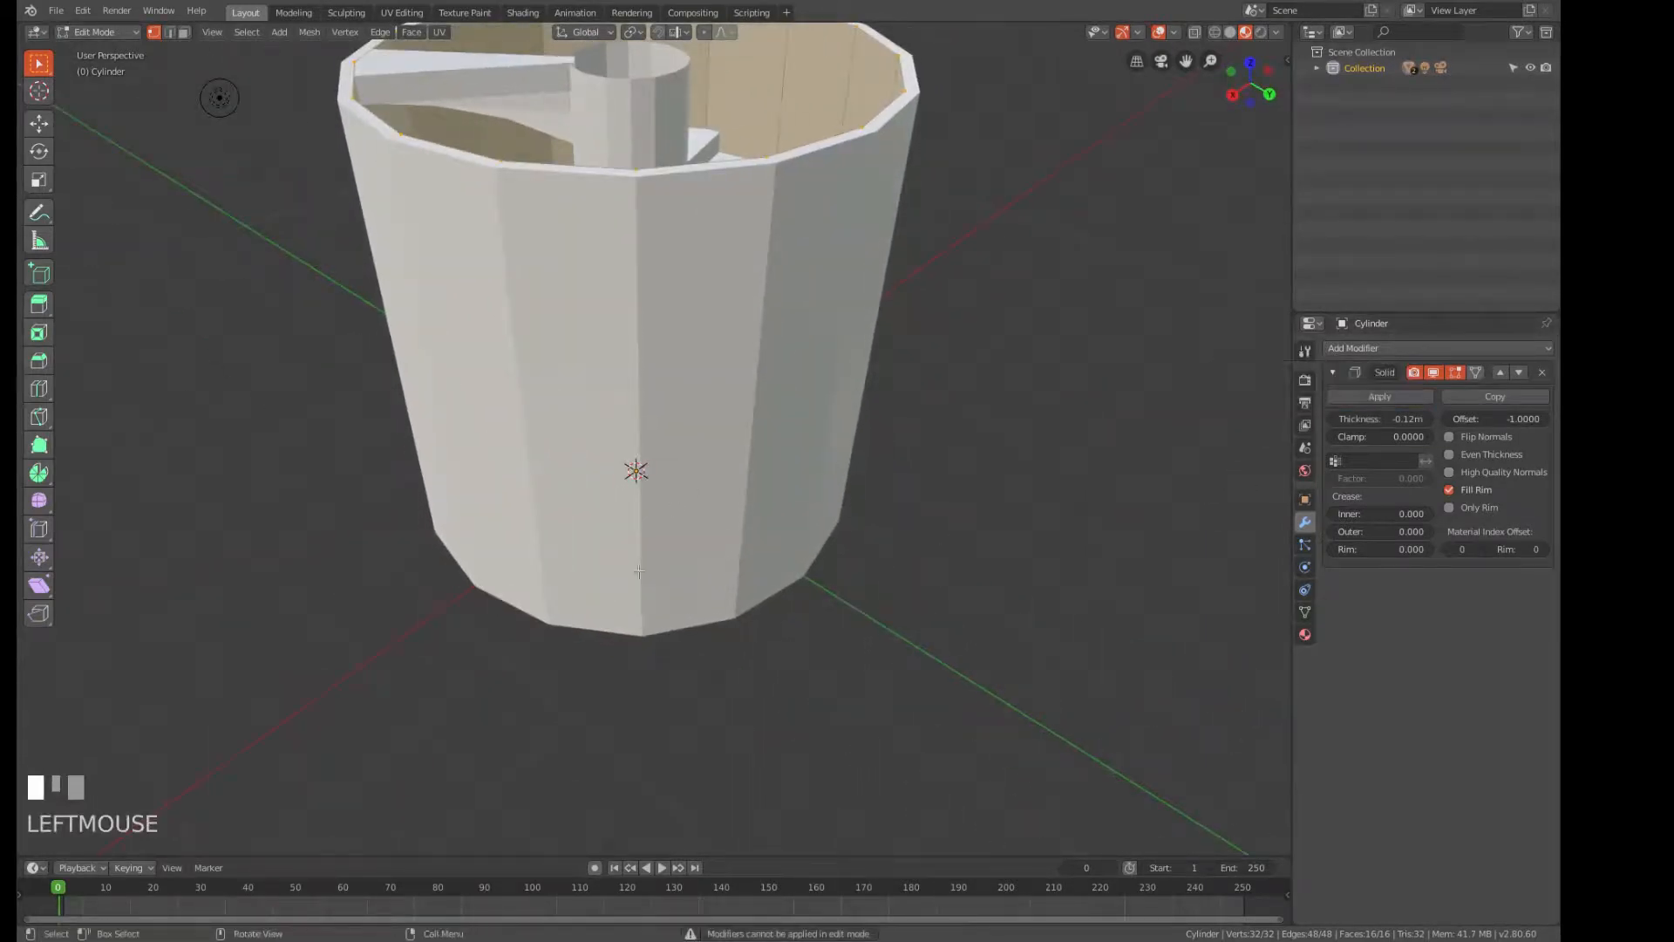
key(Tab)
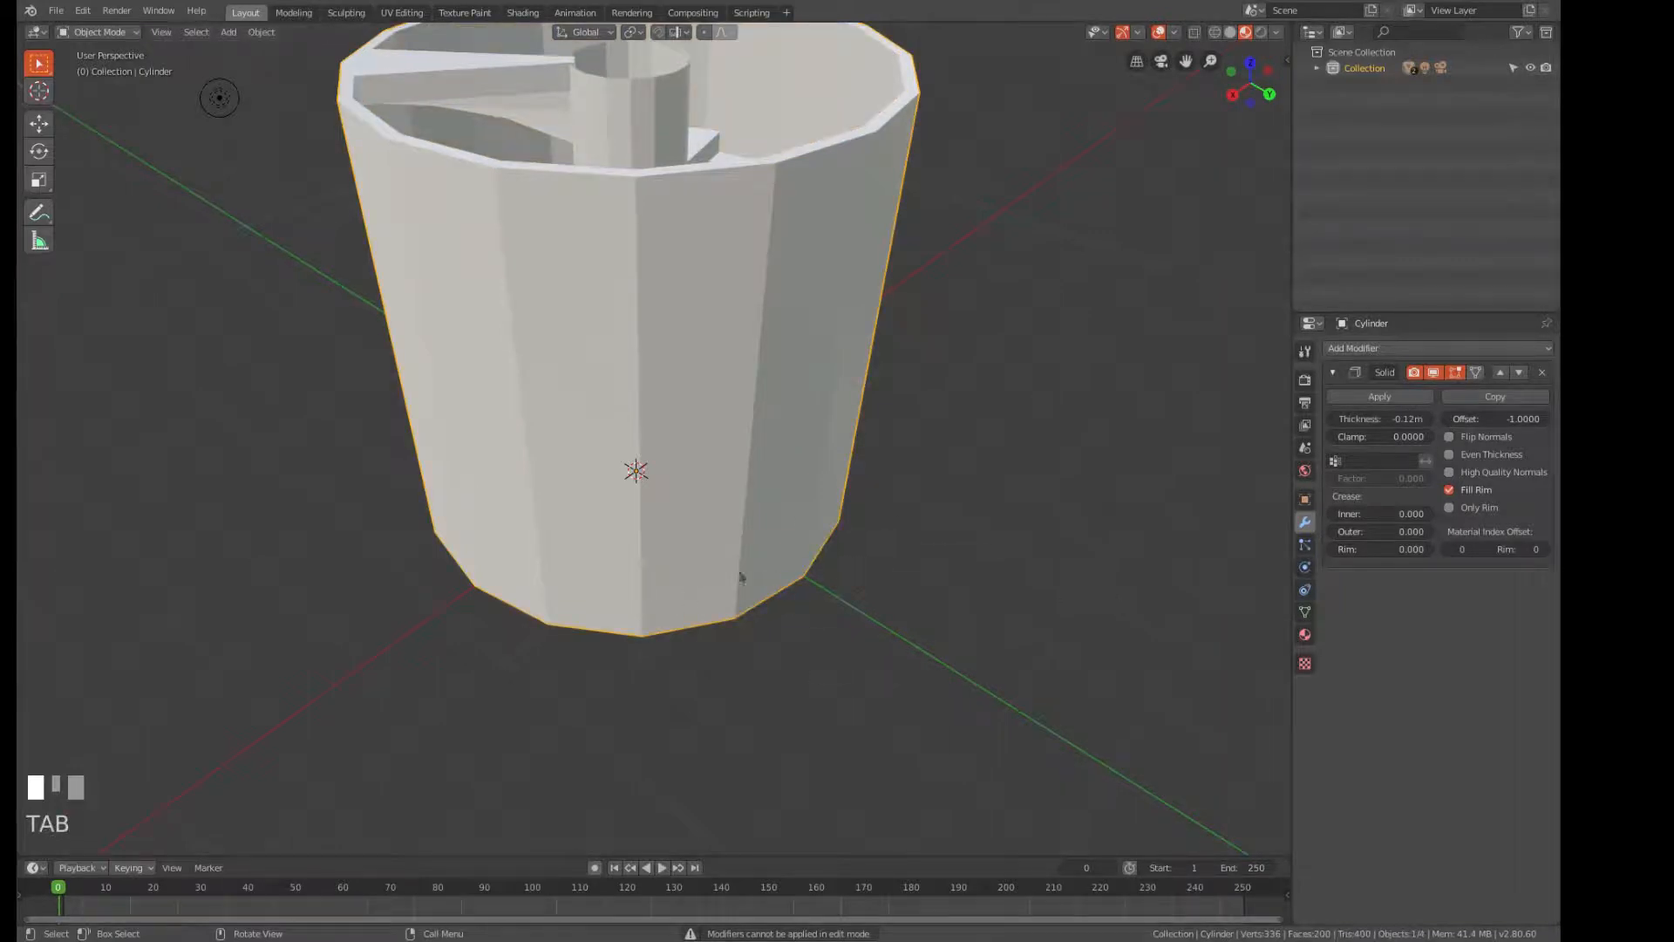
click(1397, 401)
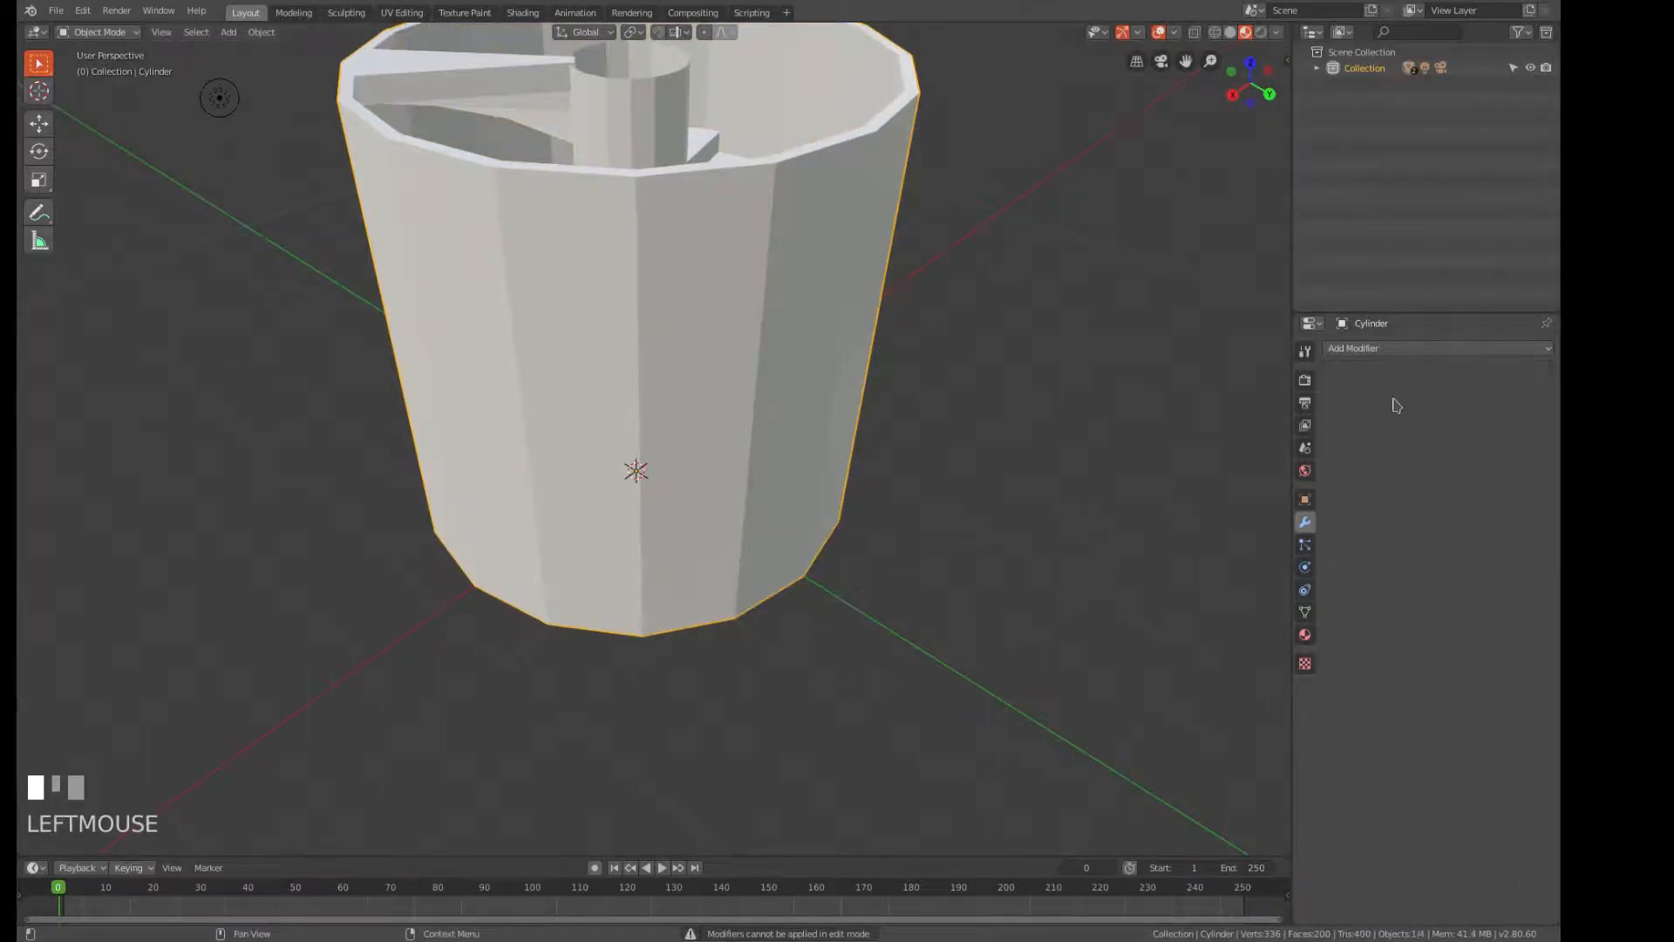
Try smooth shading on the outer wall and return it to flat shading.
right_click(769, 398)
click(768, 399)
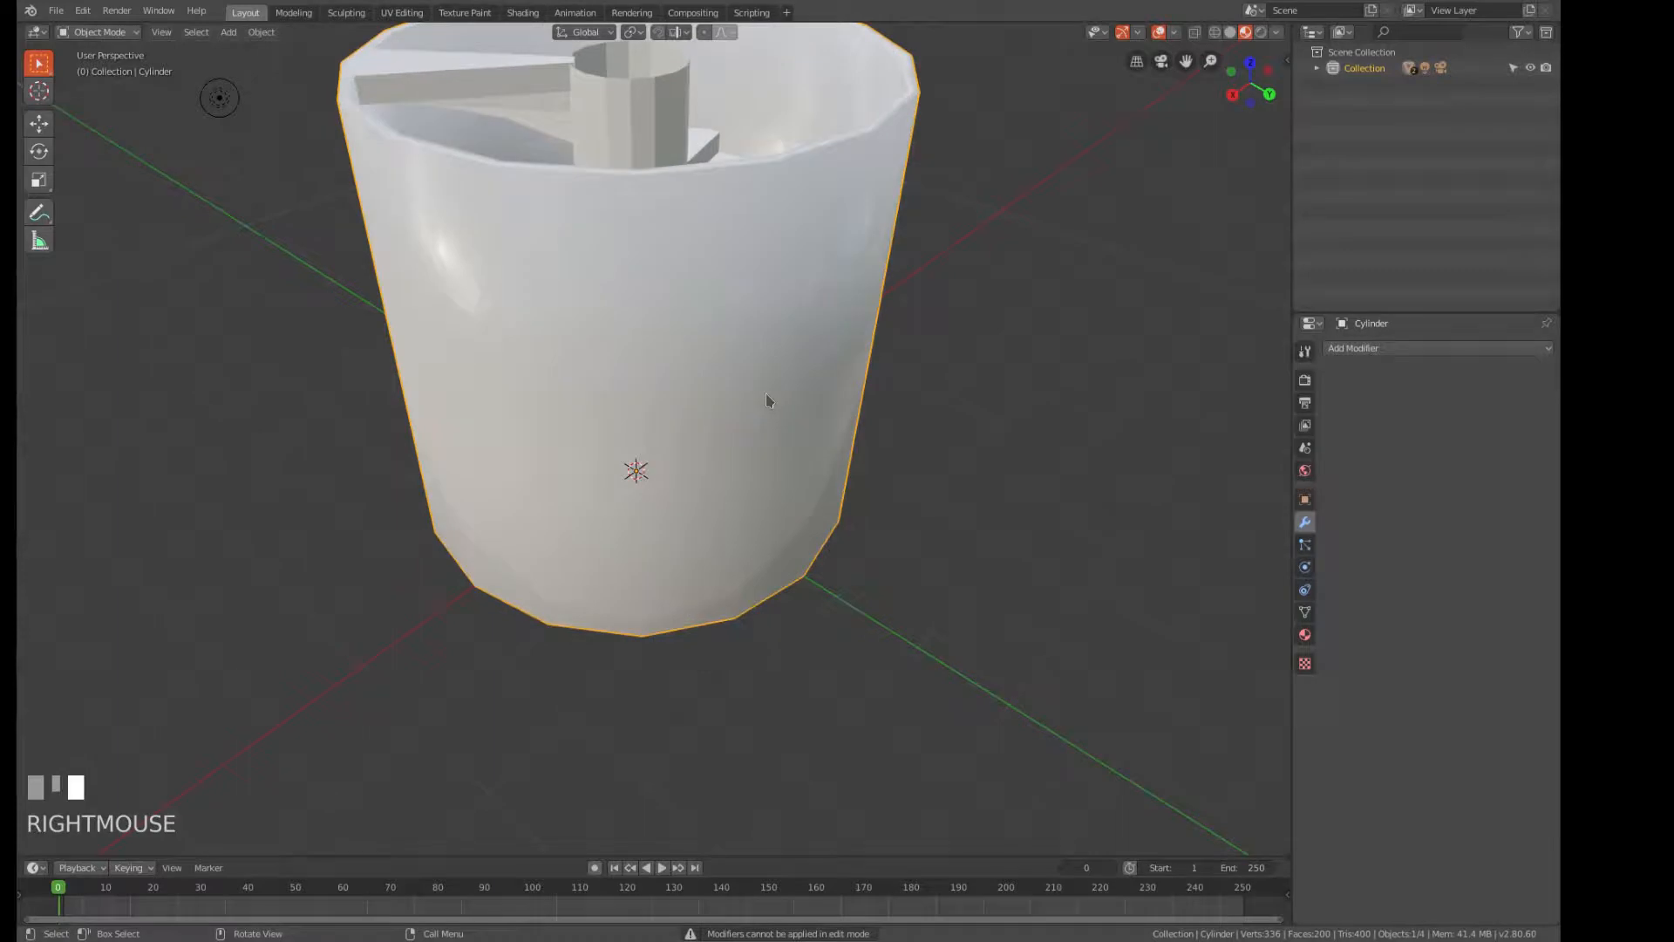
key(Tab)
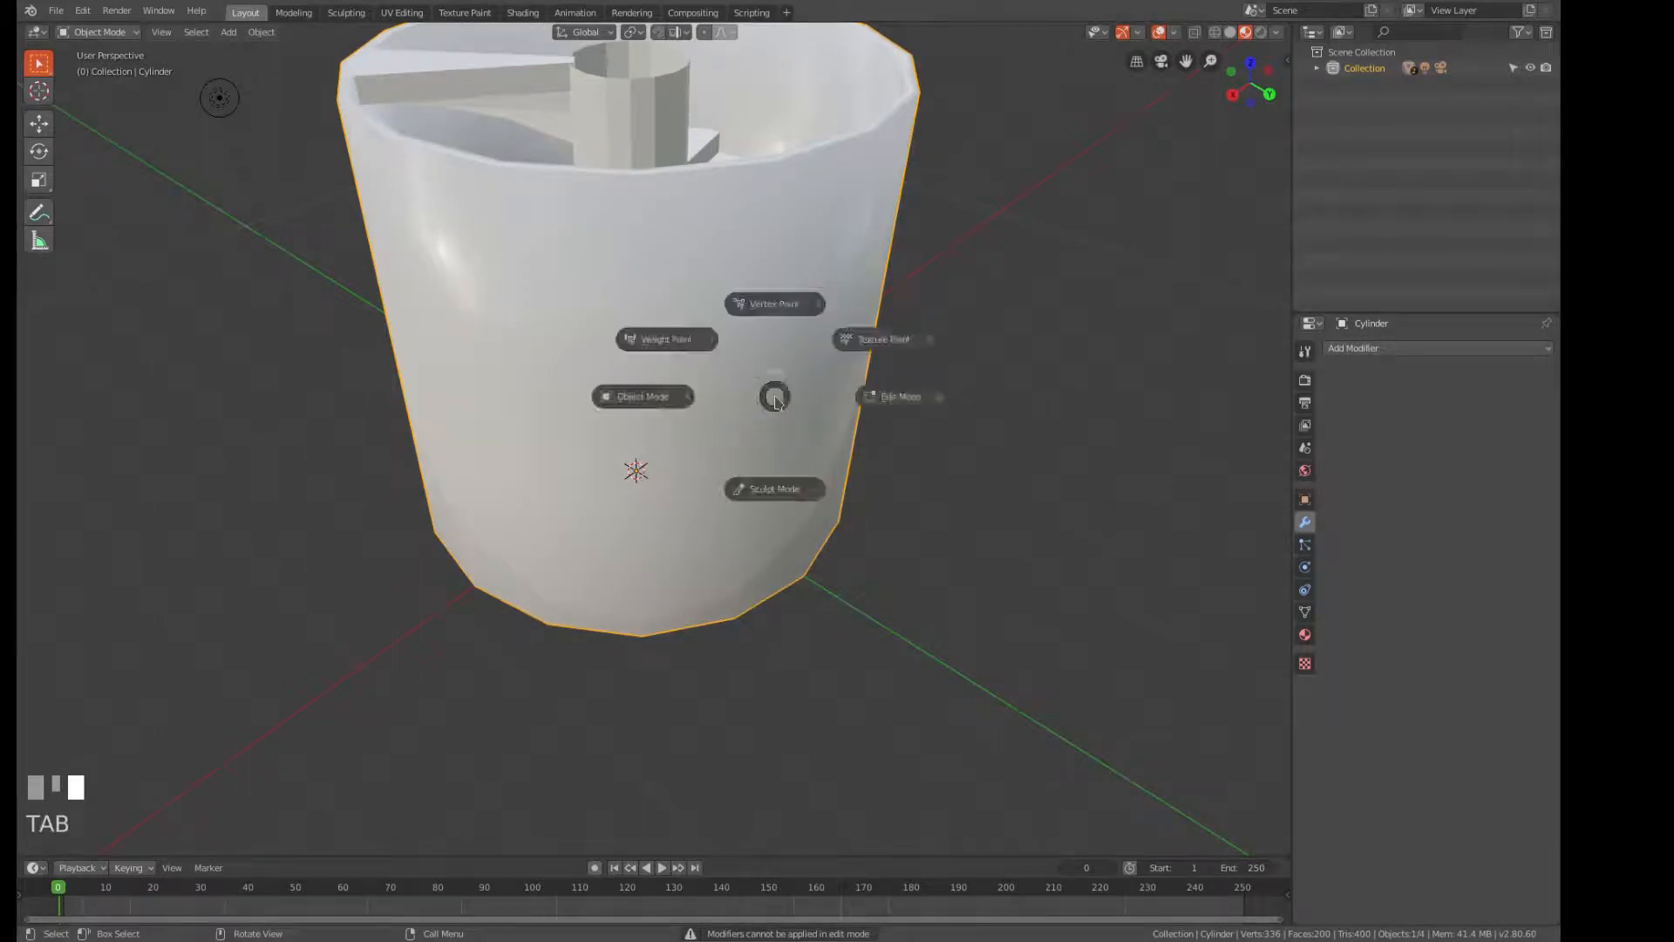
right_click(590, 256)
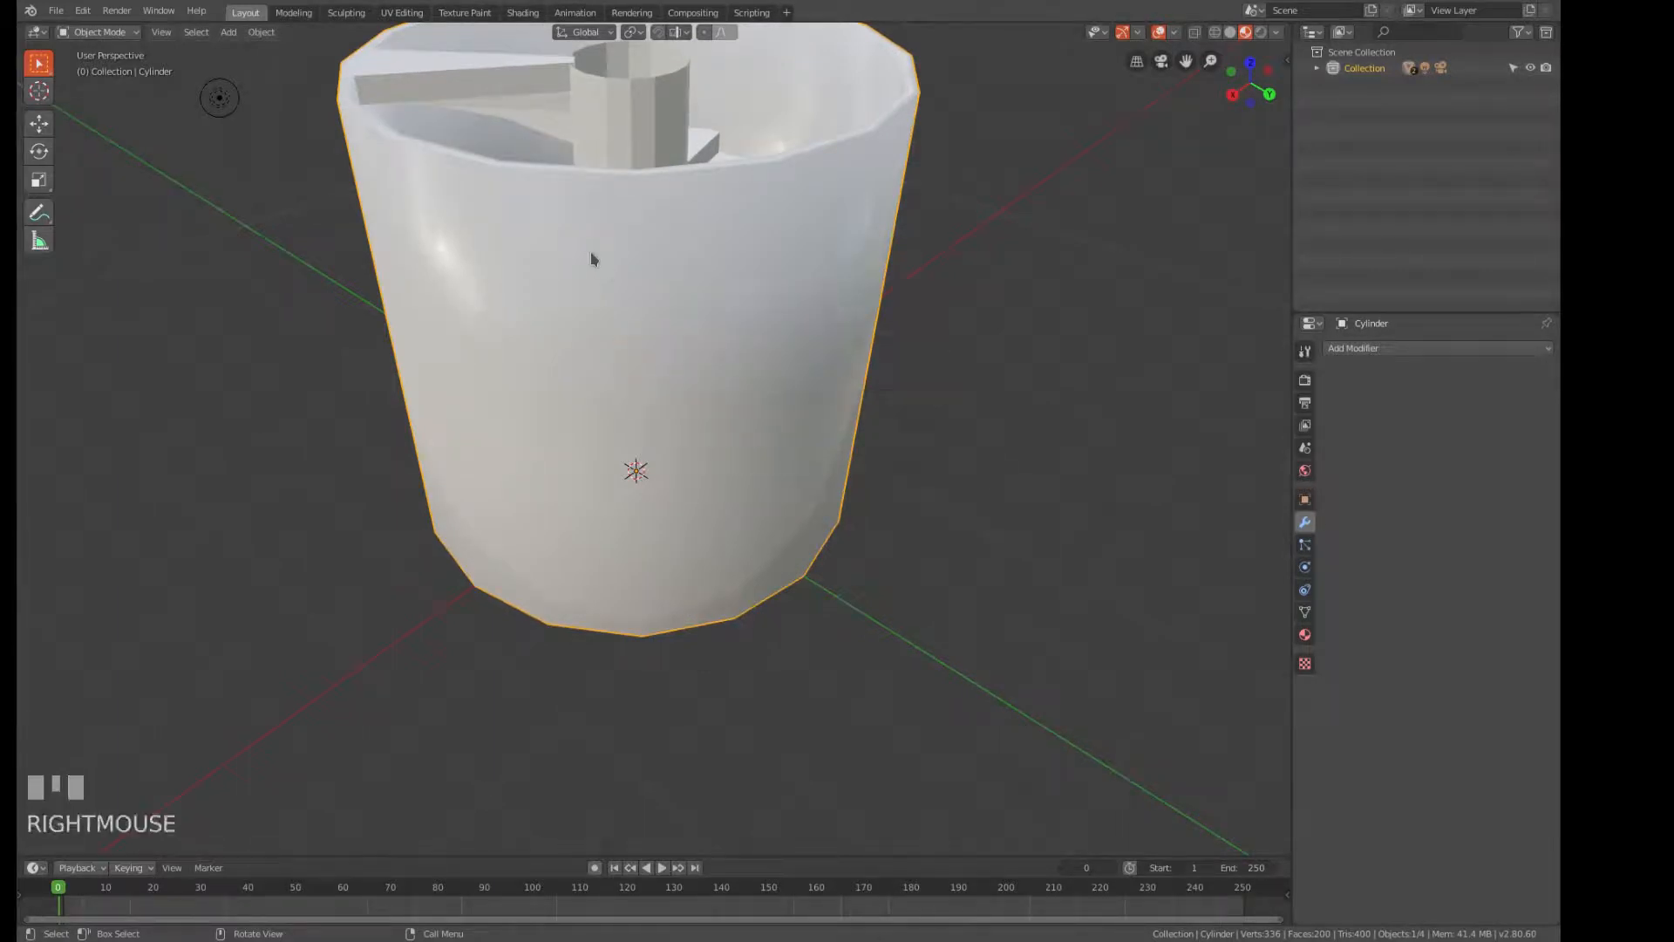
right_click(590, 255)
click(590, 267)
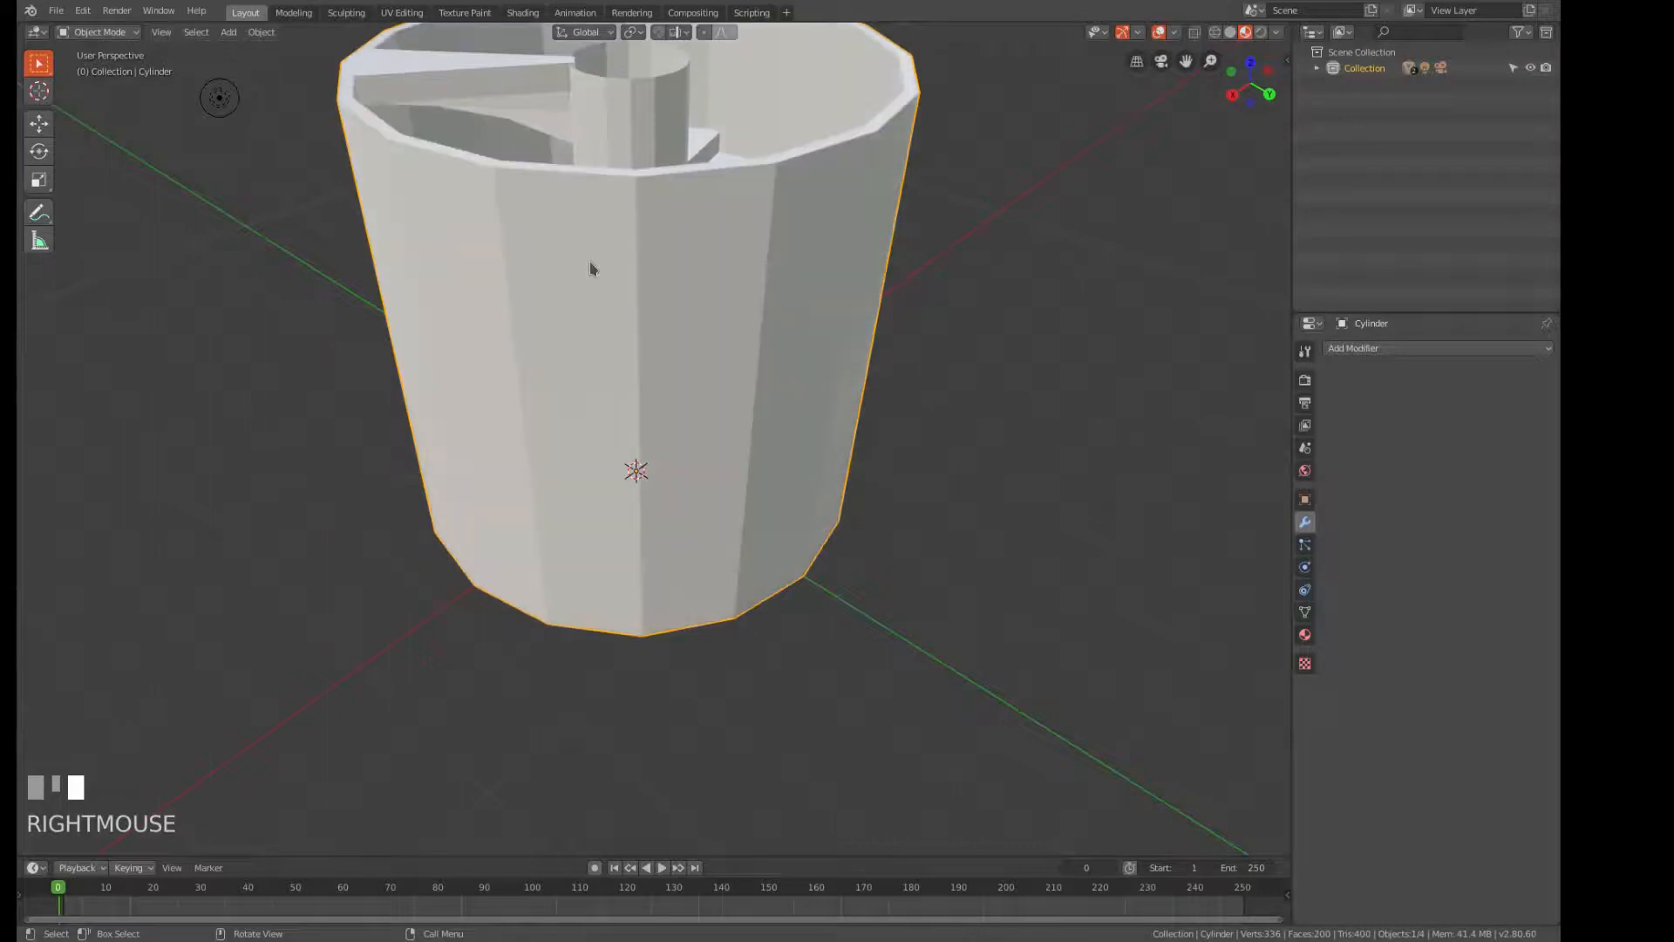
Examine the thickened wall and the enclosed staircase from the side, from above and from underneath.
scroll(759, 415, down, 5)
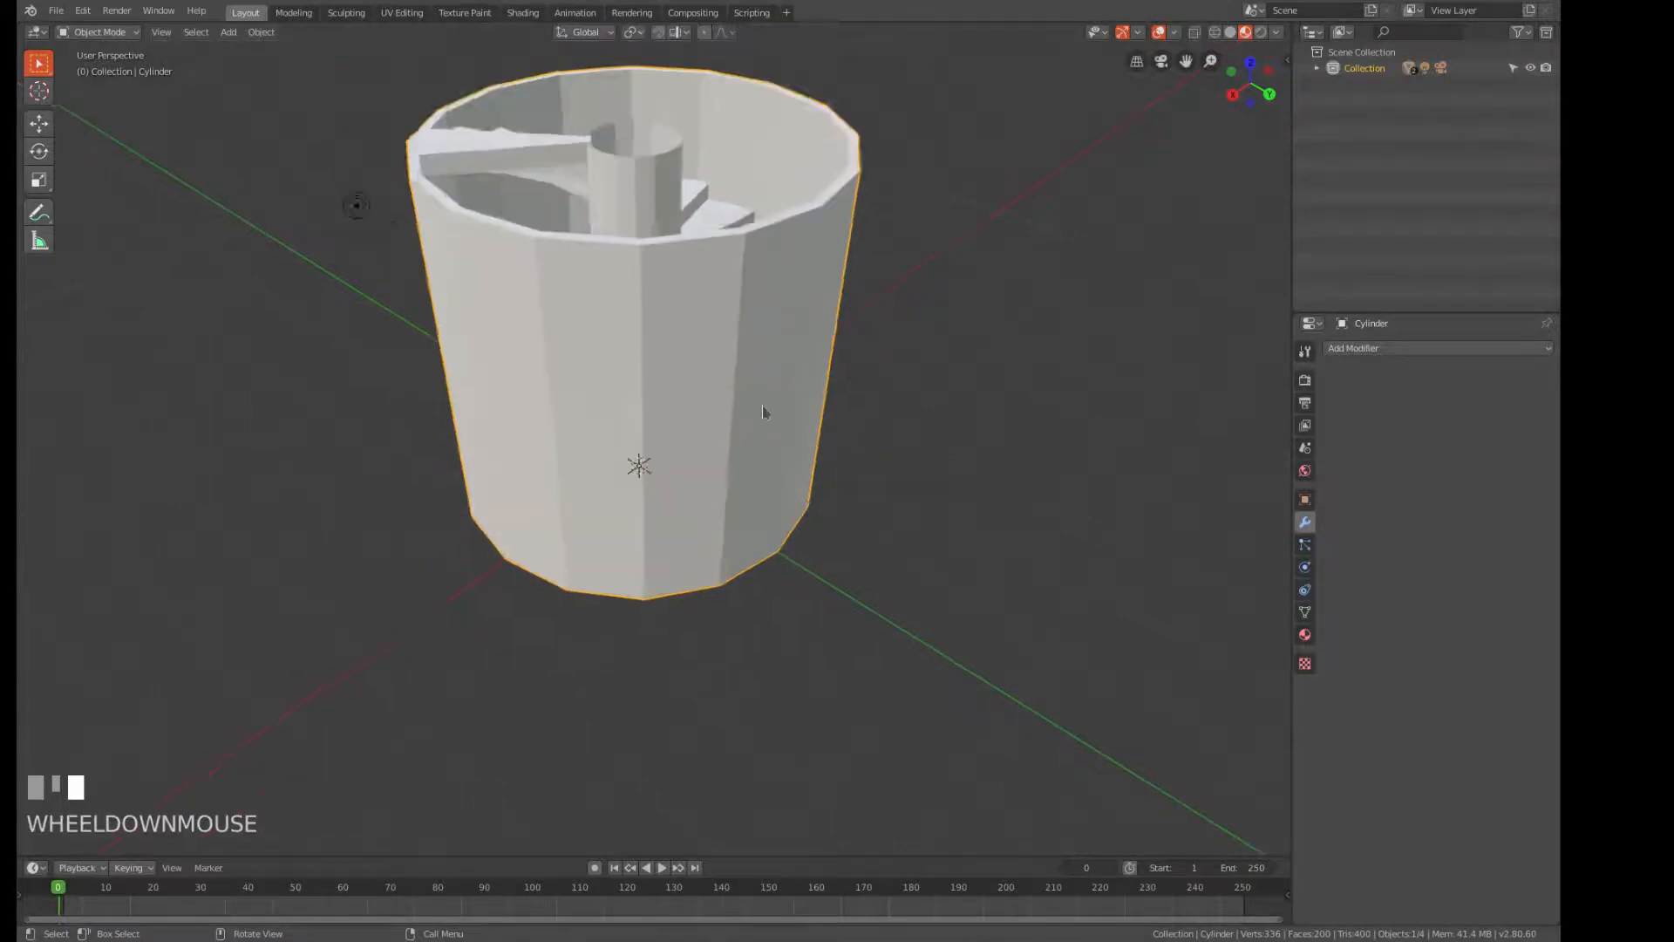
middle_drag(792, 409, 779, 378)
scroll(780, 370, up, 3)
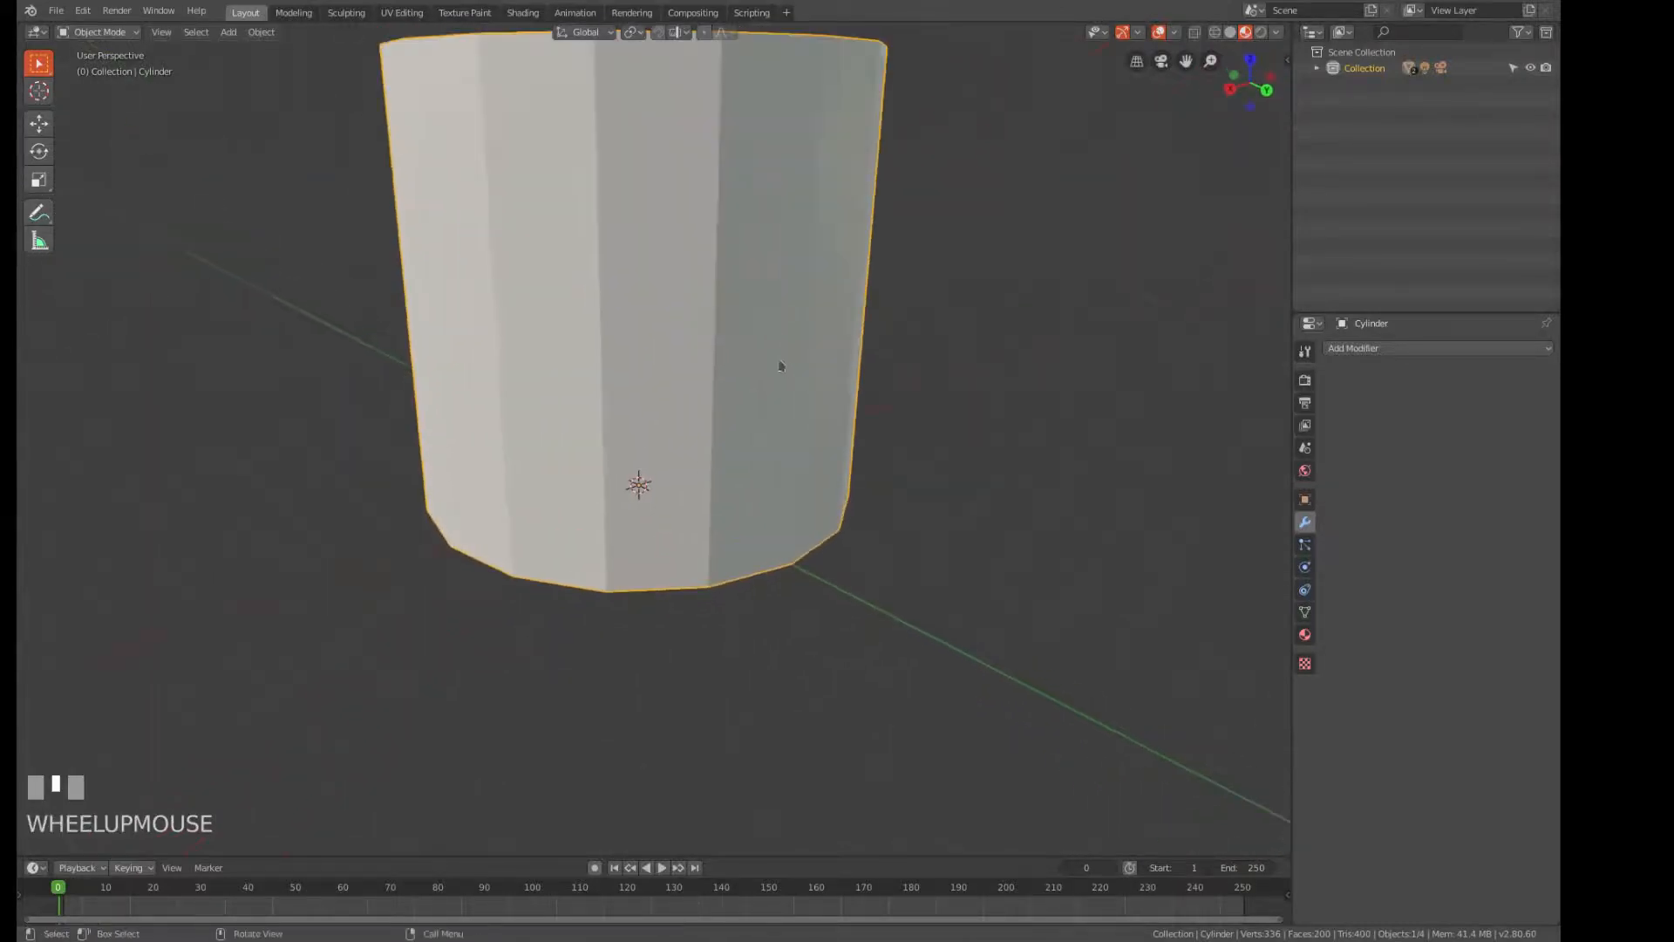
scroll(735, 158, down, 3)
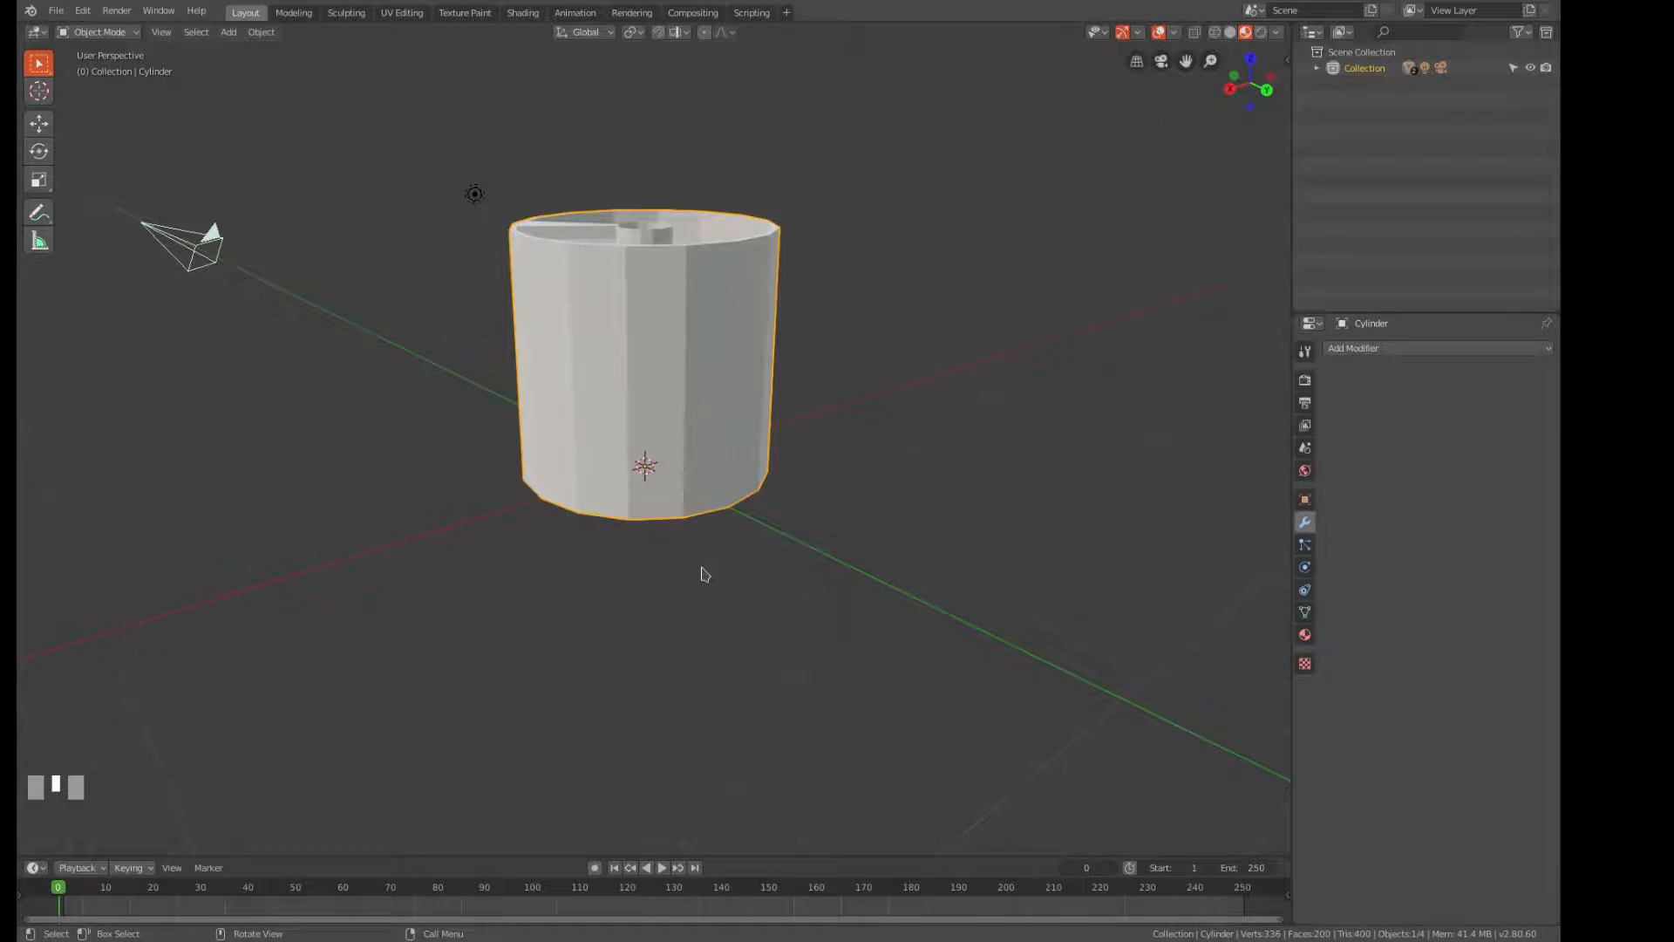
middle_drag(755, 572, 708, 305)
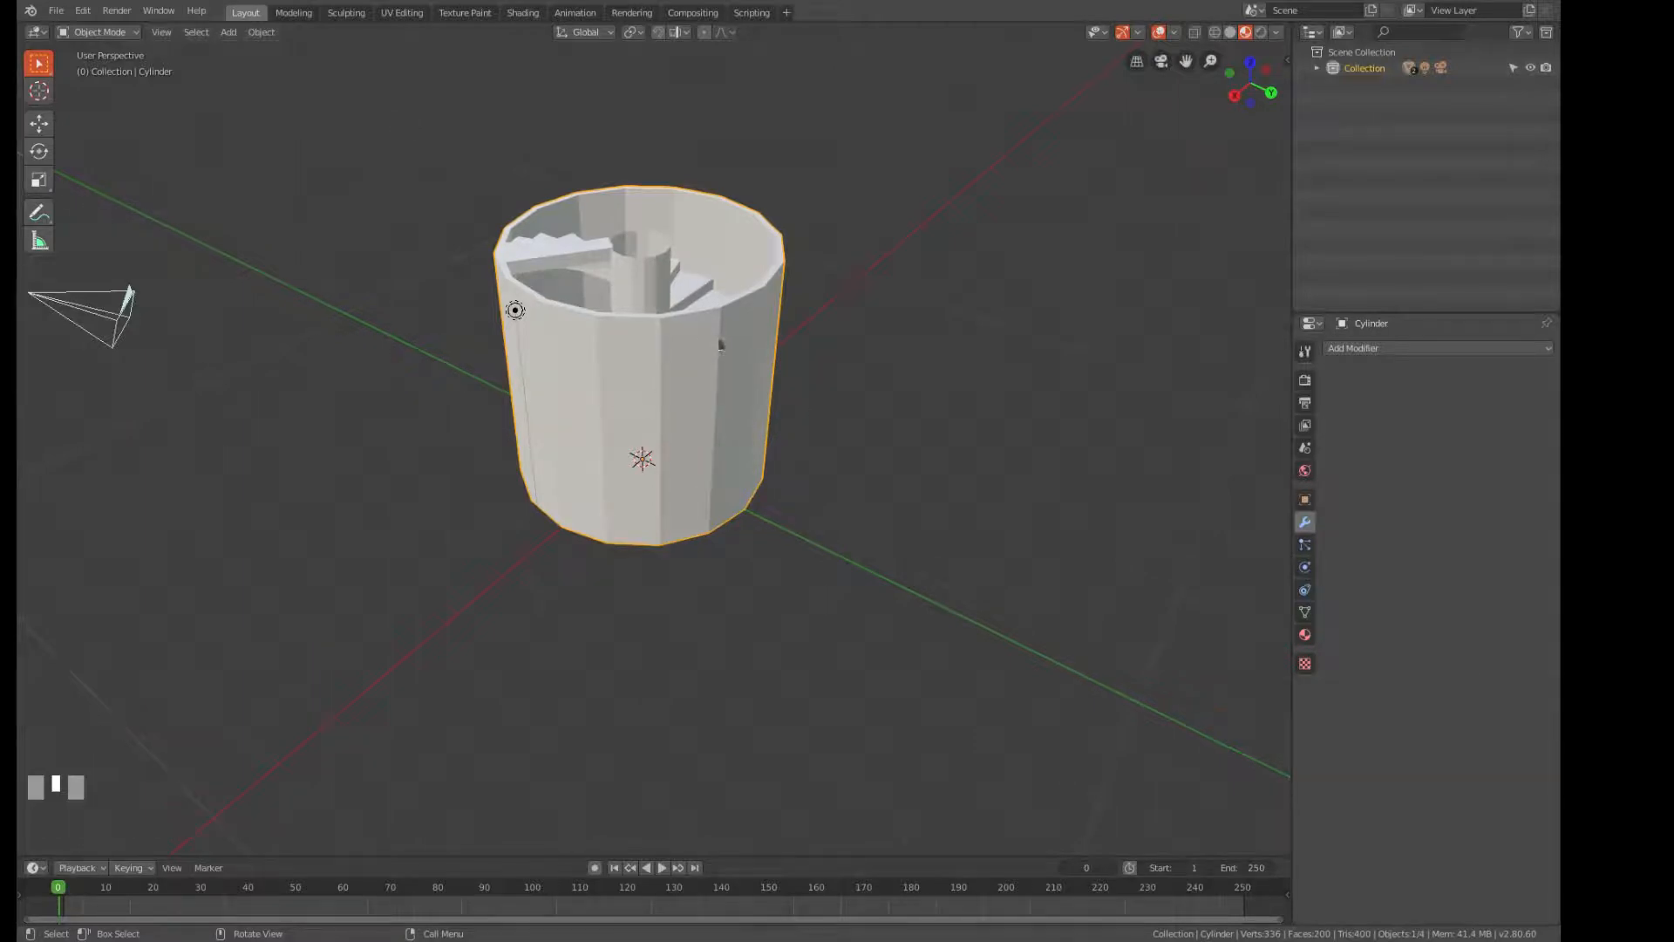
scroll(709, 312, up, 2)
middle_drag(729, 322, 979, 337)
scroll(882, 411, up, 2)
scroll(884, 417, down, 2)
scroll(990, 290, up, 2)
scroll(964, 337, down, 3)
scroll(1014, 359, up, 1)
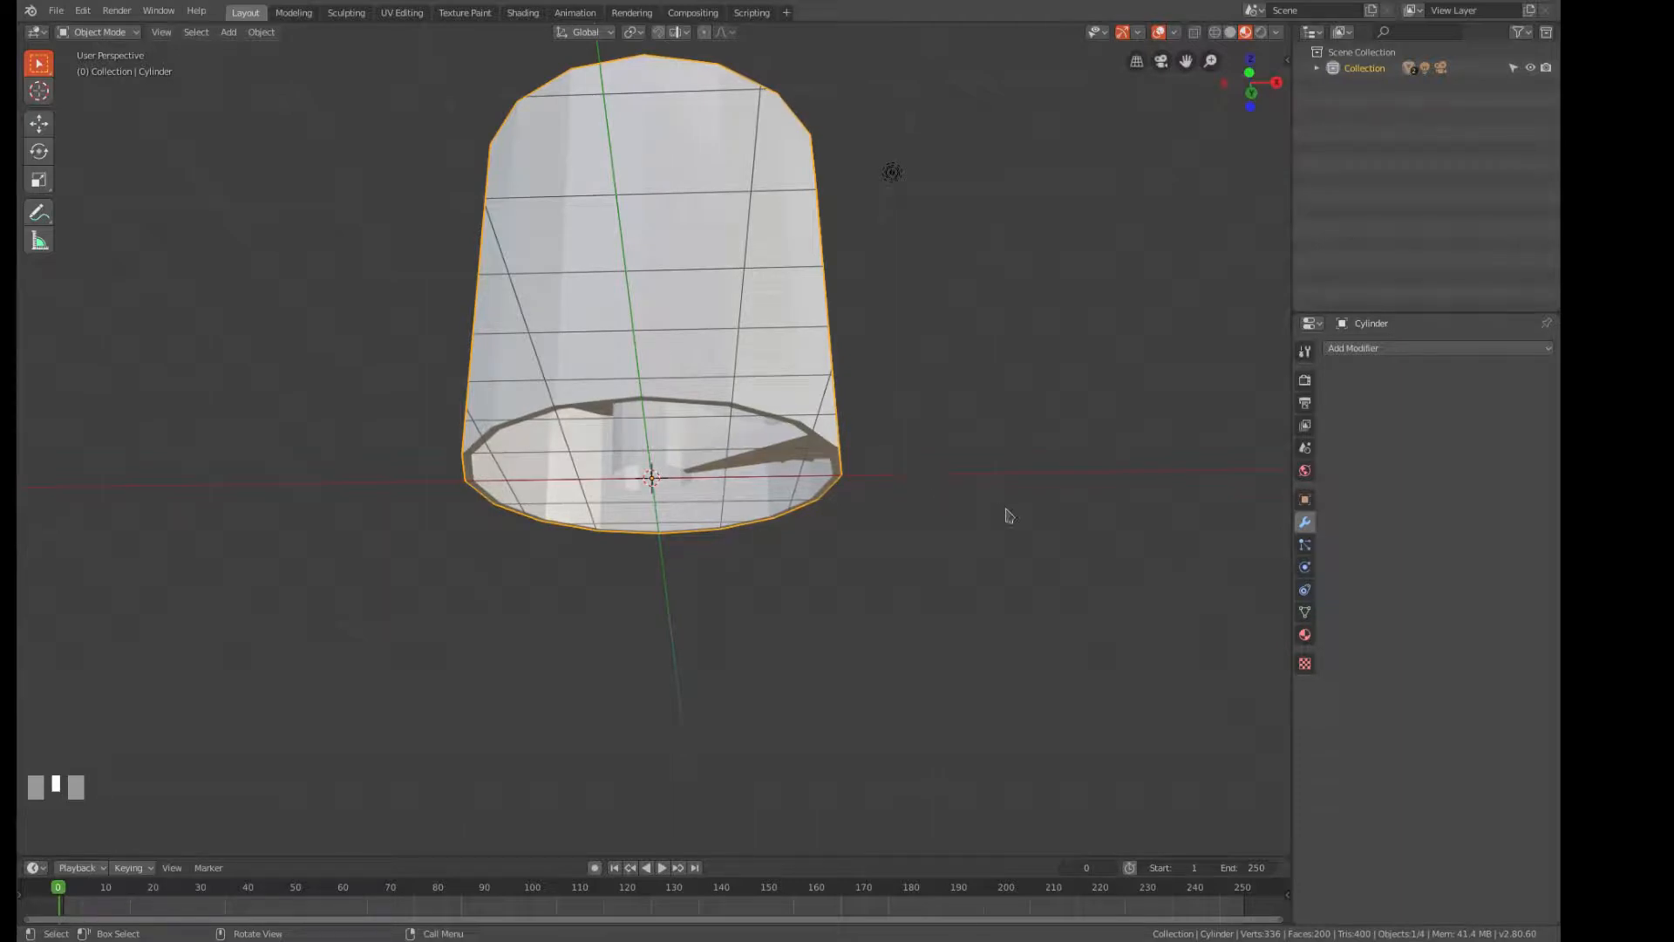
mouse_move(992, 479)
middle_down()
mouse_move(990, 523)
mouse_move(1020, 472)
middle_up()
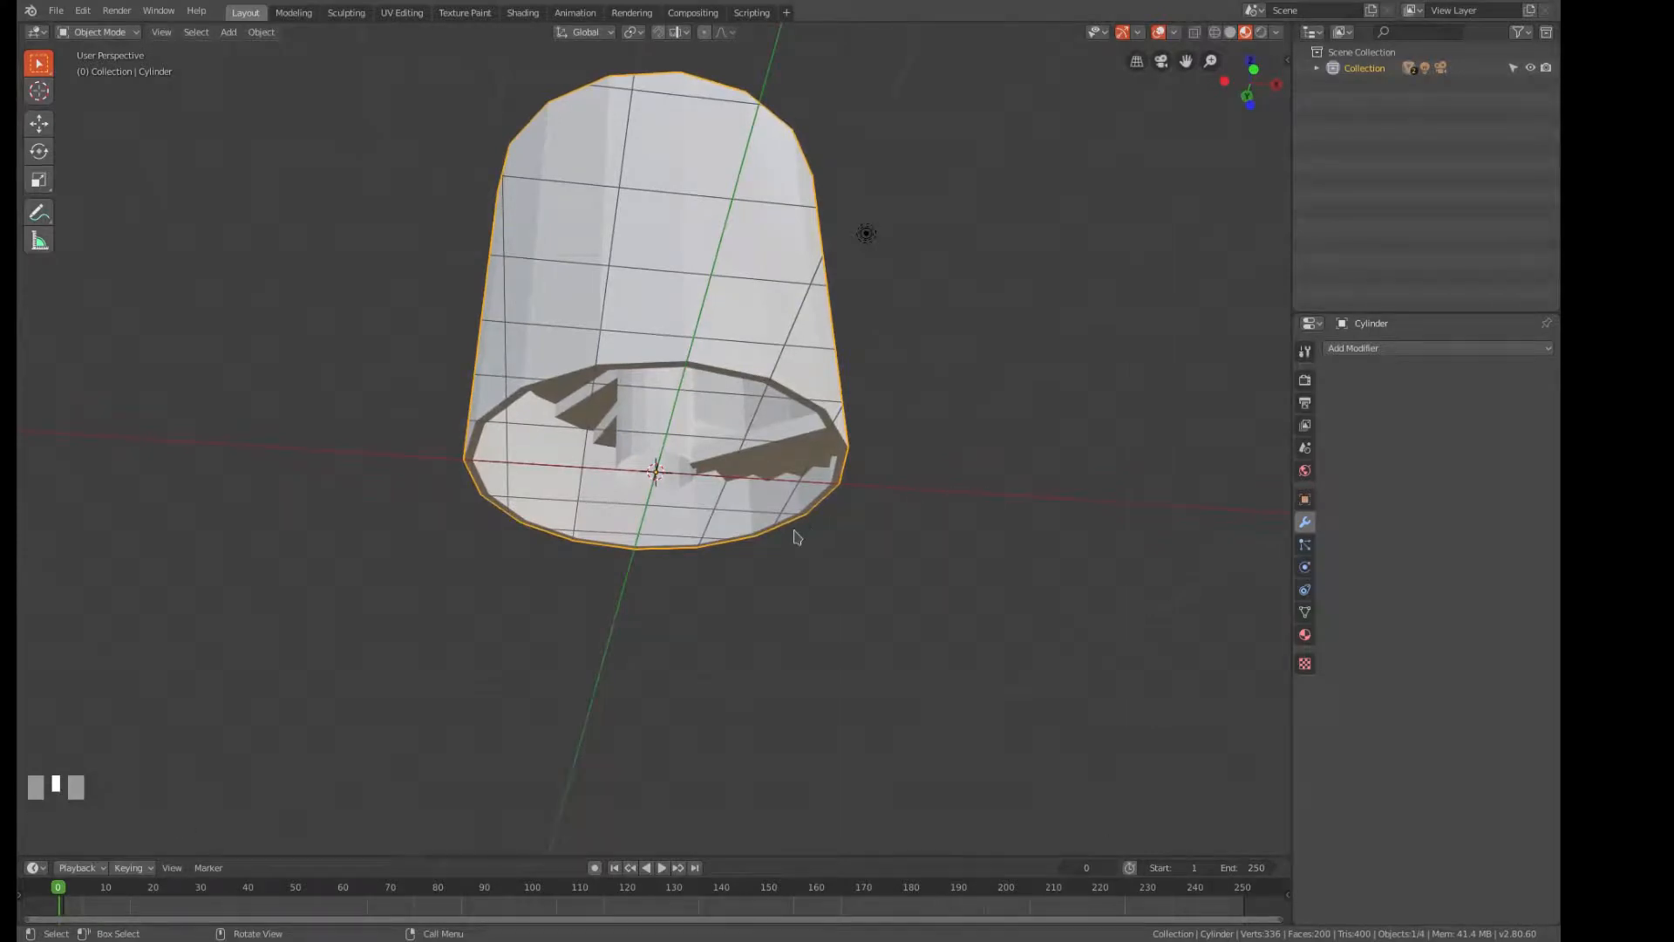
Turn on the face normals display for the outer wall's mesh in Edit Mode and check the wall from above.
key(Tab)
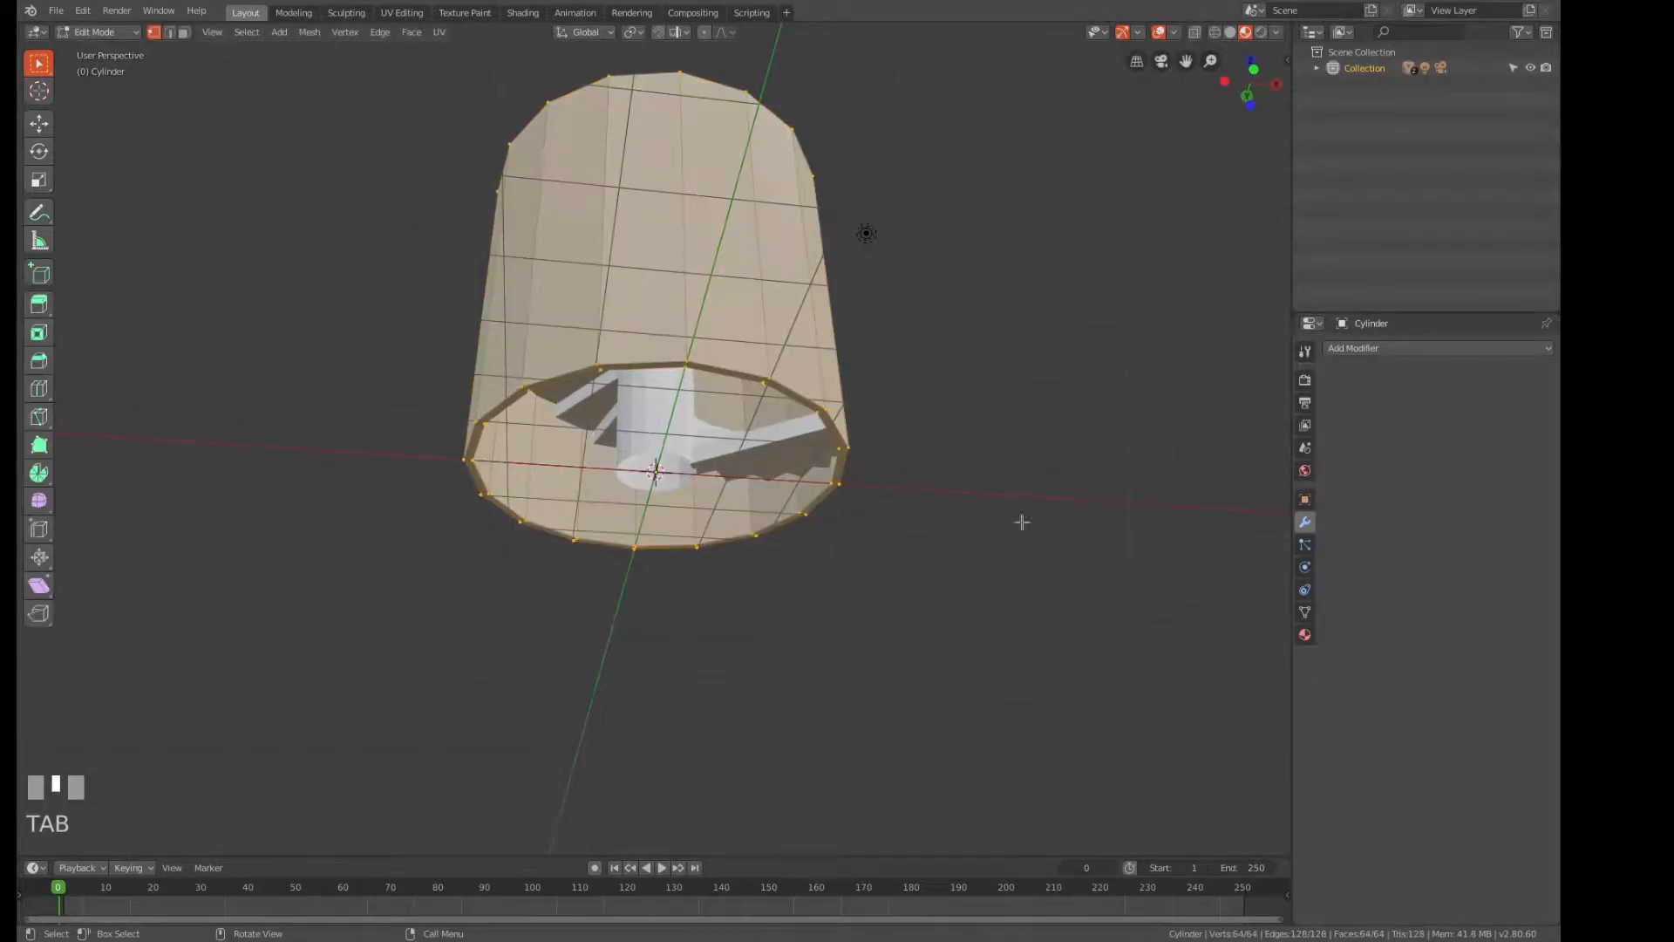
click(1174, 33)
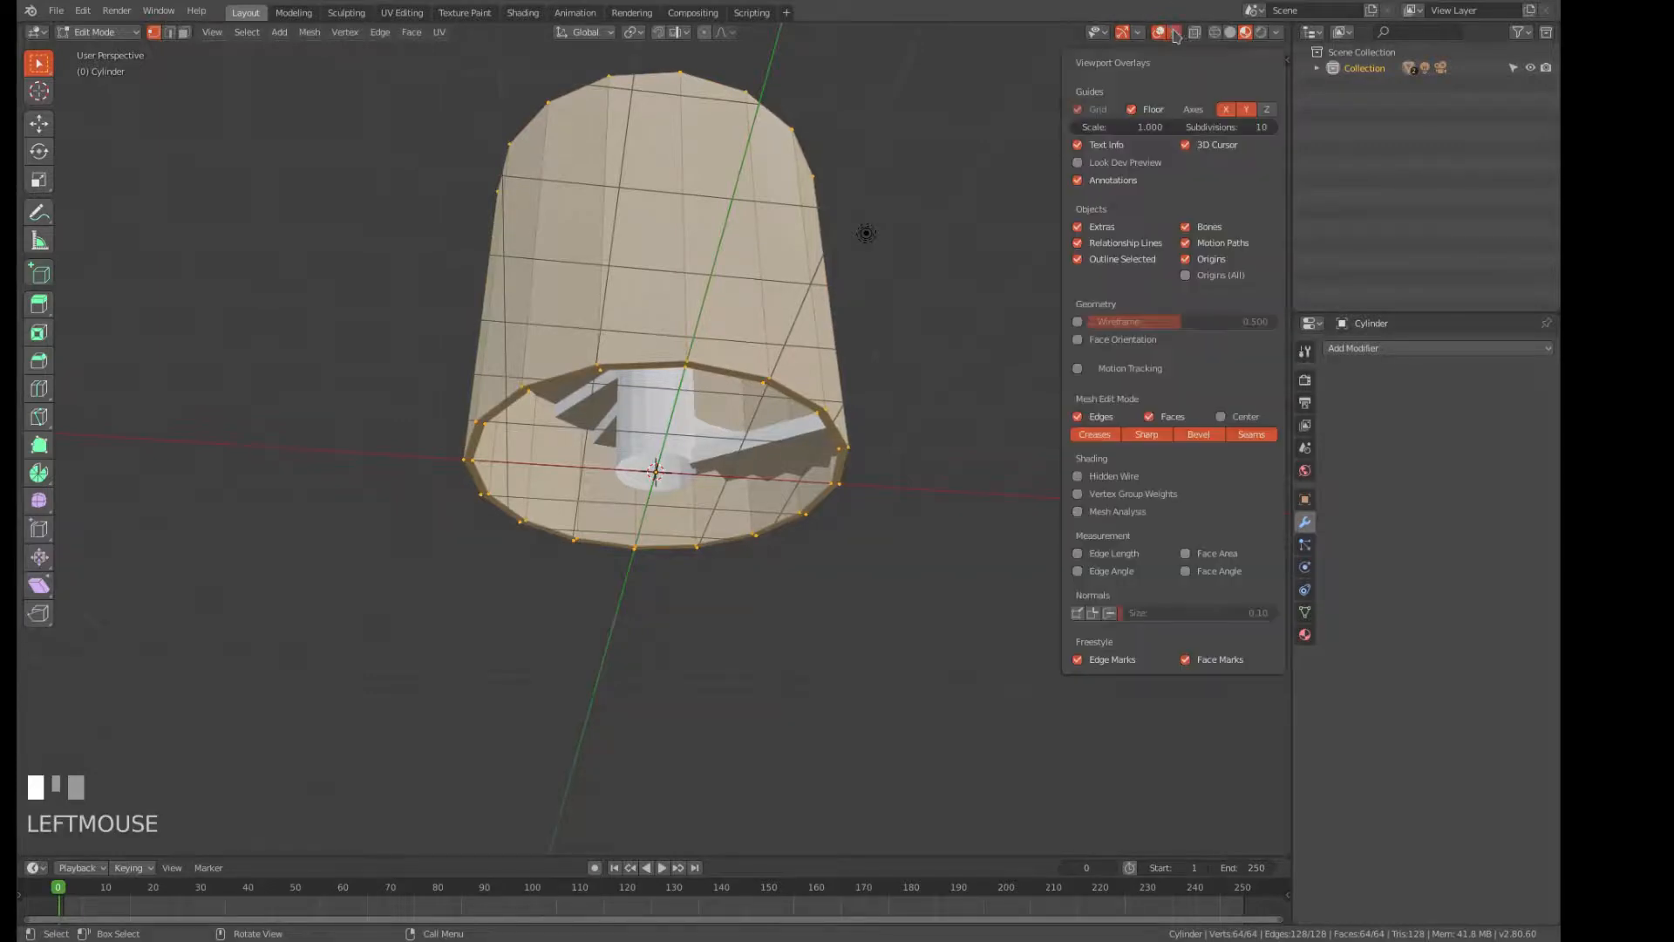
click(1110, 614)
middle_drag(933, 521, 1043, 713)
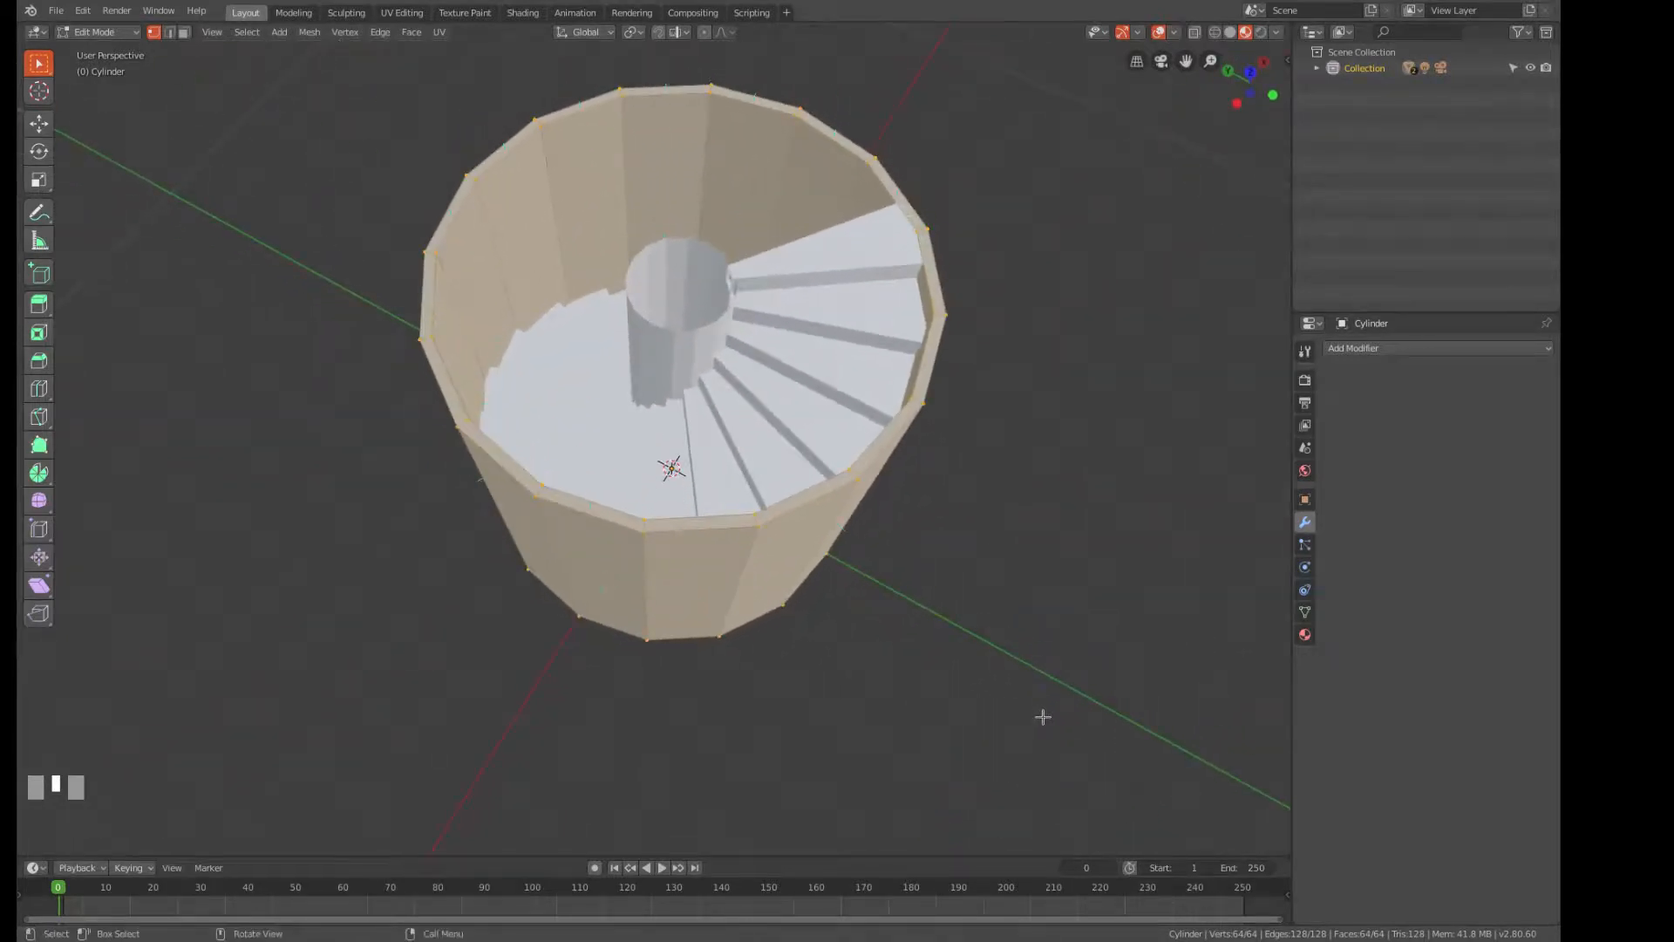
key(Tab)
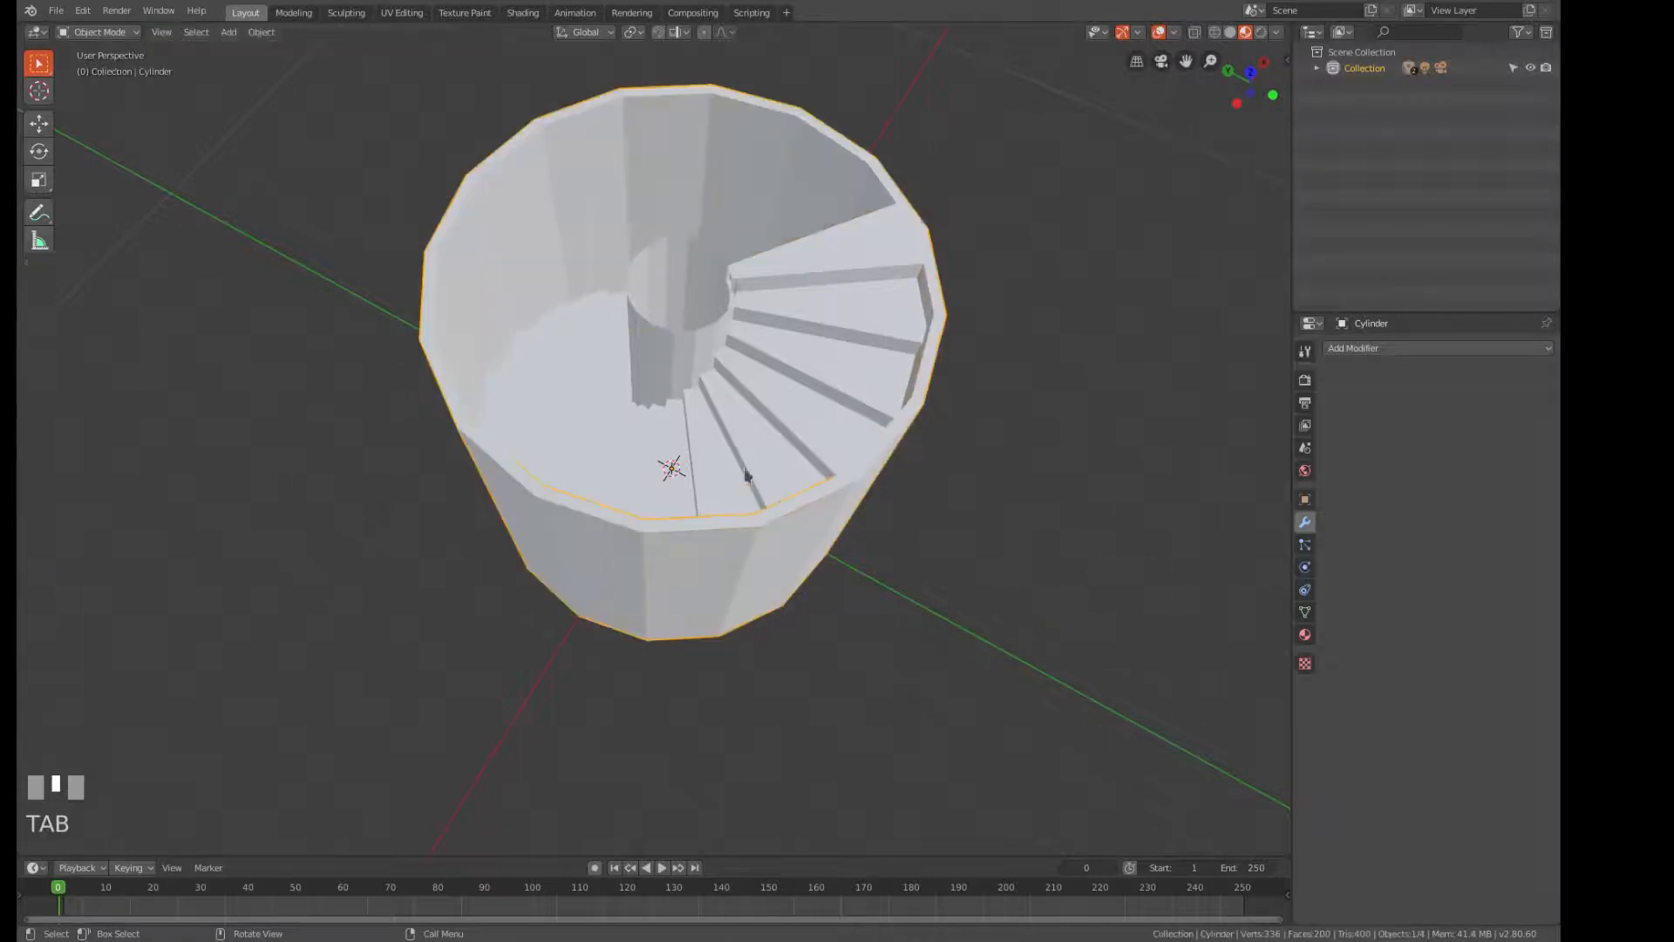
Select the staircase and check its mesh briefly in Edit Mode.
click(854, 341)
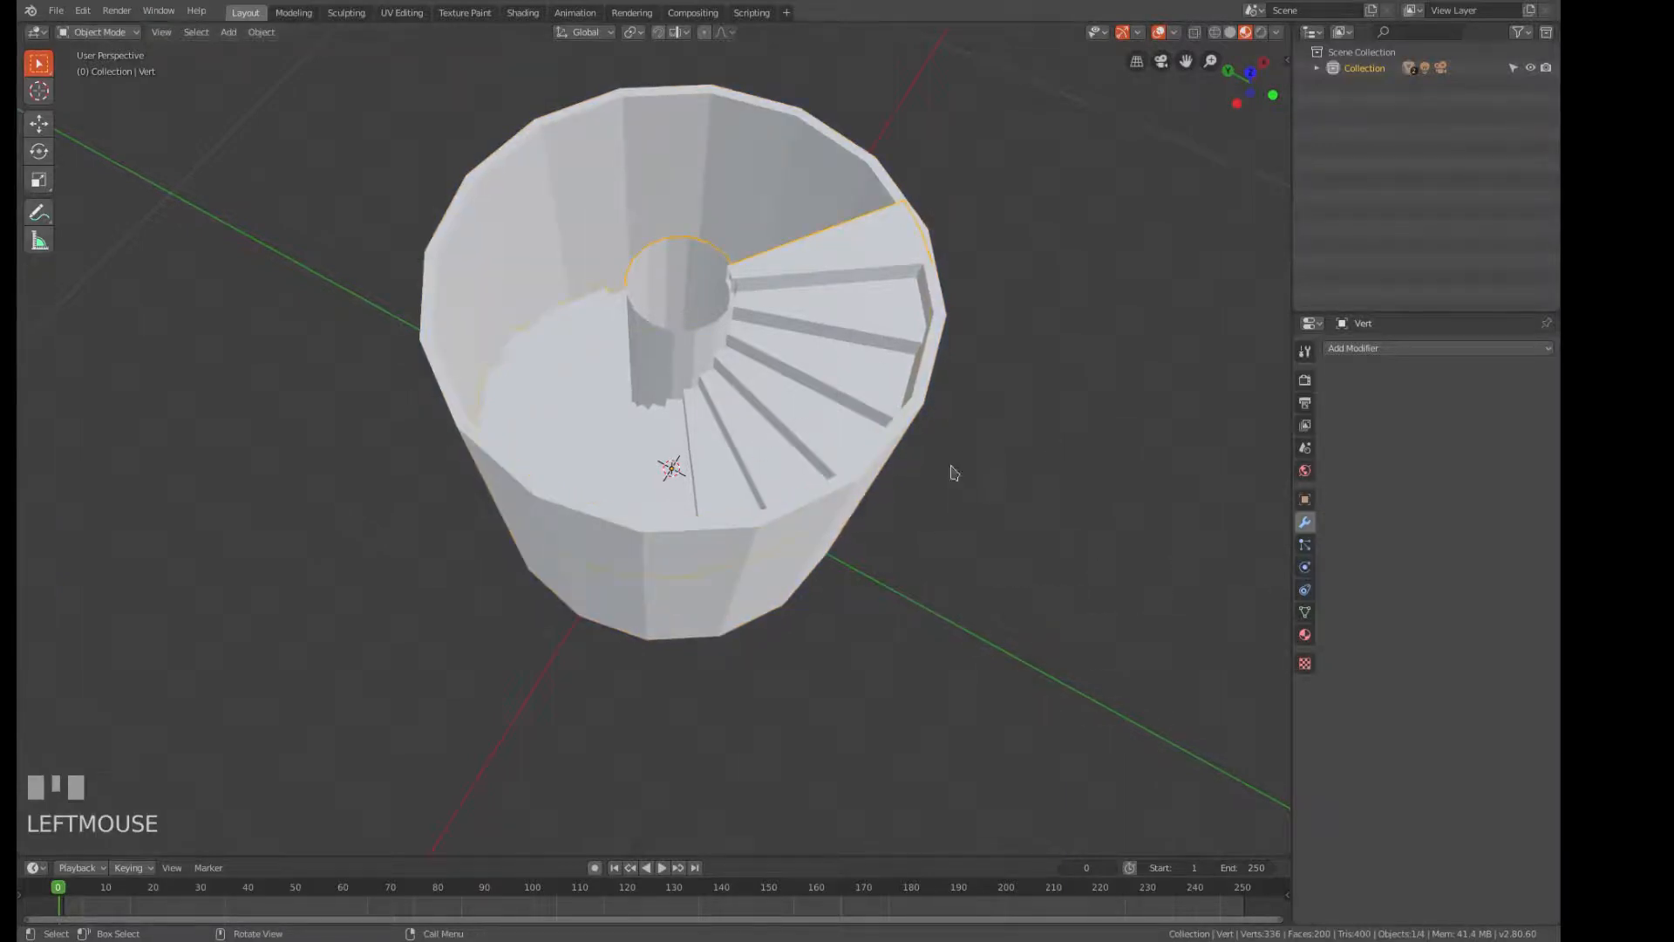
key(Tab)
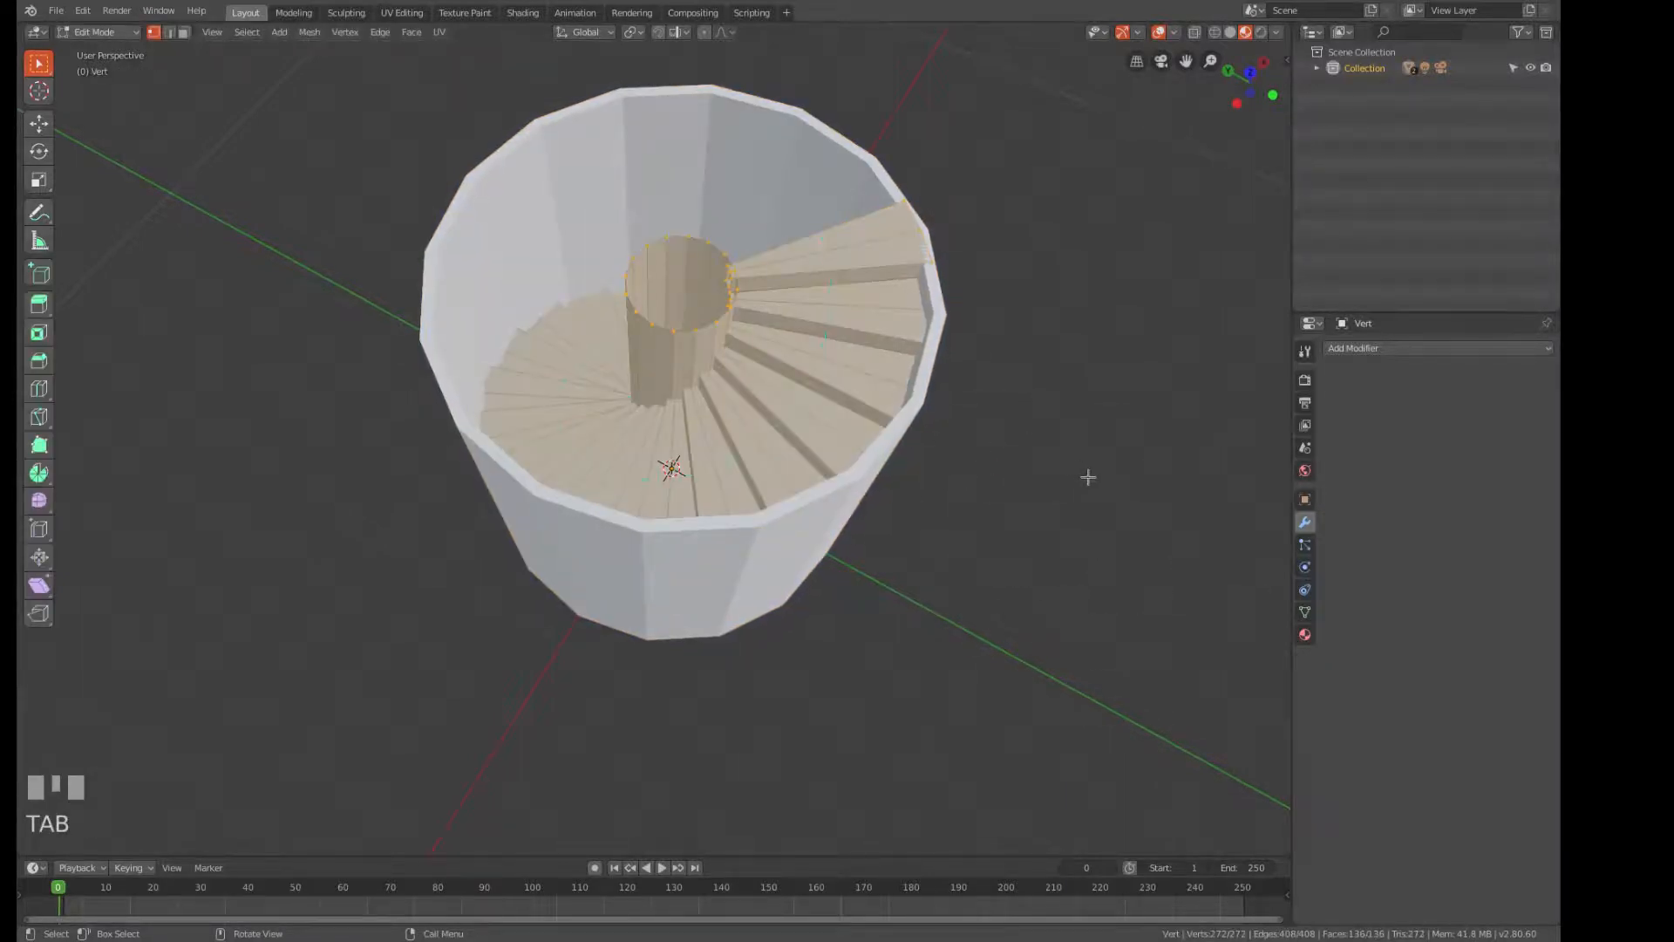
key(Tab)
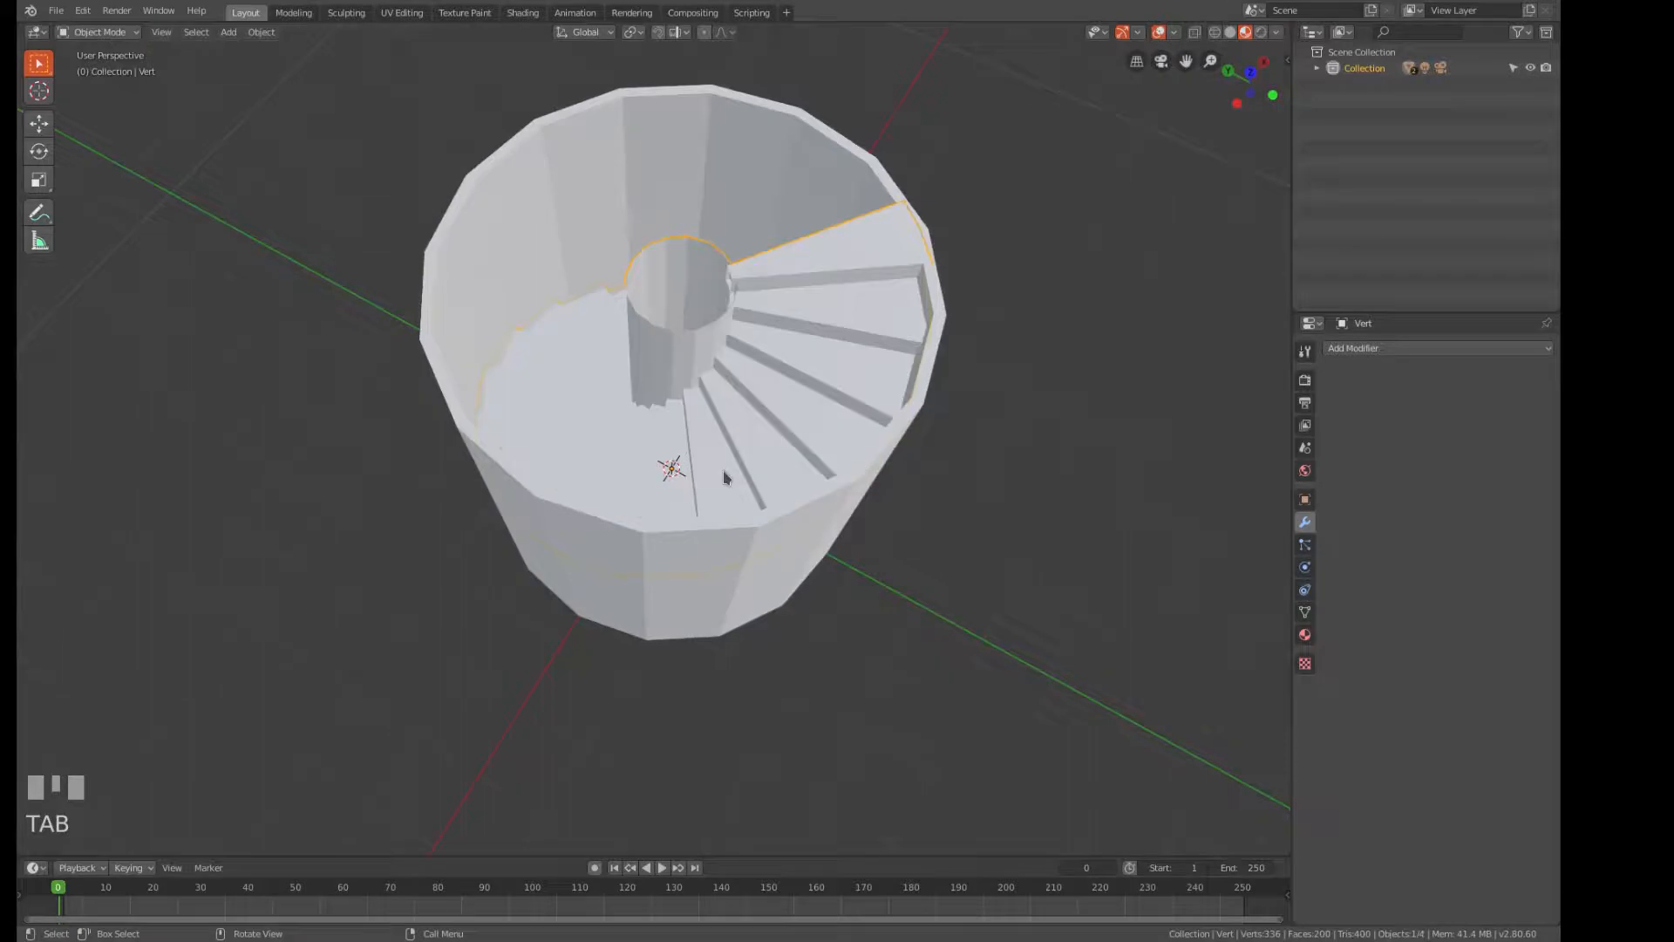
Look through the Object Mode overlay and gizmo settings for a normals display option.
click(1174, 32)
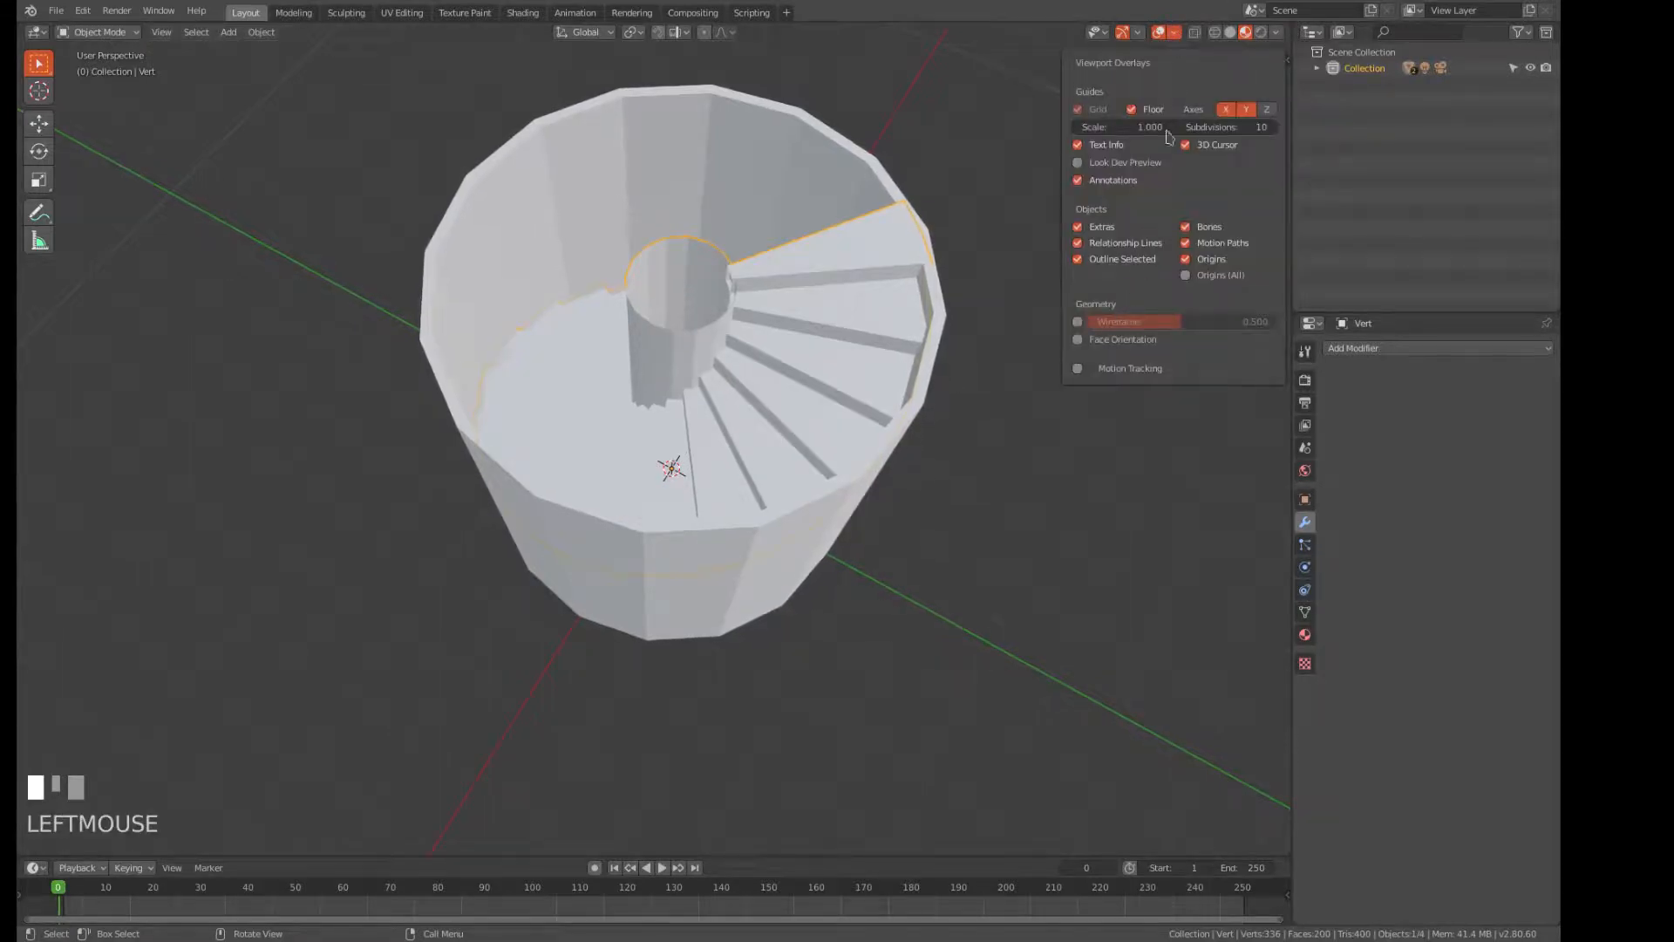
click(1139, 32)
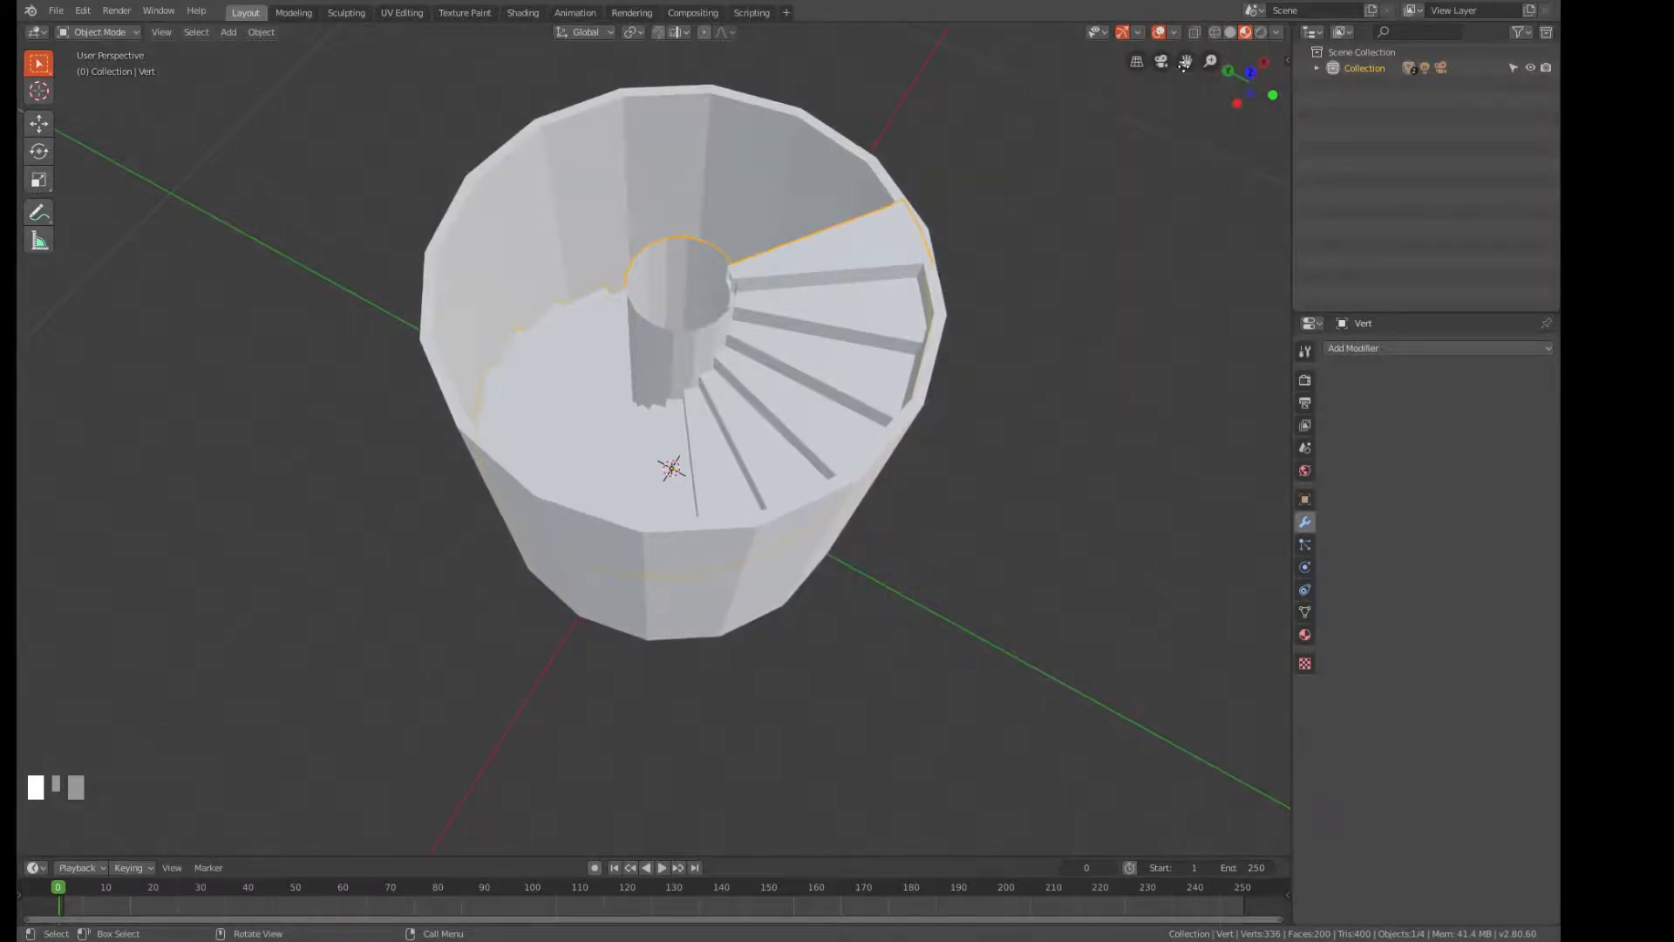
click(1174, 35)
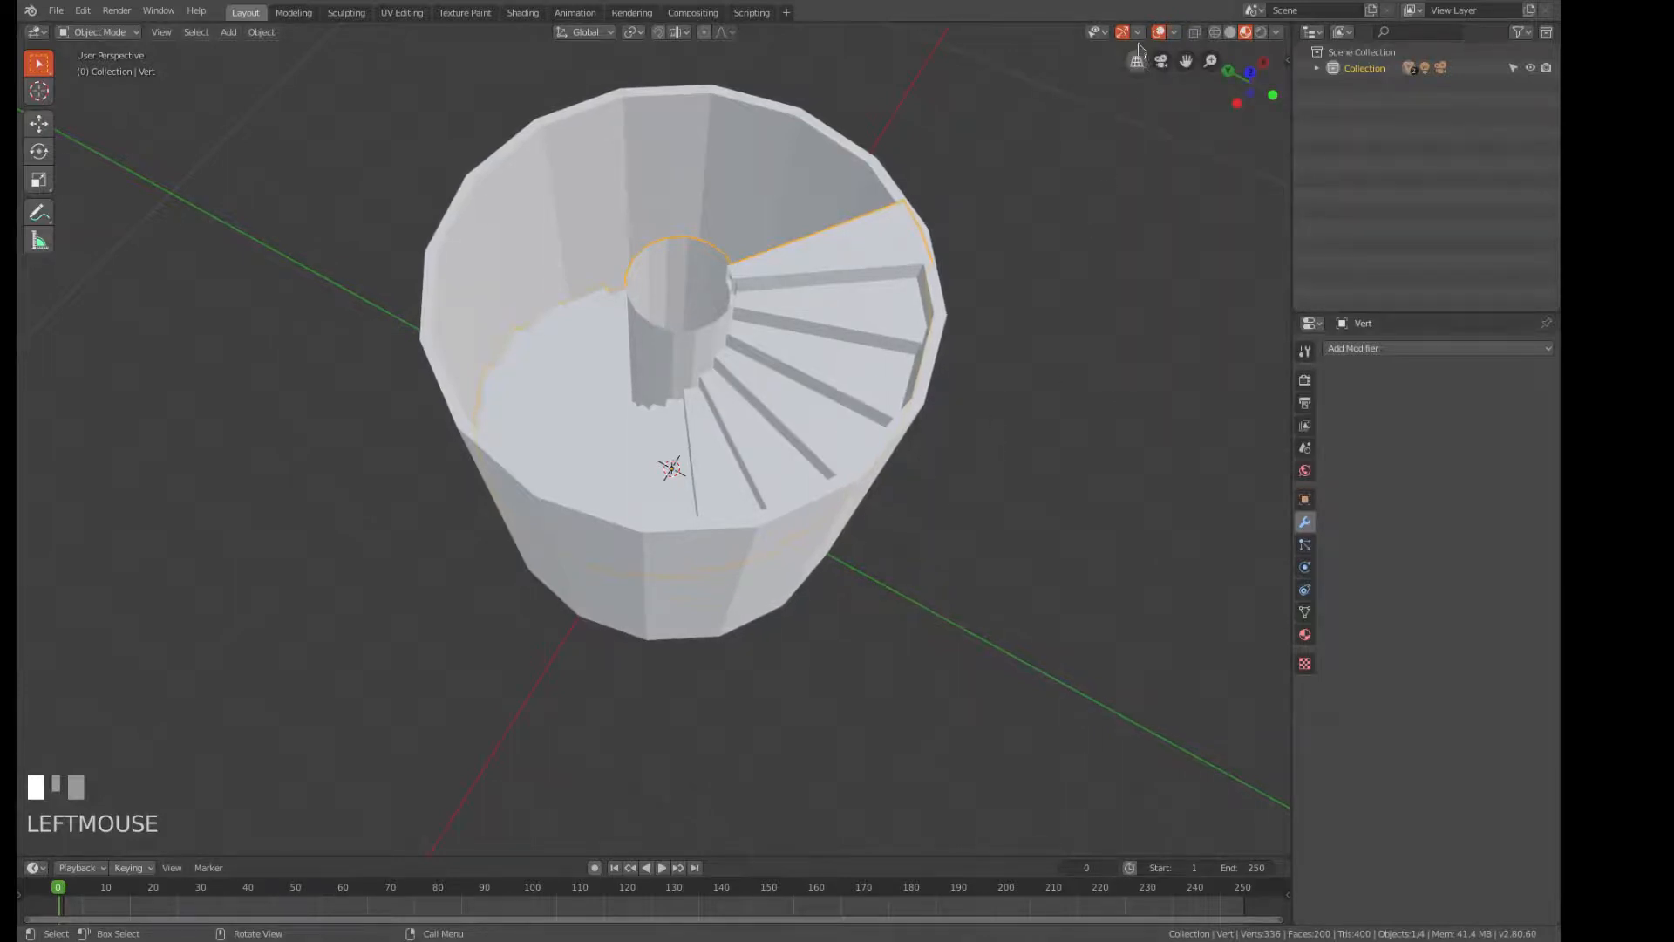
click(1140, 34)
click(1015, 514)
click(808, 551)
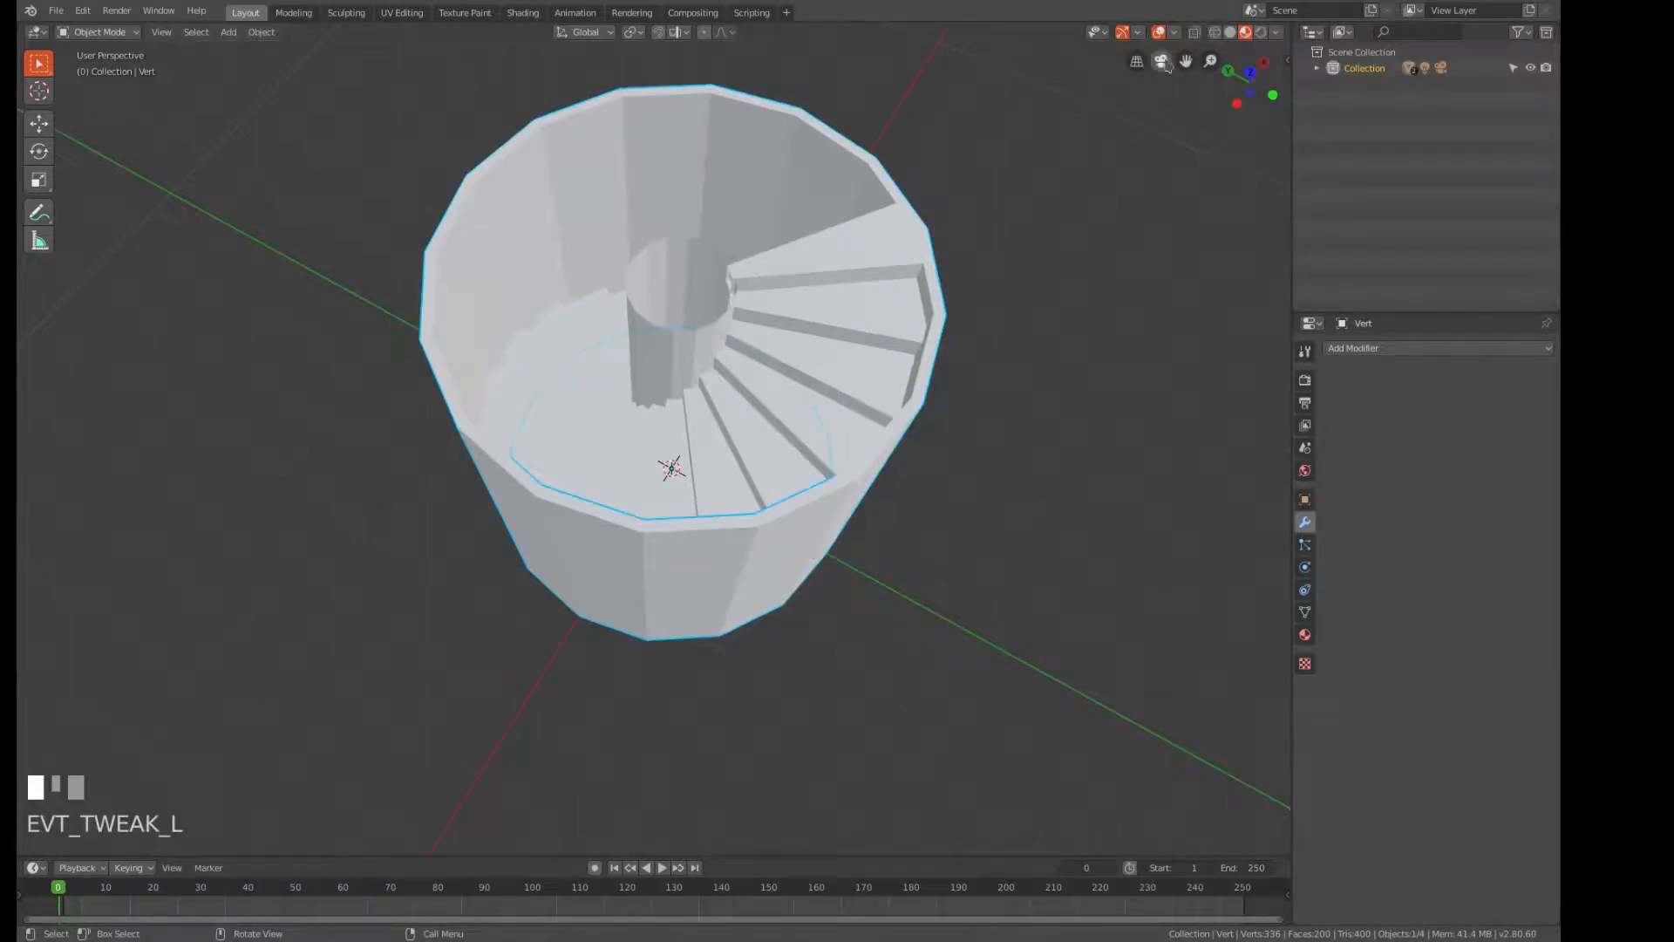
click(1175, 32)
click(1173, 35)
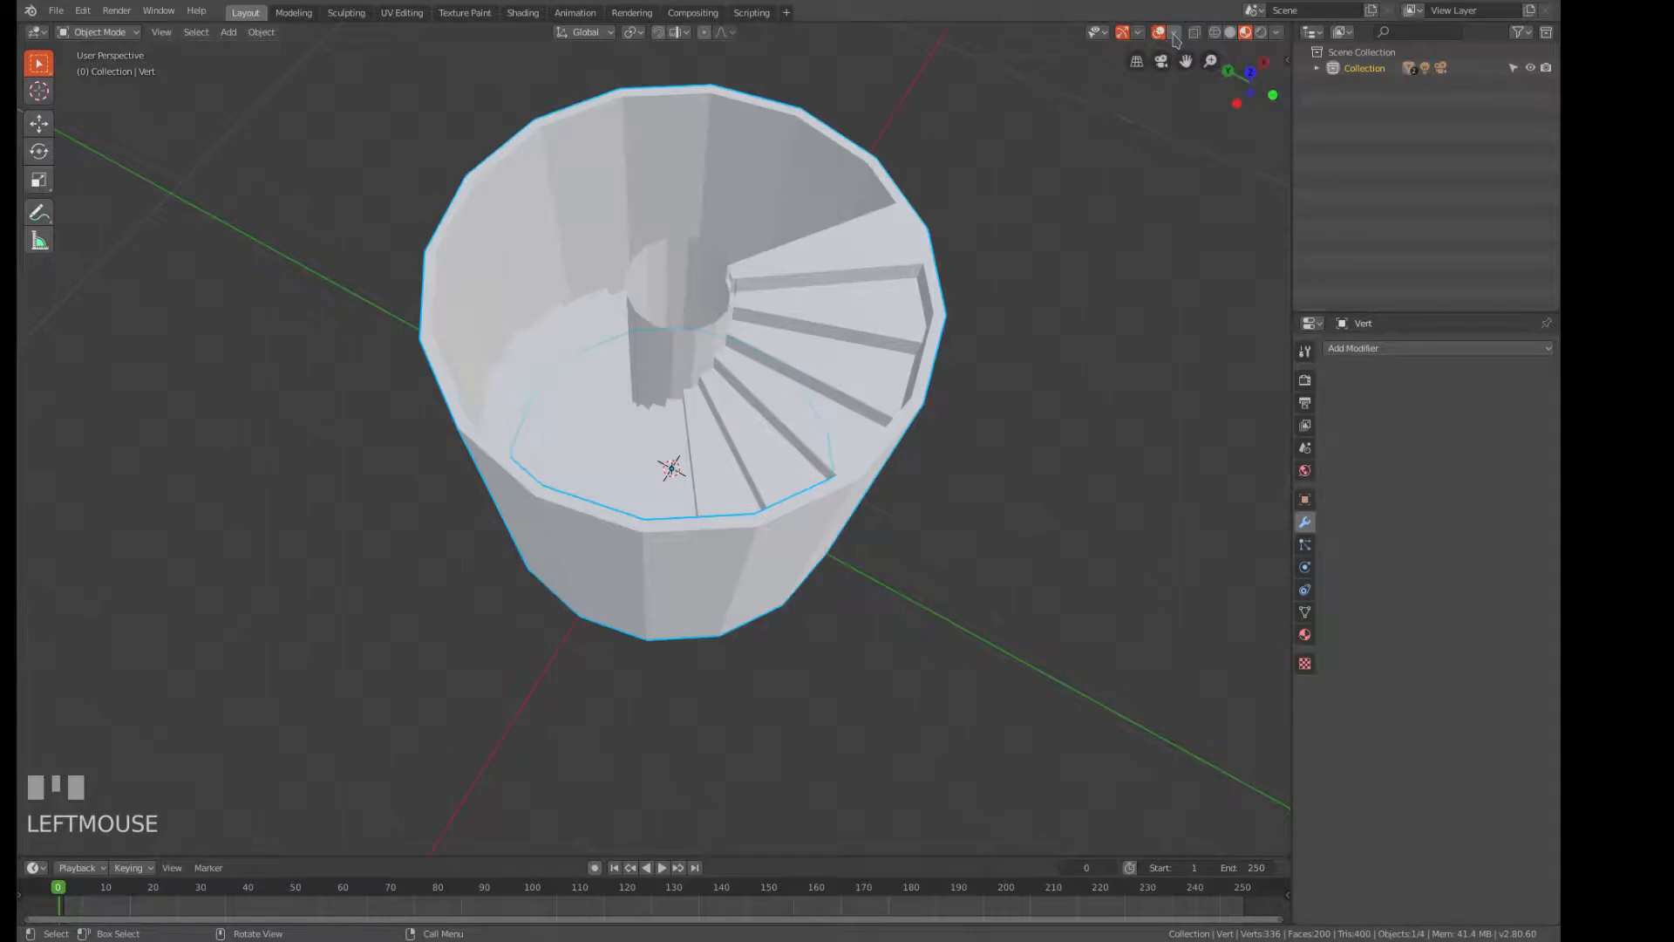
click(1140, 33)
Reselect the outer cylinder wall and check the viewport overlay and gizmo settings again.
key(a)
click(835, 686)
click(793, 554)
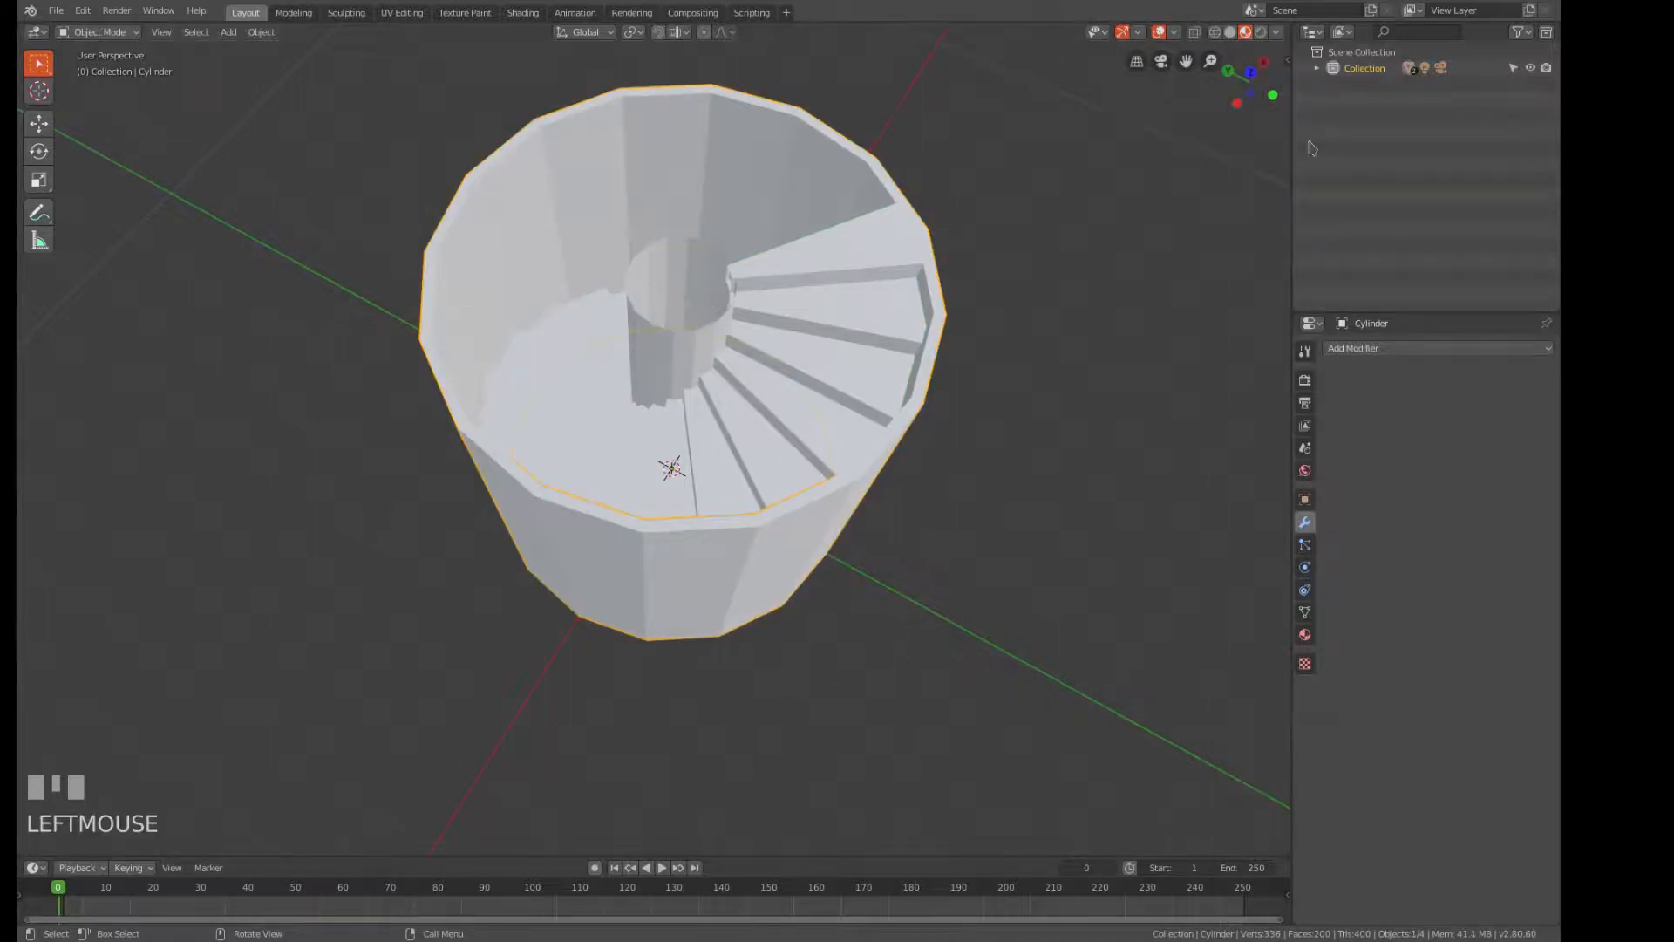
click(1176, 33)
click(1176, 34)
click(1175, 33)
click(1175, 33)
click(1134, 34)
click(1135, 35)
Check the overlay settings for normals with the outer wall in Edit Mode and return to Object Mode.
key(Tab)
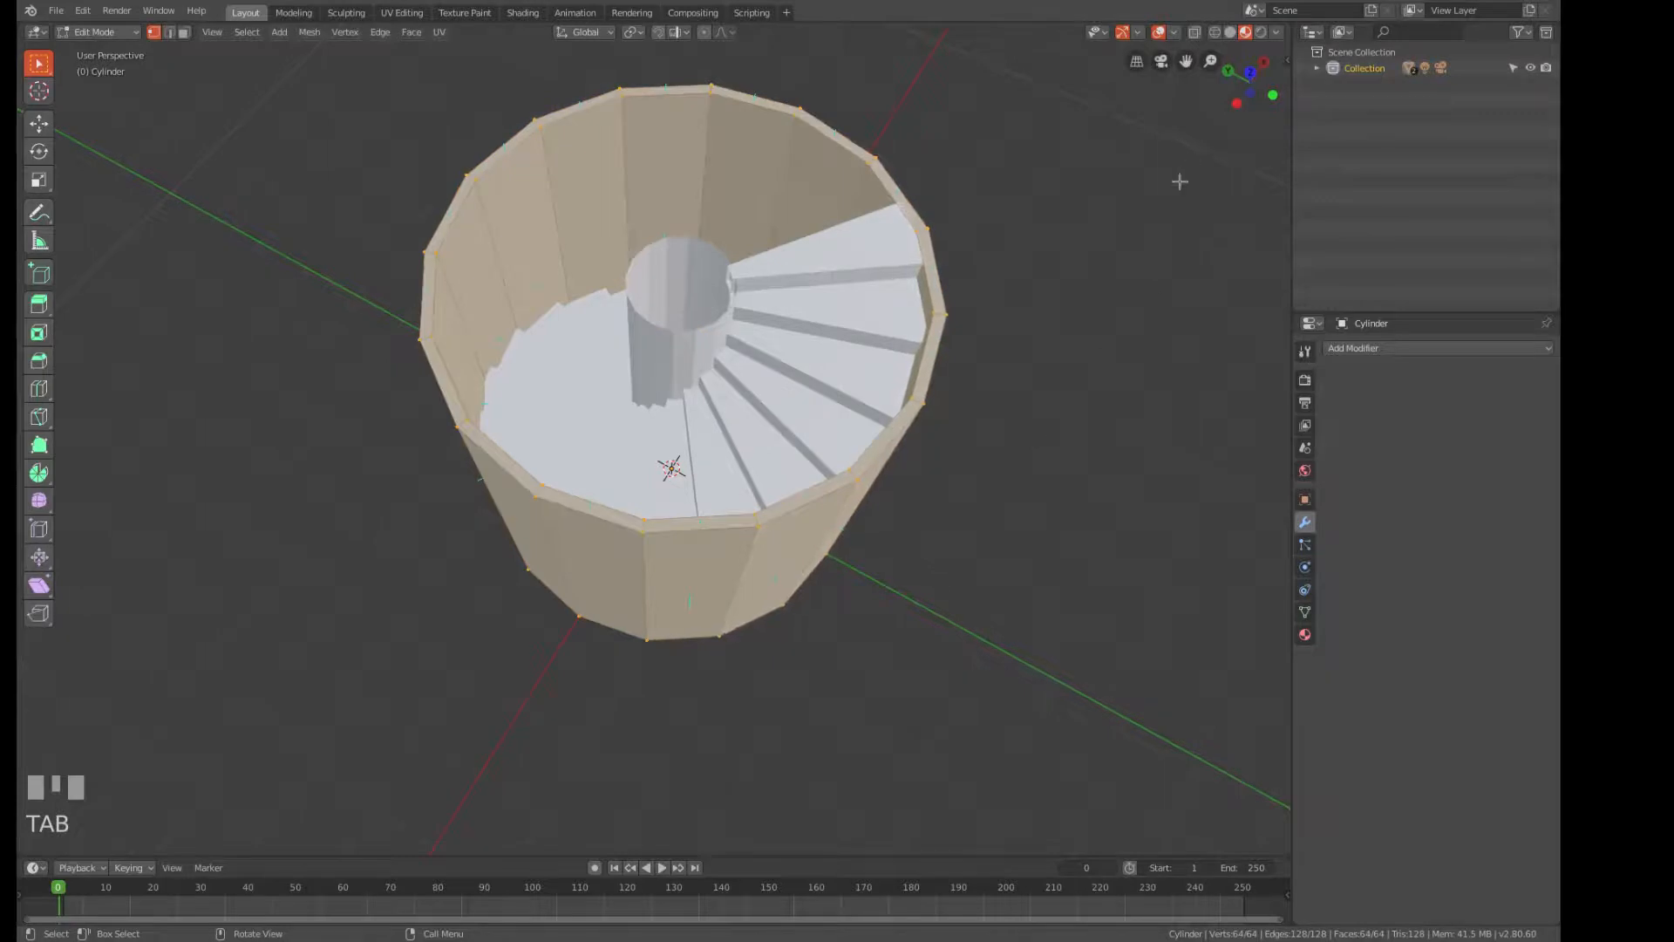
click(1174, 37)
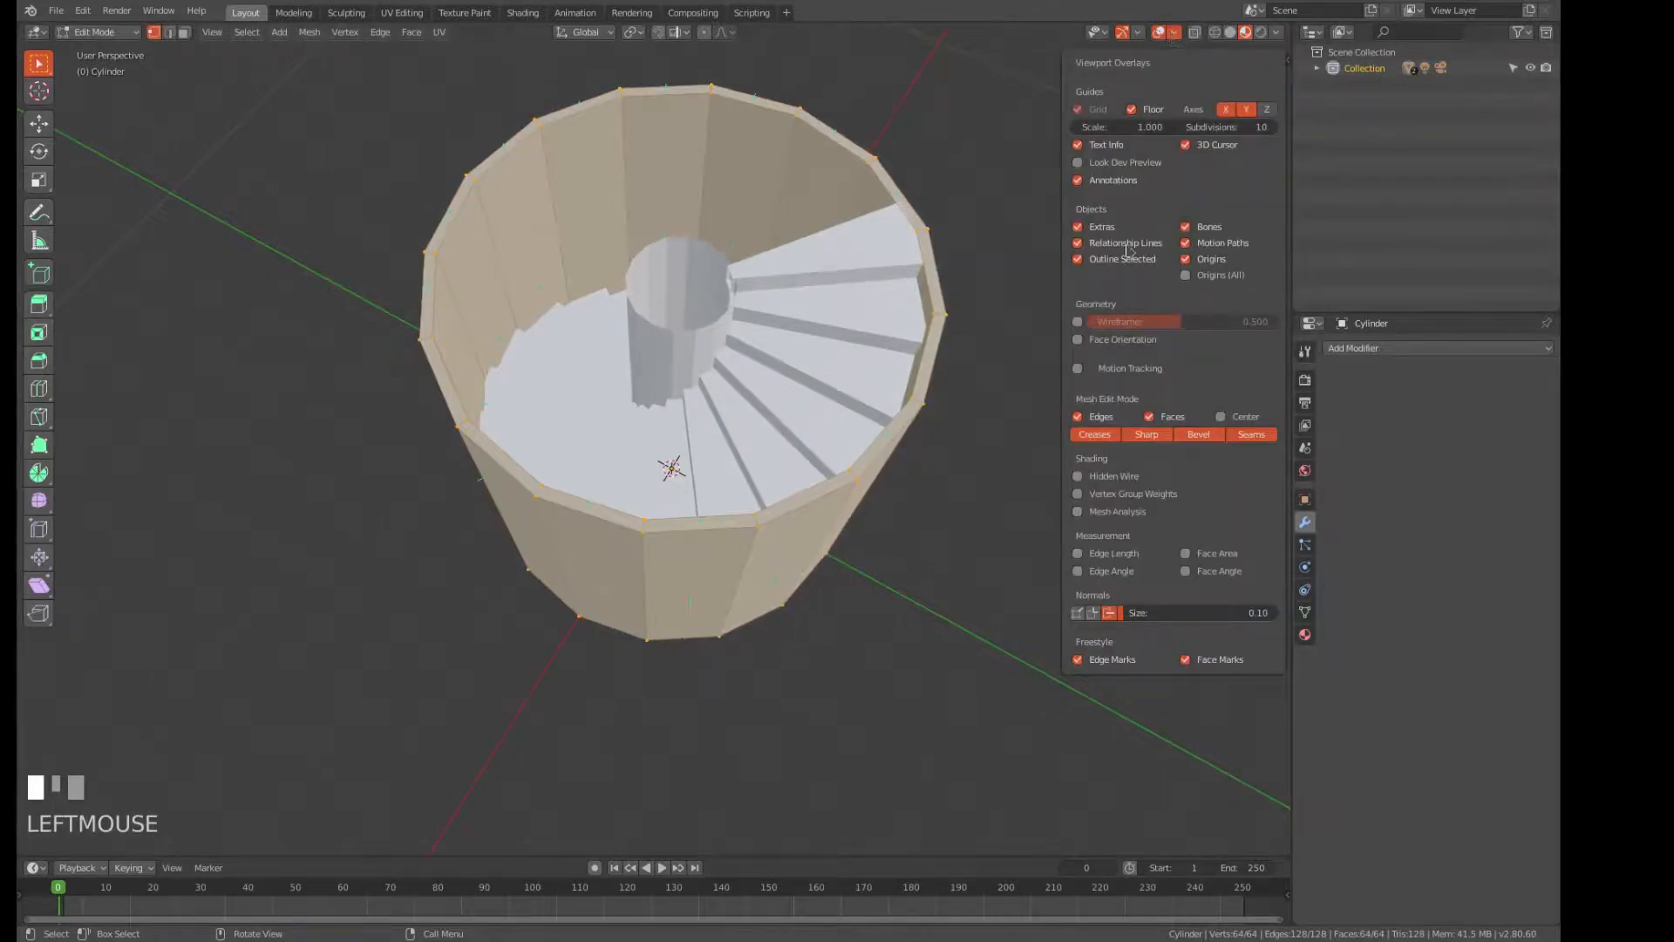
click(1174, 32)
key(Tab)
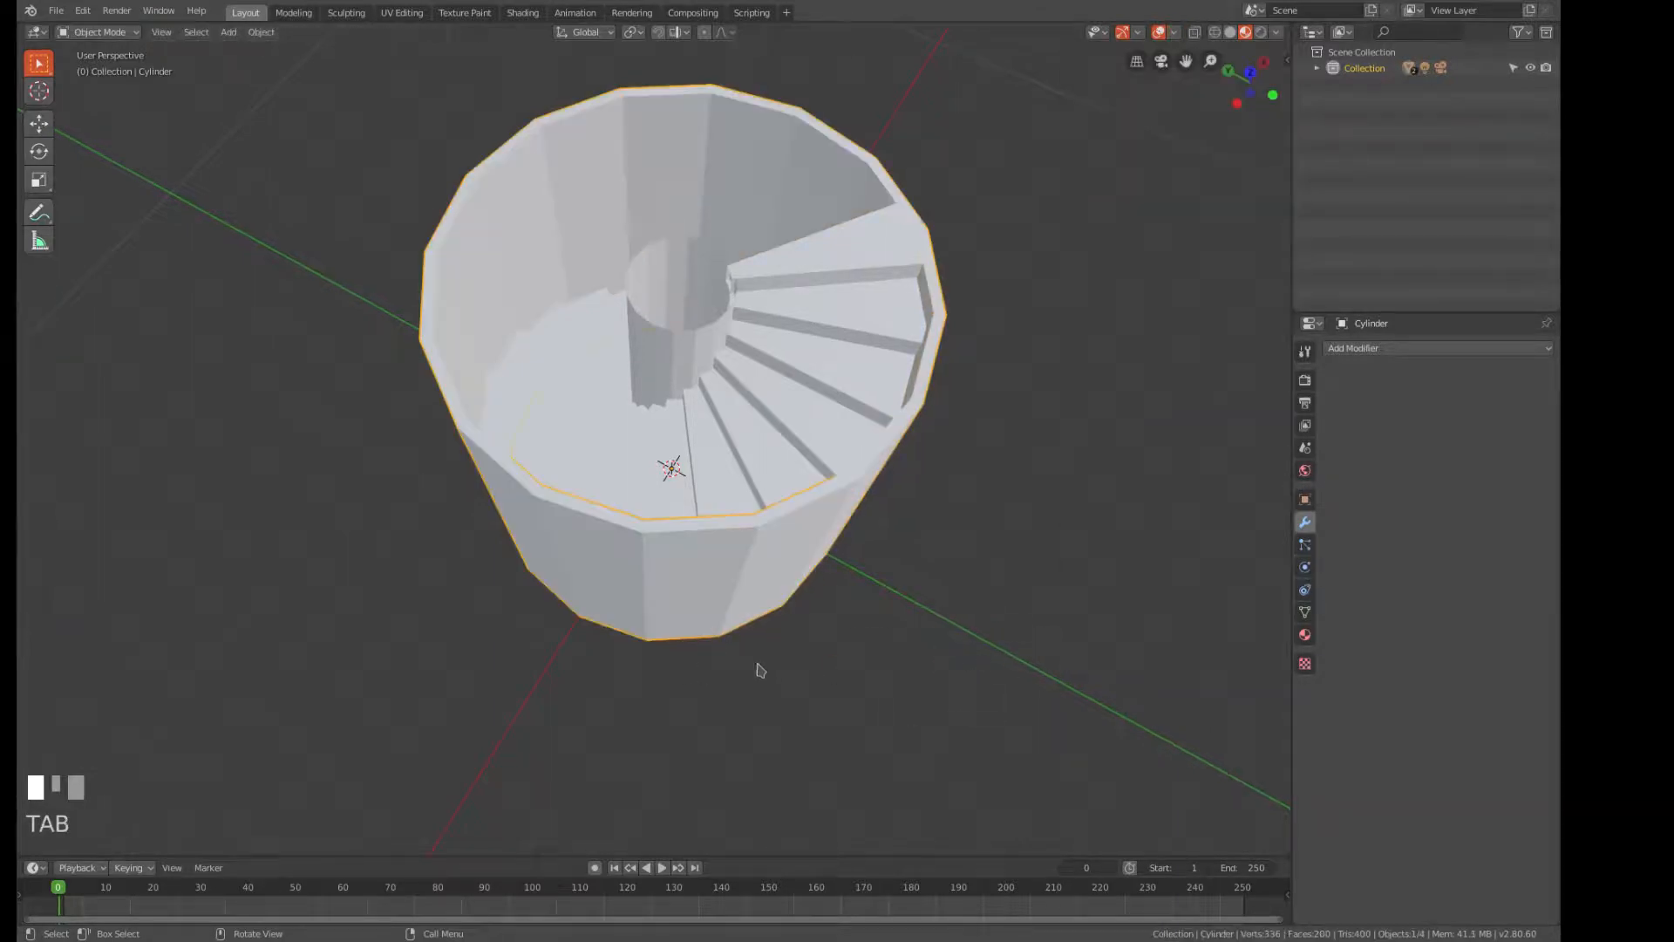
Add one centred horizontal loop cut around the outside faces of the outer cylinder wall.
middle_drag(923, 623, 1137, 645)
middle_drag(1190, 632, 1203, 635)
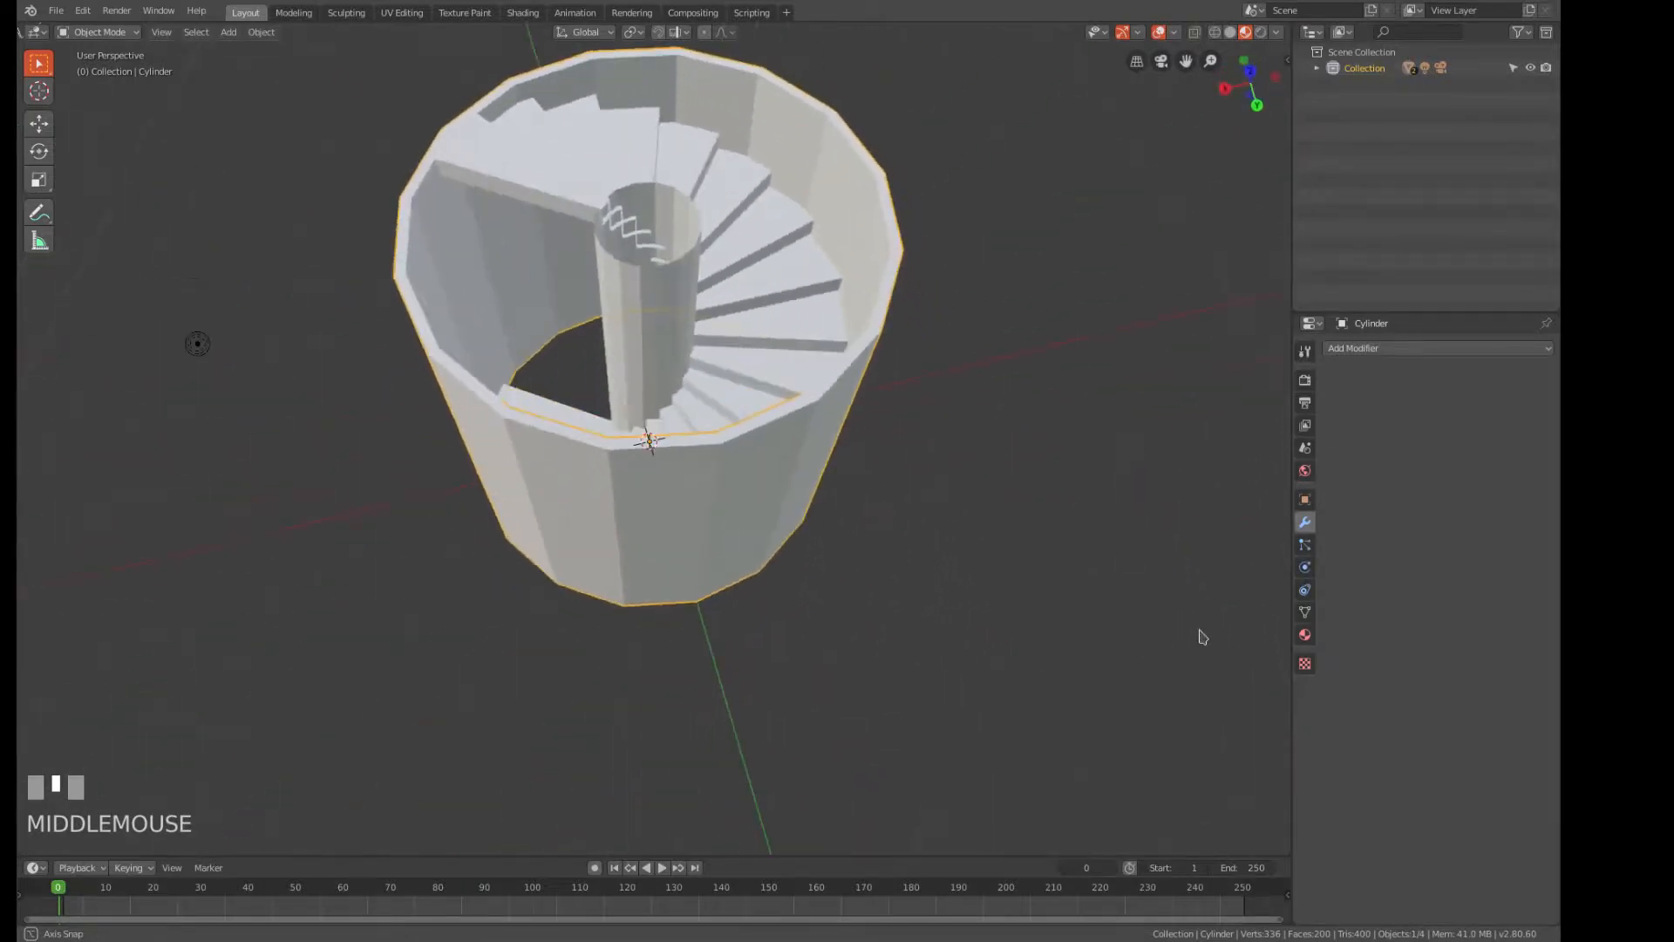
scroll(1173, 643, up, 3)
scroll(1087, 662, down, 3)
middle_drag(1087, 662, 1030, 539)
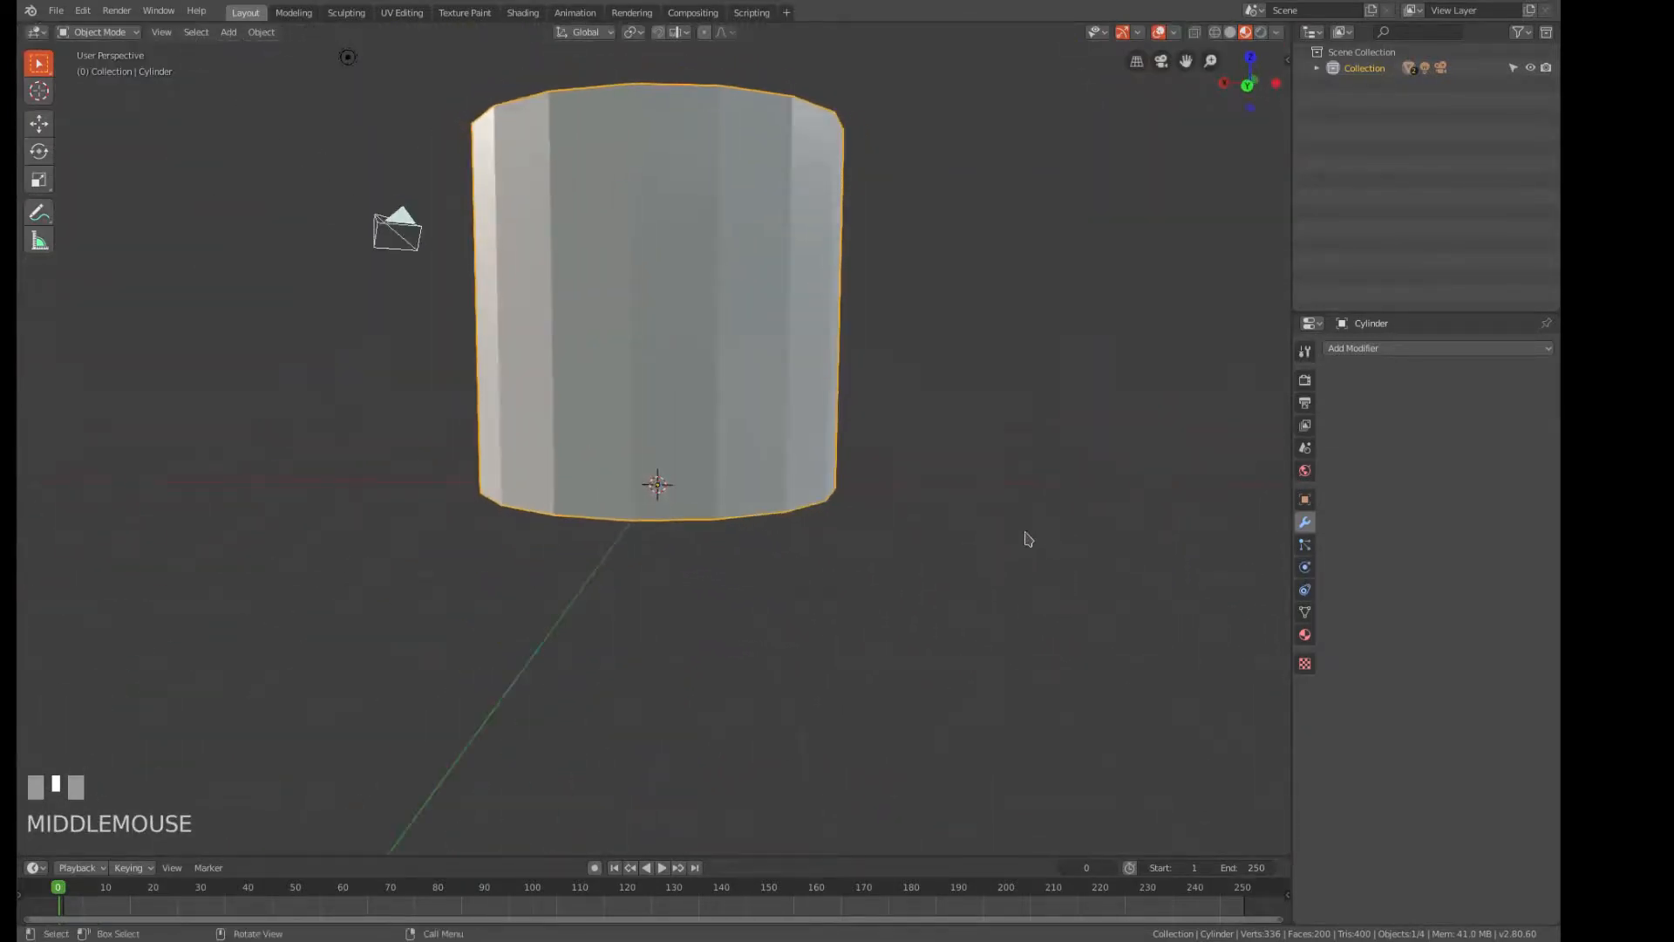
key(KP_1)
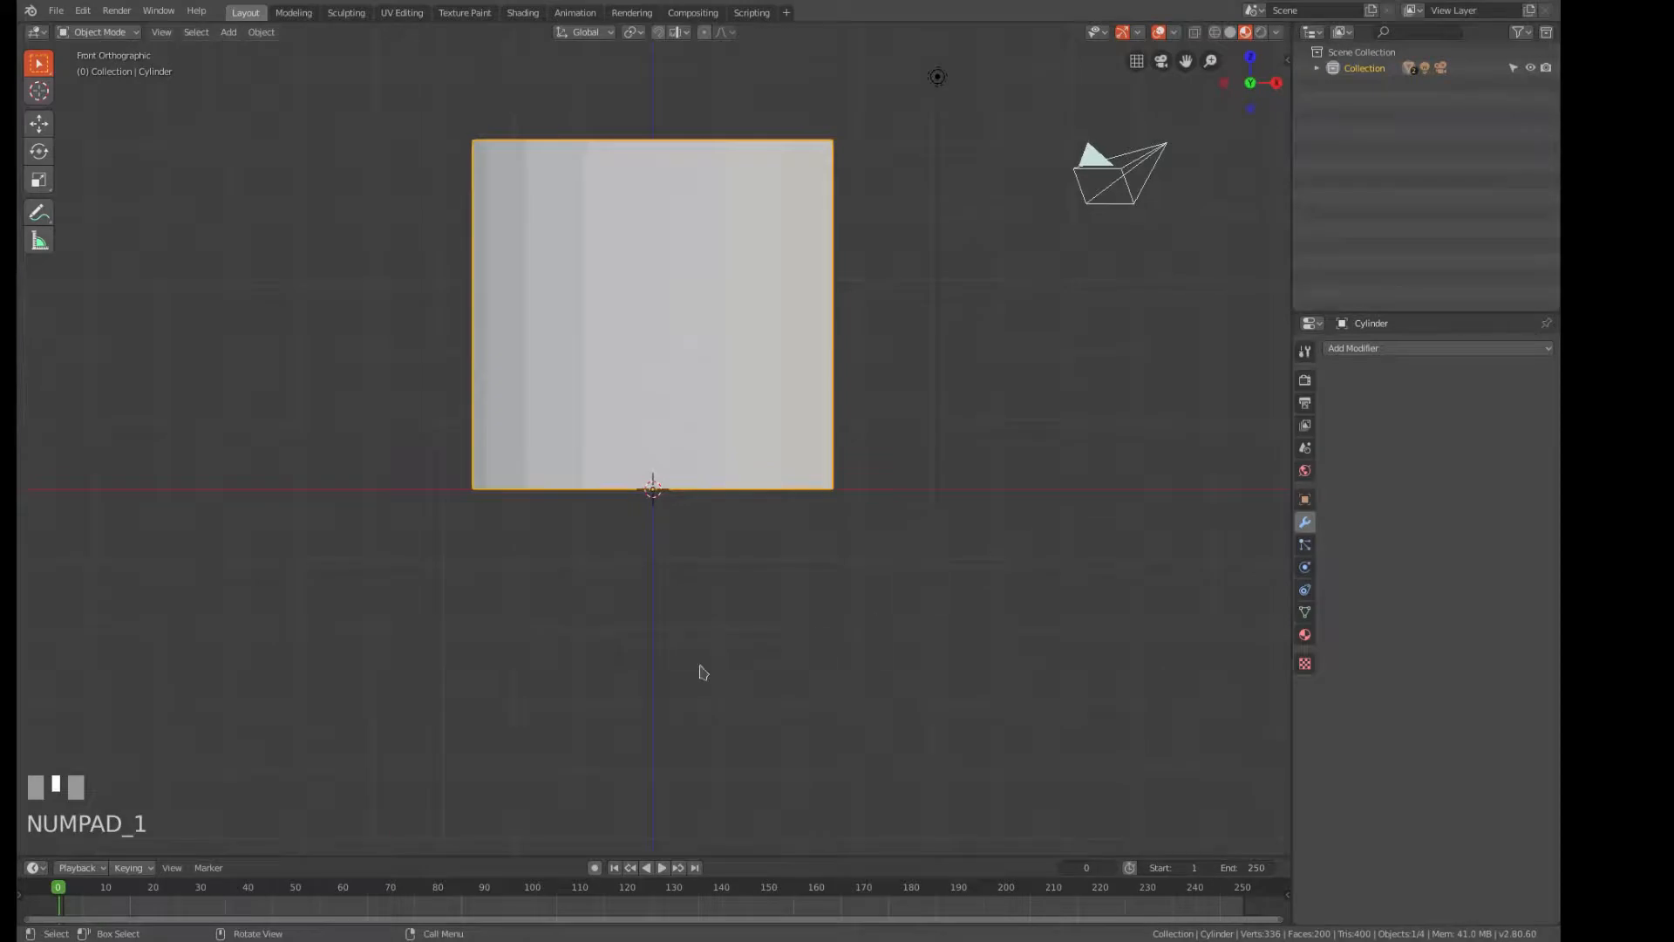
key(Tab)
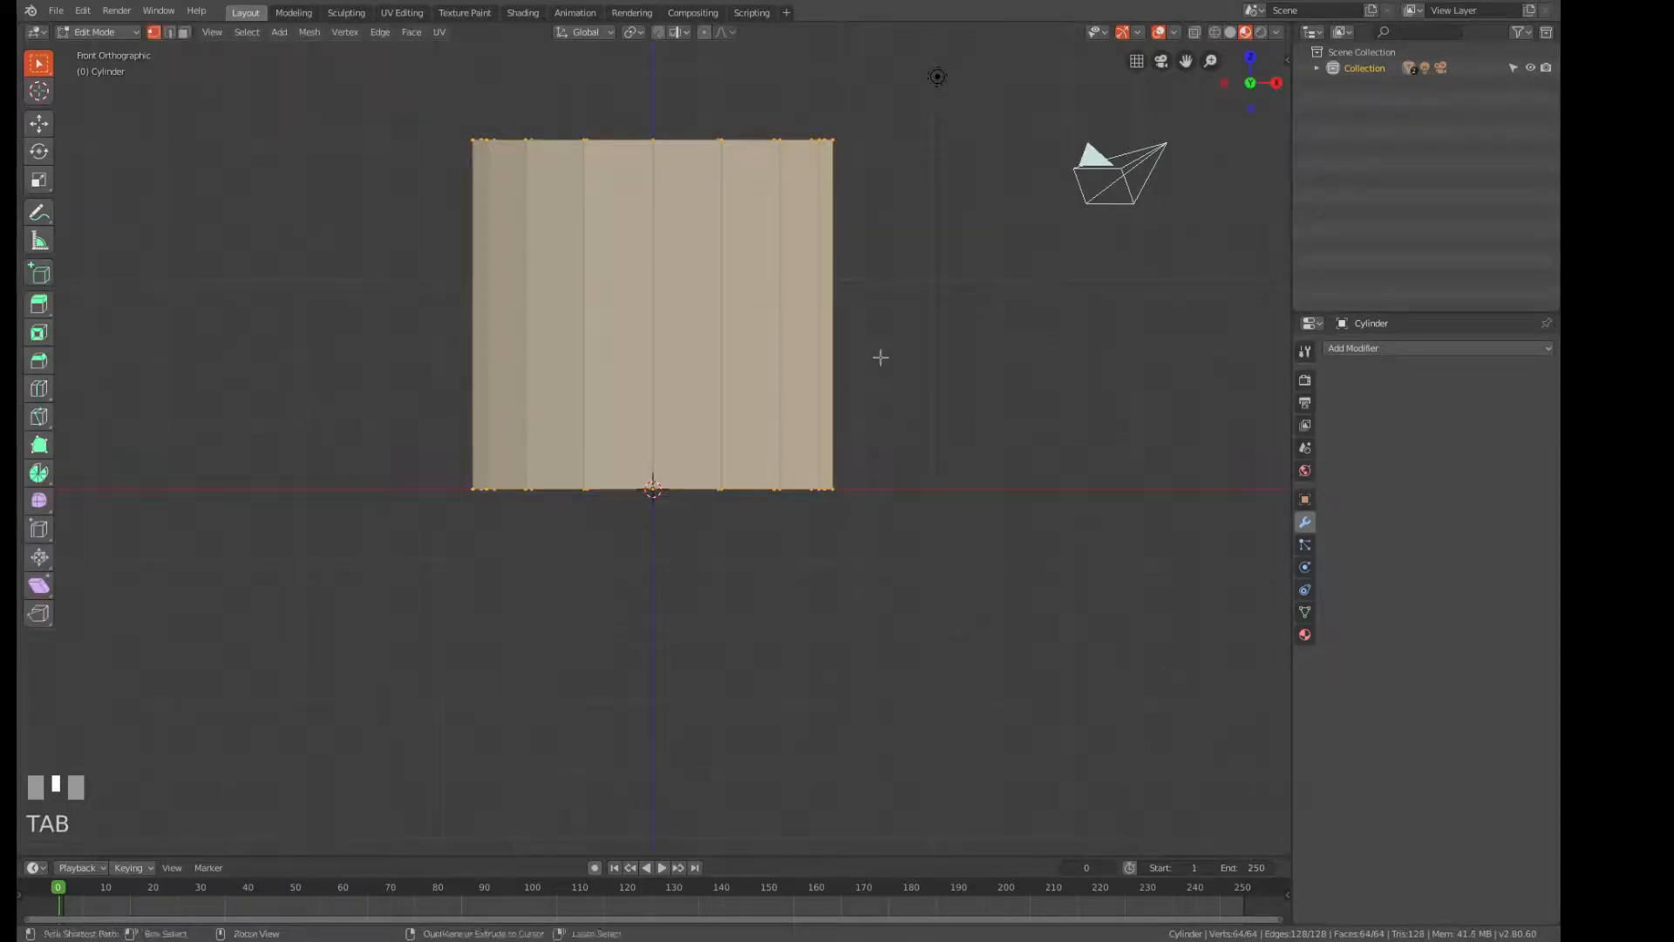
key(ctrl+r)
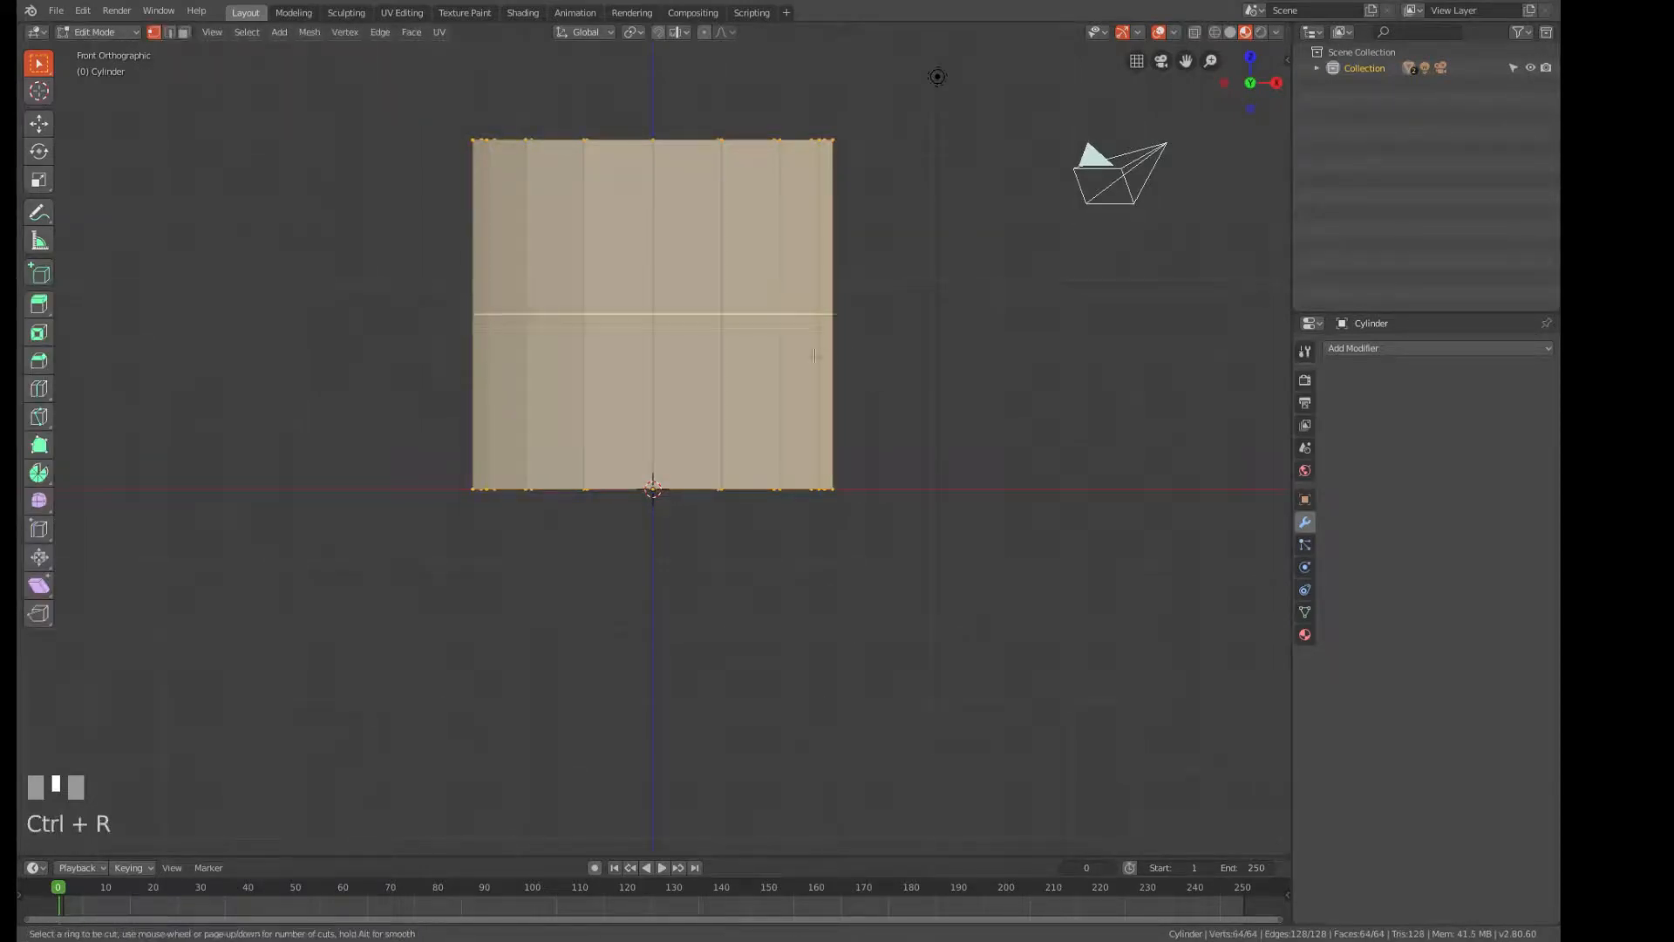
click(814, 356)
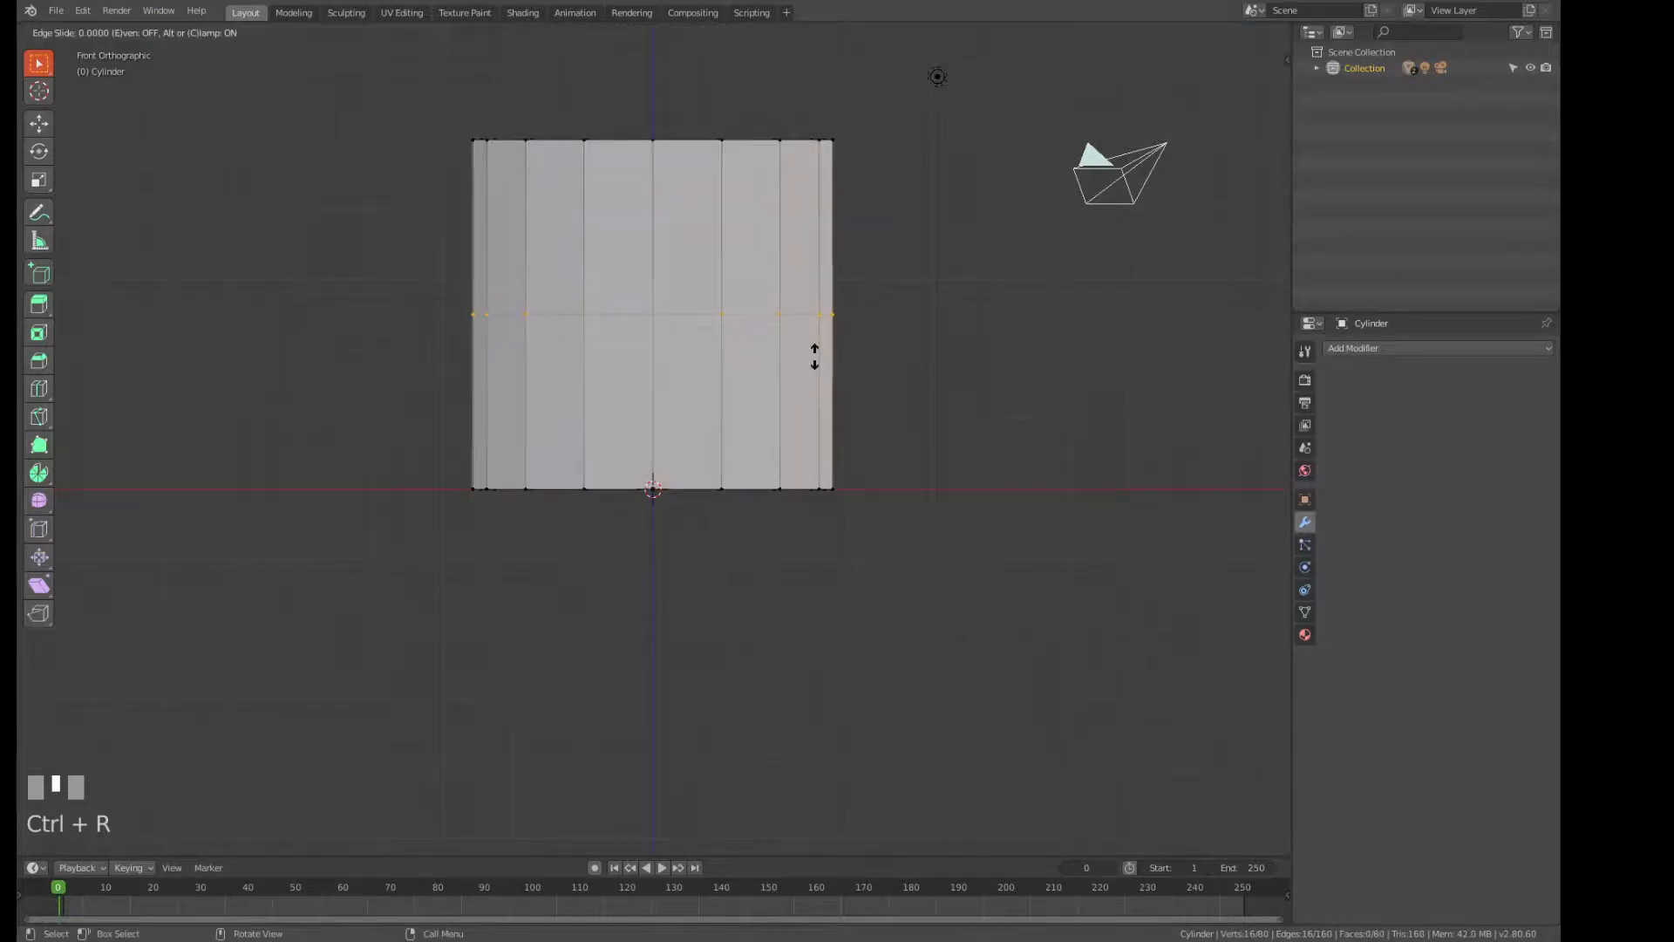
key(Return)
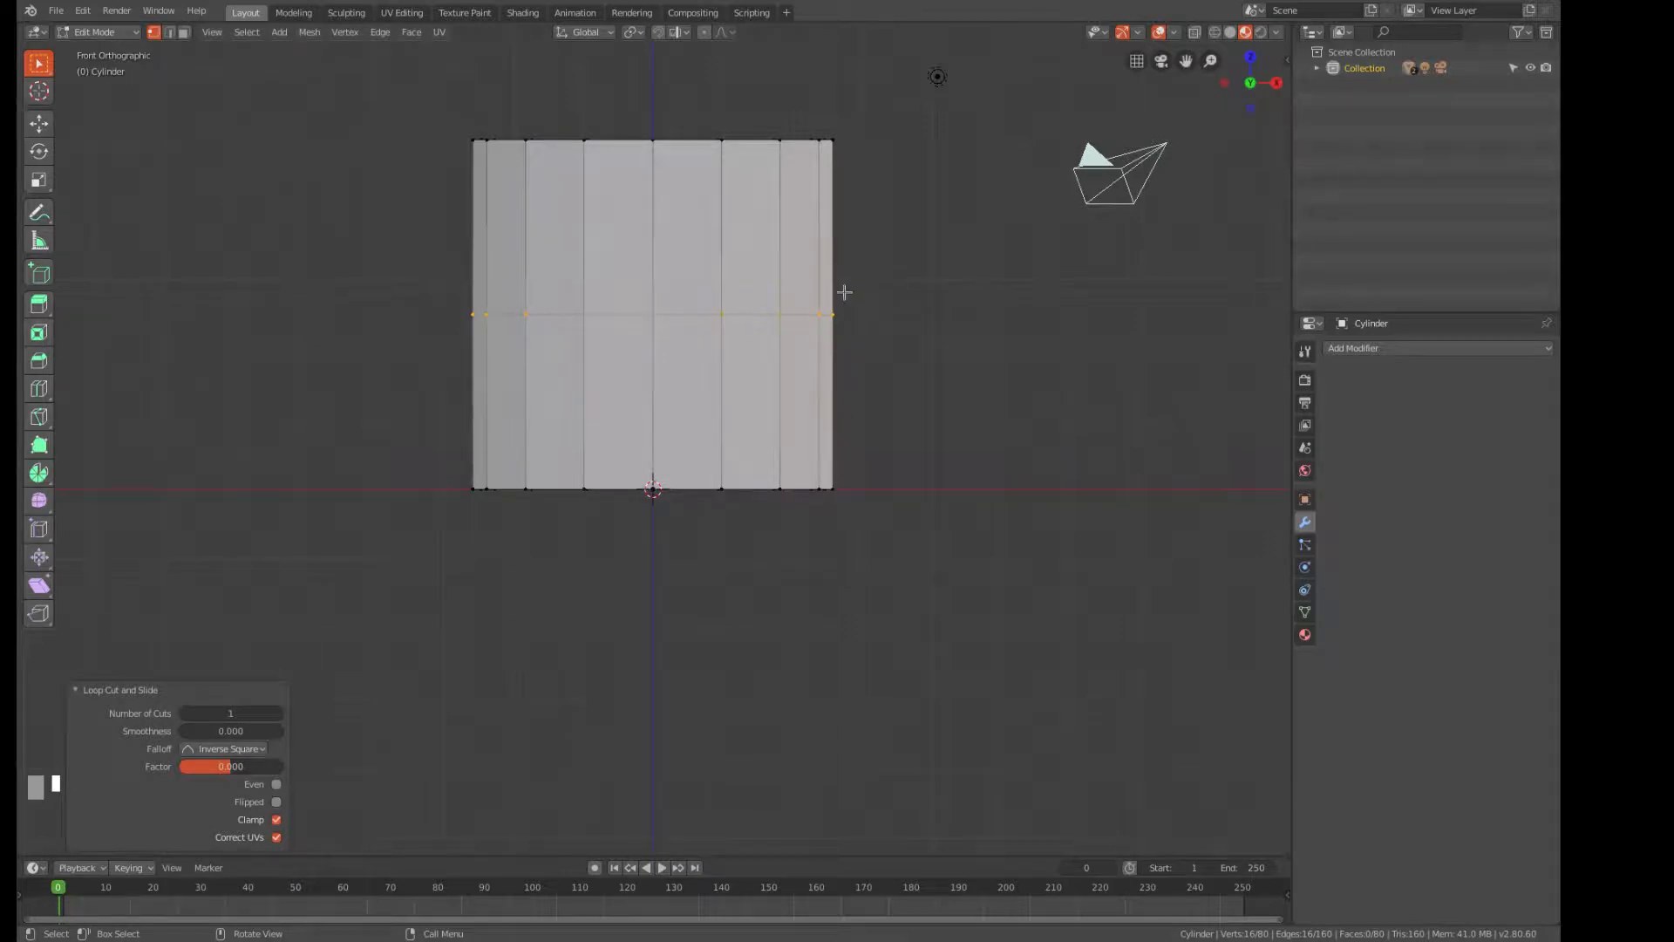
Add a second horizontal loop cut around the inside faces of the wall, near mid-height.
middle_drag(852, 386, 1016, 527)
key(ctrl+r)
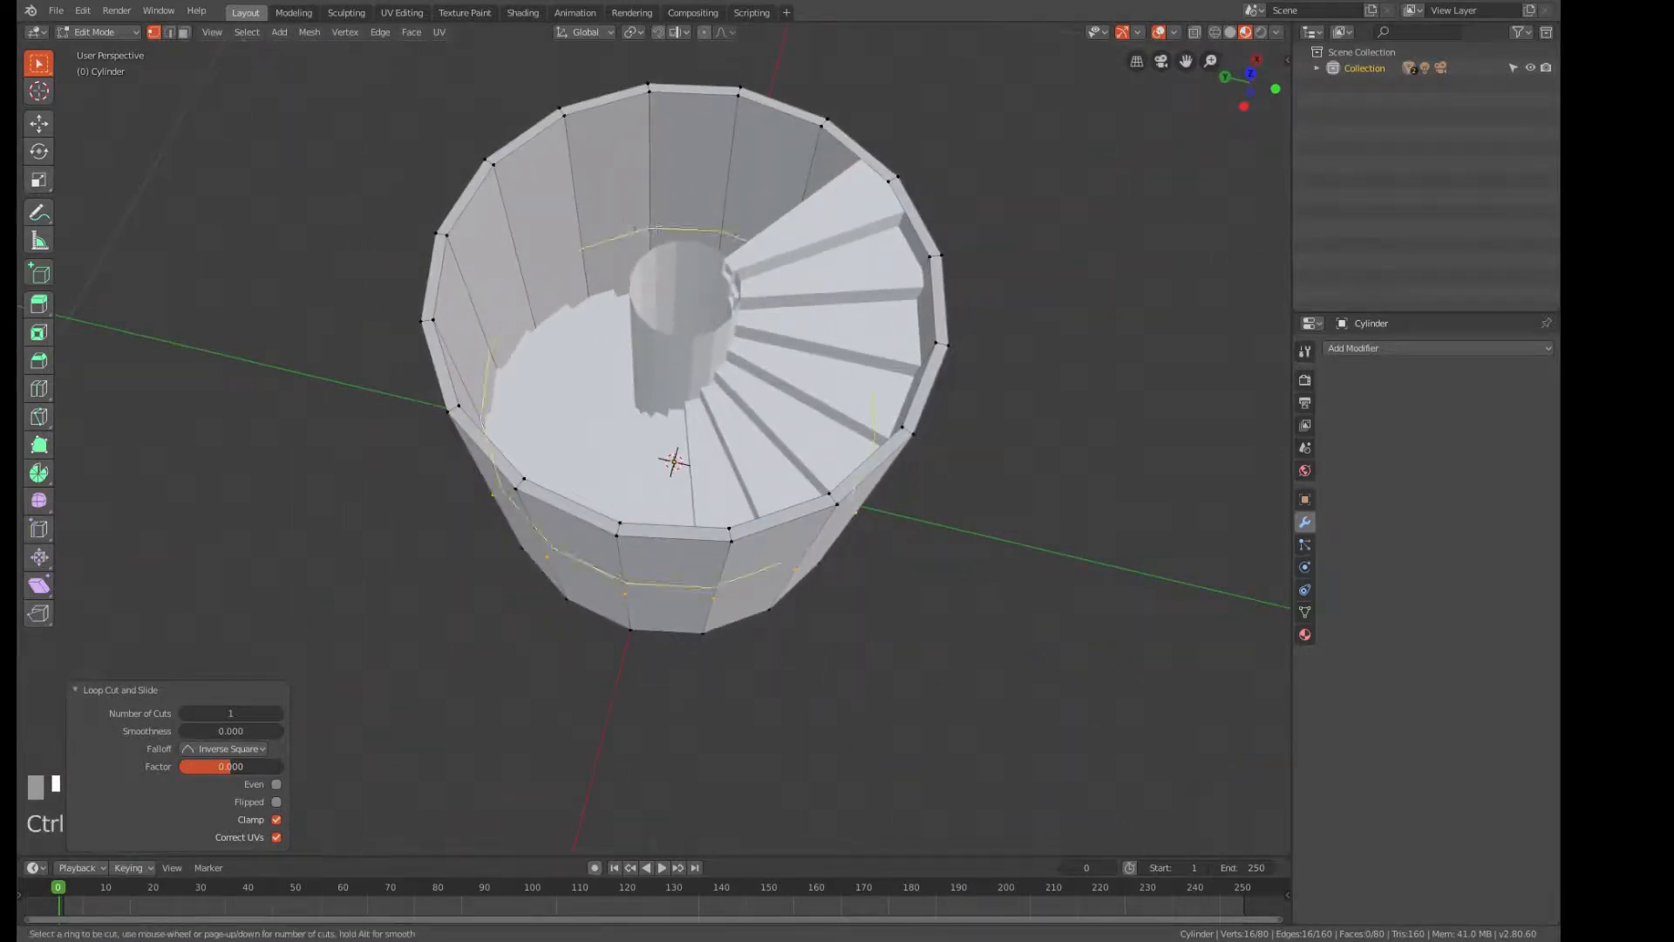
click(653, 228)
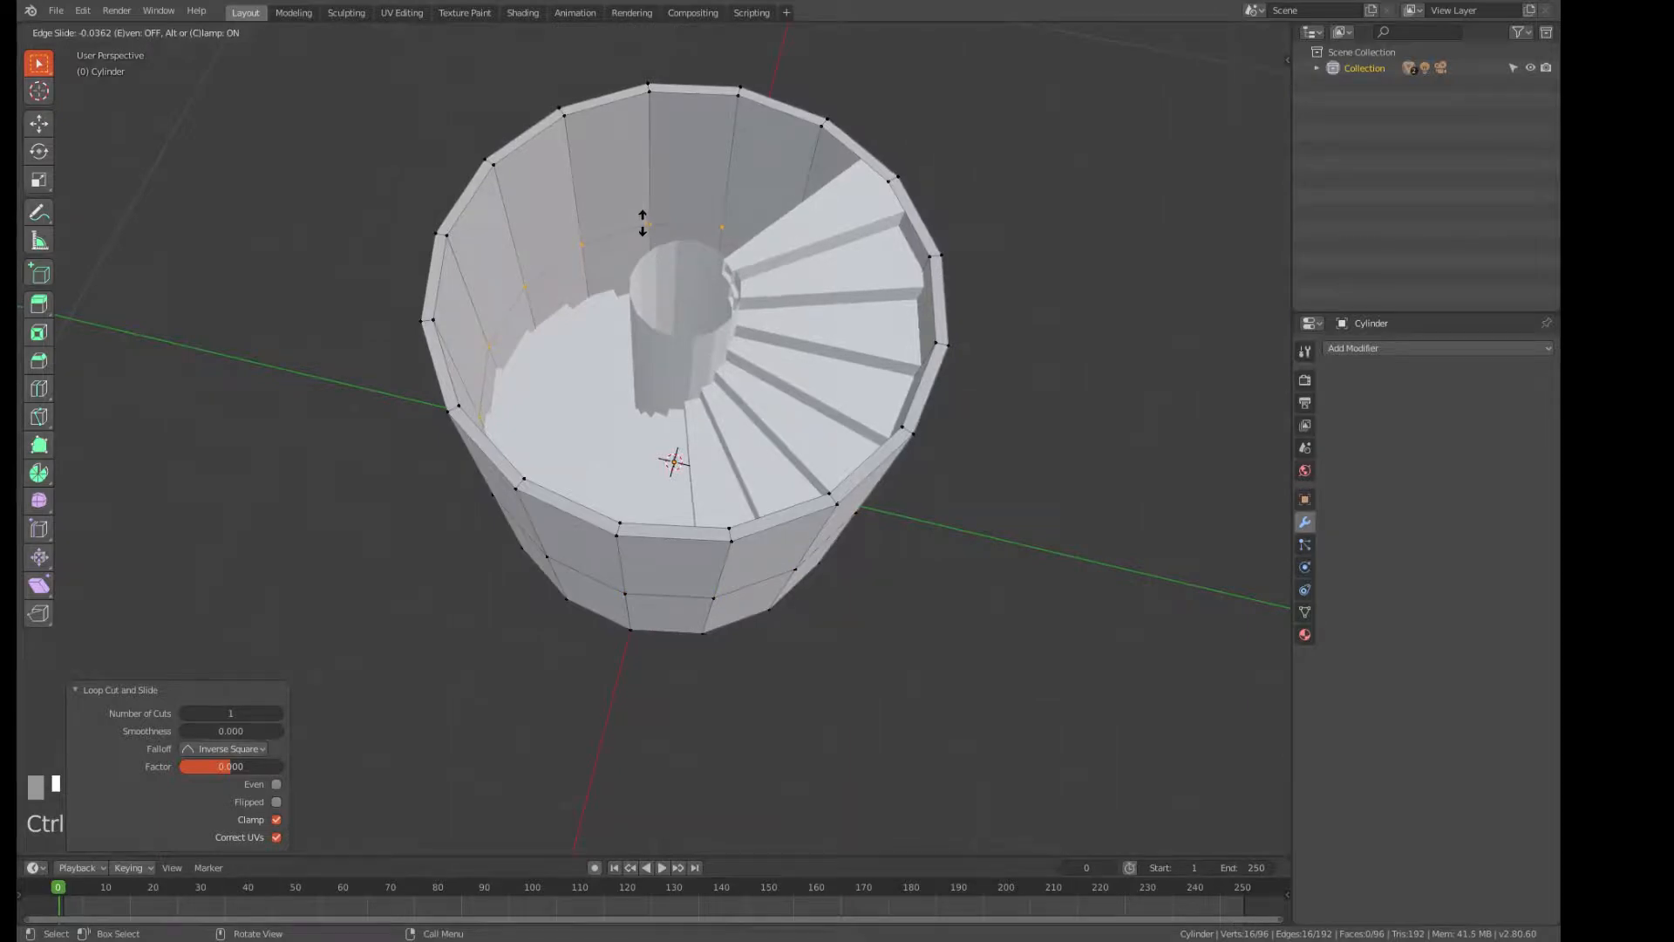
key(Return)
In a wireframe front view, slide the inner edge loop to about the height of the outer loop.
key(KP_1)
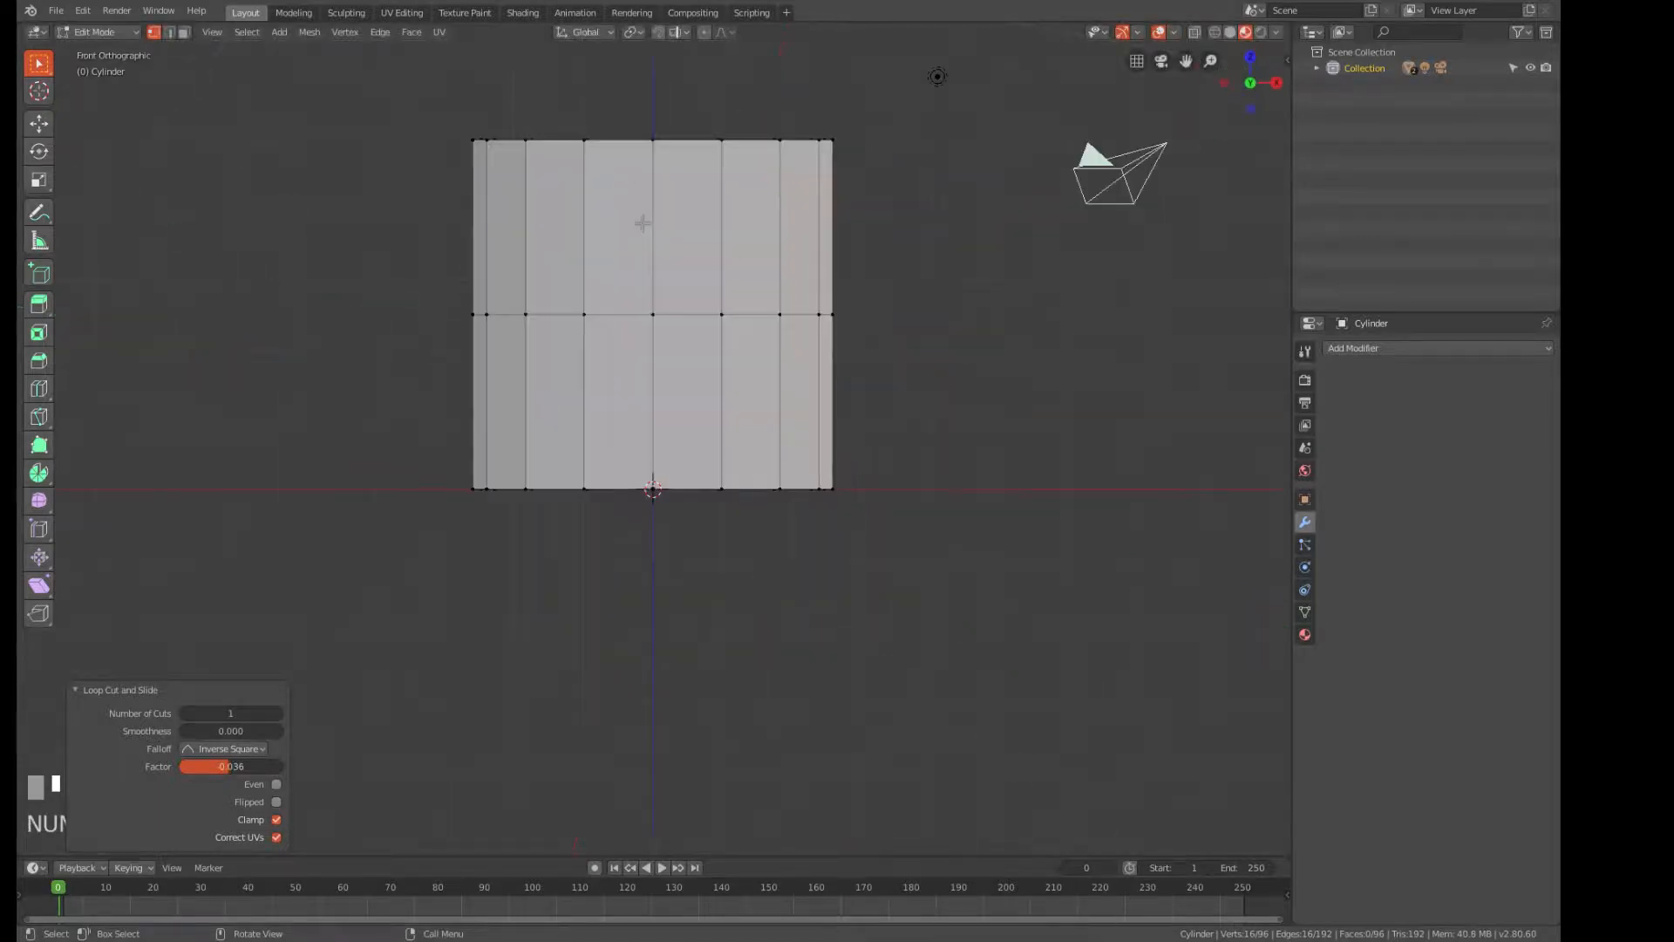
key(z)
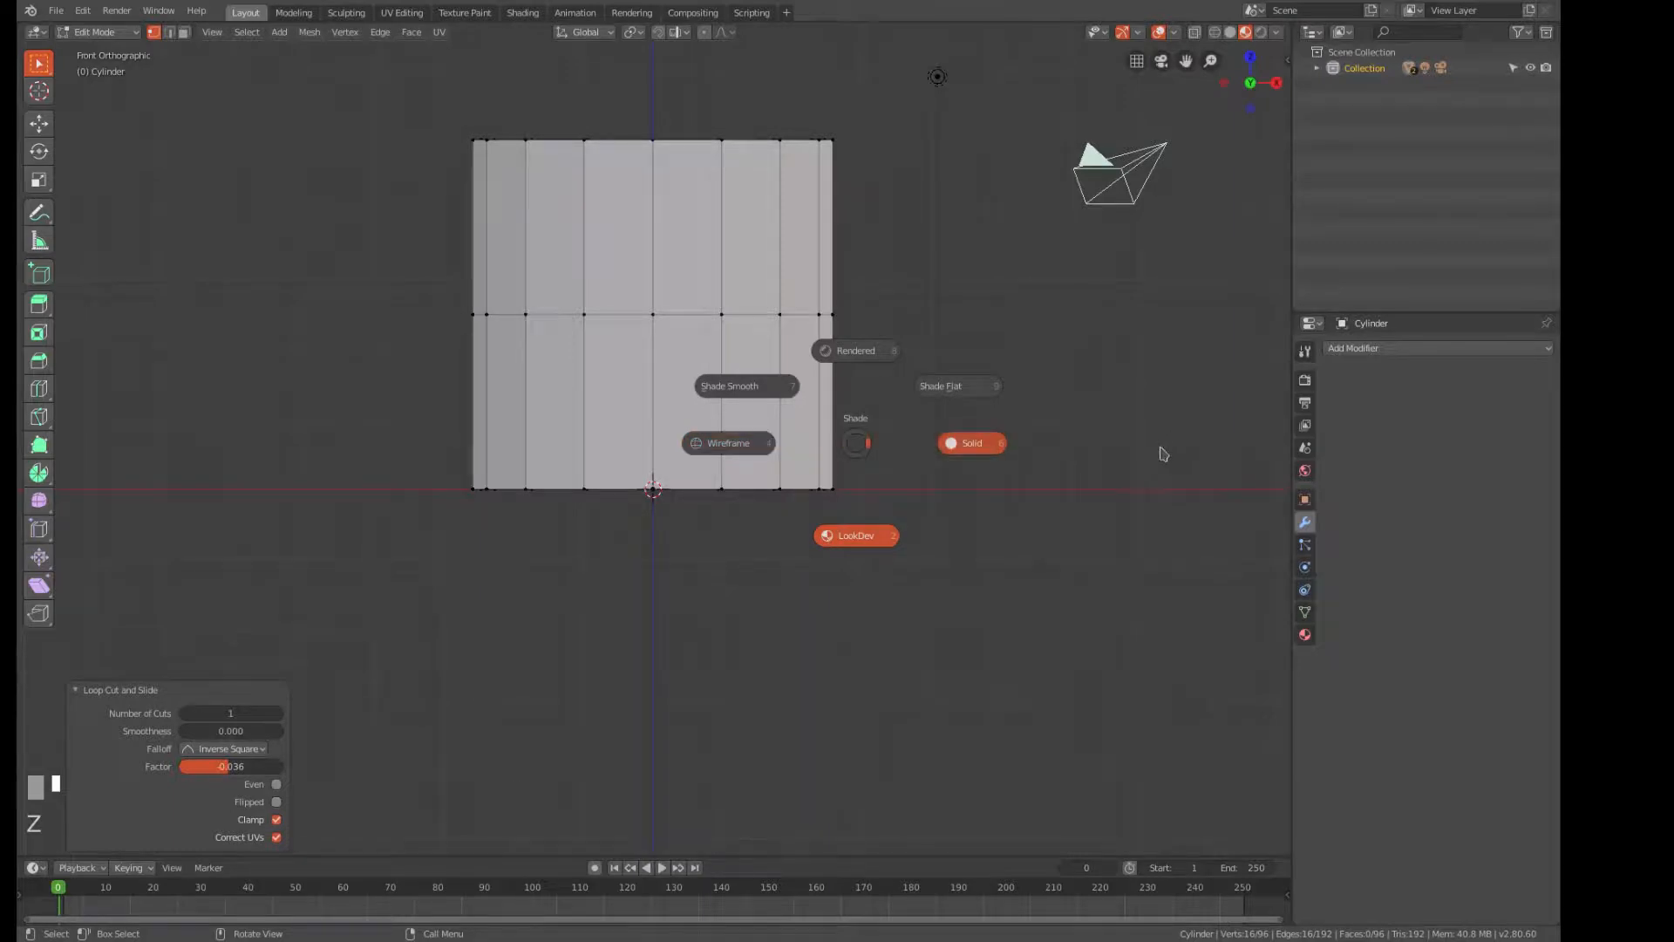
click(745, 455)
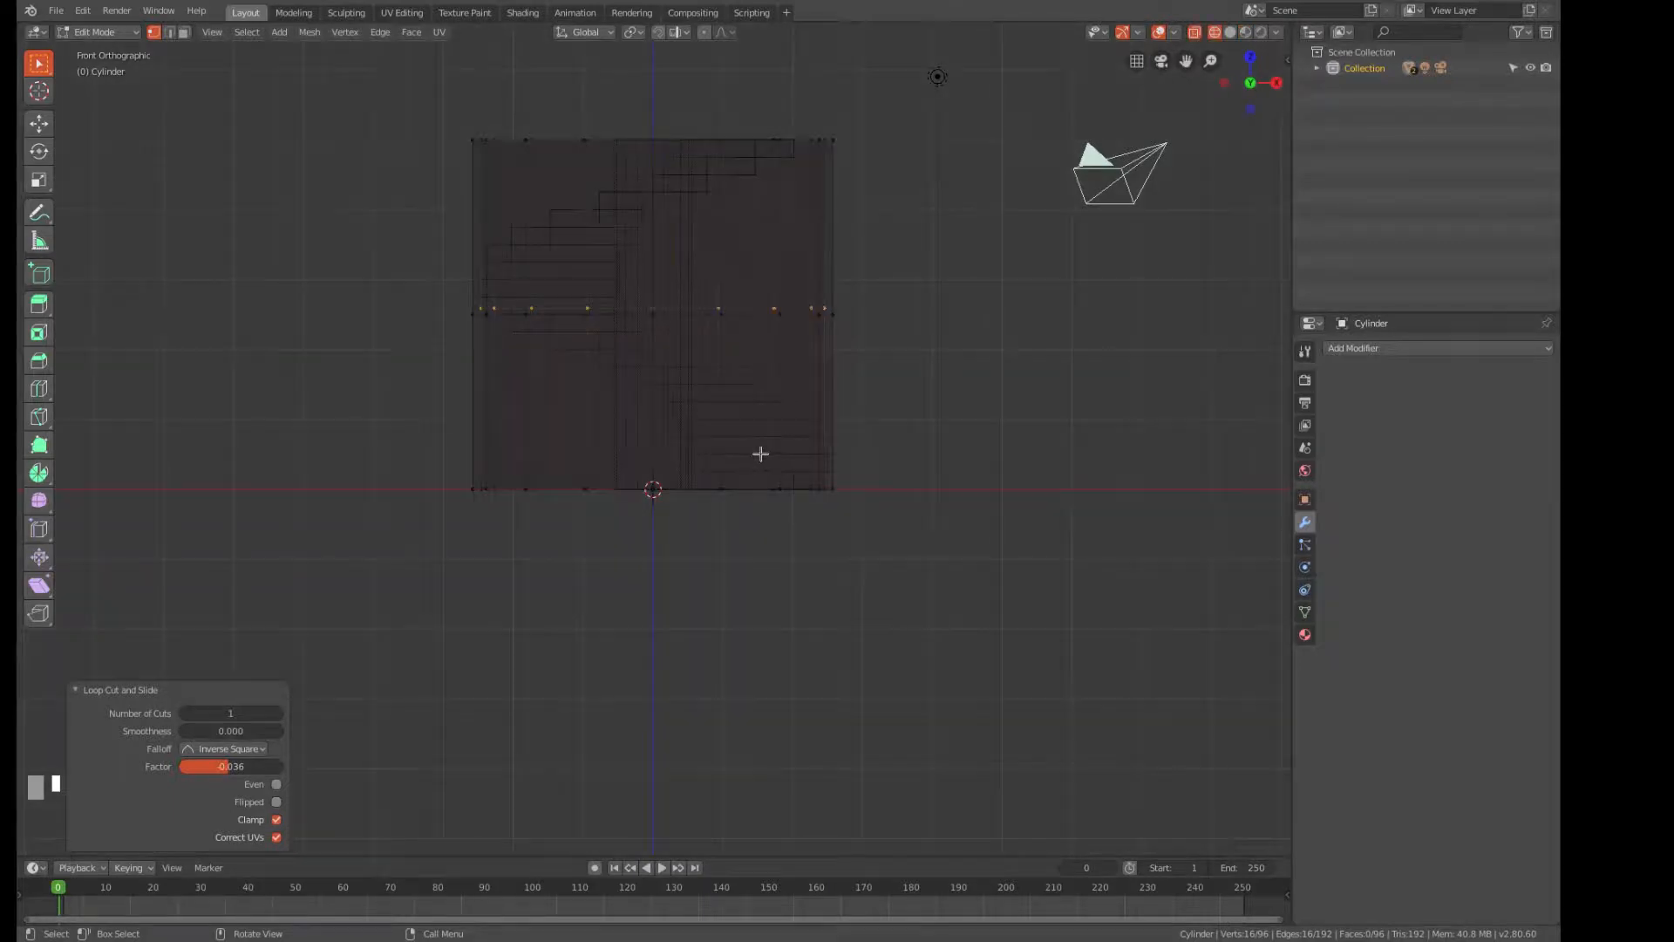
scroll(795, 449, up, 2)
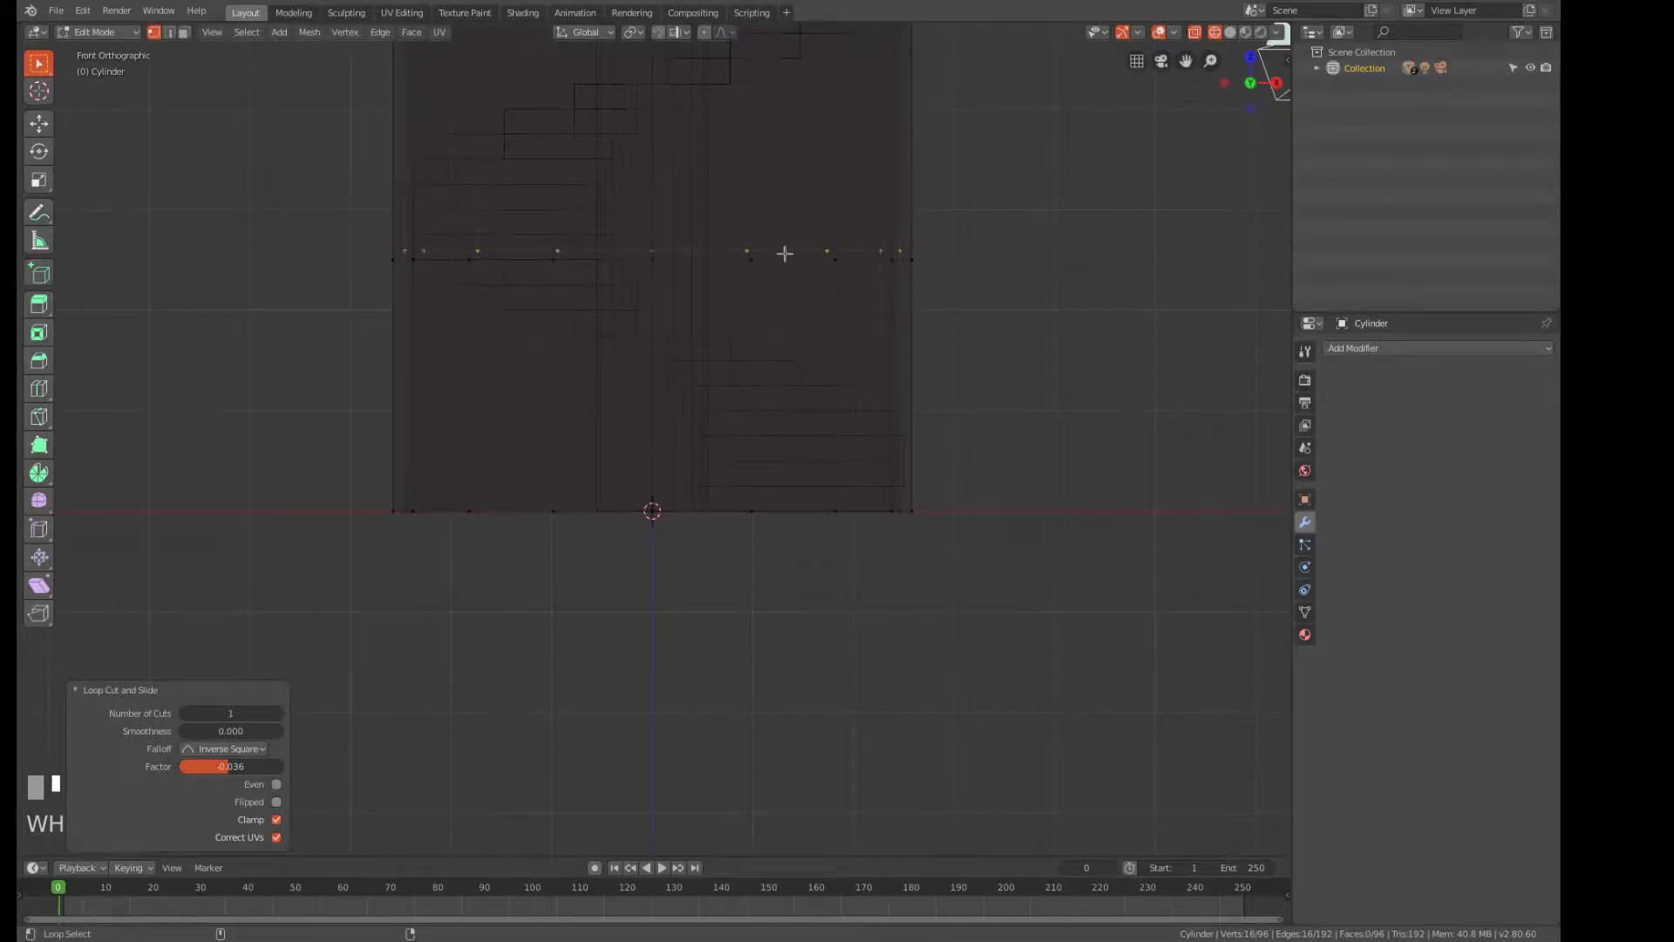
key(g)
key(g)
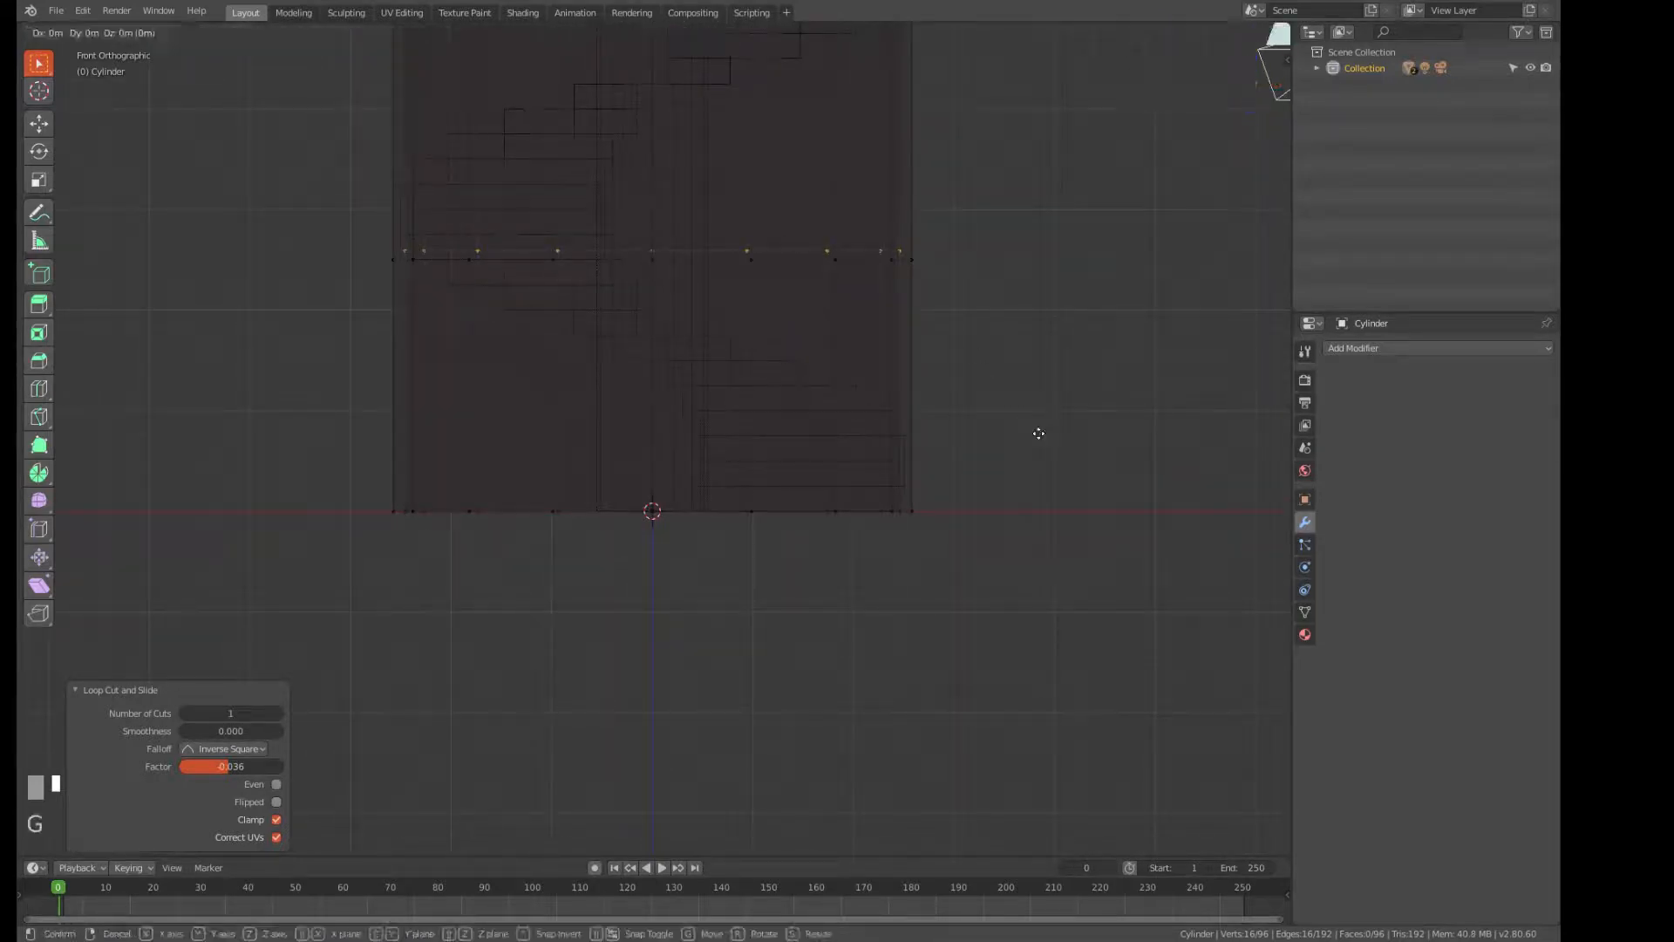
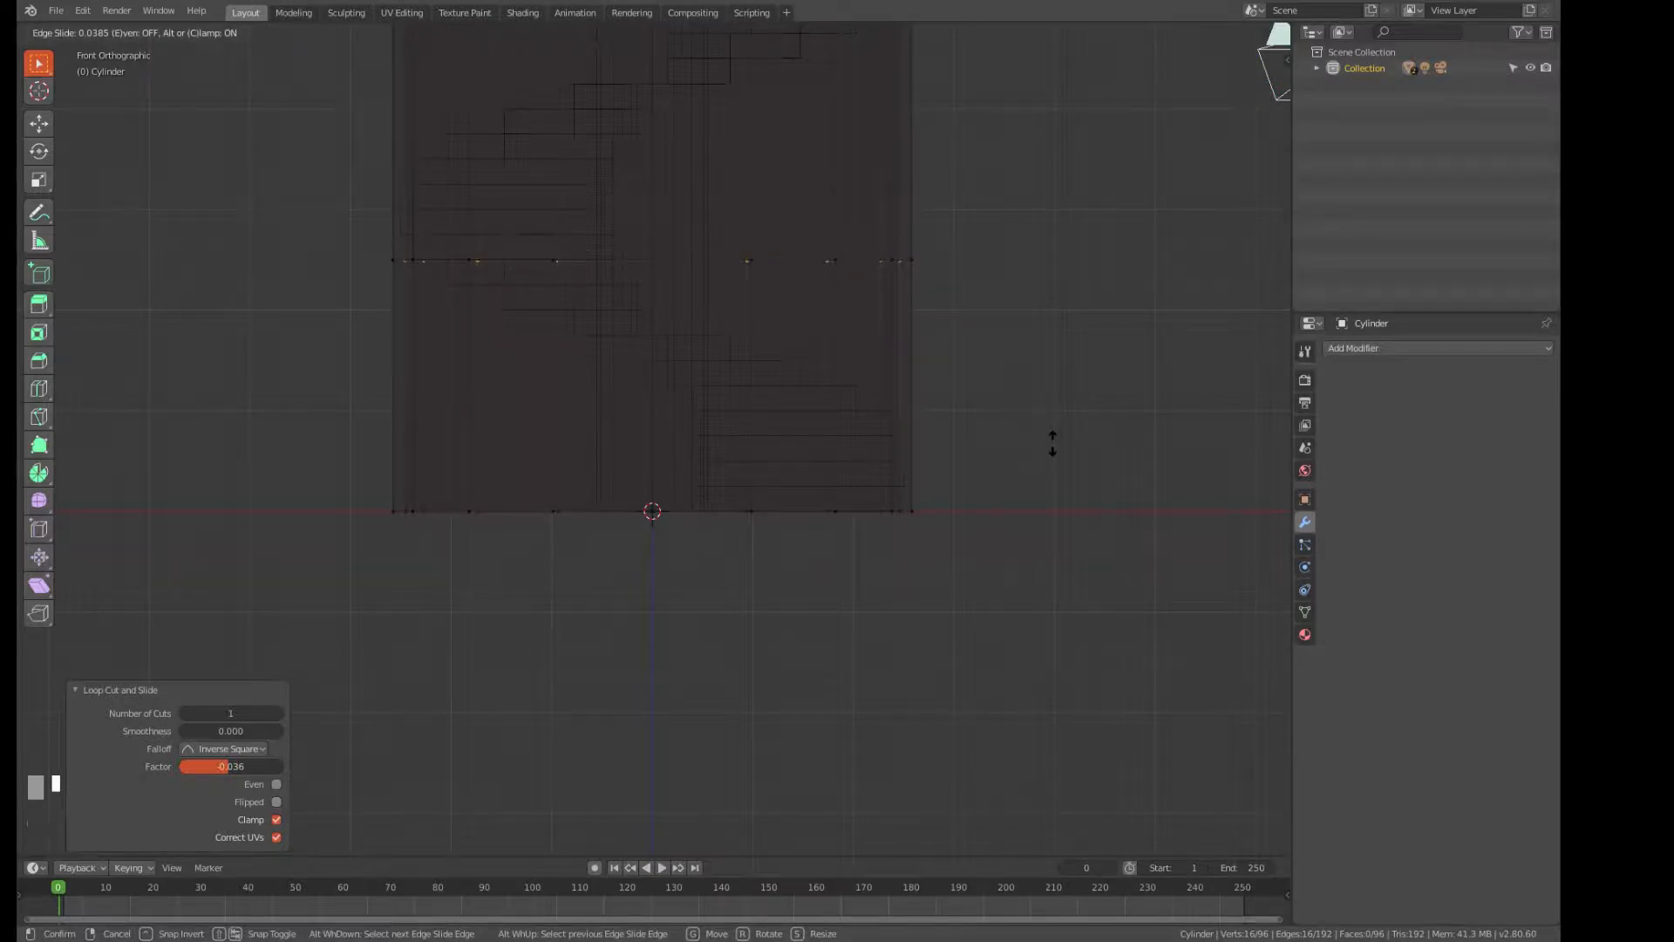
click(1053, 440)
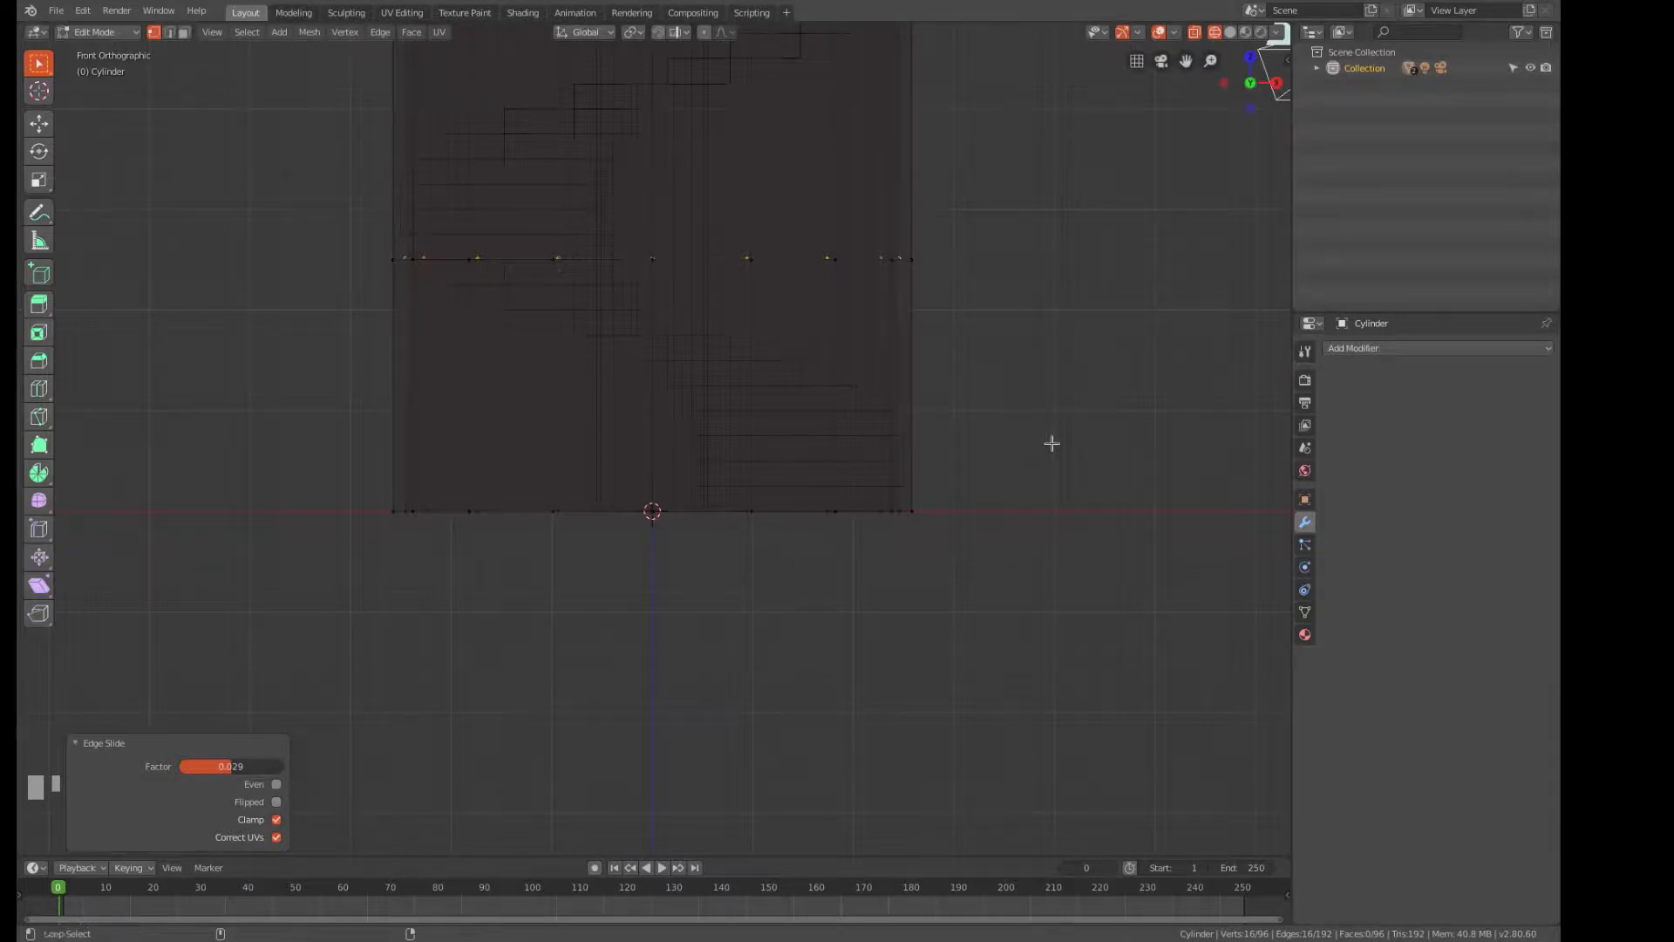
Add the outer mid-height loop to the selection, flatten both loops with a Z scale of 0, and return to solid shading.
alt+shift+click(790, 260)
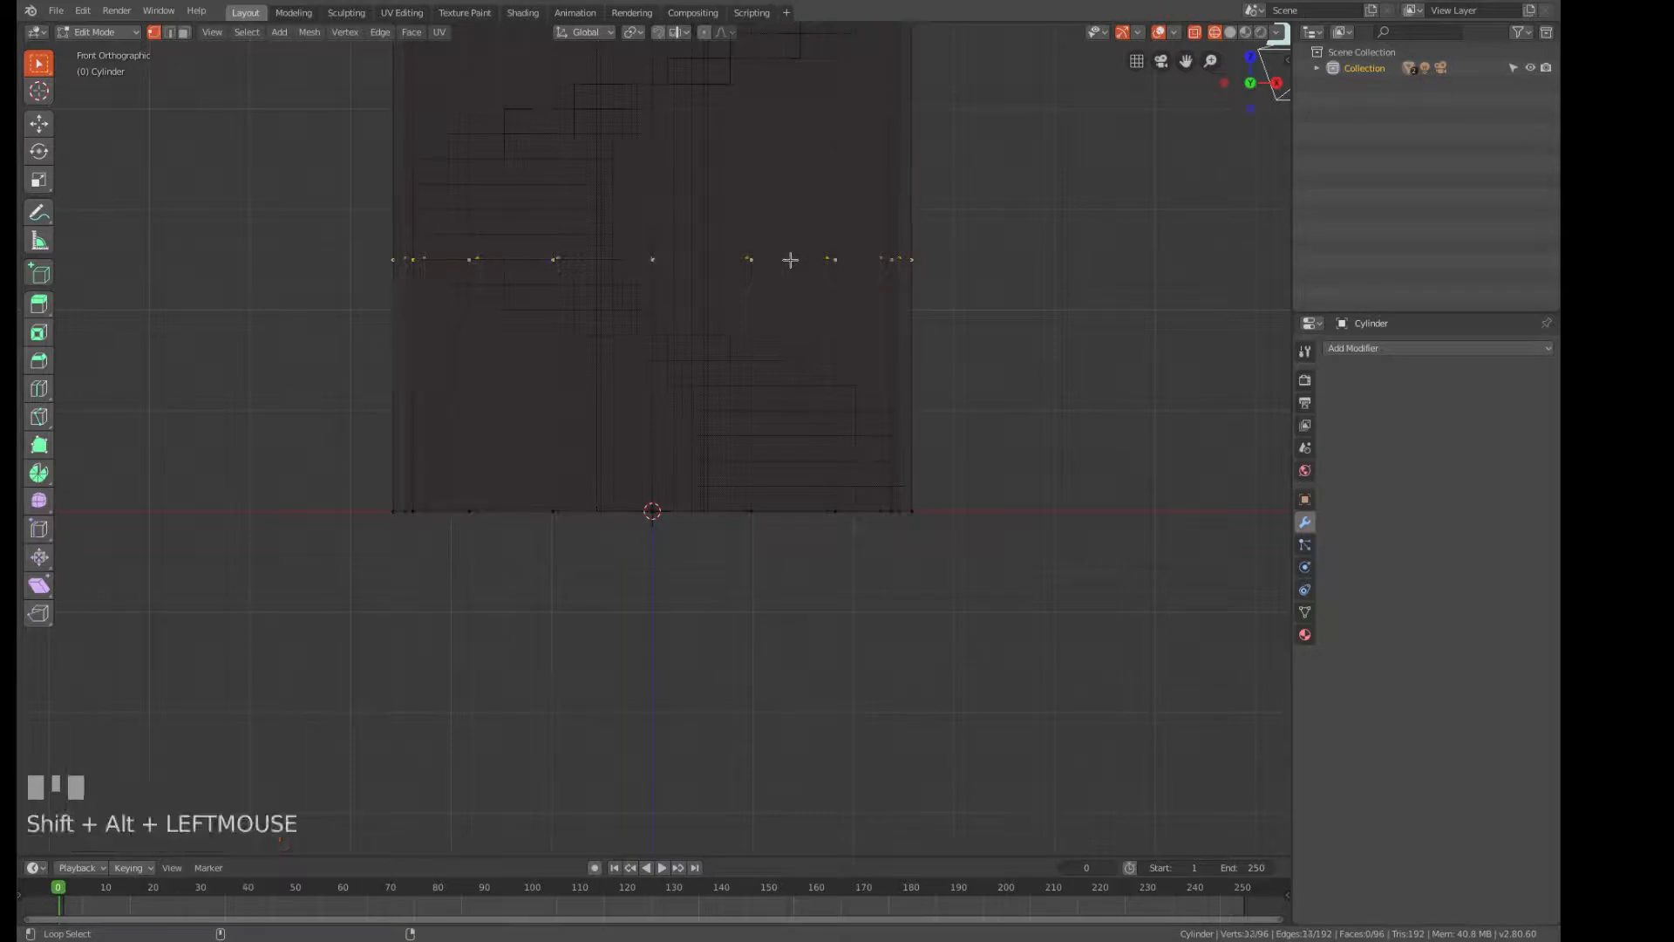
key(s)
key(z)
key(0)
key(Return)
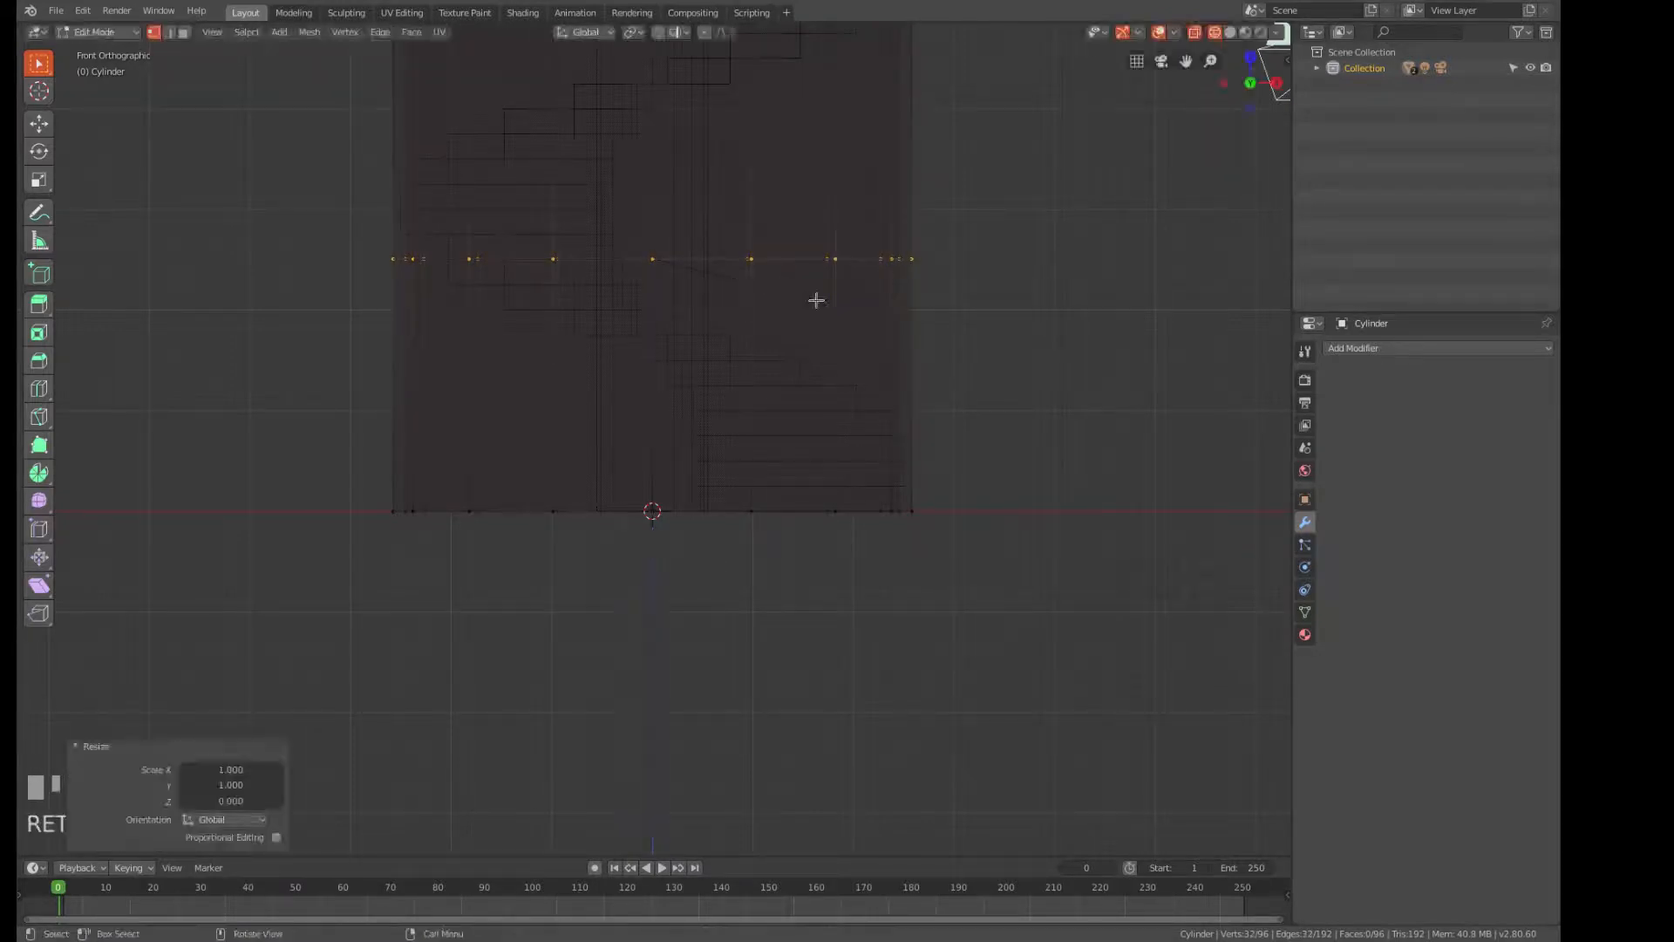
key(z)
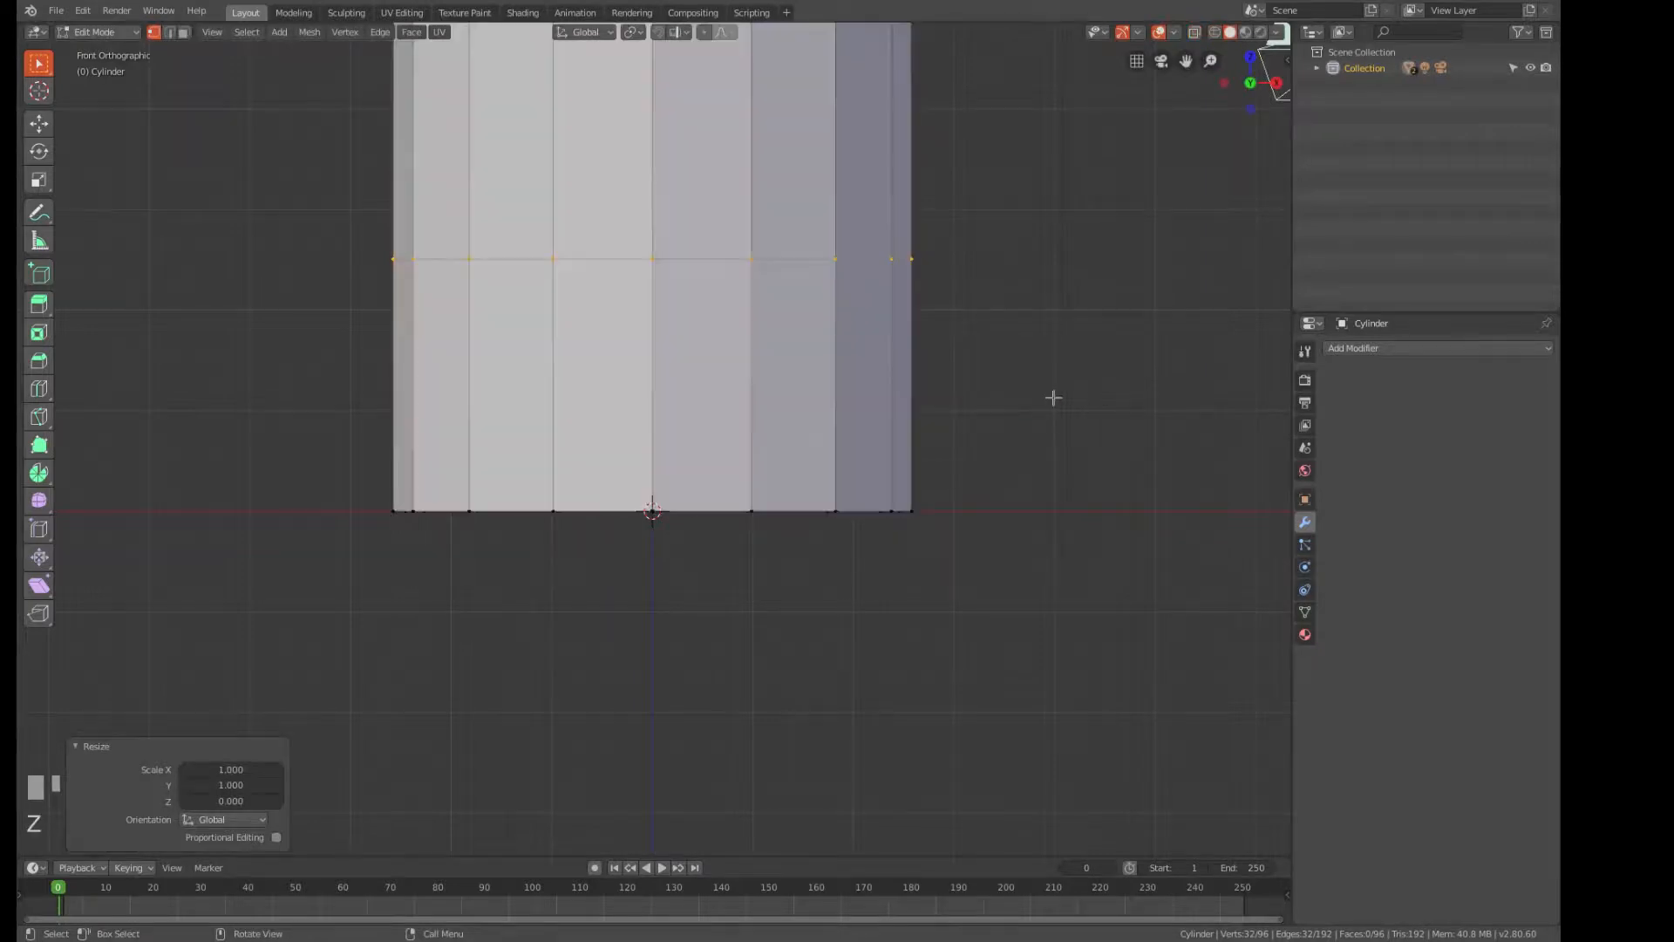
Delete three adjacent outside faces in the lower half of the wall for a doorway near the first steps.
scroll(1061, 398, down, 3)
middle_drag(1046, 374, 950, 528)
middle_drag(1076, 586, 1067, 90)
middle_drag(1026, 463, 1081, 443)
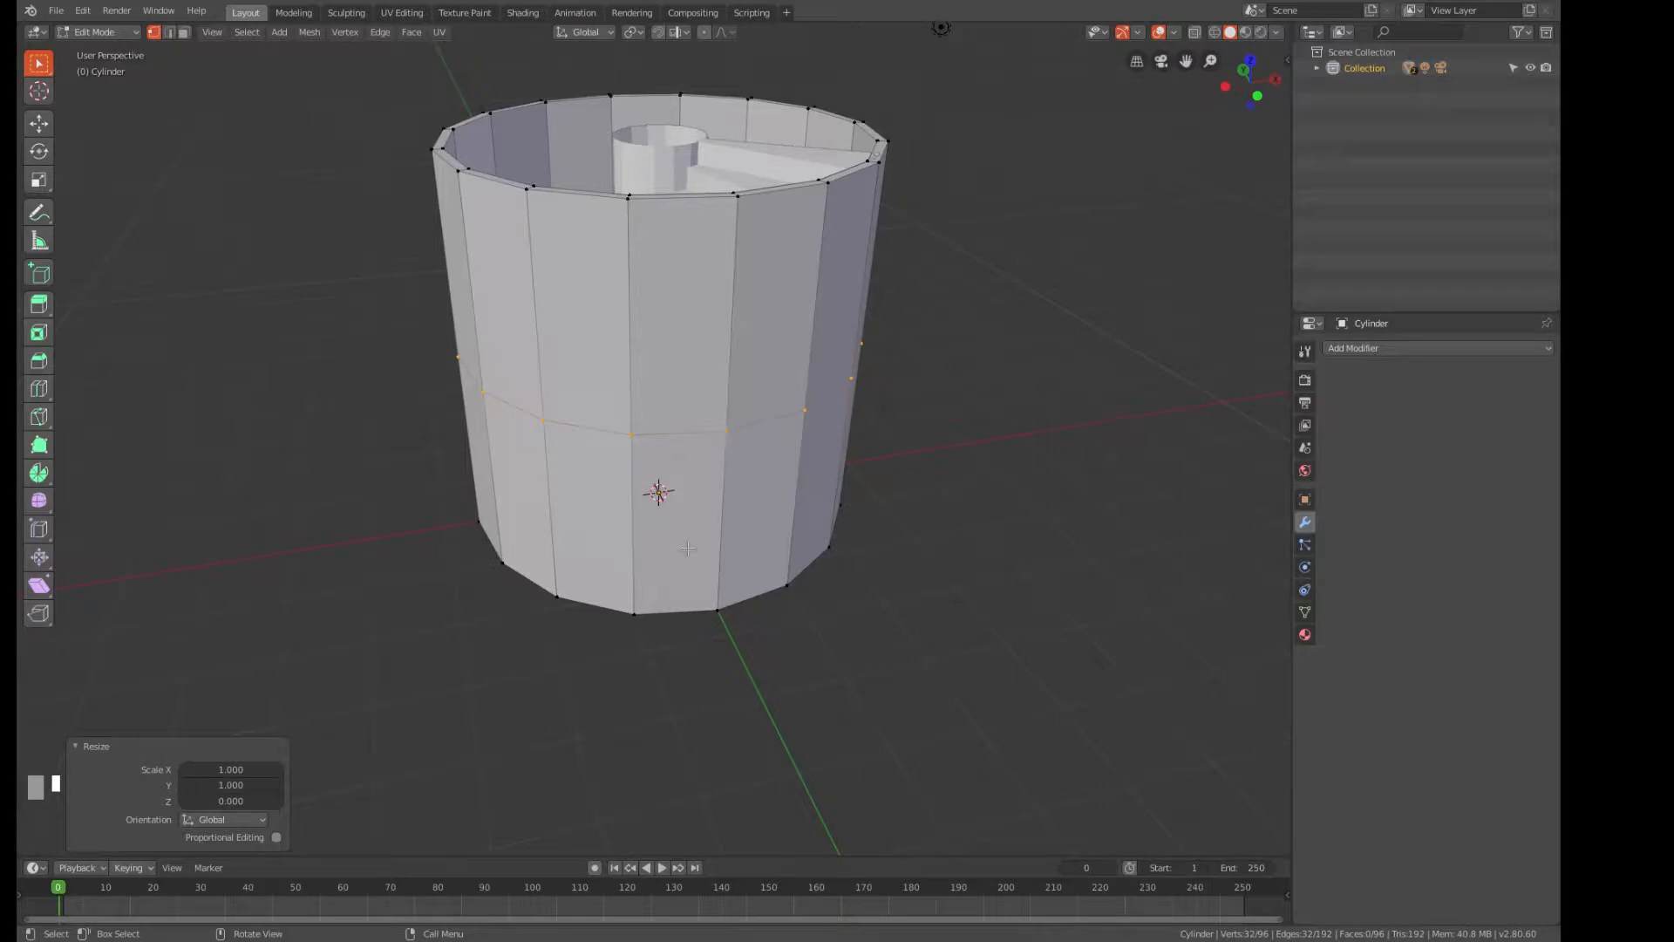
key(3)
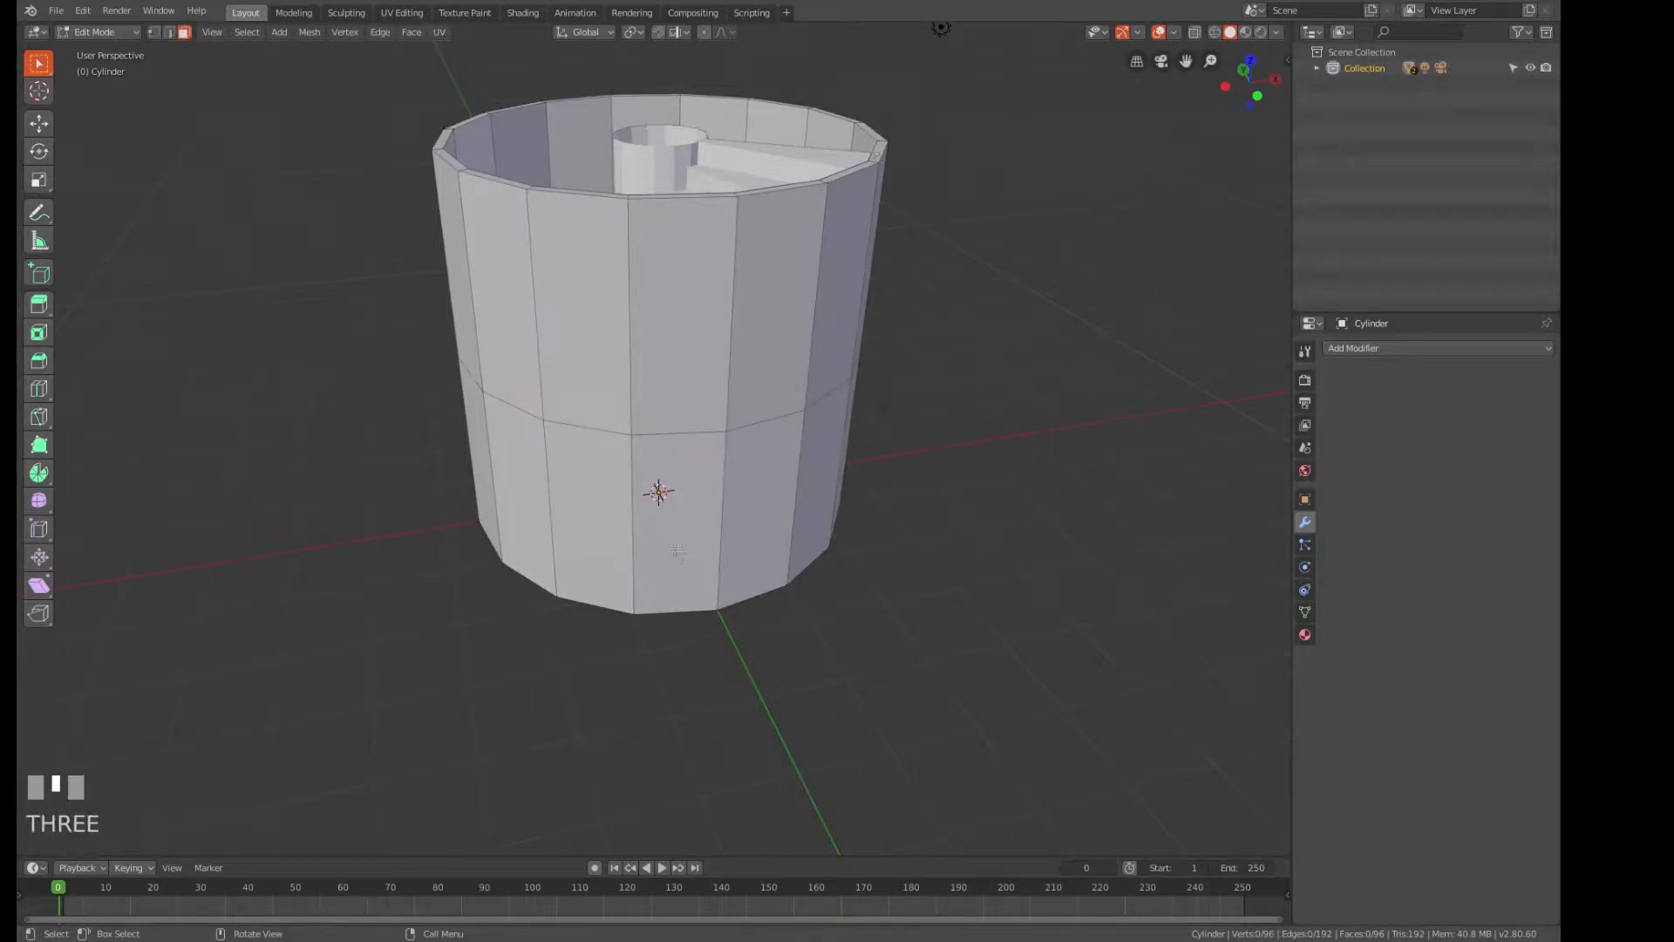
click(679, 524)
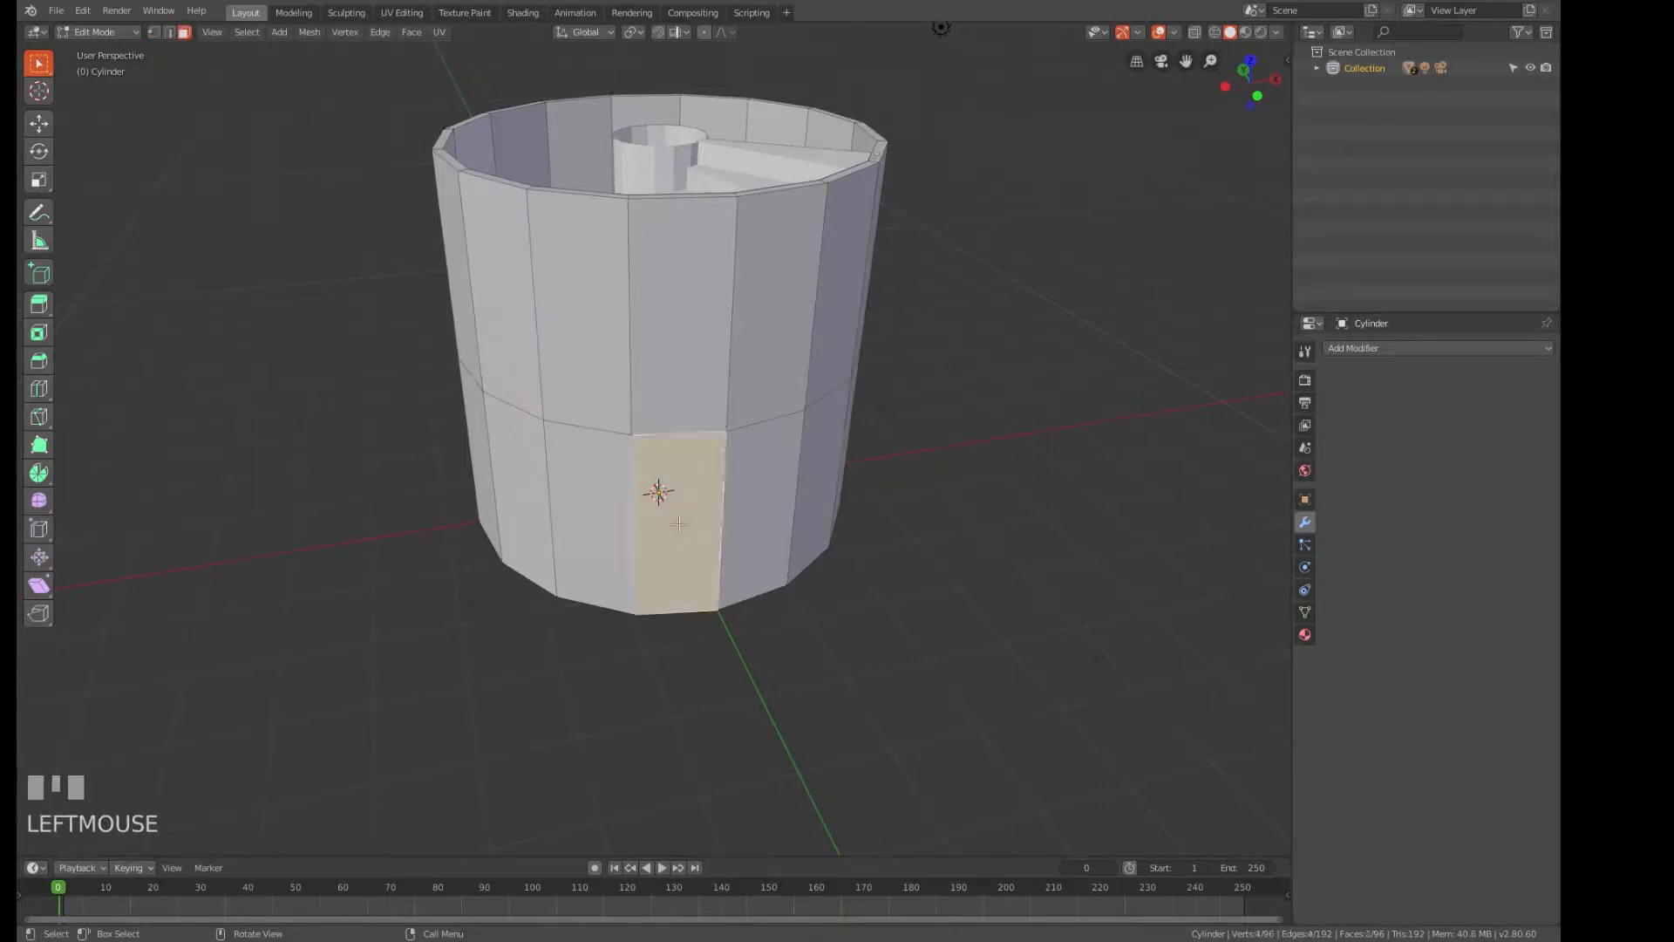
shift+click(759, 516)
middle_drag(756, 515, 924, 506)
shift+click(691, 566)
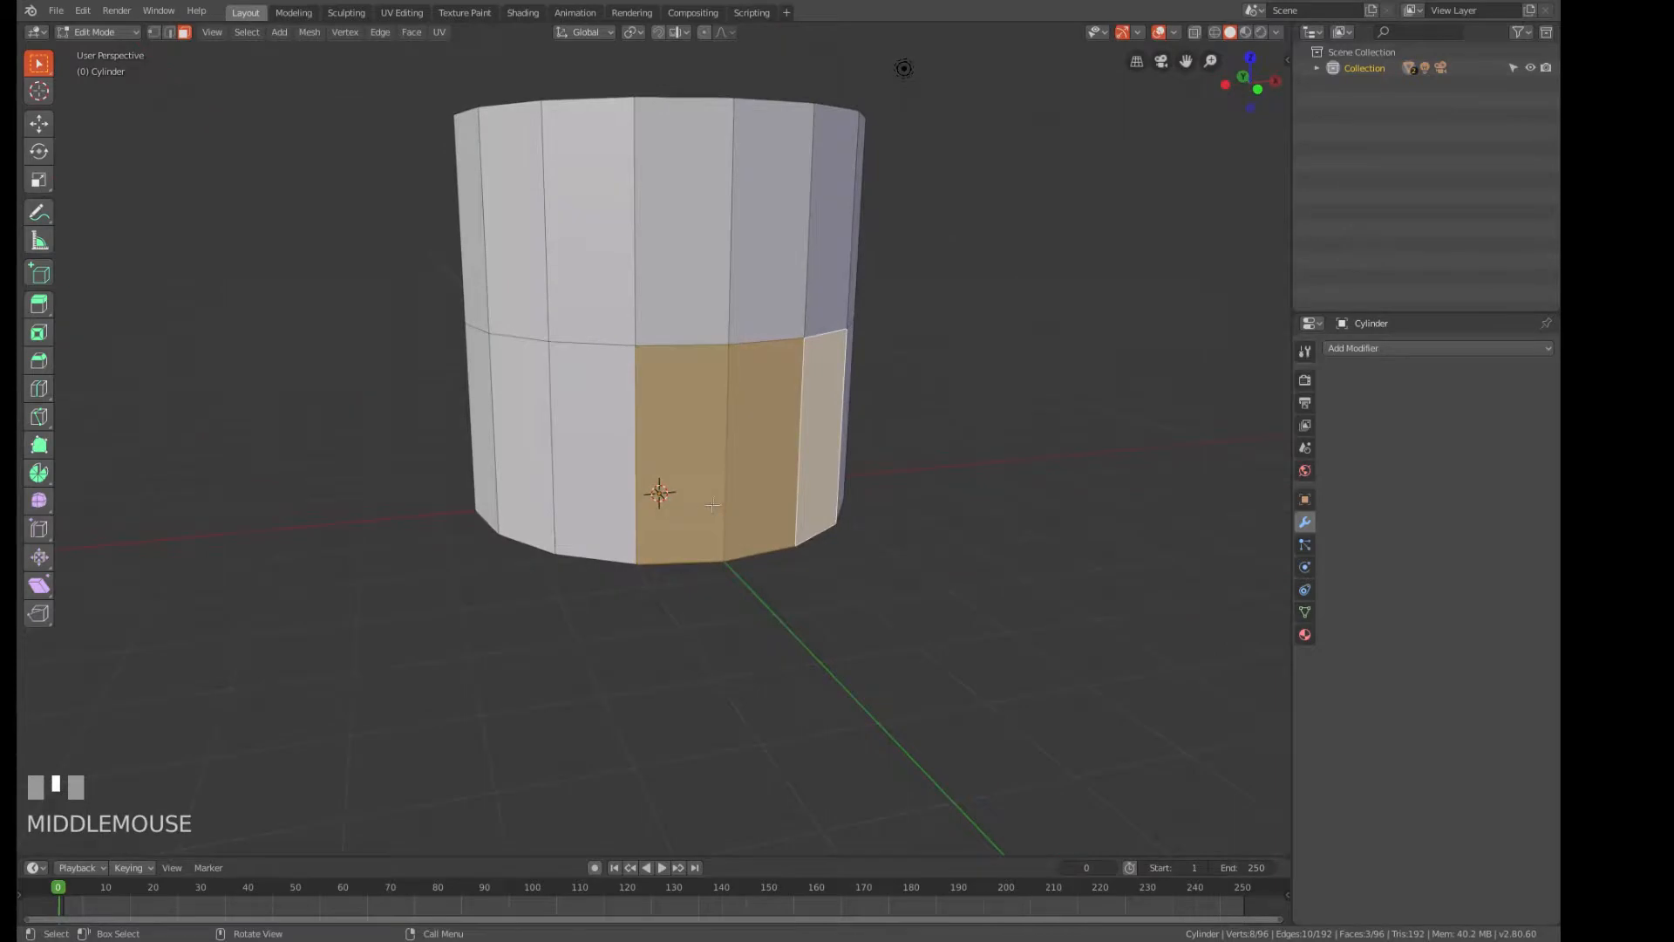
key(x)
click(699, 497)
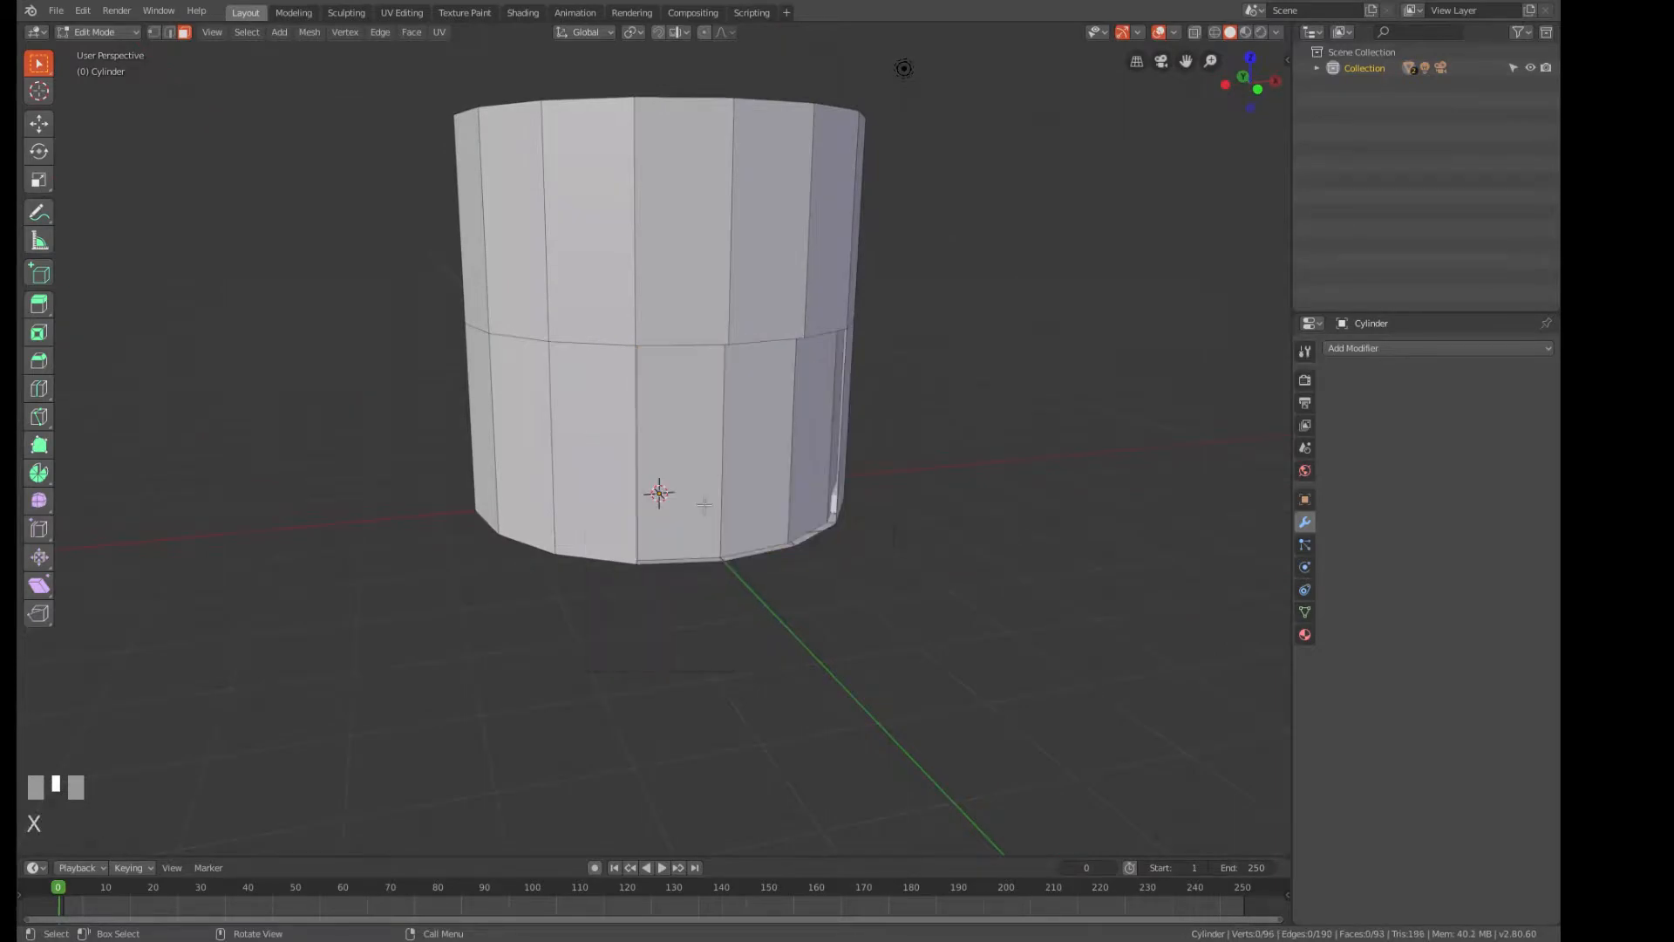
Delete the three matching inside wall faces behind the doorway opening.
click(698, 474)
shift+click(782, 460)
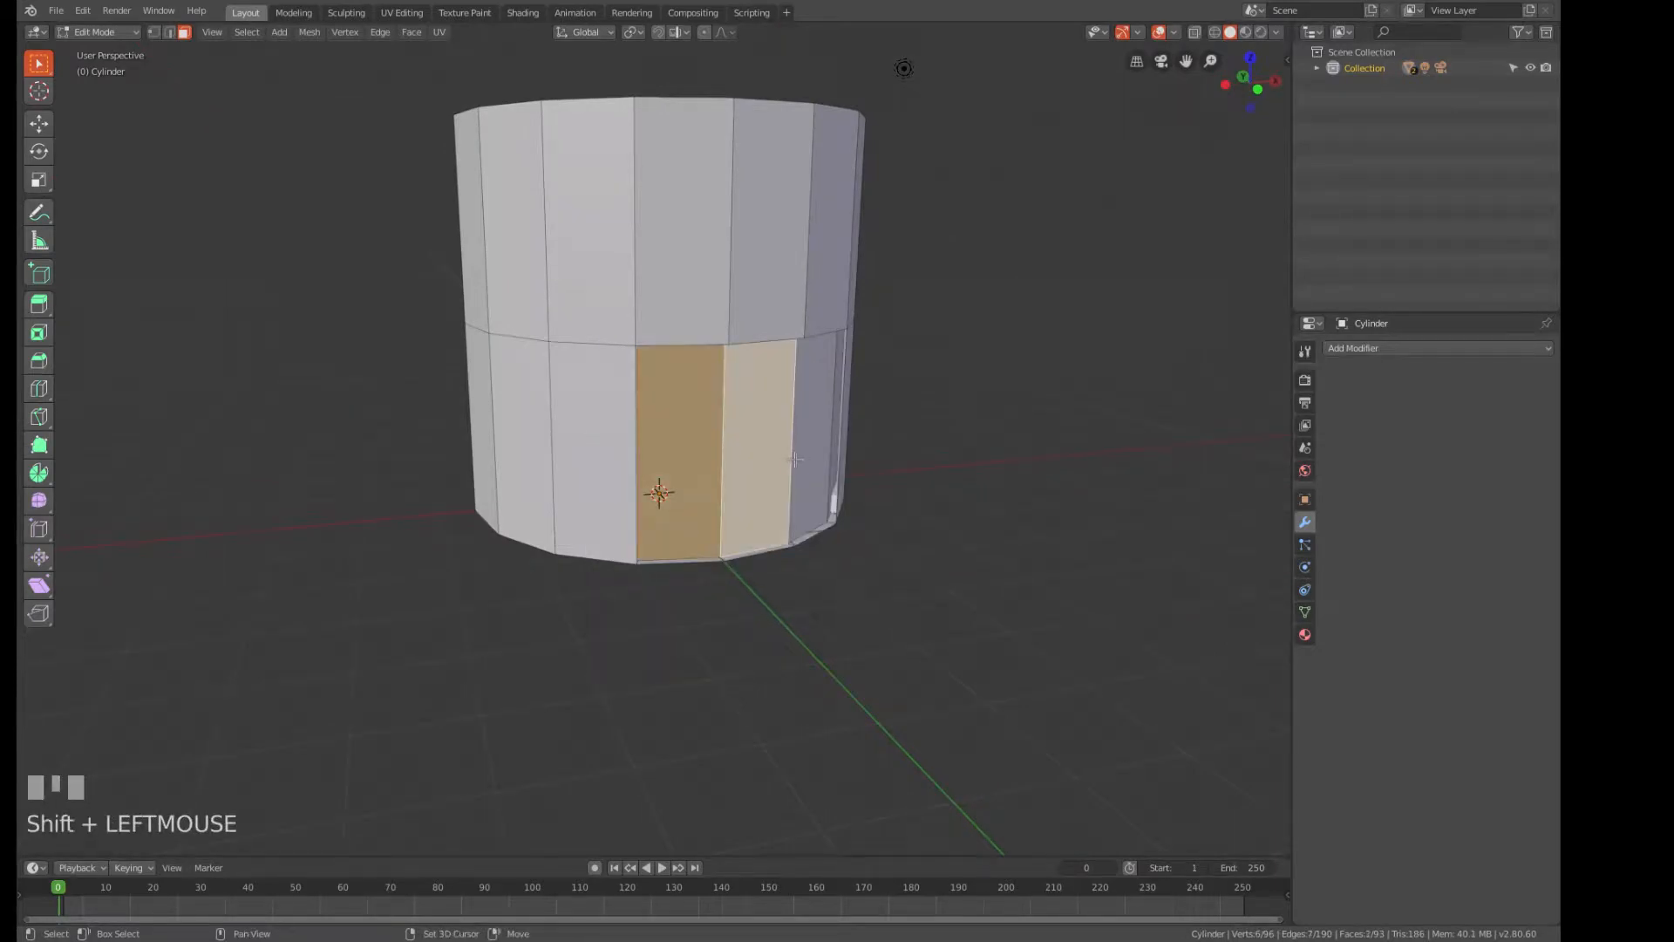
shift+click(795, 458)
key(z)
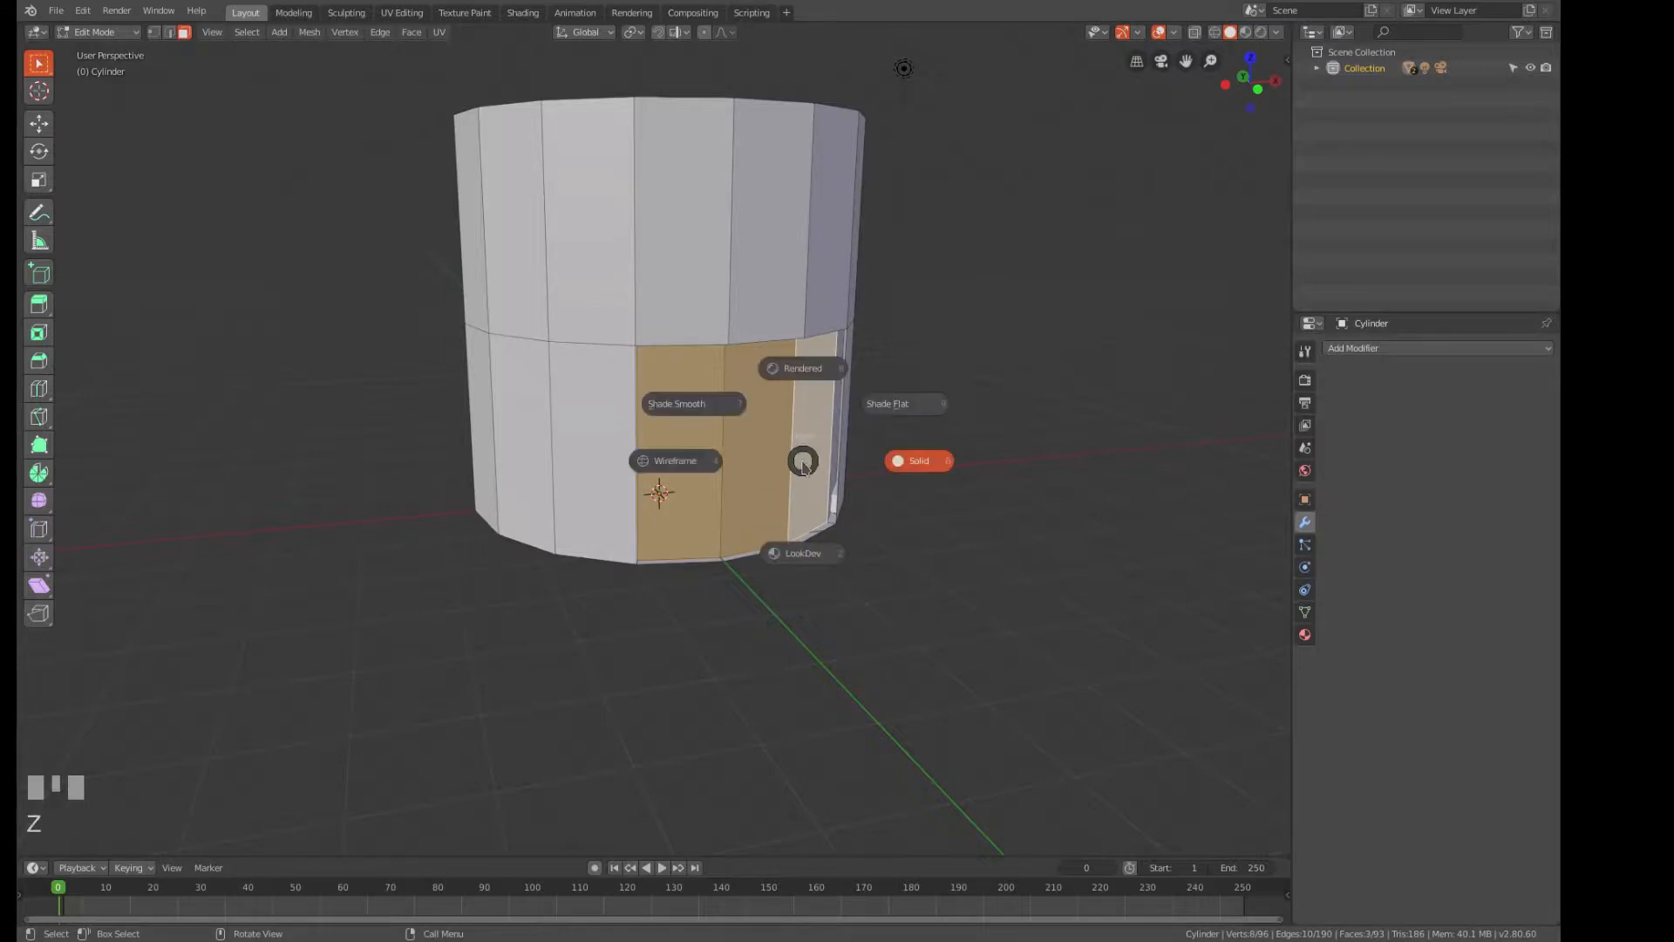
key(Escape)
key(x)
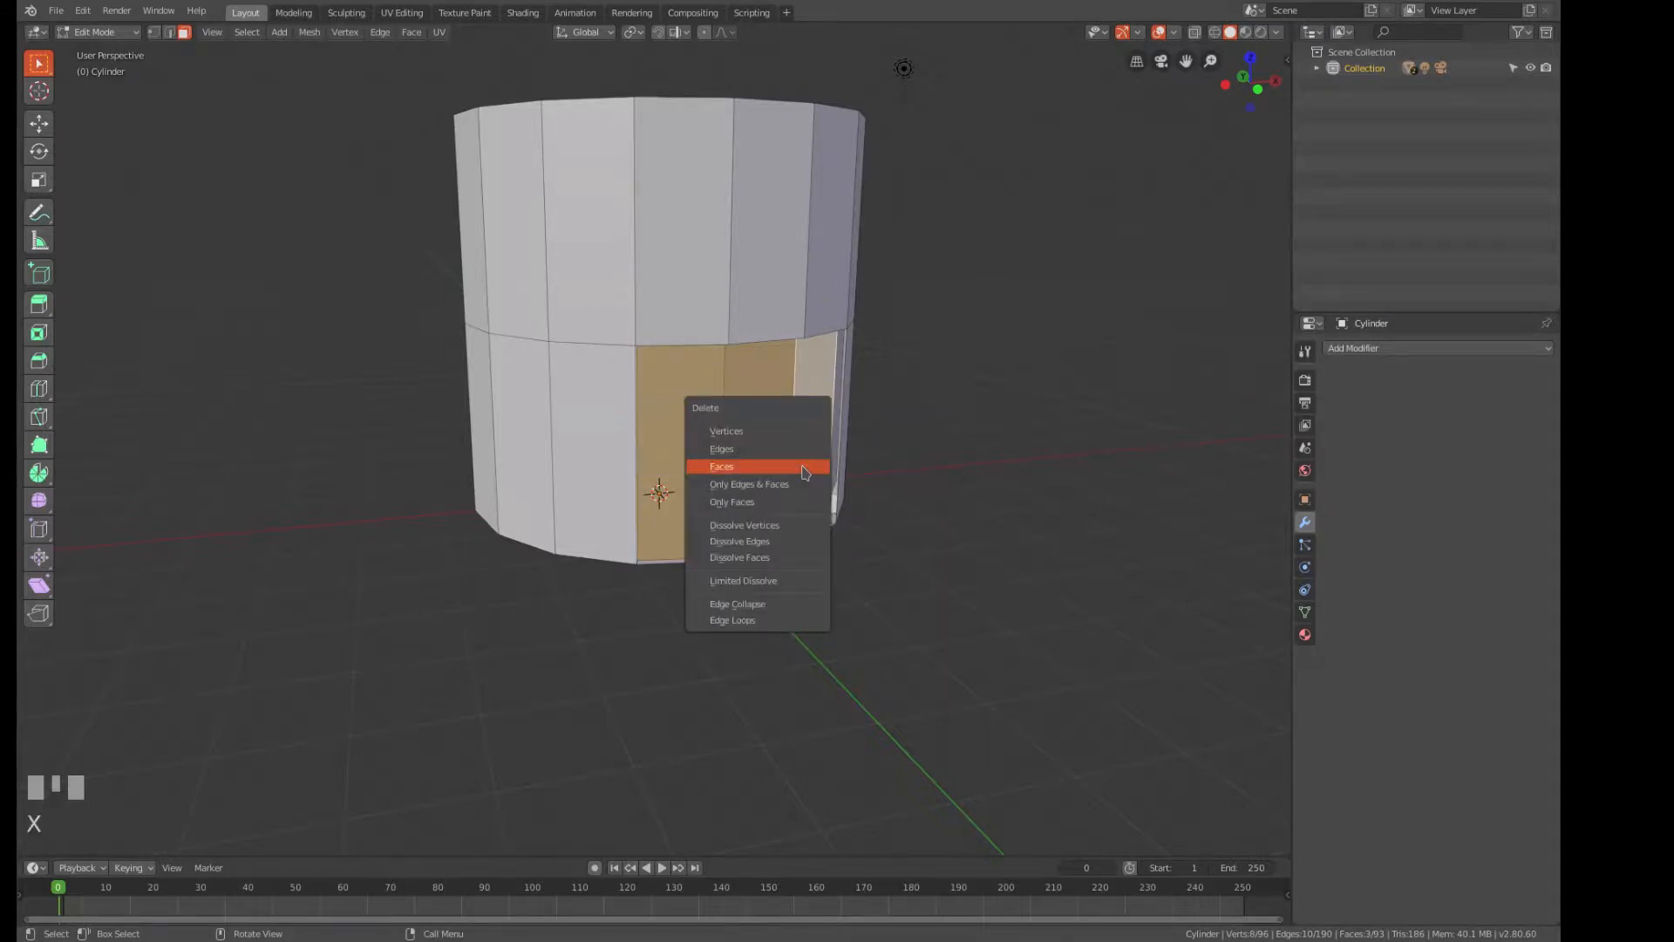
click(803, 471)
Delete the three narrow bottom rim faces that cross the doorway's threshold.
middle_drag(856, 534, 600, 626)
scroll(891, 549, up, 2)
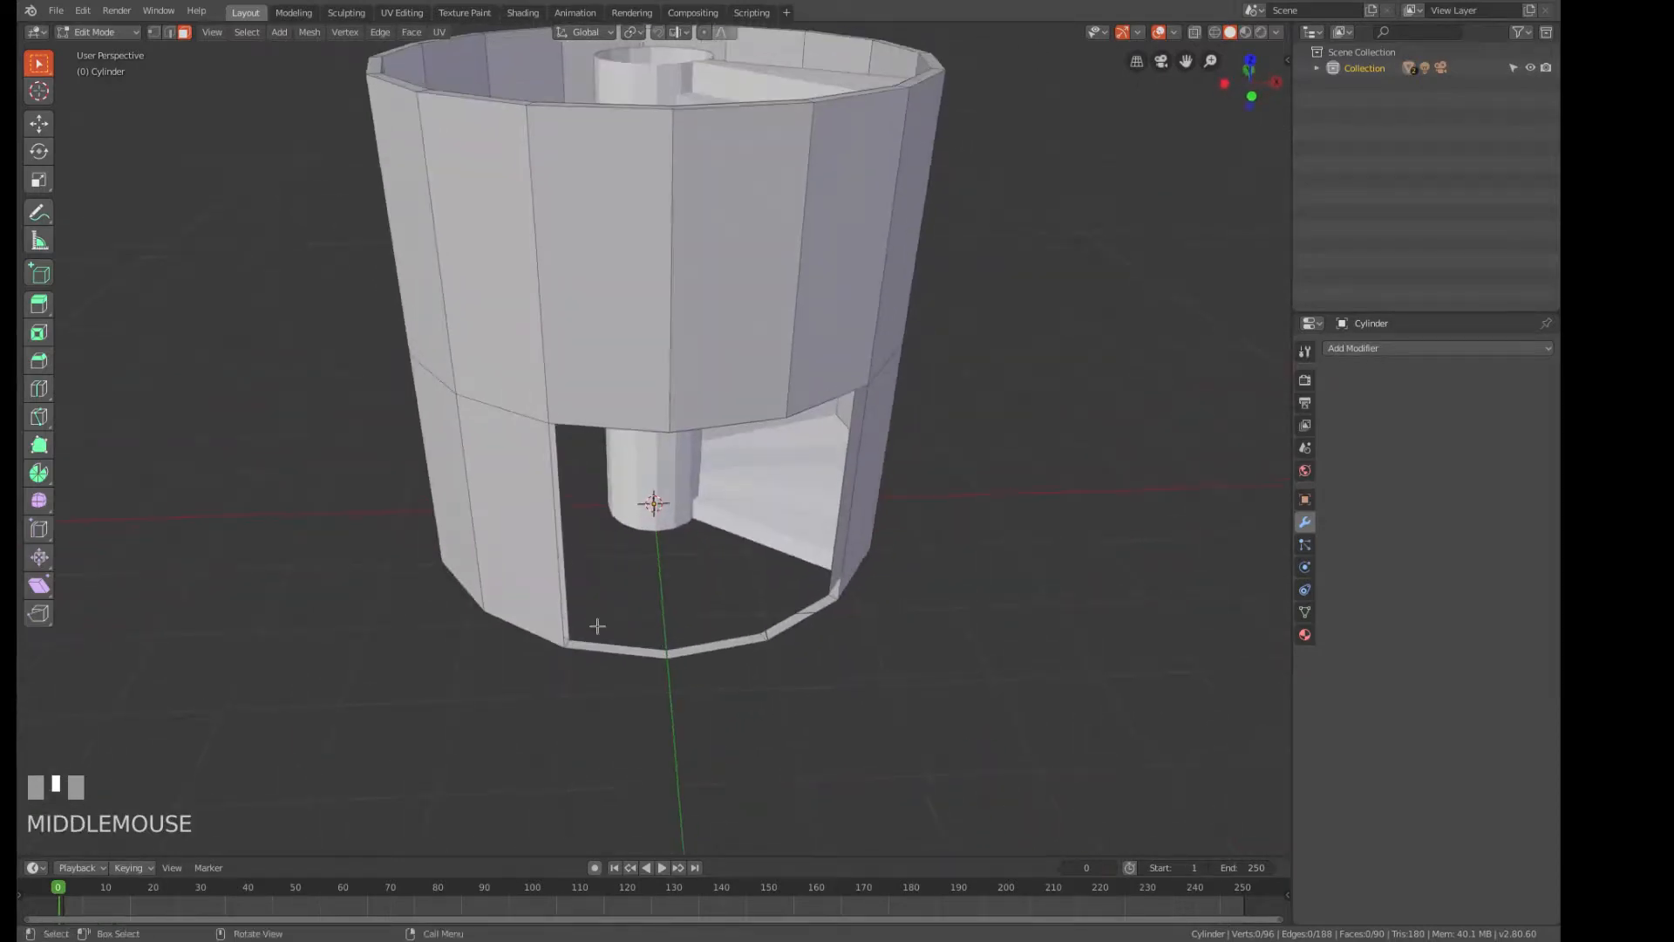
drag(600, 598, 807, 728)
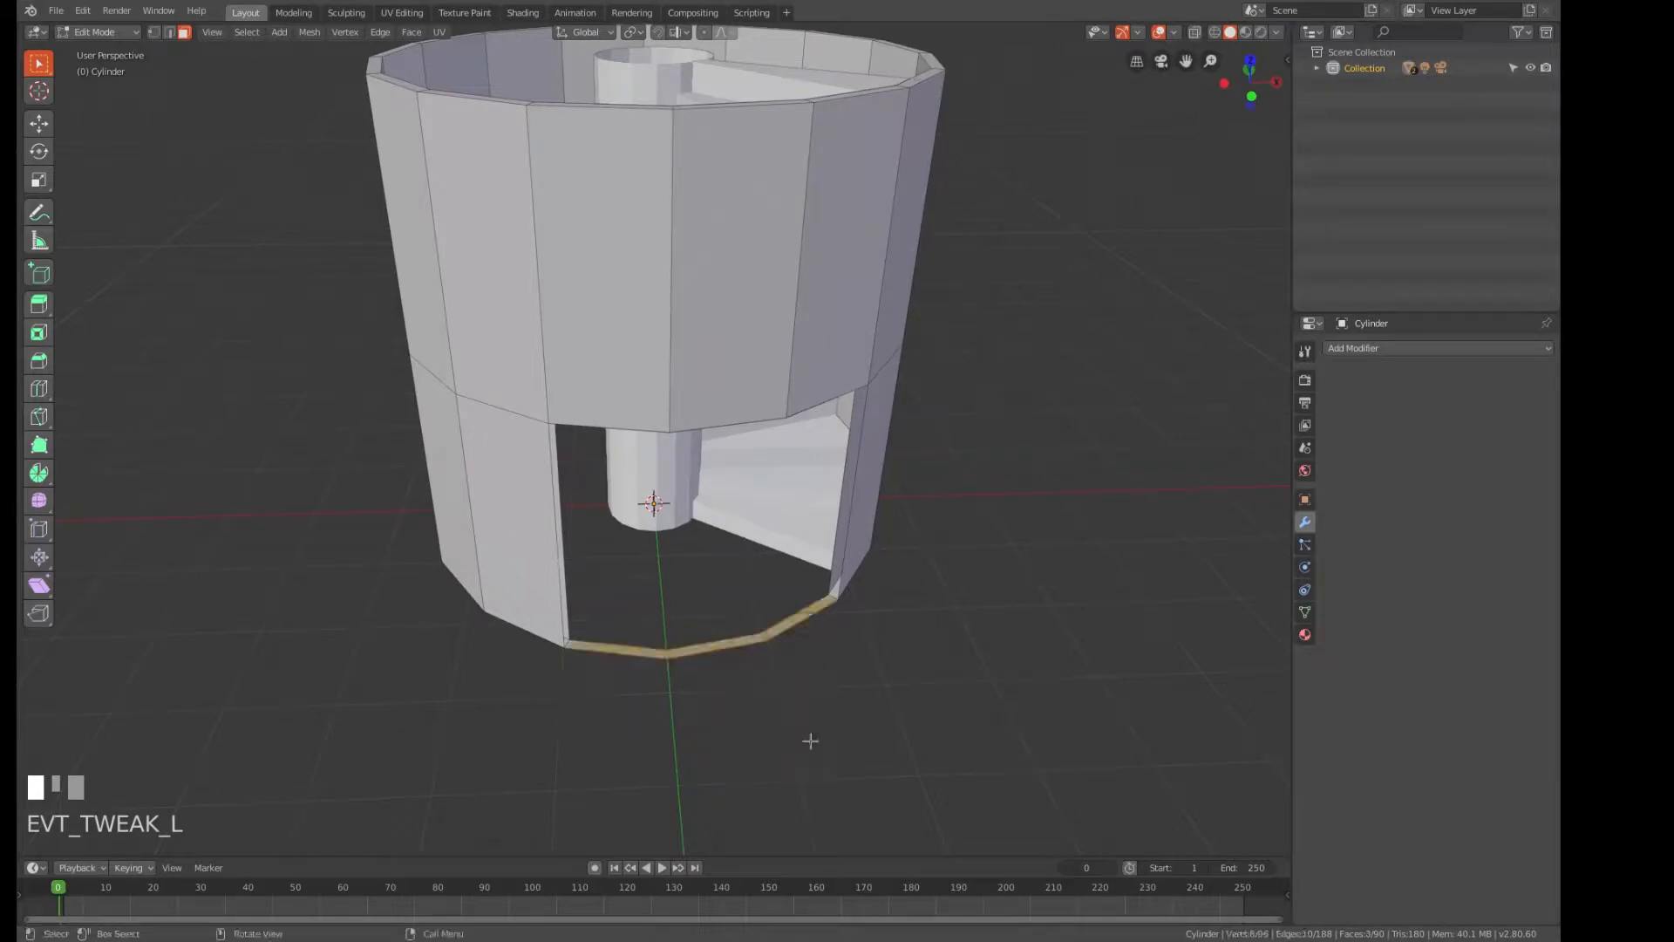
key(x)
click(794, 719)
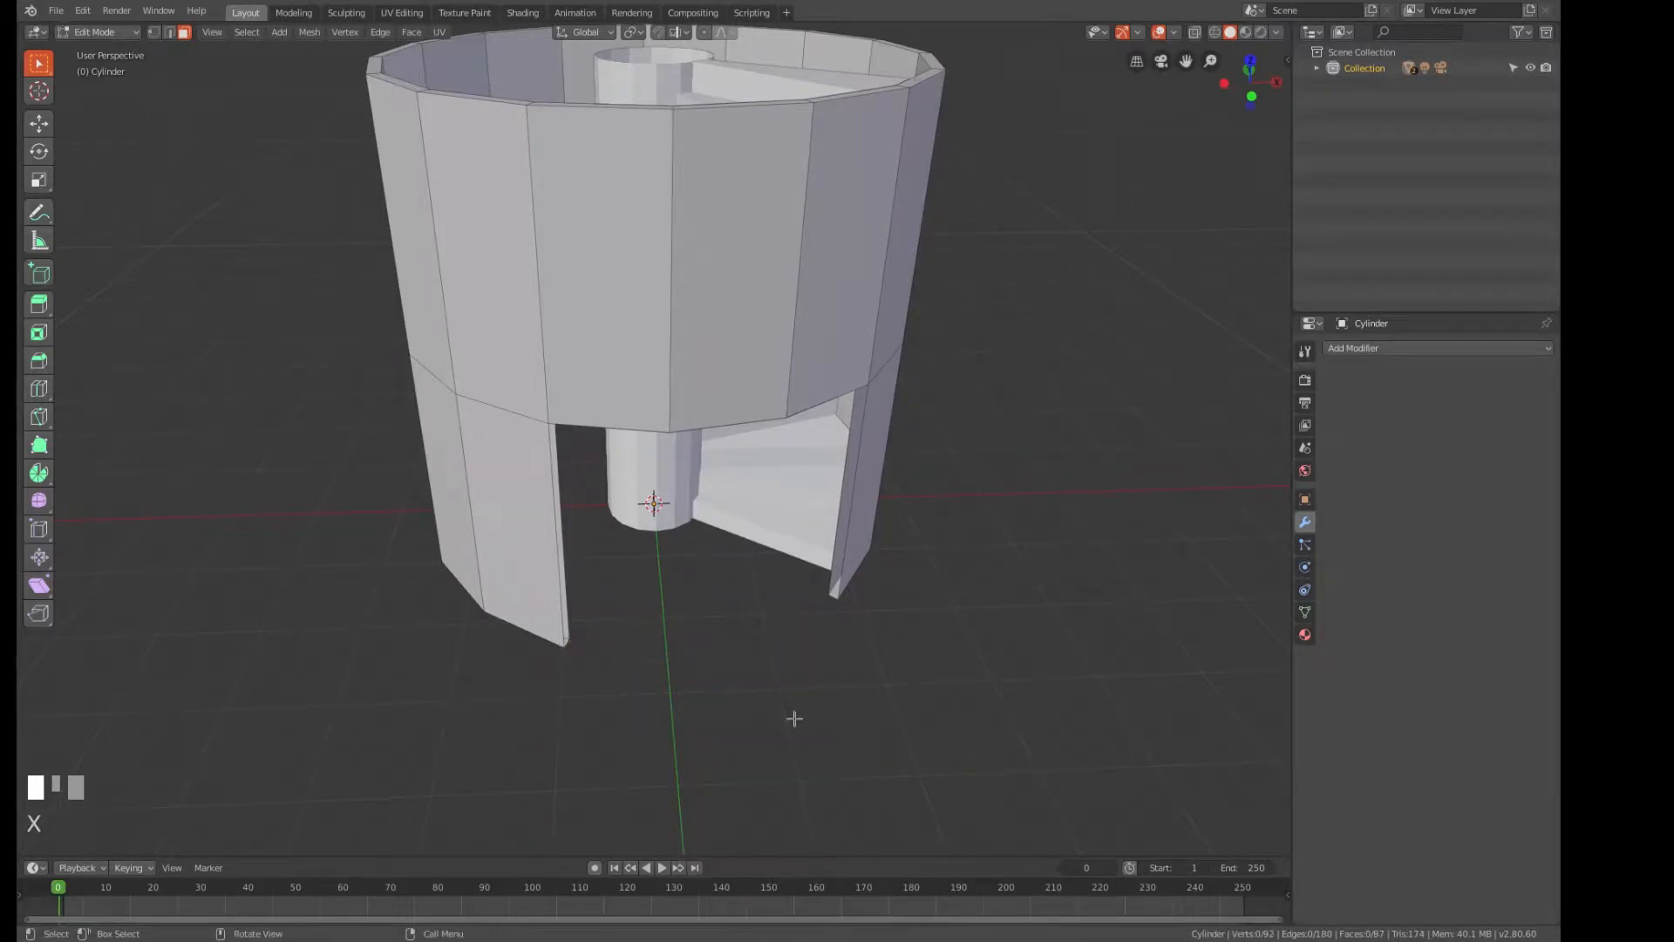
Close the wall thickness on the stair side of the doorway by bridging its inner and outer vertical edges.
middle_drag(802, 717, 854, 665)
scroll(852, 635, up, 2)
scroll(868, 598, down, 1)
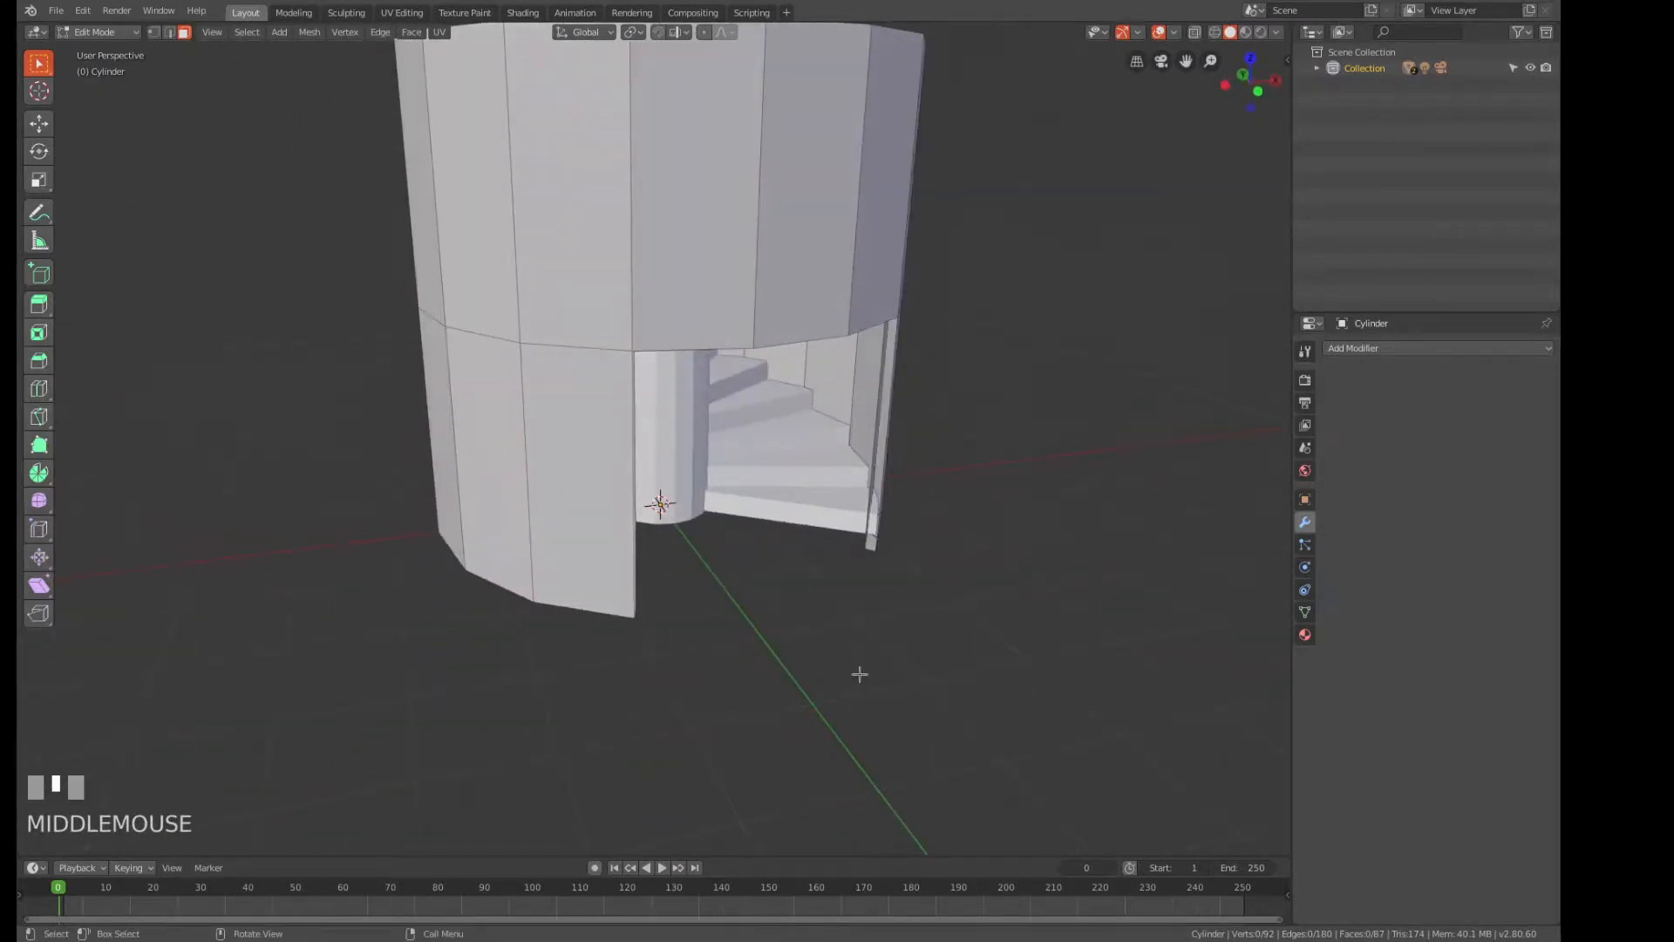
key(2)
mouse_move(859, 674)
middle_down()
mouse_move(863, 631)
mouse_move(893, 636)
mouse_move(886, 669)
middle_up()
scroll(888, 666, up, 3)
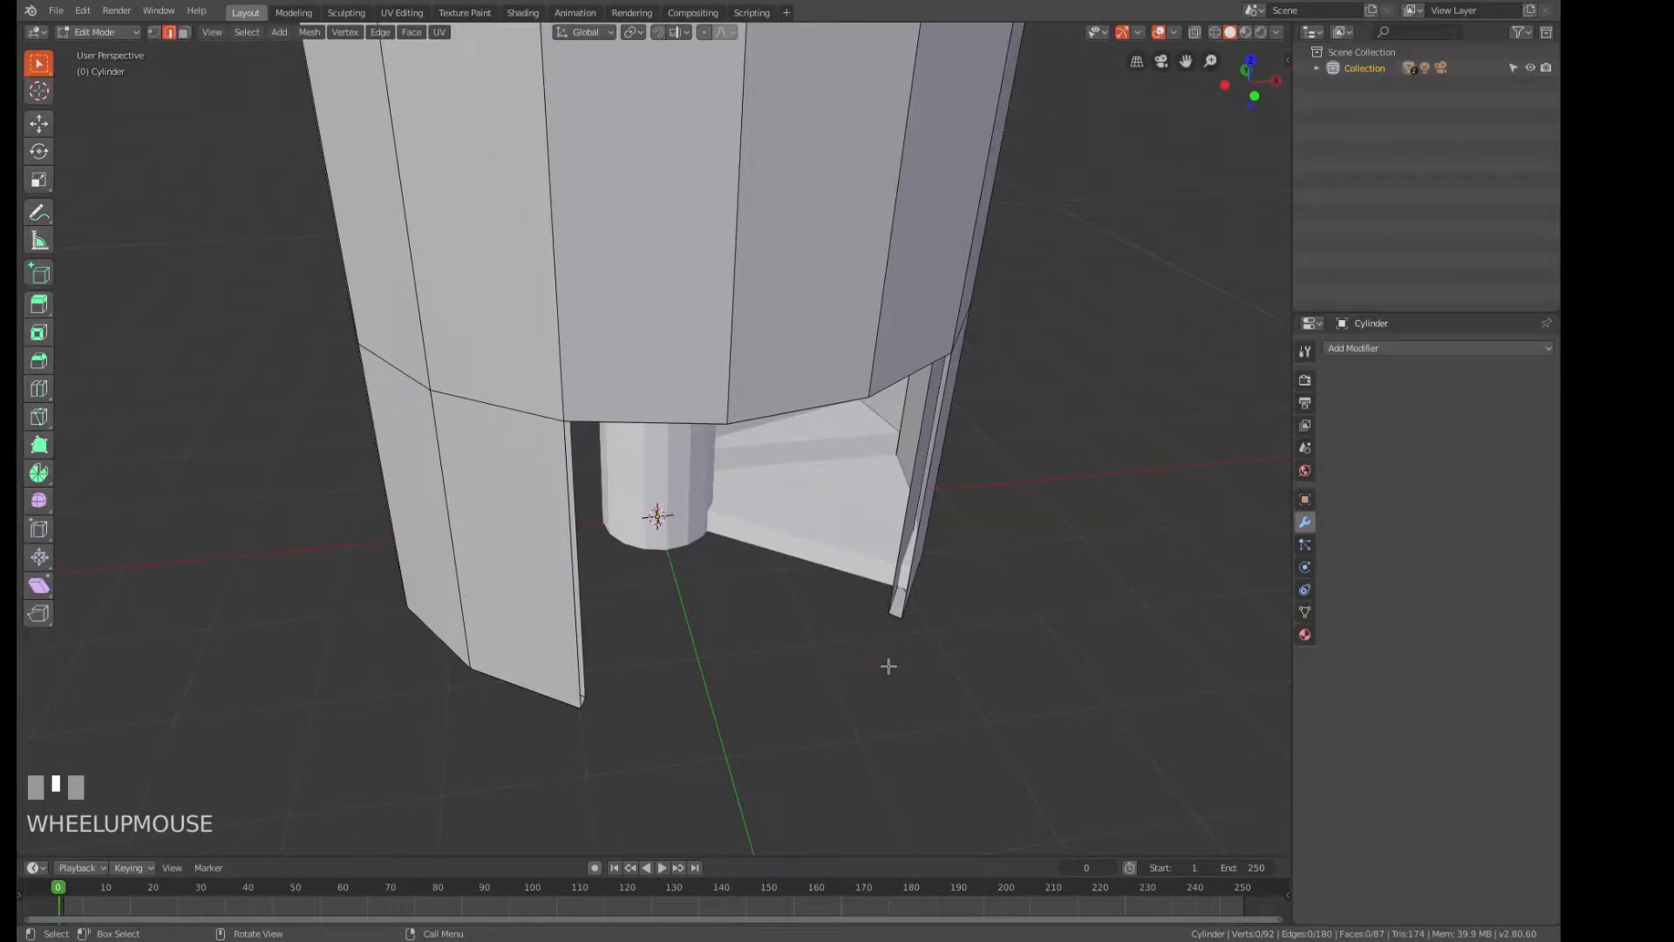
shift+click(899, 545)
shift+click(918, 546)
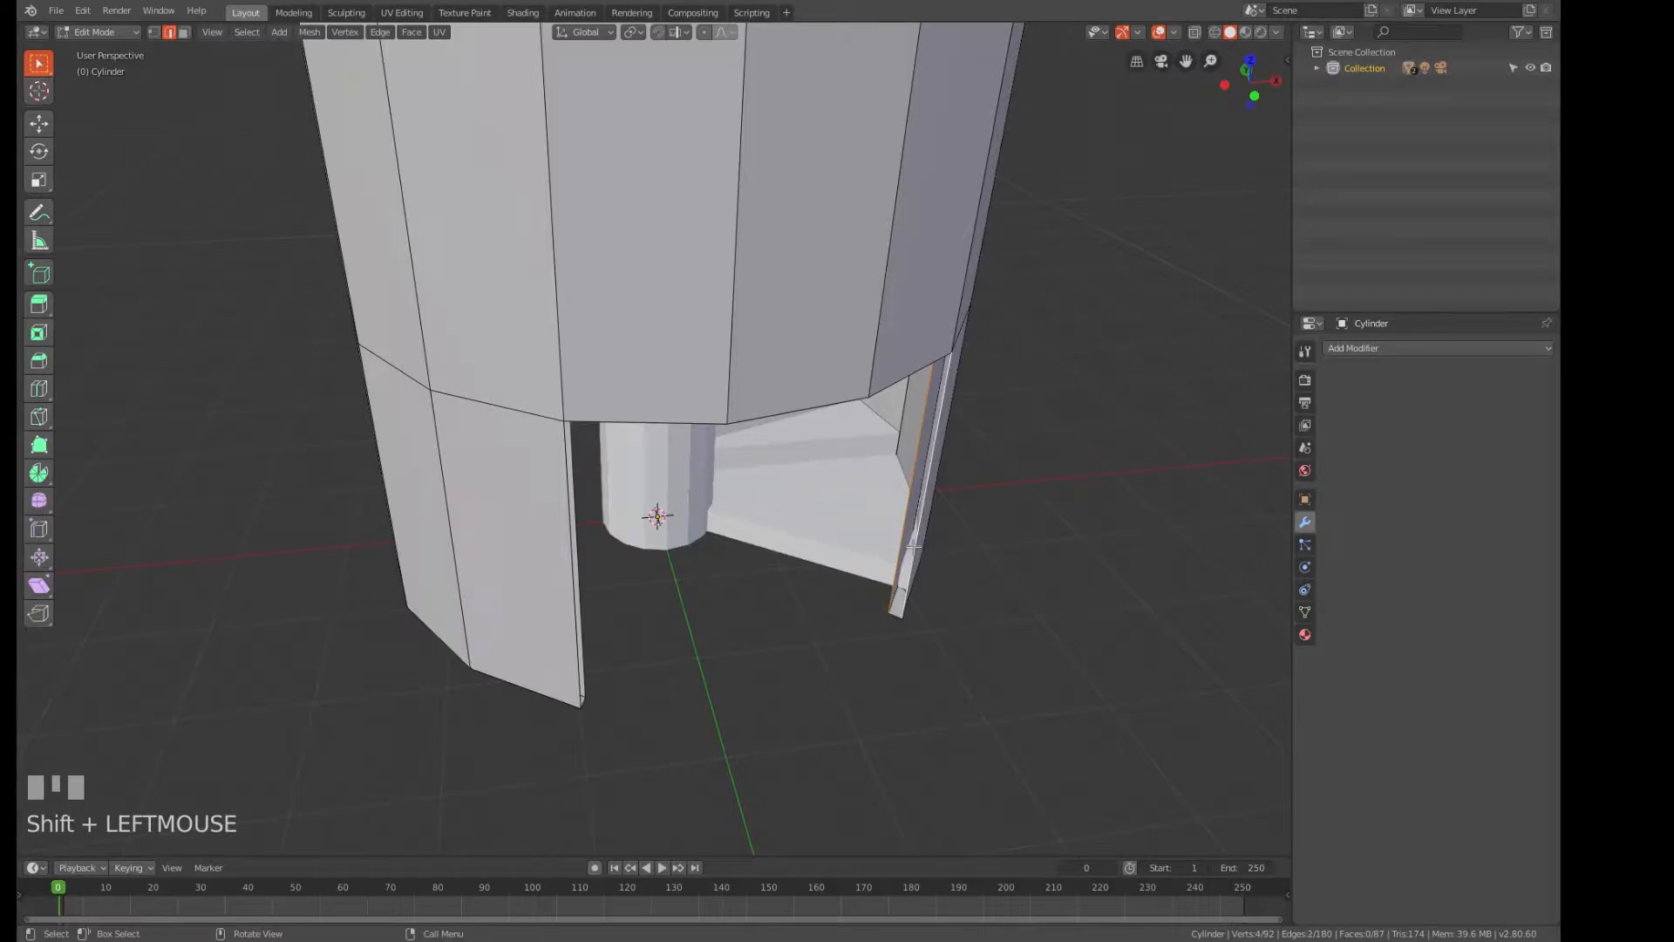
key(ctrl+e)
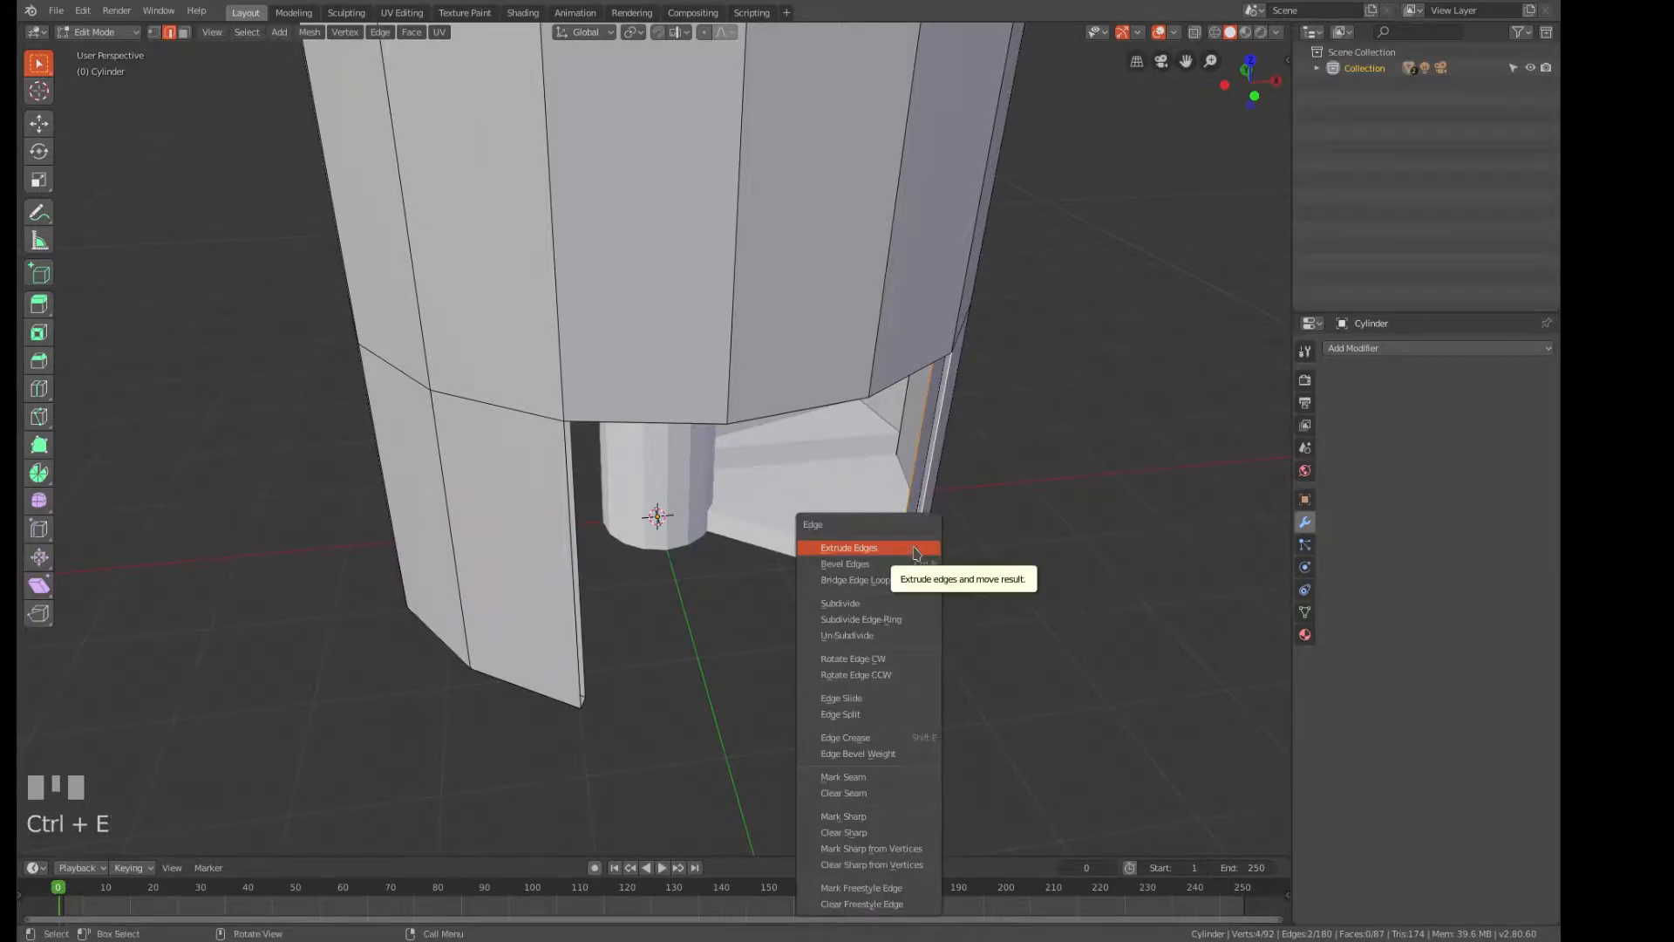
click(887, 578)
middle_drag(875, 597, 790, 557)
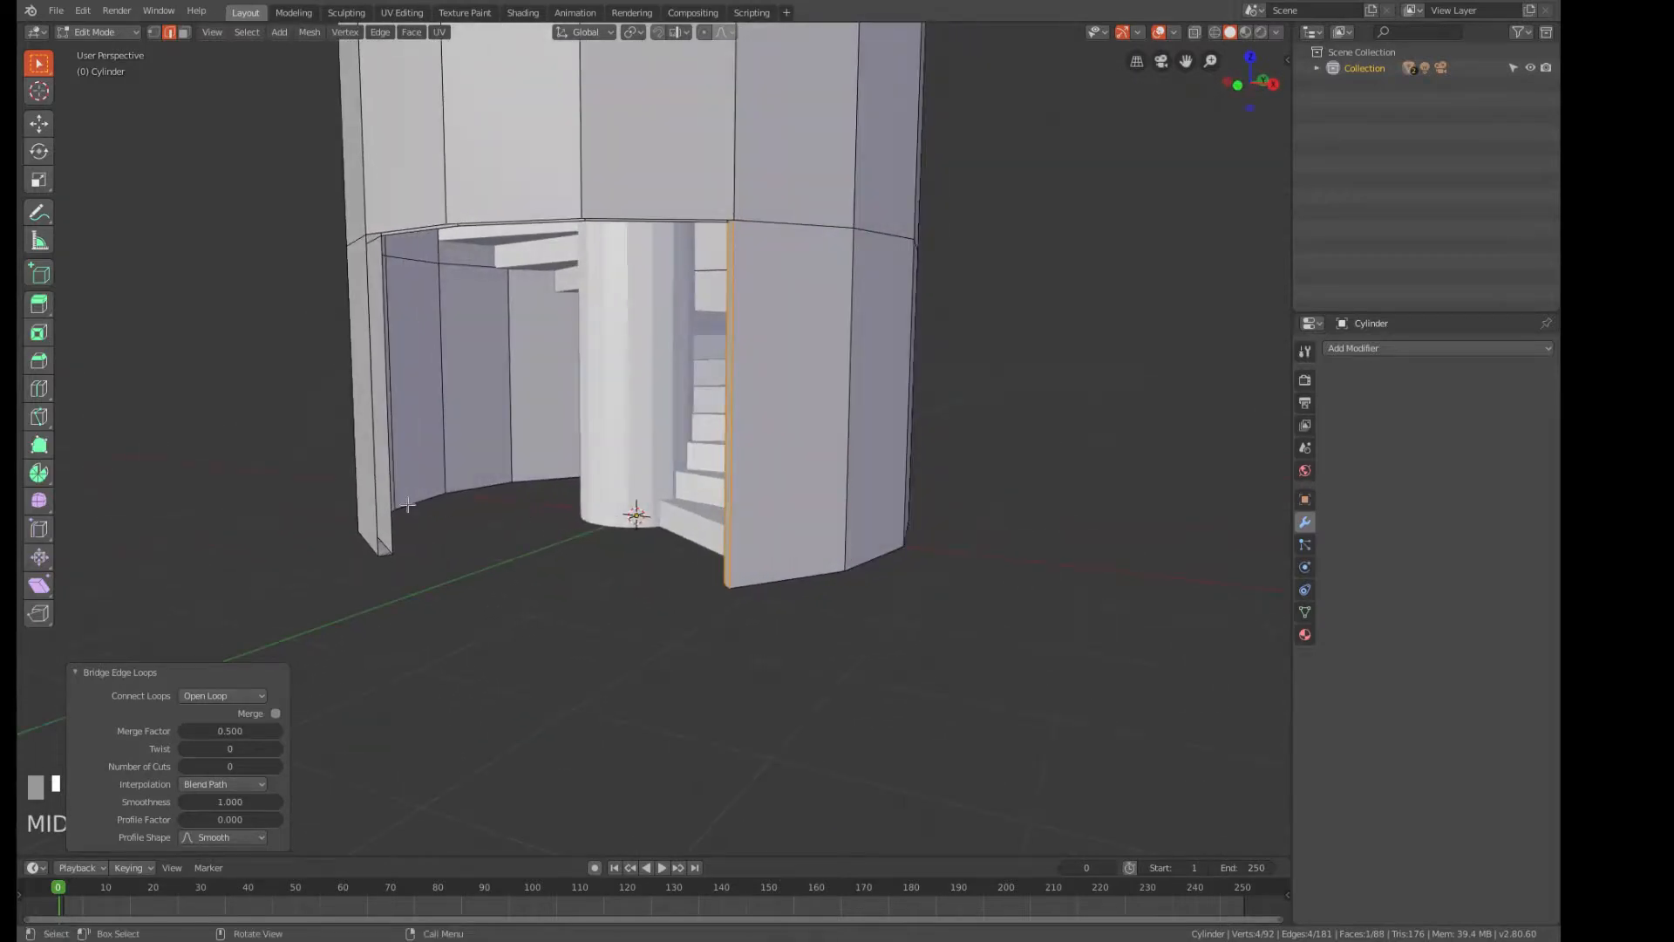
Bridge the inner and outer vertical edges on the doorway side opposite the first steps to close the wall thickness.
click(372, 502)
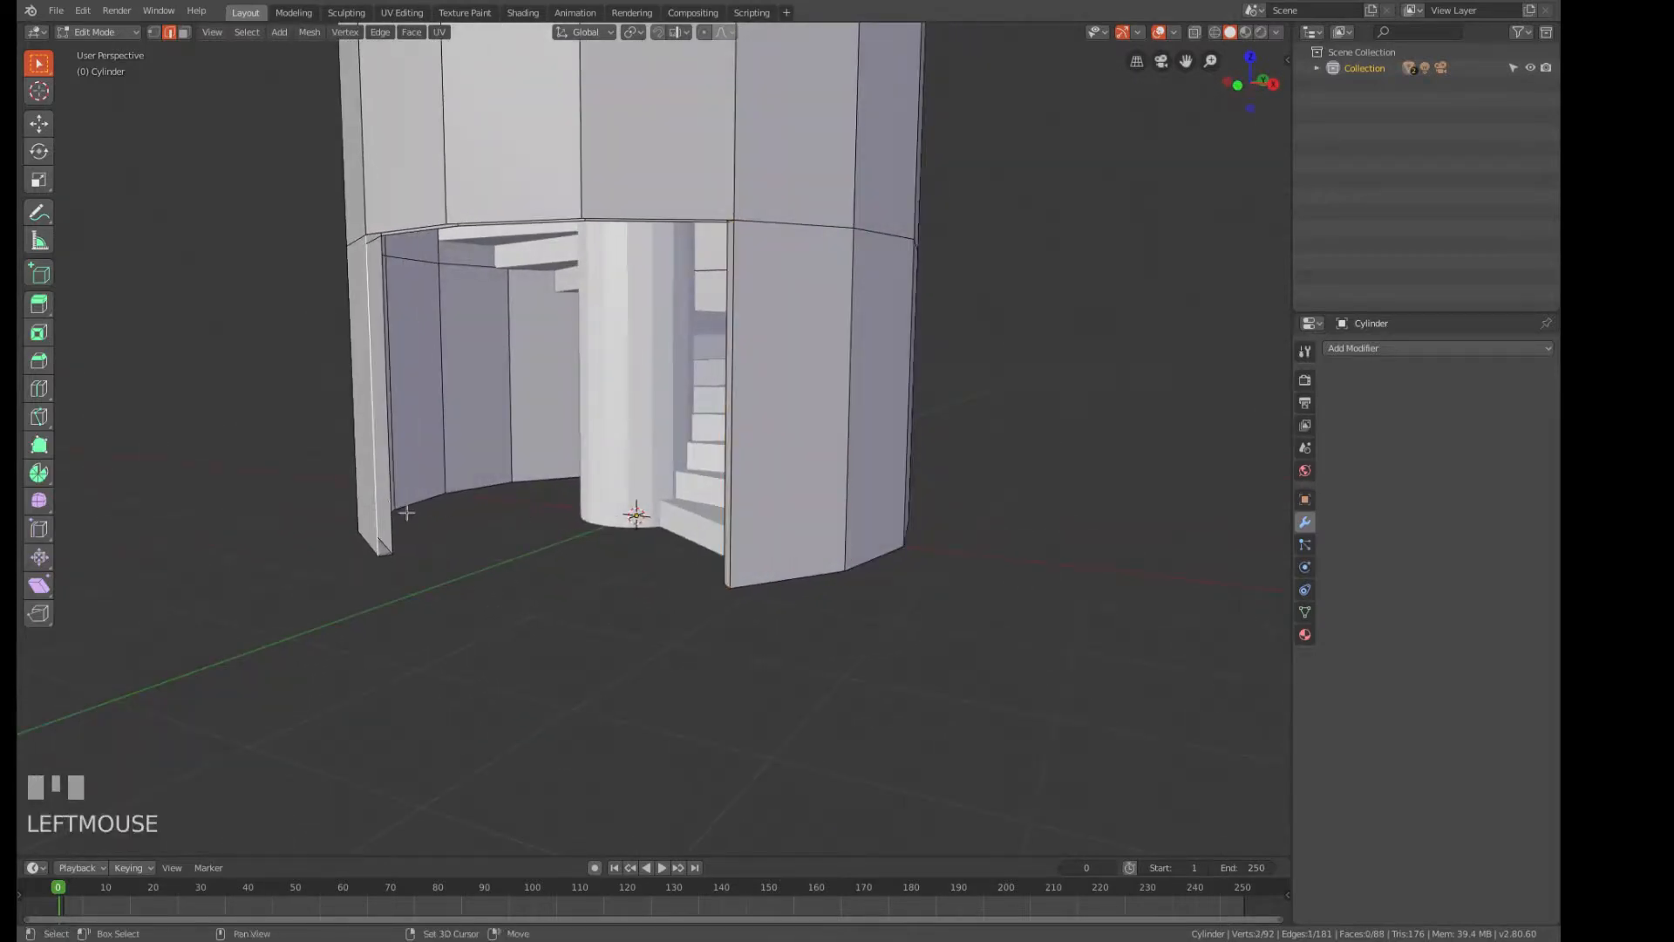
shift+click(388, 512)
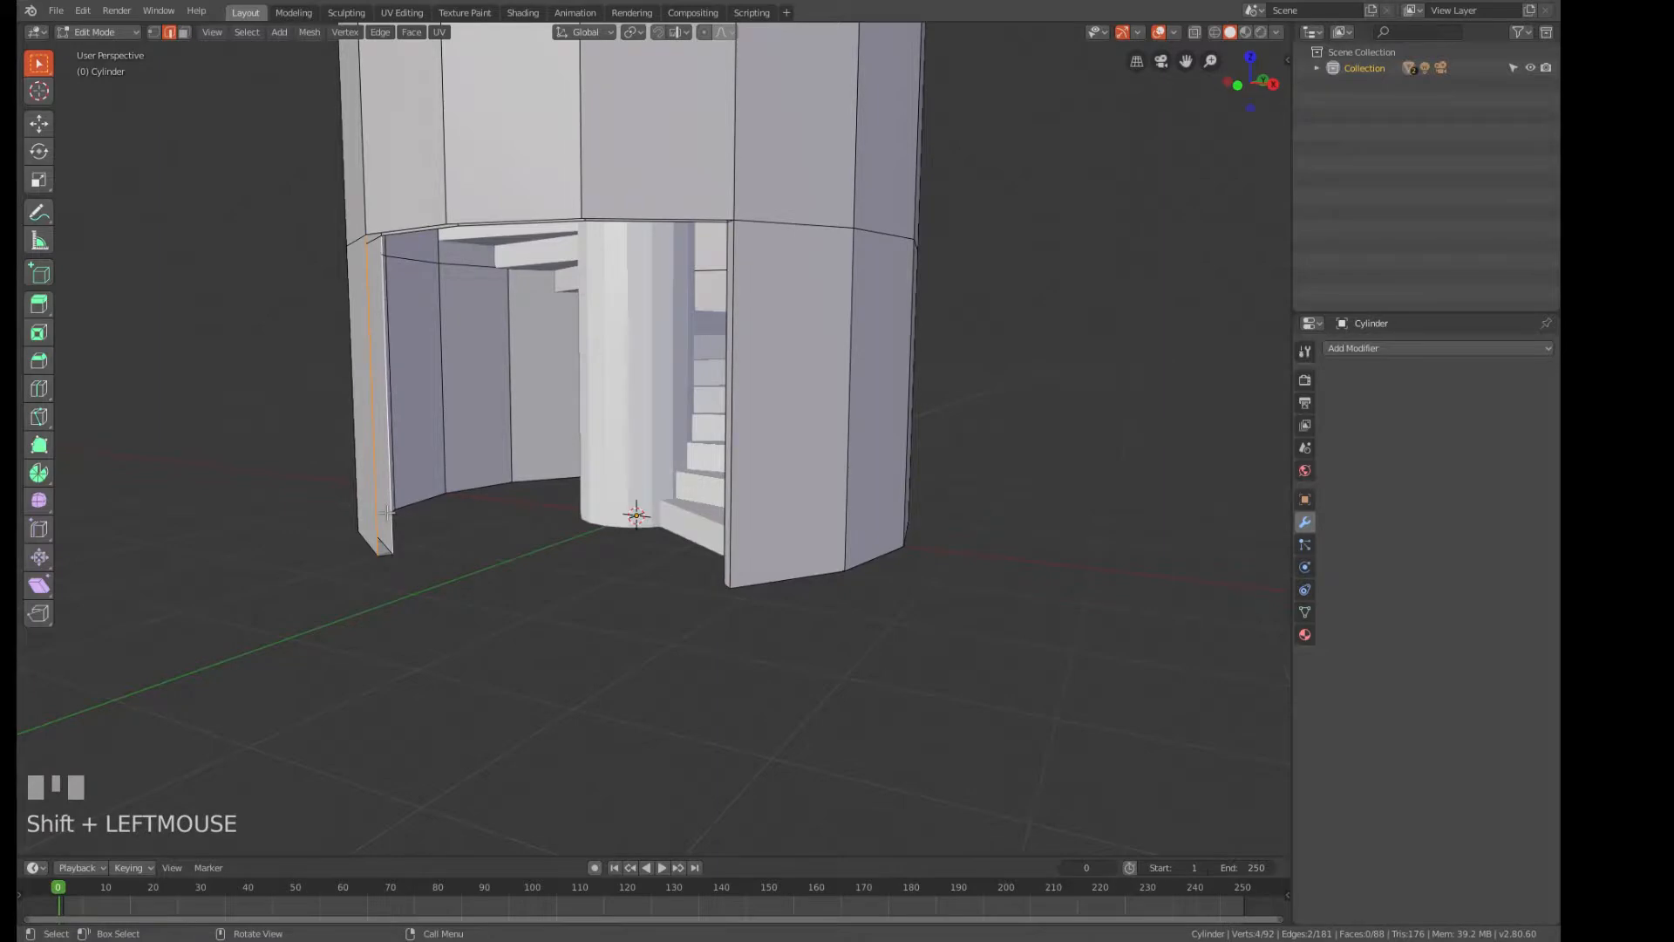
key(ctrl+e)
key(Return)
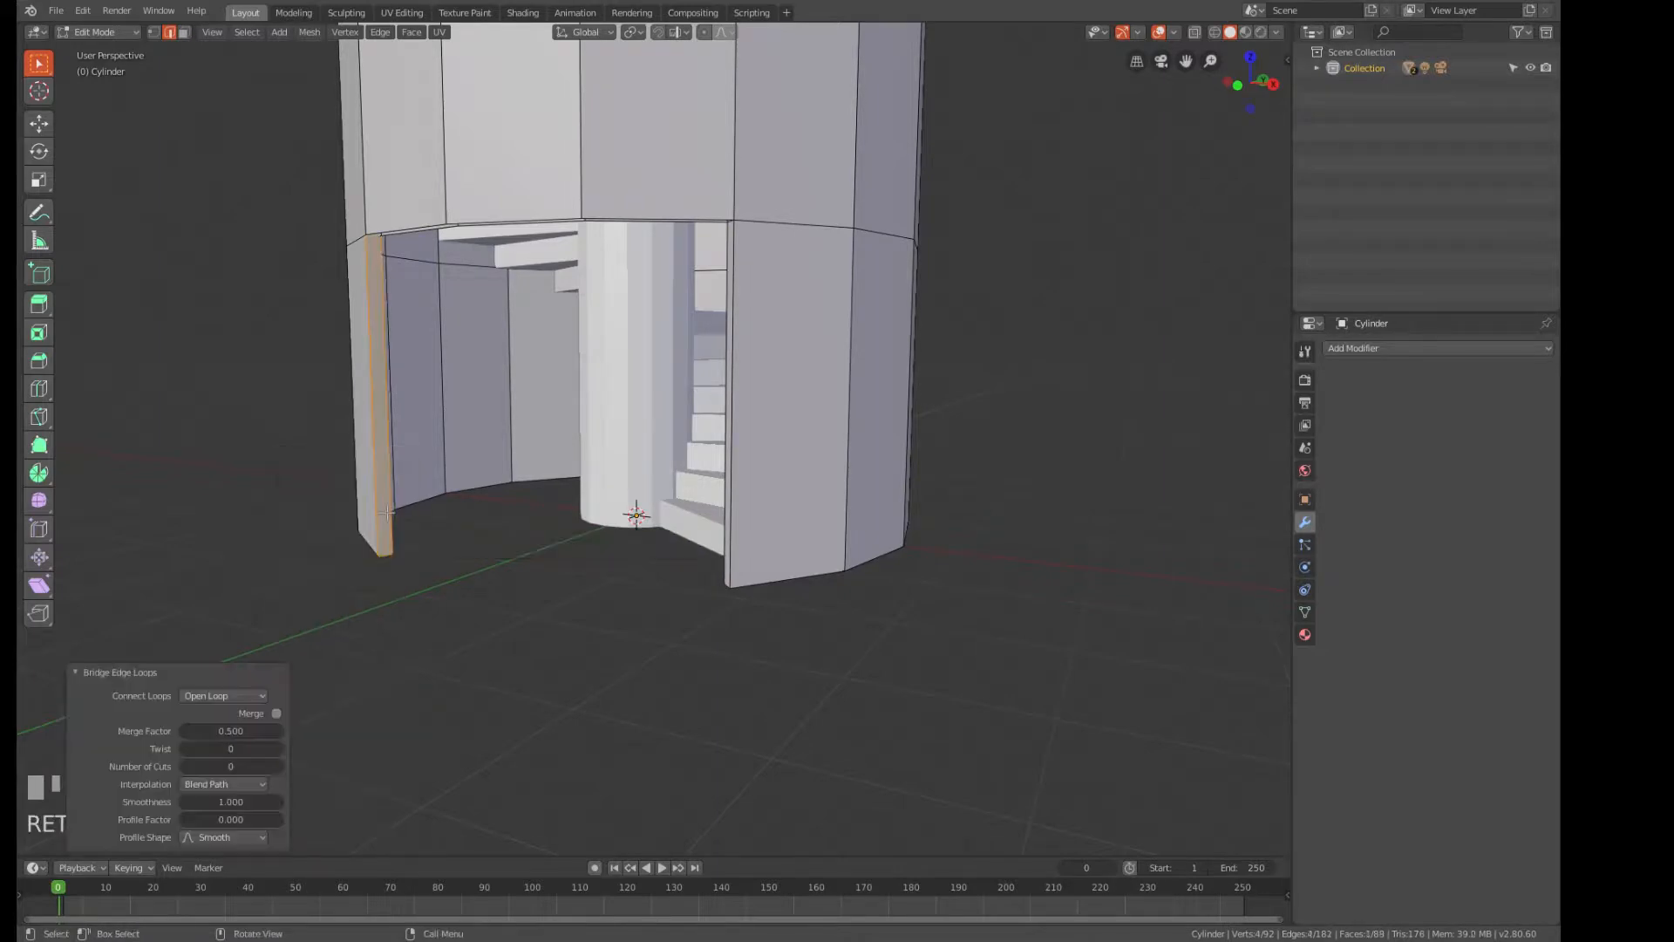
Bridge the inner and outer top edges of the doorway's first lintel segment, next to the newly closed side.
click(403, 222)
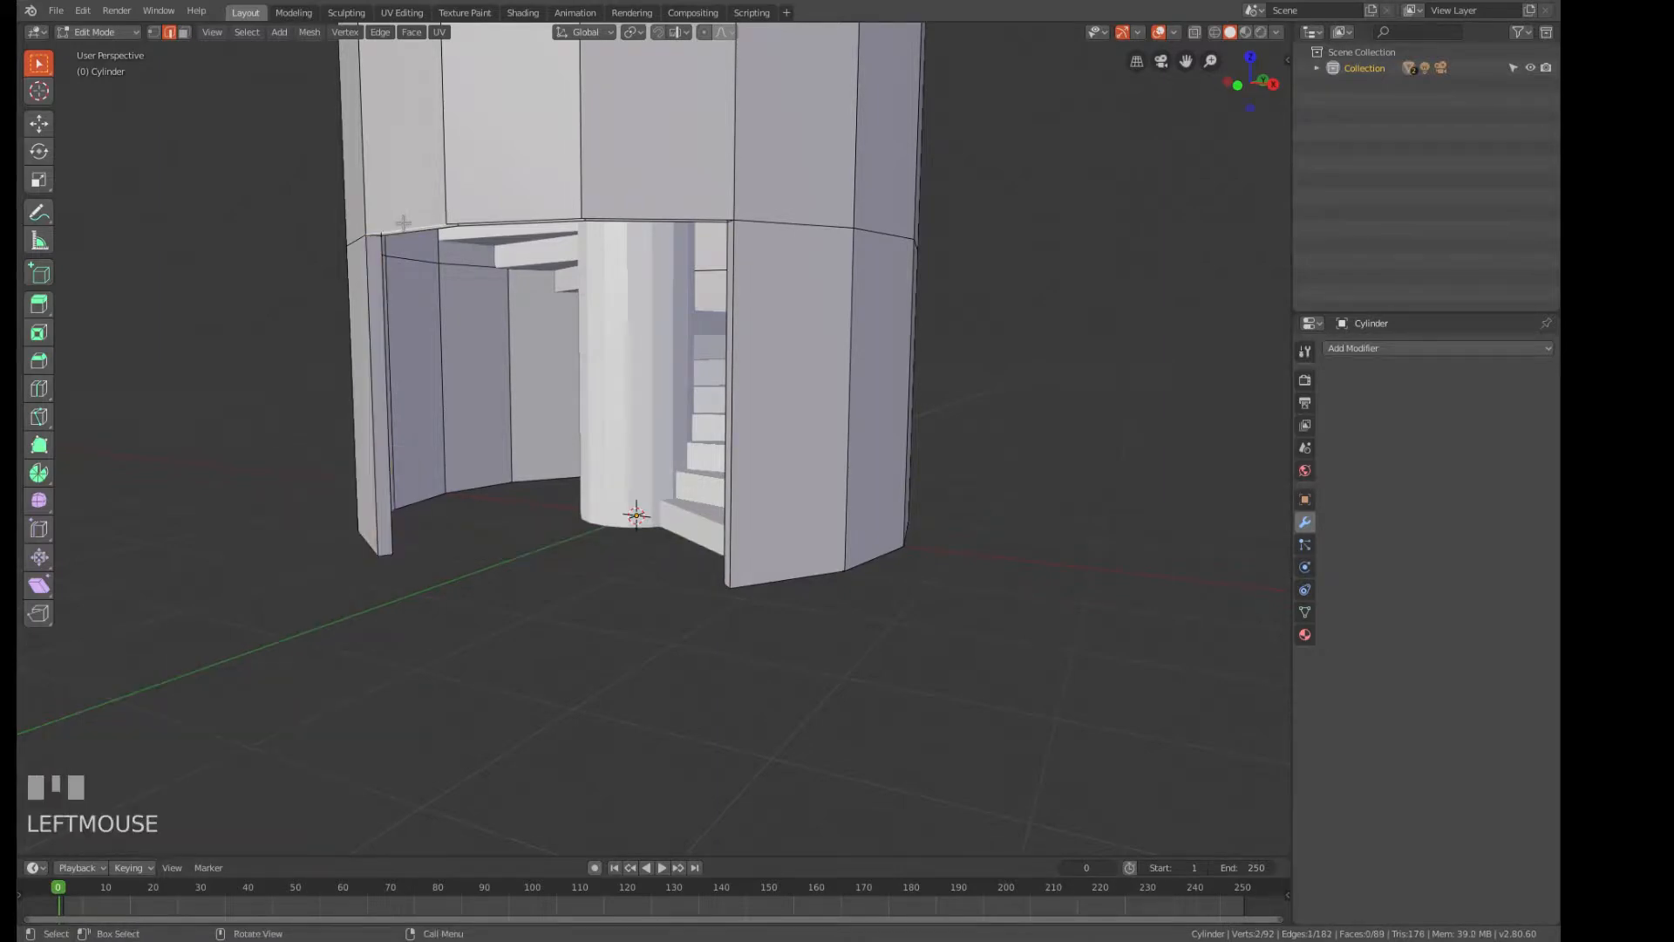
shift+click(418, 235)
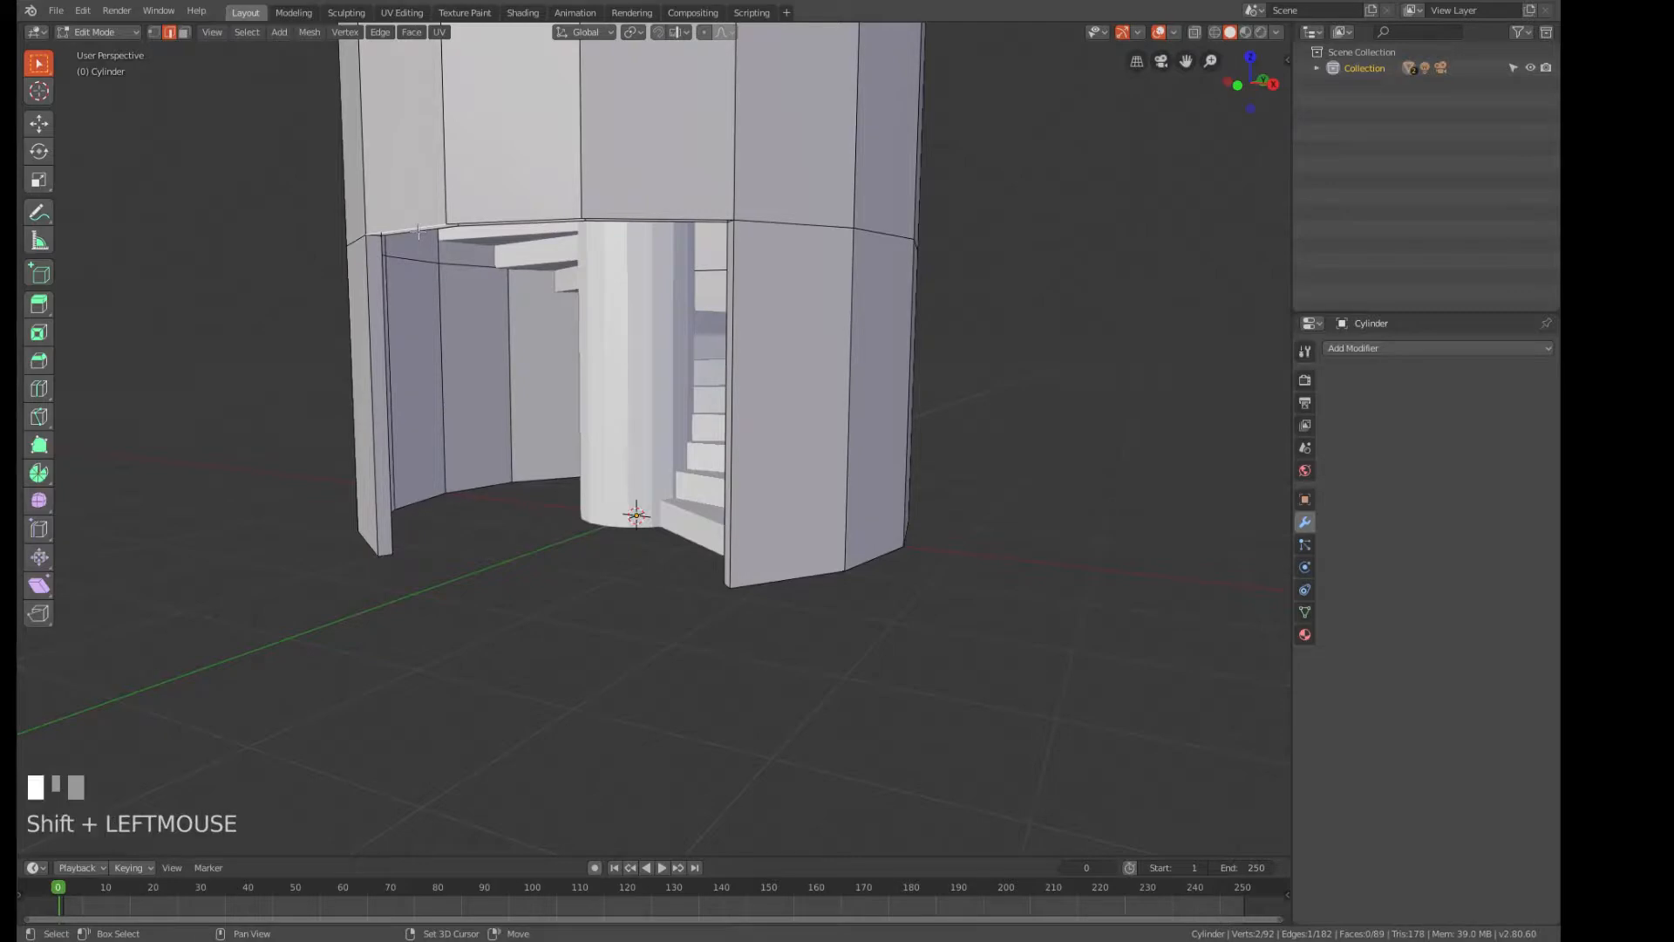
middle_drag(419, 236, 425, 289)
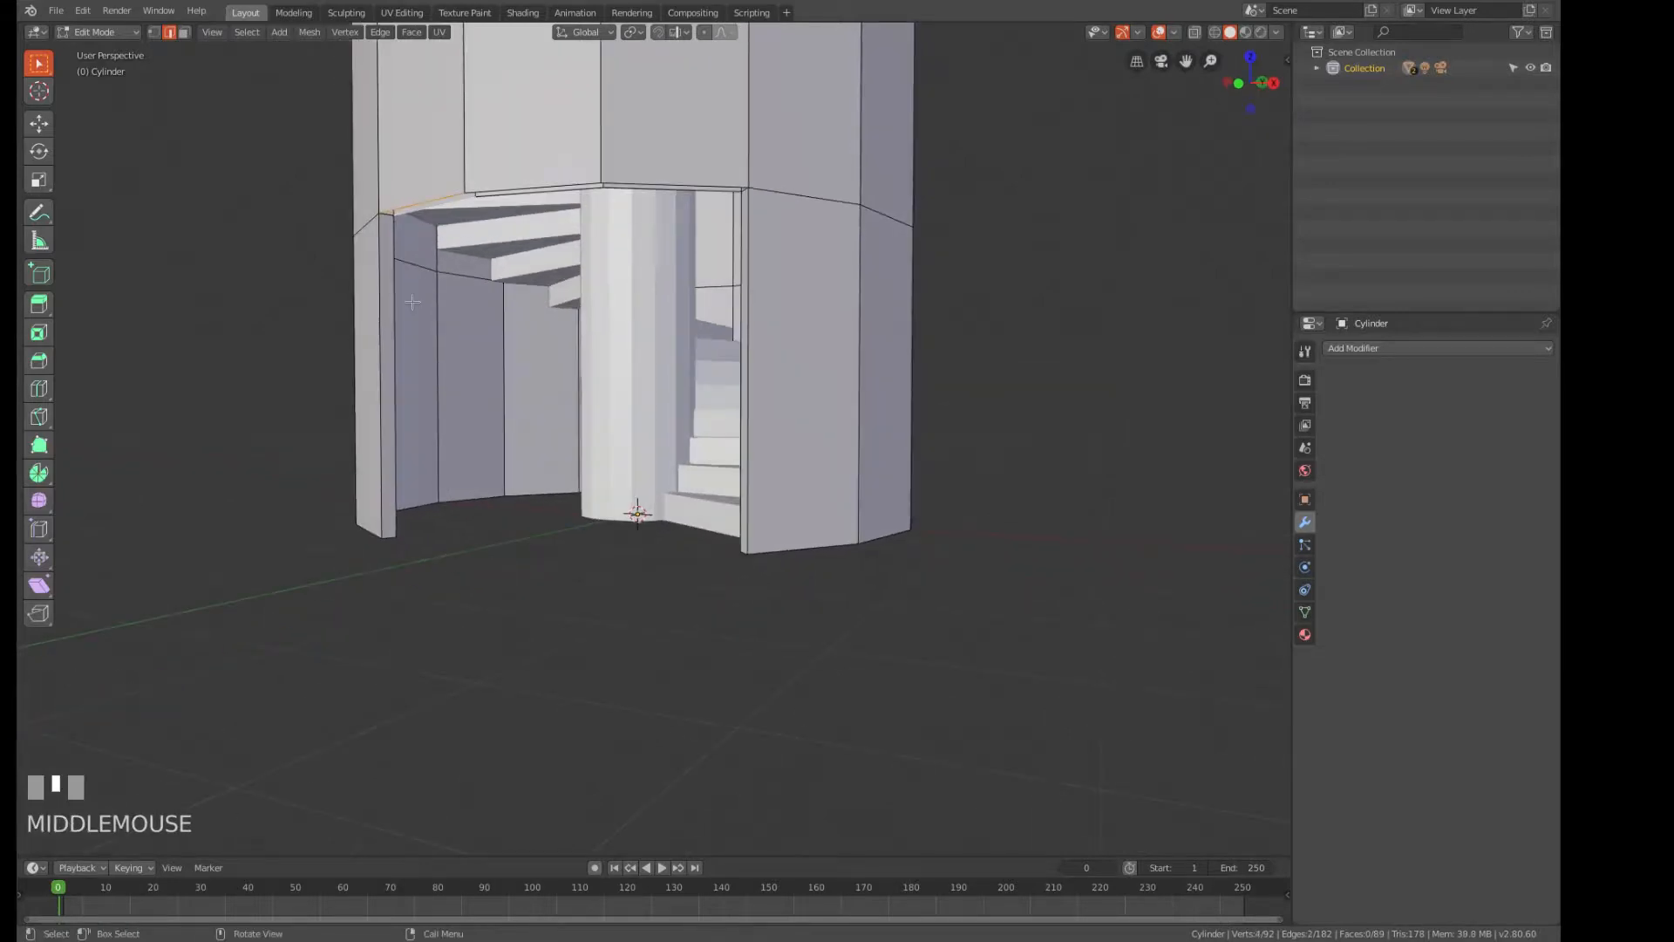
key(ctrl+e)
key(Return)
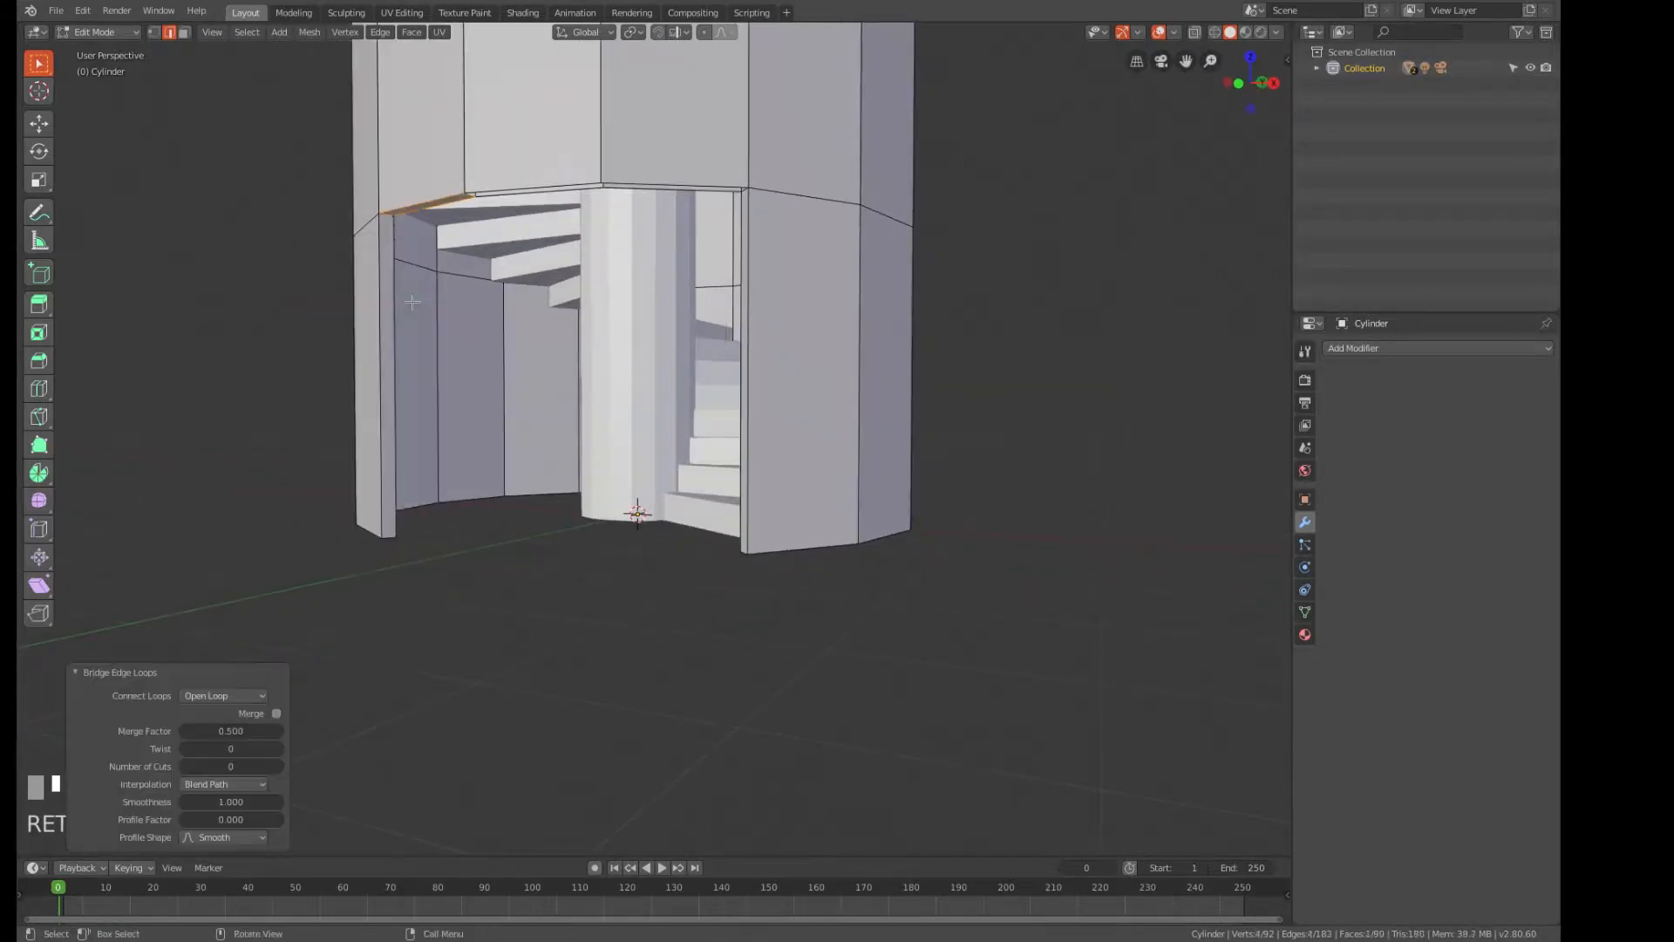
Close the underside of the doorway's middle lintel segment by bridging its inner and outer edges.
click(566, 179)
shift+click(547, 190)
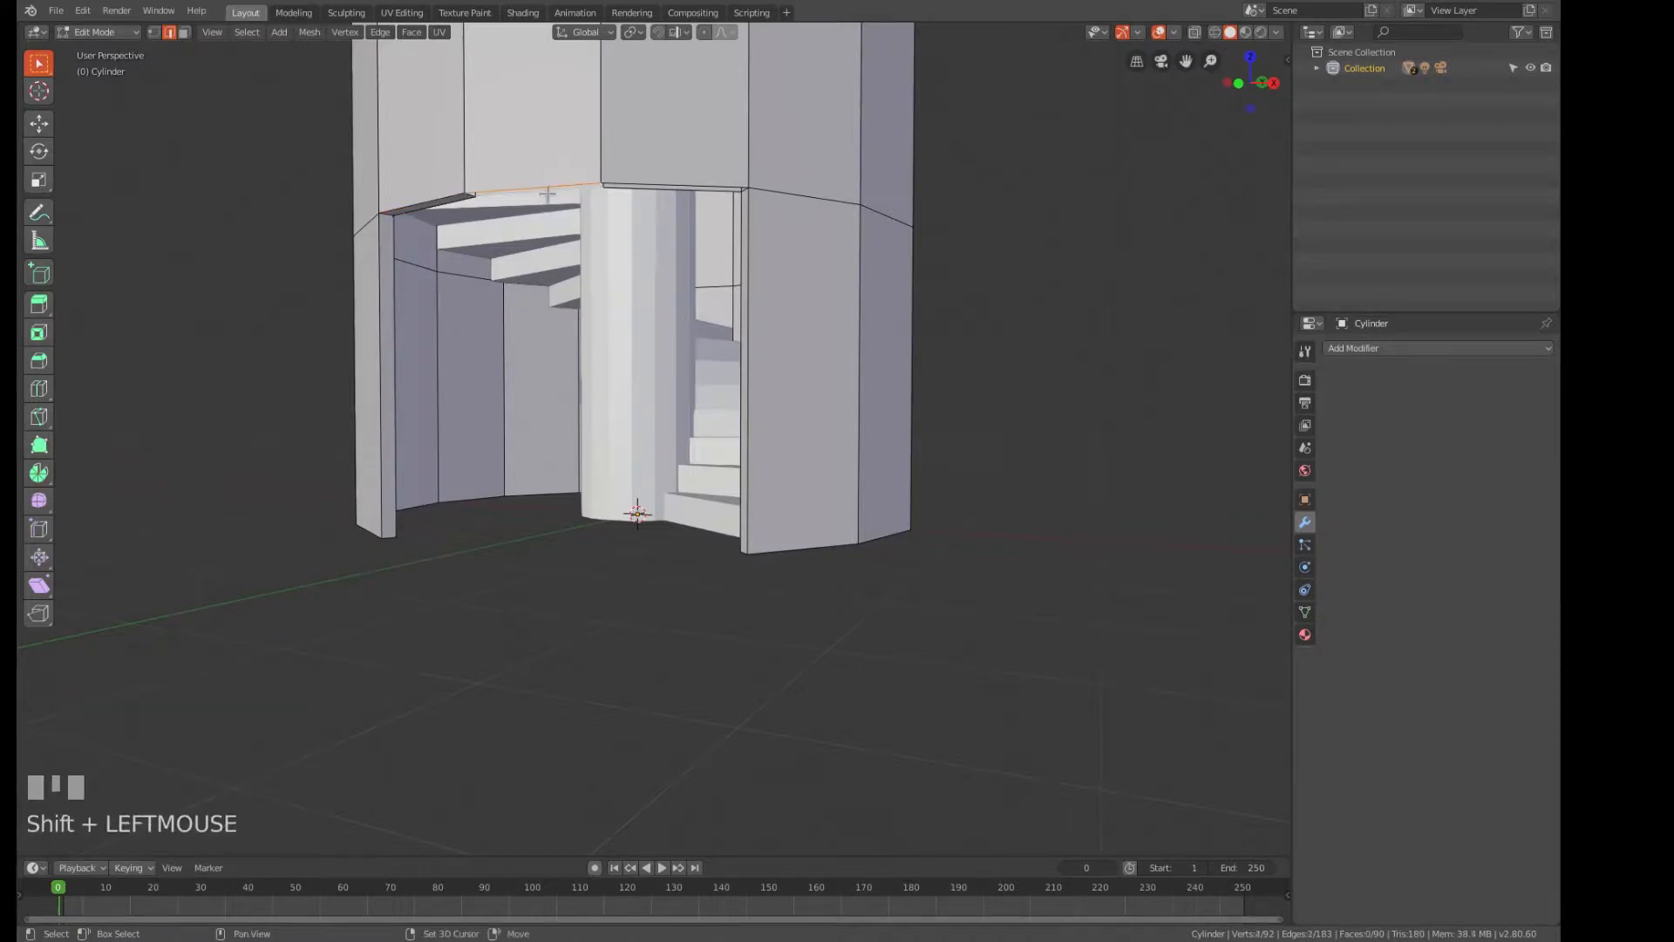
click(380, 32)
mouse_move(346, 32)
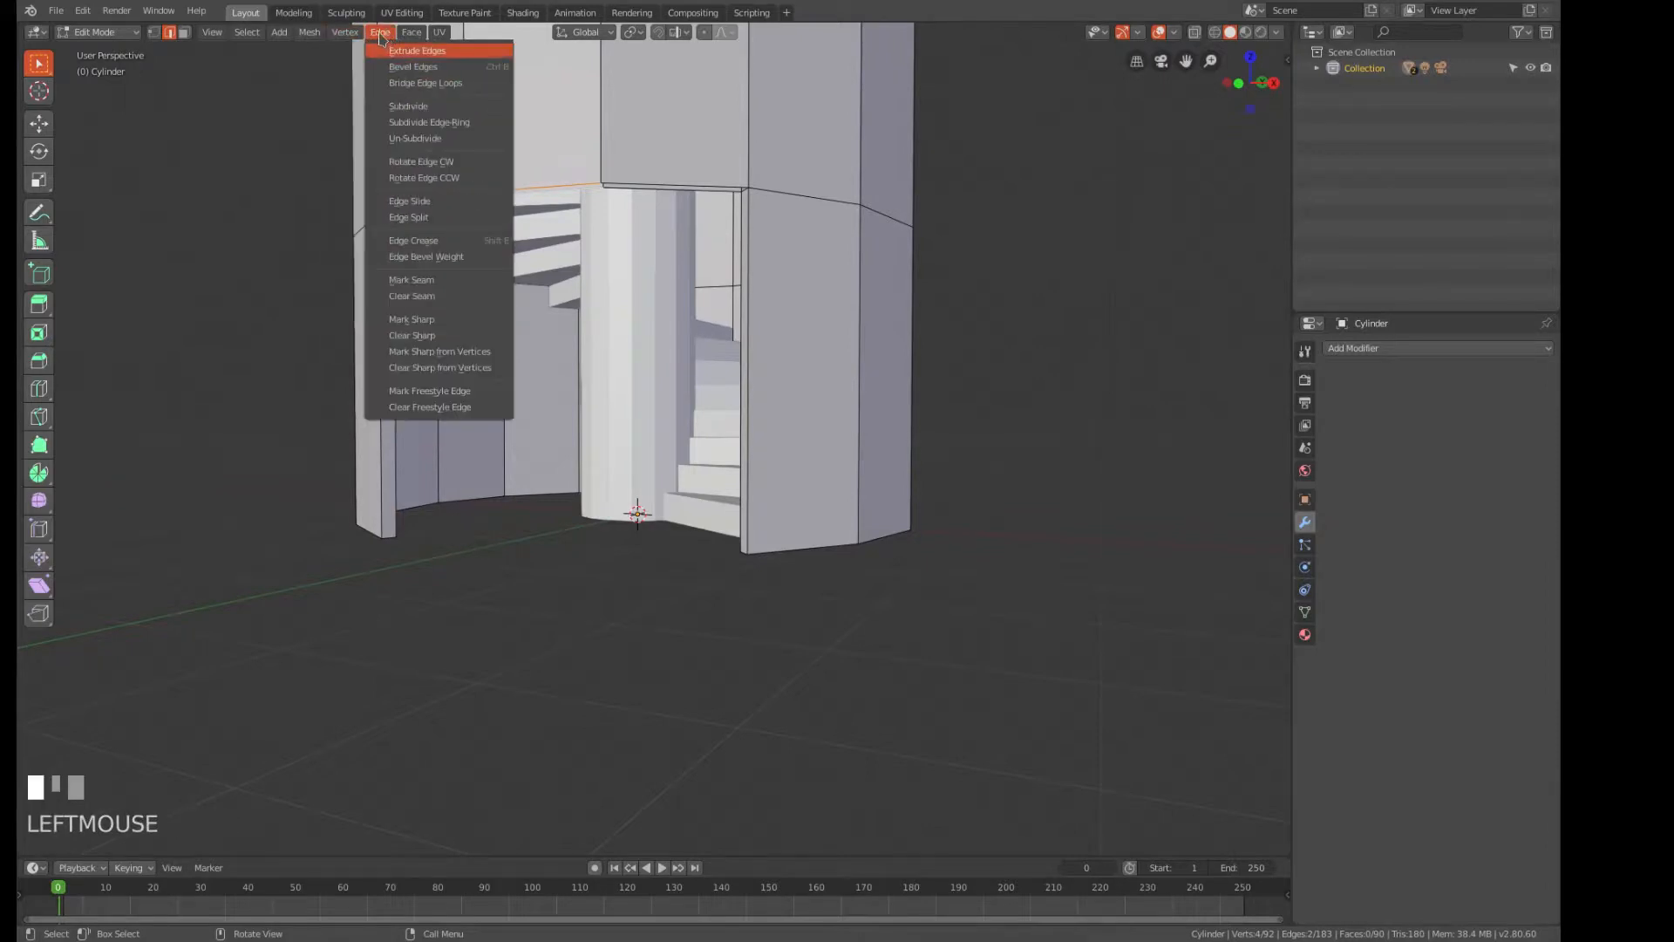
click(405, 83)
Bridge the inner and outer edges of the last open lintel segment on the stair side of the doorway.
shift+middle_drag(783, 277, 776, 322)
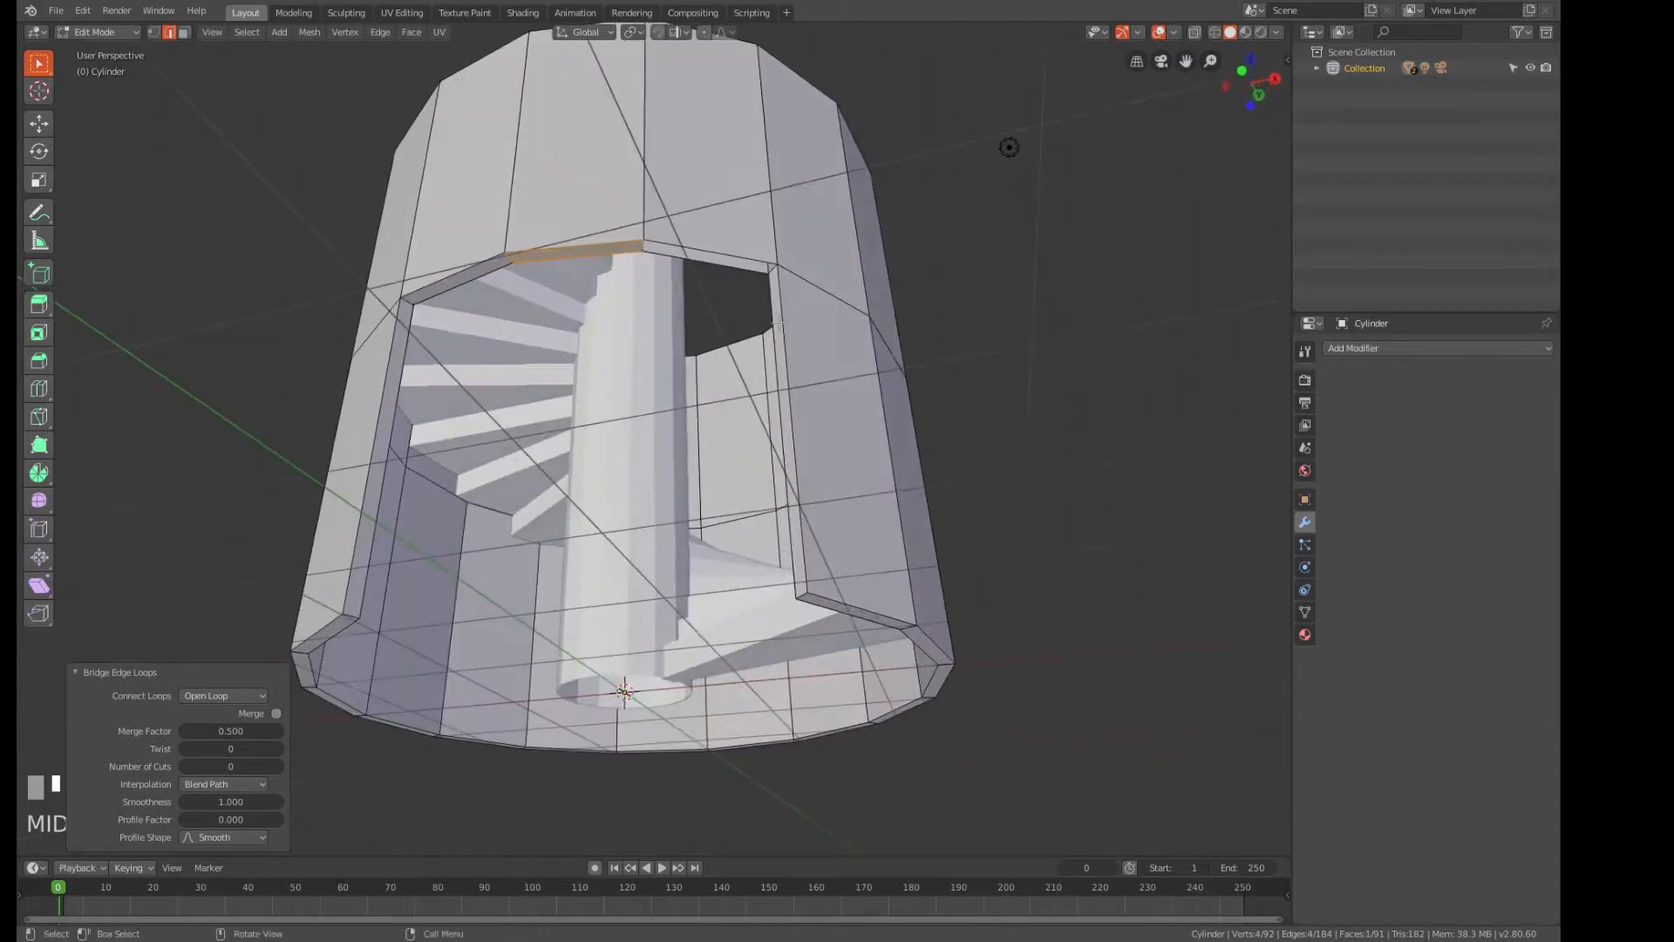
click(735, 254)
shift+click(722, 266)
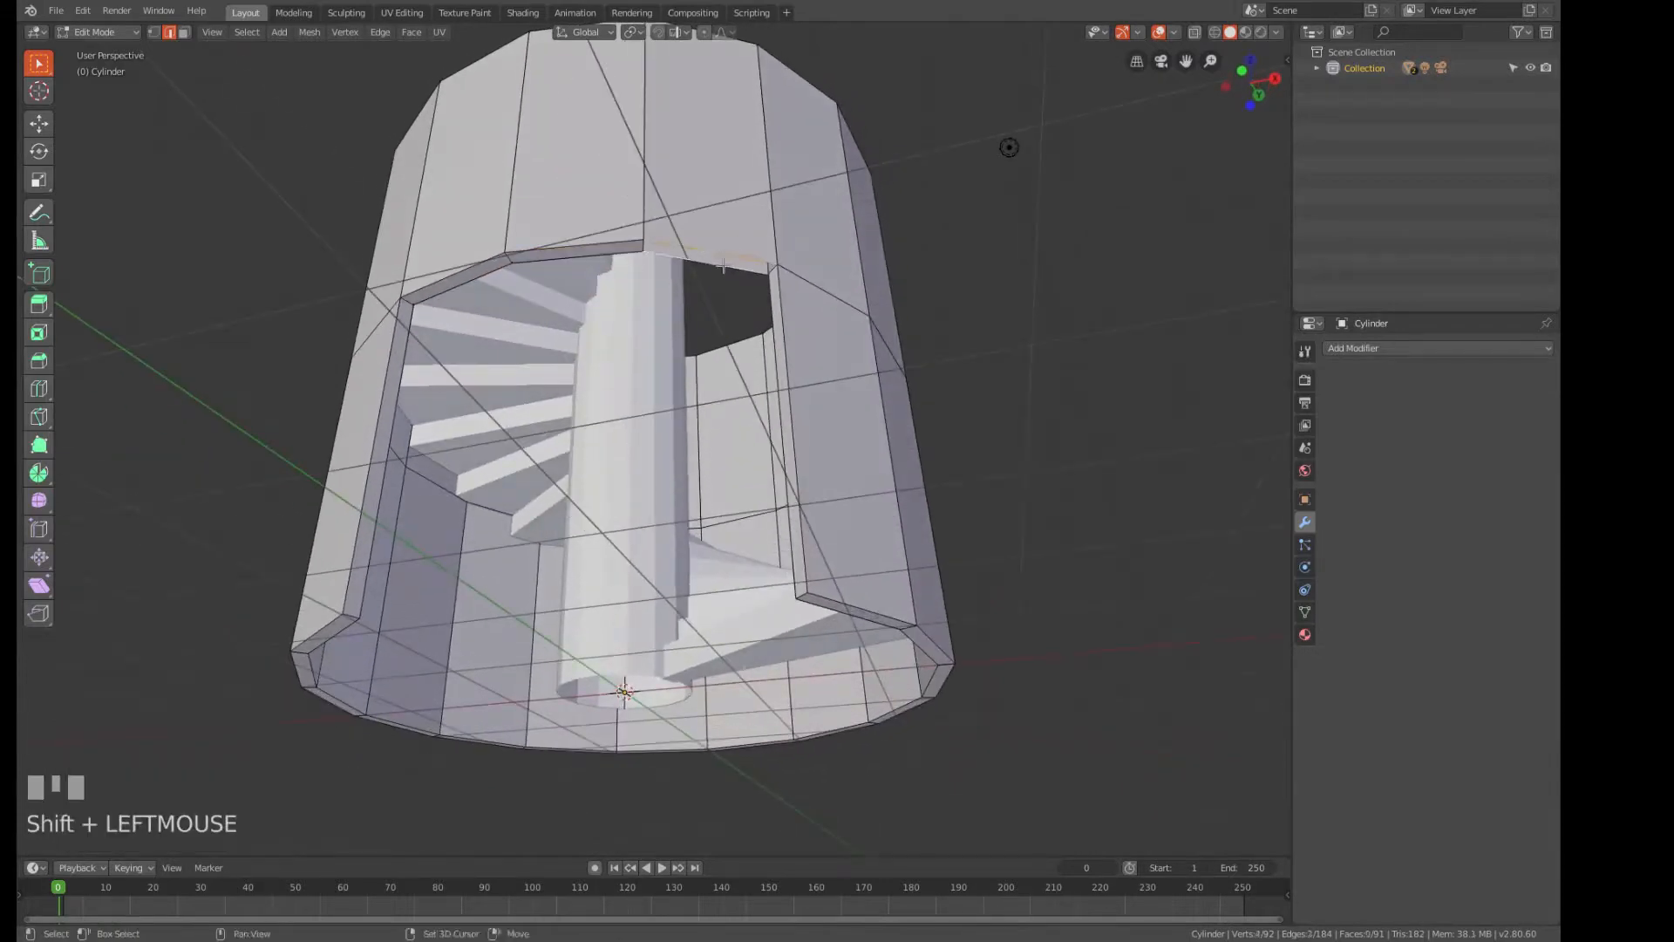
key(ctrl+e)
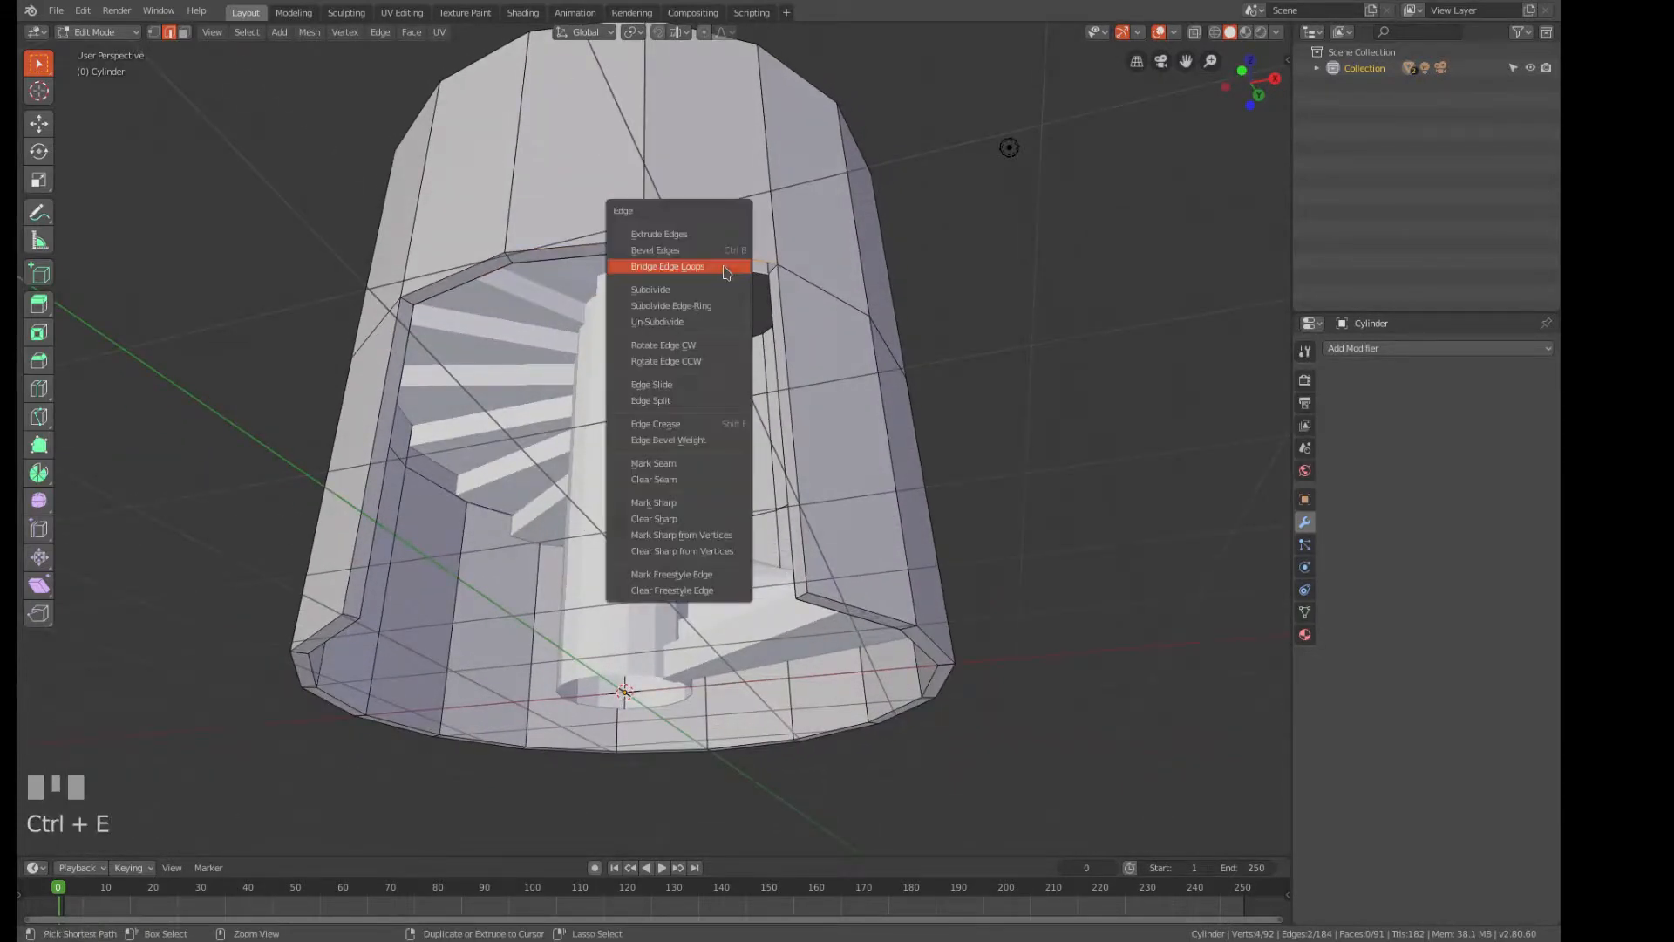
click(724, 269)
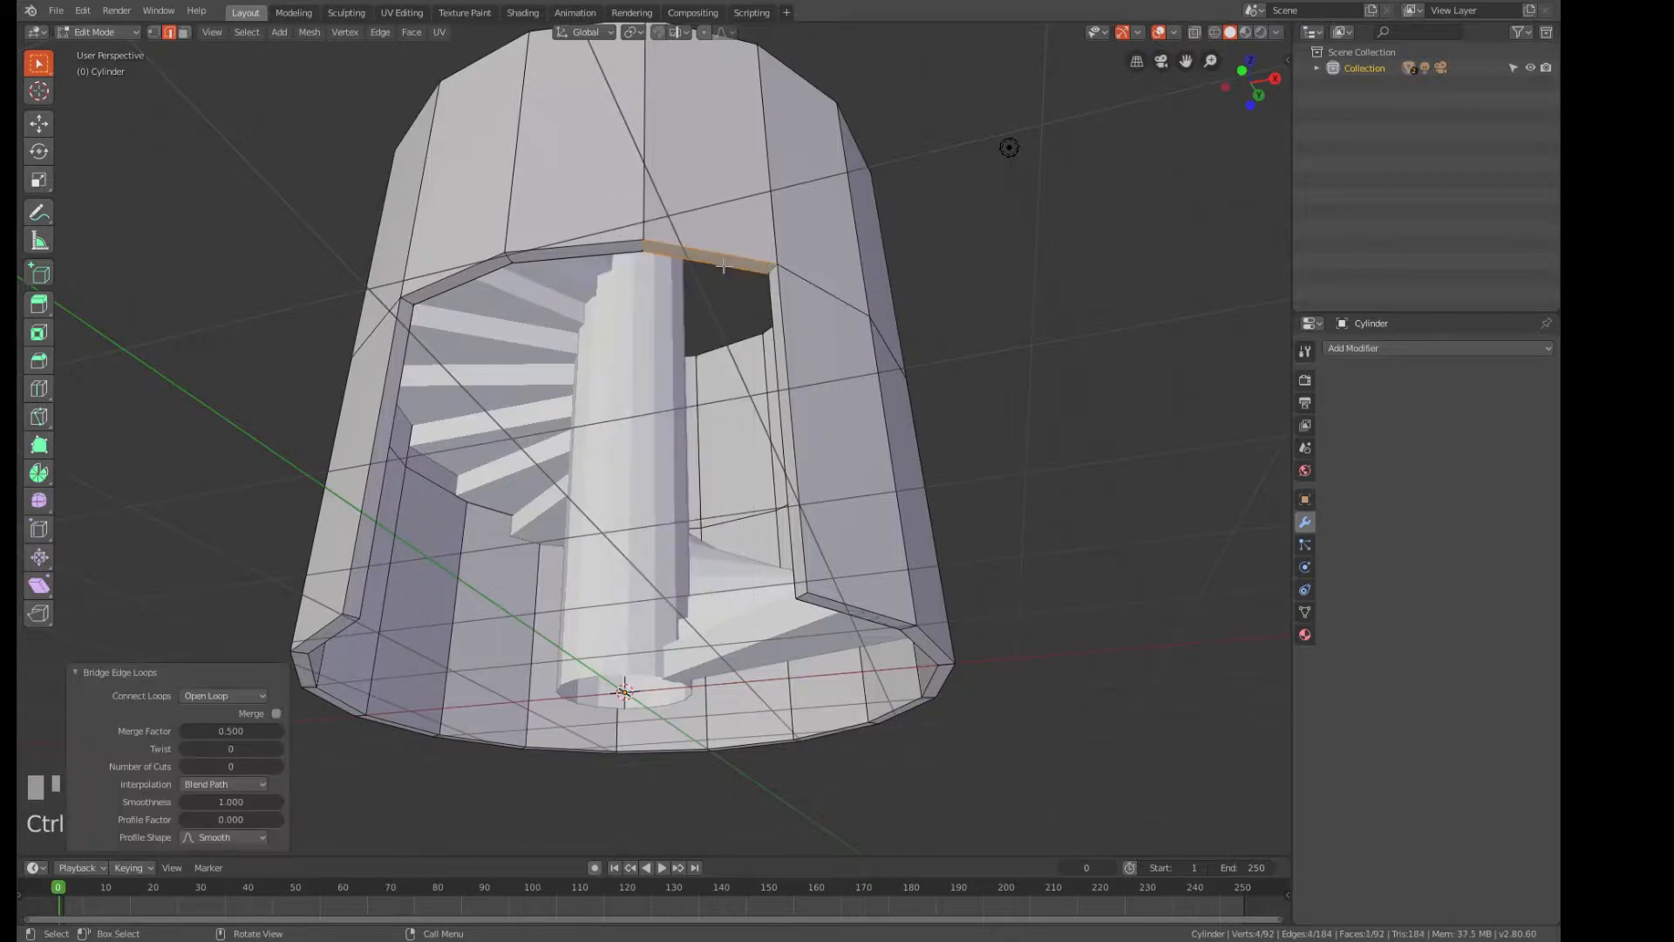
Select the whole wall mesh and examine the doorway, the wall rim and the top of the stairs from several angles.
key(a)
scroll(810, 340, down, 3)
middle_drag(830, 333, 929, 441)
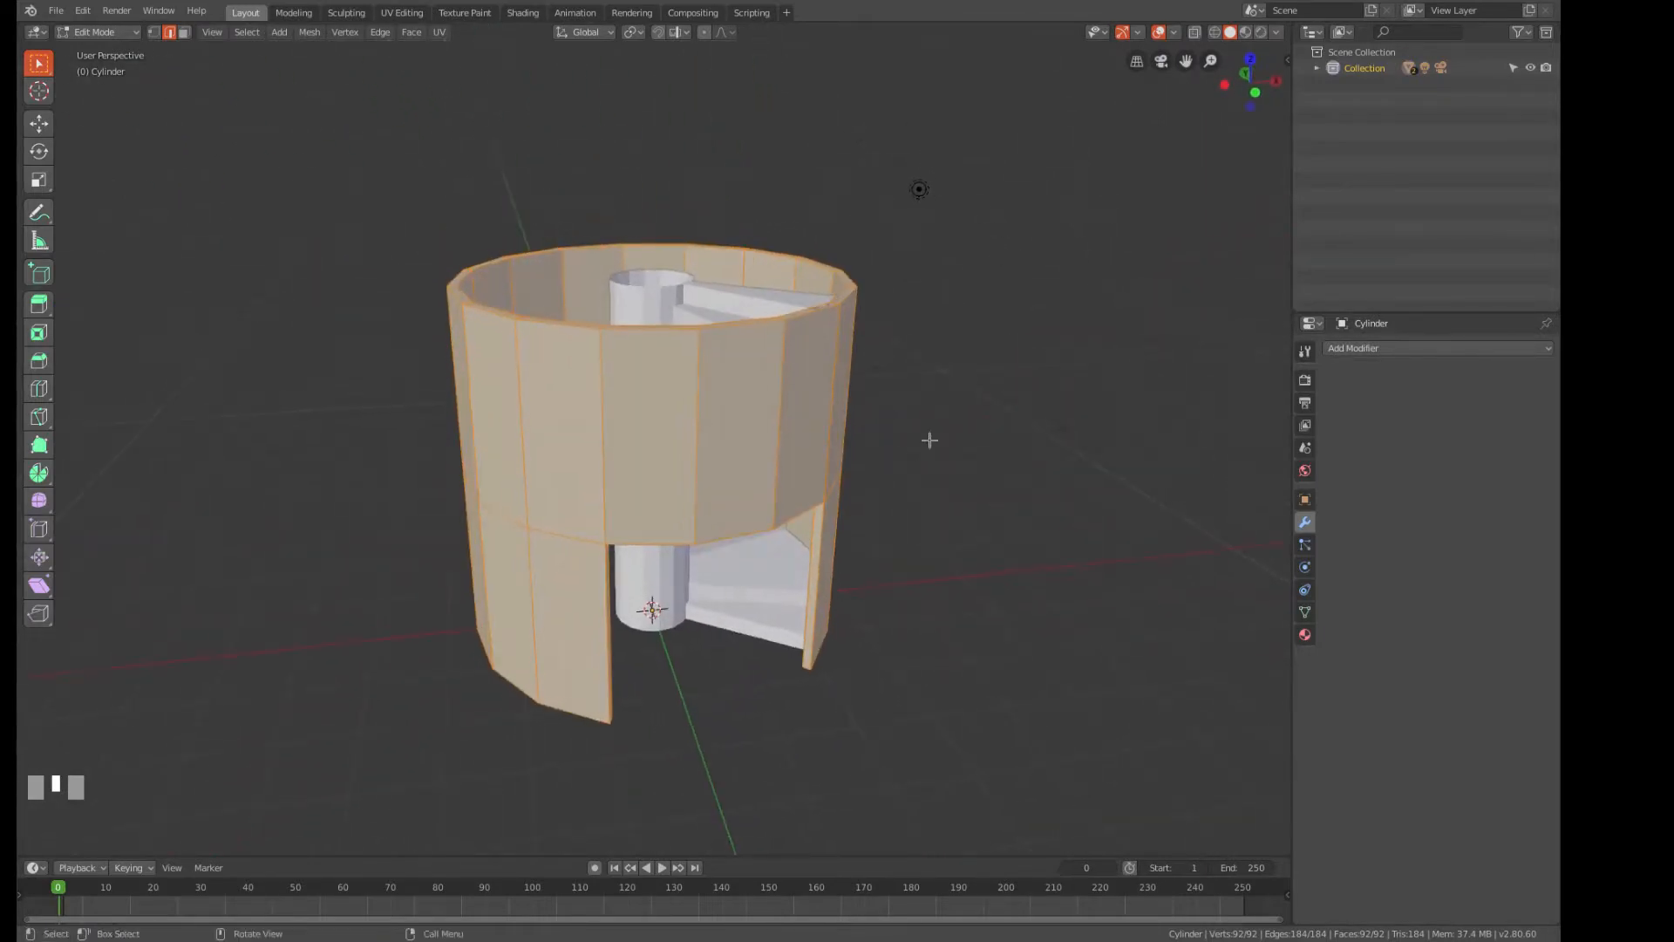
scroll(897, 299, down, 3)
middle_drag(941, 310, 837, 336)
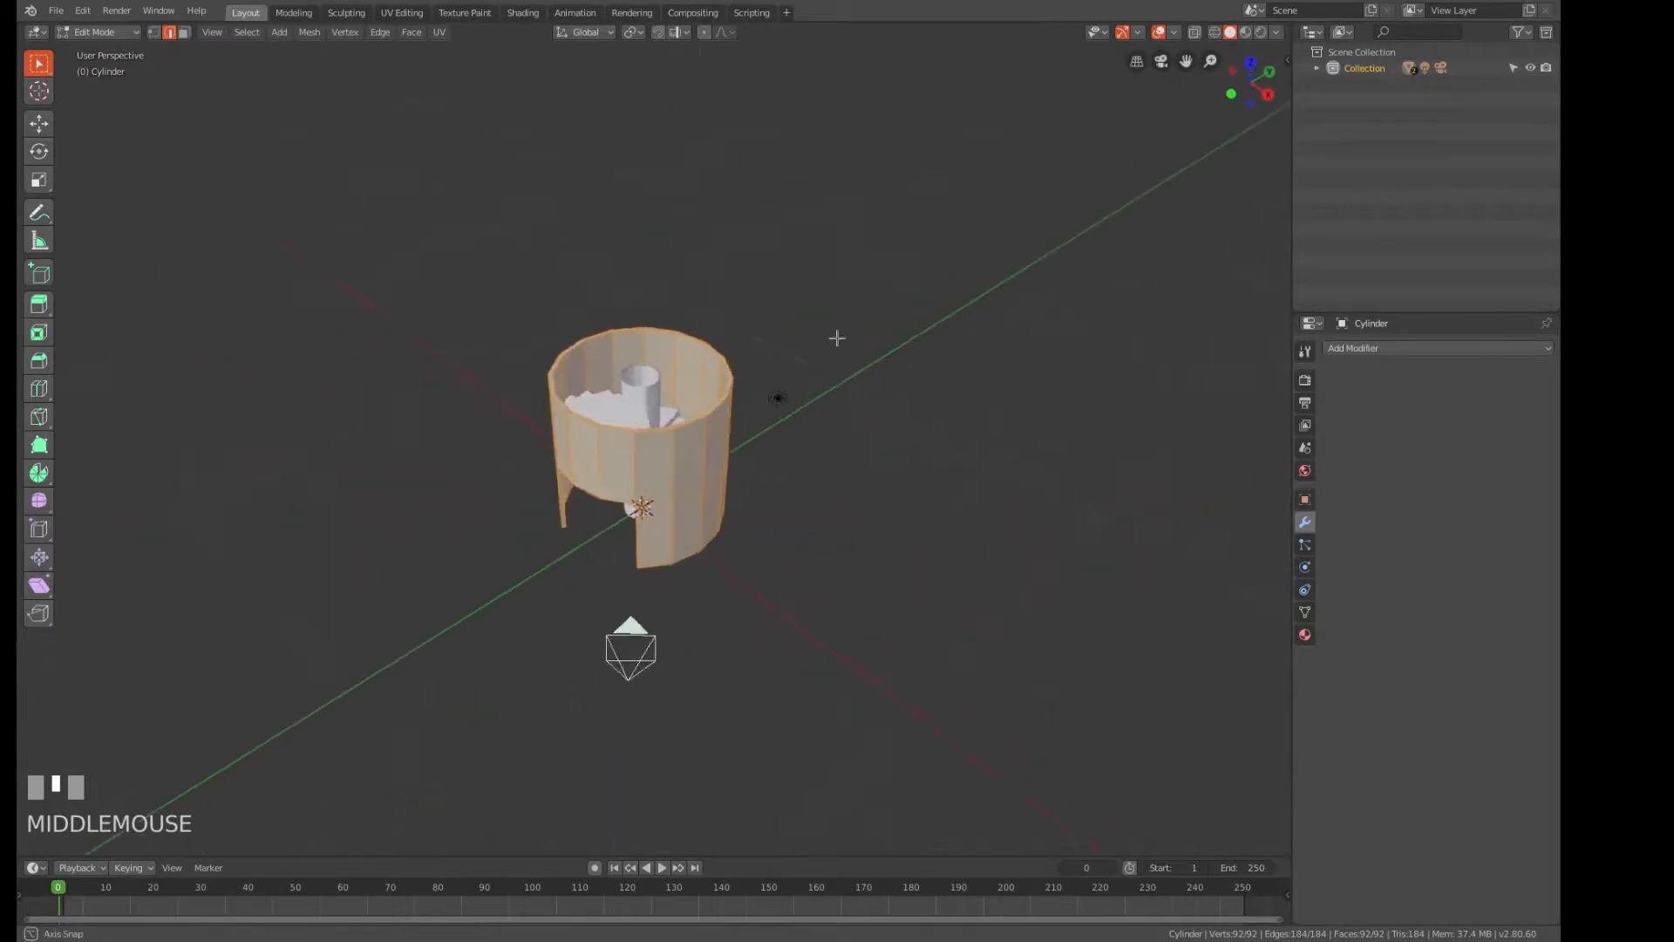
scroll(839, 328, up, 3)
scroll(901, 357, up, 3)
middle_drag(1229, 250, 1265, 315)
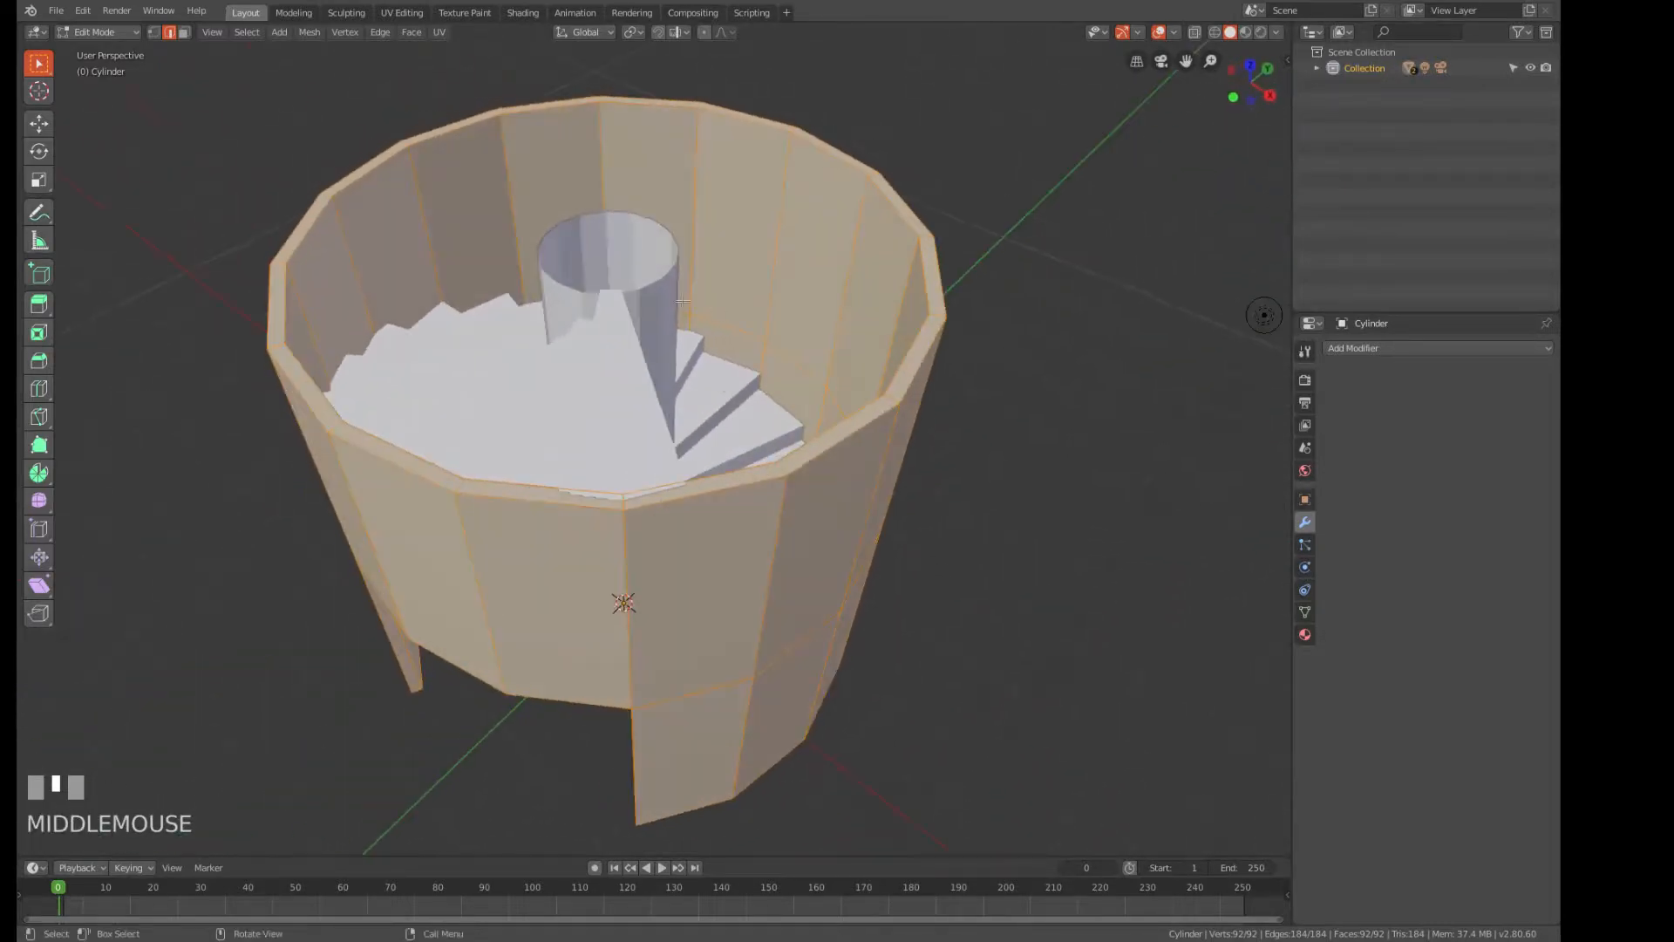
scroll(994, 367, down, 3)
middle_drag(994, 366, 769, 506)
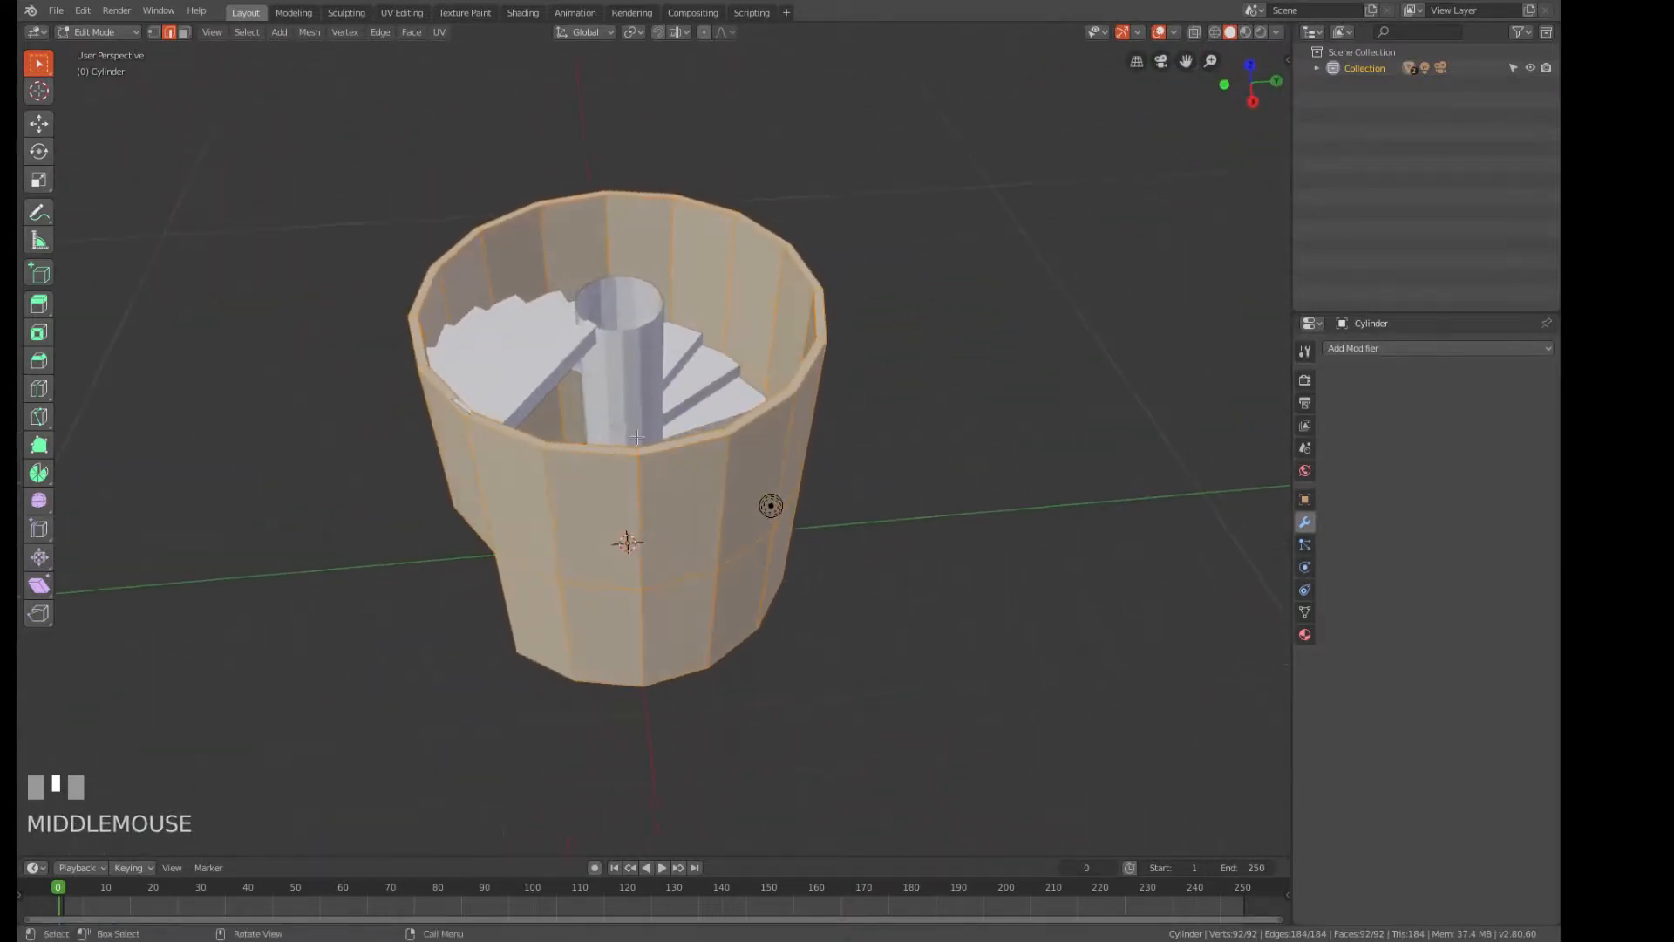
Switch editing from the wall to the staircase mesh and extrude the top step's end face about 0.81 m into a landing.
click(523, 370)
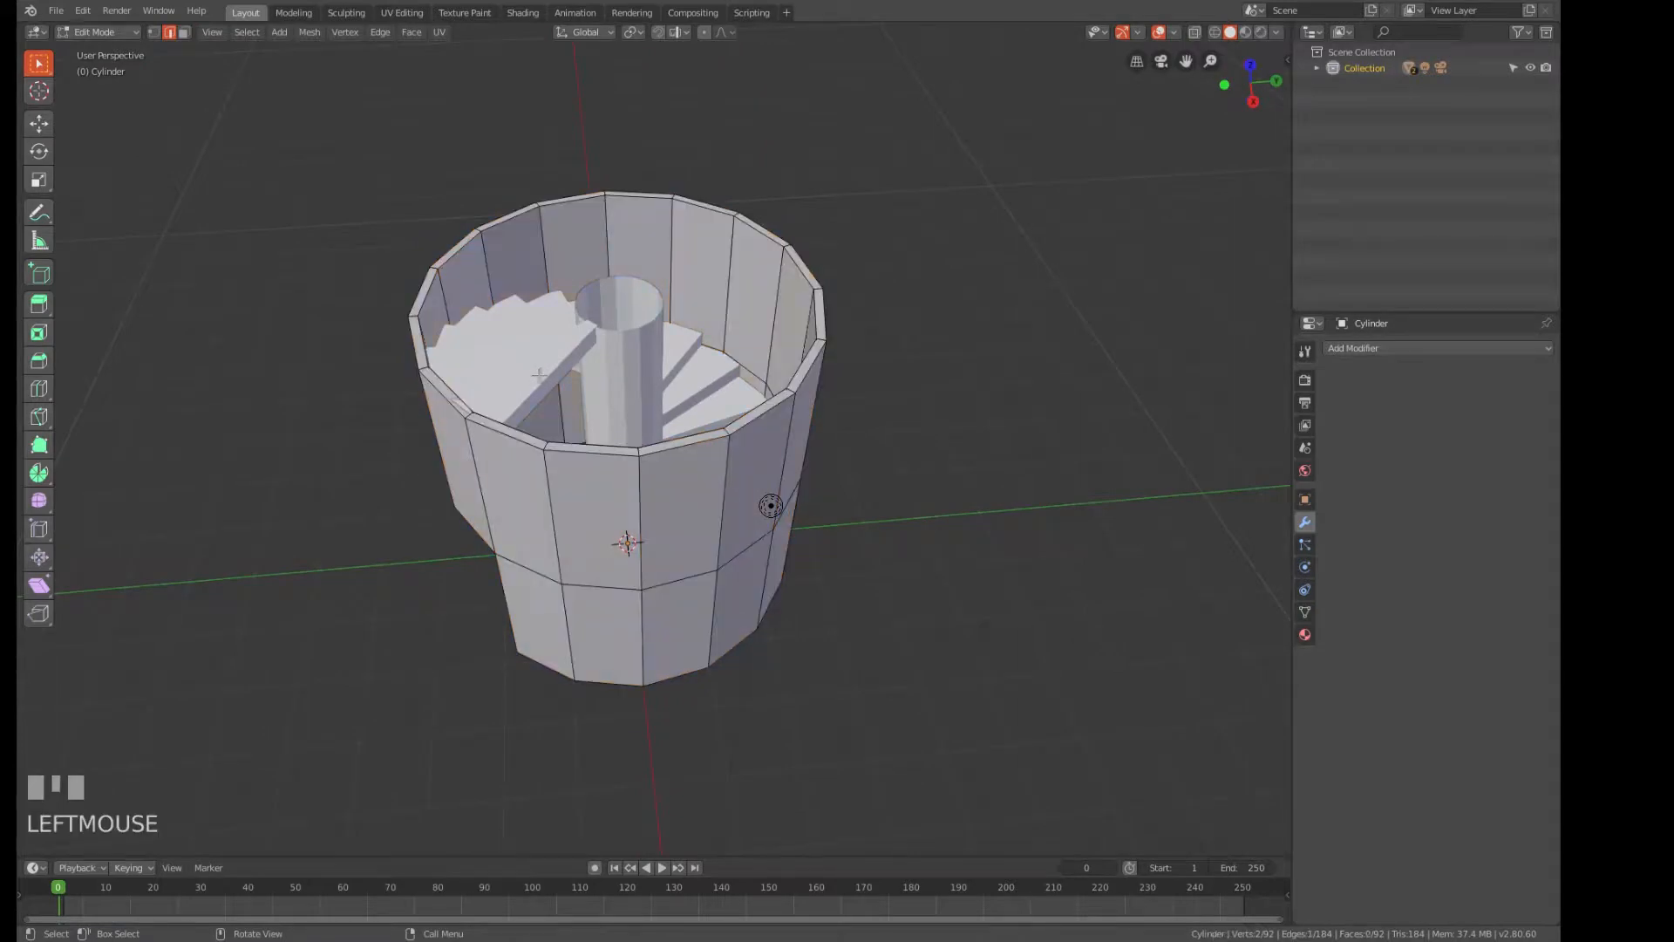
click(536, 372)
key(Tab)
click(514, 358)
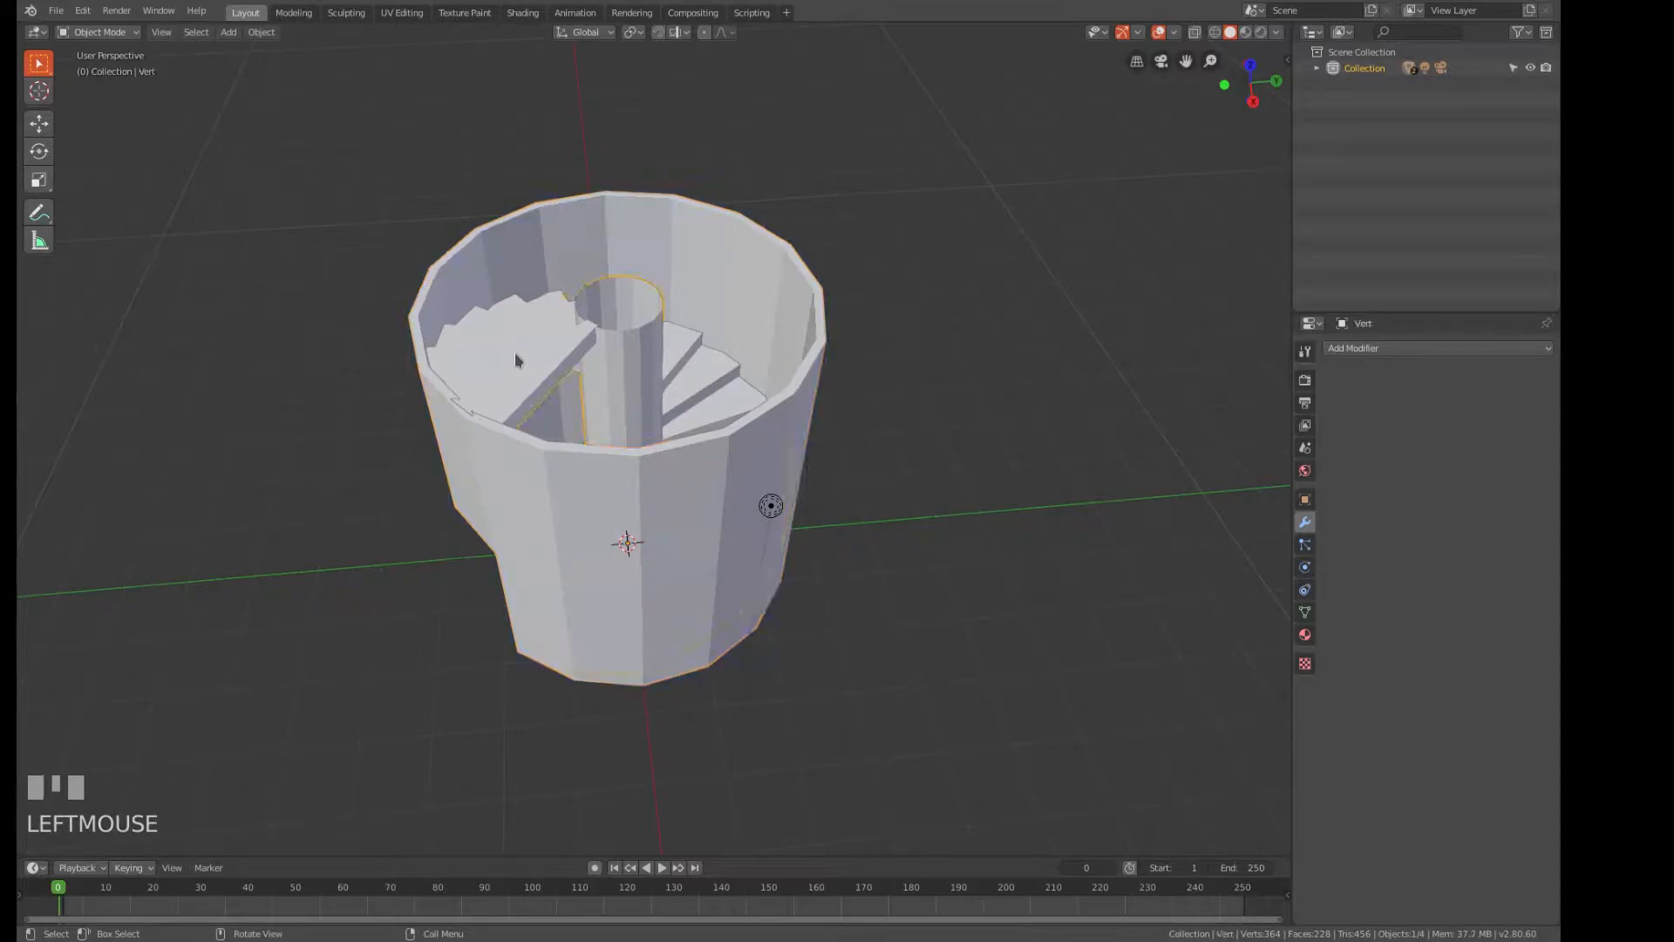
key(Tab)
key(Tab)
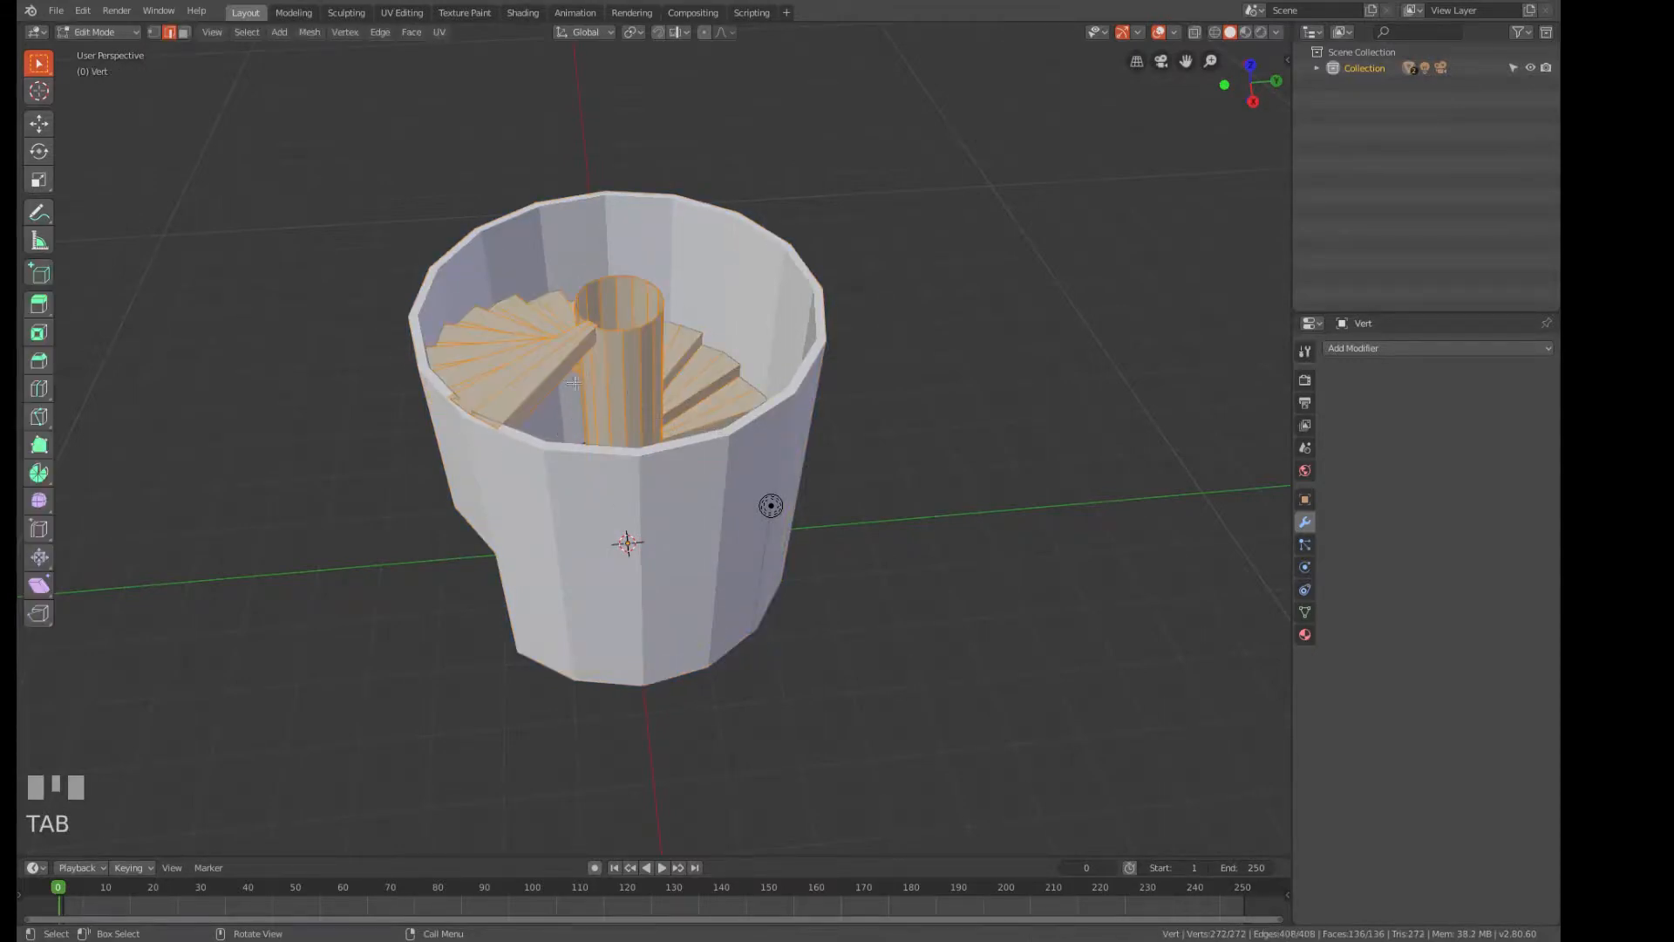
middle_drag(574, 382, 551, 416)
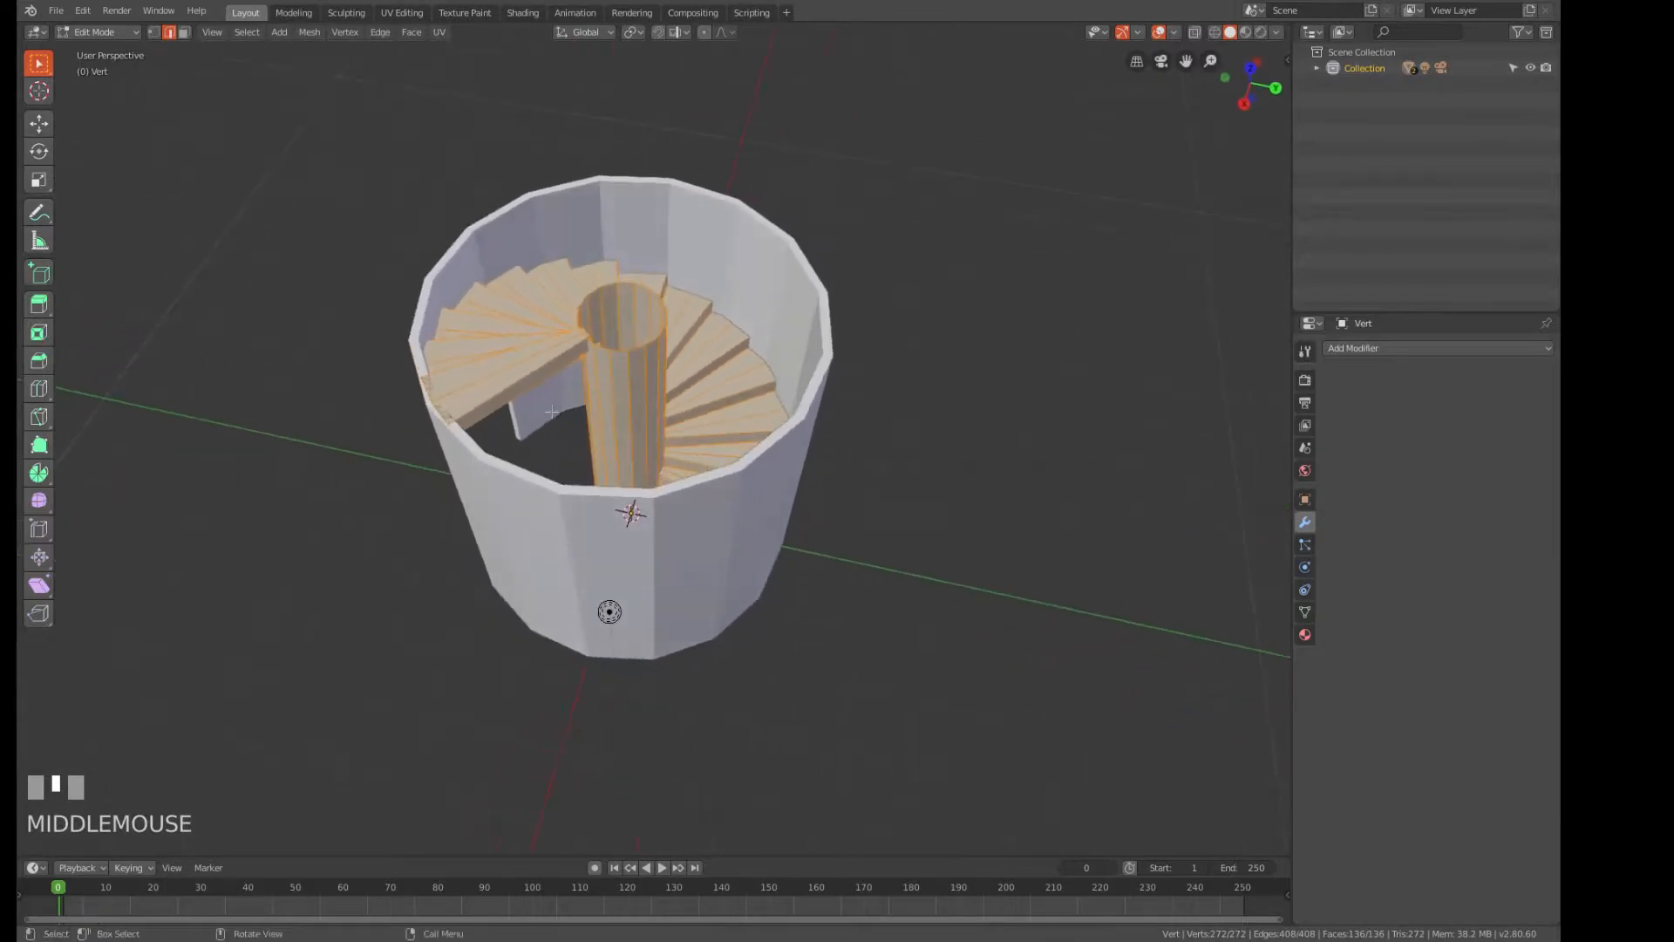
key(3)
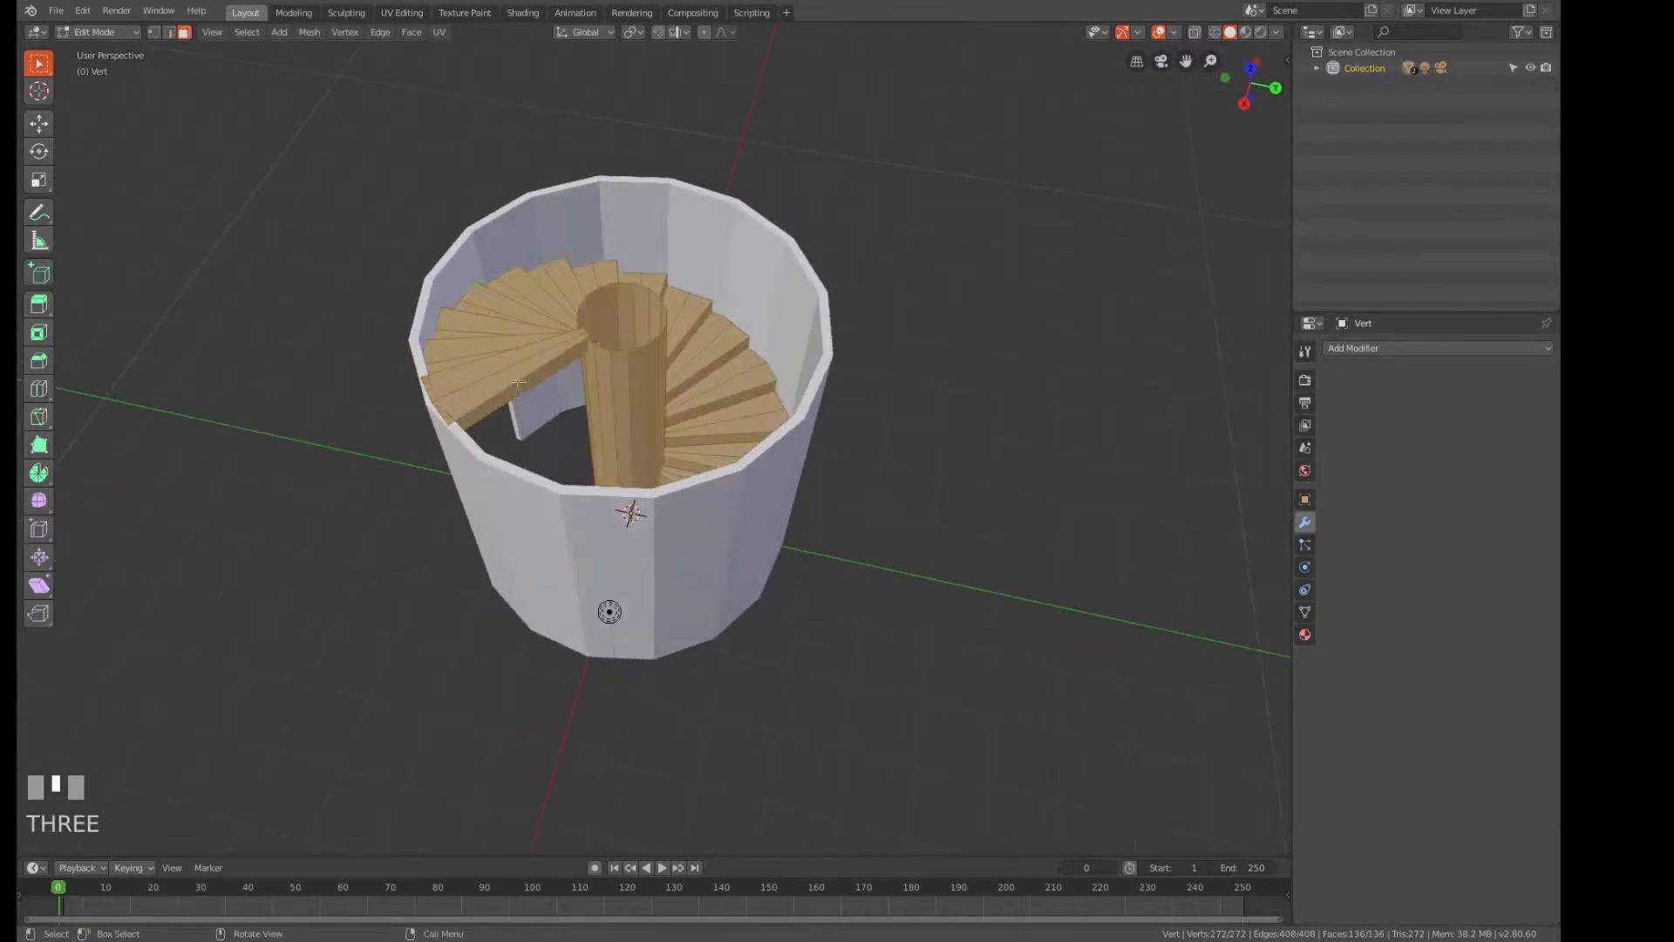
click(521, 384)
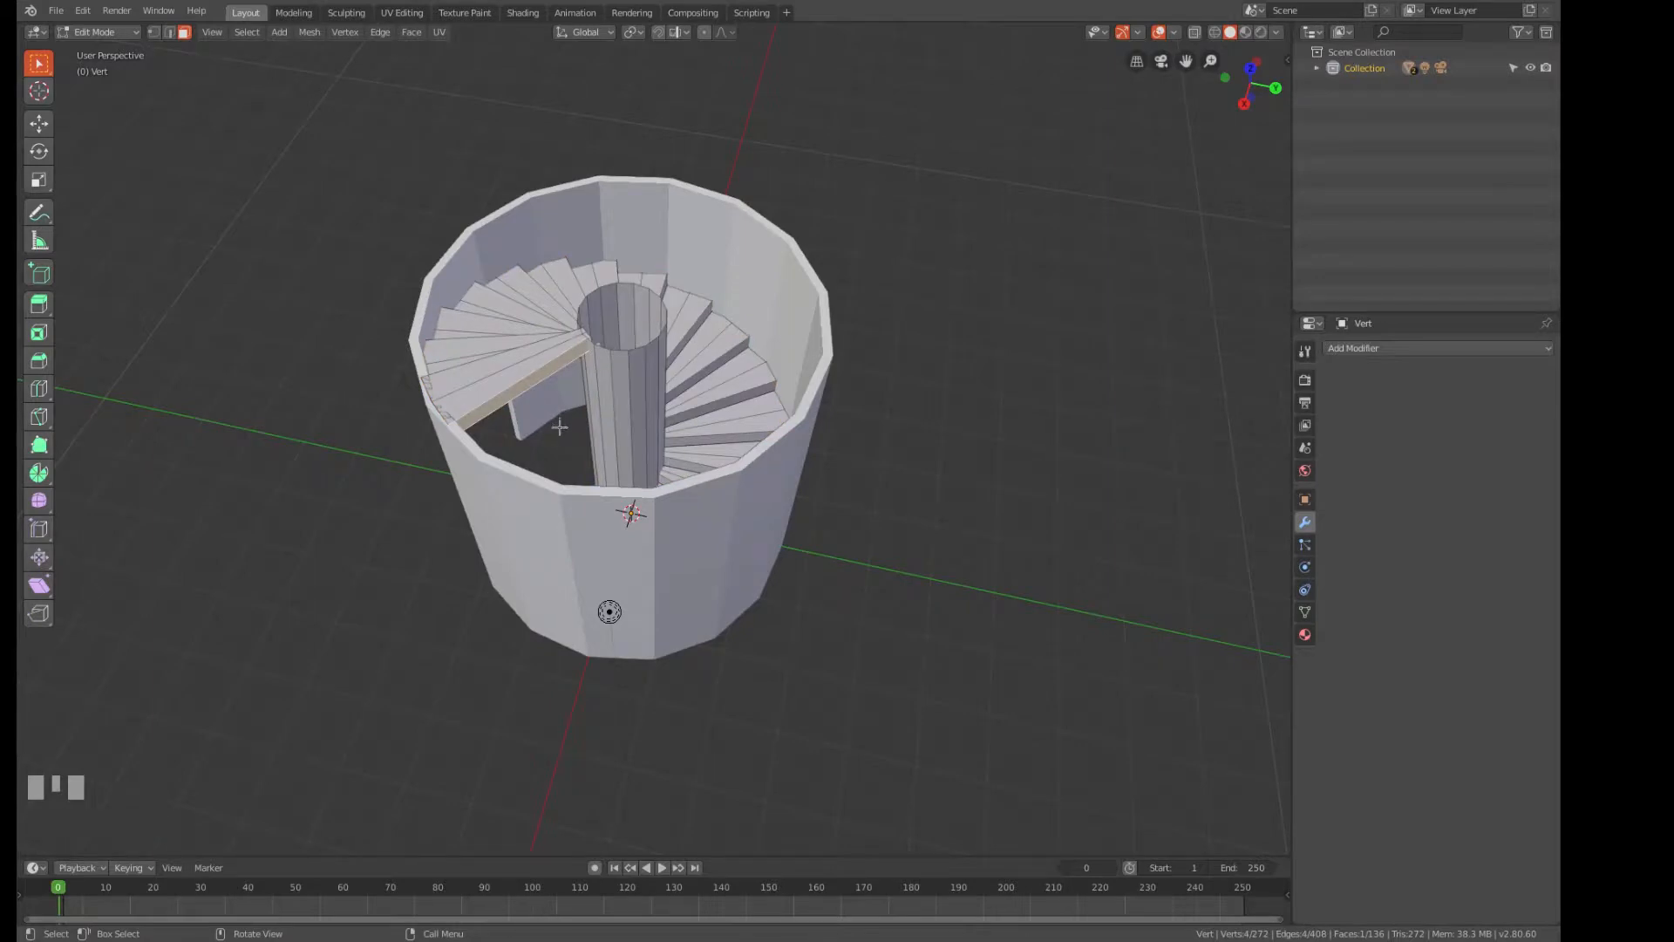
key(e)
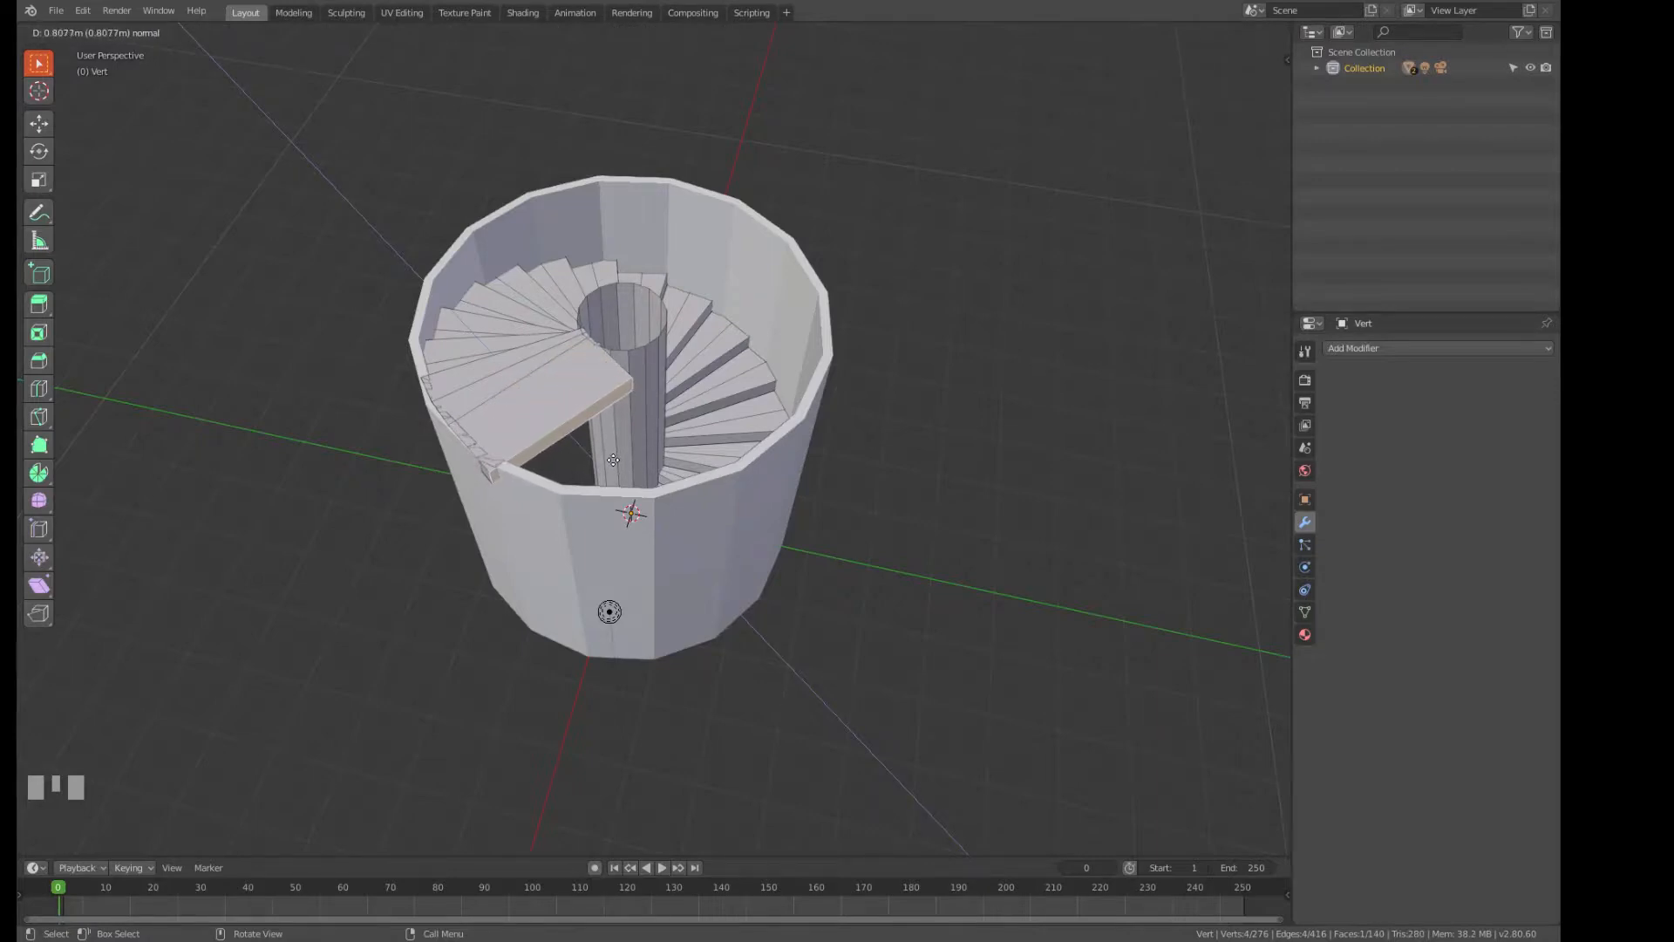
click(613, 459)
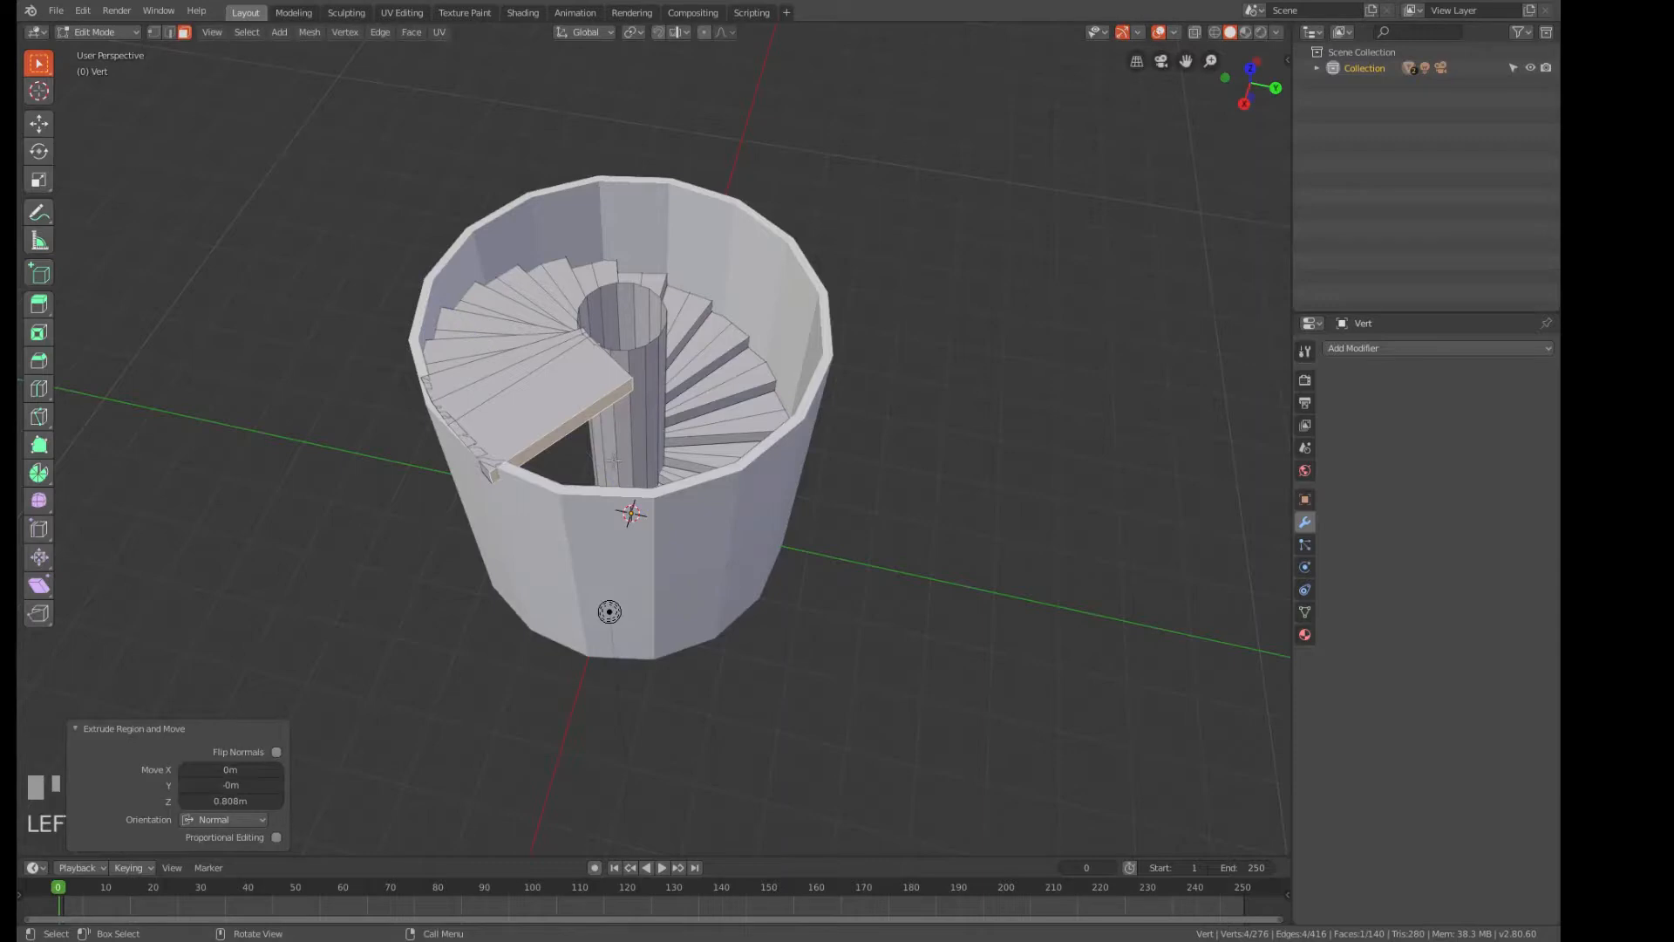
Move the landing's end face about -0.115 m along the global X axis so it sits within the wall.
key(g)
key(x)
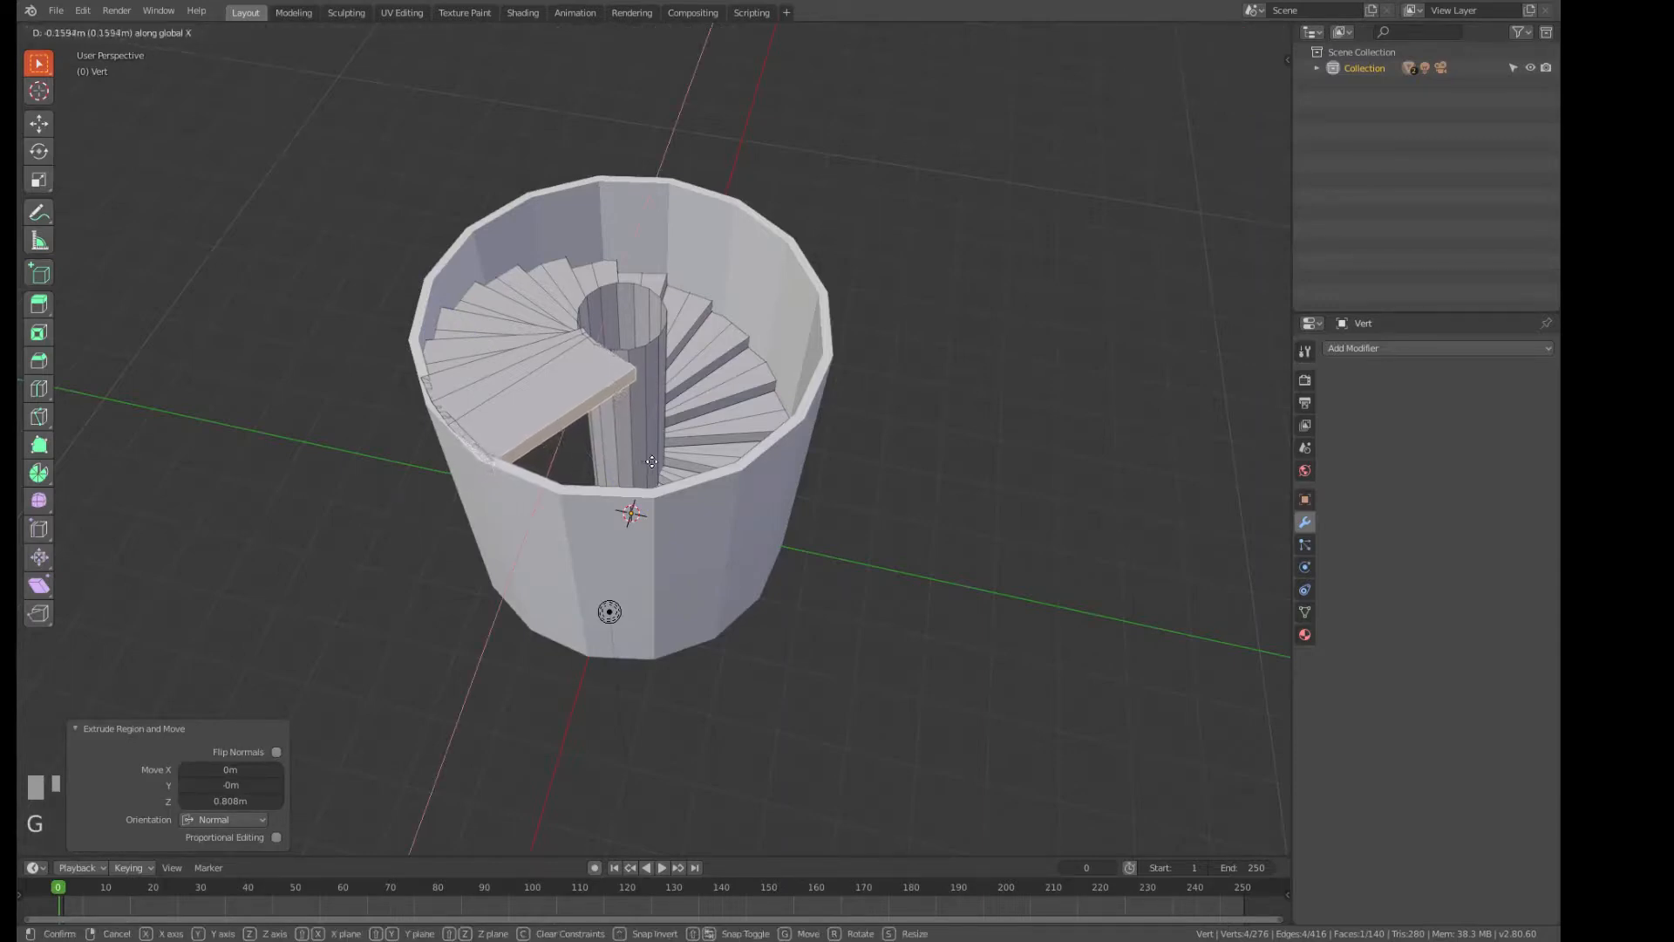
click(651, 465)
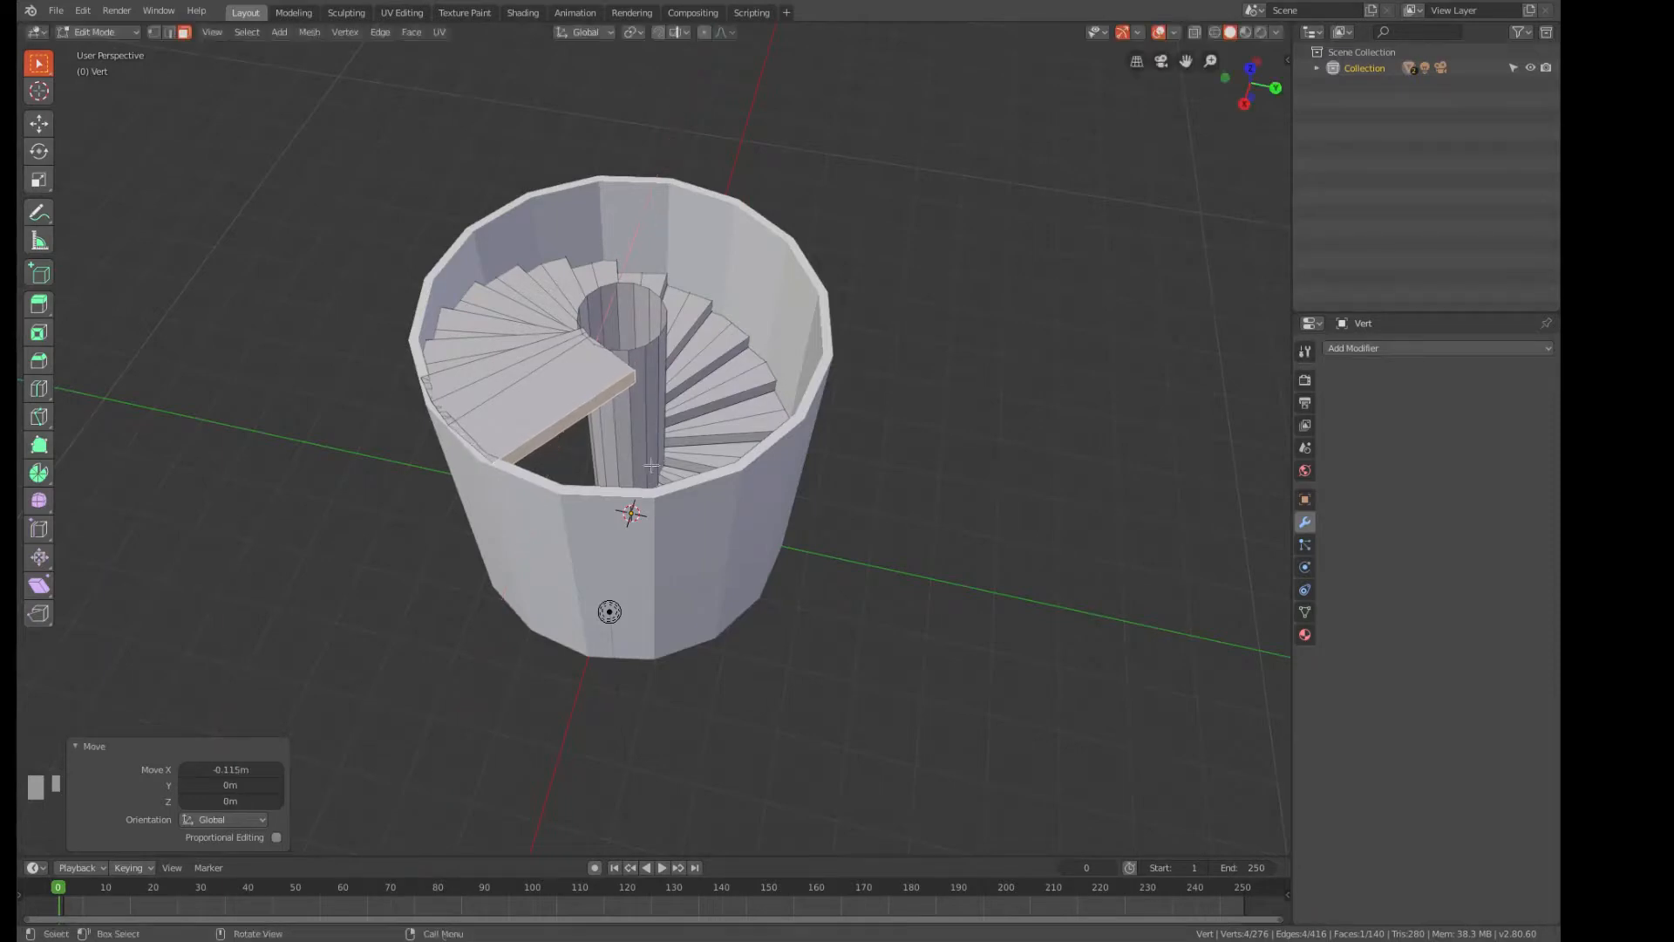
Move the two vertices at the landing's inner corner about -0.391 m along X to meet the central column.
middle_drag(648, 443, 500, 515)
scroll(671, 496, up, 3)
key(1)
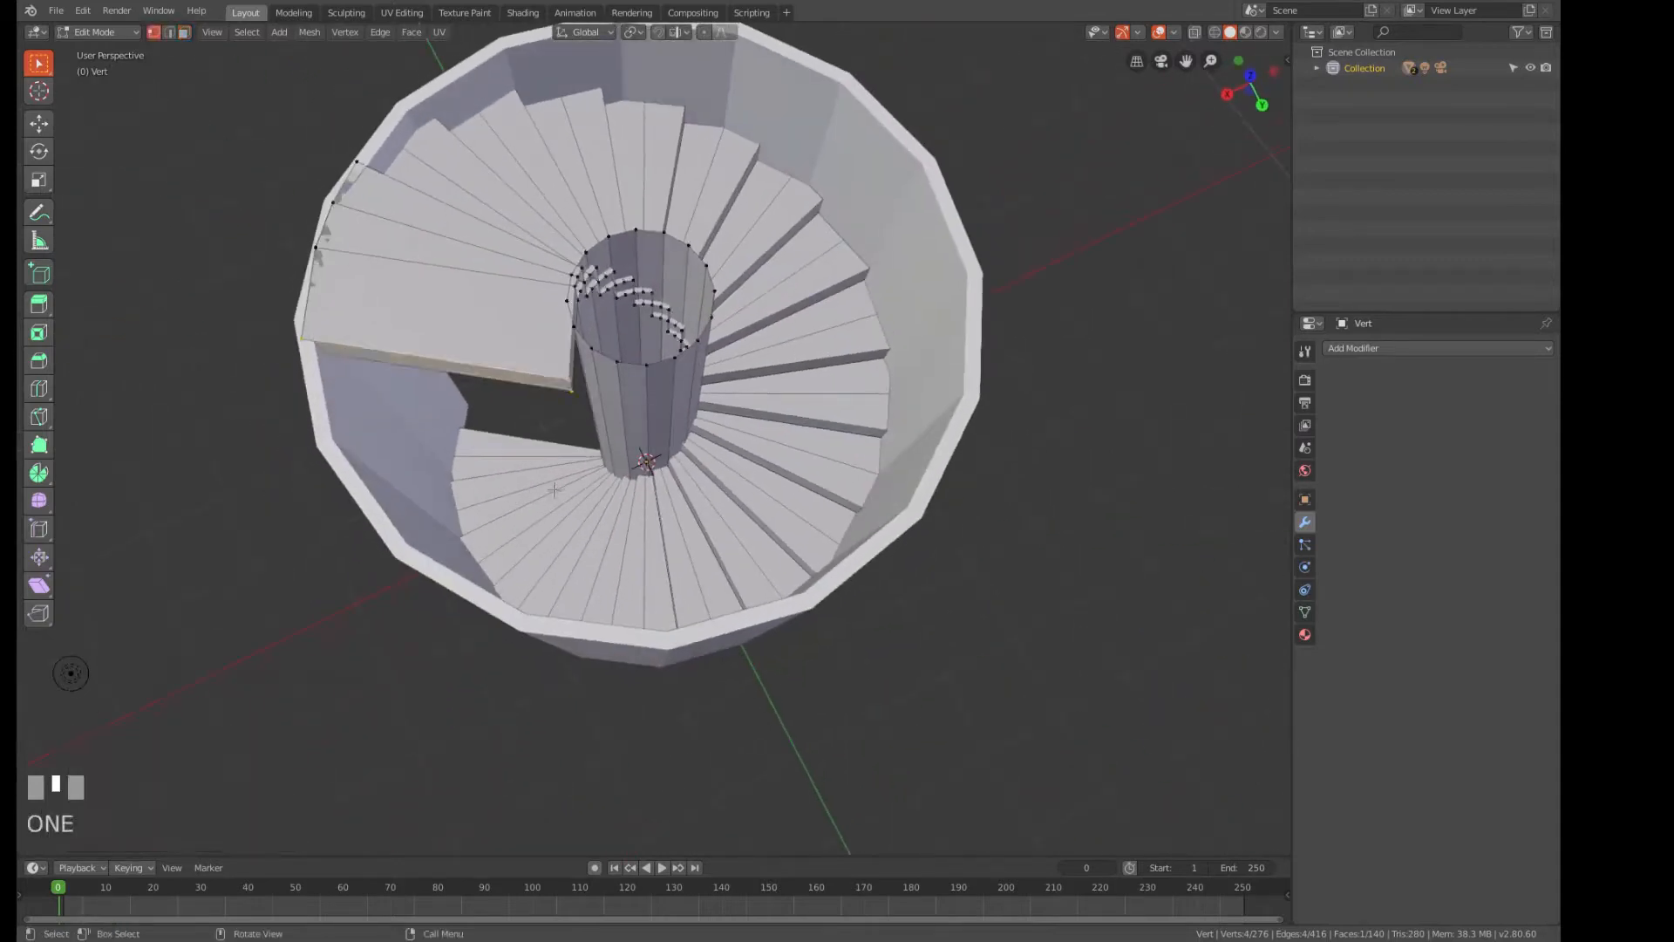
drag(551, 360, 574, 413)
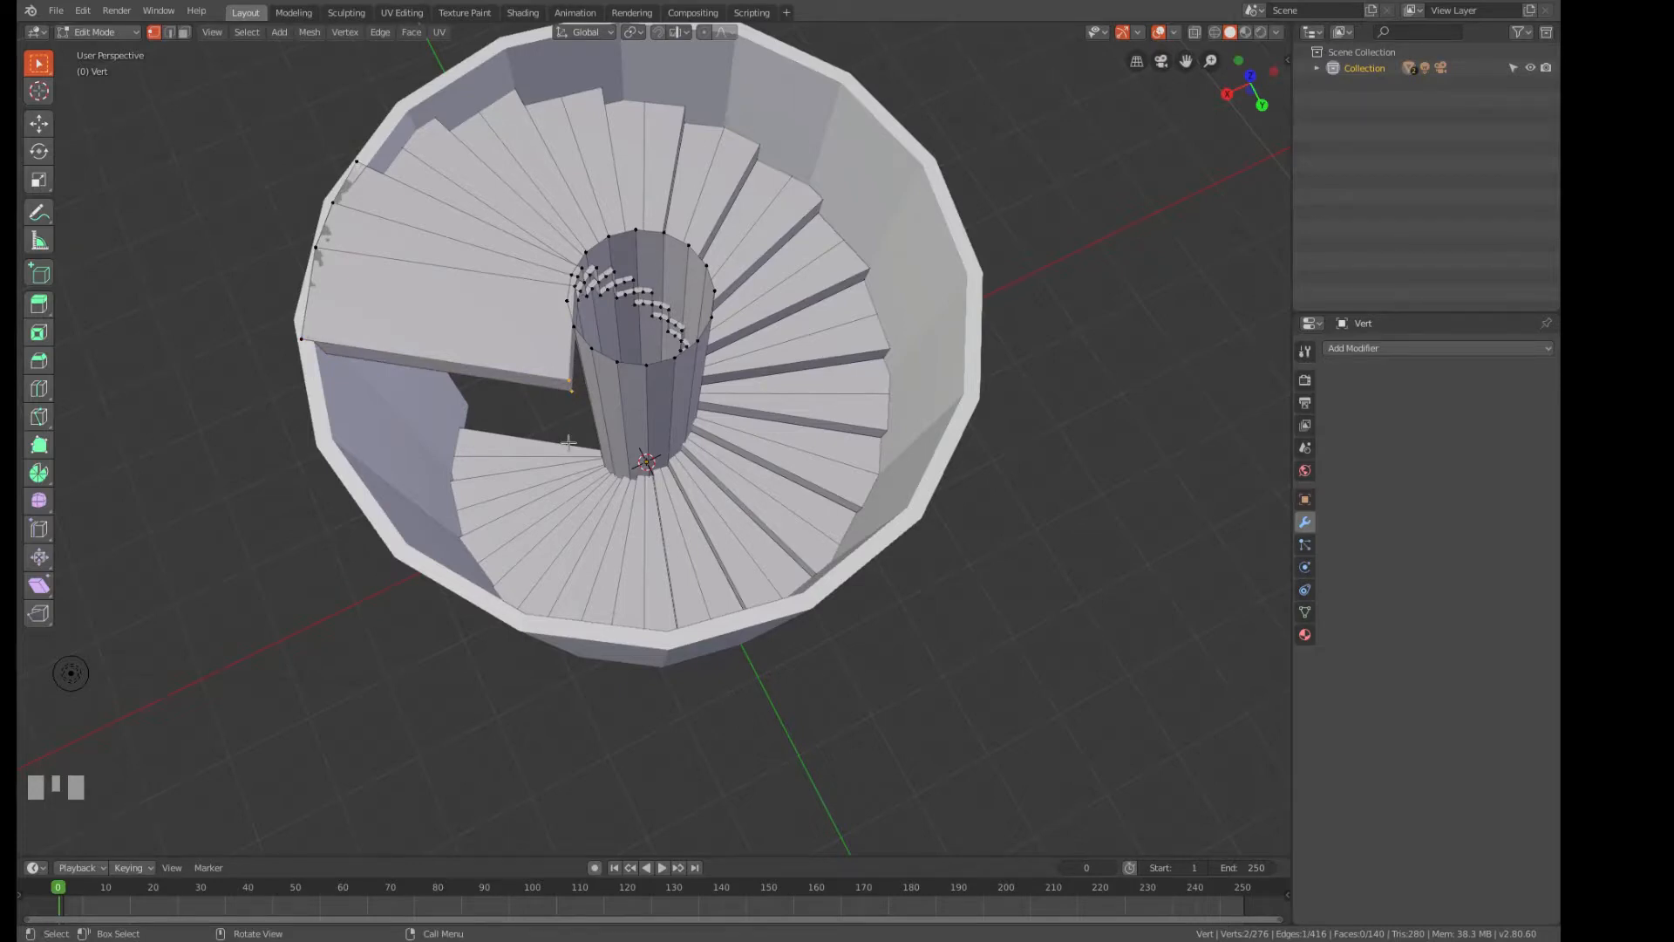
key(g)
key(x)
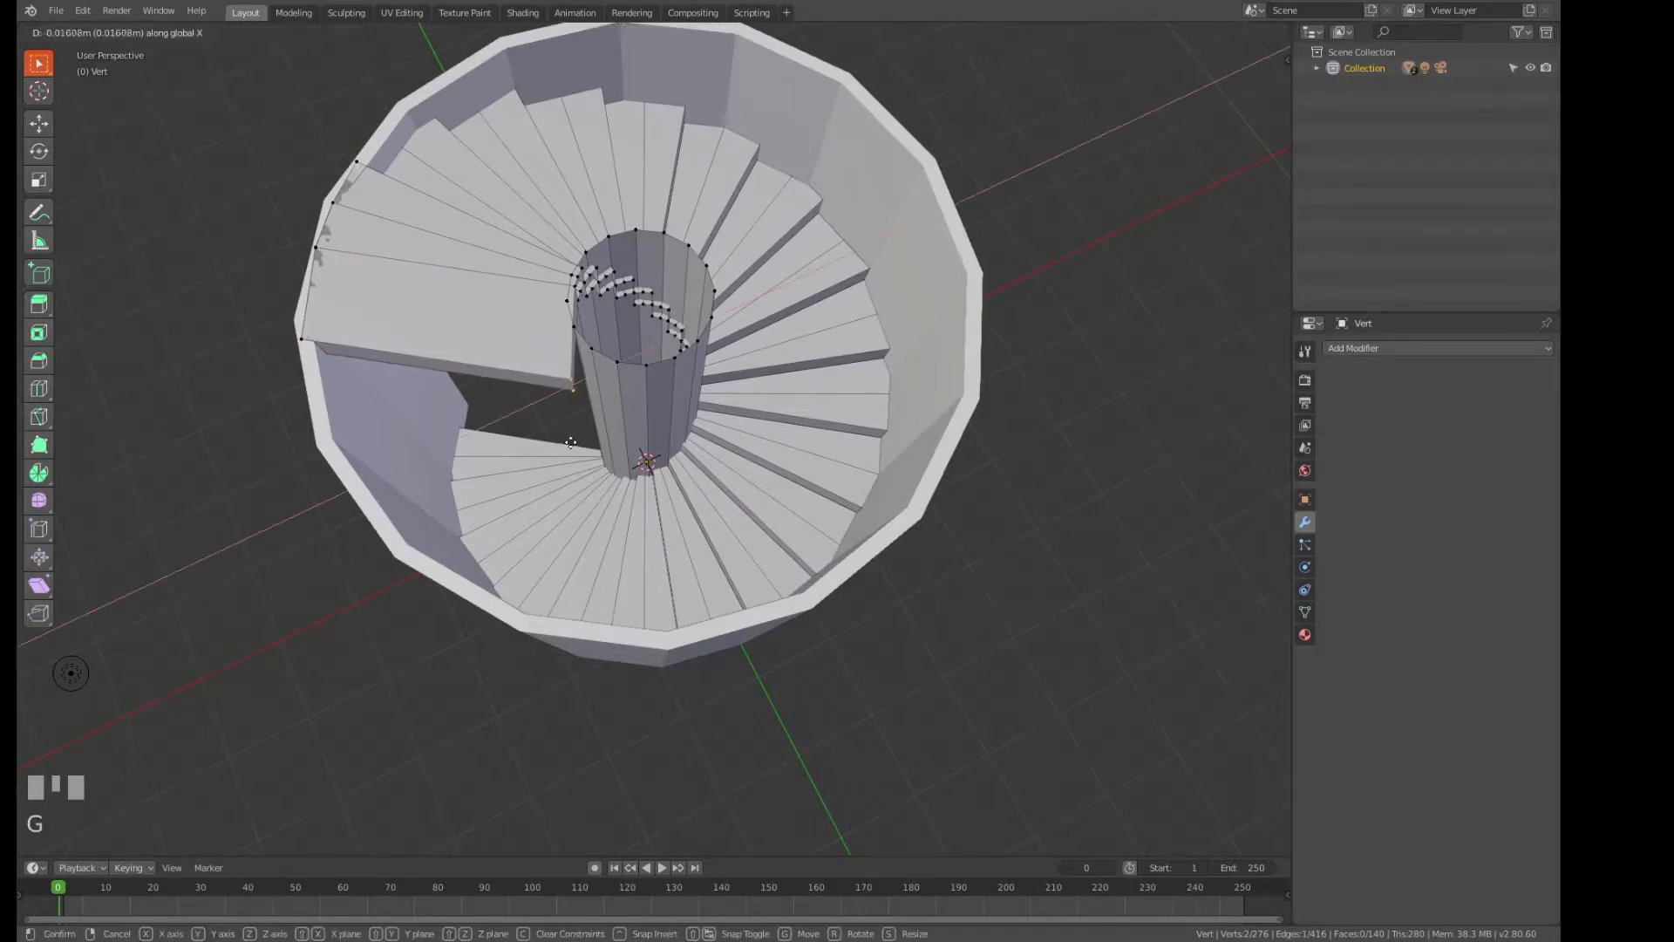
click(609, 422)
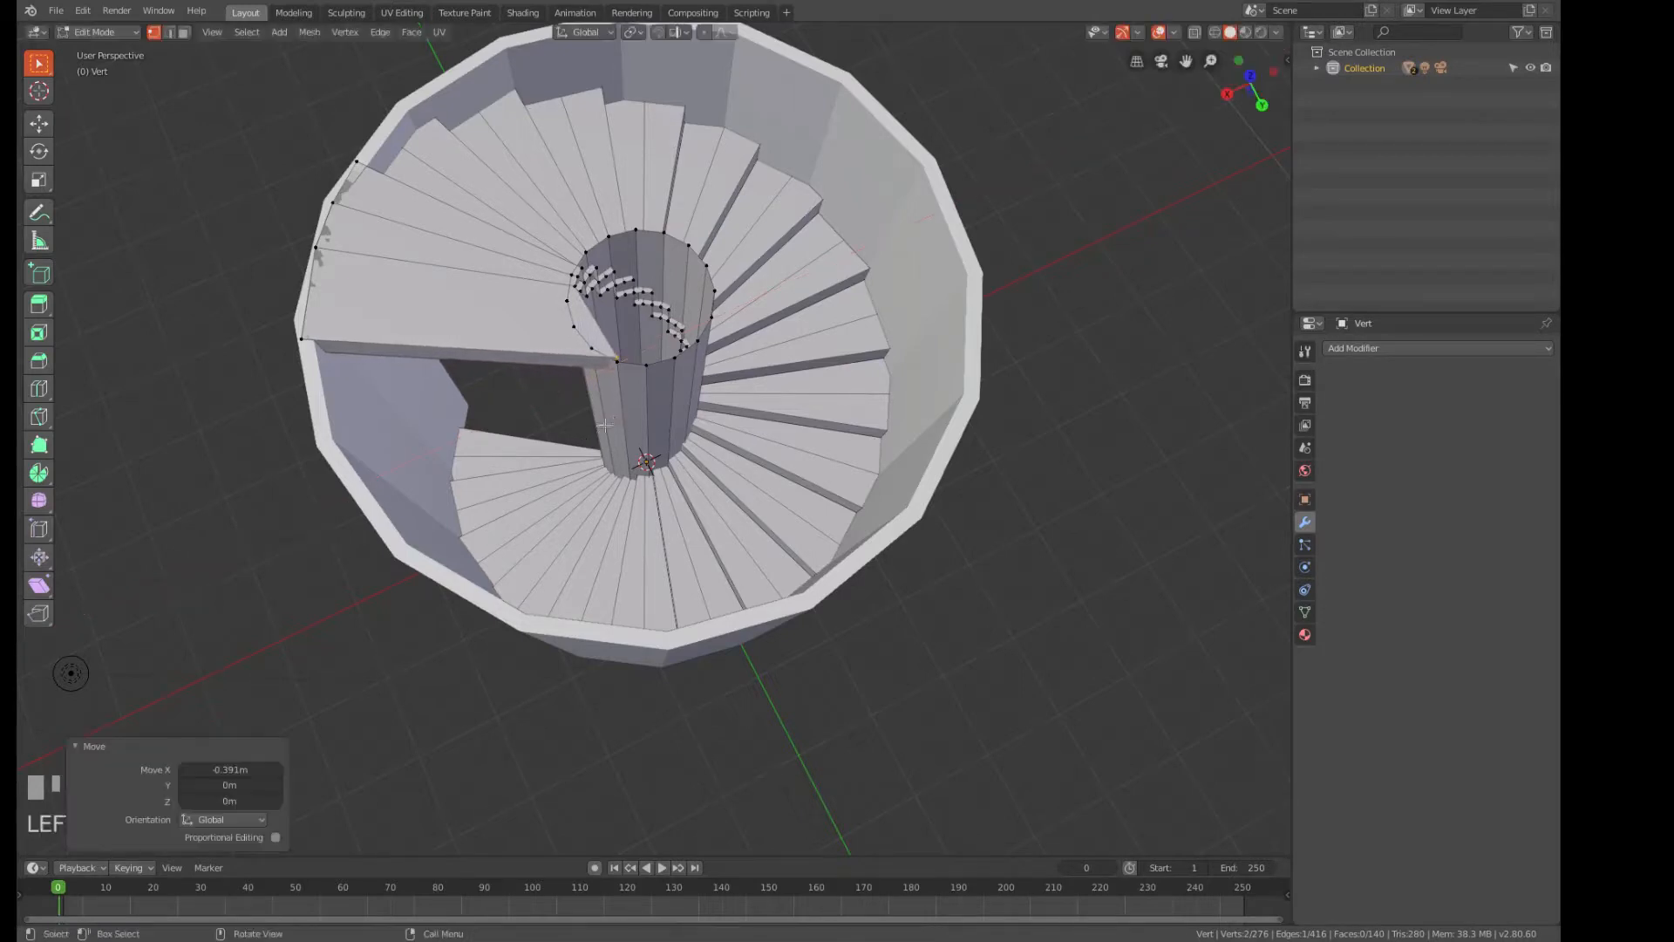
Deselect the whole staircase mesh and check how the landing fits between the column and the wall.
key(a)
scroll(630, 473, down, 3)
middle_drag(630, 473, 803, 538)
key(a)
key(a)
scroll(775, 558, up, 3)
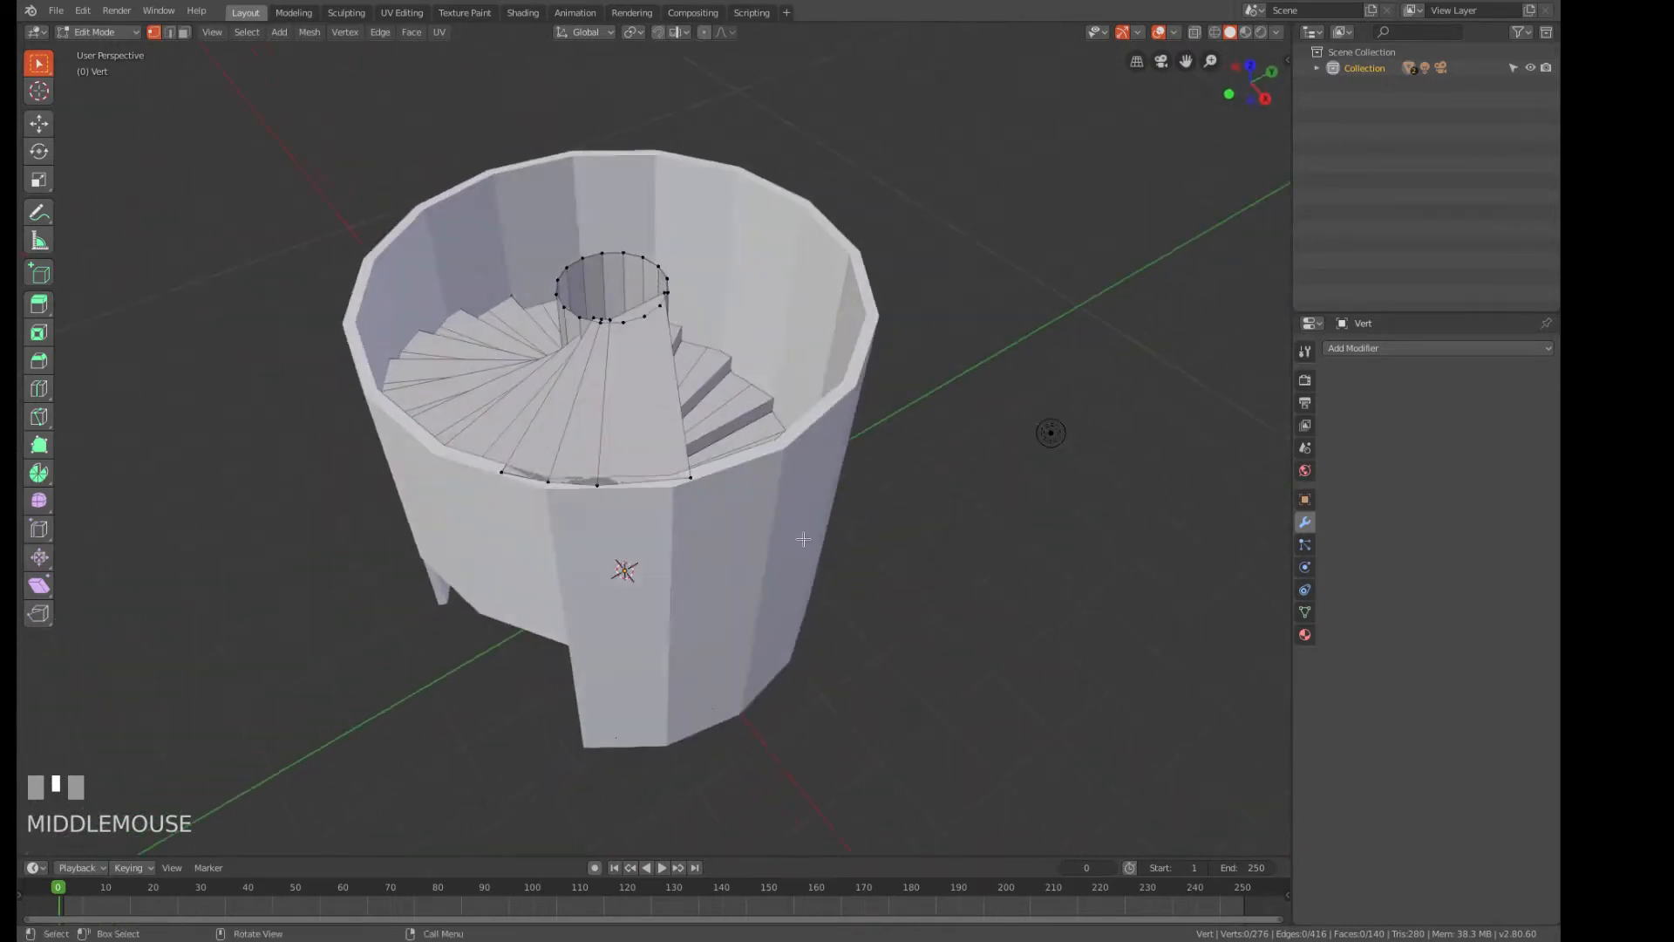
Save the project over the existing steps.blend file in the Steps folder.
click(55, 13)
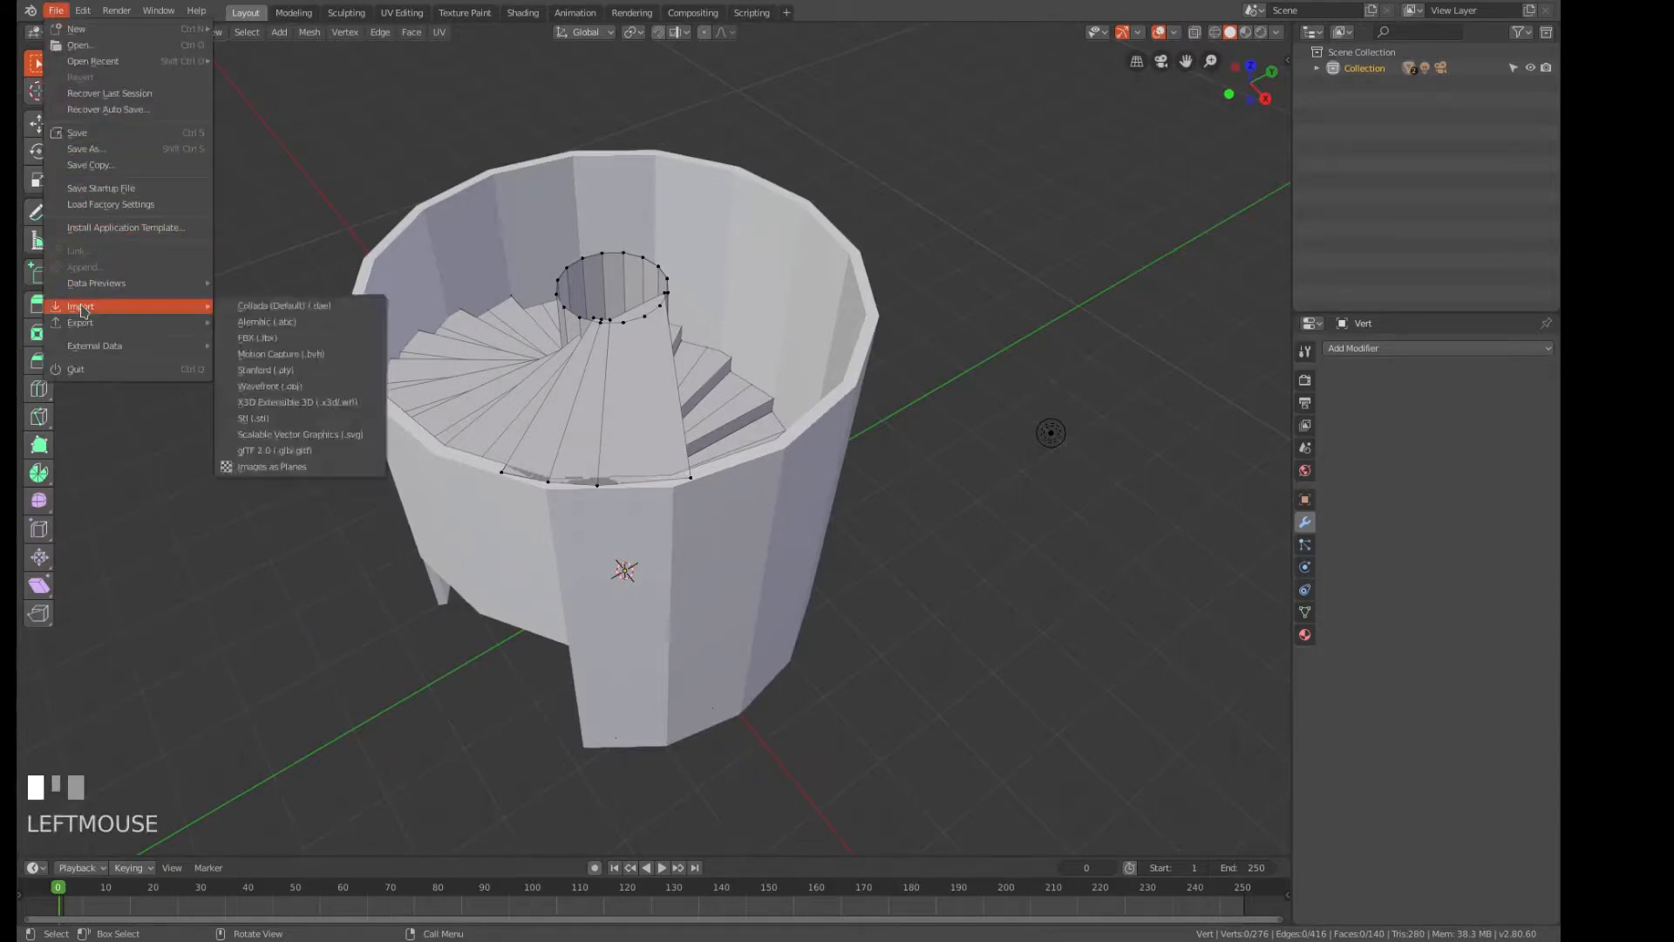
click(76, 149)
click(275, 110)
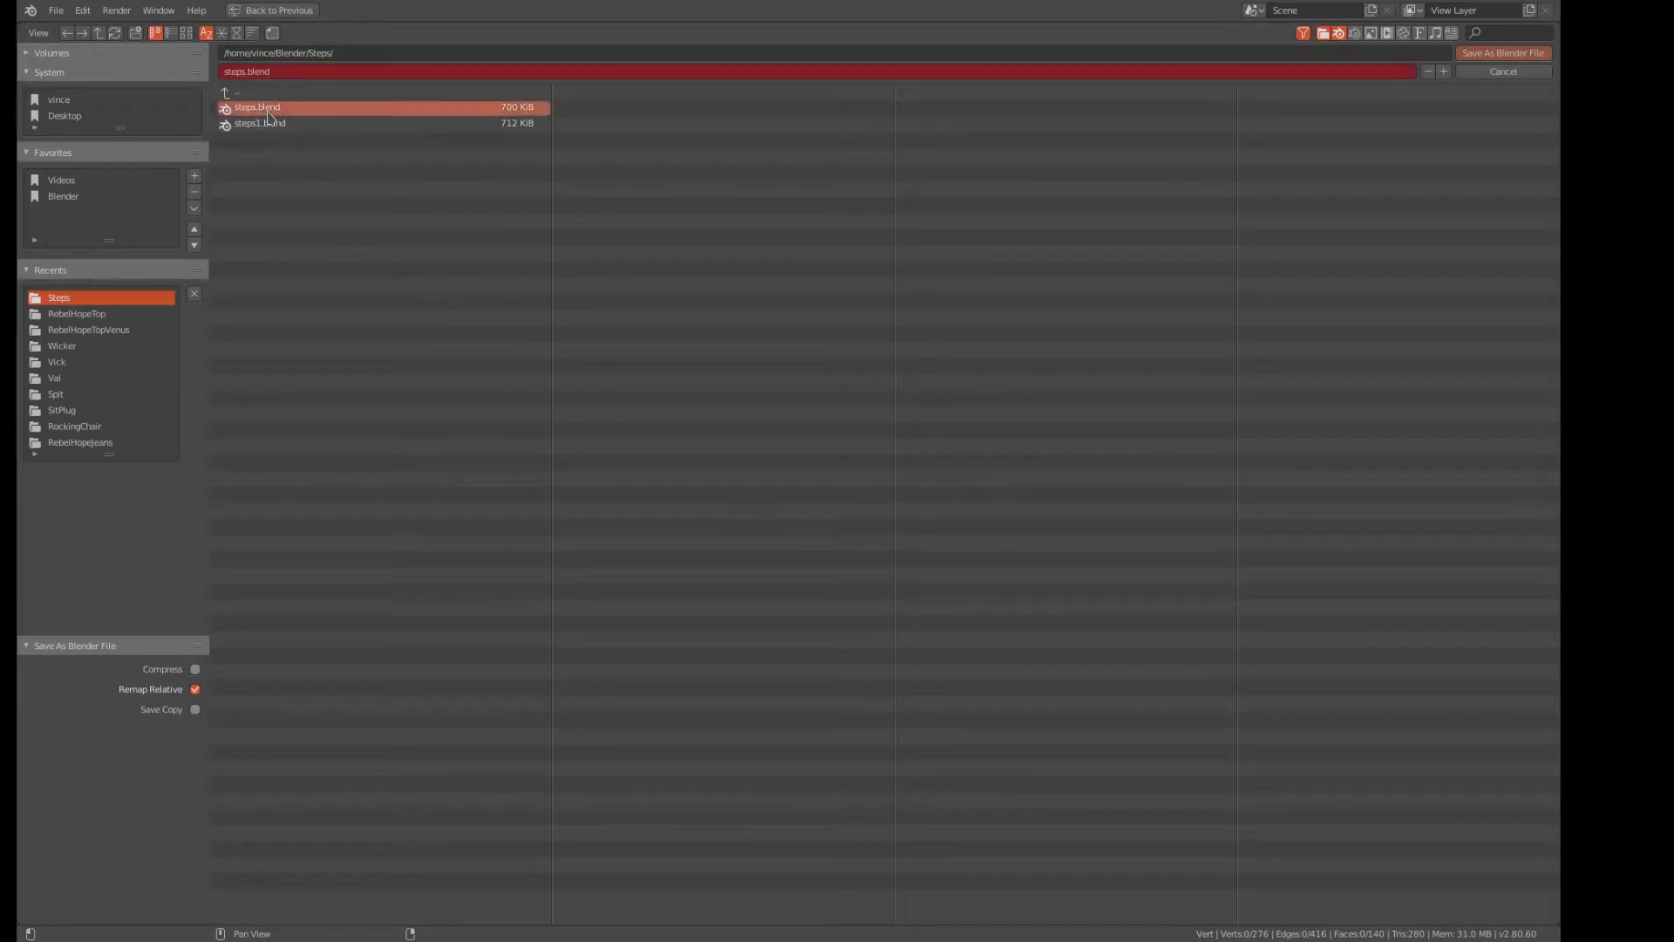
click(1496, 60)
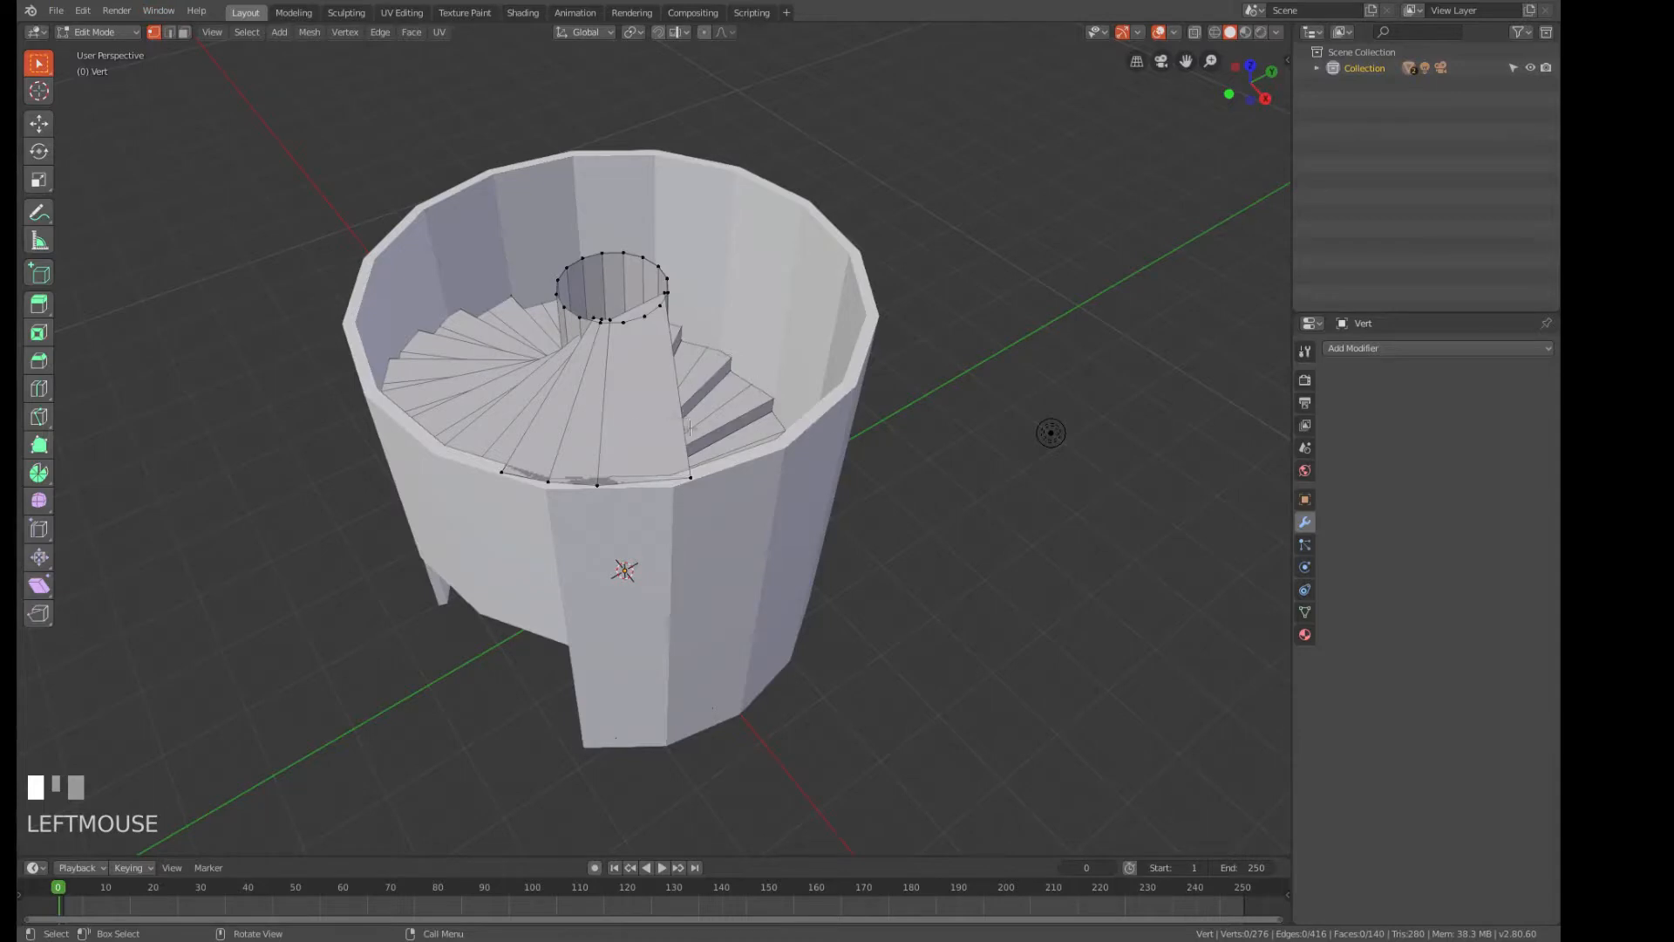
Export only the cylindrical wall and the staircase as COLLADA to steps.dae, using the Sl+Open Sim Static preset.
key(Tab)
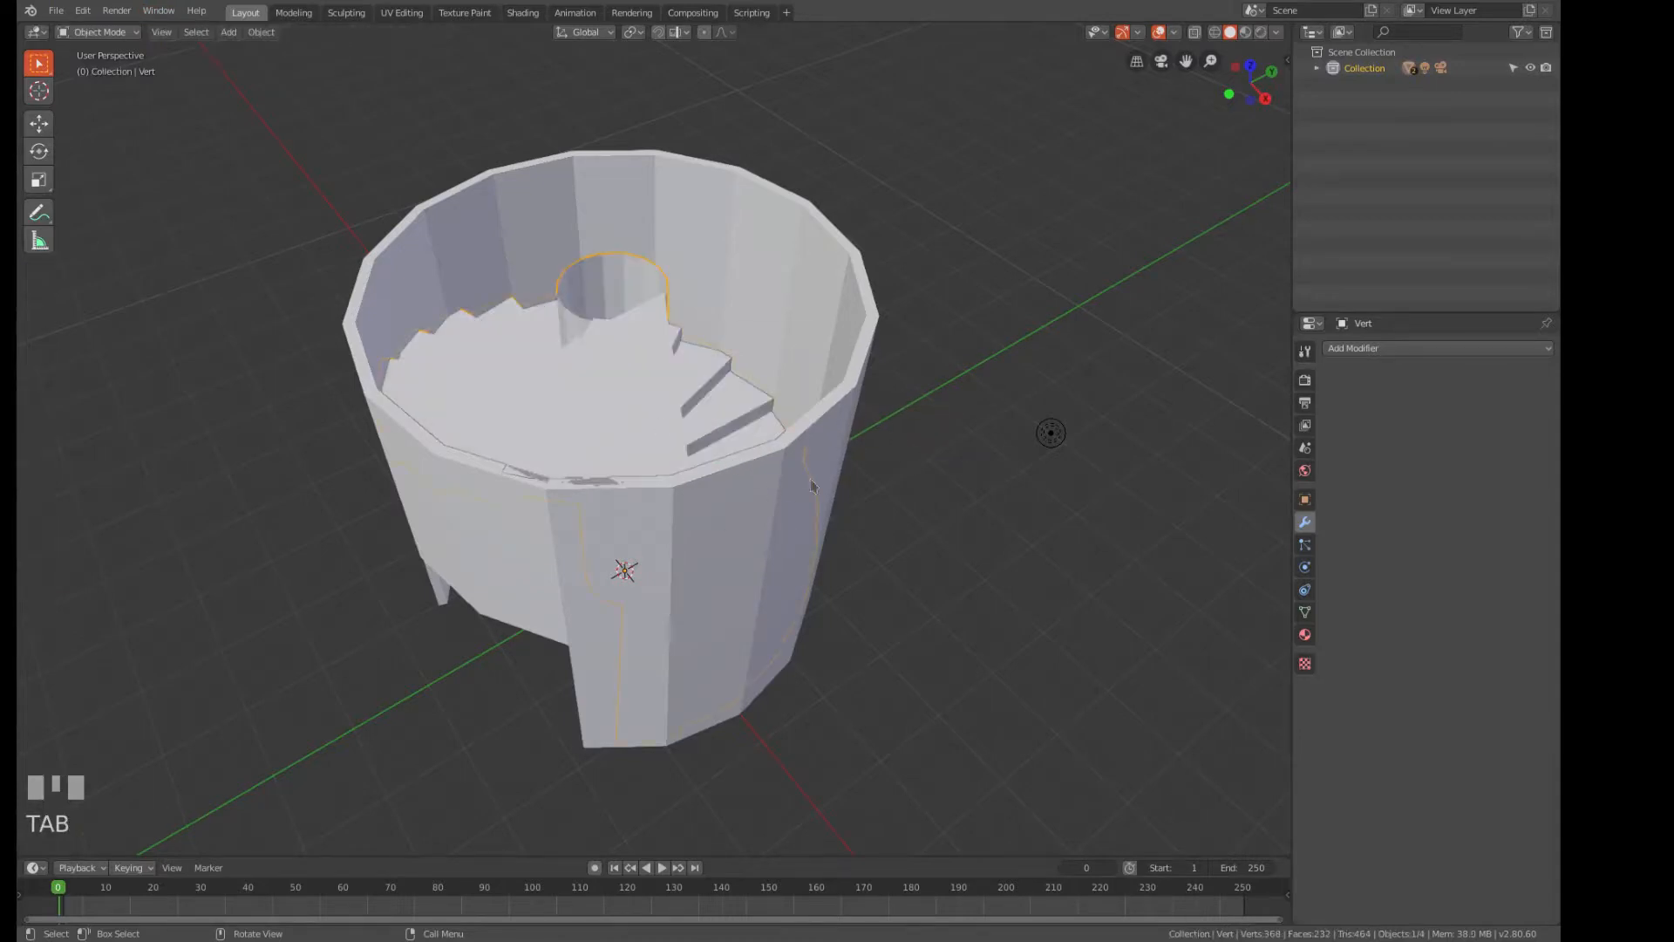
click(781, 230)
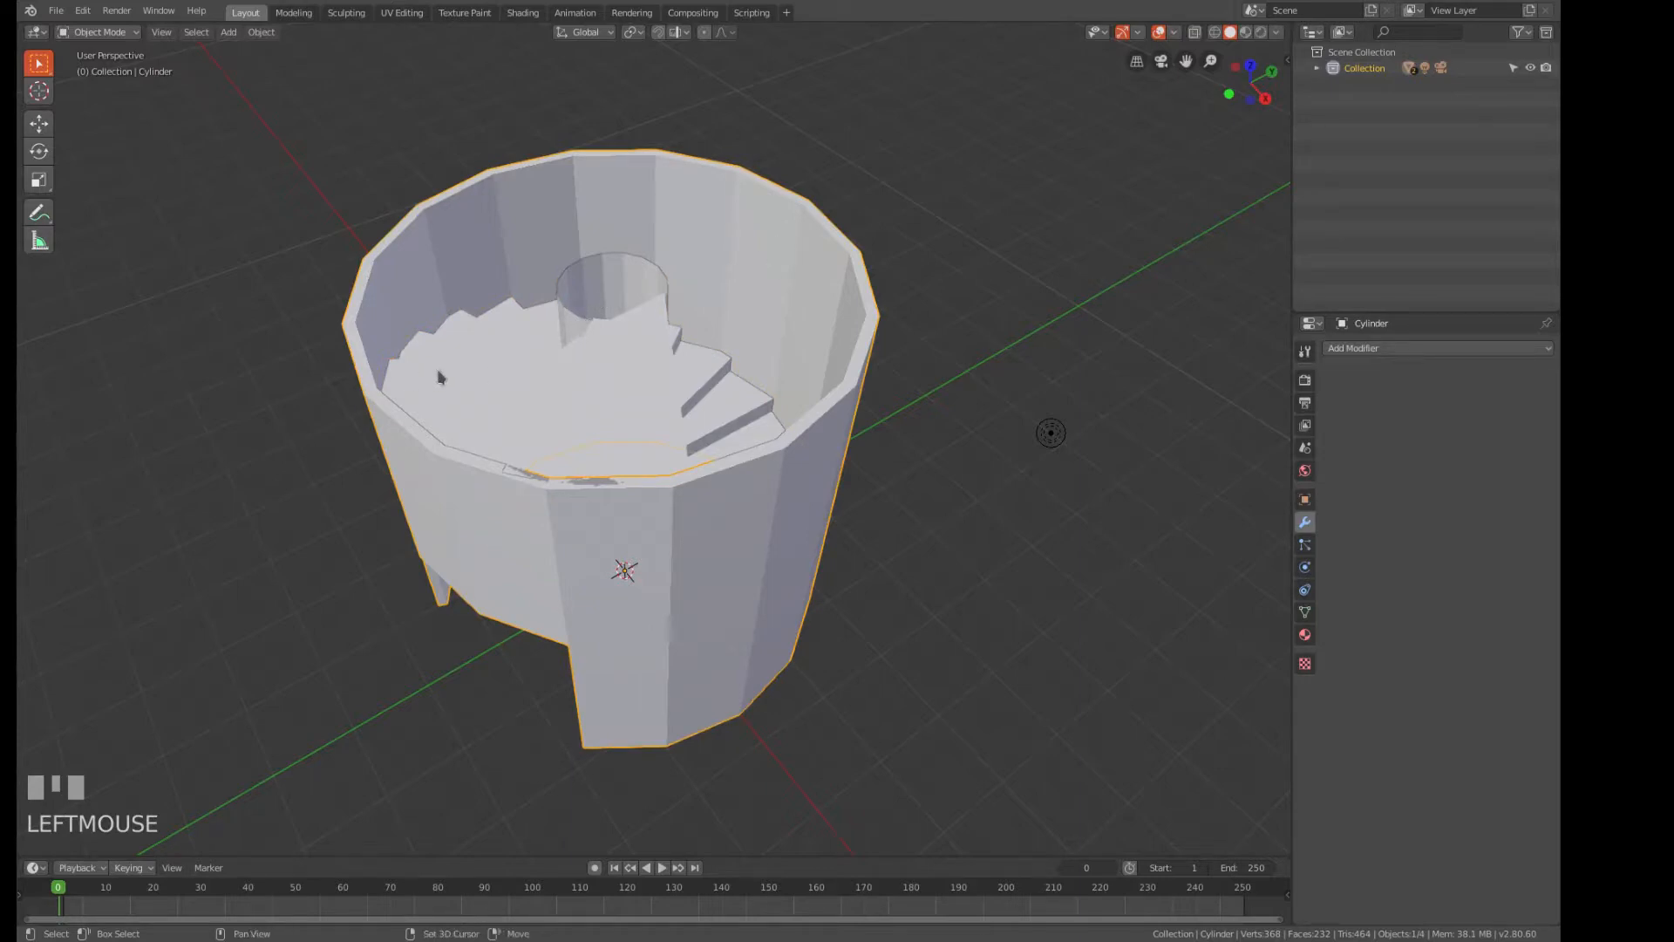
shift+click(468, 377)
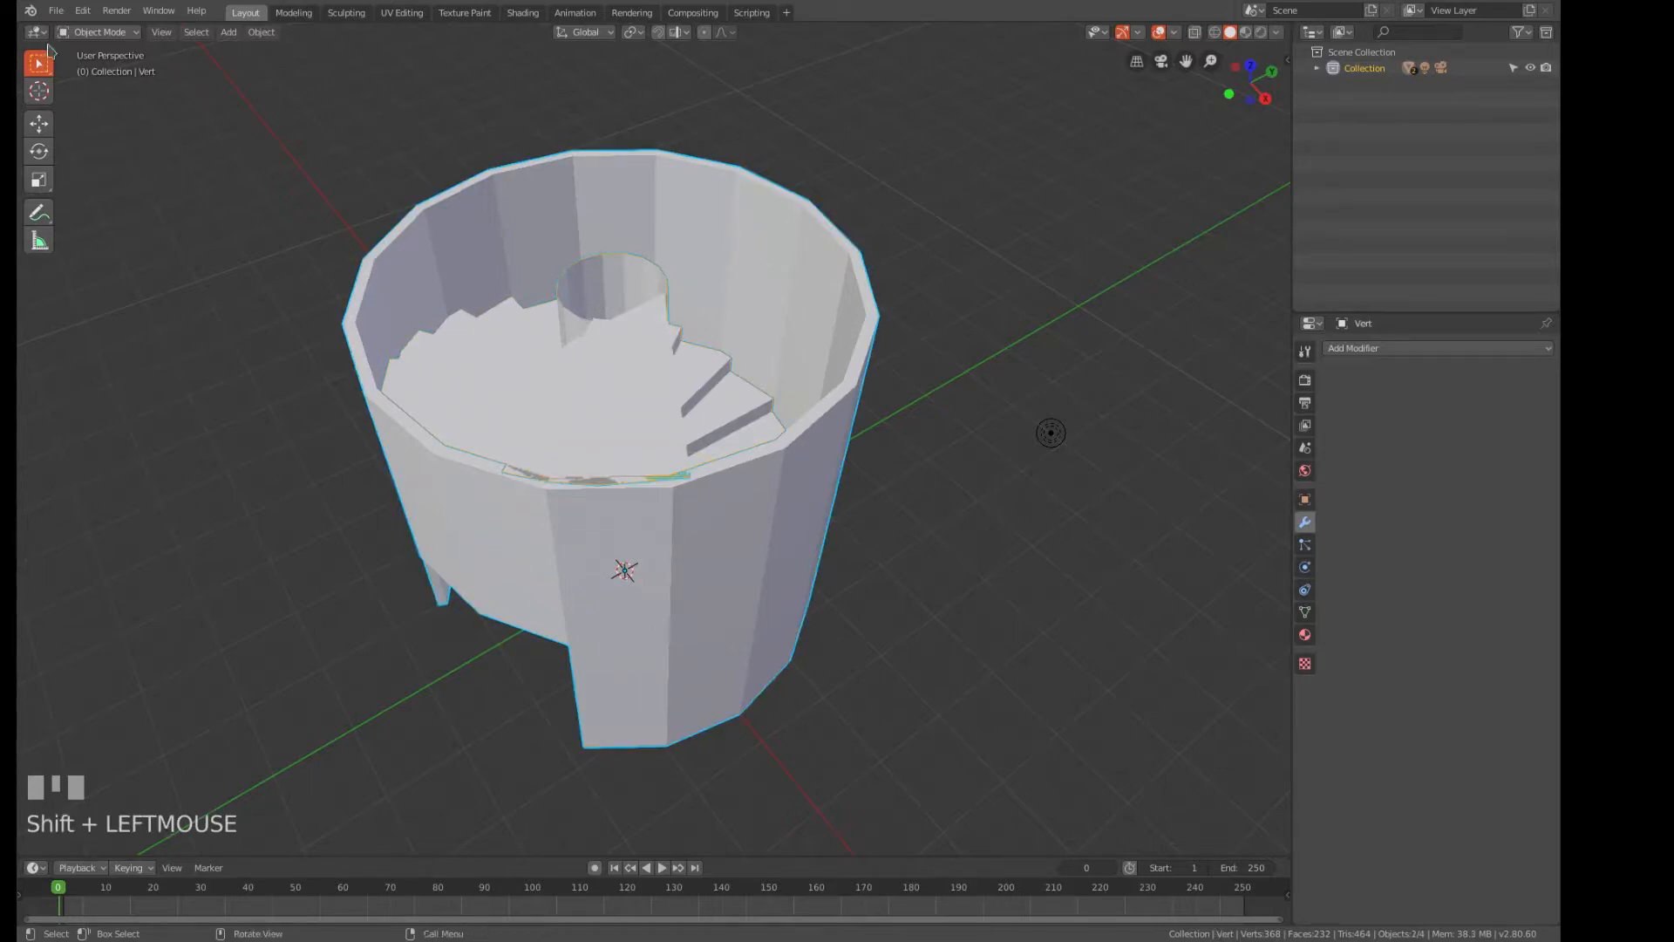
click(55, 15)
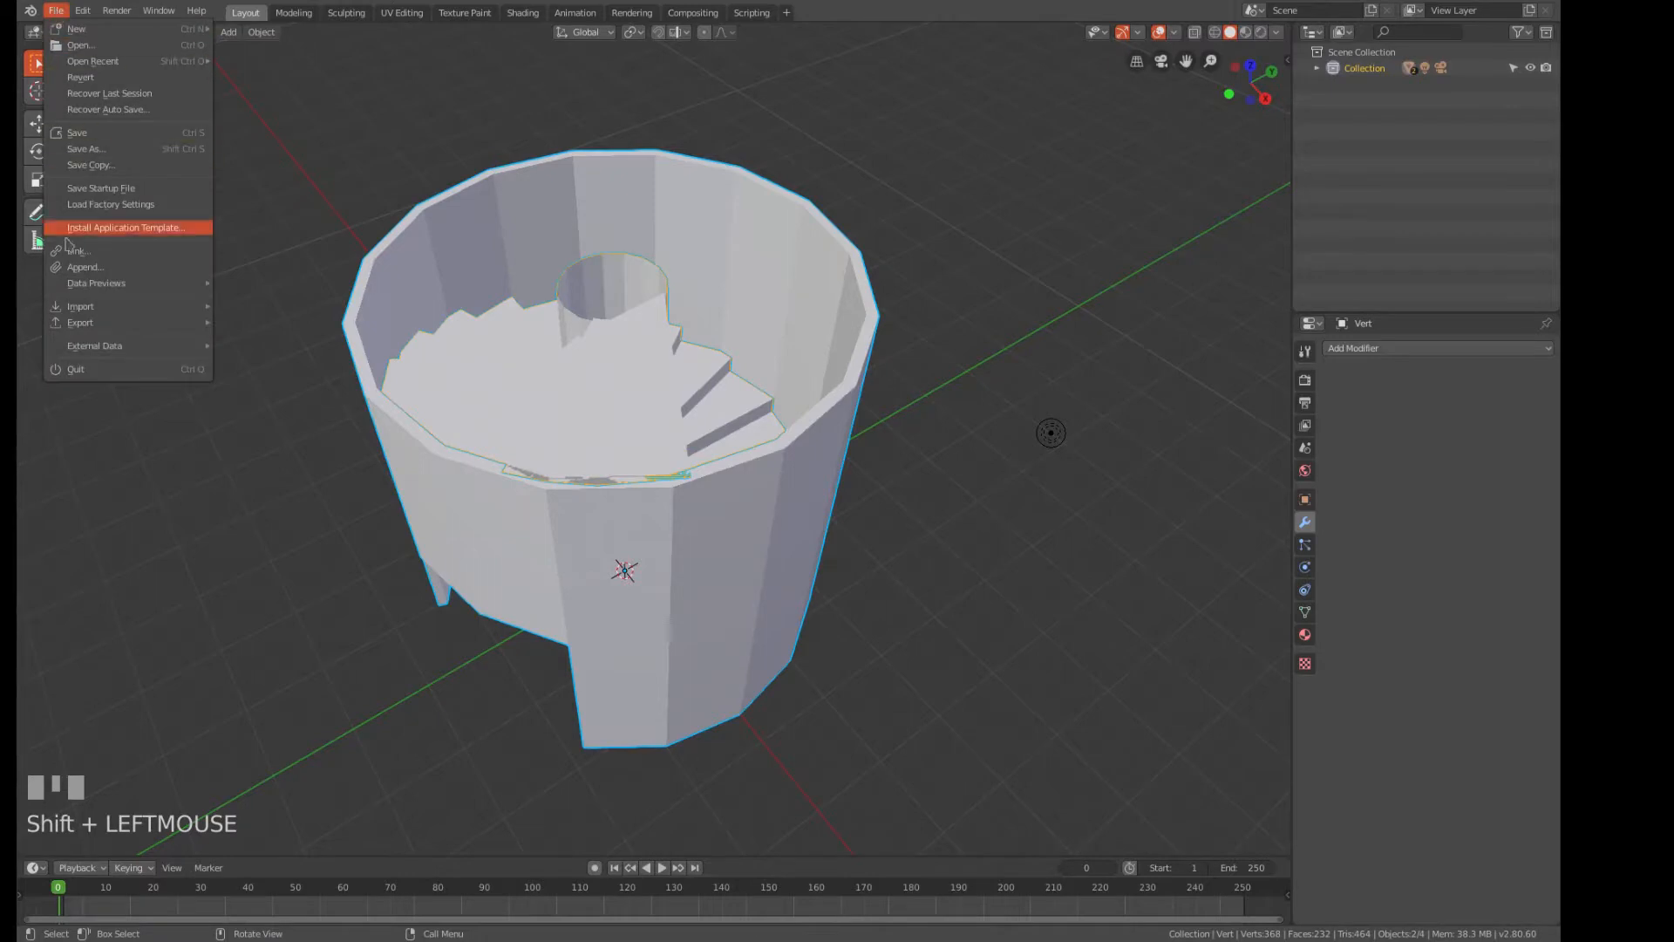
mouse_move(86, 327)
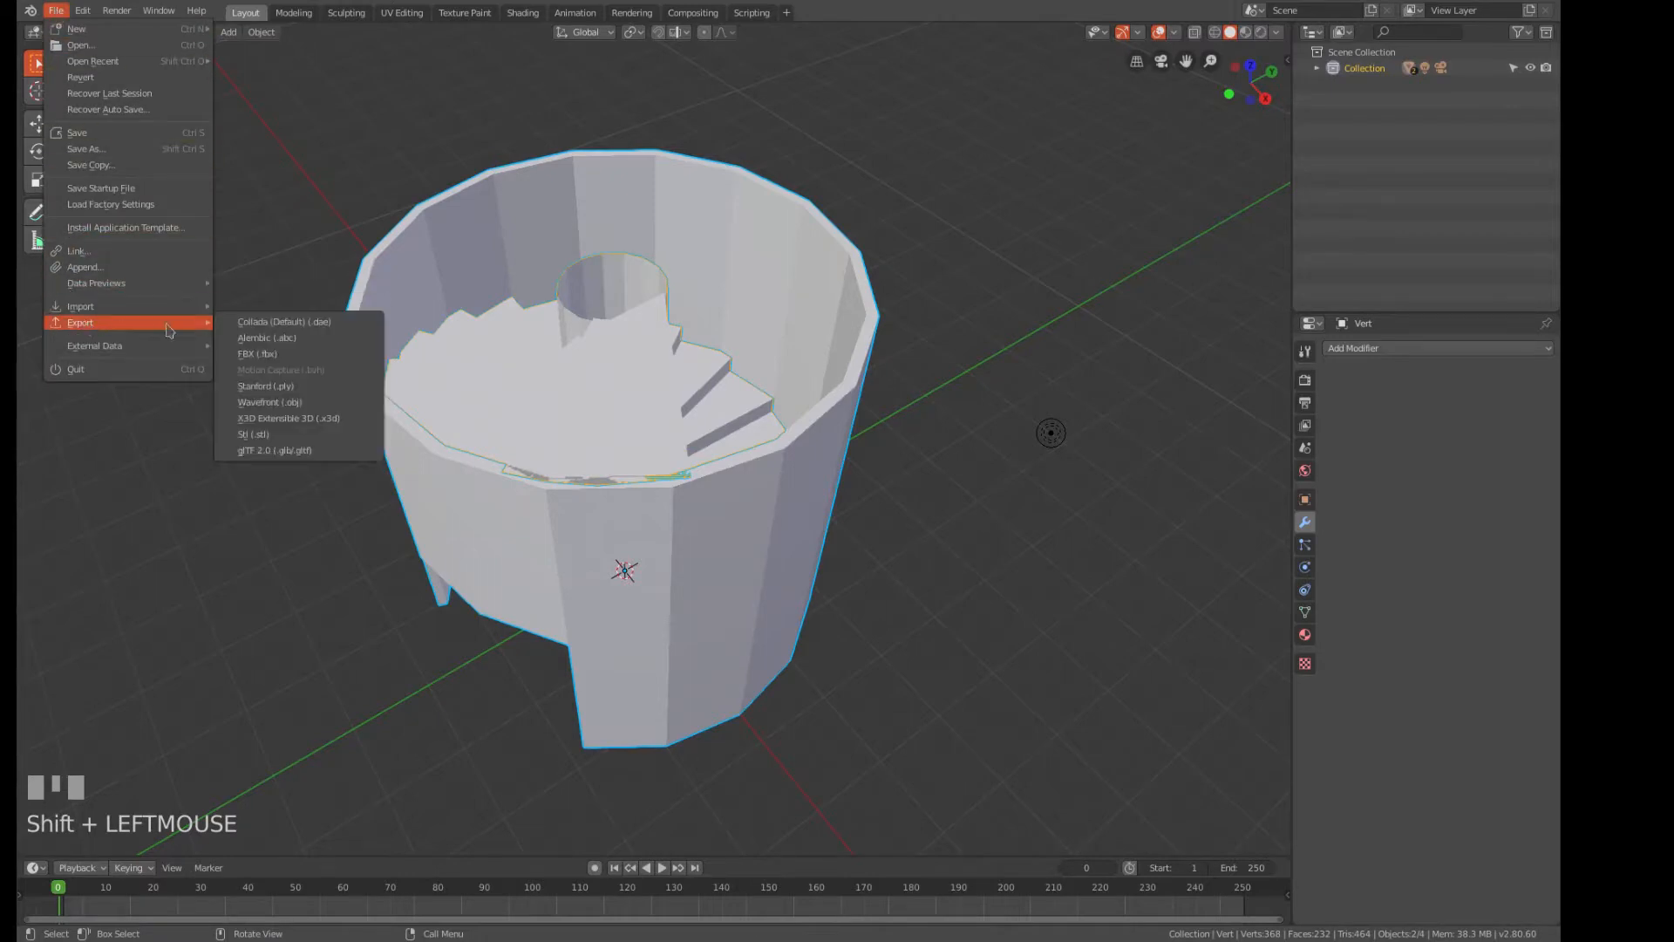
click(264, 324)
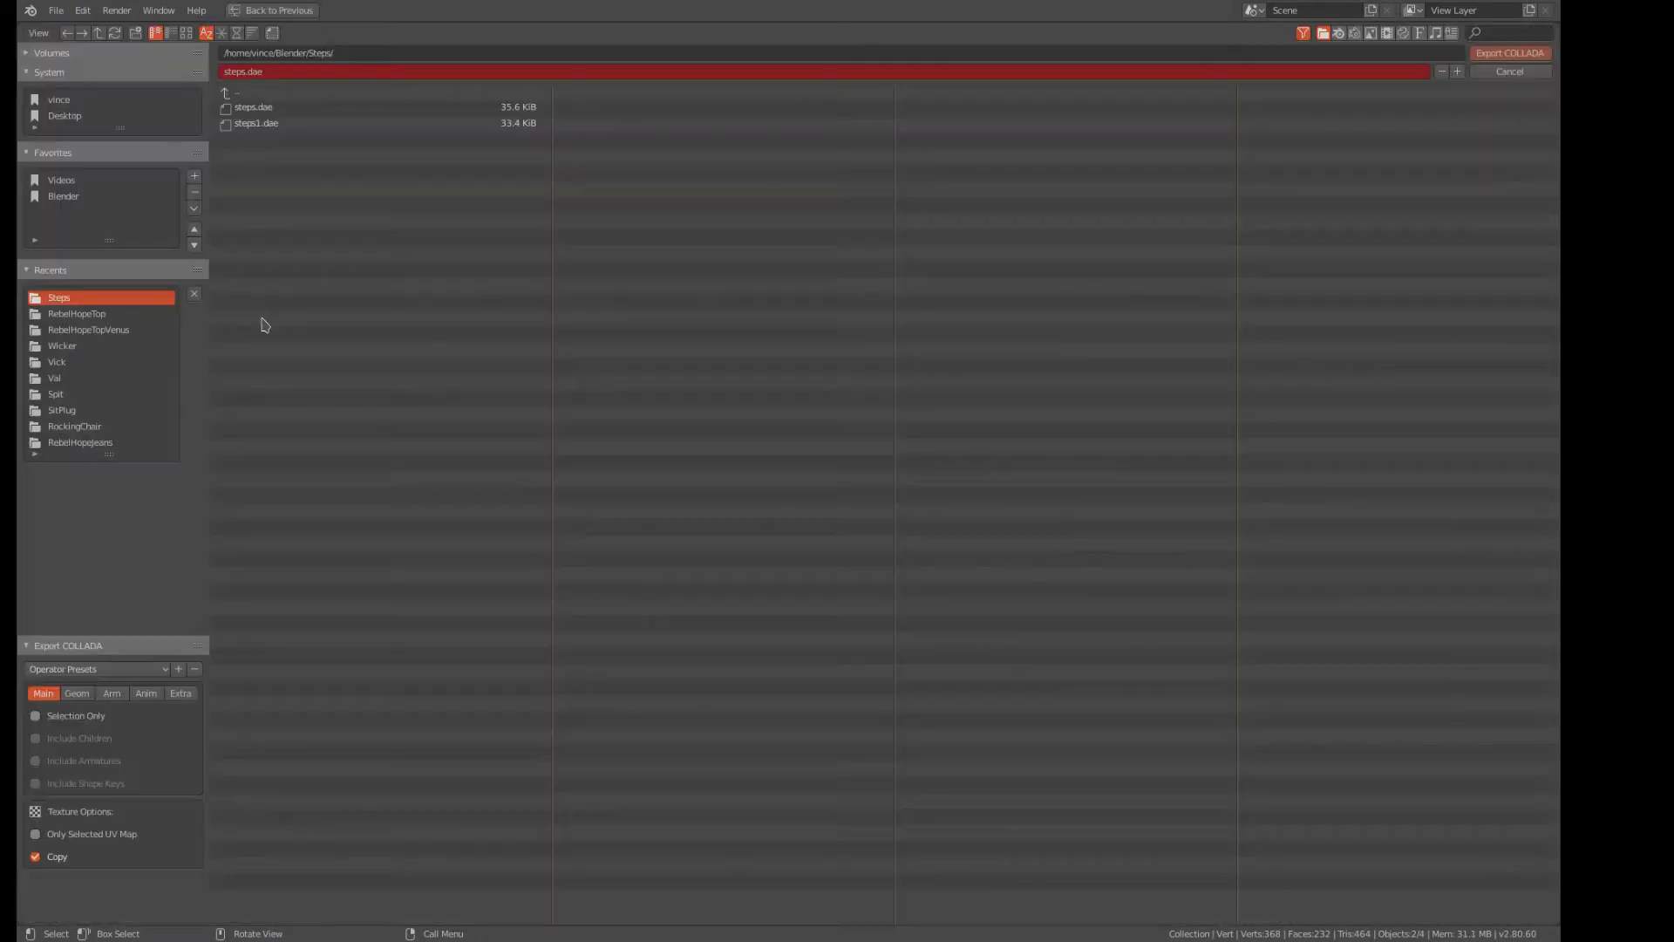
click(76, 675)
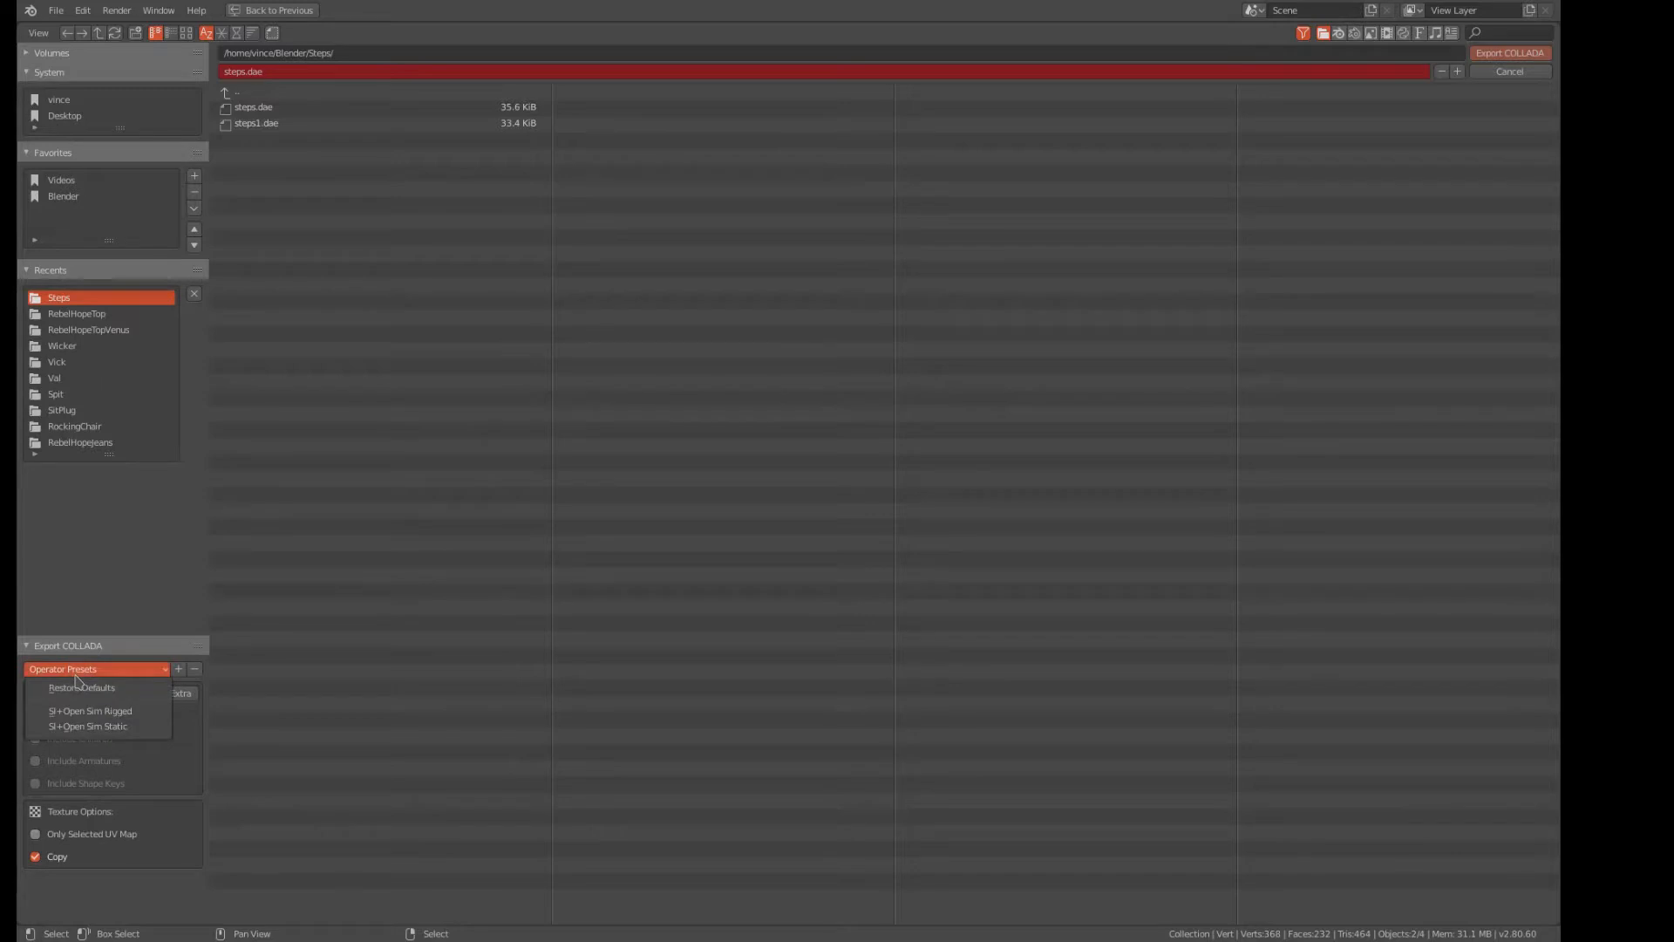
click(84, 727)
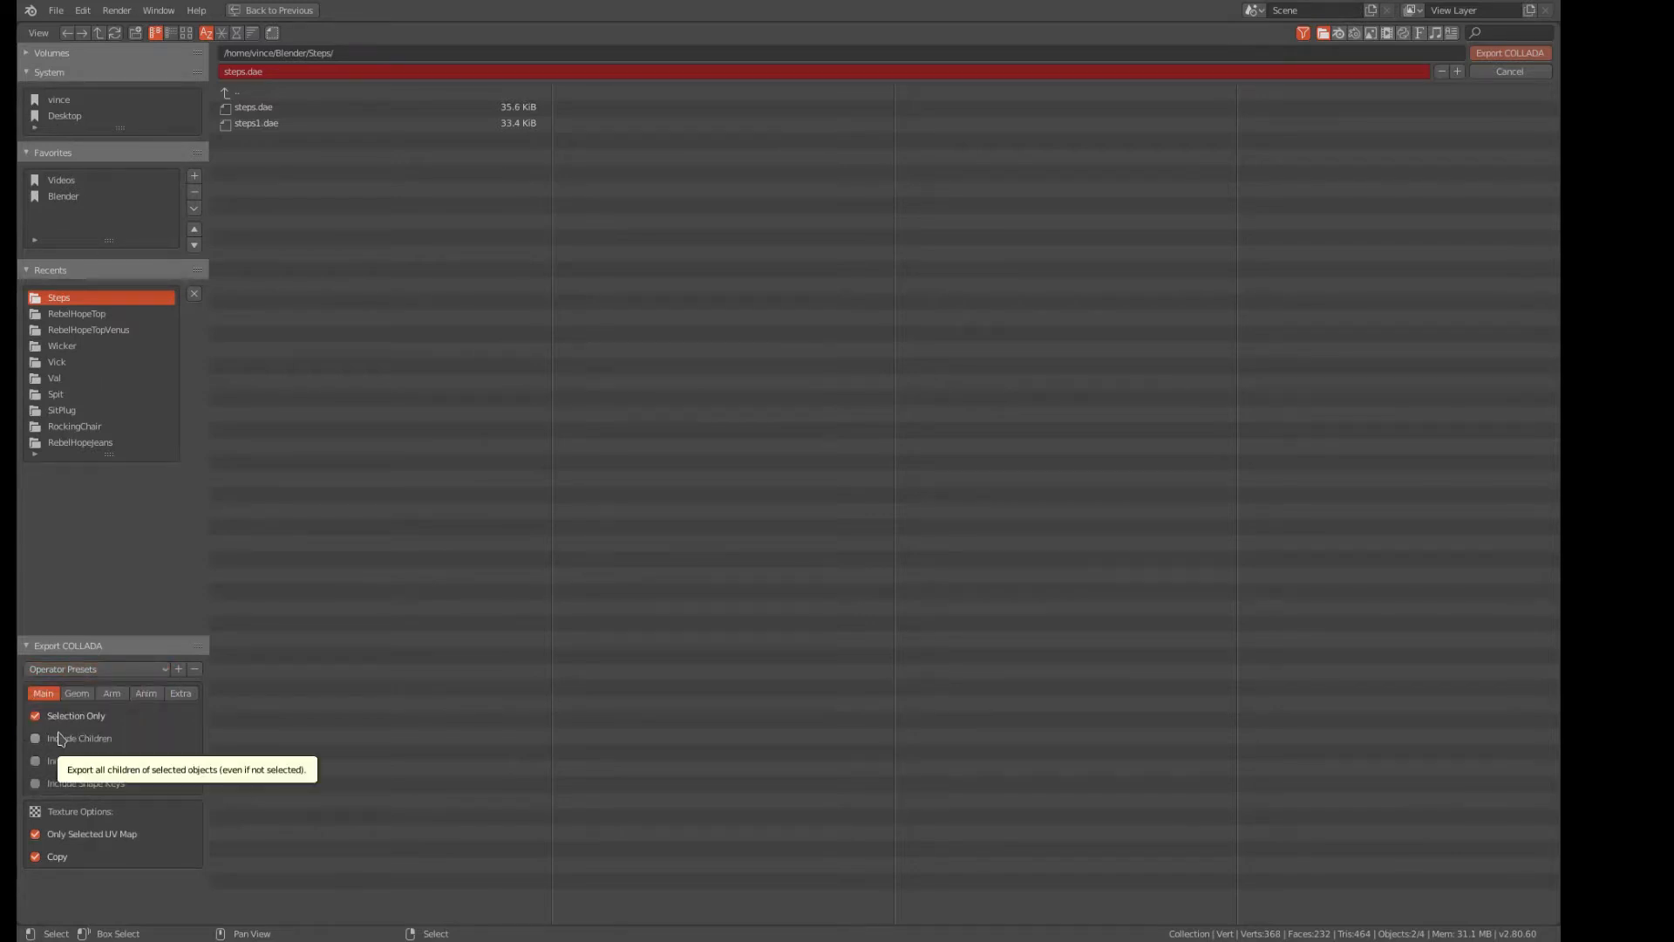
click(1516, 56)
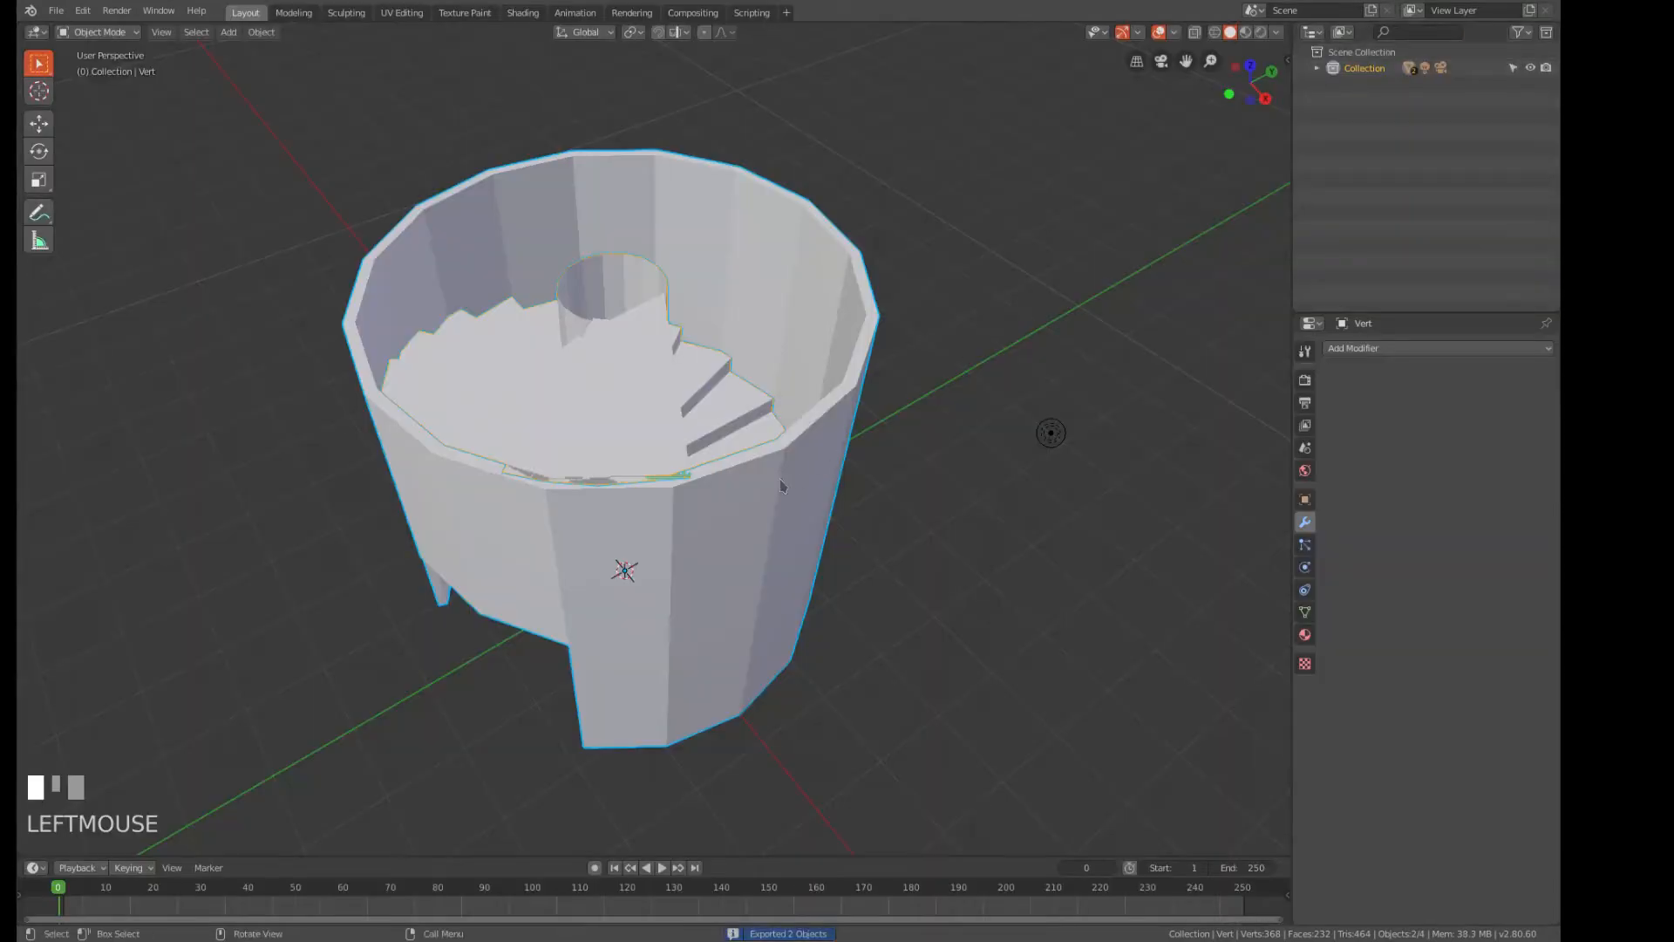
middle_drag(700, 520, 813, 469)
scroll(781, 463, up, 2)
scroll(788, 462, down, 3)
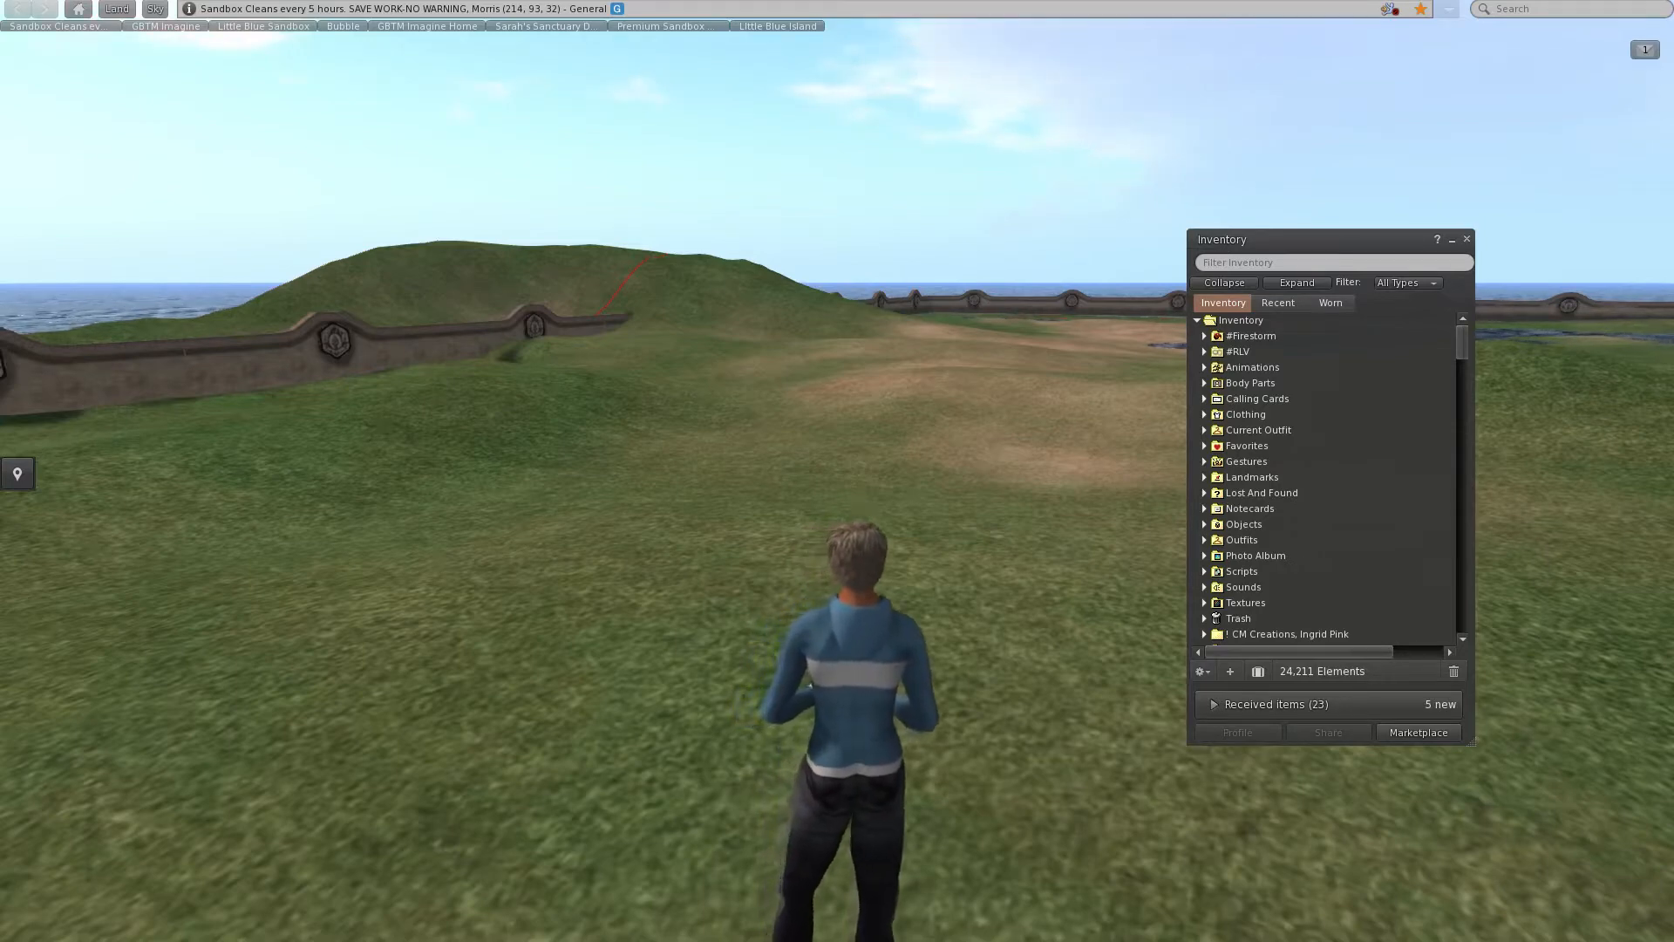
Switch to the Second Life viewer, load the exported staircase file for mesh upload, and inspect its preview from above the doorway.
click(158, 1)
mouse_move(176, 215)
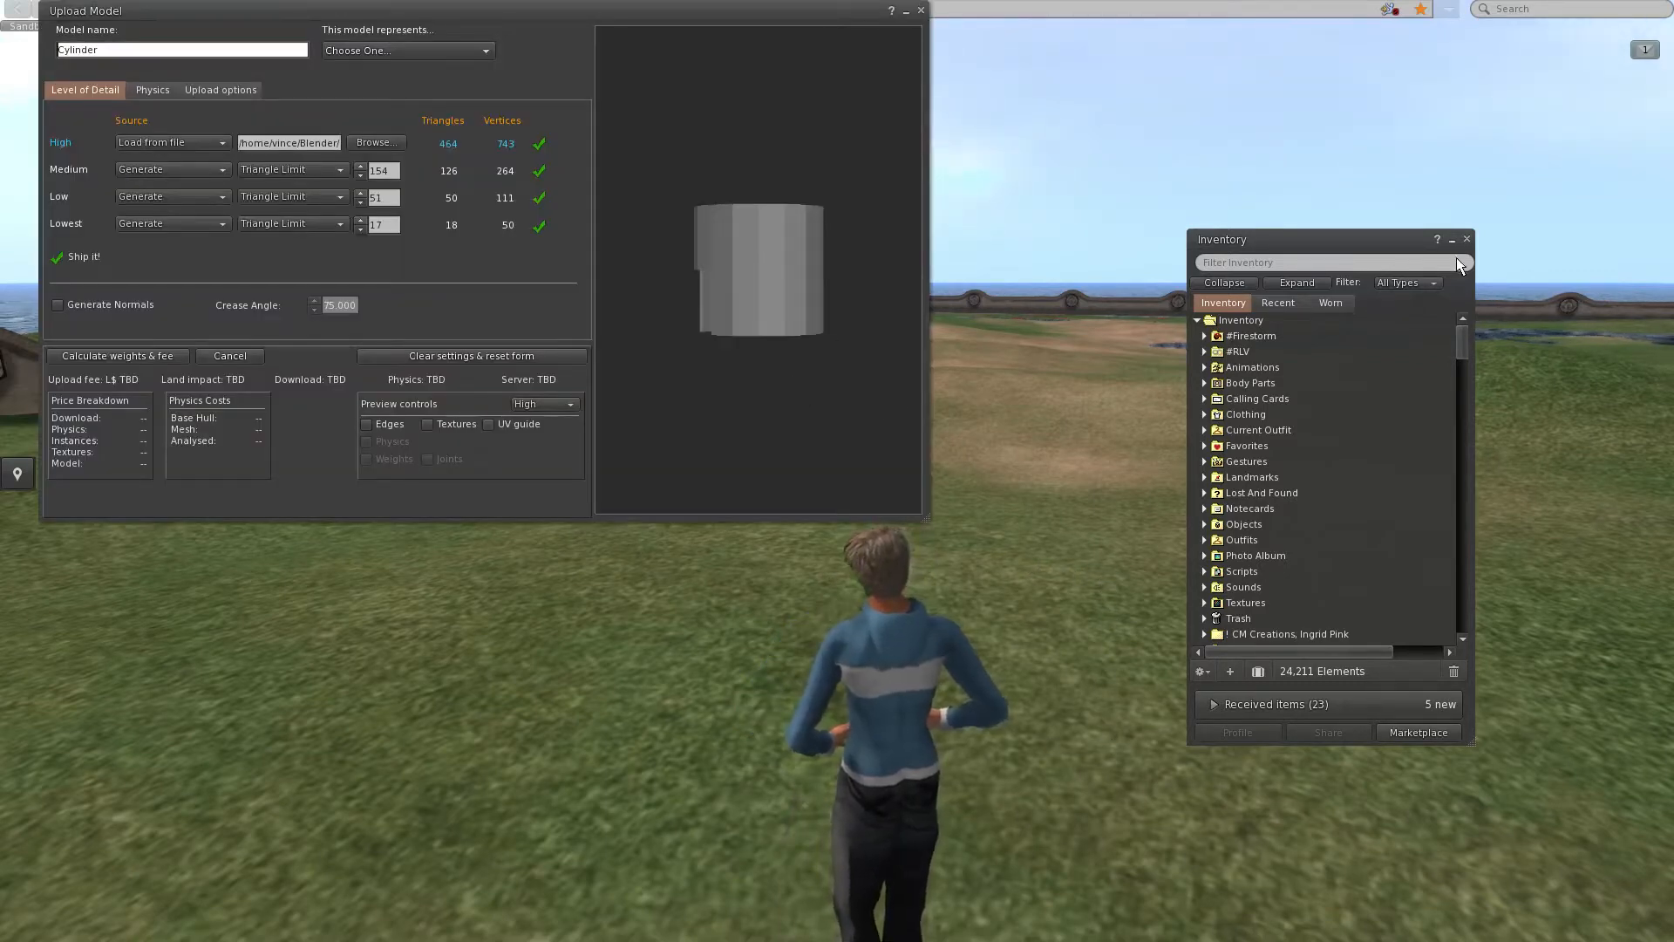
scroll(820, 357, up, 2)
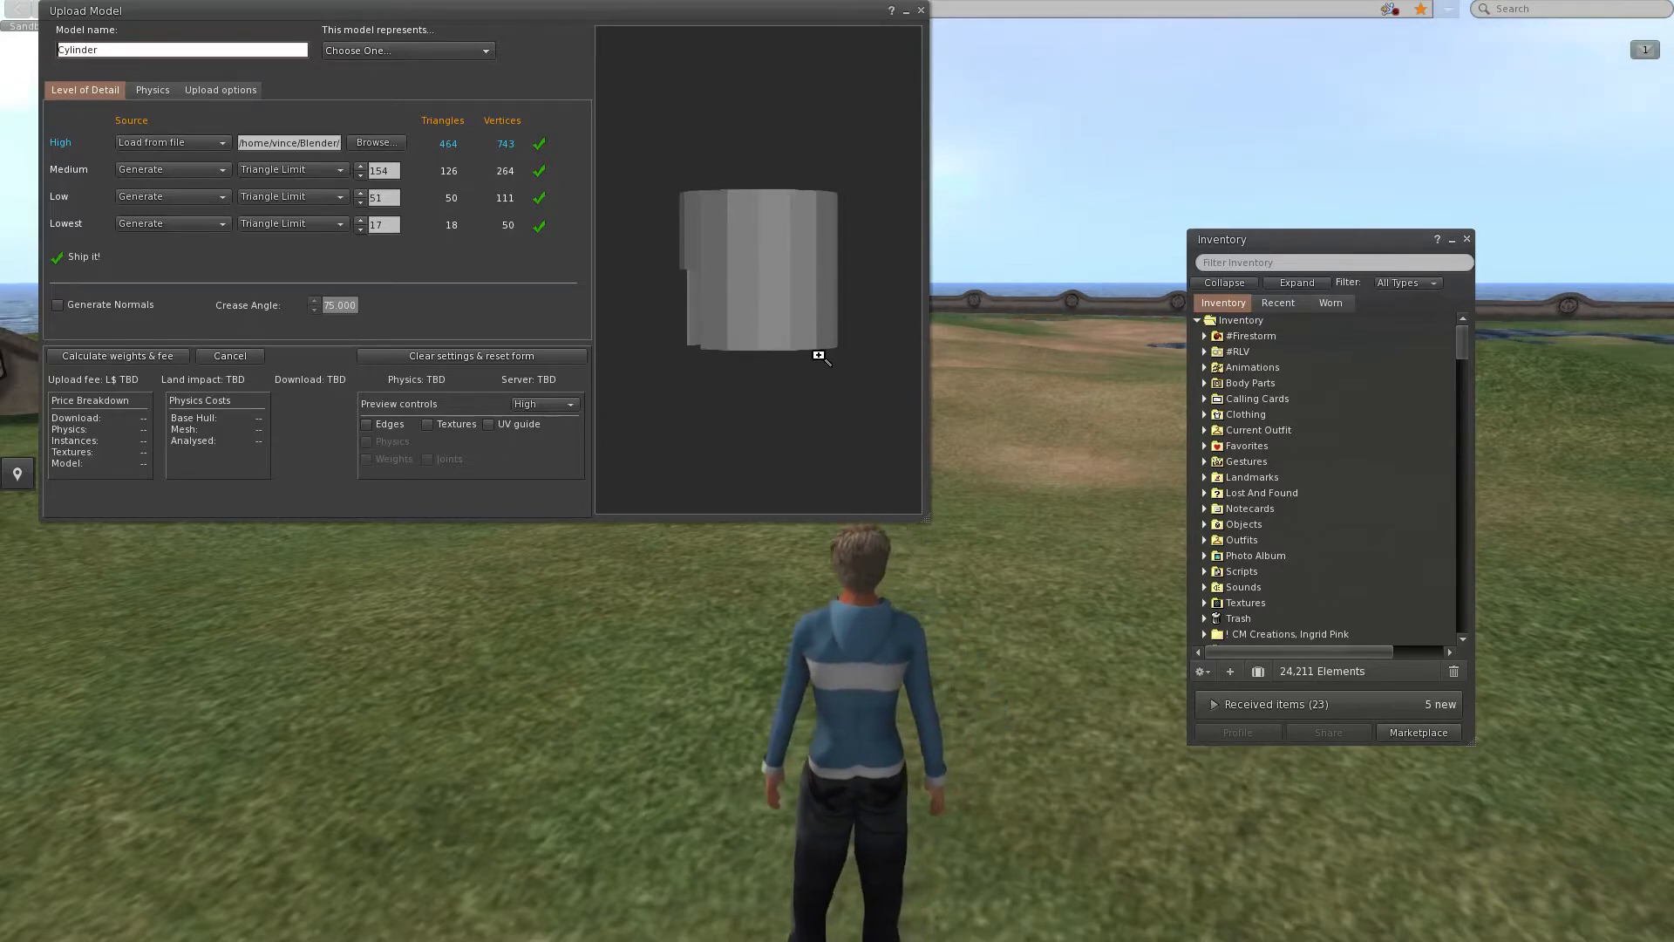
mouse_move(783, 356)
ctrl+mouse_down()
mouse_move(815, 376)
mouse_move(820, 342)
mouse_move(813, 366)
mouse_move(783, 356)
mouse_move(787, 377)
mouse_move(760, 367)
mouse_move(790, 370)
mouse_move(773, 373)
ctrl+mouse_up()
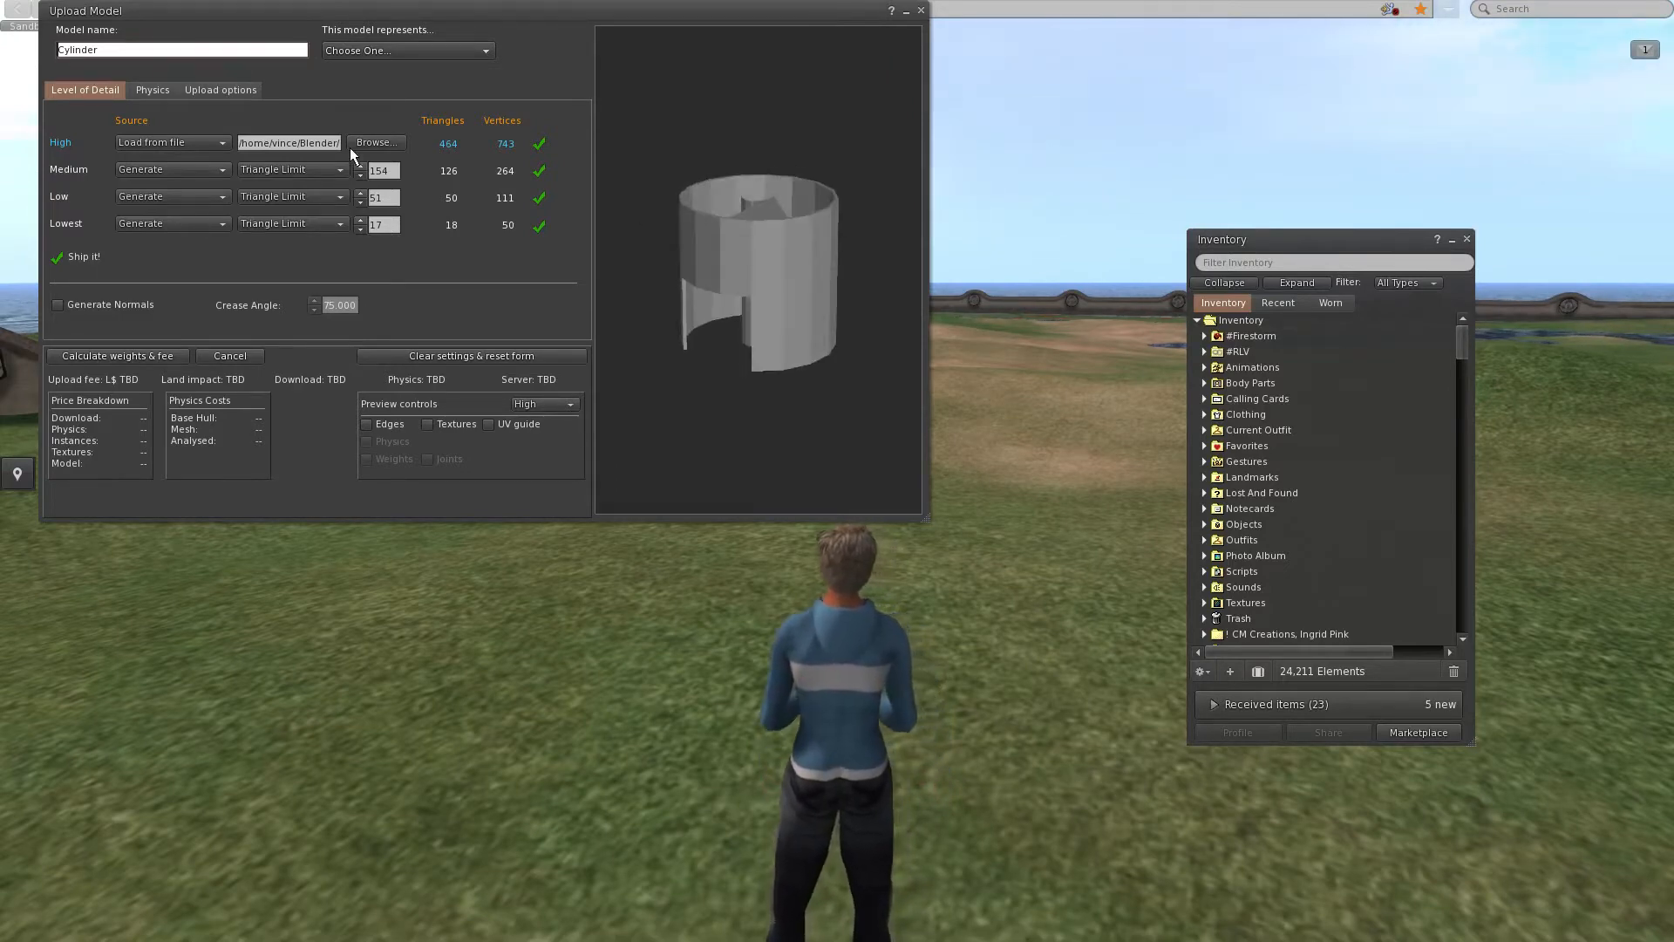
Name the upload model stepsCylinder and declare that it represents a Building Component.
text(stepsC)
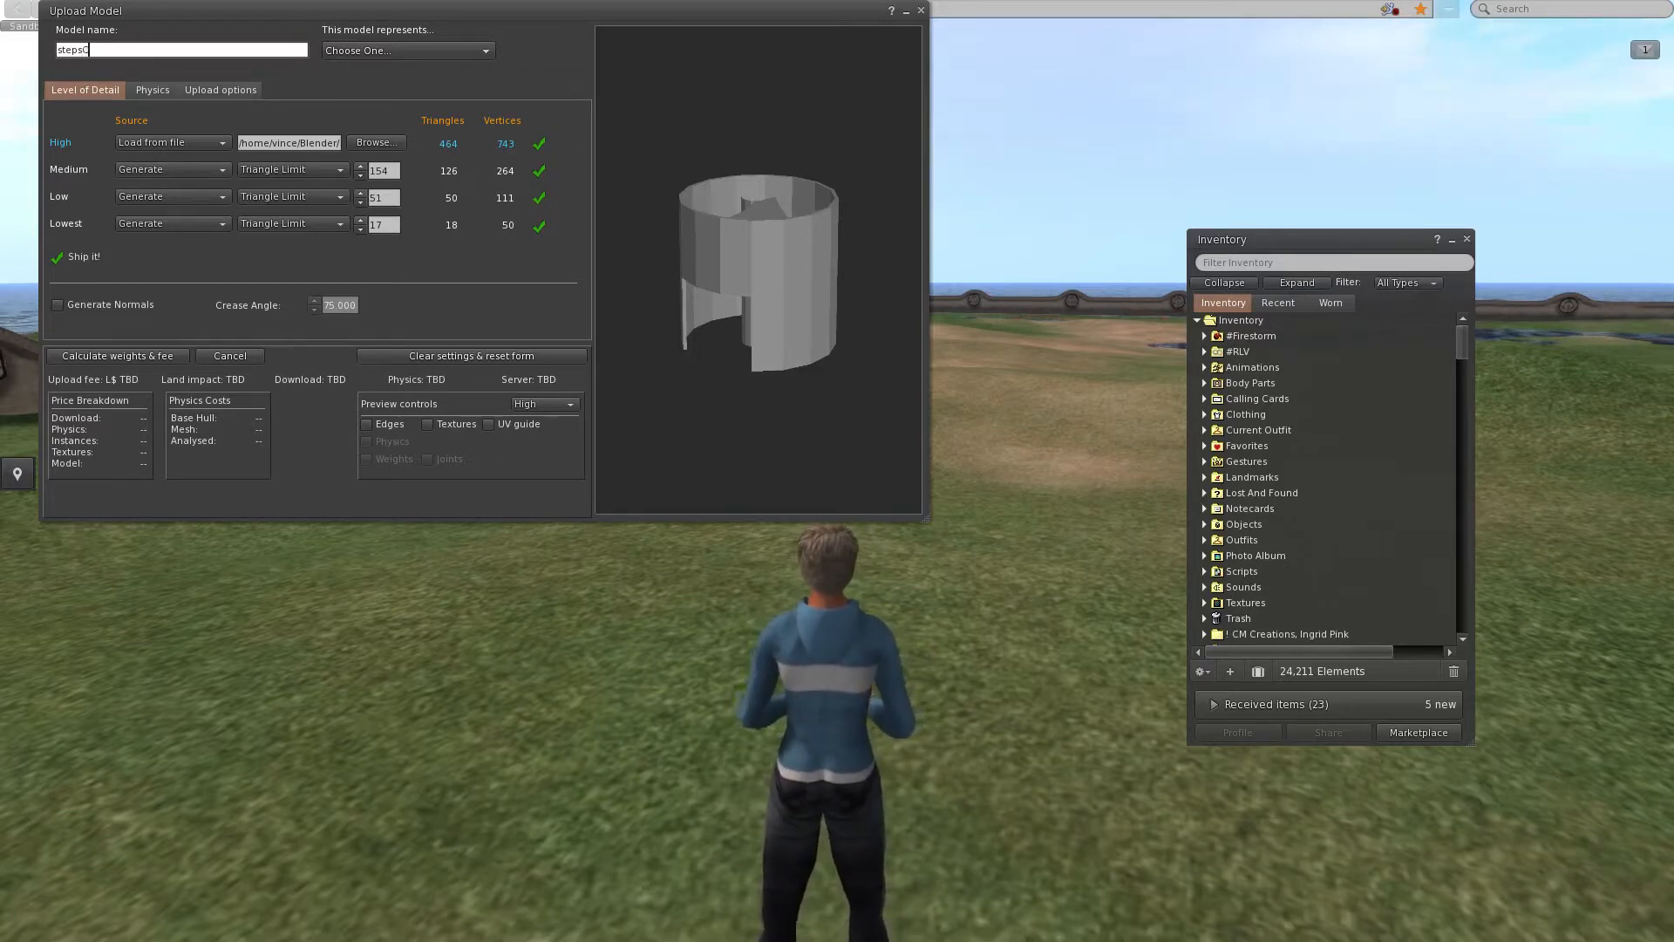
key(ctrl+a)
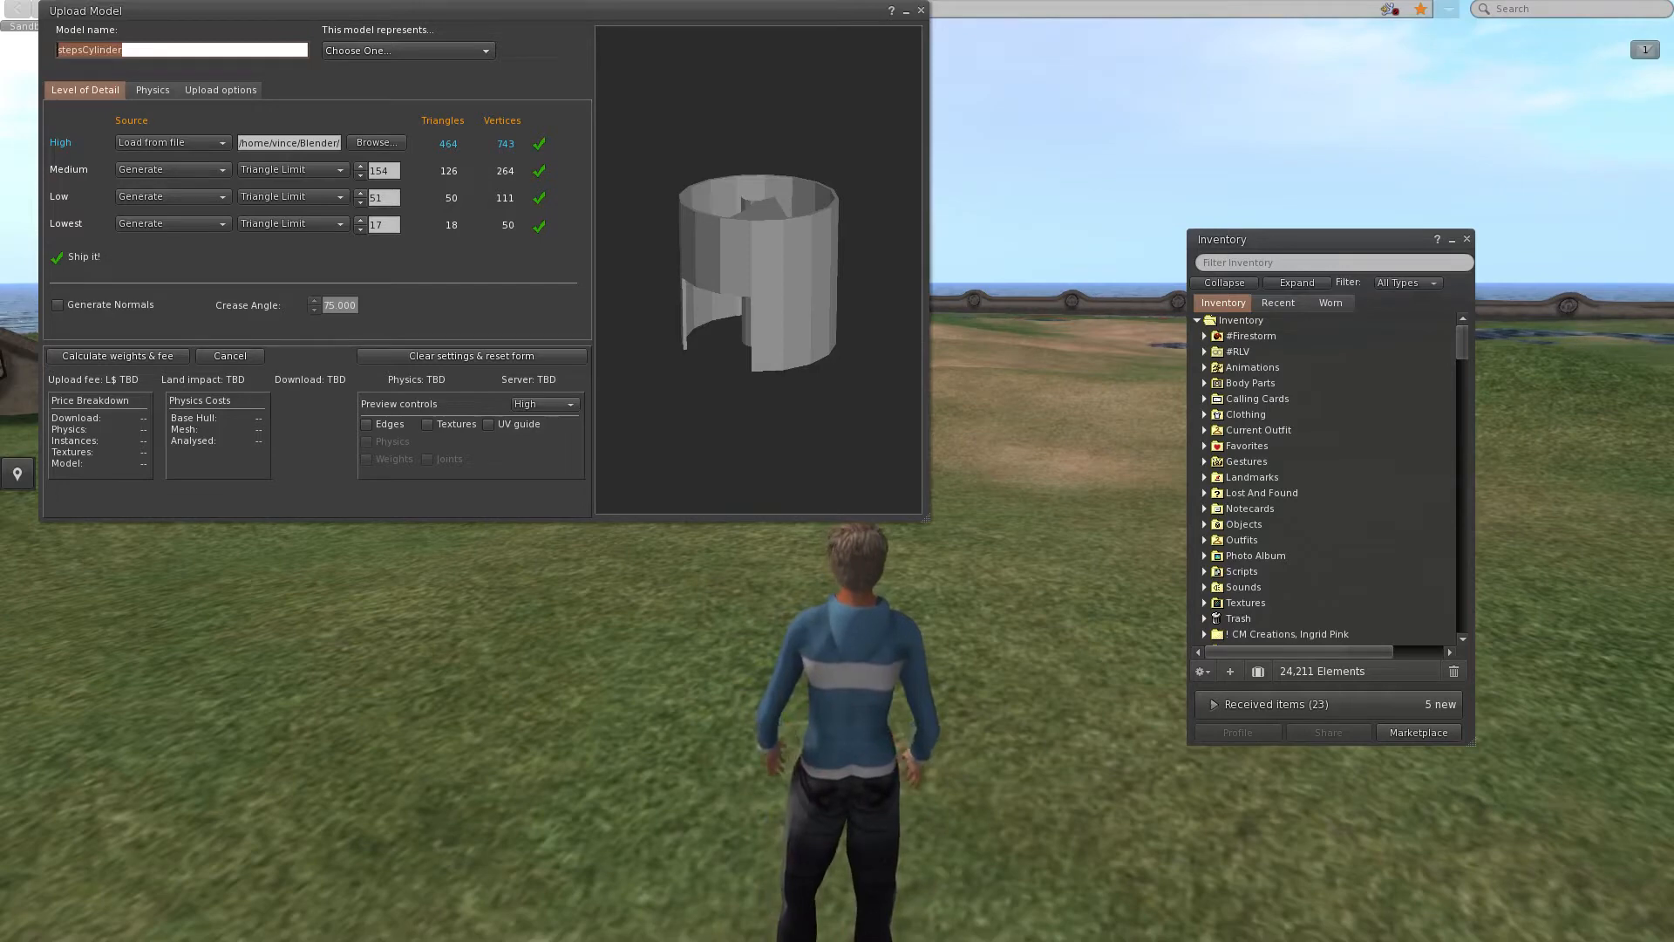
click(373, 52)
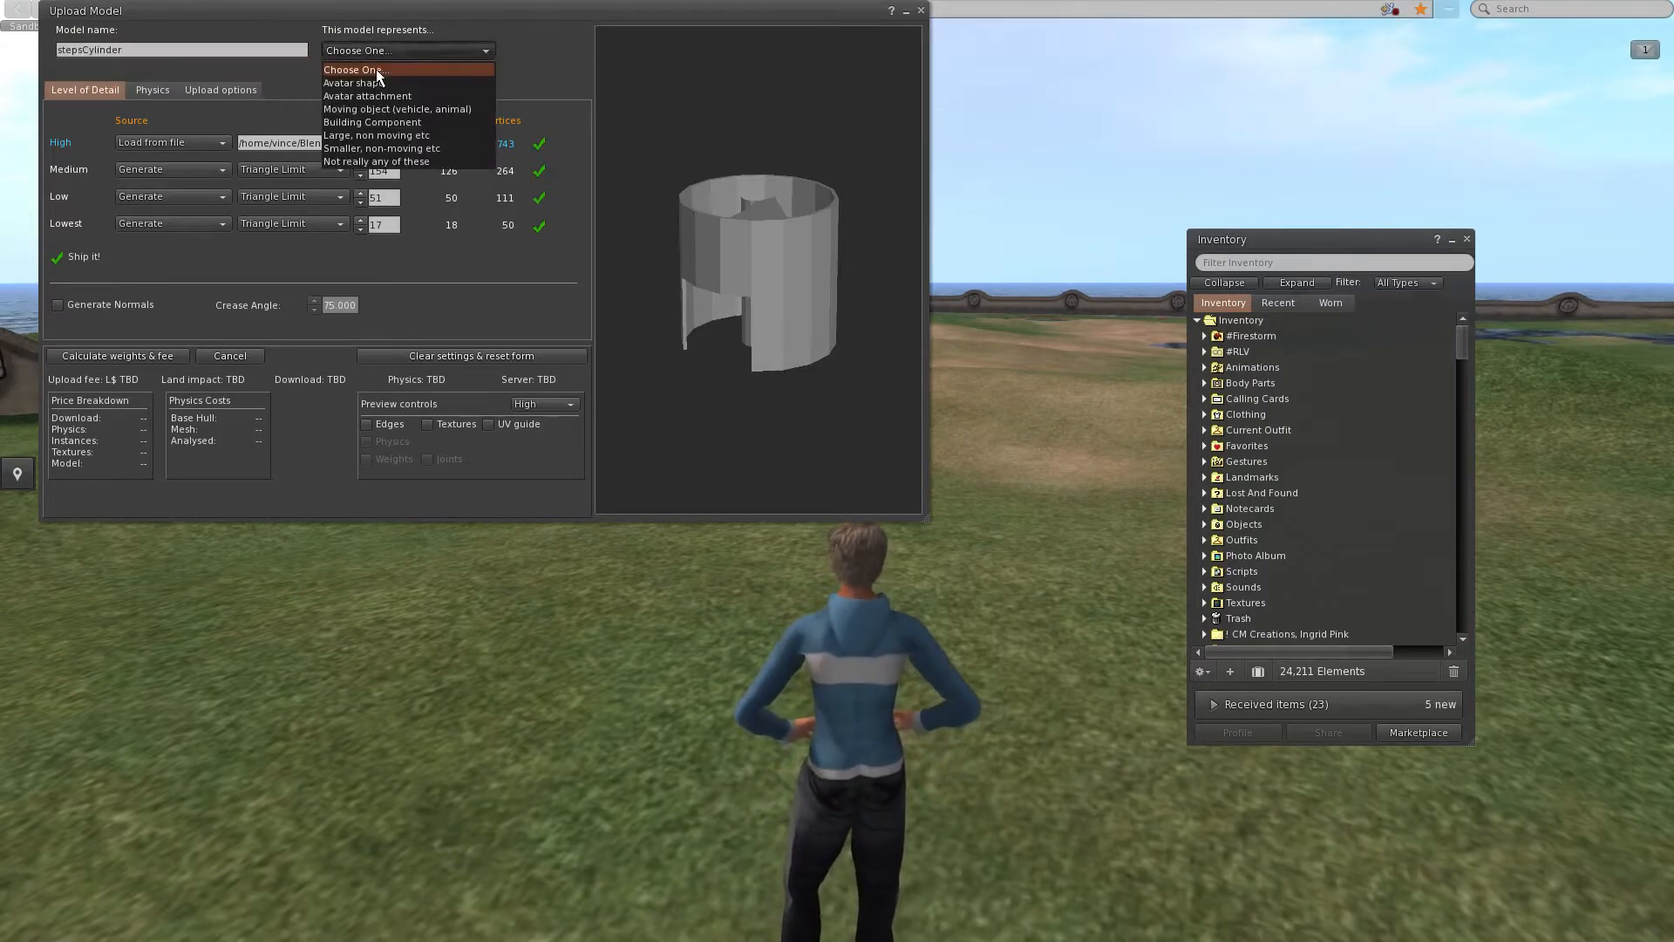
click(373, 122)
Use the Medium level of detail as the physics model and set the Medium level's source to Use LoD above.
click(151, 93)
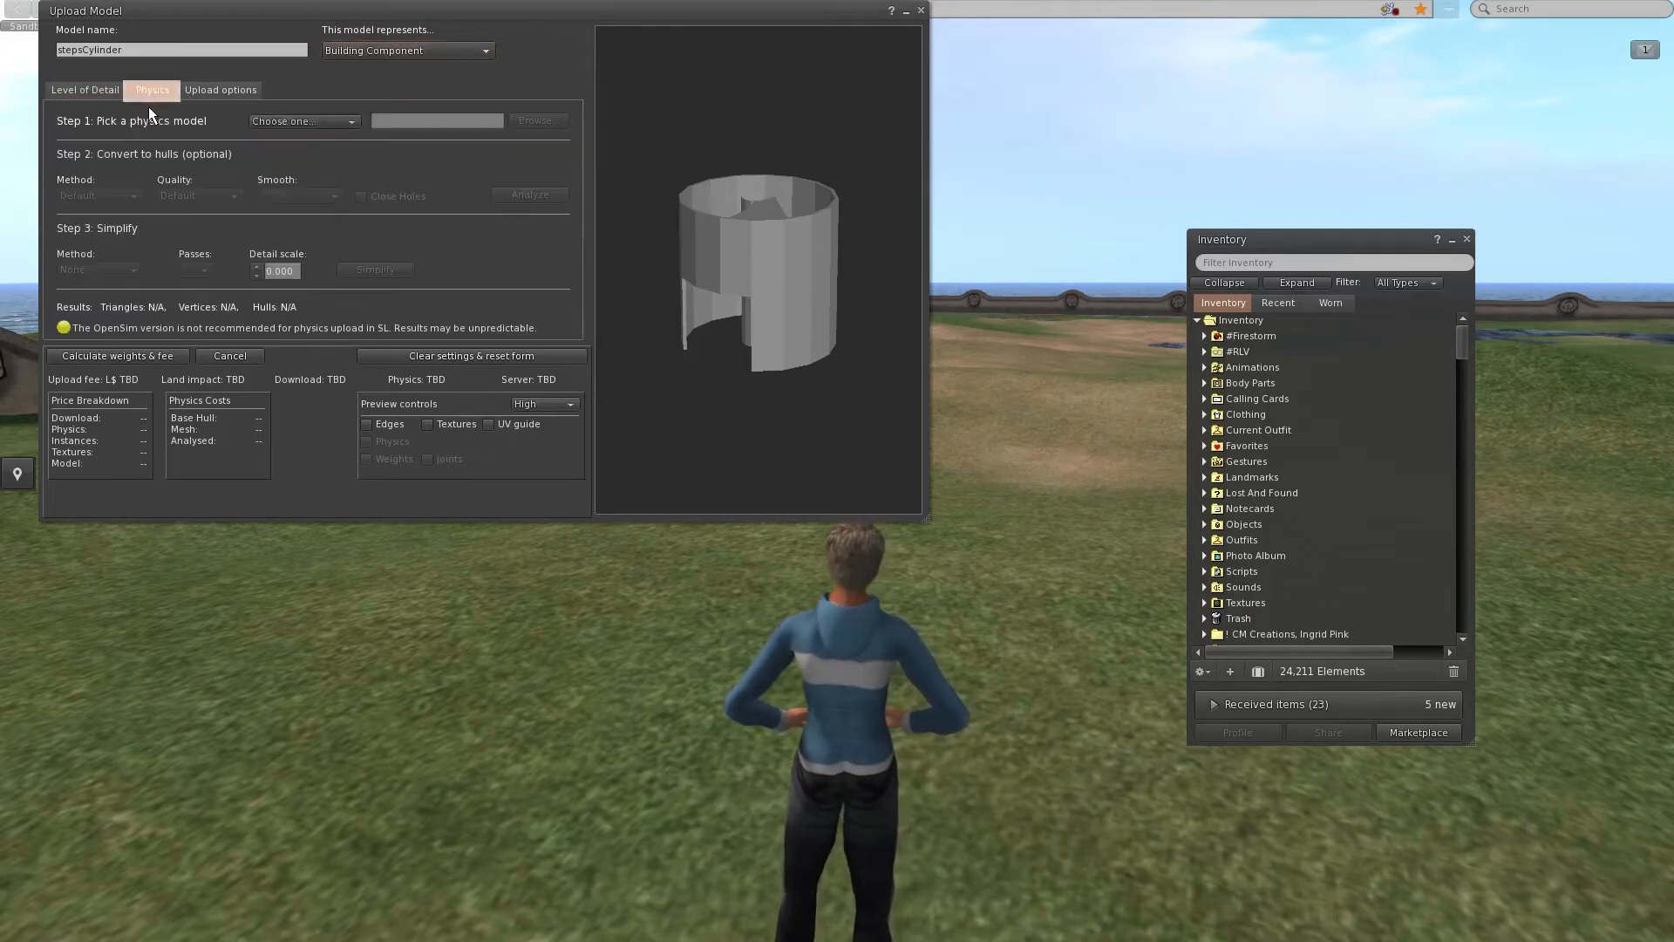
click(311, 125)
click(302, 167)
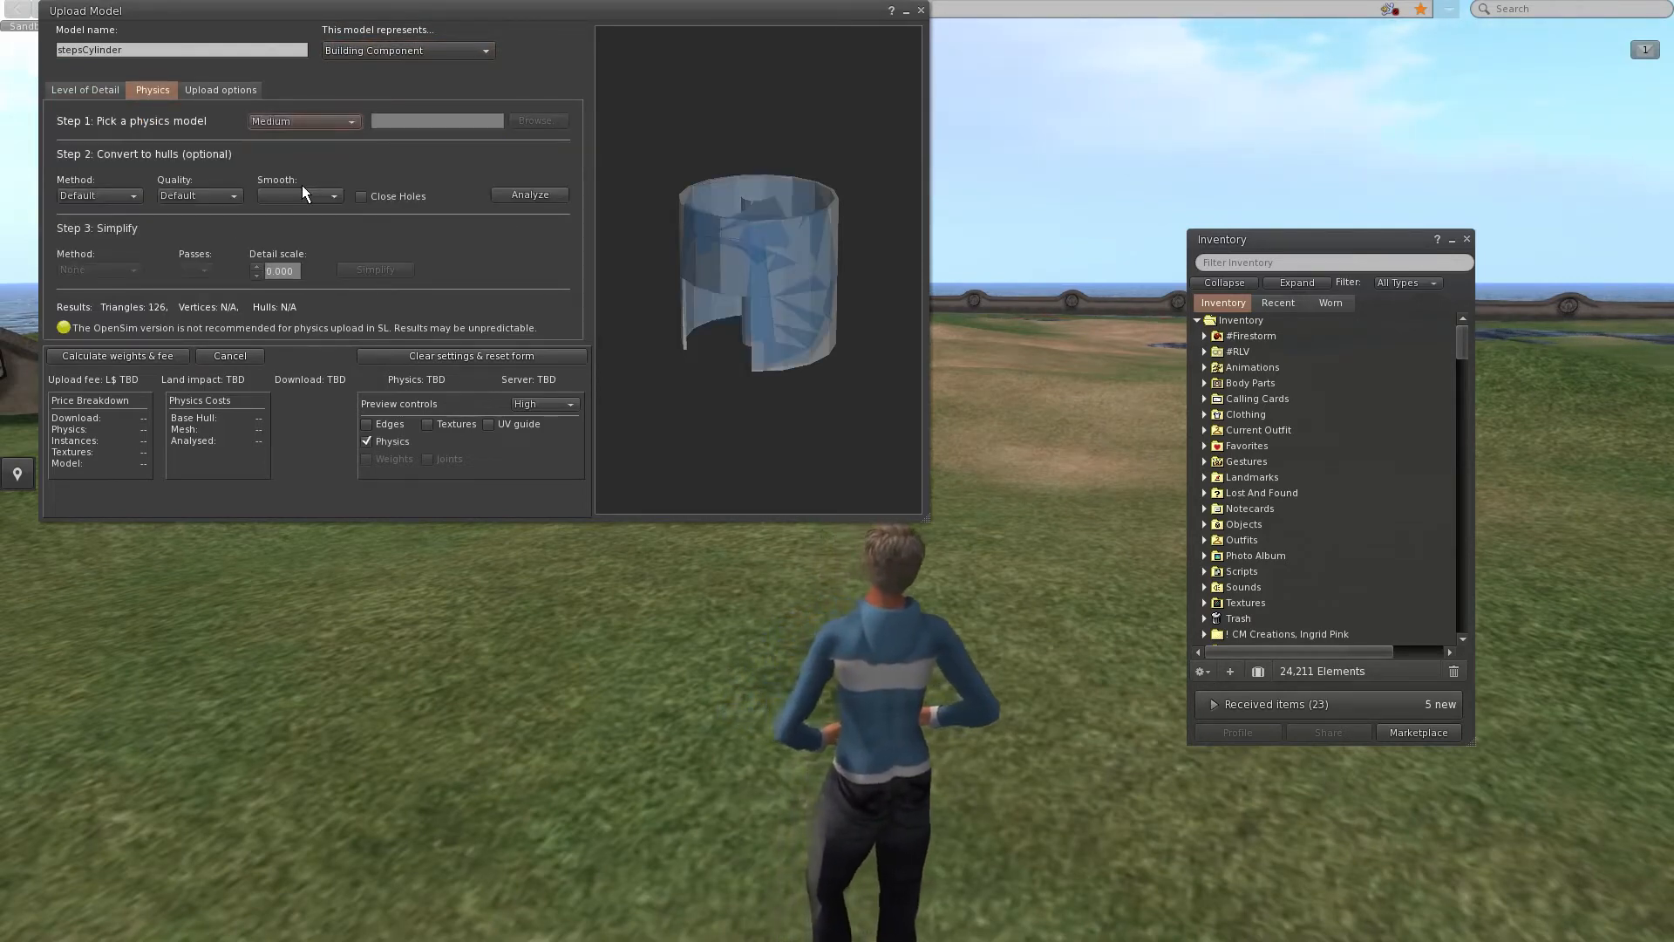
click(76, 105)
click(135, 172)
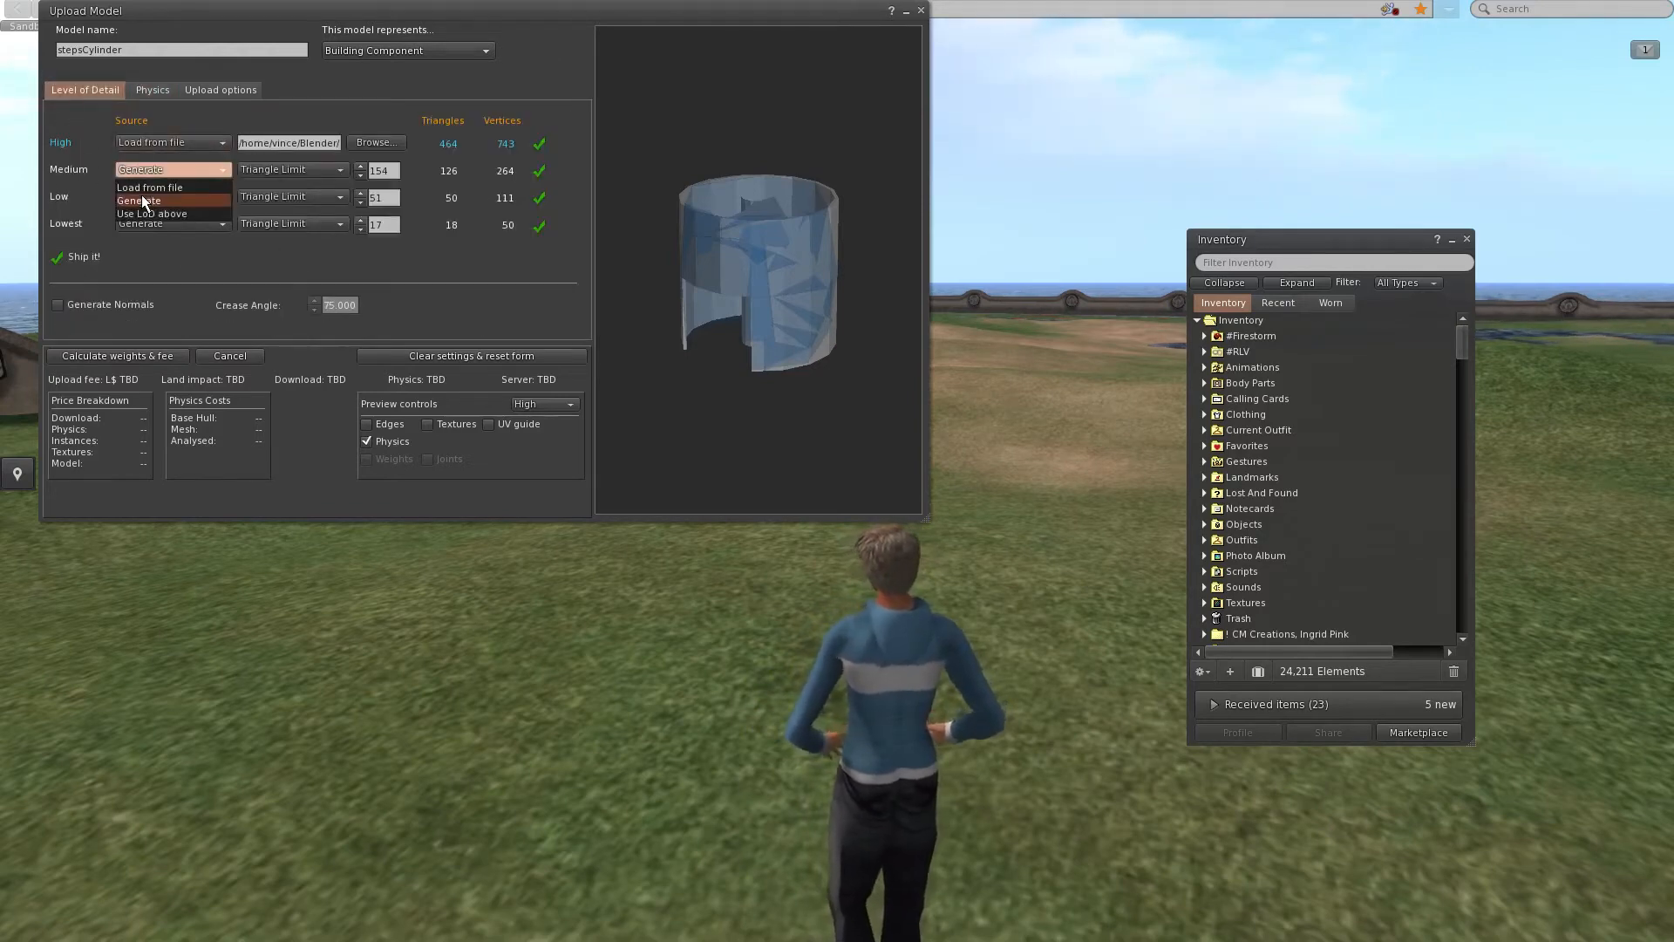
click(149, 216)
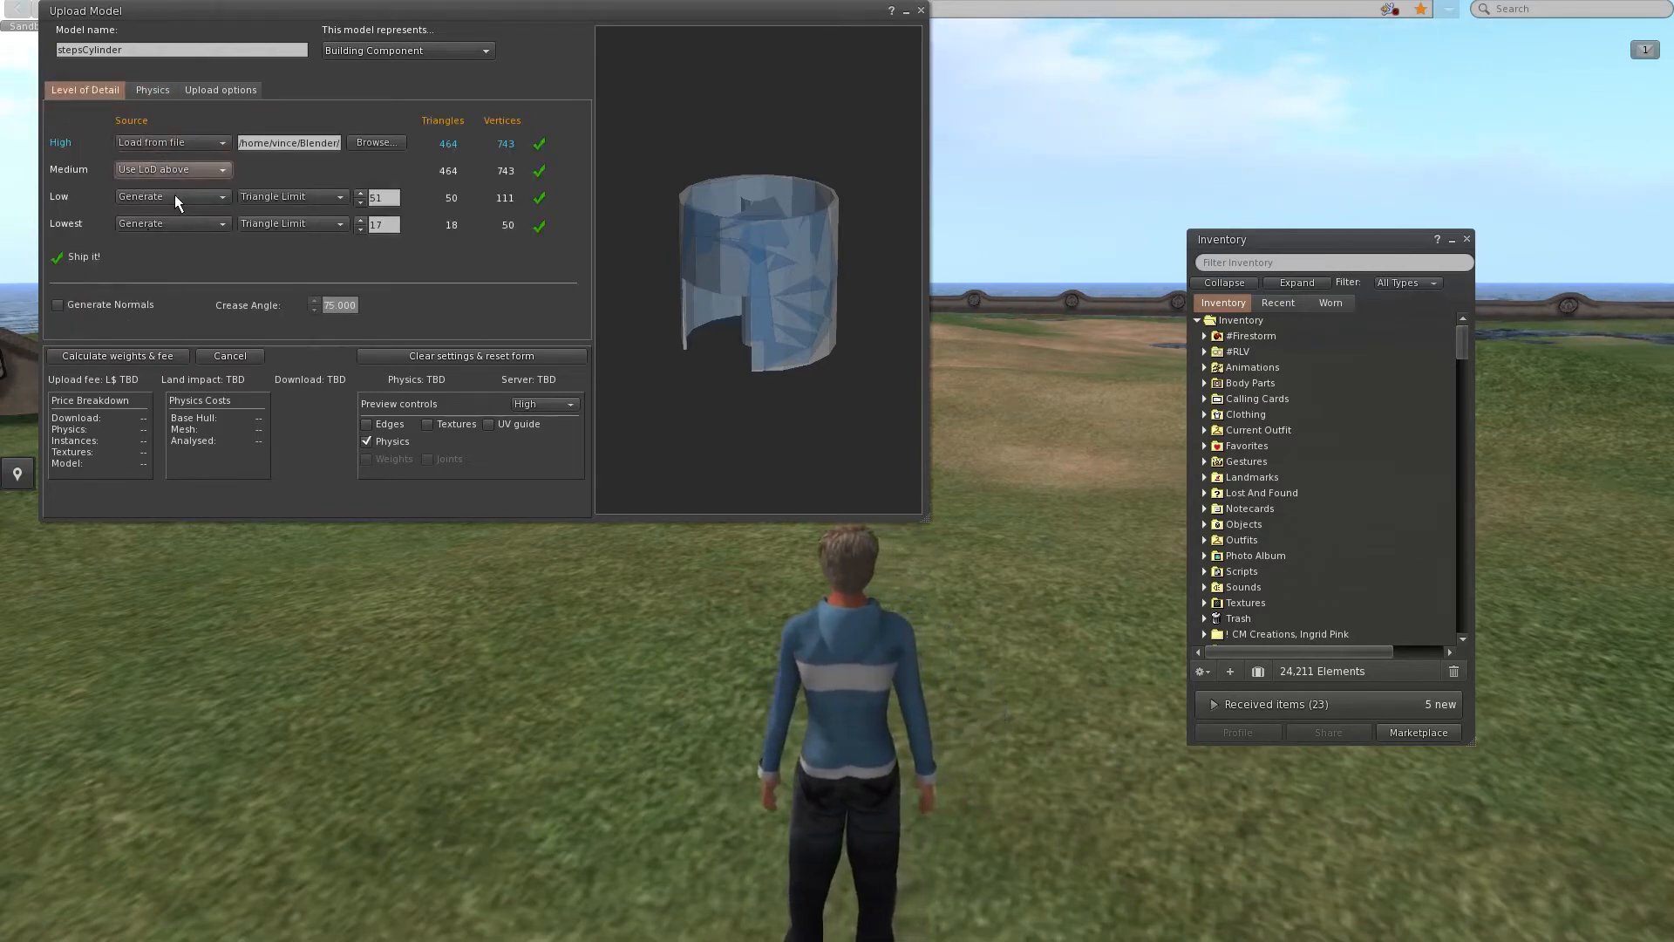
Calculate the weights and fee, upload the model, and place stepsCylinder from the inventory on the grass beside the avatar.
click(124, 359)
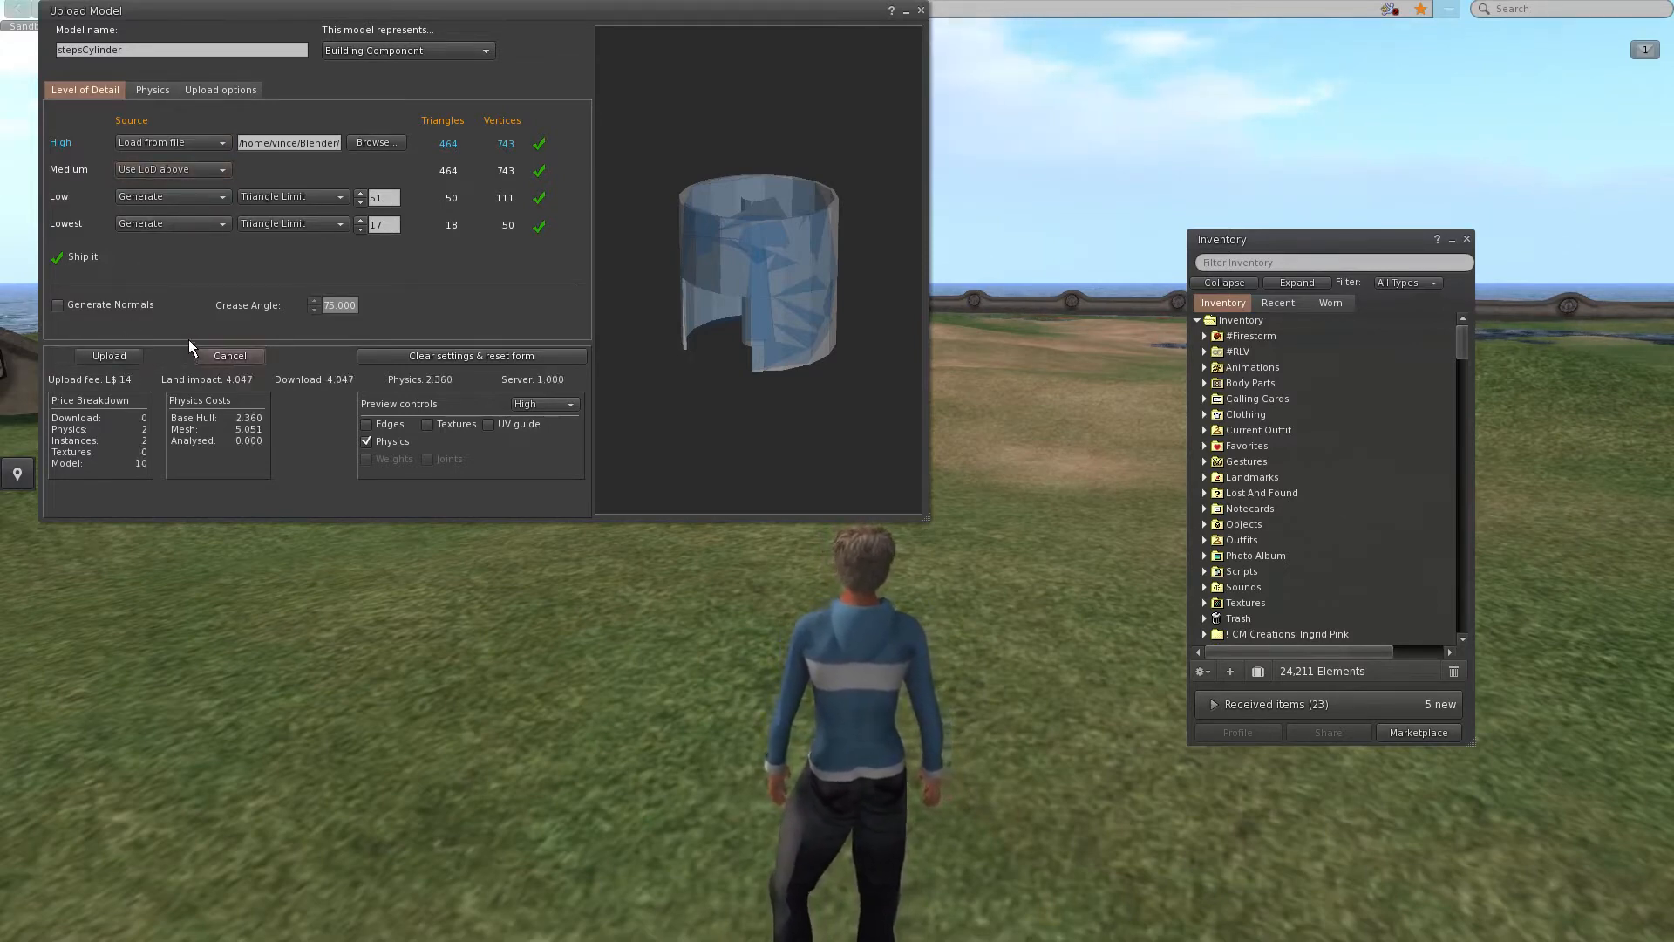
click(109, 356)
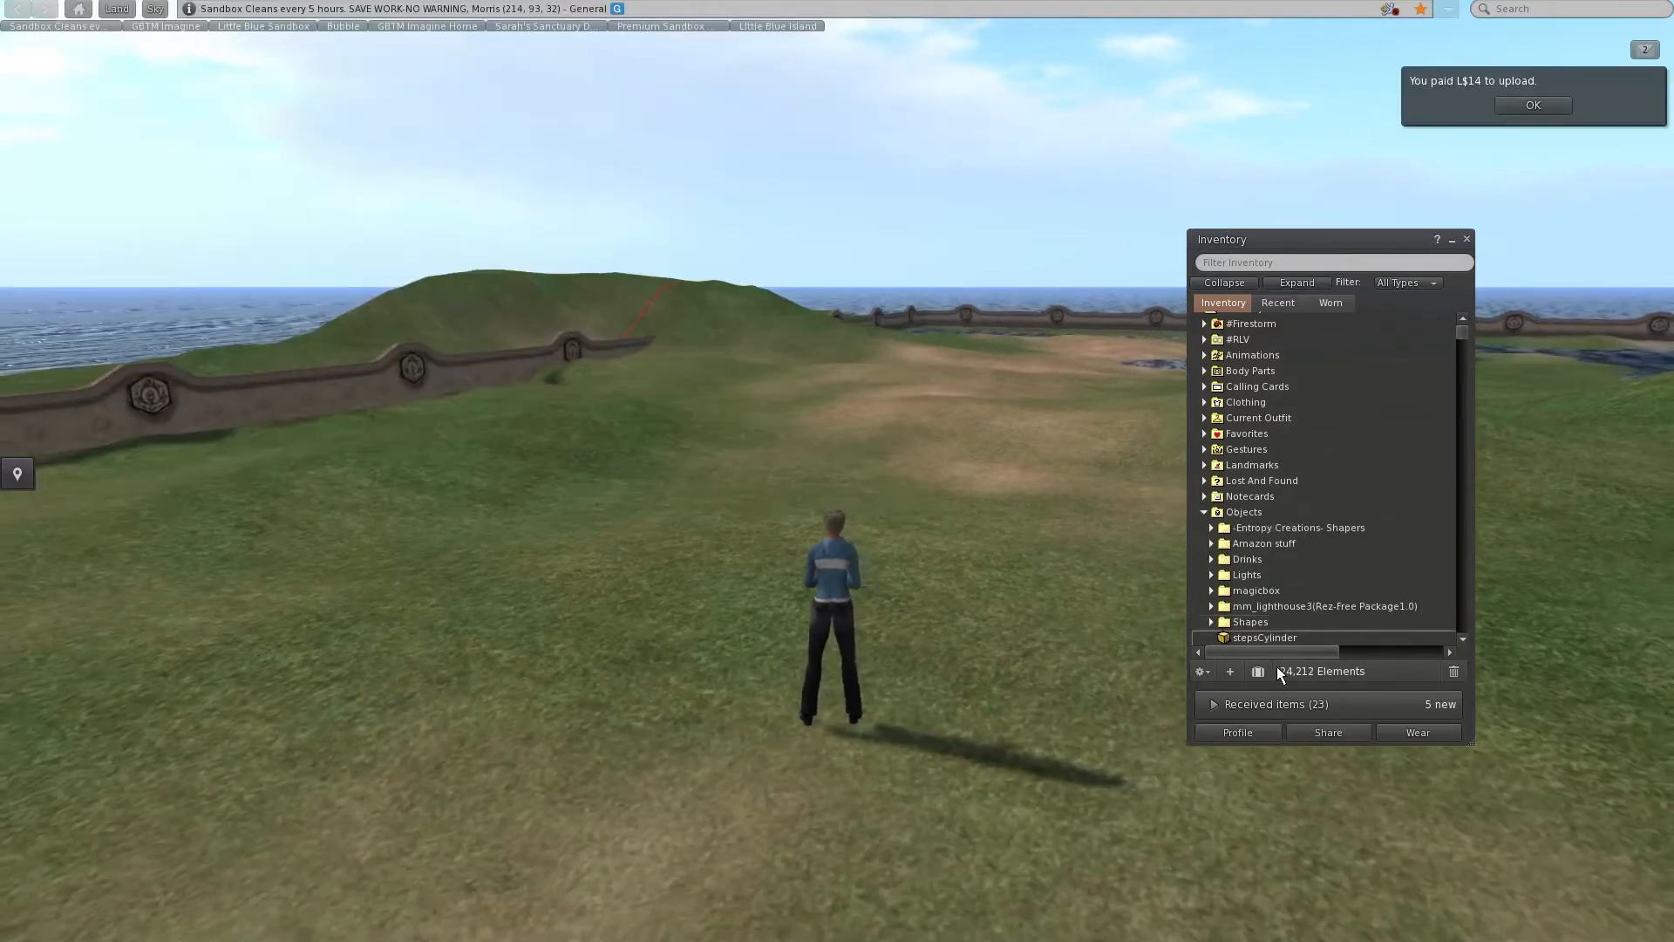
drag(1261, 638, 933, 593)
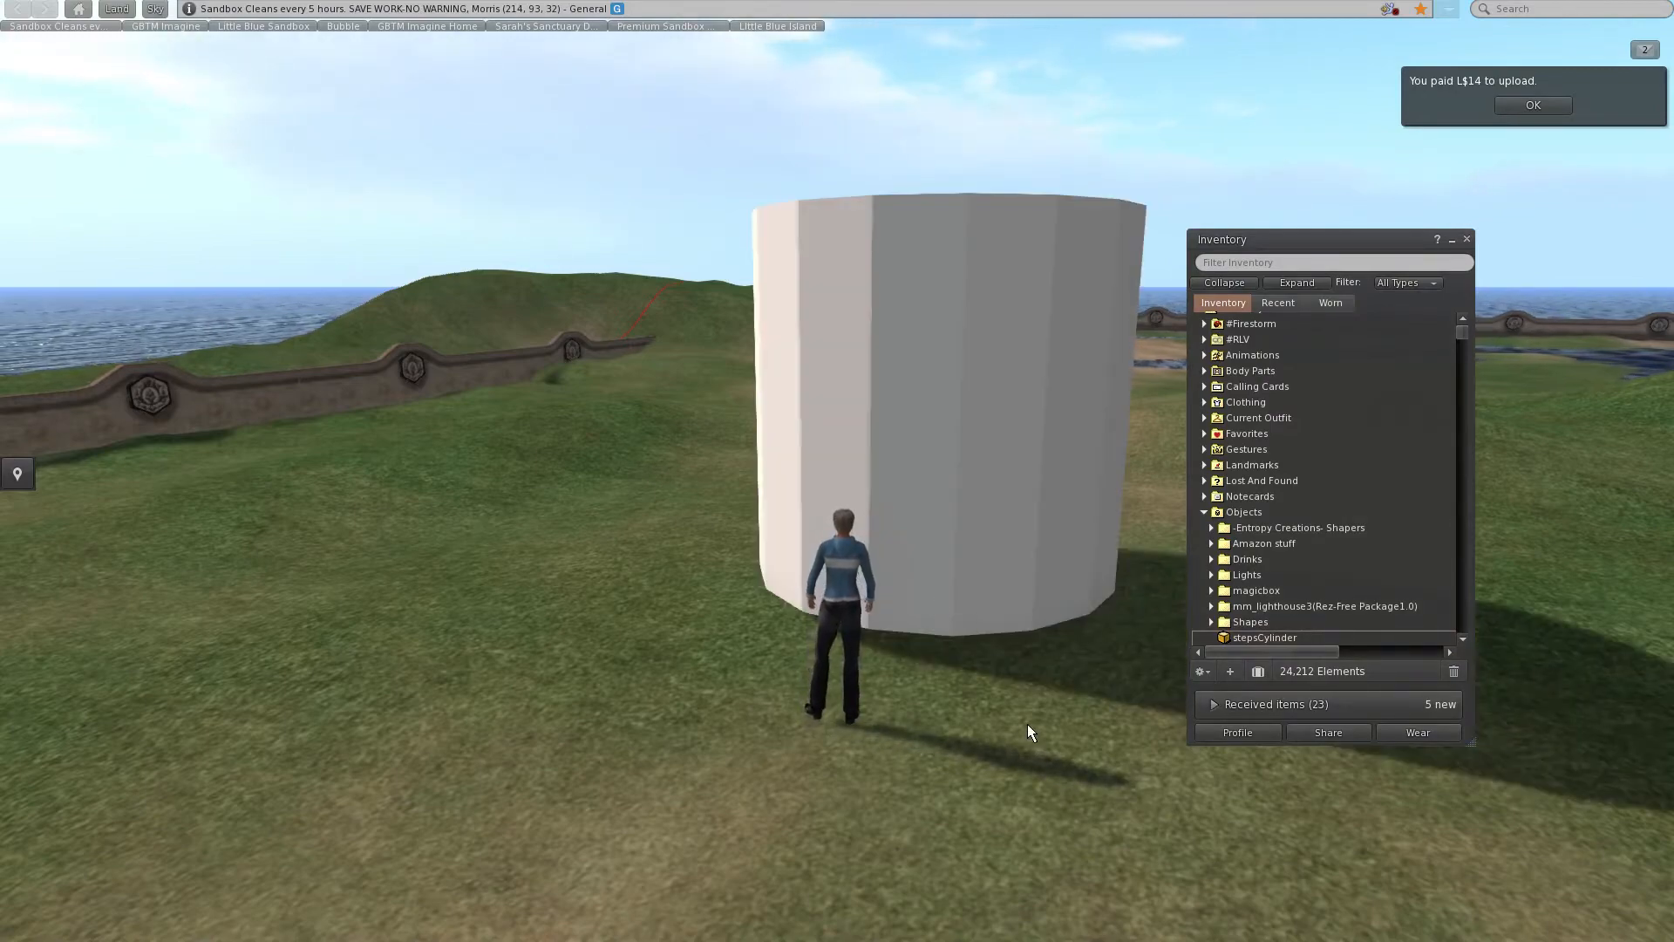
Walk the avatar around the placed stair tower to check its outer wall, doorway and inner steps.
key(Right)
key(Up)
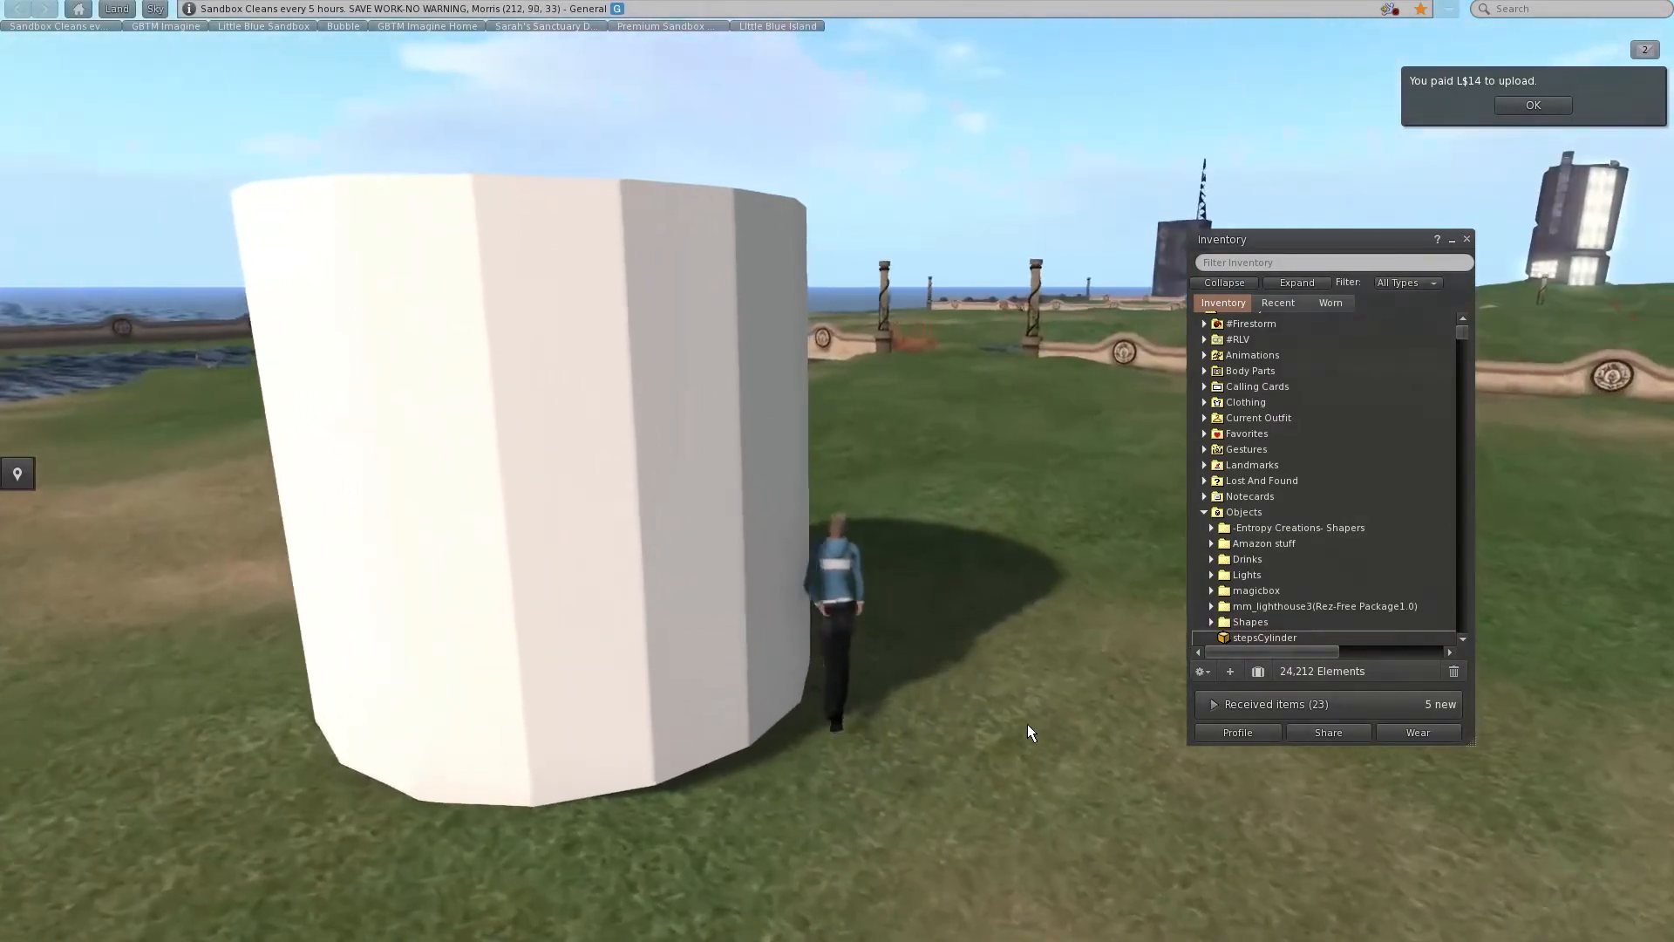
key(Left)
key(Up)
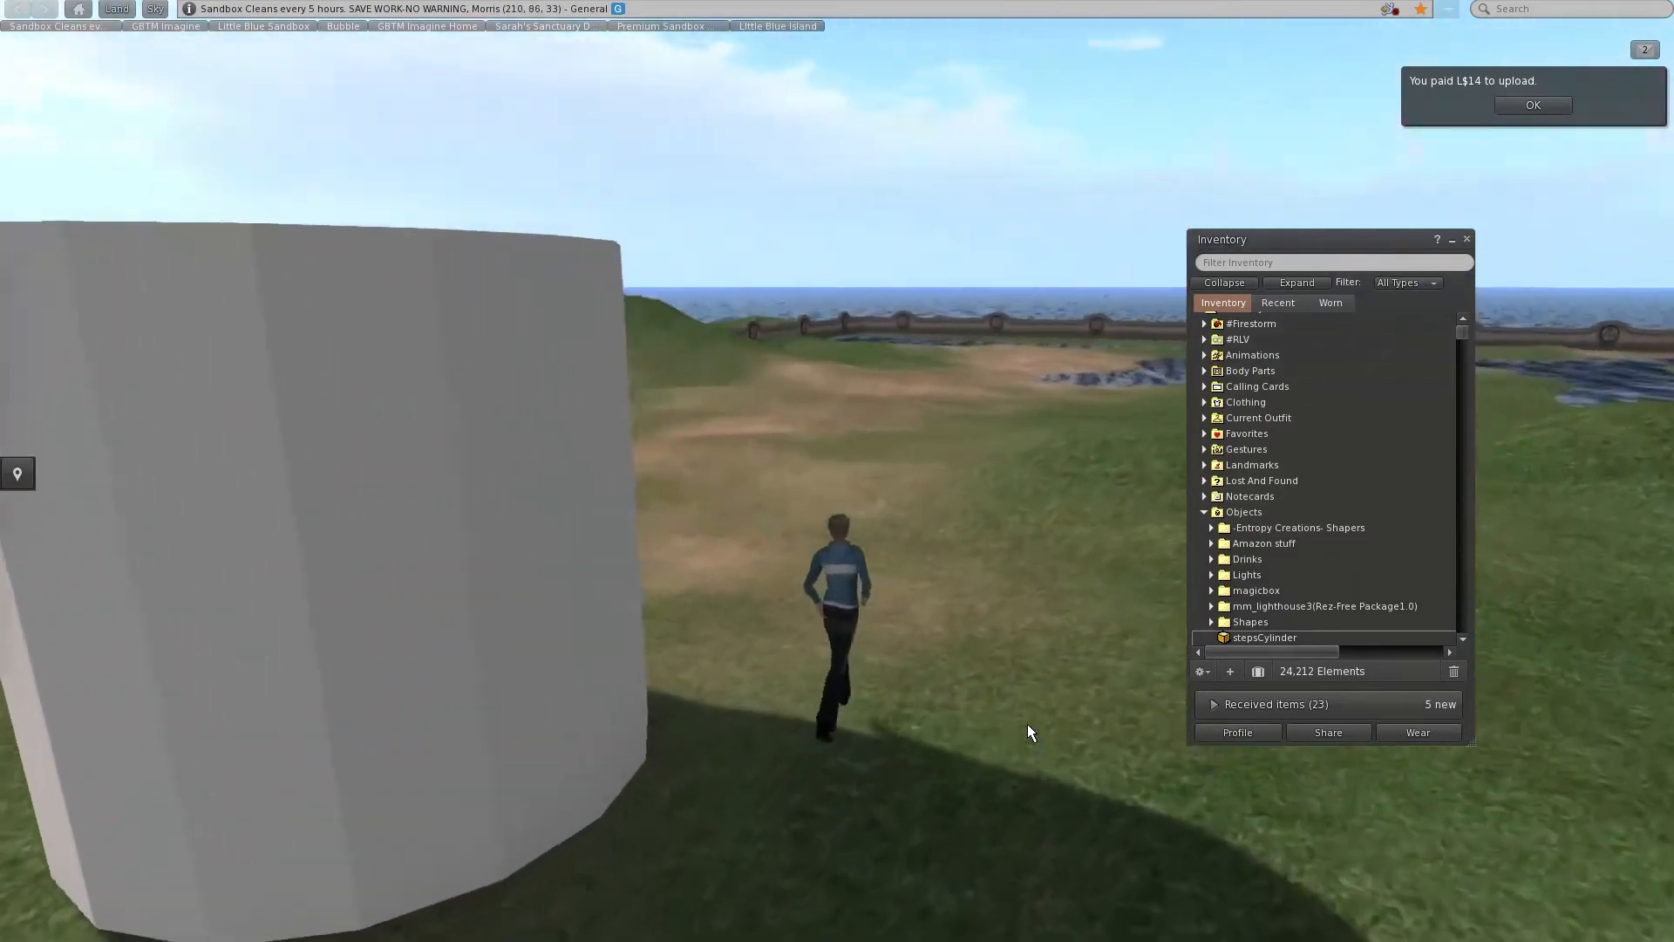
key(Left)
key(Up)
key(Left)
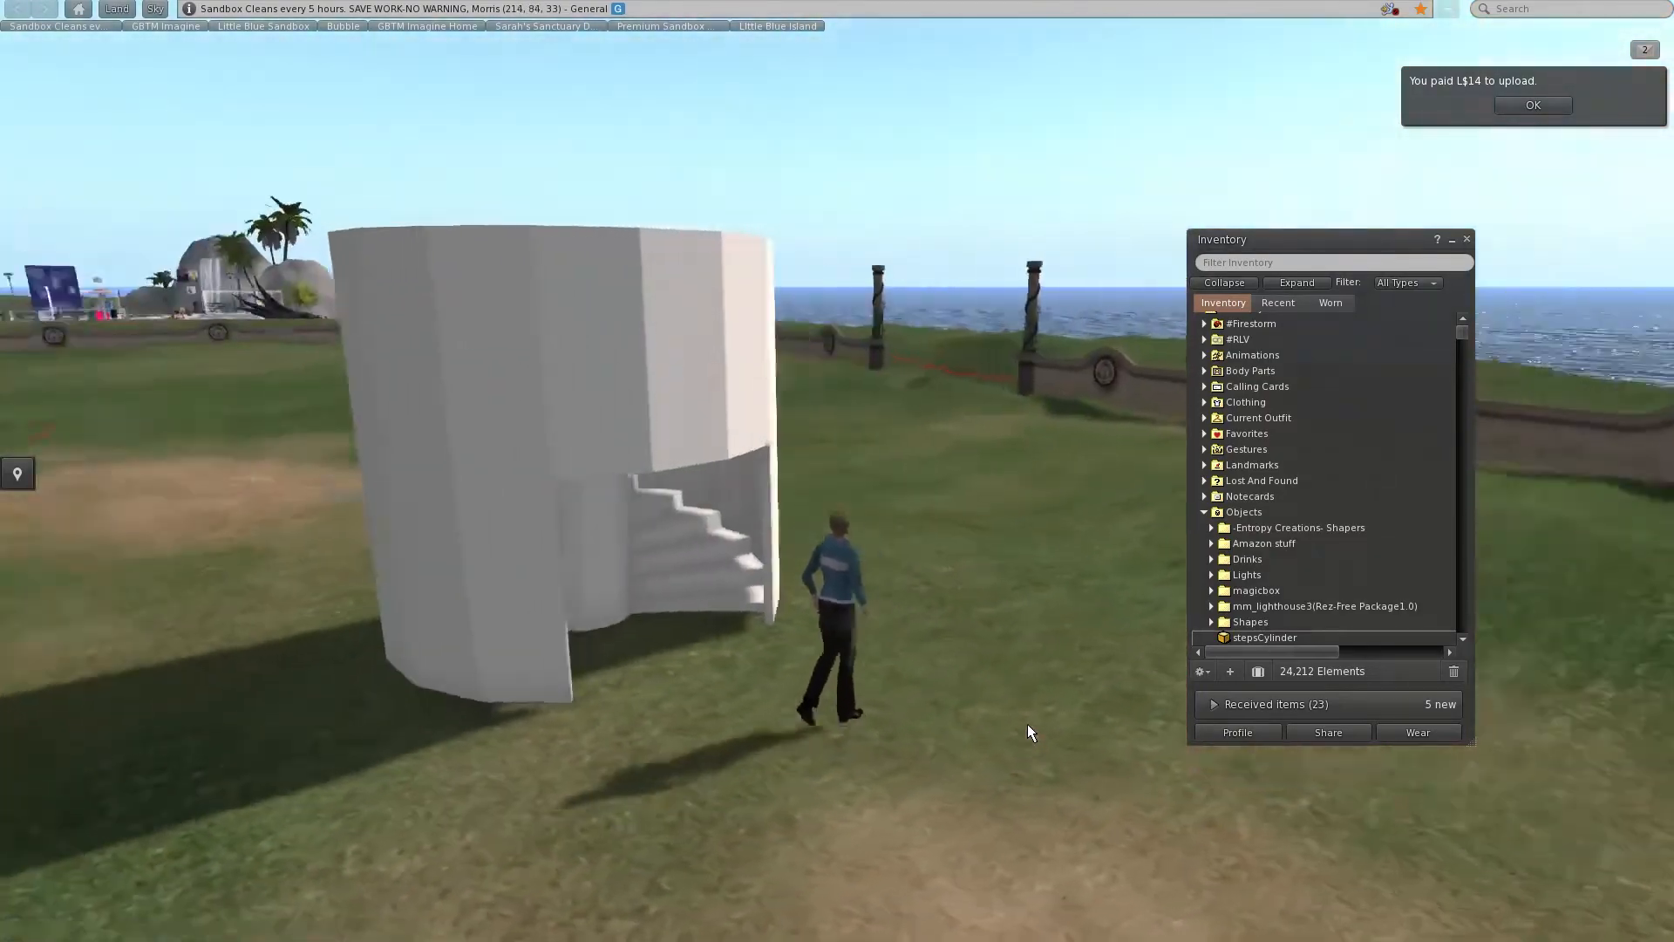
key(Left)
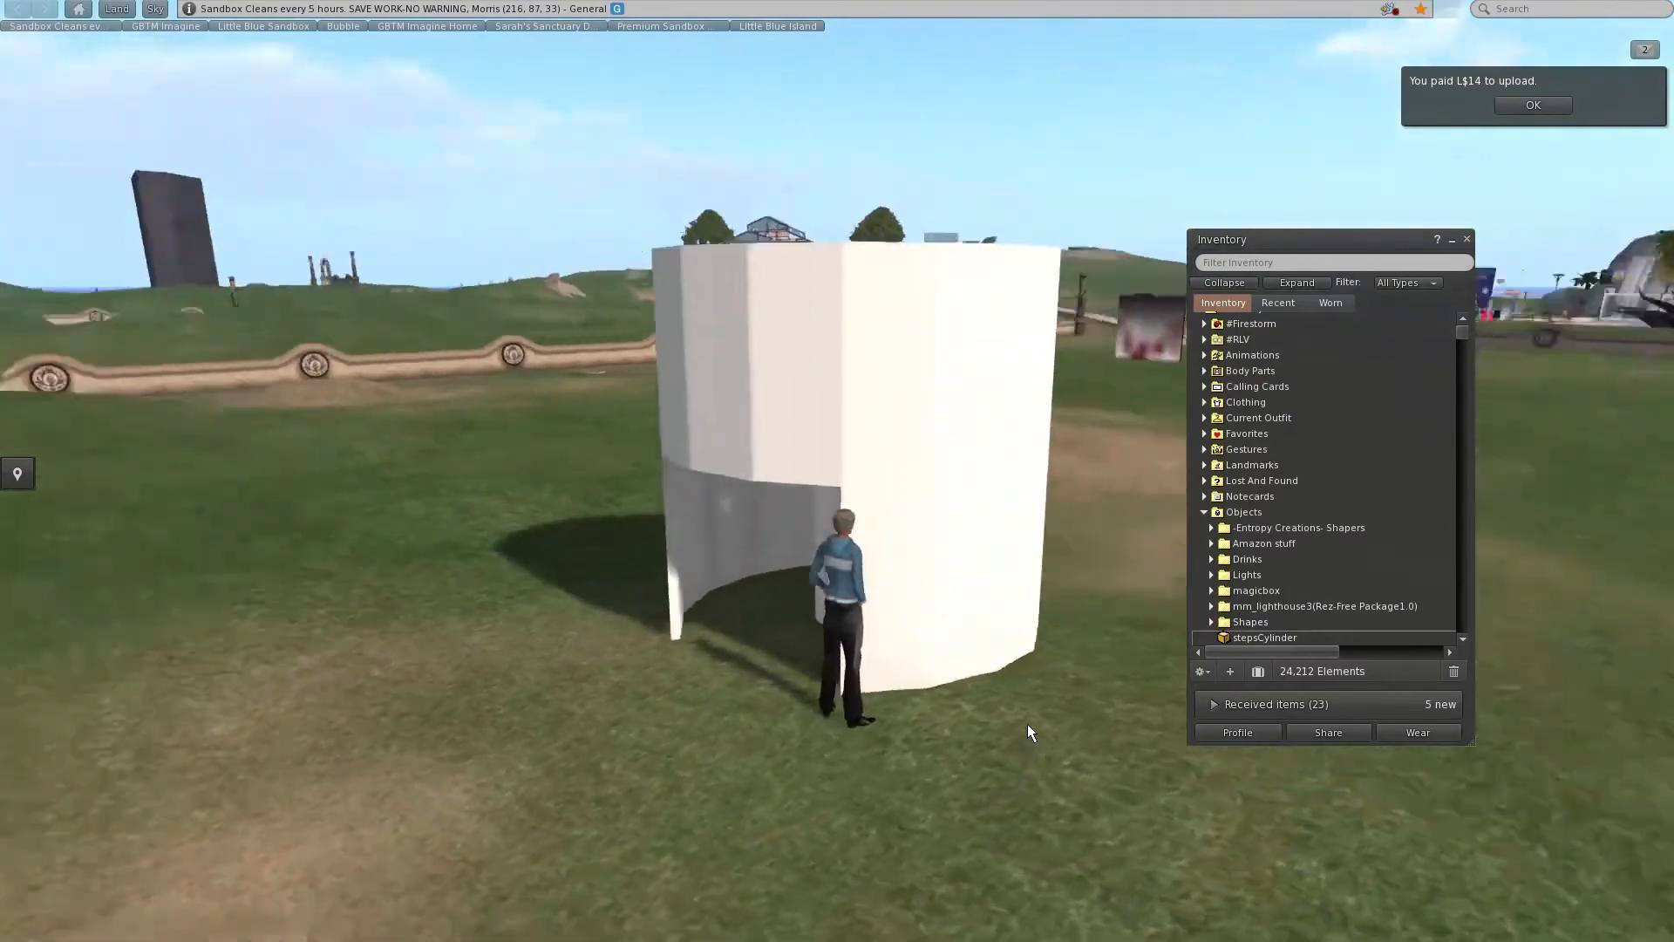
key(Up)
key(Right)
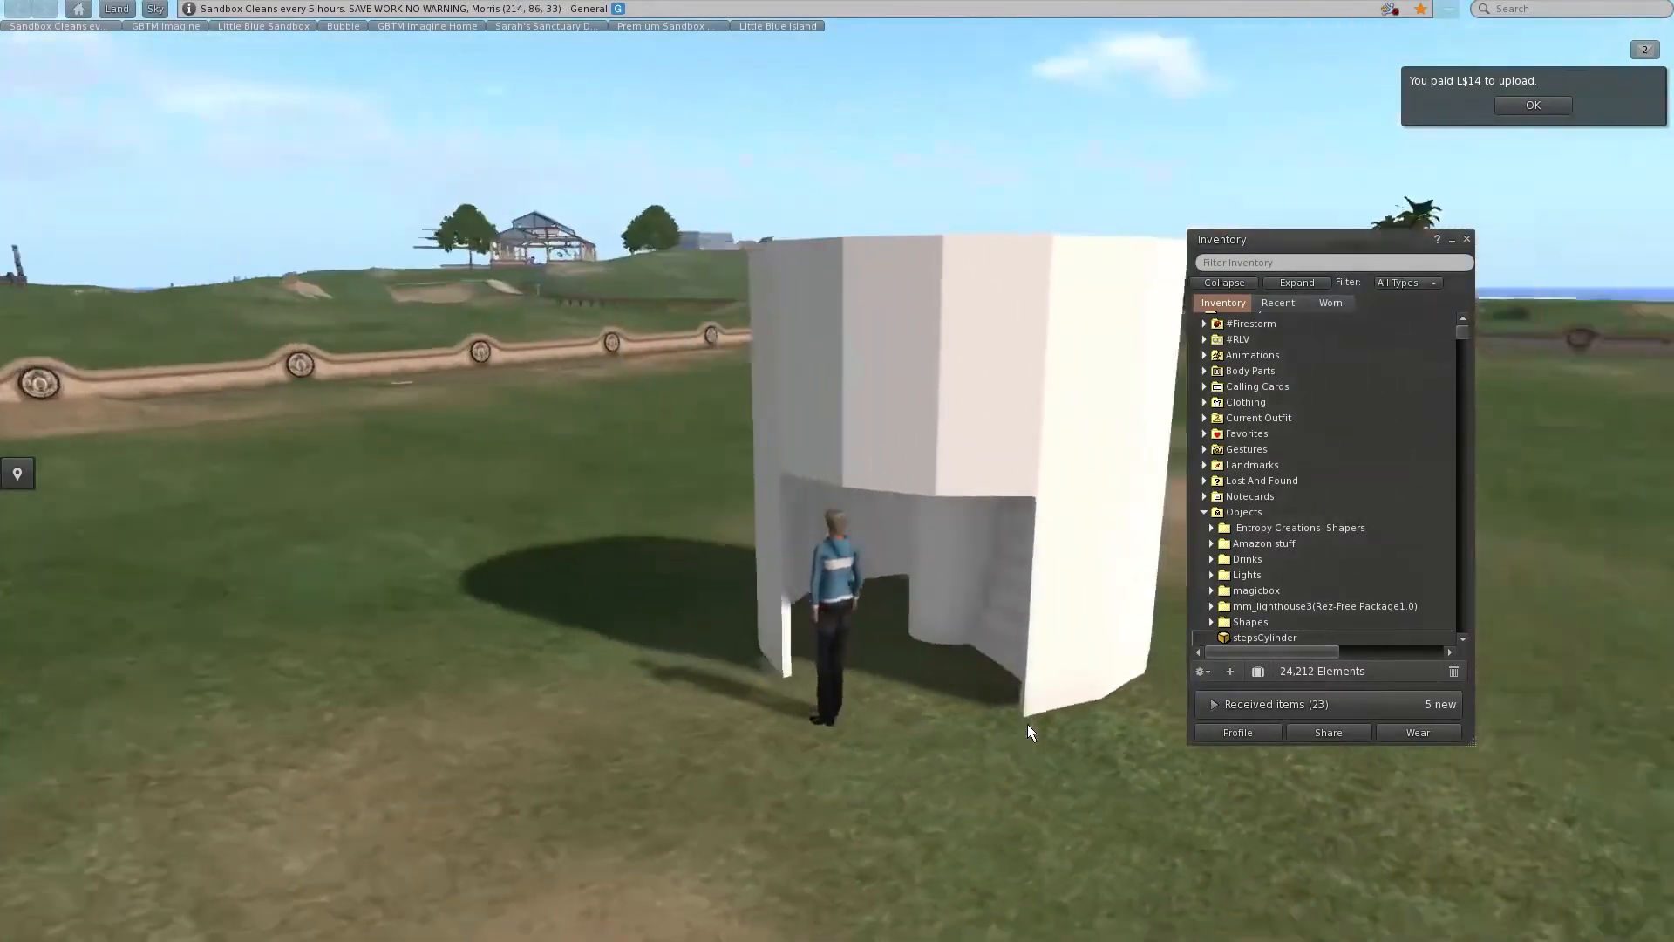
key(Right)
key(Up)
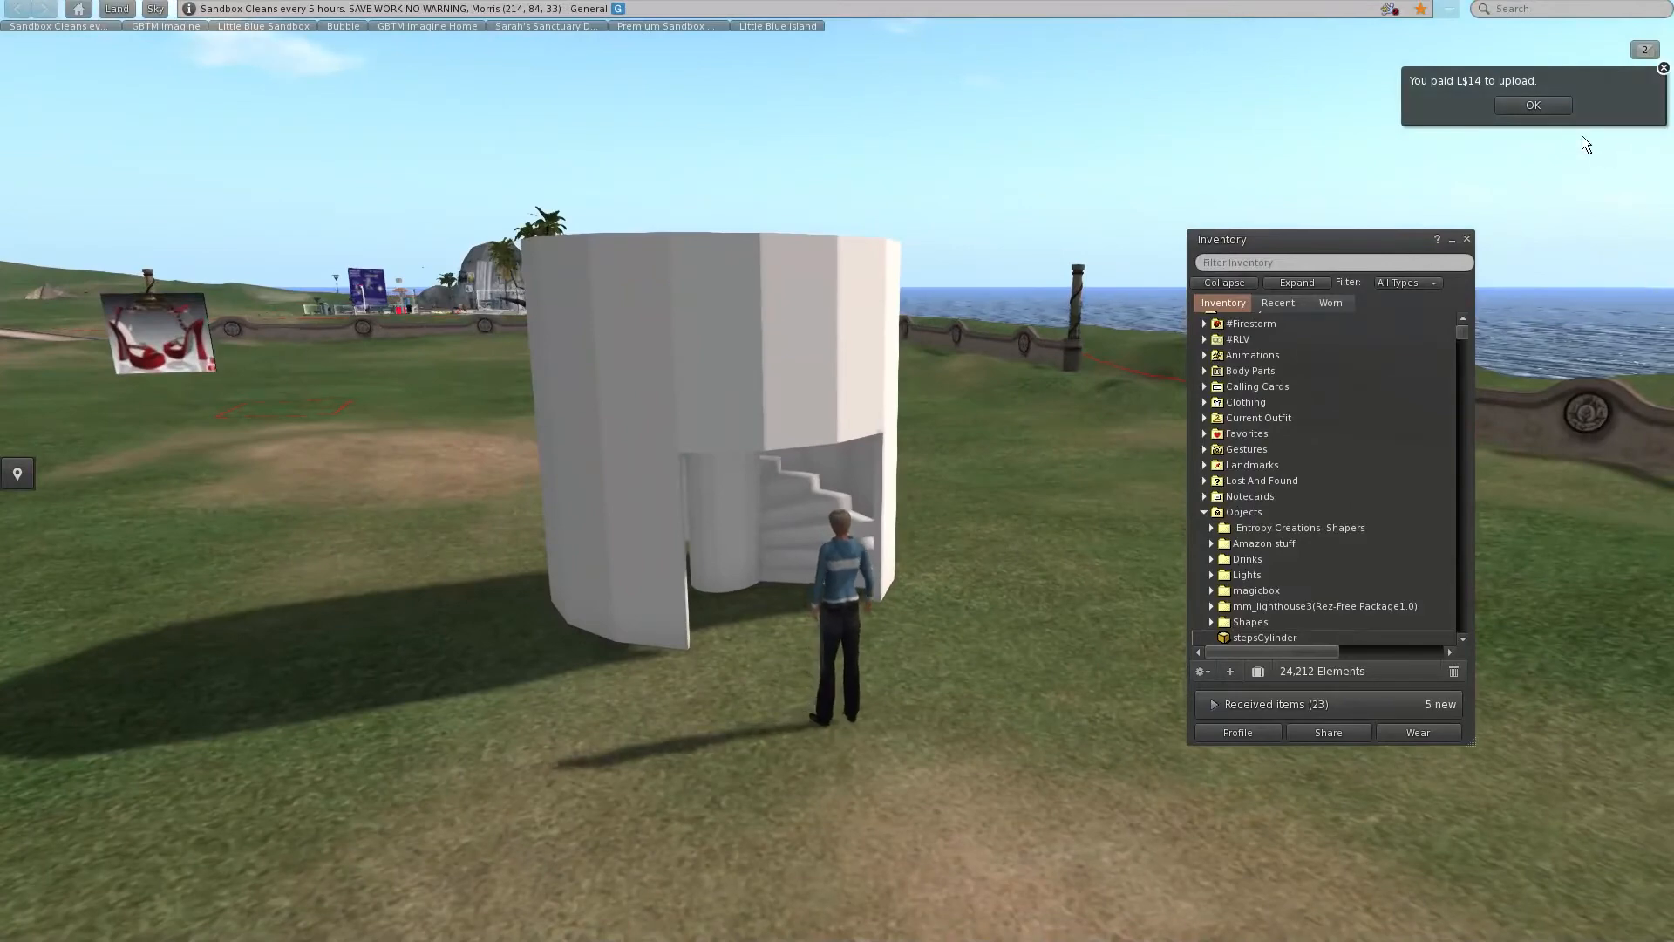
Dismiss the upload payment notice and set the physics shape type of the placed stepsCylinder object to Prim.
click(1533, 105)
right_click(740, 397)
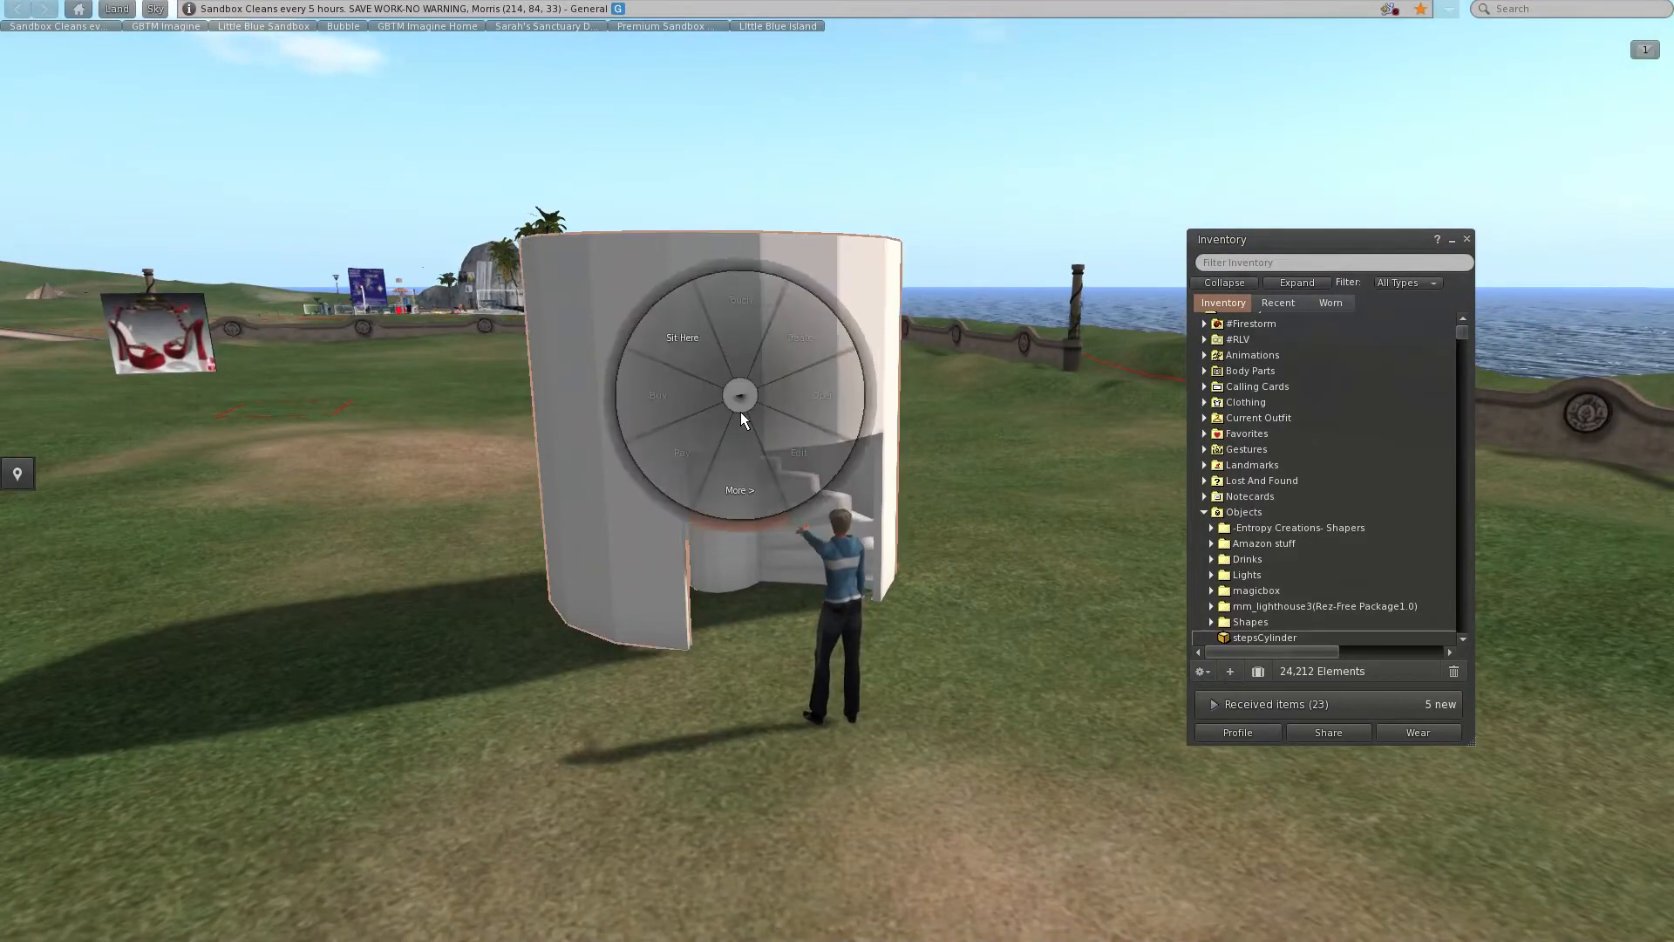
click(776, 439)
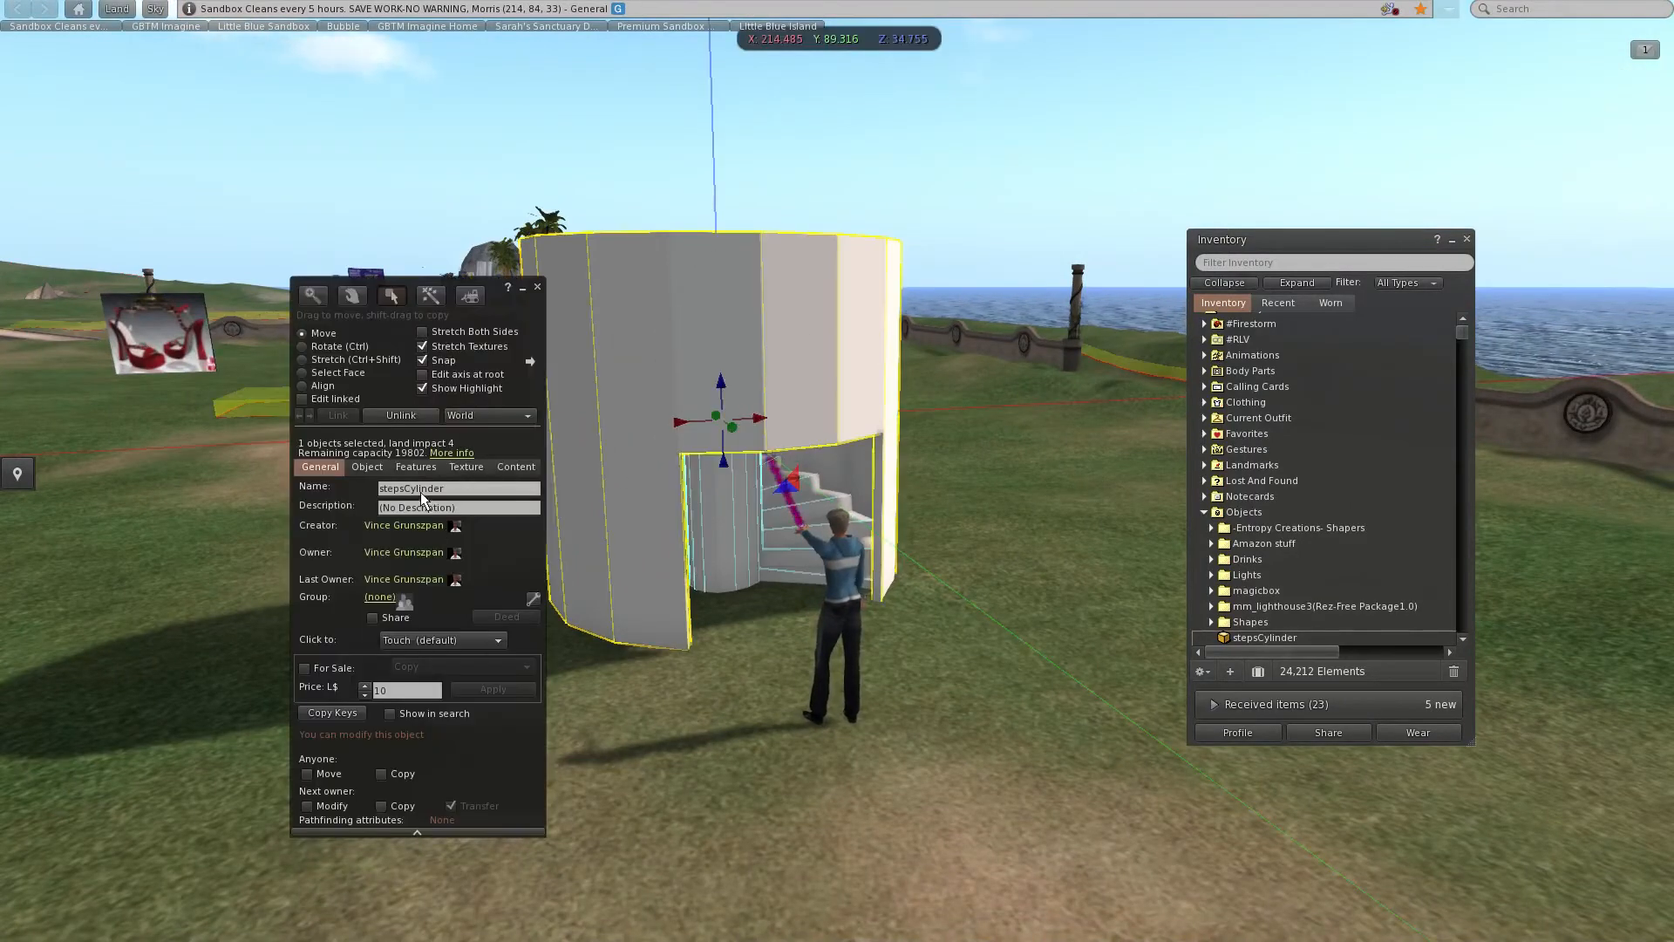
click(416, 468)
click(445, 528)
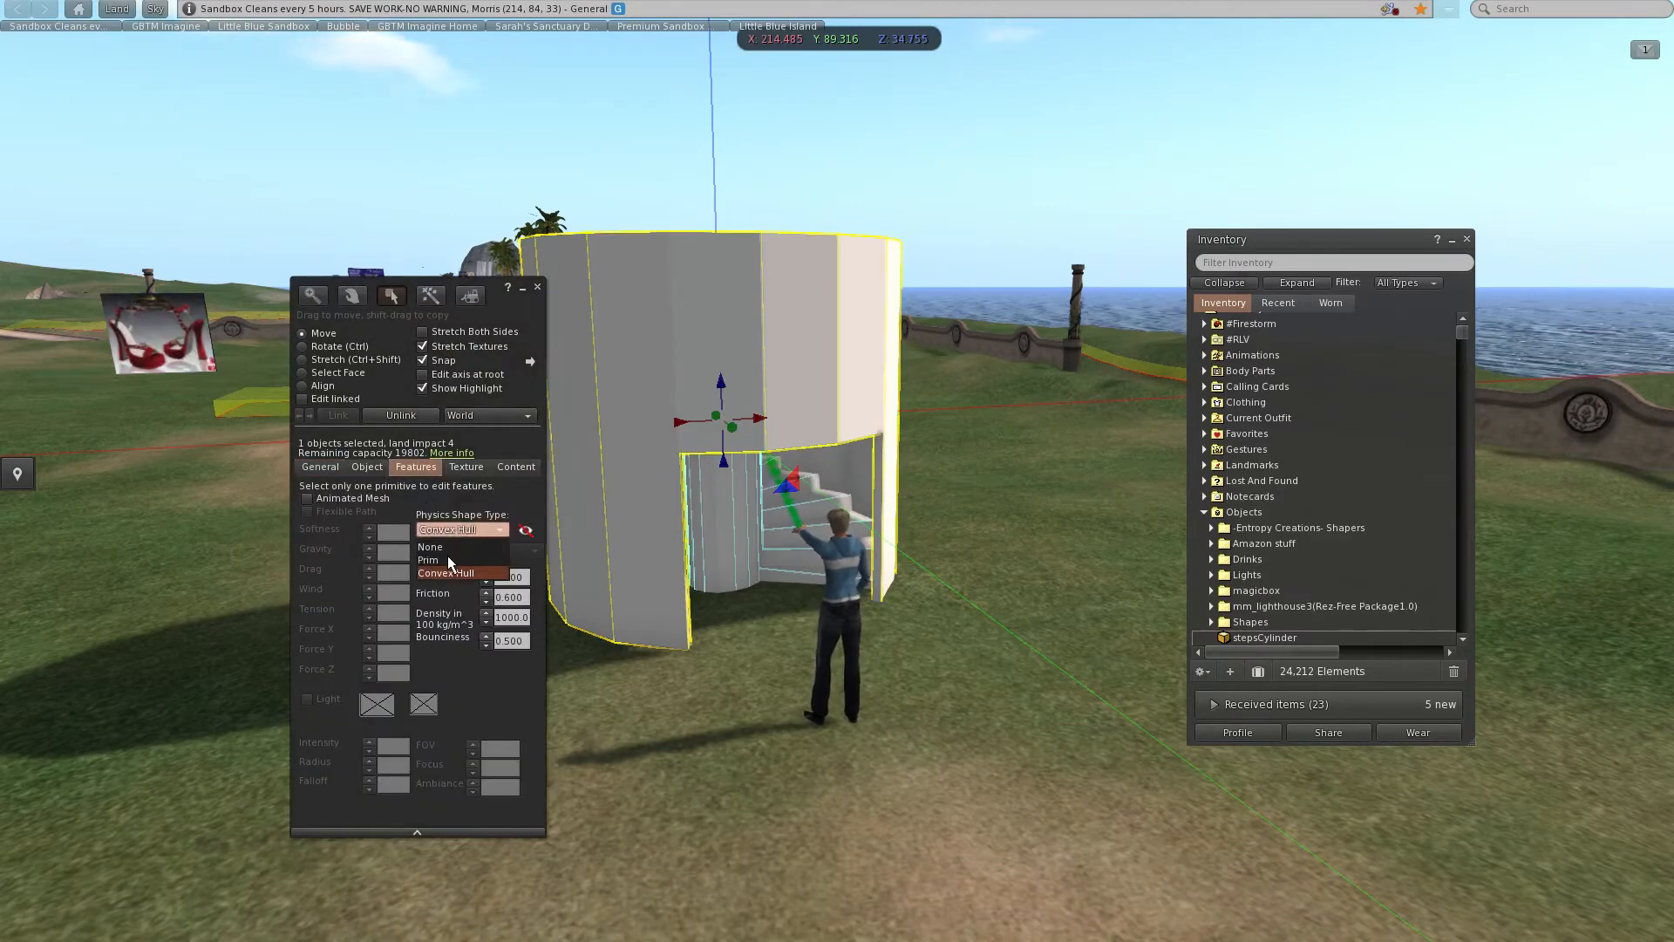
click(444, 573)
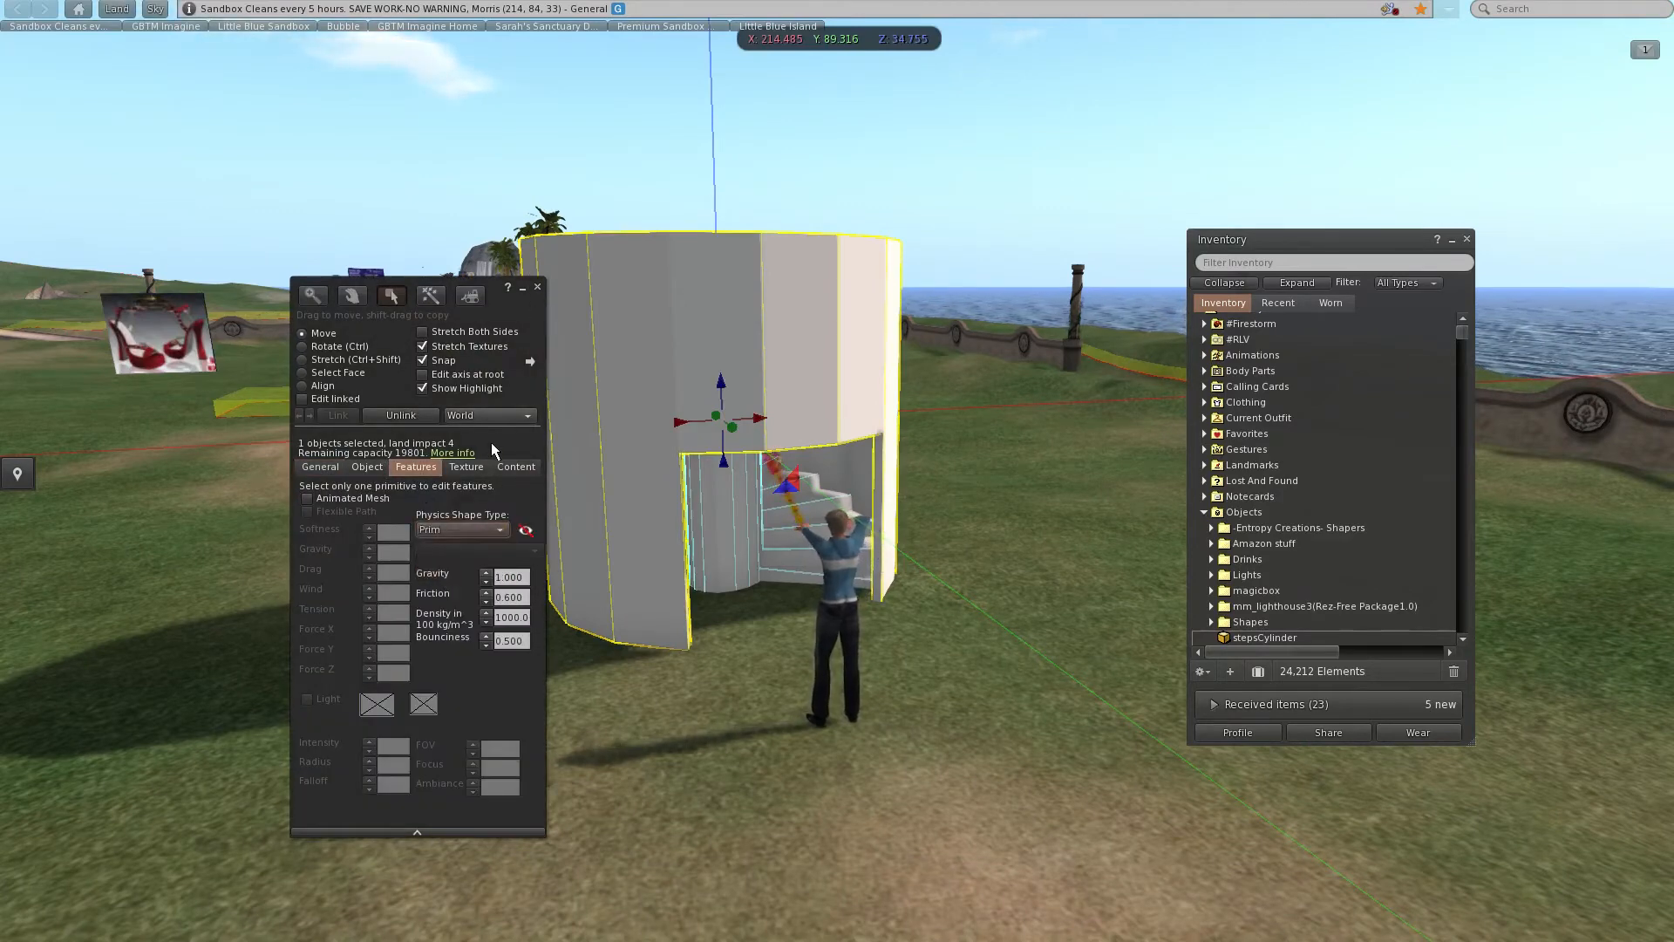
click(537, 287)
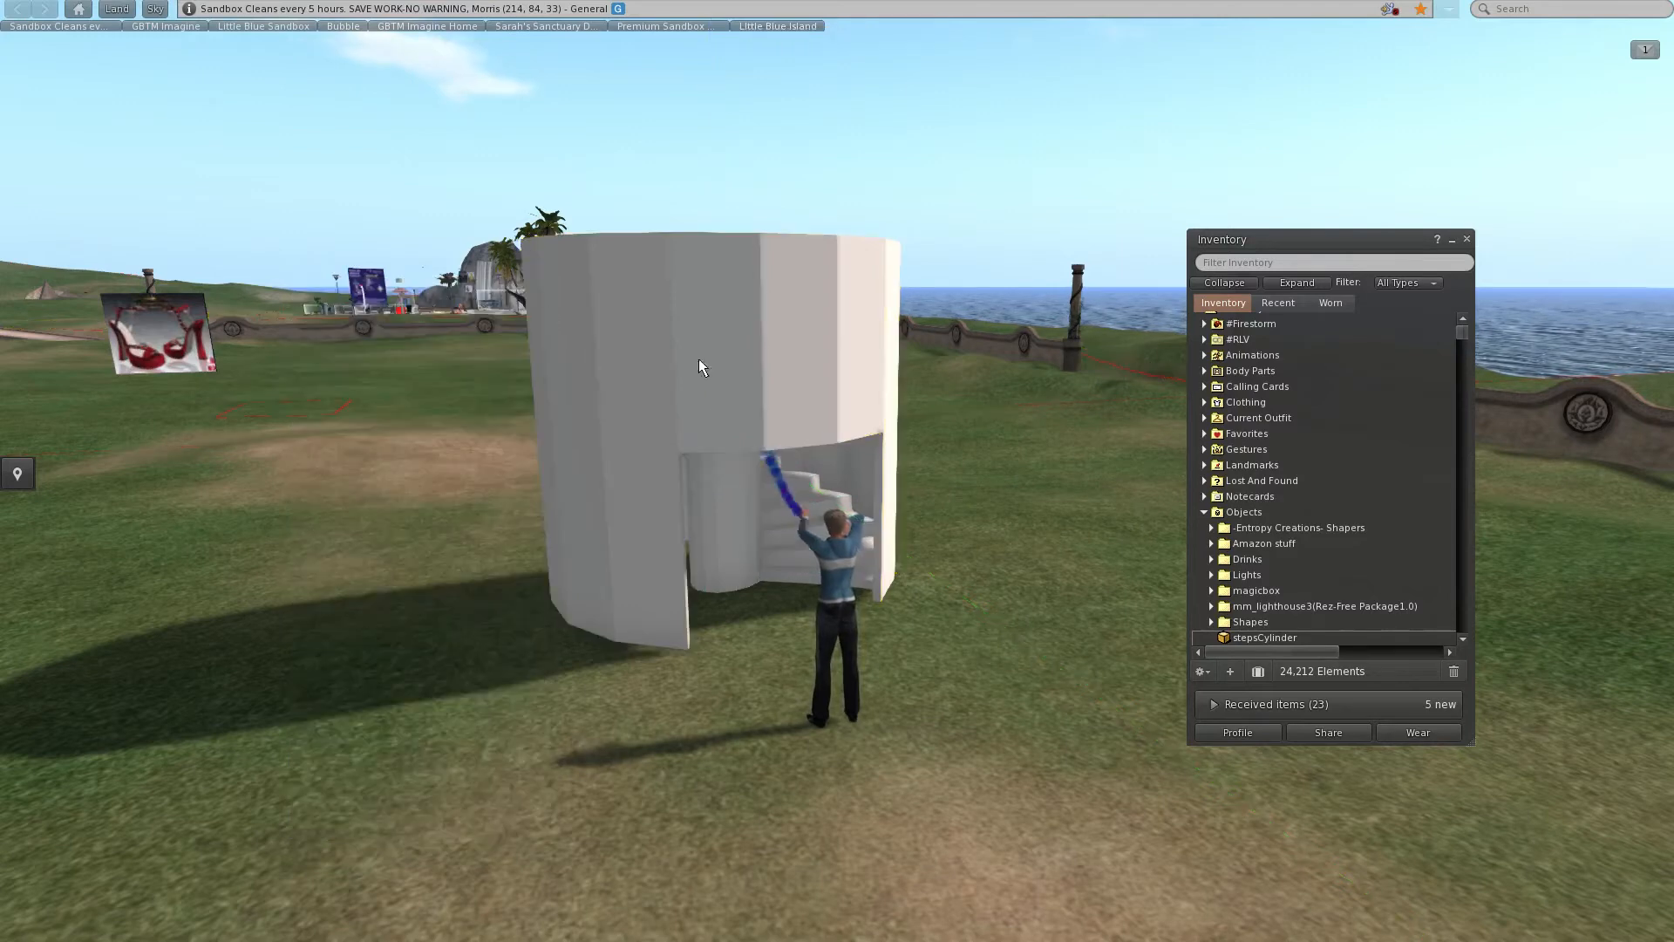
Check the physics shape type in the placed stepsCylinder object's edit settings, then close them.
right_click(720, 365)
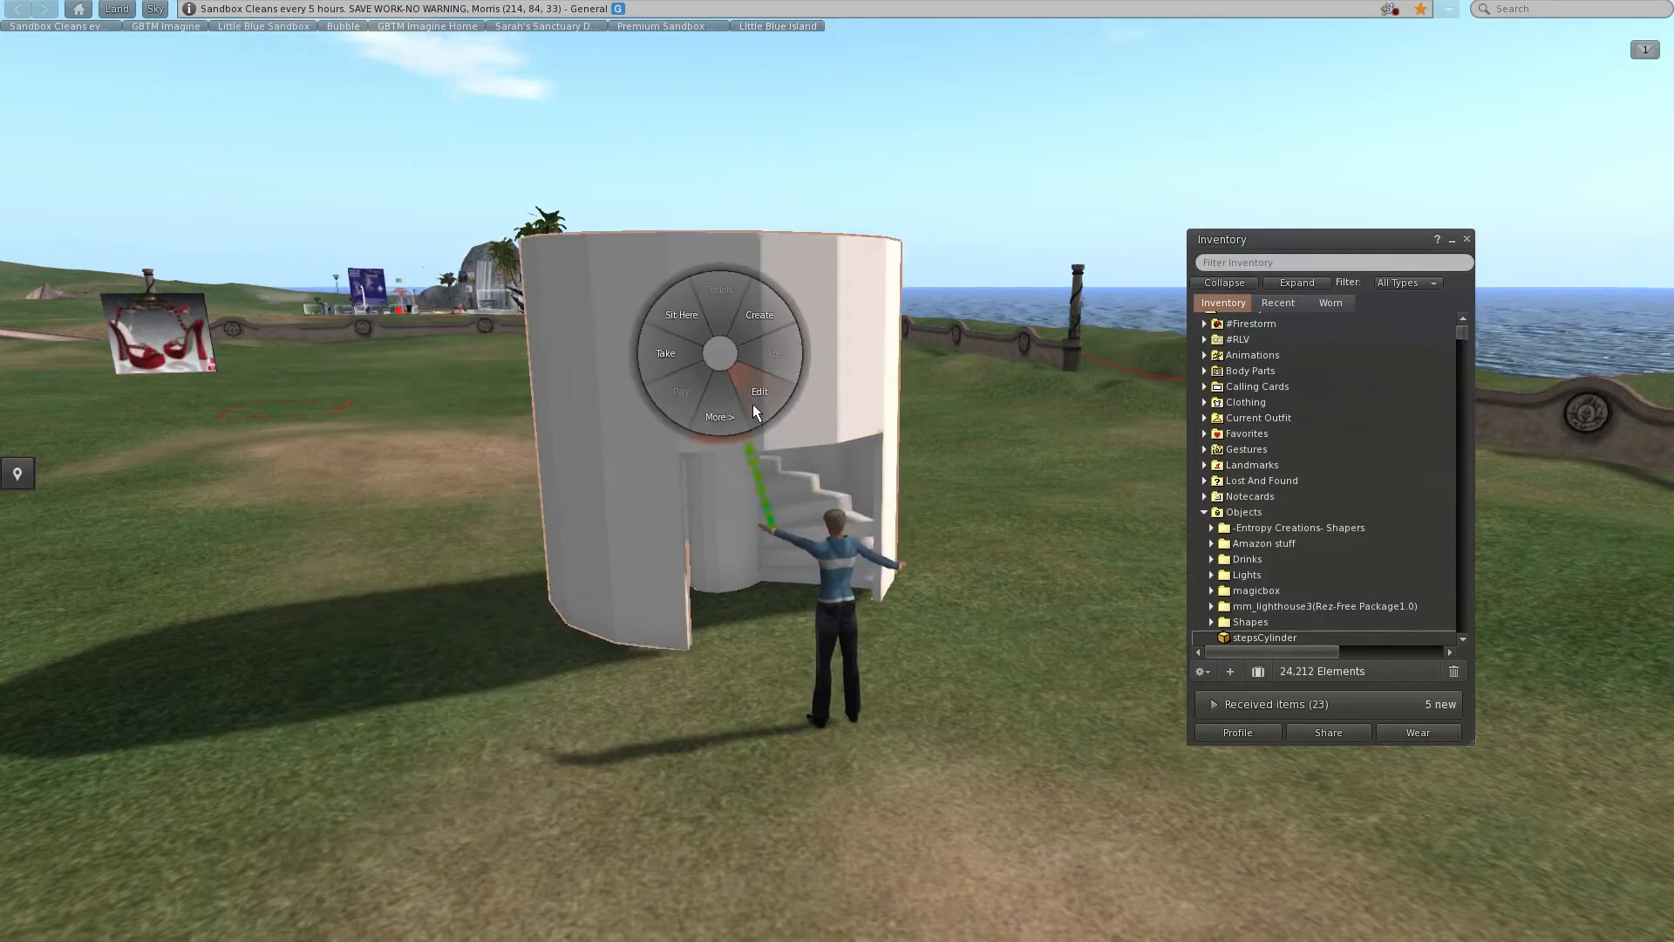
click(752, 403)
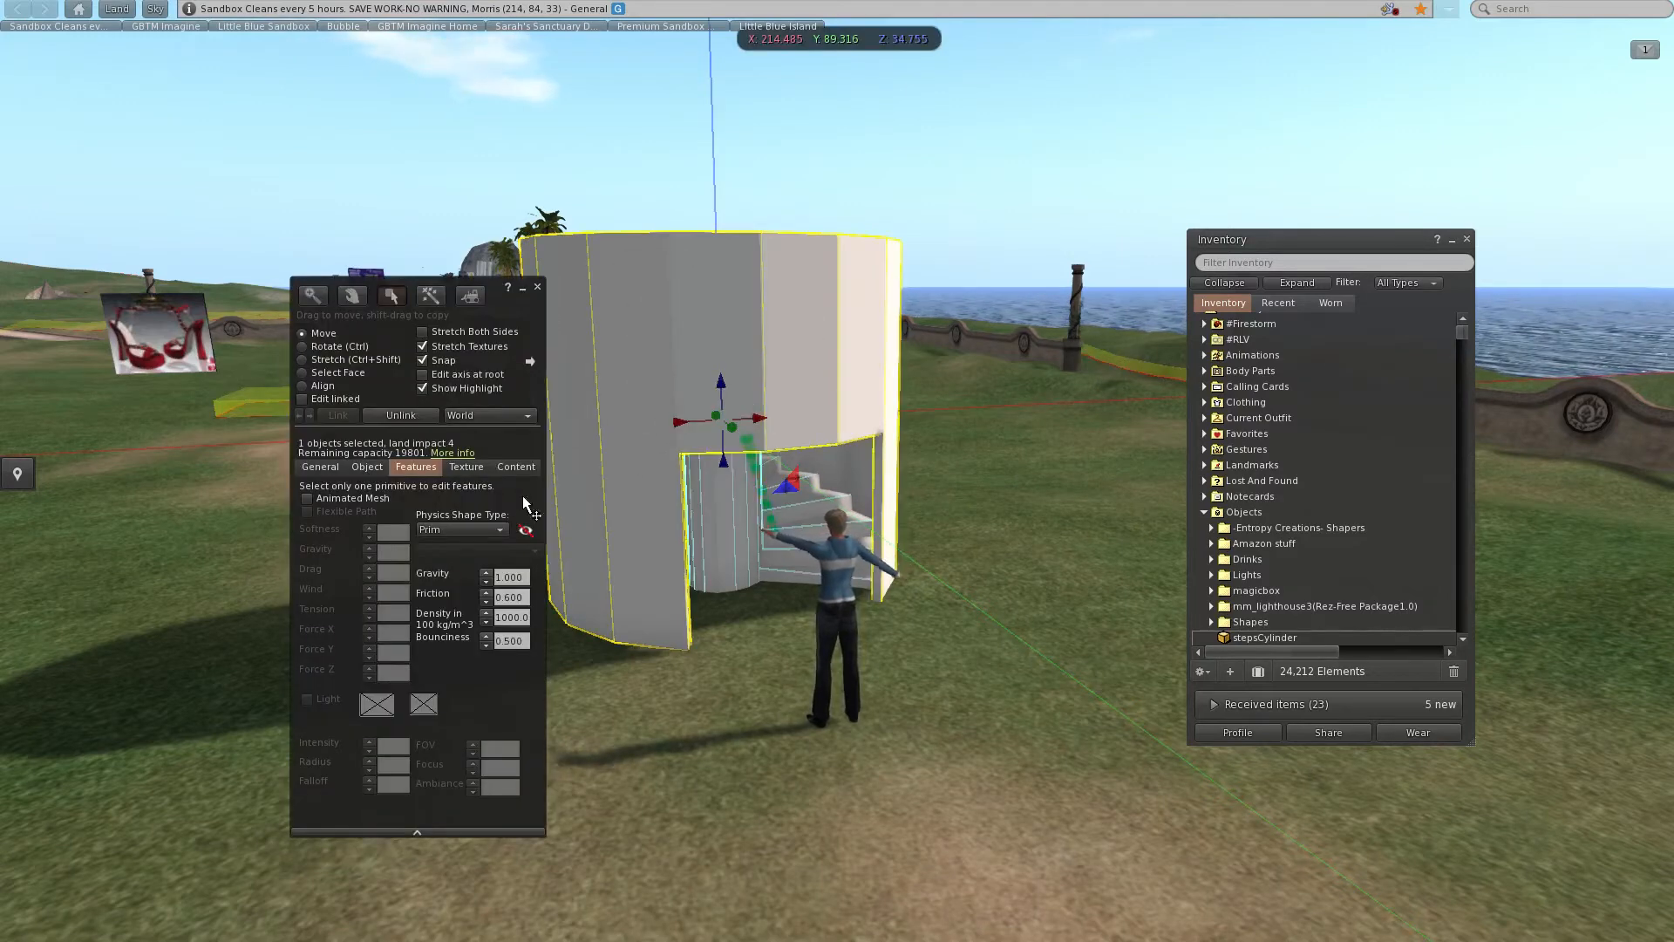
click(537, 287)
Walk the avatar through the tower's doorway and up the inner spiral steps to test the physics.
key(Up)
key(Up)
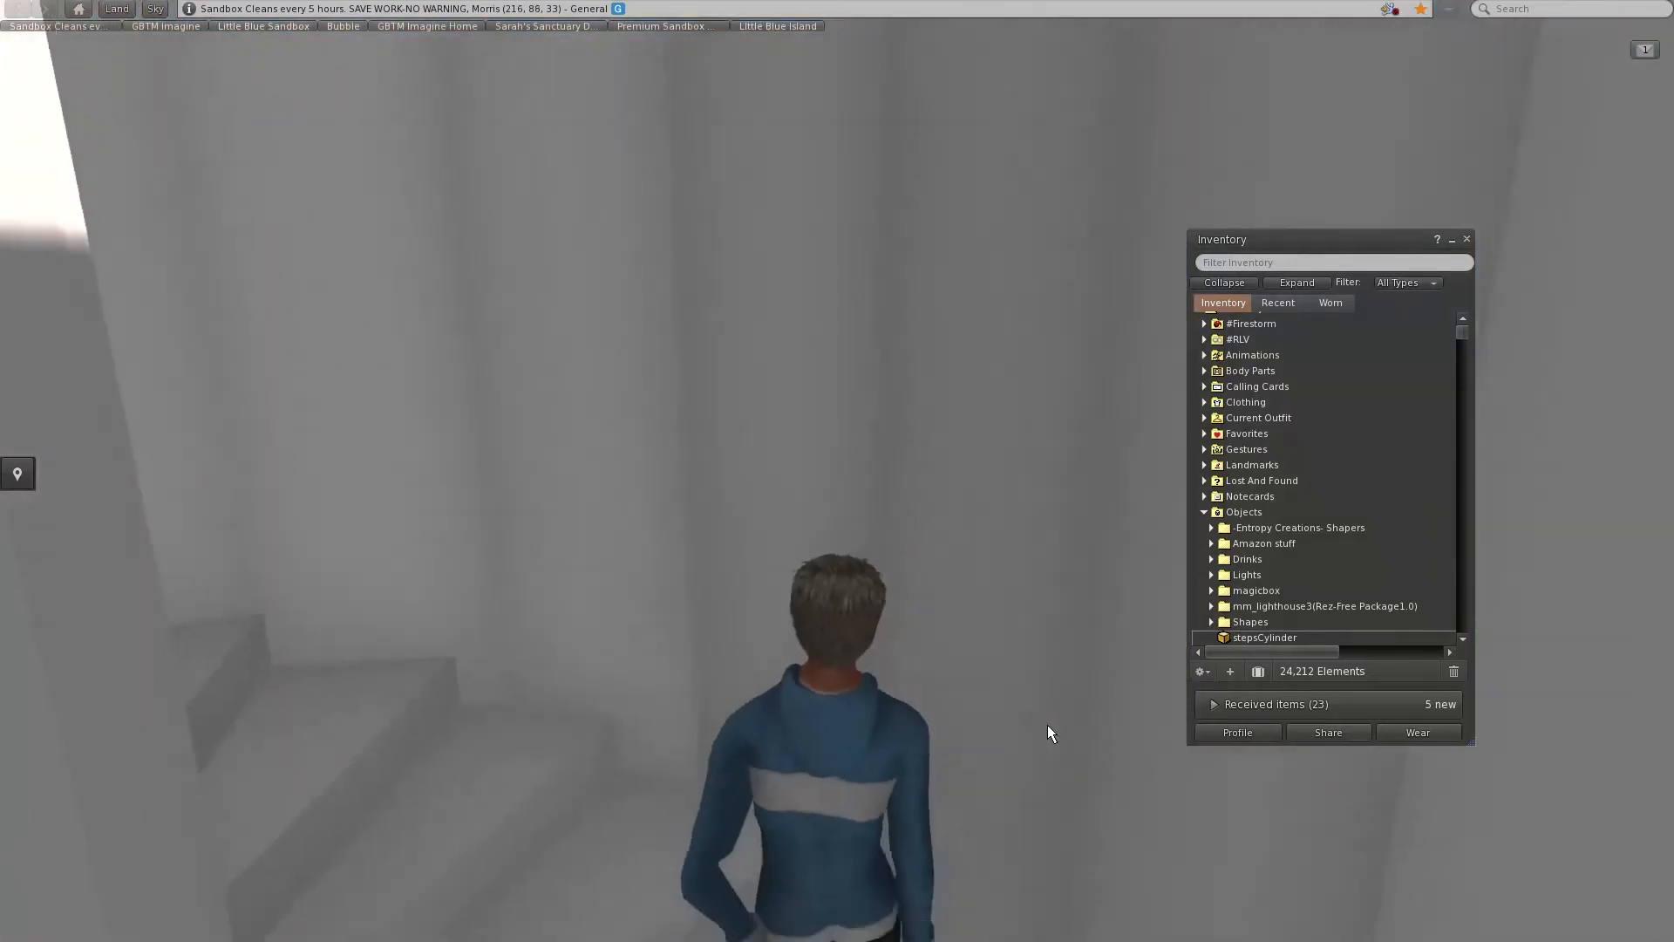
key(Up)
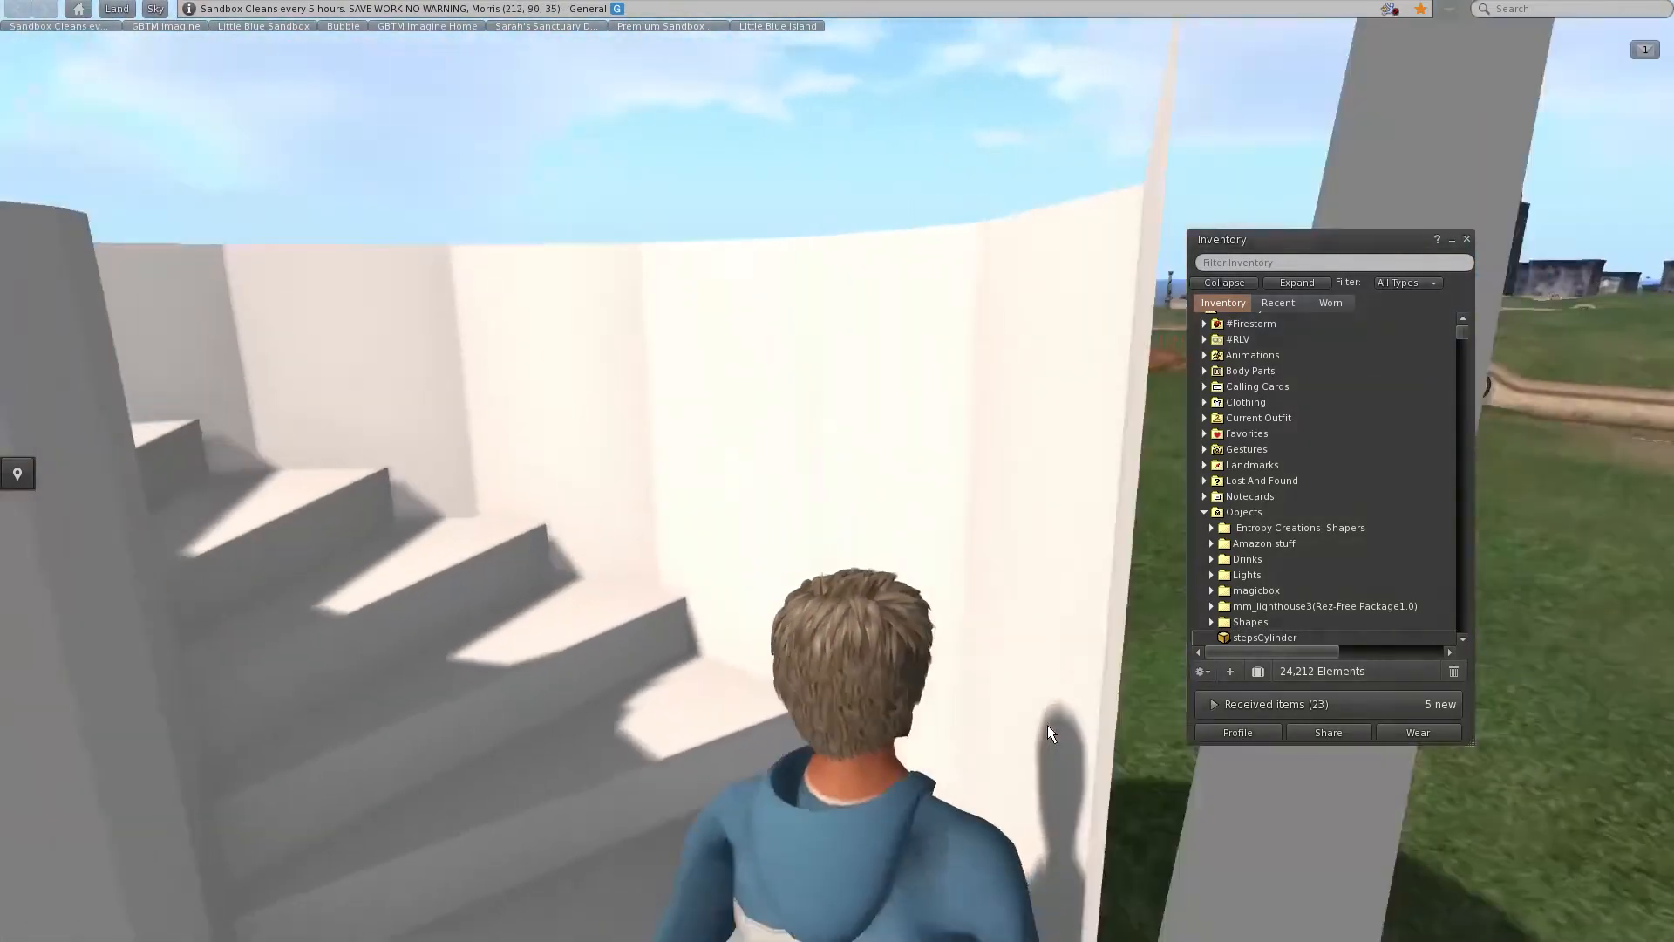
key(Left)
key(Up)
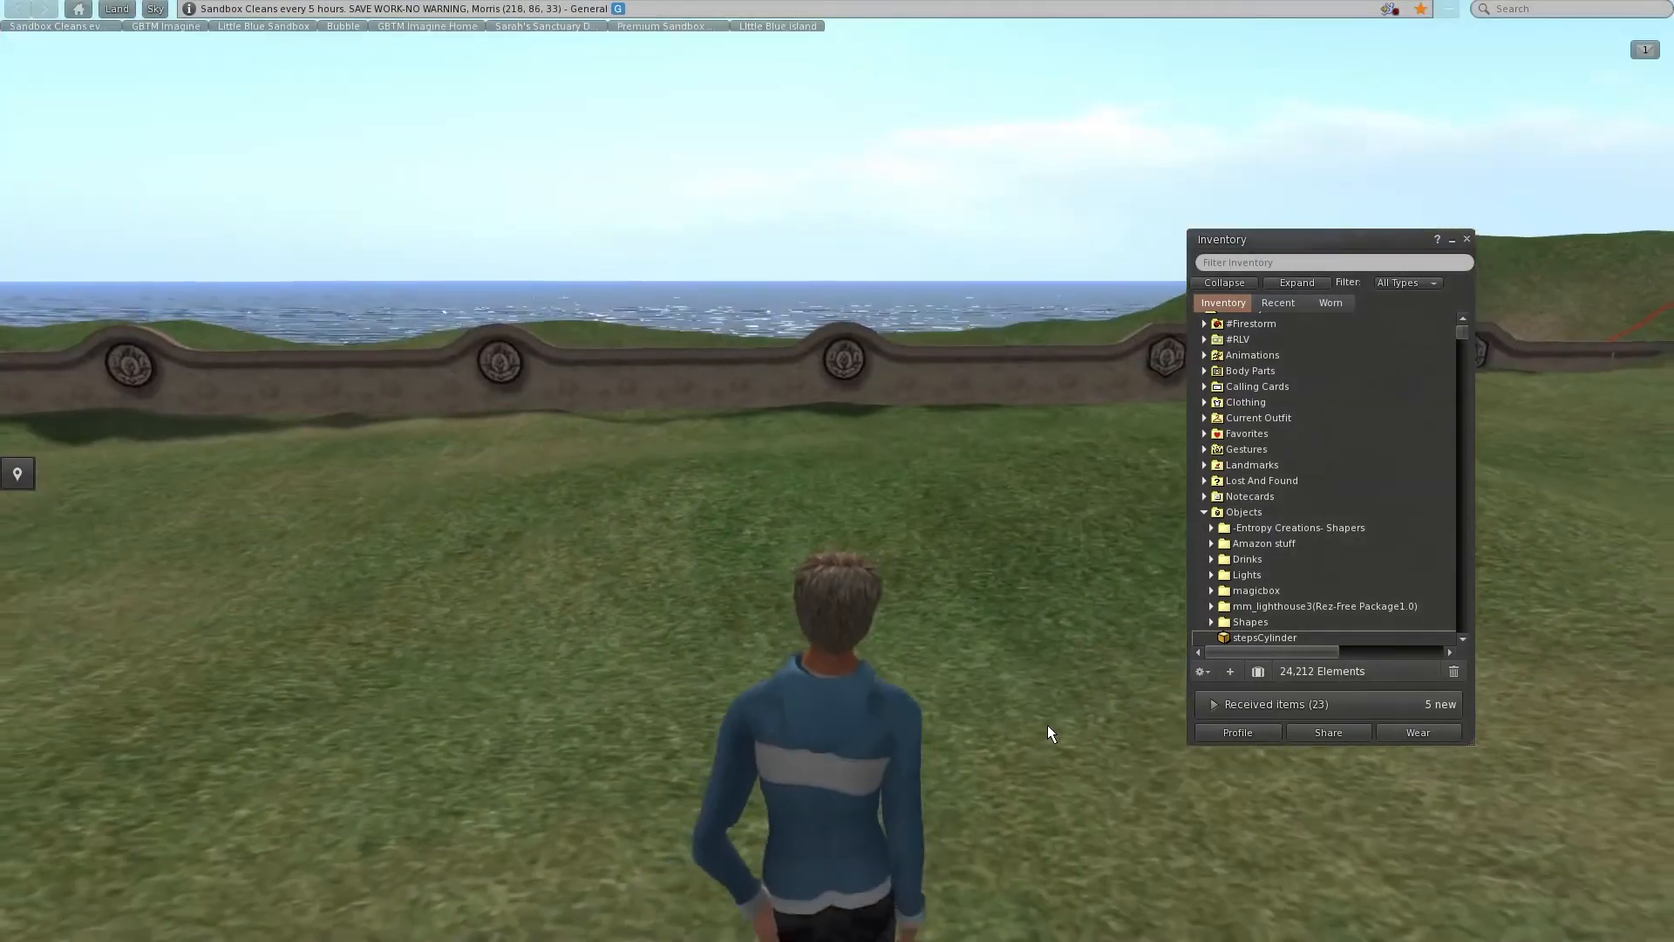
Bring the avatar back across the grass to stand in front of the tower's doorway.
key(alt+Right)
key(Left)
key(Up)
key(Right)
key(Right)
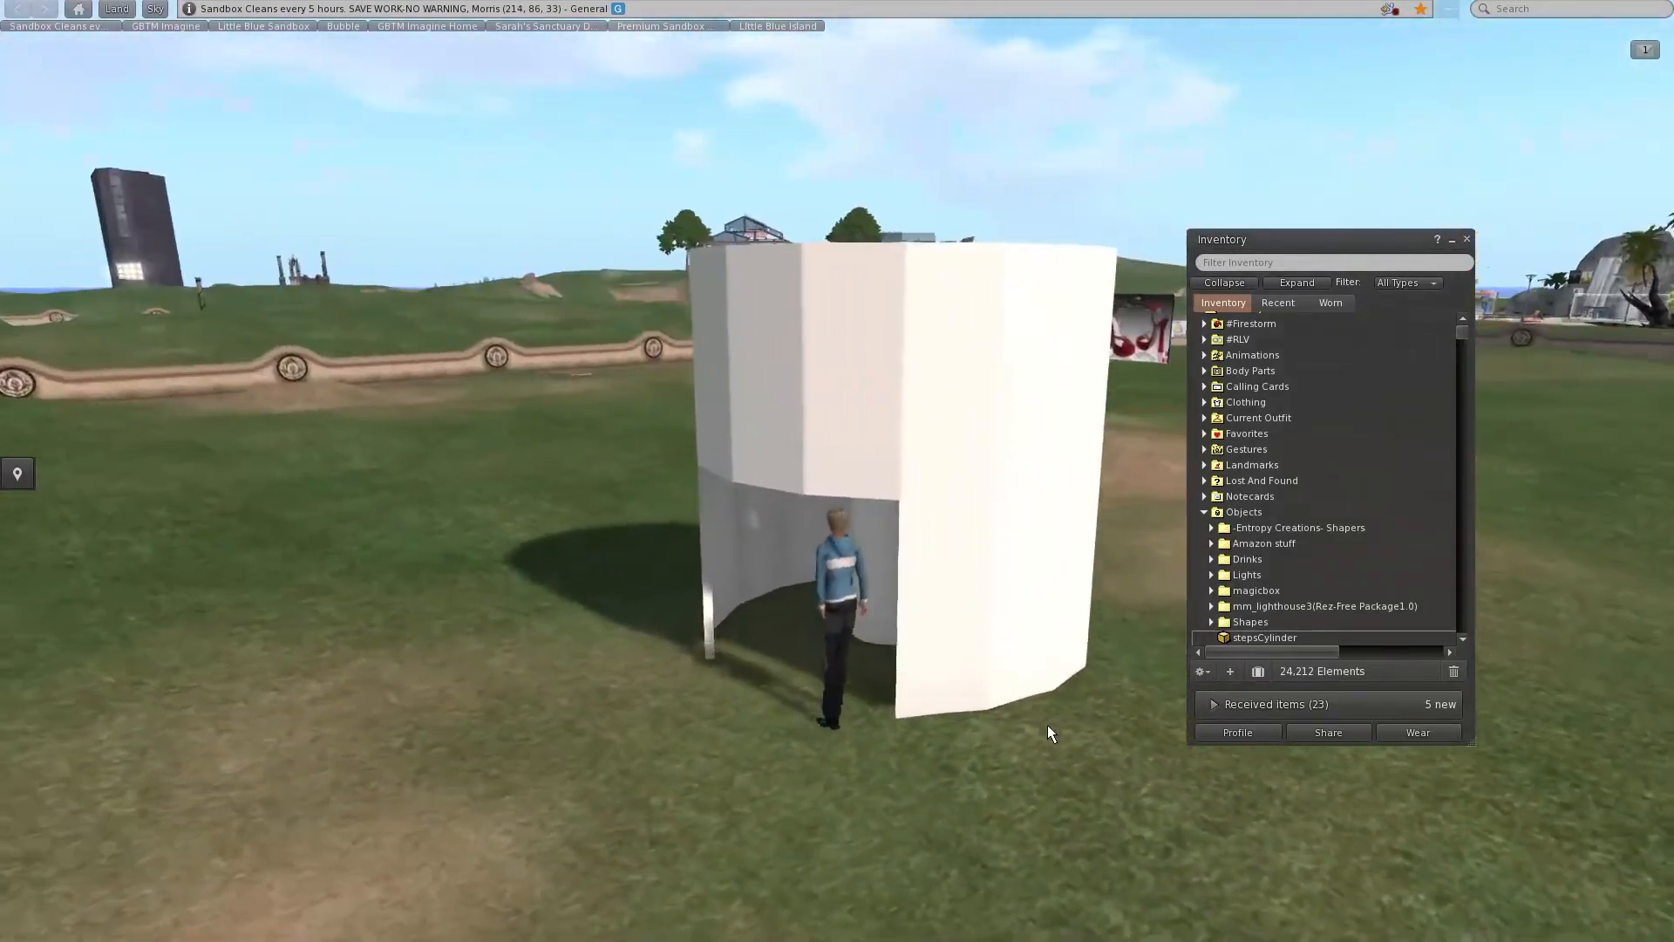
Enter the tower again and climb partway up the spiral steps, turning the avatar to follow the curved wall.
key(Up)
key(Up)
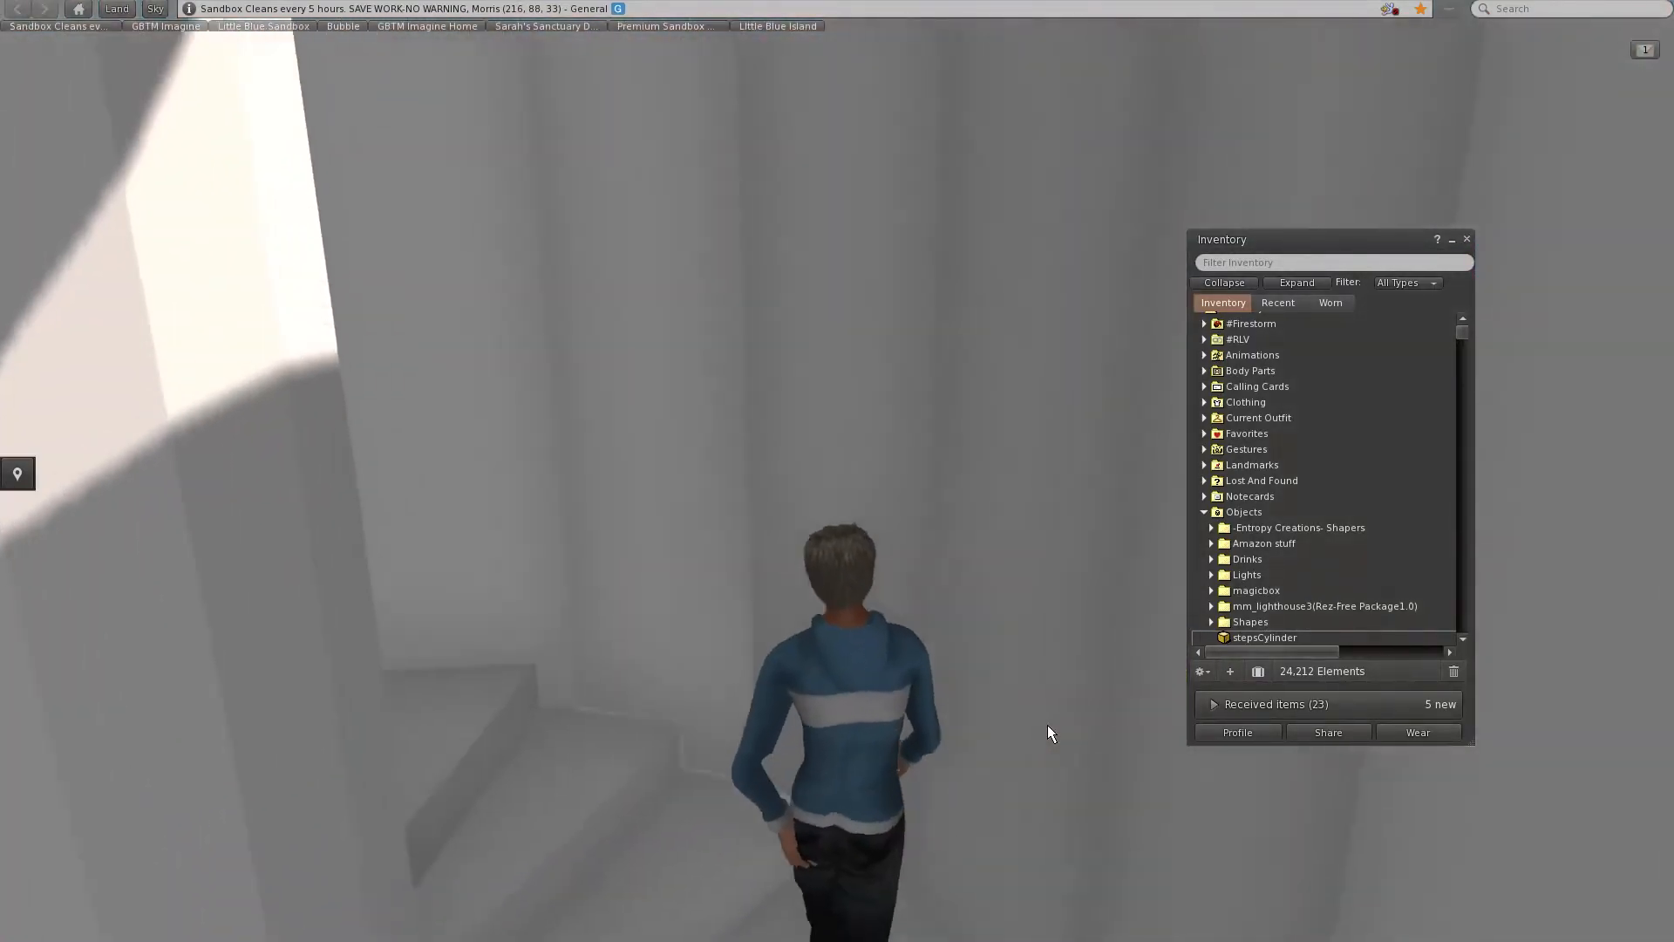
key(Up)
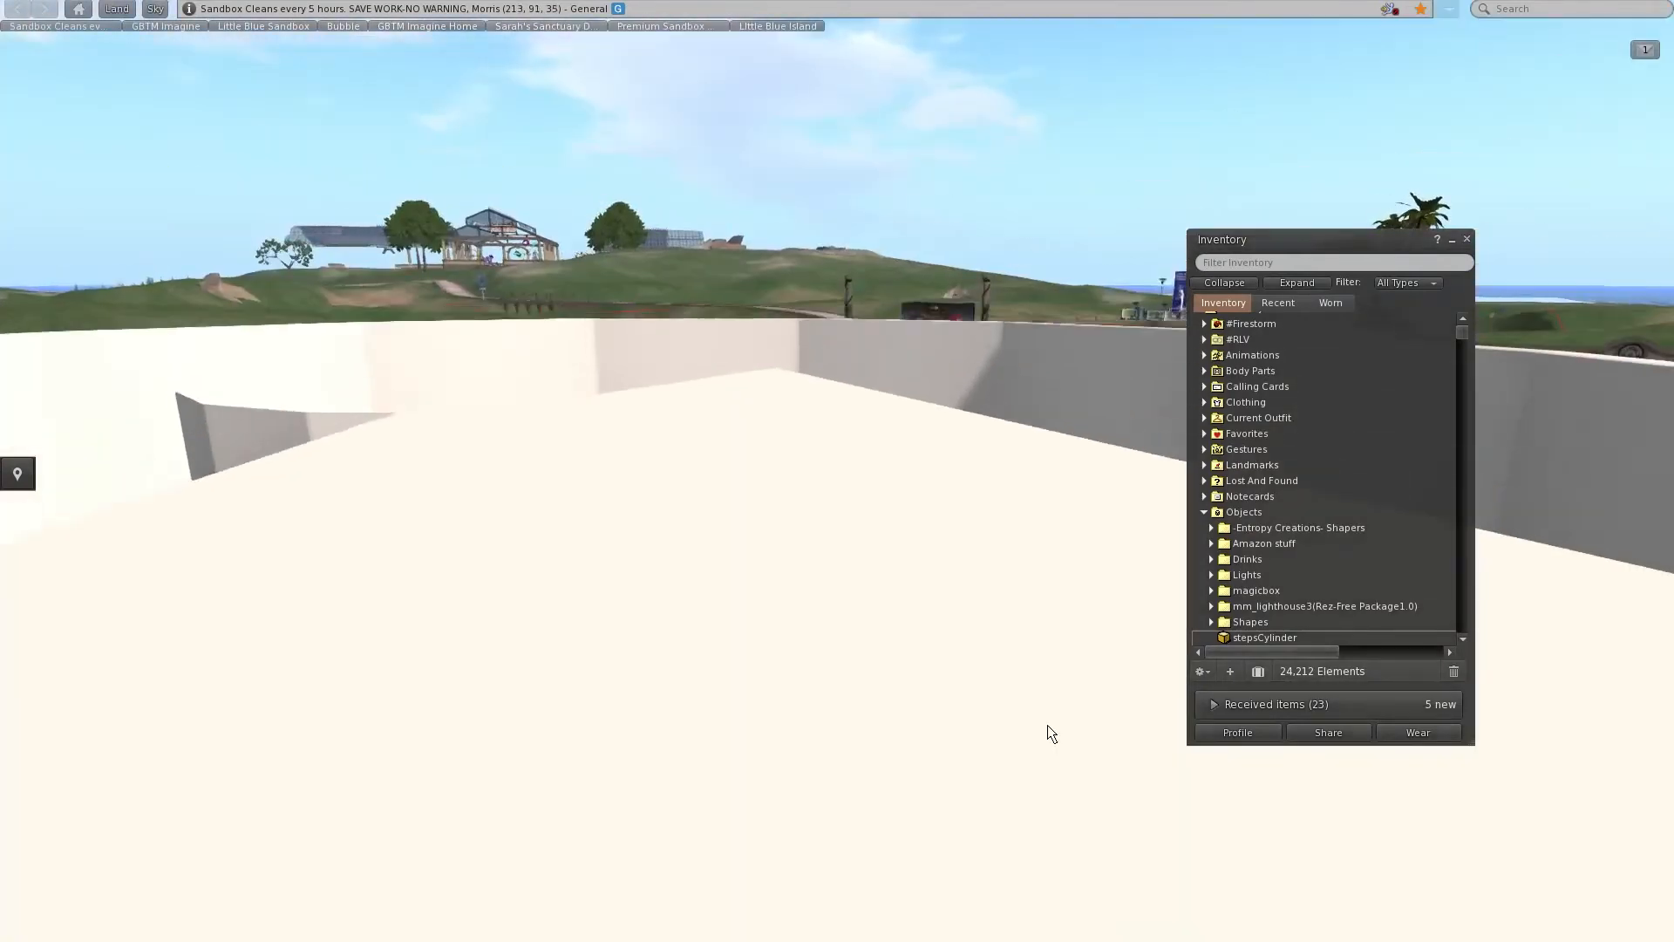
key(Left)
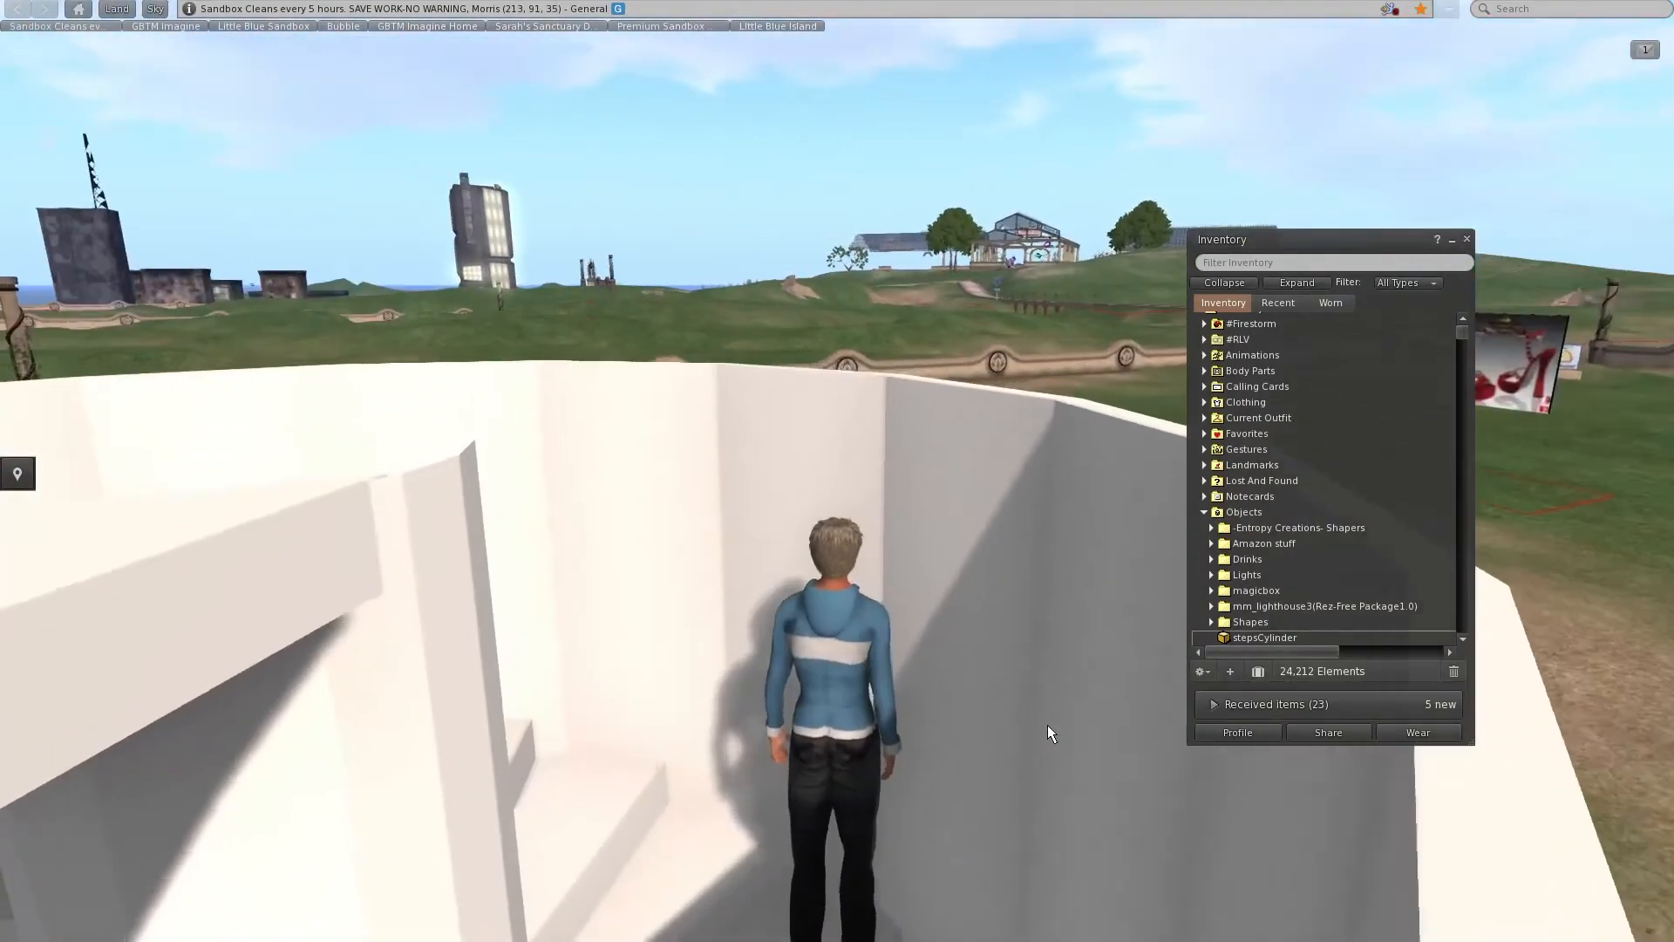
key(Left)
key(Up)
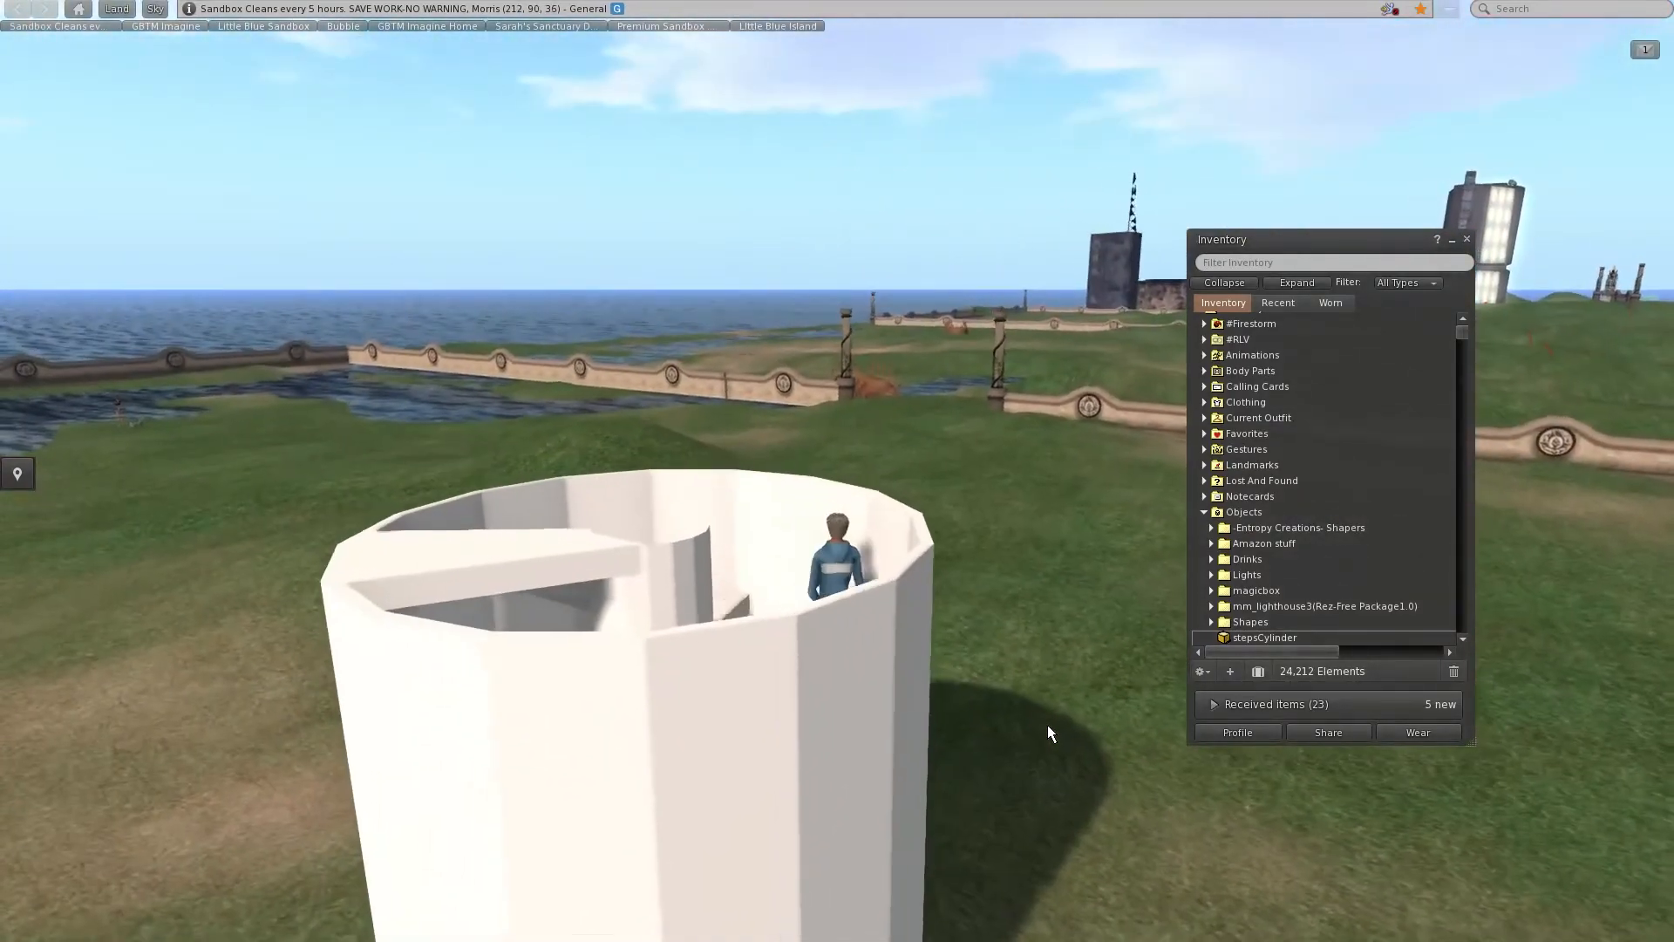
key(Left)
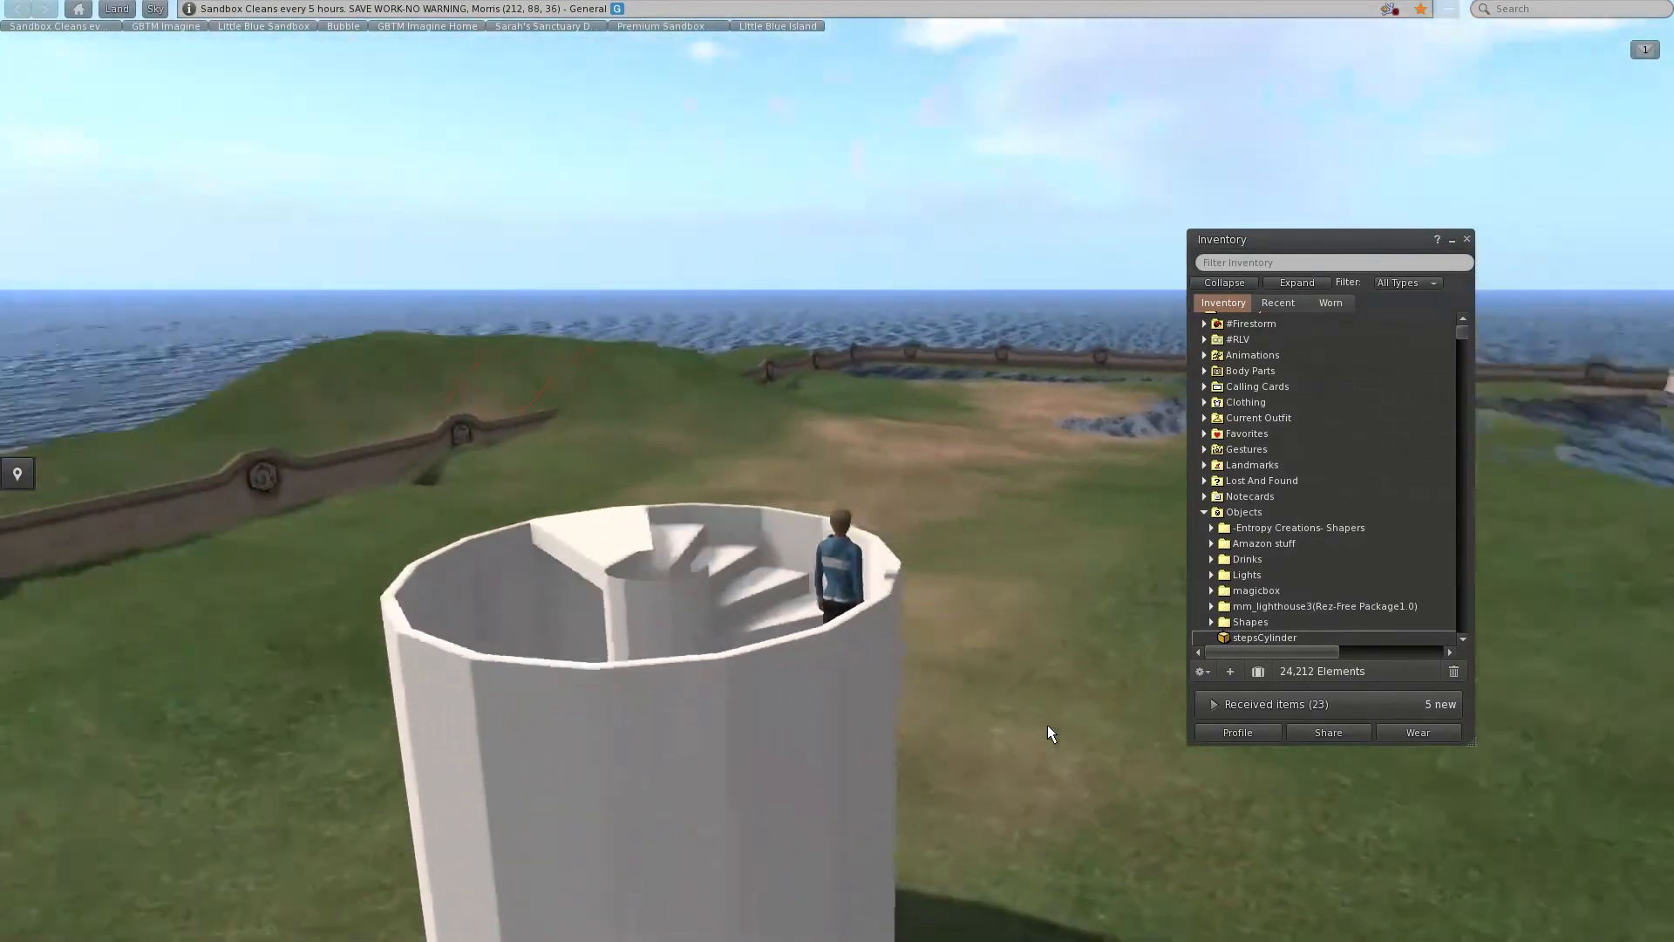
Return the avatar to ground level, re-enter through the doorway and climb the spiral steps to the top one.
key(Up)
key(Up)
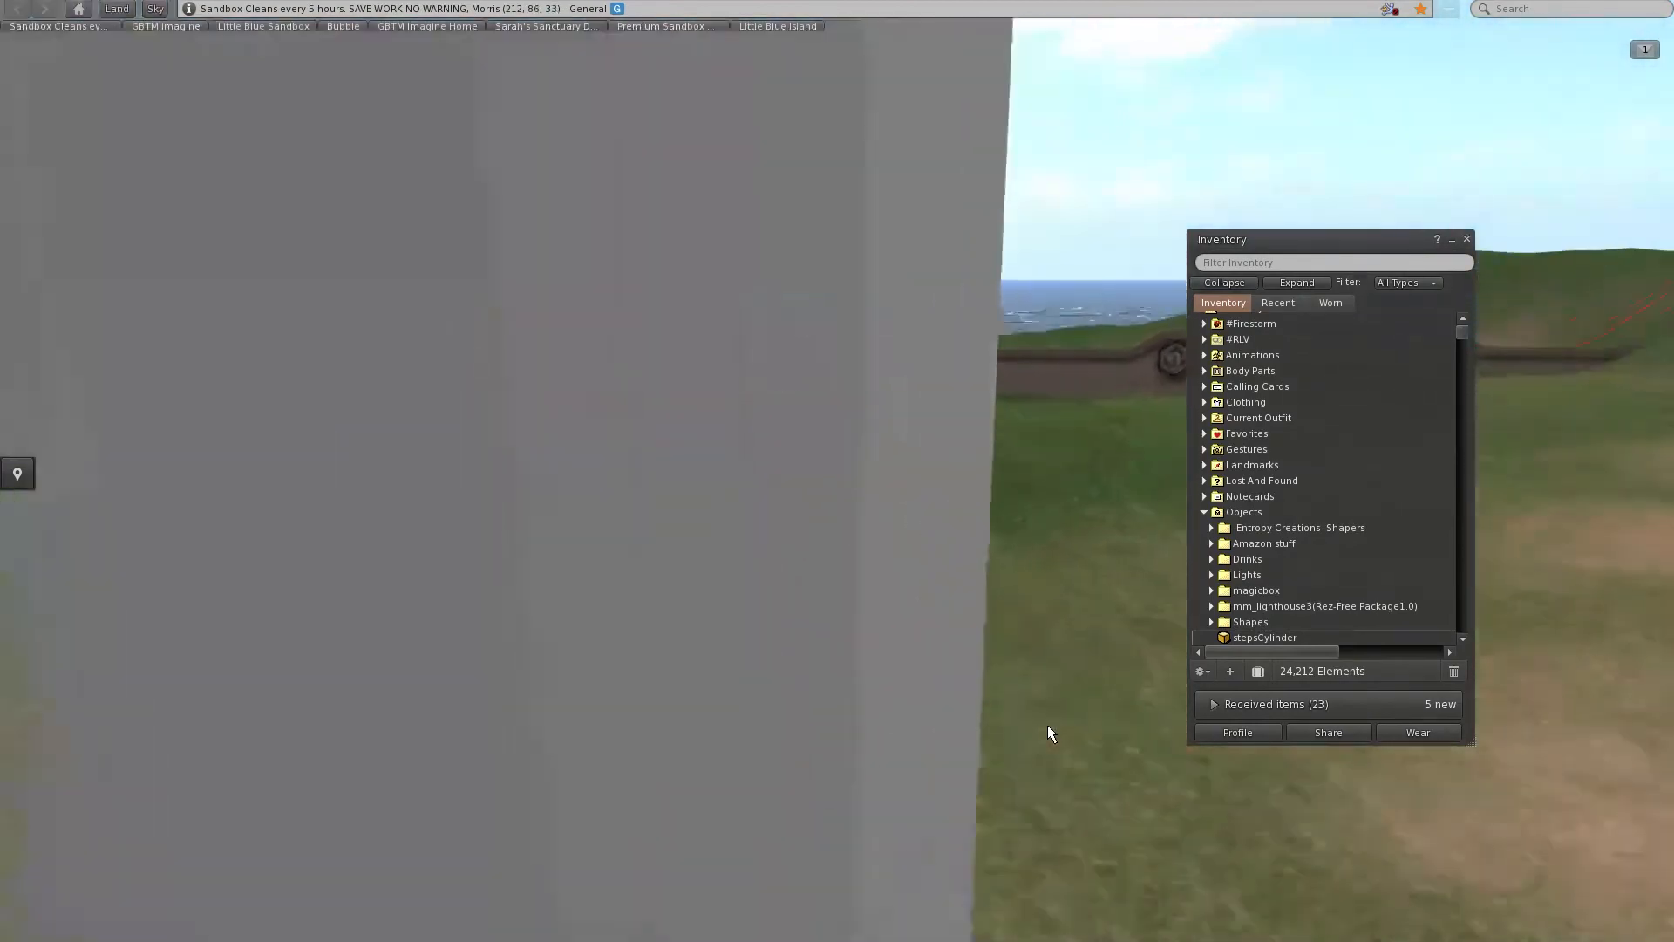
key(Left)
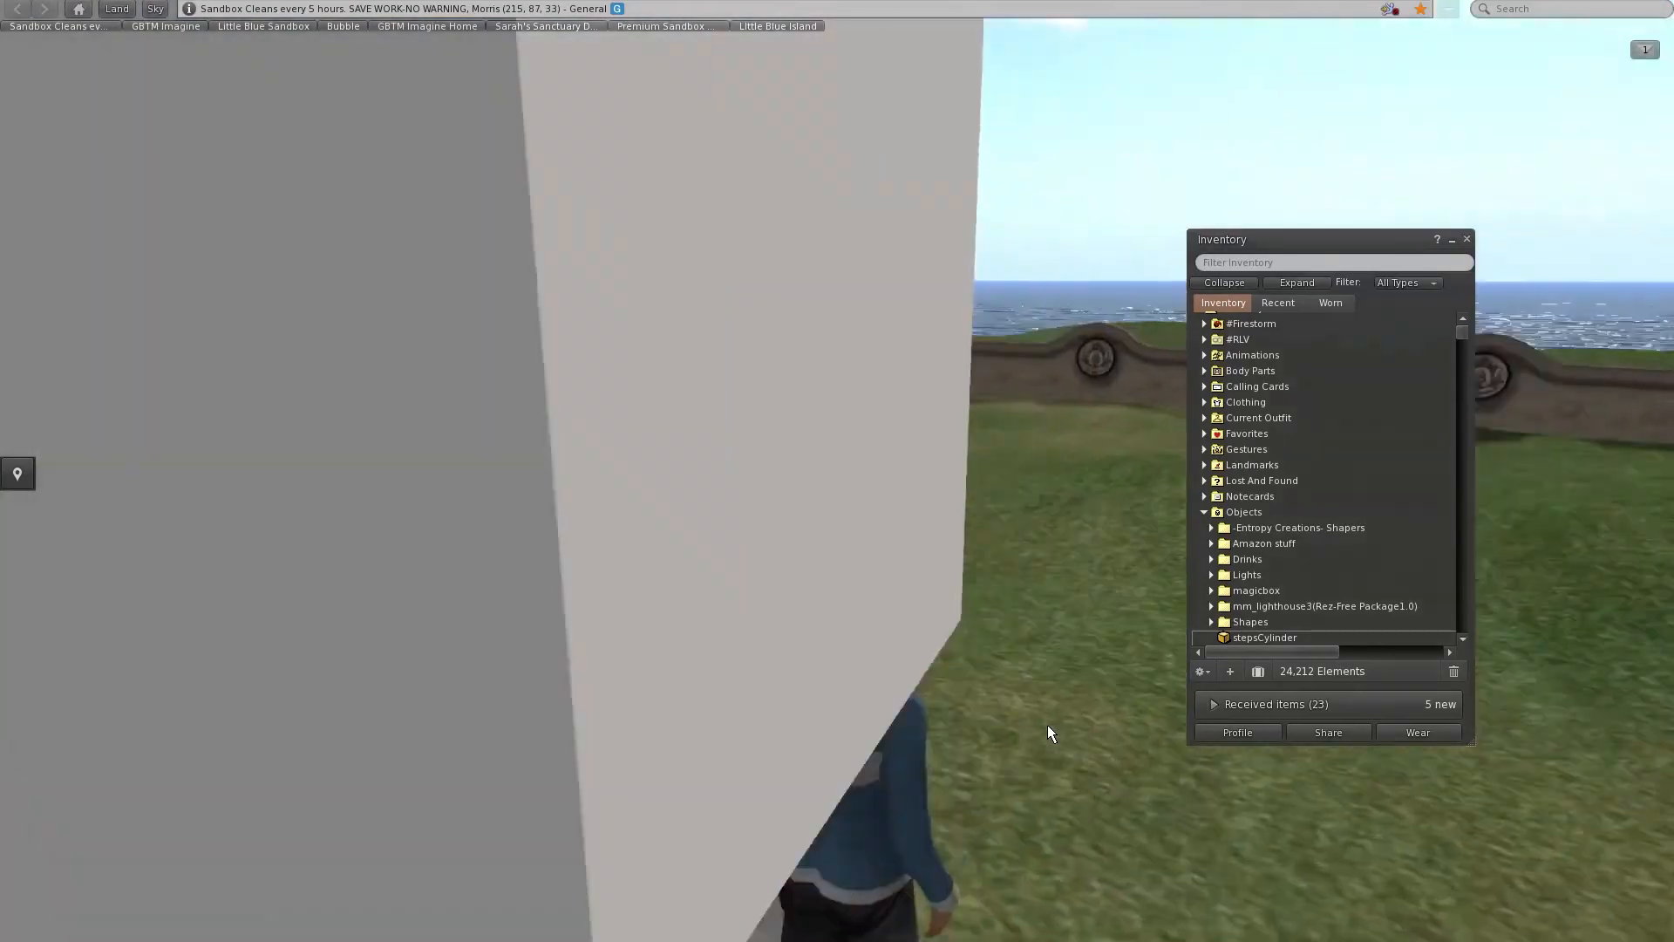
key(Up)
key(Up)
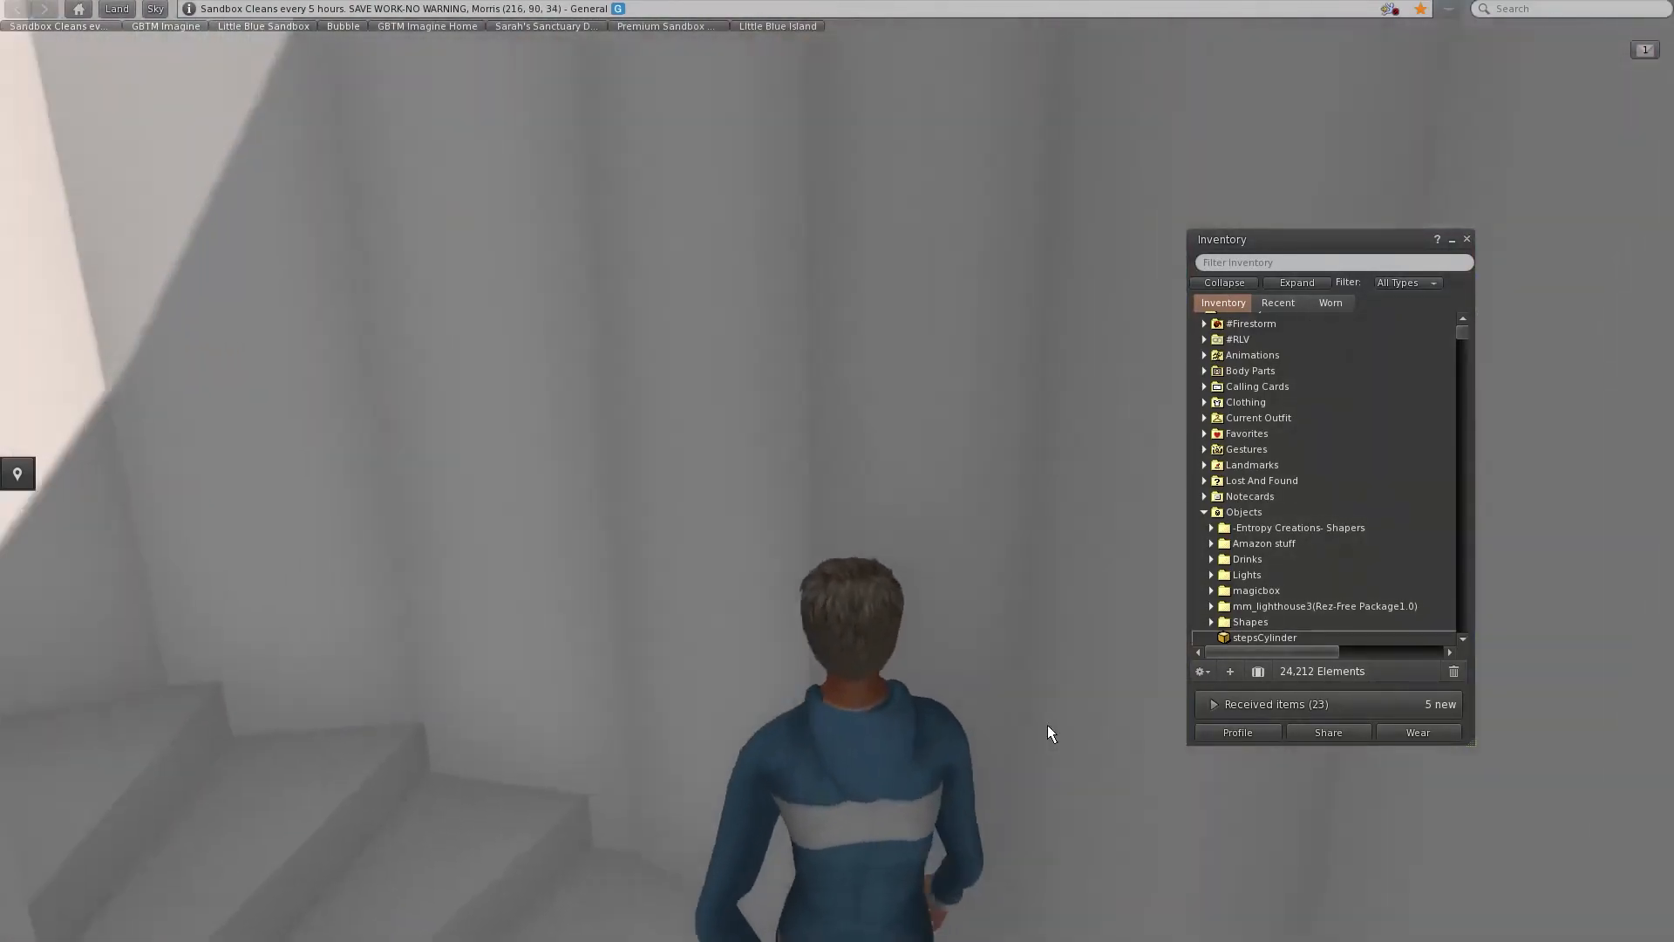
key(Left)
key(Up)
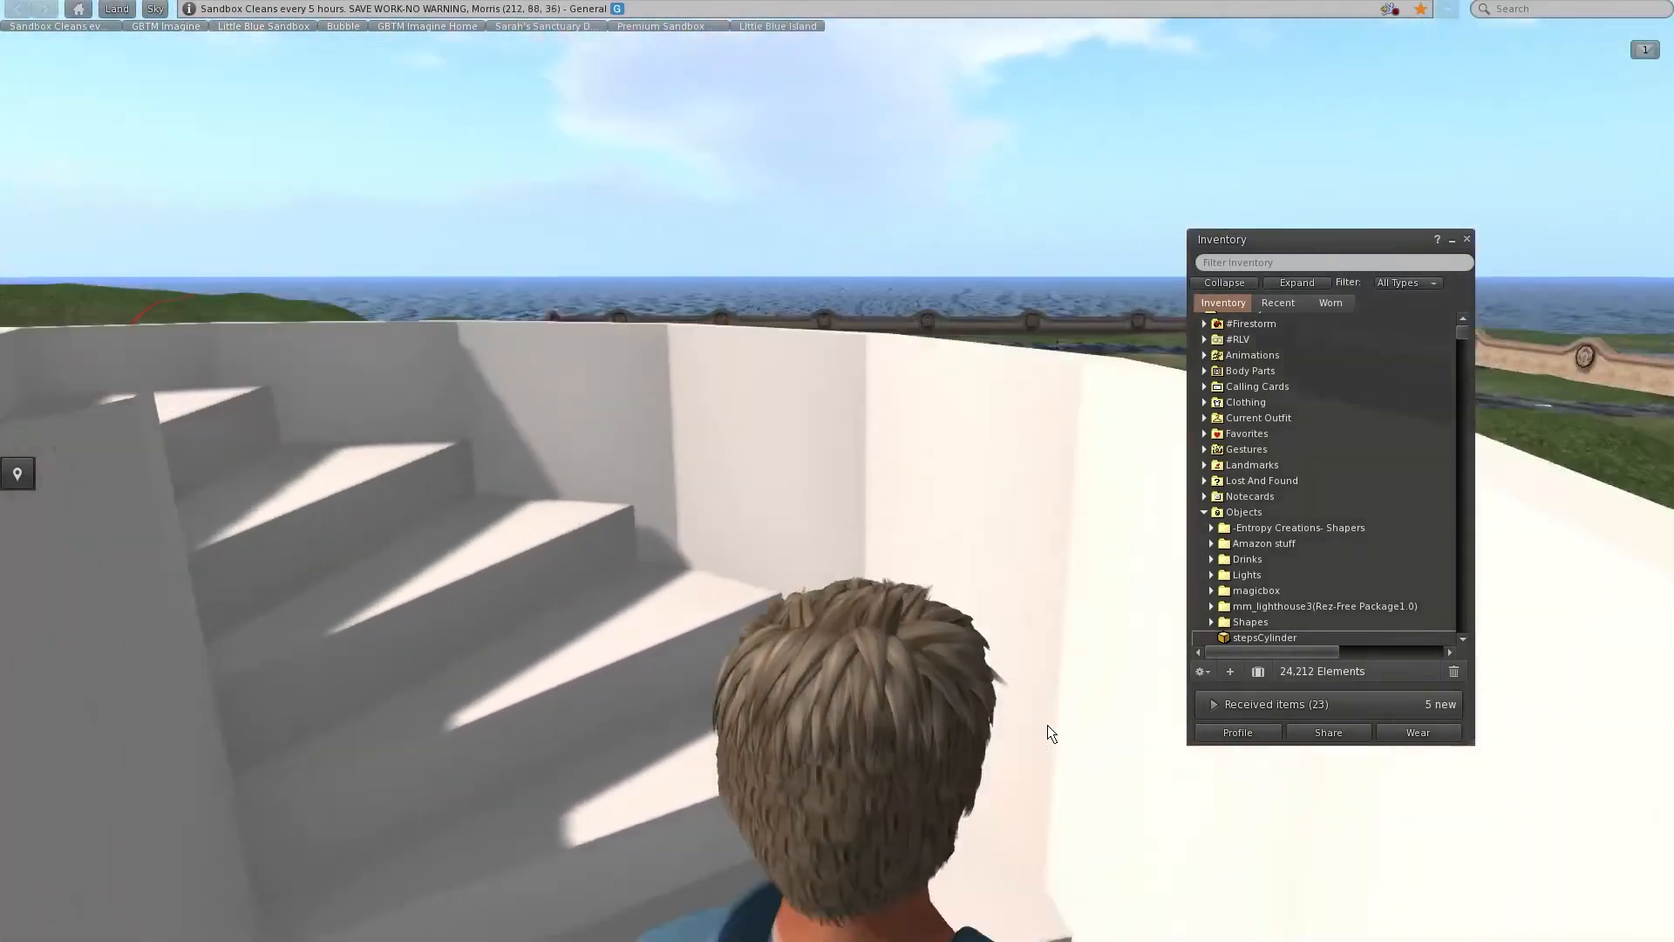
key(Up)
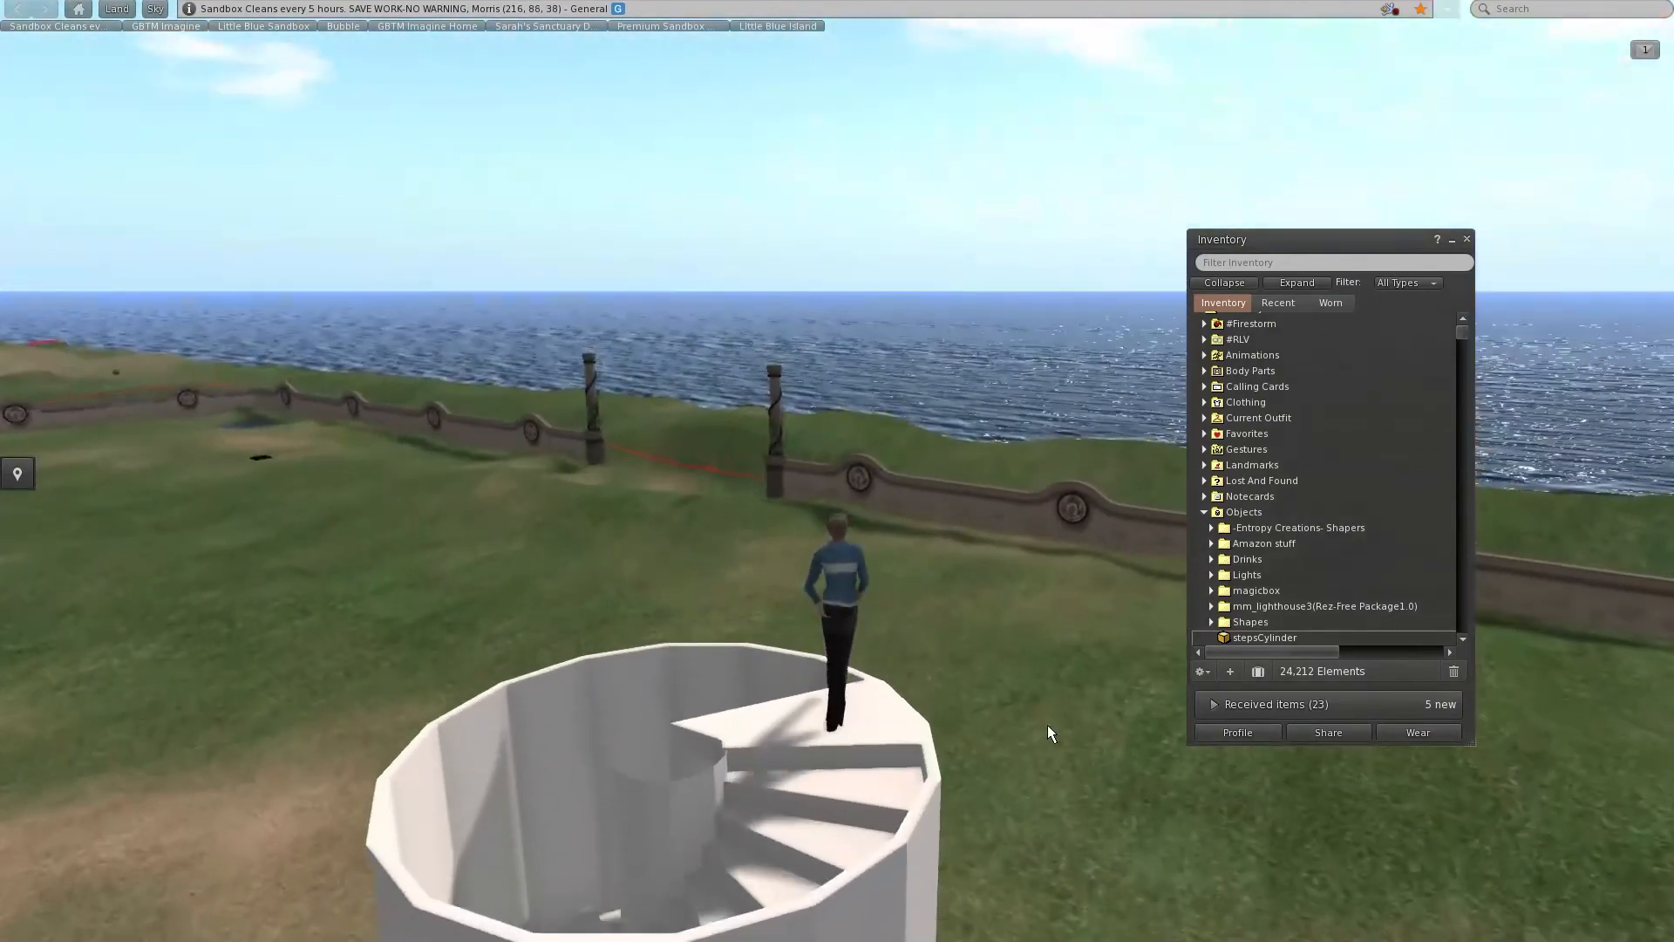
Turn the avatar around on the top step and examine the whole tower from farther away.
key(Left)
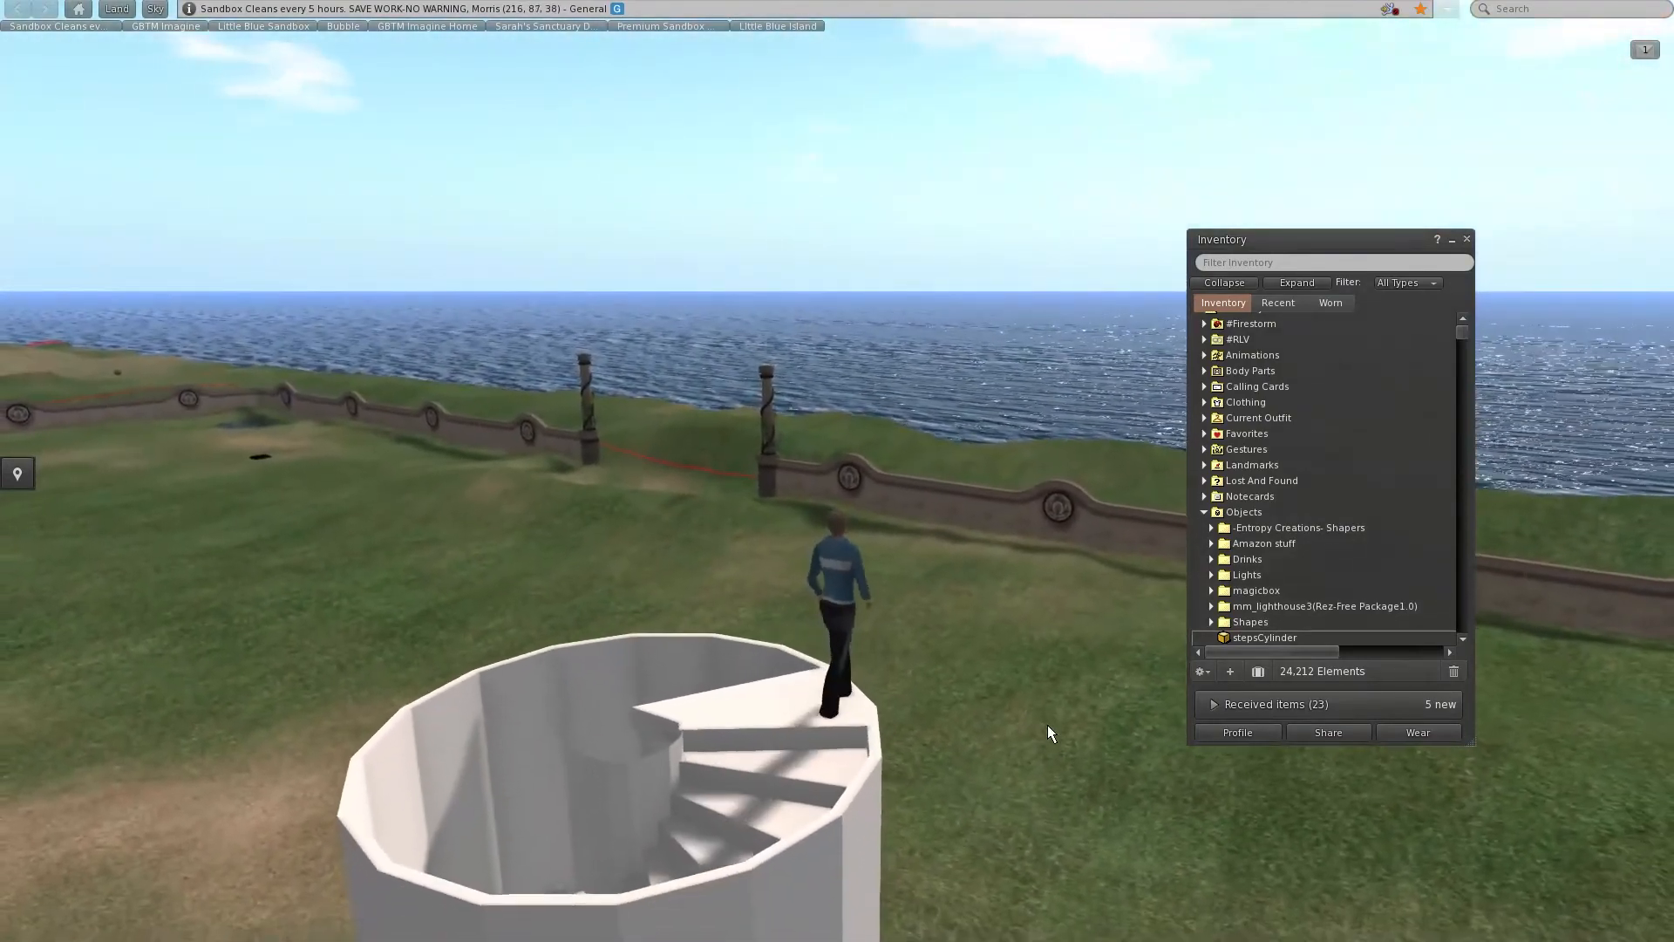
key(Left)
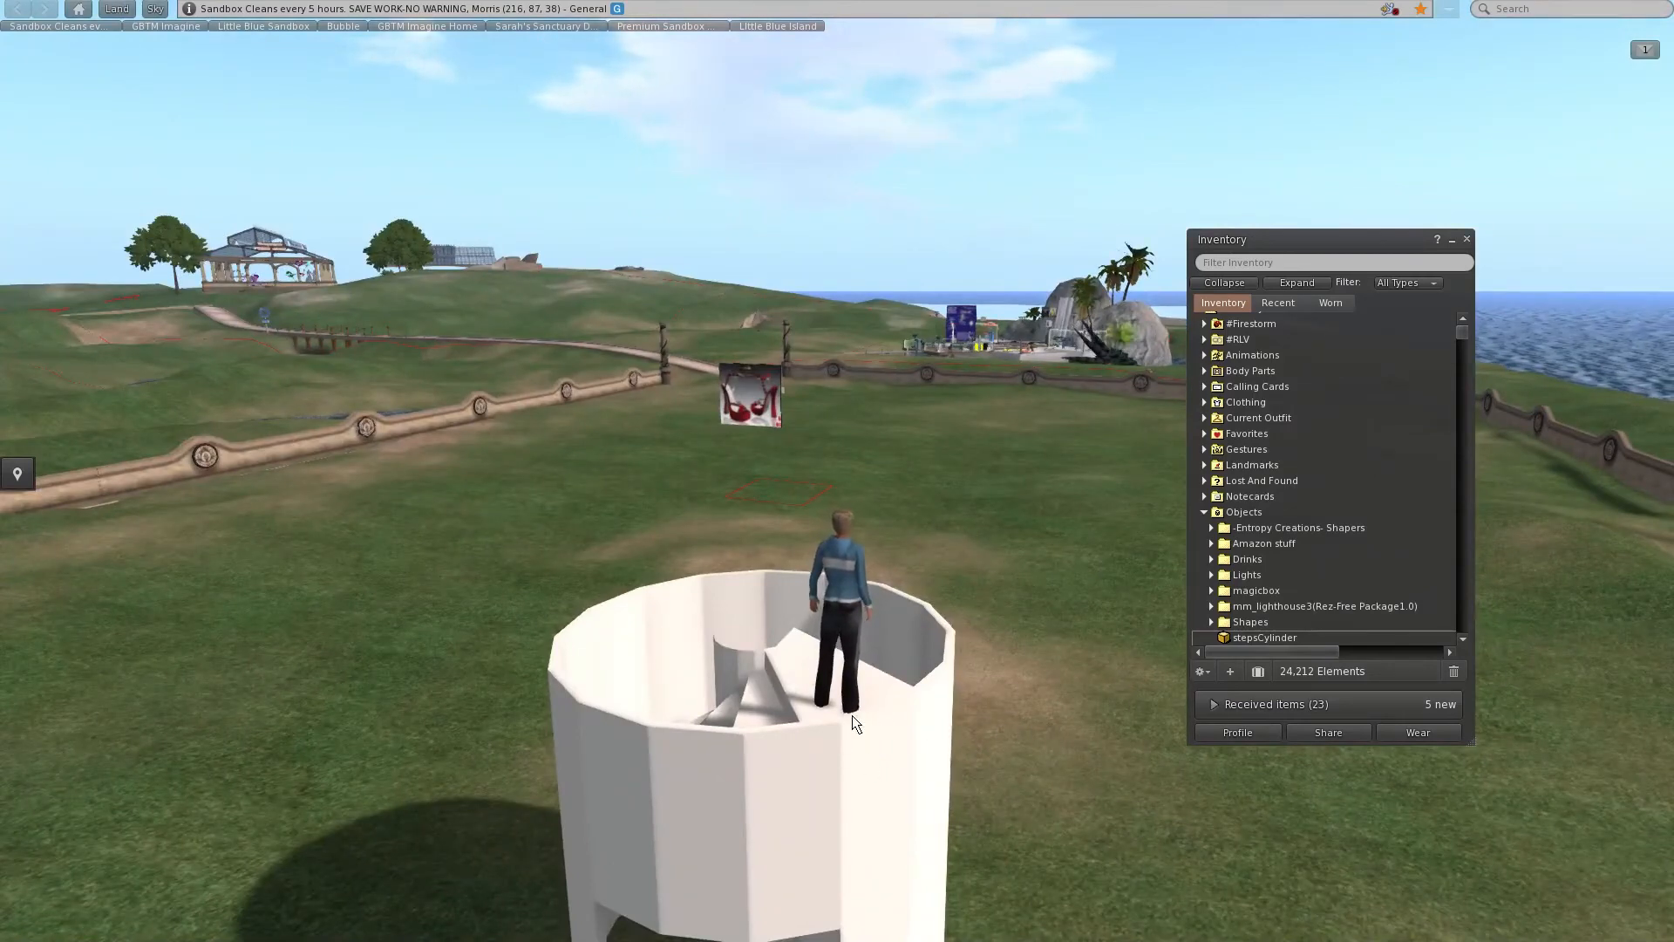
scroll(1089, 835, down, 3)
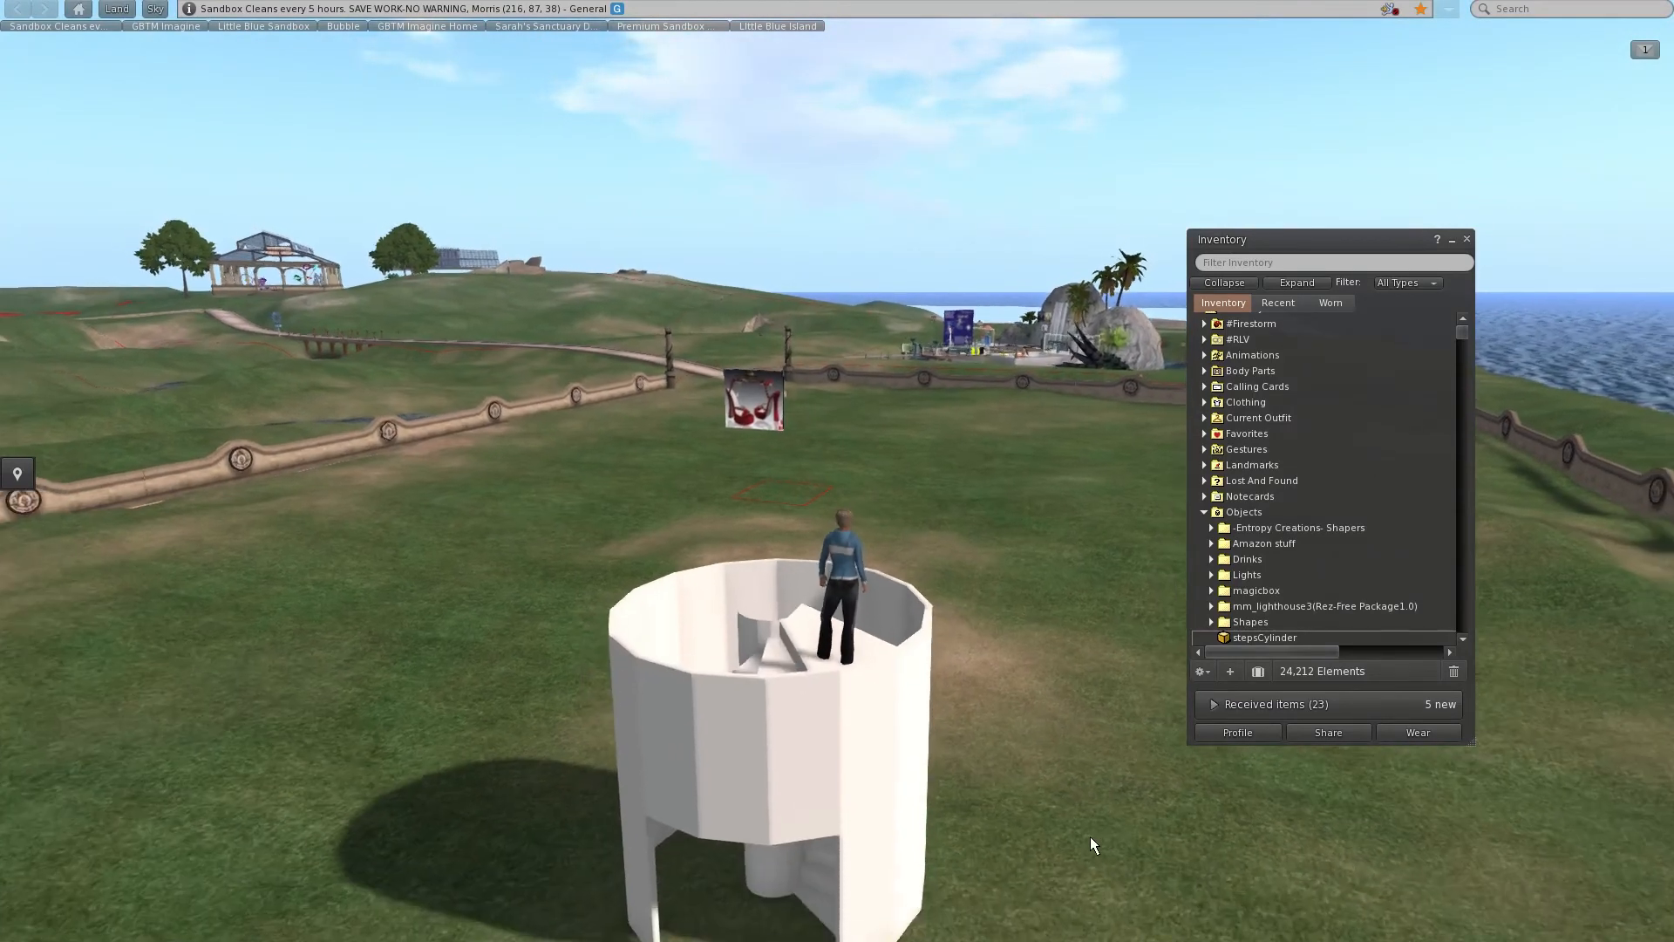
scroll(1093, 835, up, 4)
scroll(1093, 835, down, 4)
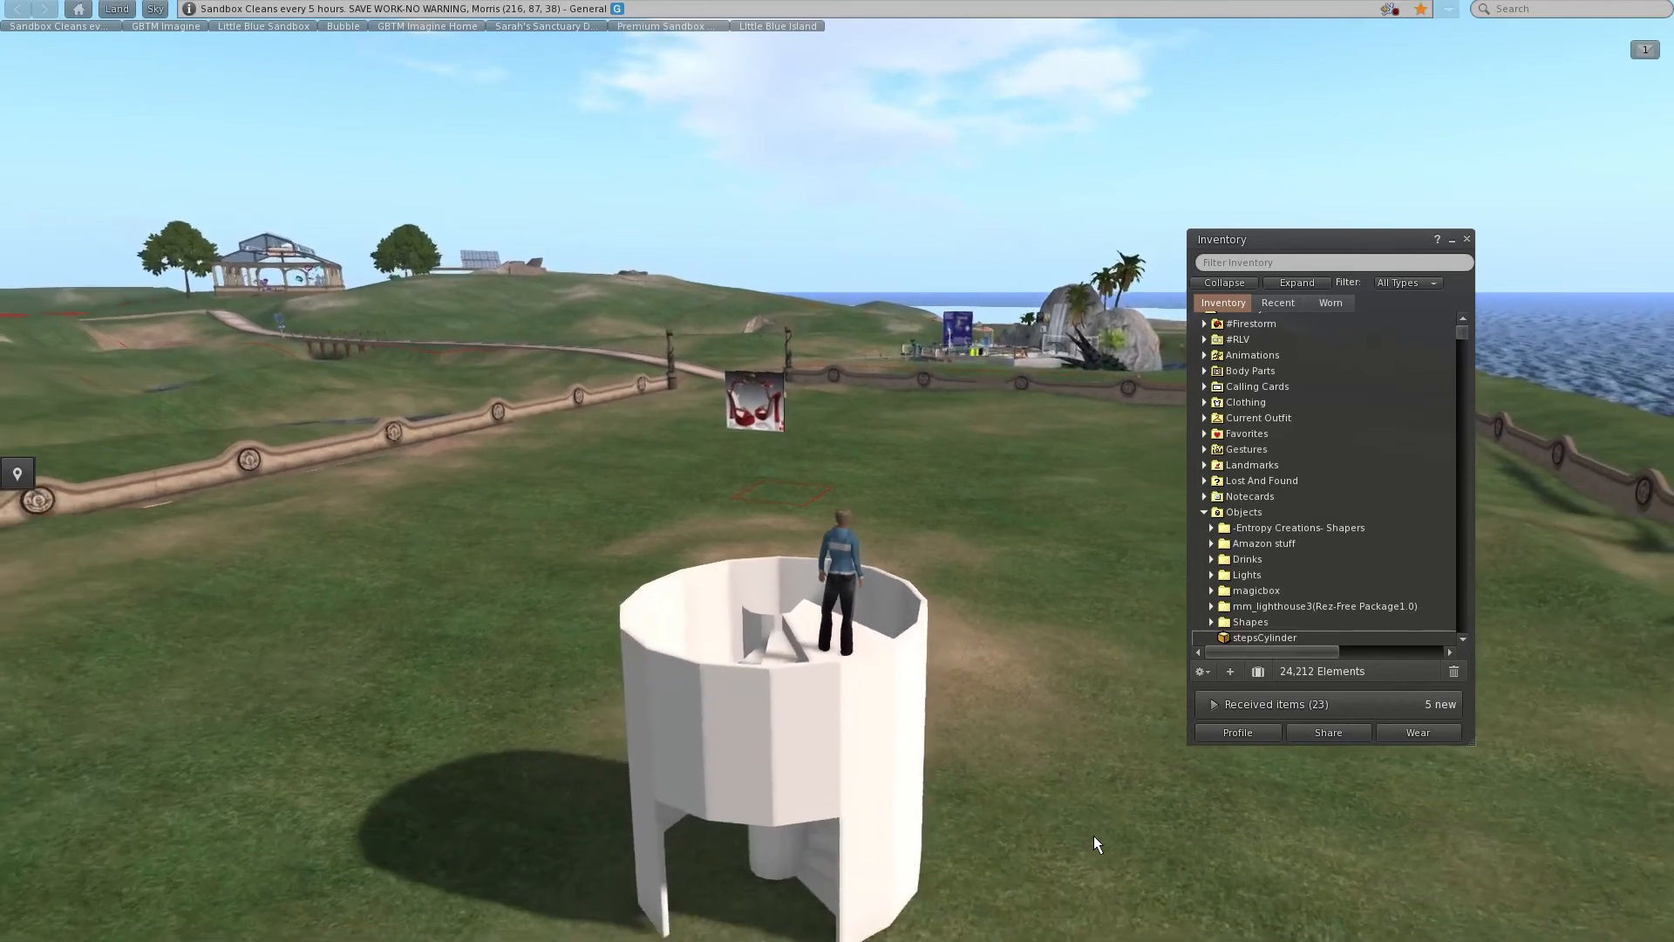